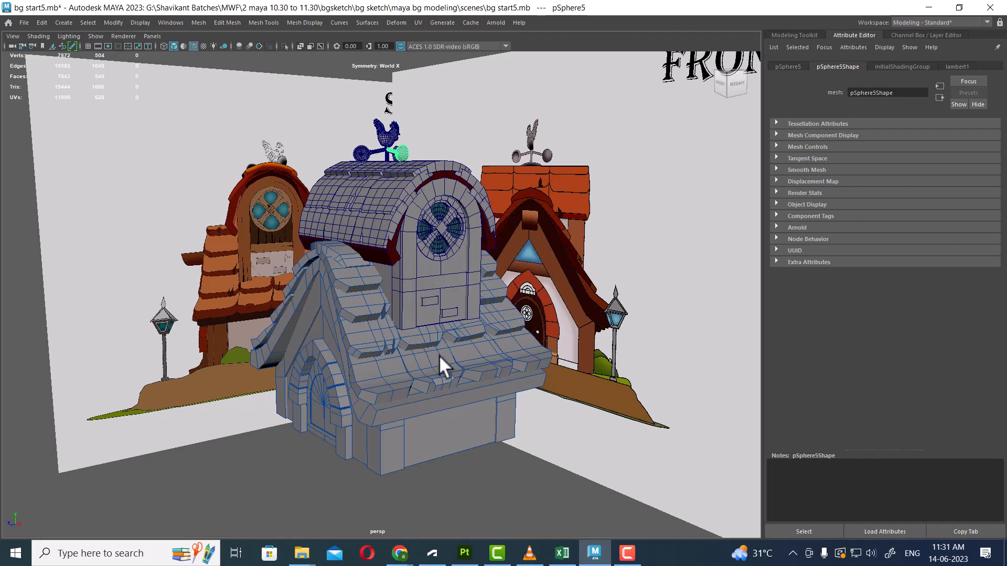
Open the back.jpg reference image from the sourceimages folder of the maya bg modeling project
key(space)
mouse_move(303, 560)
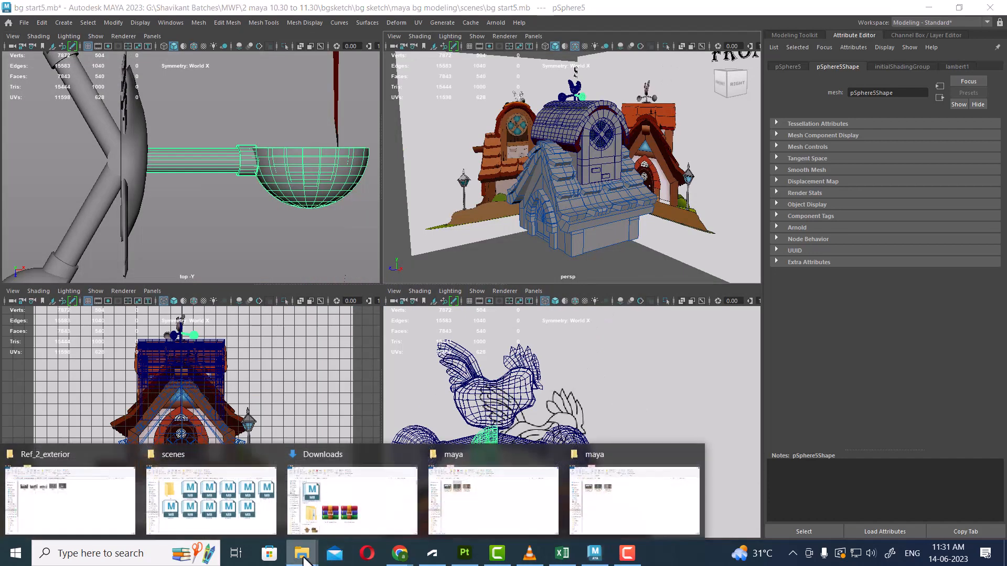
click(183, 502)
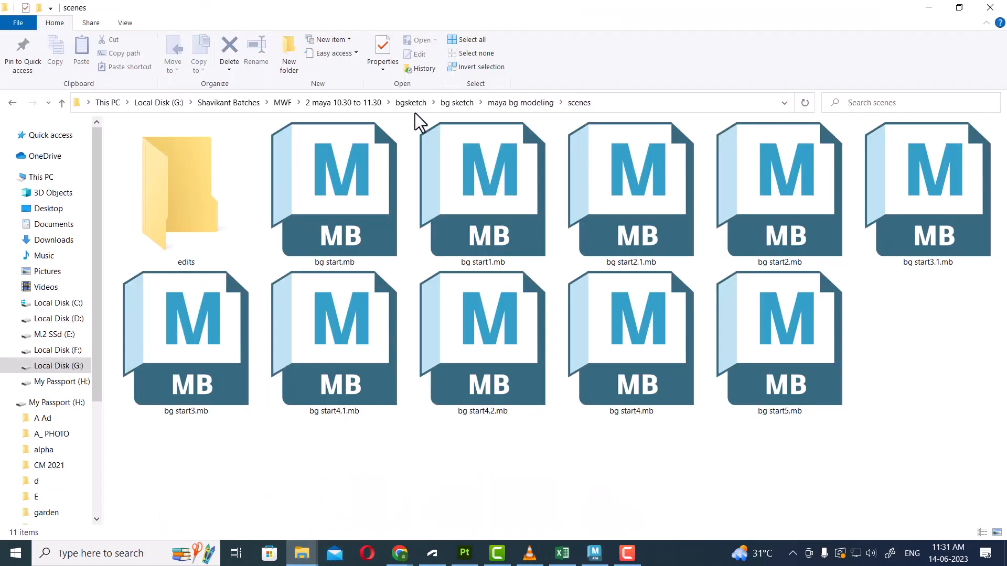
click(520, 102)
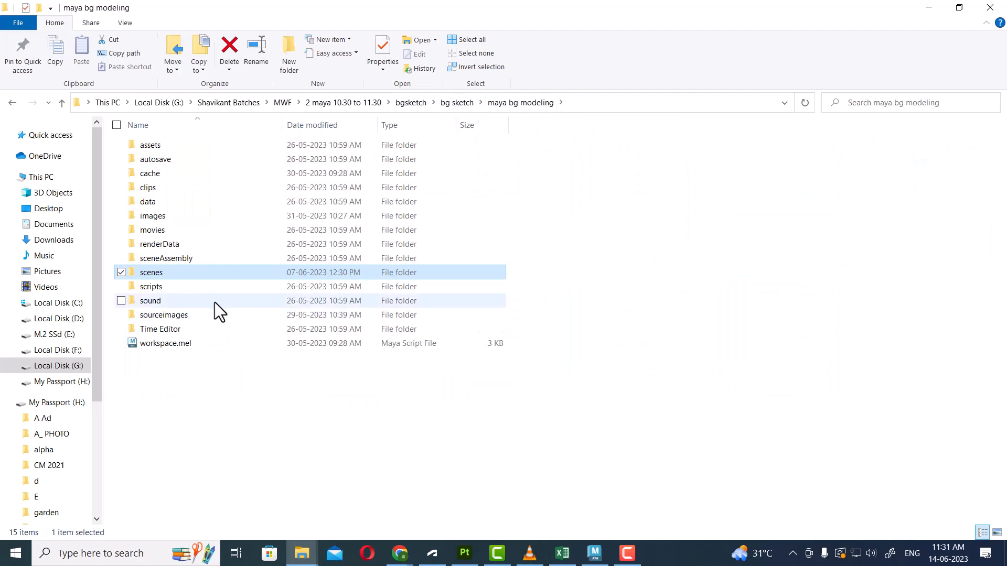
double_click(187, 315)
click(224, 167)
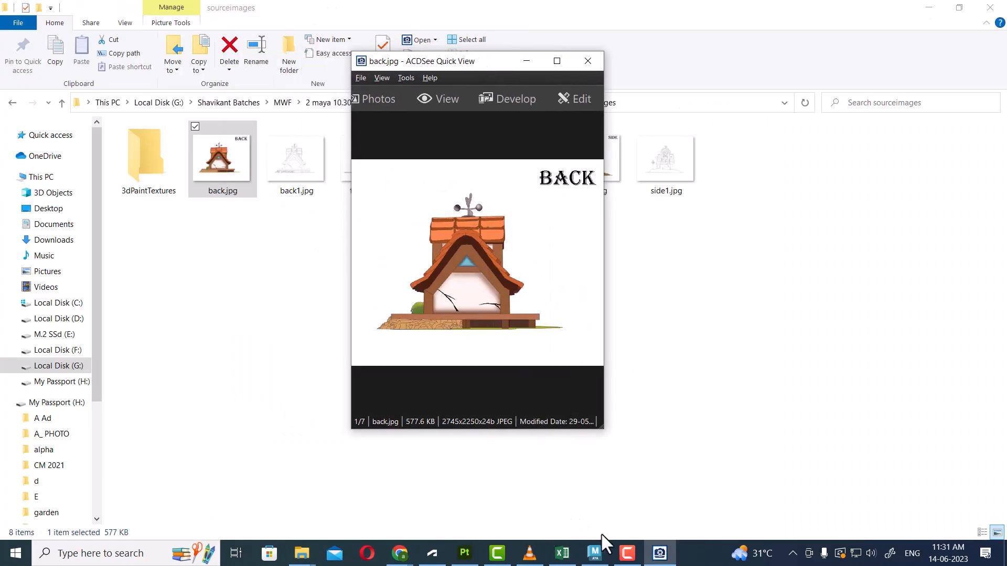
Return to Maya with the reference image viewer floating beside the viewports, and examine the house and ground in front (2).jpg
click(594, 552)
drag(480, 67, 801, 68)
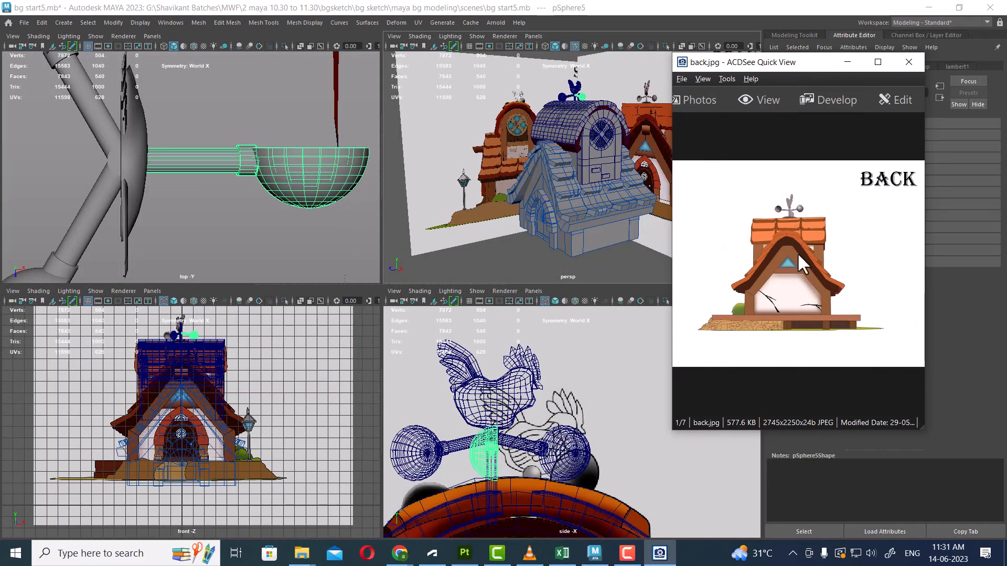
scroll(794, 303, down, 2)
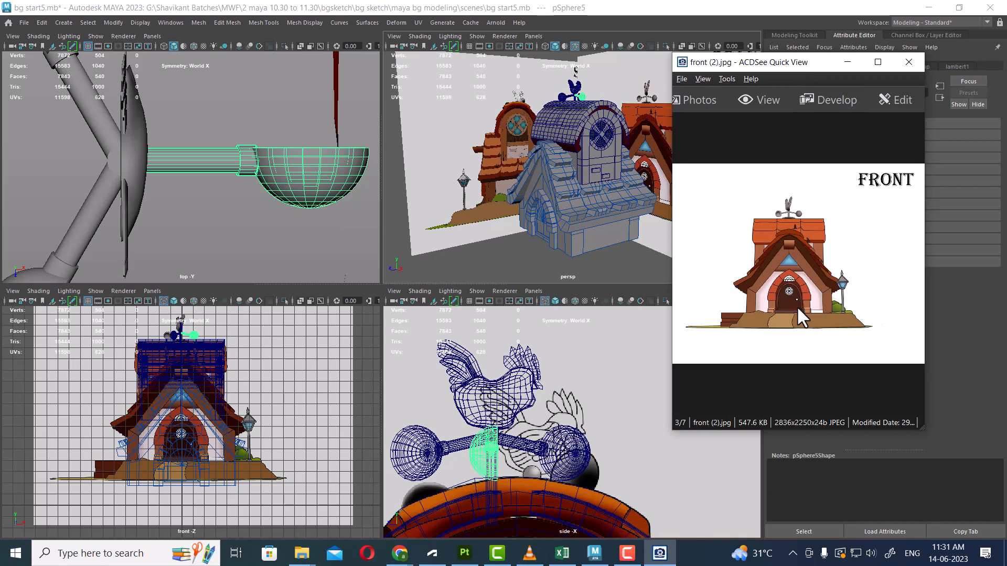
ctrl+scroll(797, 306, up, 3)
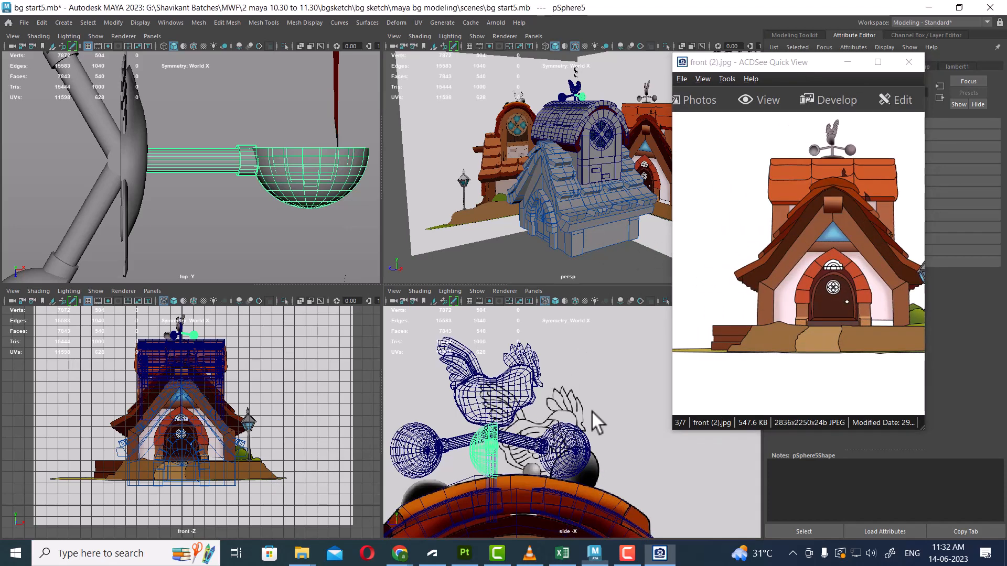
Create a polygon cube in the side view and raise it onto the brown ground mound, at Translate Y 1.366
alt+middle_drag(591, 410, 579, 346)
scroll(564, 407, down, 8)
alt+middle_drag(548, 433, 563, 325)
key(space)
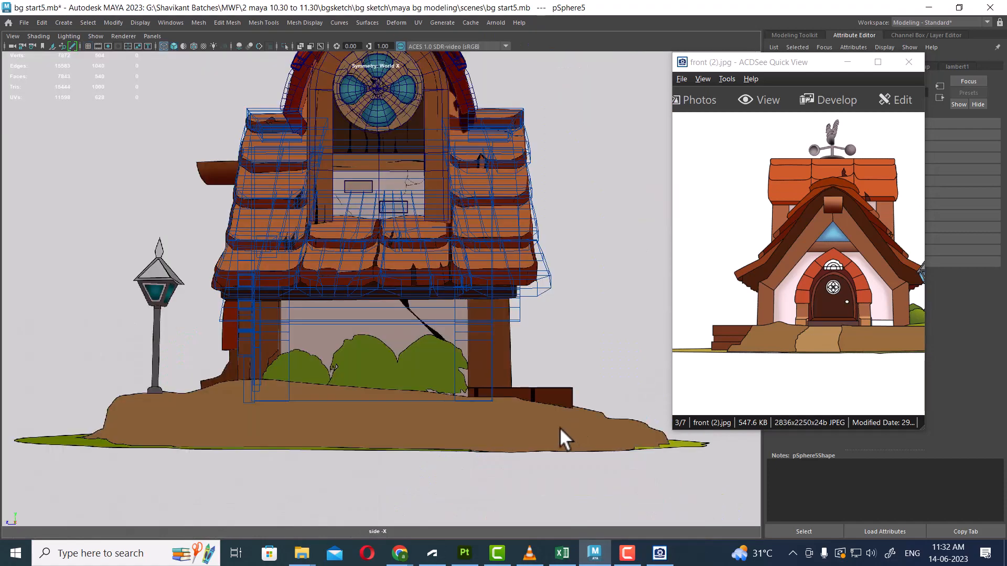
alt+middle_drag(514, 477, 535, 406)
scroll(529, 402, down, 1)
alt+middle_drag(472, 352, 480, 379)
alt+middle_drag(514, 408, 467, 383)
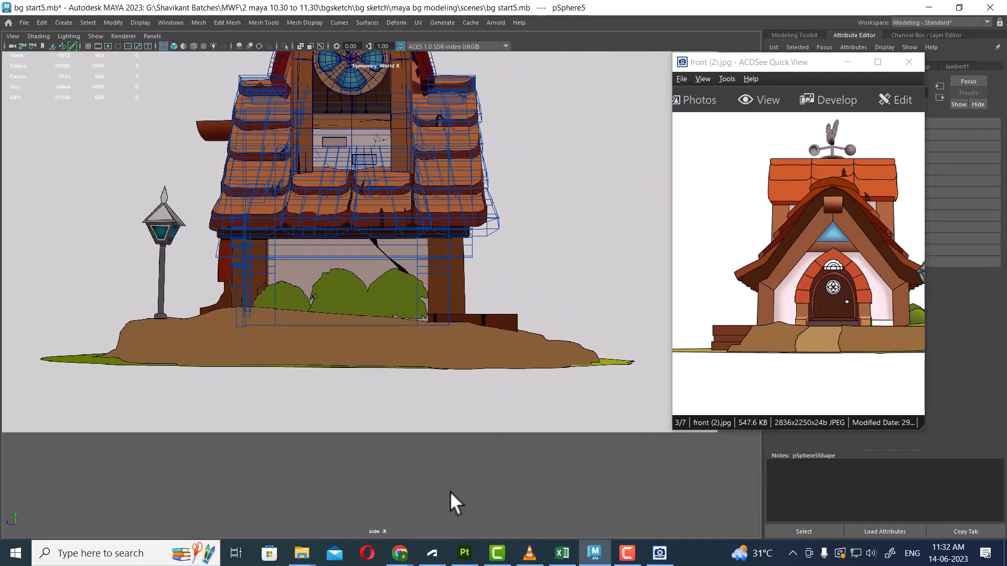
click(449, 491)
shift+right_drag(373, 486, 371, 471)
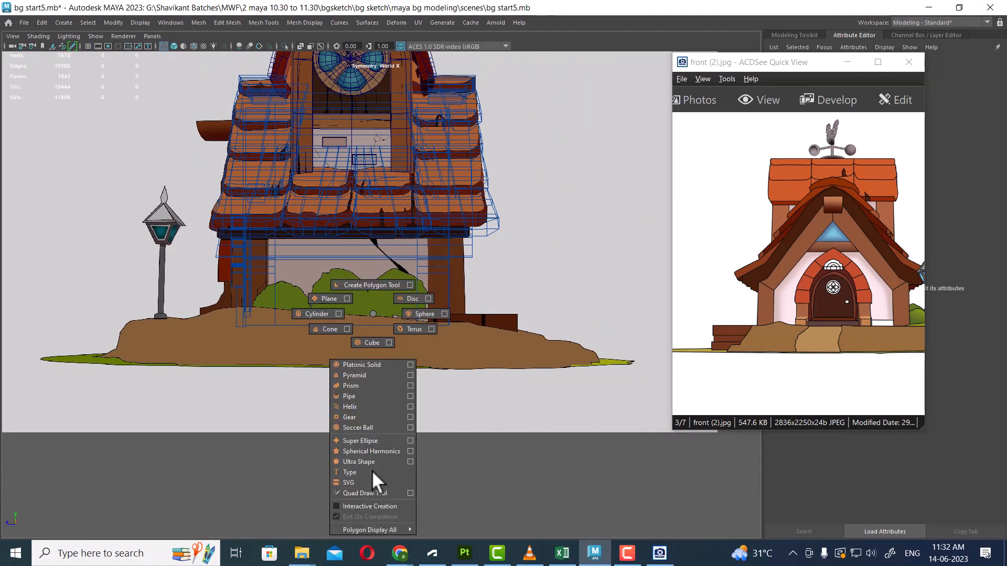
click(363, 343)
key(w)
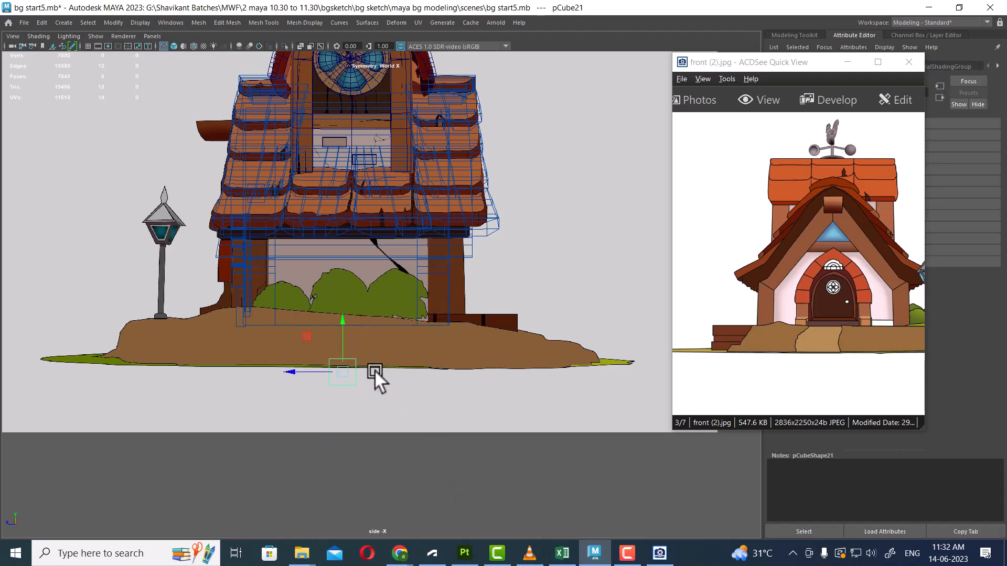
drag(341, 316, 341, 278)
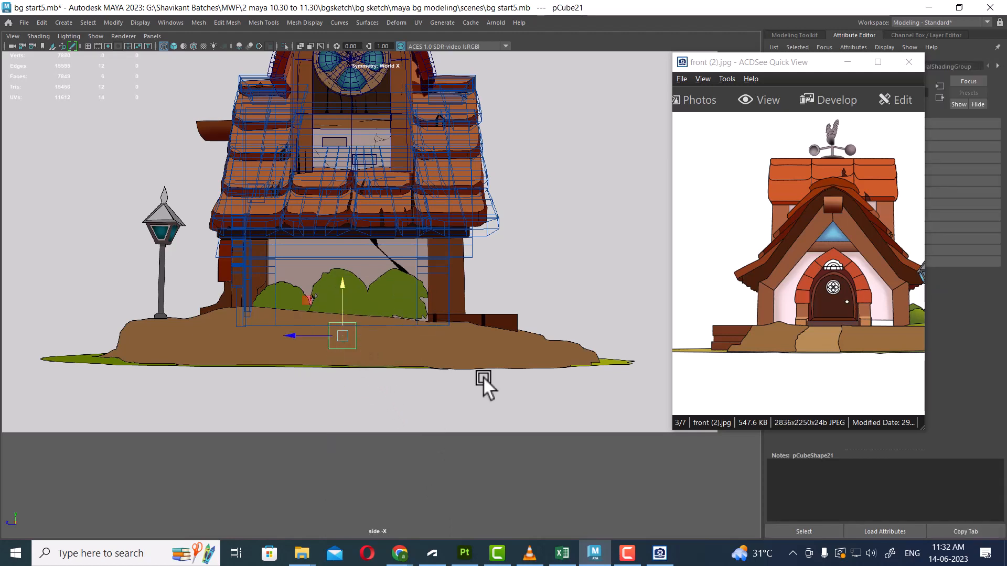
Minimize the reference image viewer and set the cube's width to 2.21, height to 1.93 and depth to 16.86
click(846, 62)
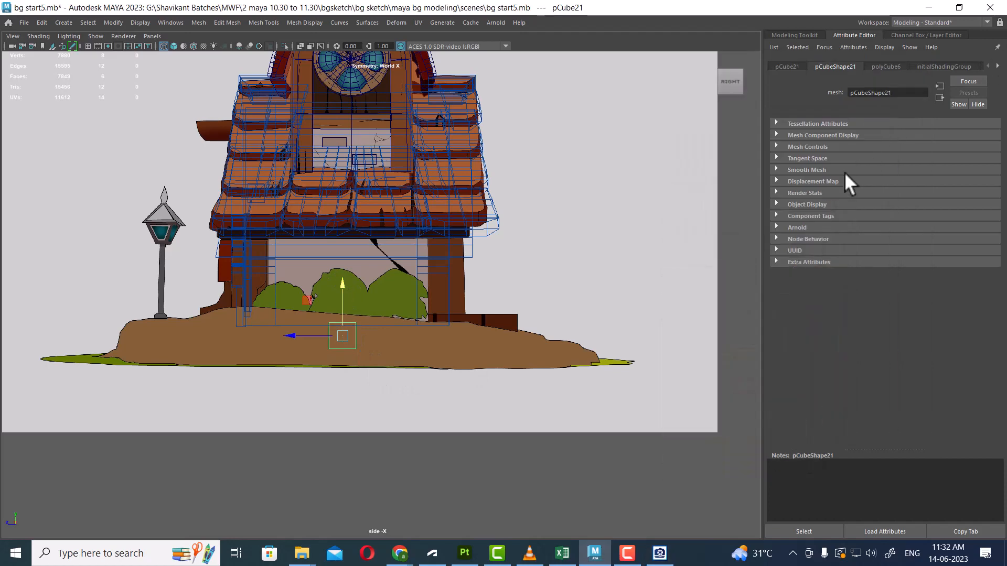
click(909, 34)
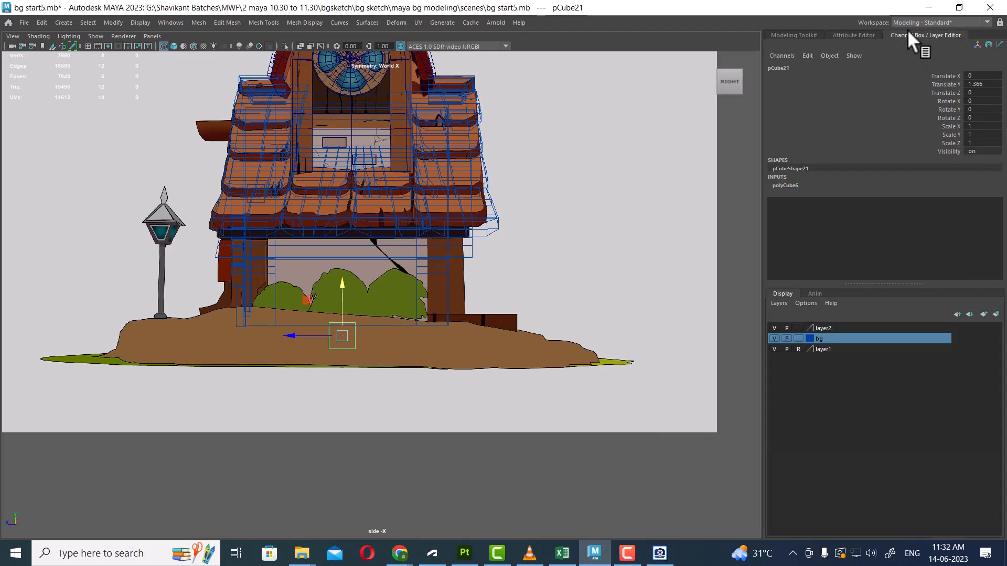
click(785, 186)
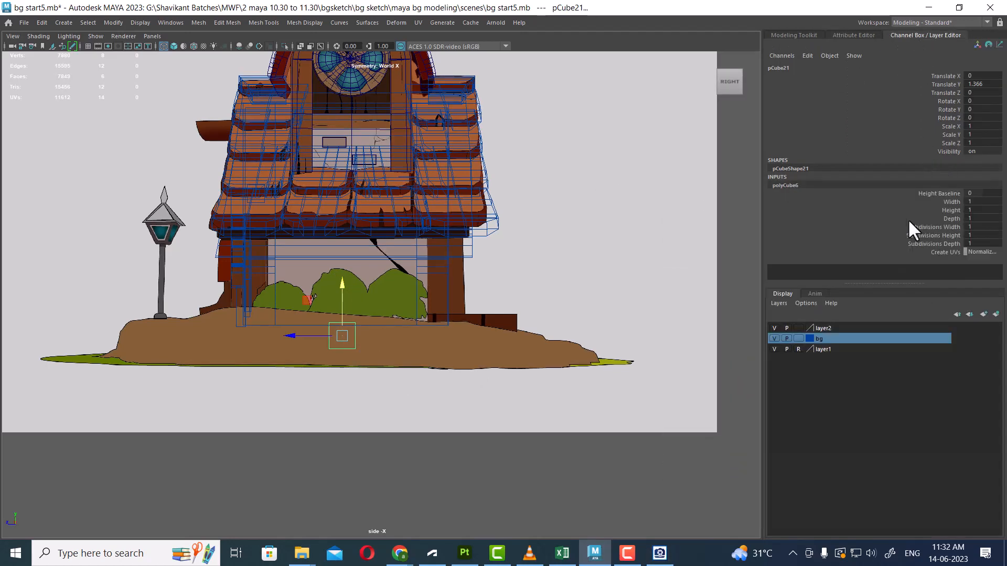
click(951, 202)
middle_drag(570, 290, 973, 224)
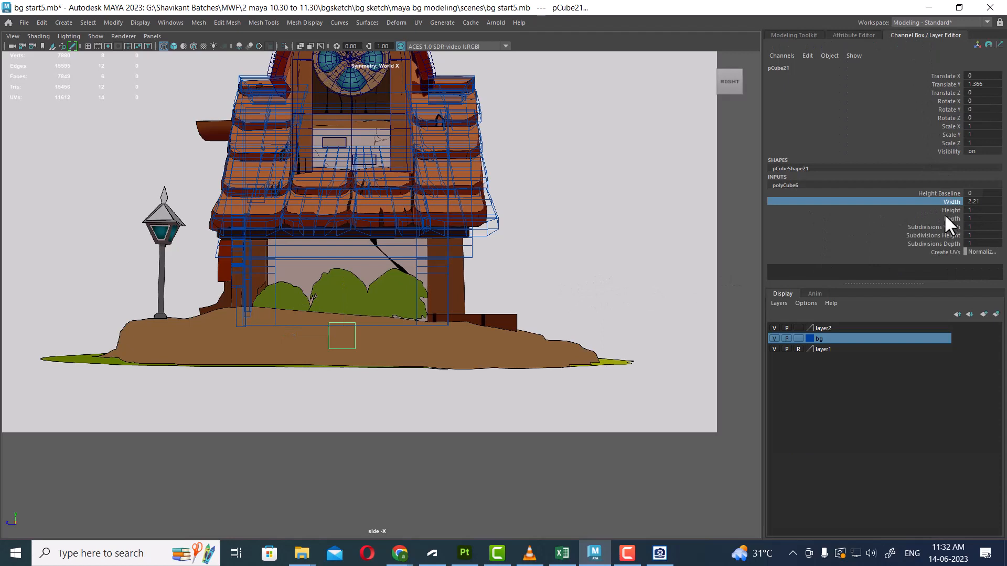
click(946, 211)
middle_drag(631, 272, 1005, 251)
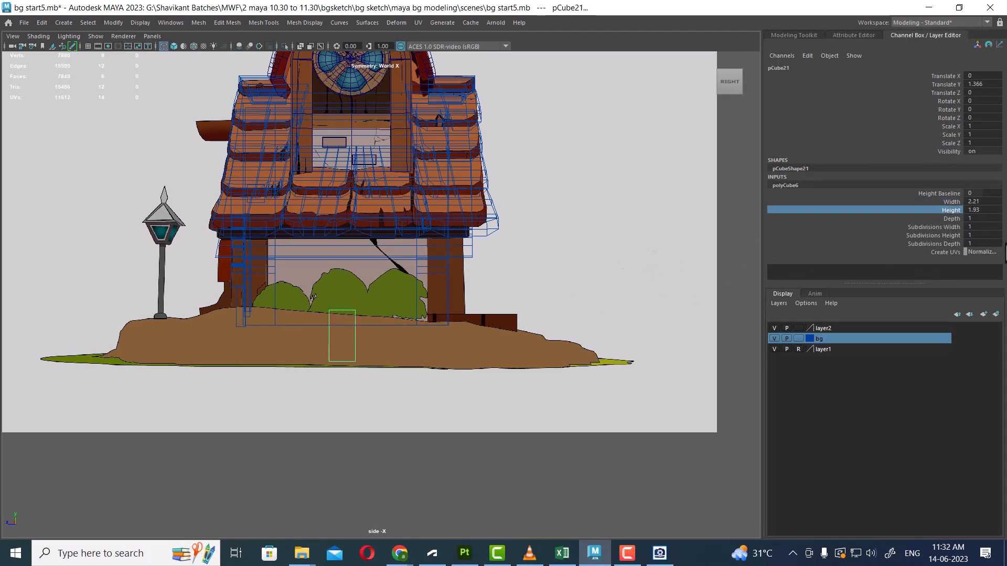
click(951, 218)
middle_drag(577, 298, 700, 314)
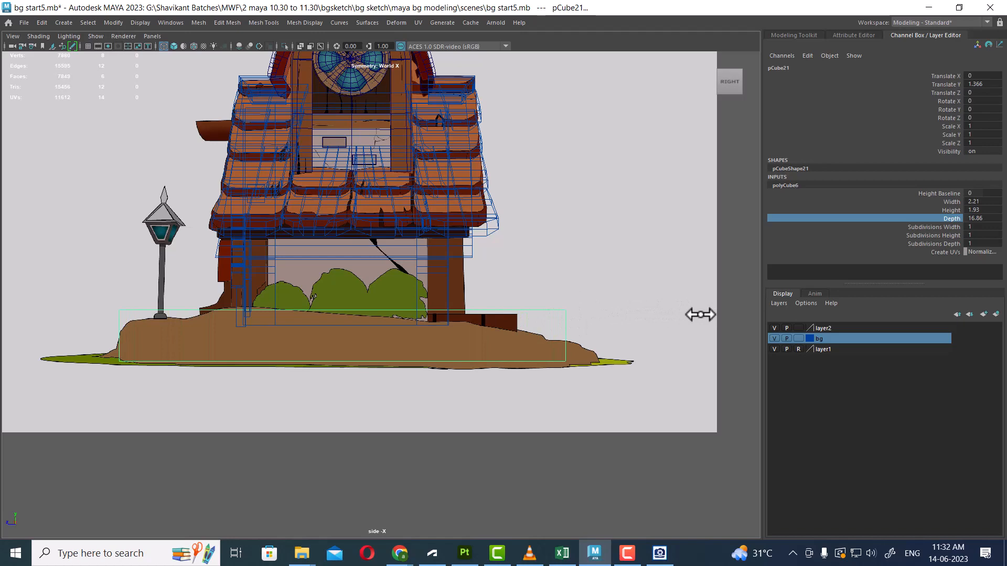
Return to the four-view layout, enlarge the front and side views, and hide the grid in the front view
key(space)
scroll(606, 449, up, 1)
scroll(252, 461, up, 2)
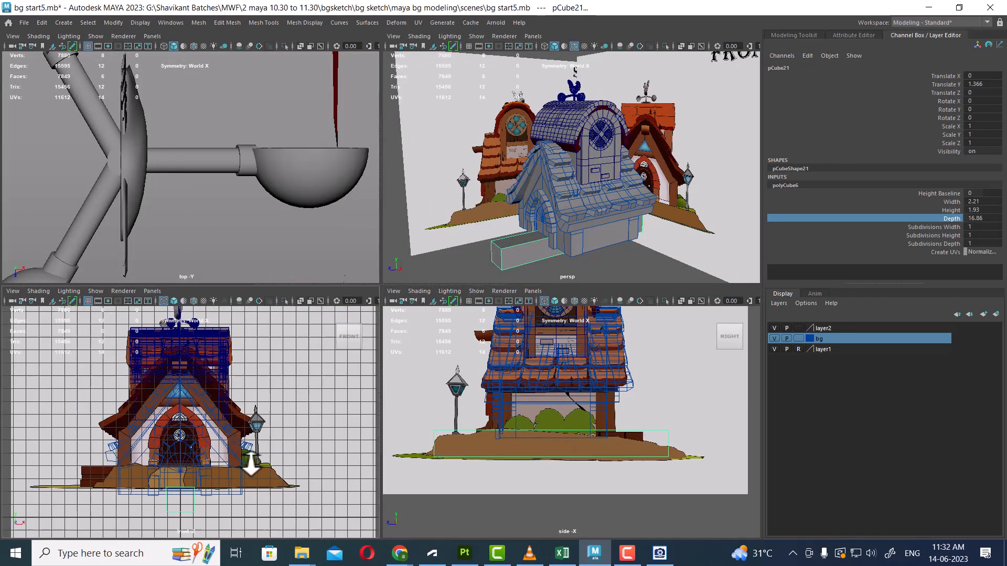
scroll(270, 412, up, 1)
alt+middle_drag(252, 461, 257, 438)
scroll(270, 412, up, 1)
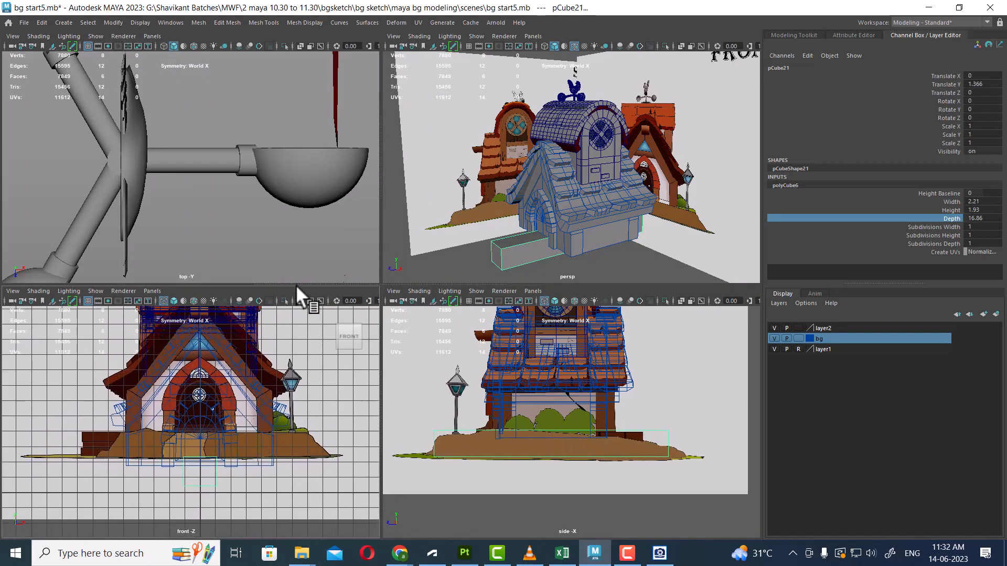
drag(299, 285, 304, 124)
scroll(310, 370, up, 3)
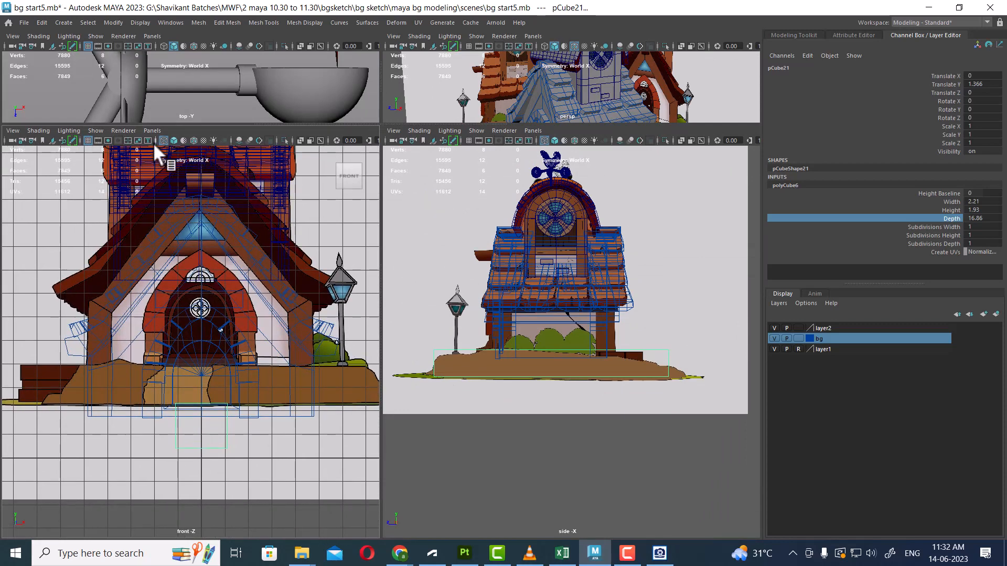
click(87, 140)
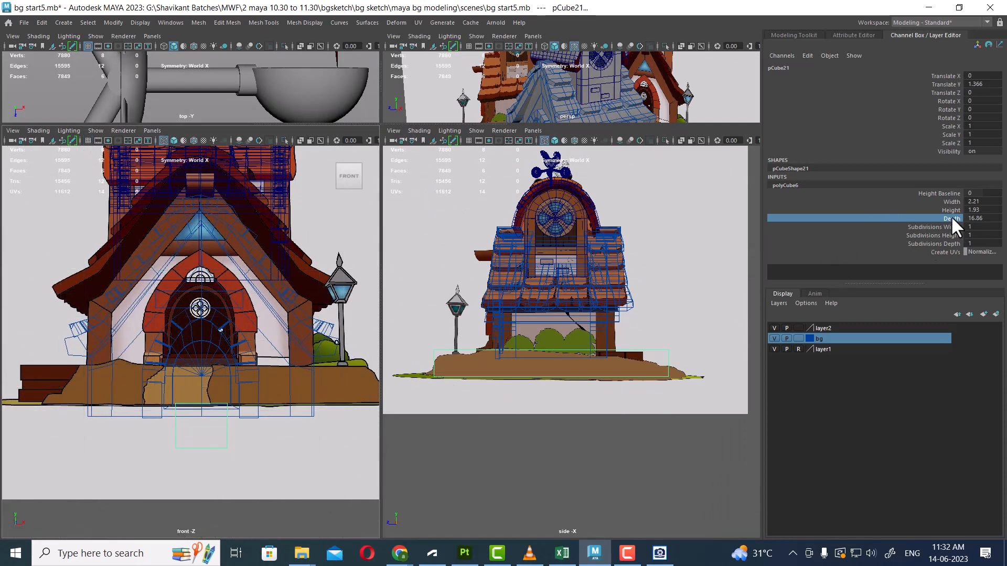
Widen the ground block to 15.01, judging it against the ground mound in the front reference
click(950, 201)
middle_drag(232, 369, 464, 340)
scroll(227, 422, down, 2)
middle_drag(234, 373, 342, 364)
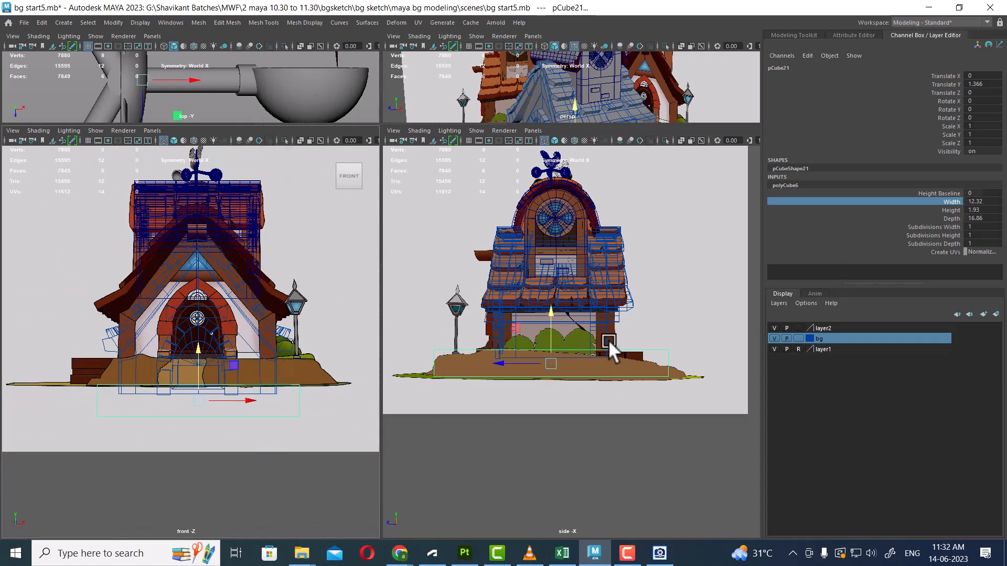
scroll(544, 356, up, 3)
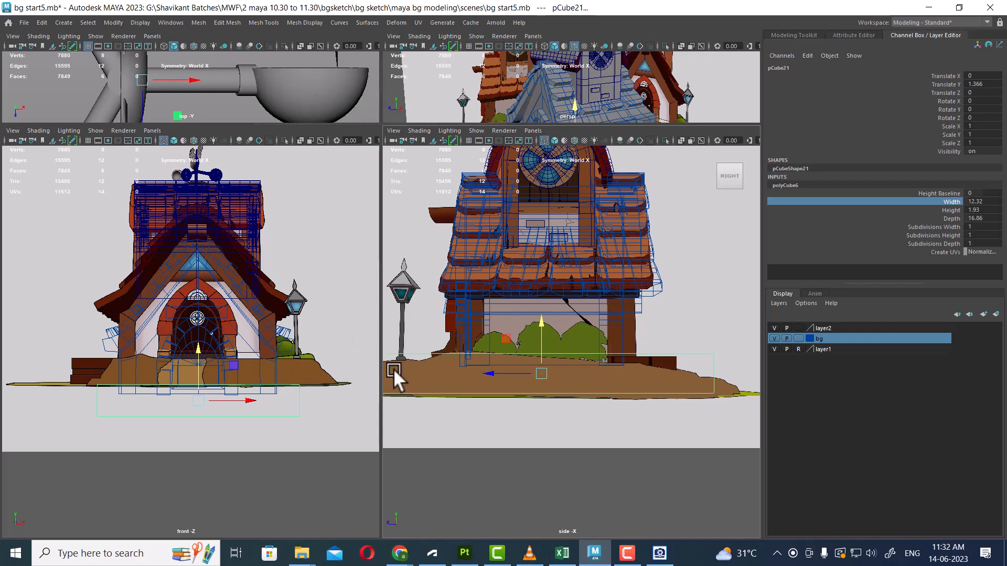
scroll(259, 398, up, 2)
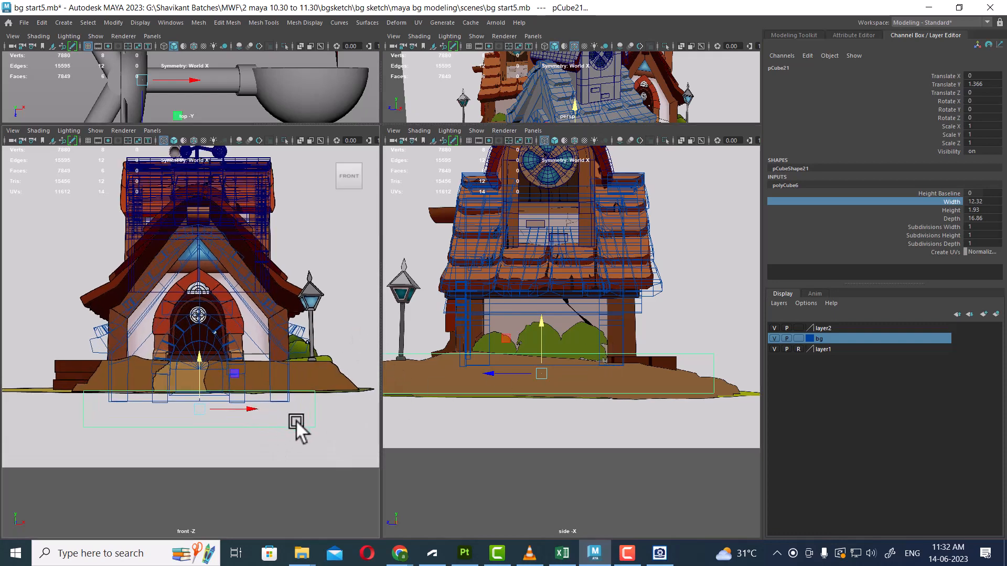
alt+middle_drag(337, 422, 326, 423)
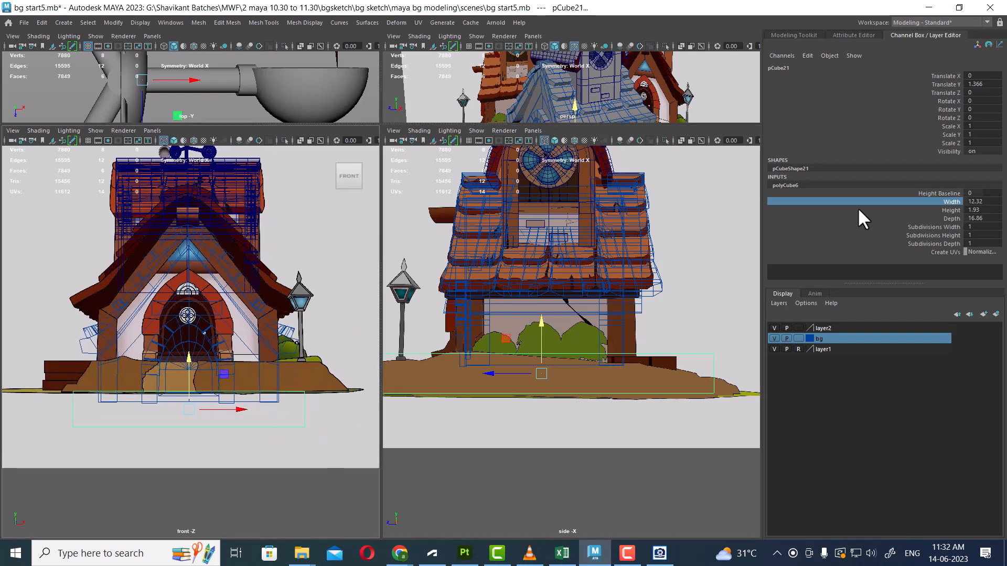
middle_drag(589, 287, 725, 281)
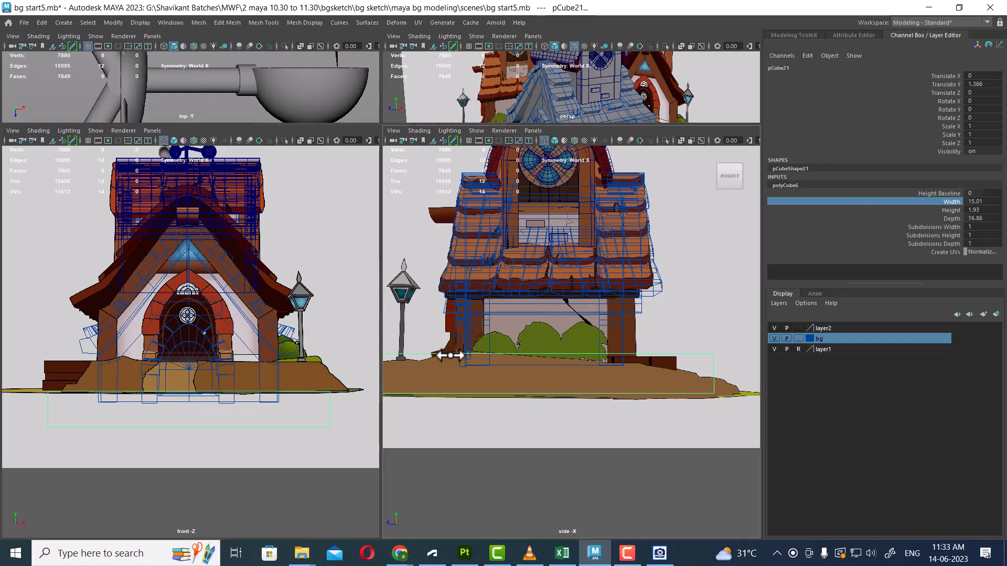
alt+middle_drag(329, 420, 299, 435)
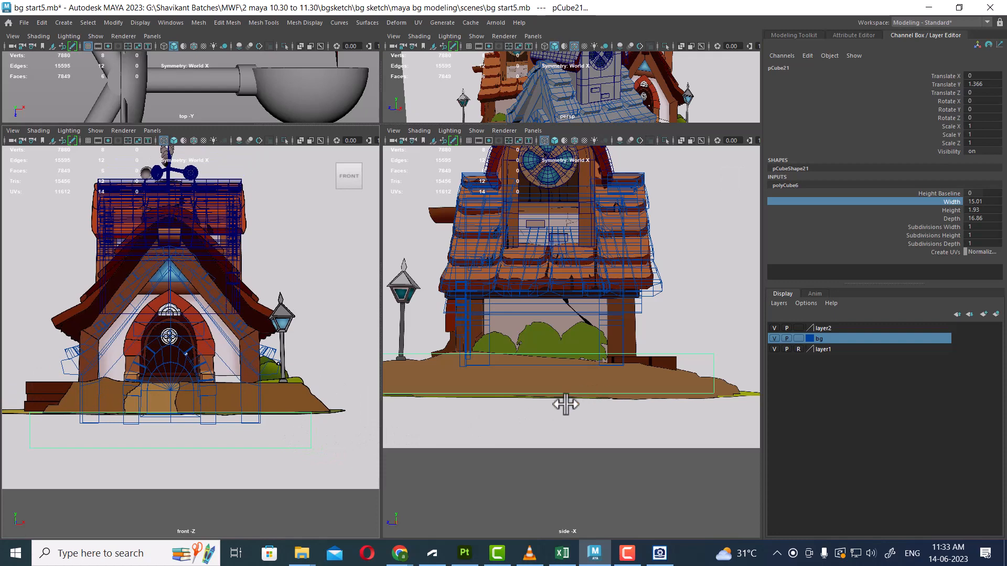
scroll(294, 398, up, 1)
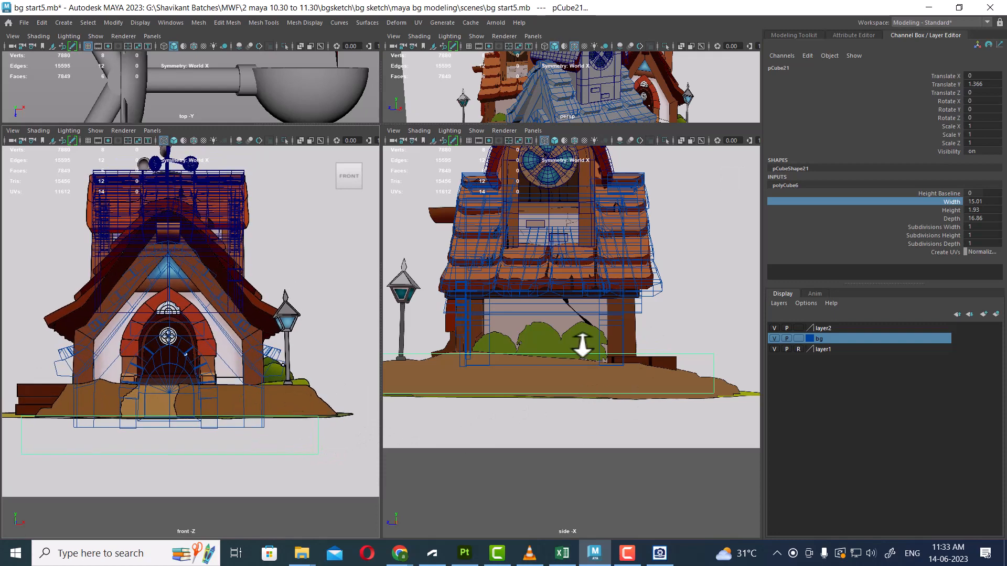
Detach the Polygon Primitives list as a floating window and place it over the viewports
click(65, 23)
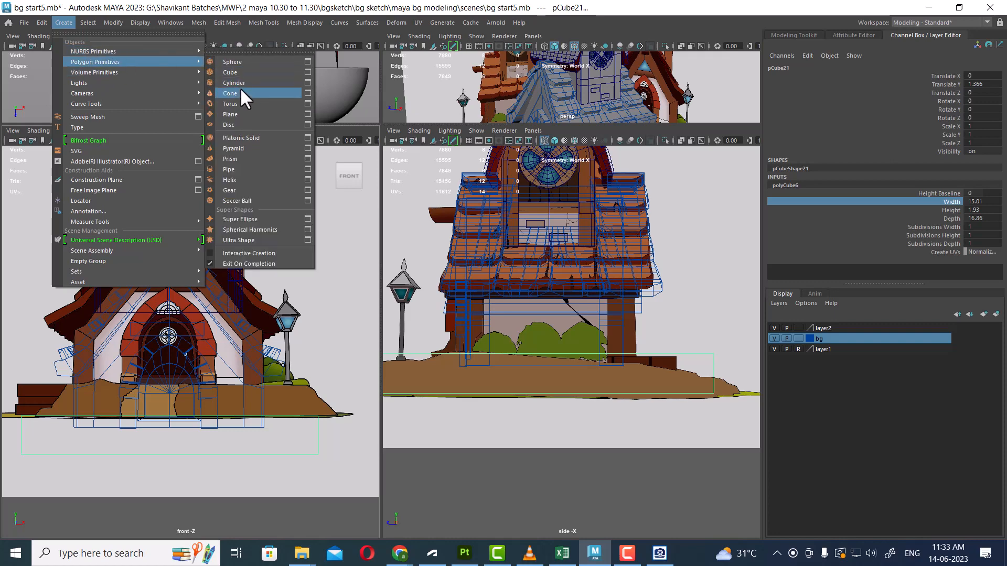
click(250, 51)
drag(266, 37, 380, 219)
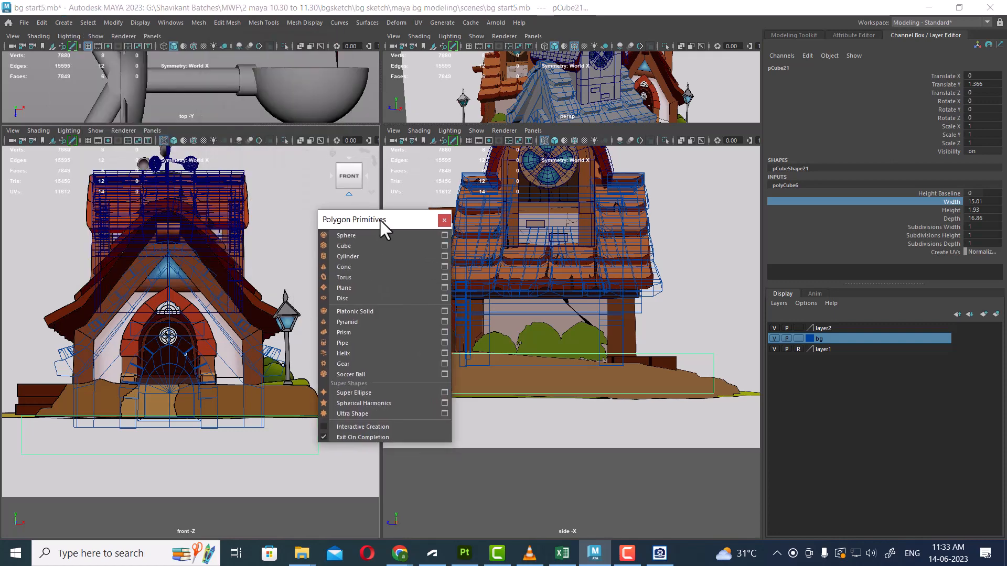
Examine the ground block beneath the house in the maximized perspective view
scroll(652, 386, down, 2)
alt+middle_drag(652, 387, 624, 372)
alt+right_drag(623, 372, 652, 395)
key(space)
drag(650, 397, 690, 375)
key(space)
alt+middle_drag(666, 376, 660, 283)
alt+right_drag(659, 283, 593, 288)
alt+middle_drag(593, 288, 380, 259)
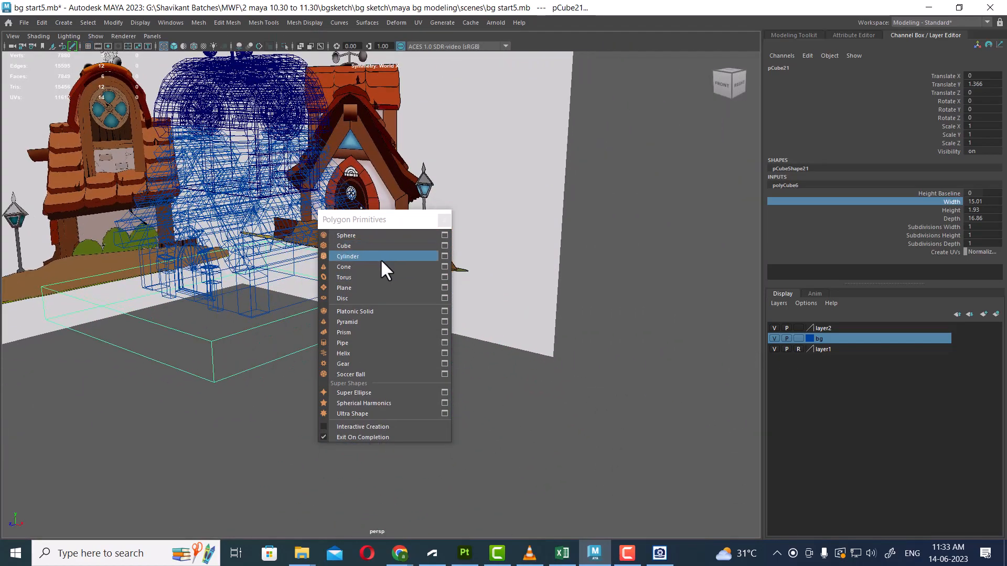
alt+drag(310, 265, 553, 256)
alt+right_drag(554, 256, 586, 278)
alt+middle_drag(587, 278, 591, 299)
alt+right_drag(591, 299, 611, 301)
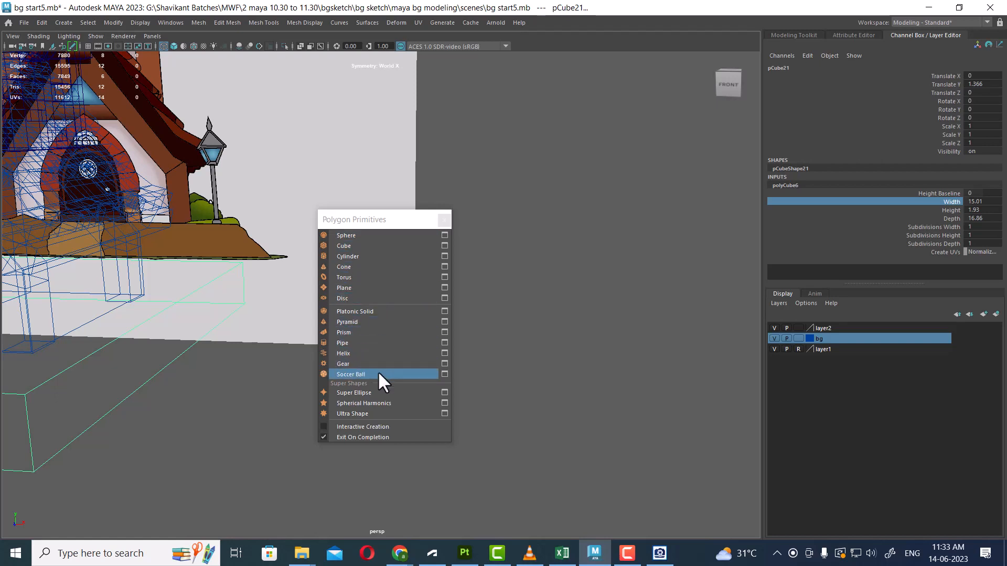
Create a polygon sphere at the origin from the floating primitives list, and close that list
click(356, 235)
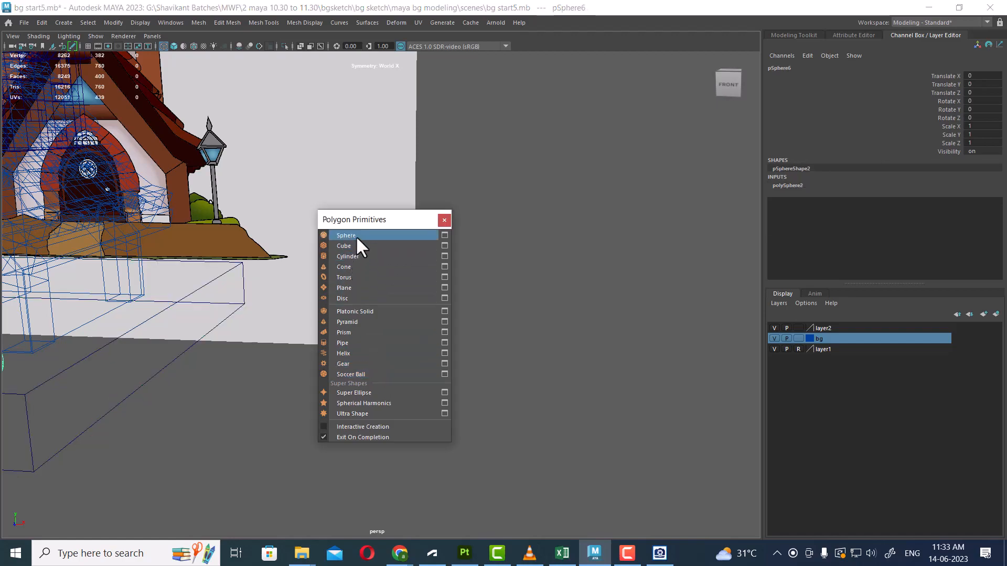
scroll(167, 303, up, 2)
scroll(166, 303, down, 1)
click(444, 220)
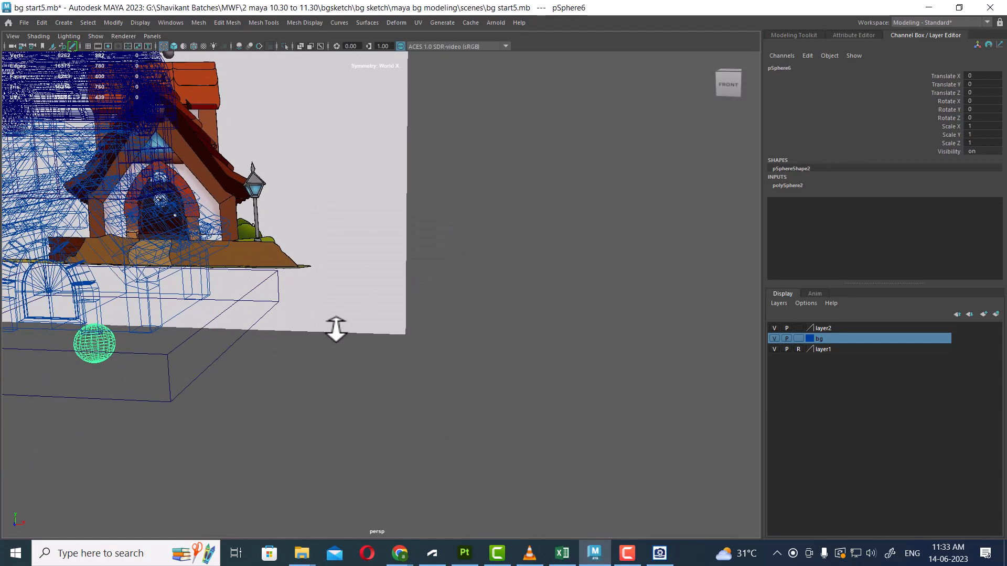
Move the sphere in the front view to the bush beside the house, at about Translate X 5.545 and Y 4.295
key(space)
drag(346, 290, 348, 319)
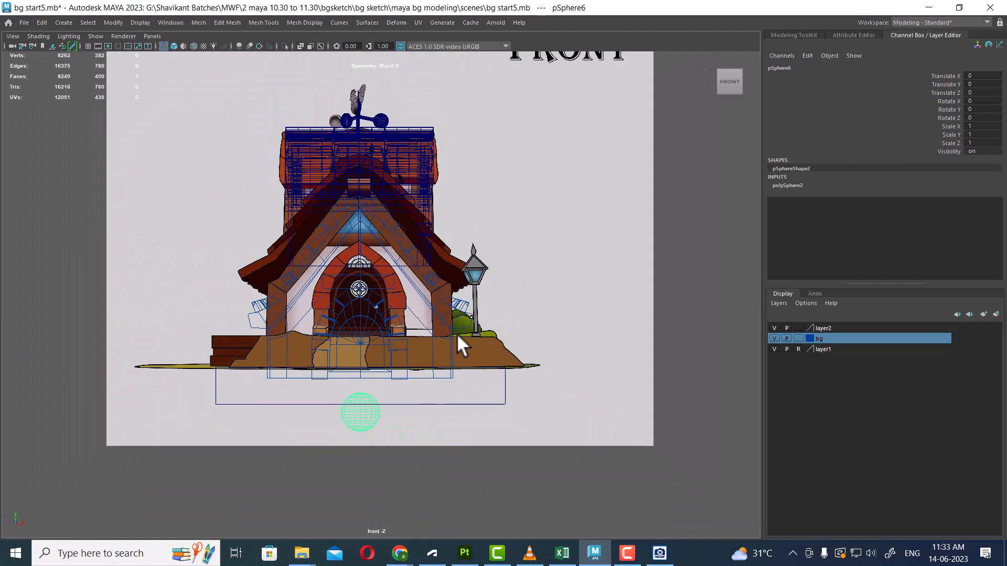
key(w)
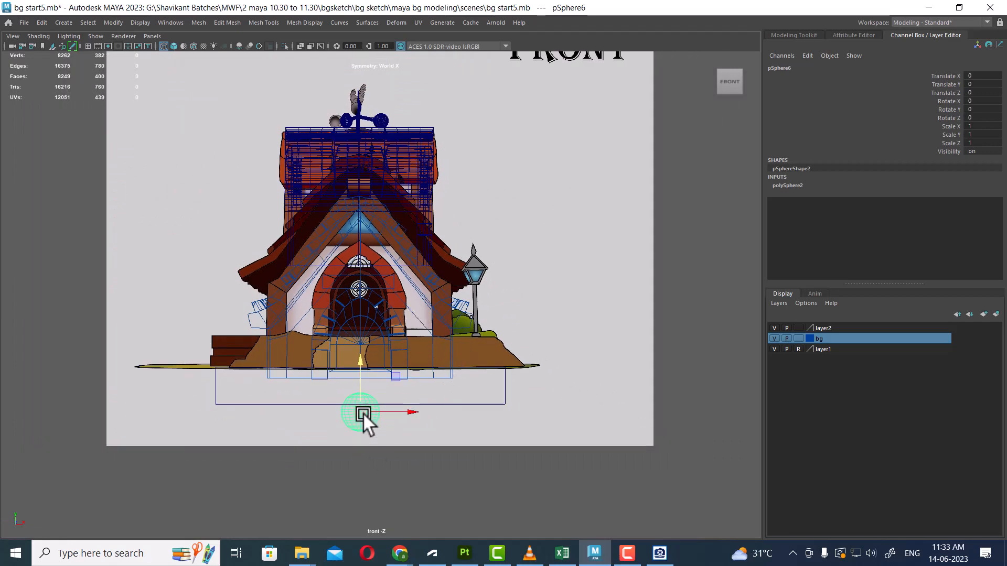
drag(363, 414, 470, 328)
In the side view, fit the sphere over the middle bush, scaled uniformly to 1.05 at Translate Y 3.013 and Z 0.097
key(space)
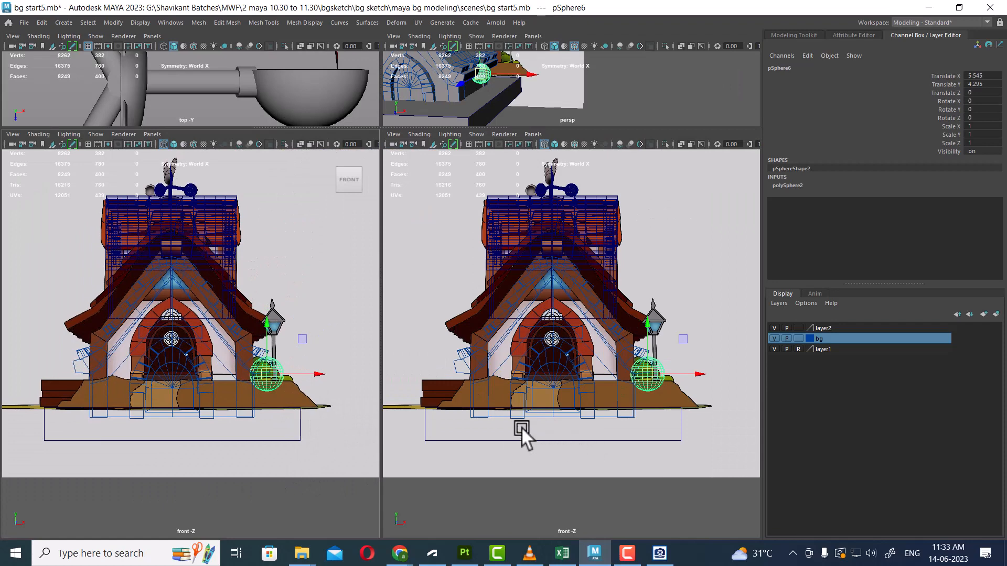
key(space)
drag(512, 410, 555, 410)
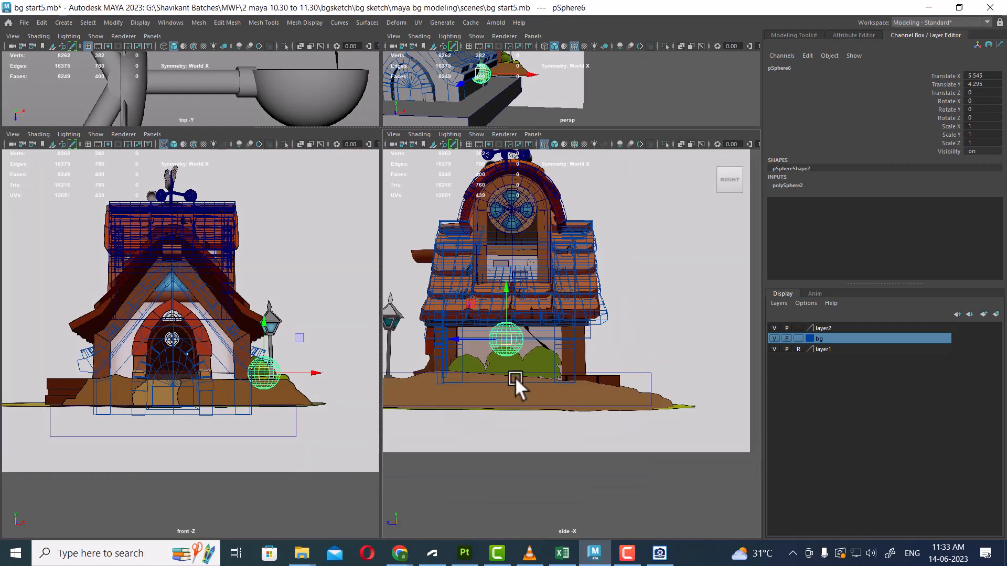
scroll(558, 358, up, 5)
drag(596, 282, 593, 308)
scroll(639, 415, up, 3)
drag(611, 359, 616, 372)
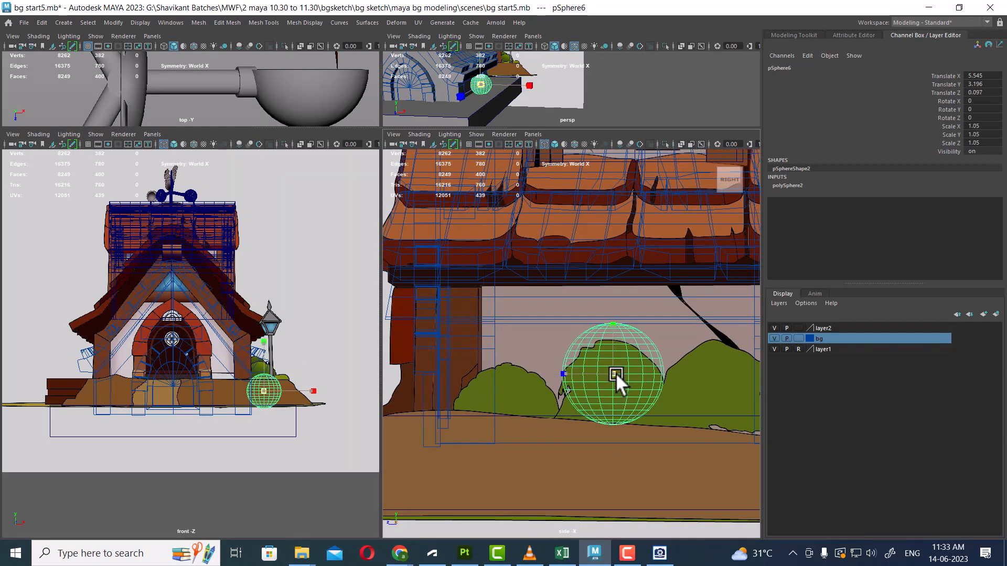
key(w)
drag(611, 332, 609, 338)
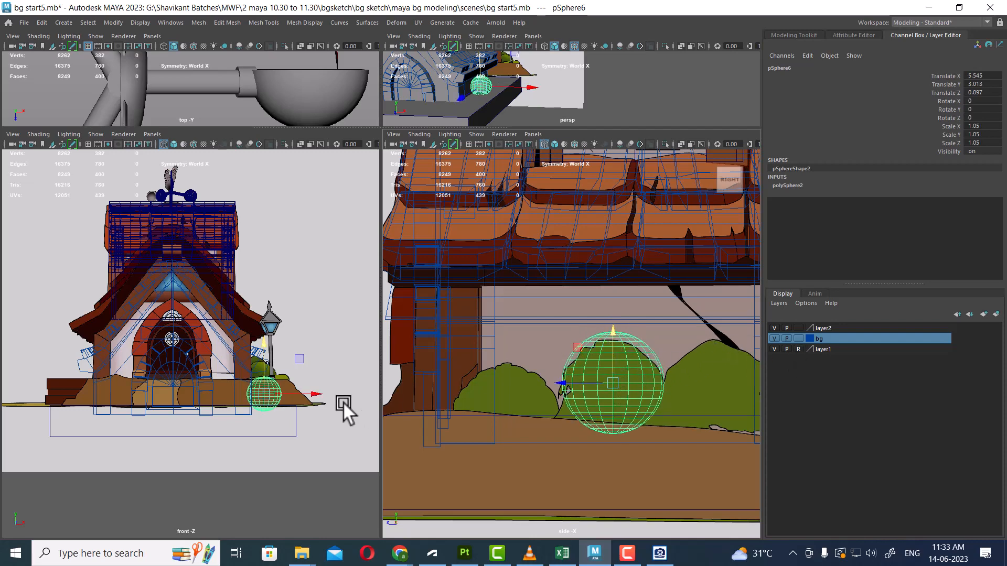
Turn off layer1's reference mode and lower the front reference image to Translate Y 8.076
scroll(283, 409, down, 2)
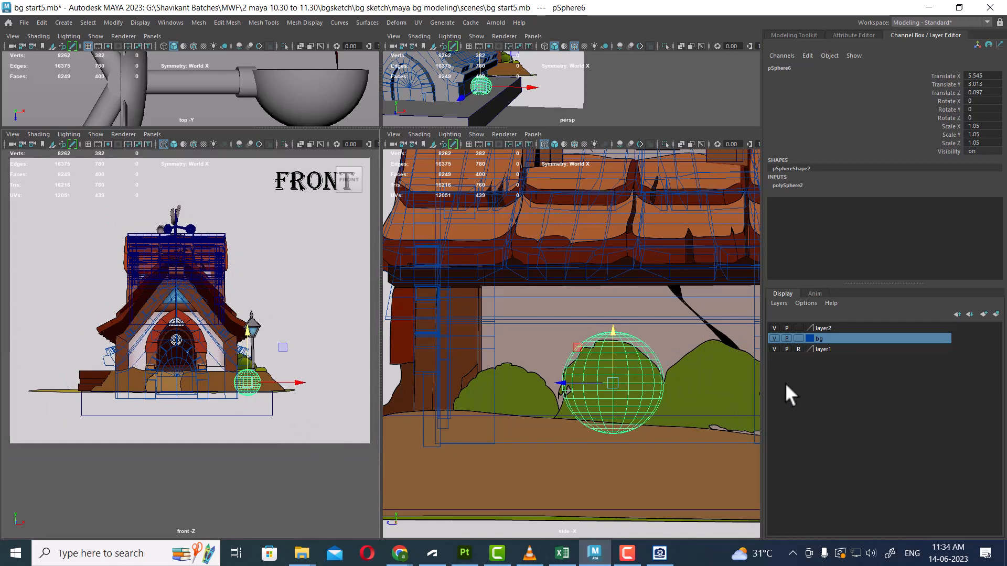
click(798, 349)
click(291, 426)
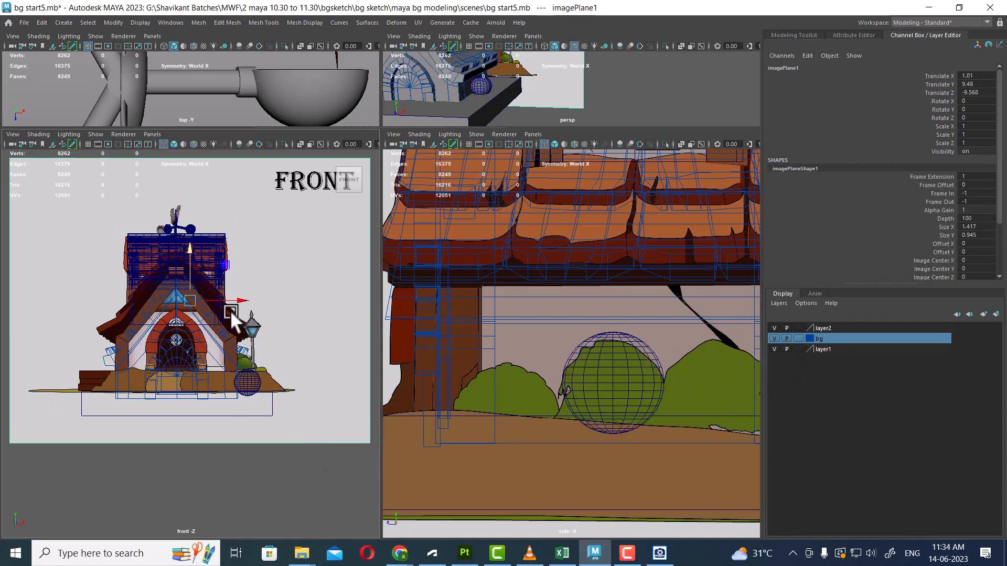
drag(197, 247, 186, 262)
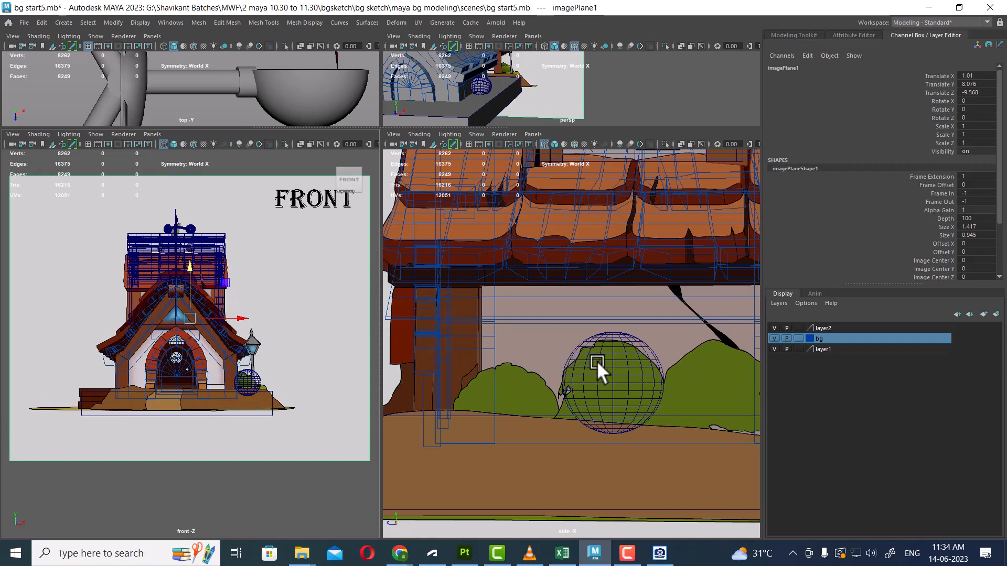
Delete the faces of the sphere's lower half so that only a dome is left, and return to object selection
click(636, 379)
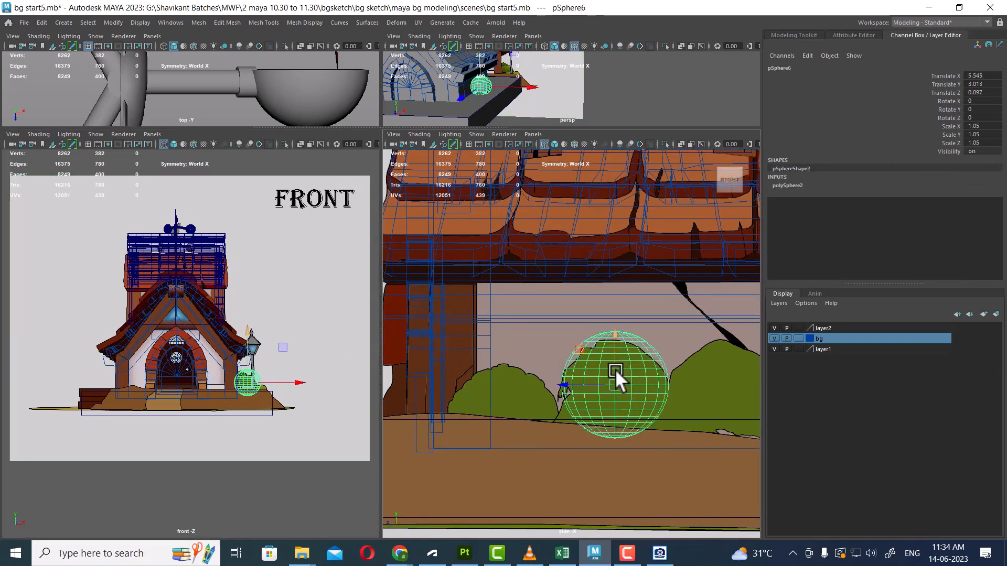
right_drag(631, 343, 643, 276)
drag(712, 492, 542, 388)
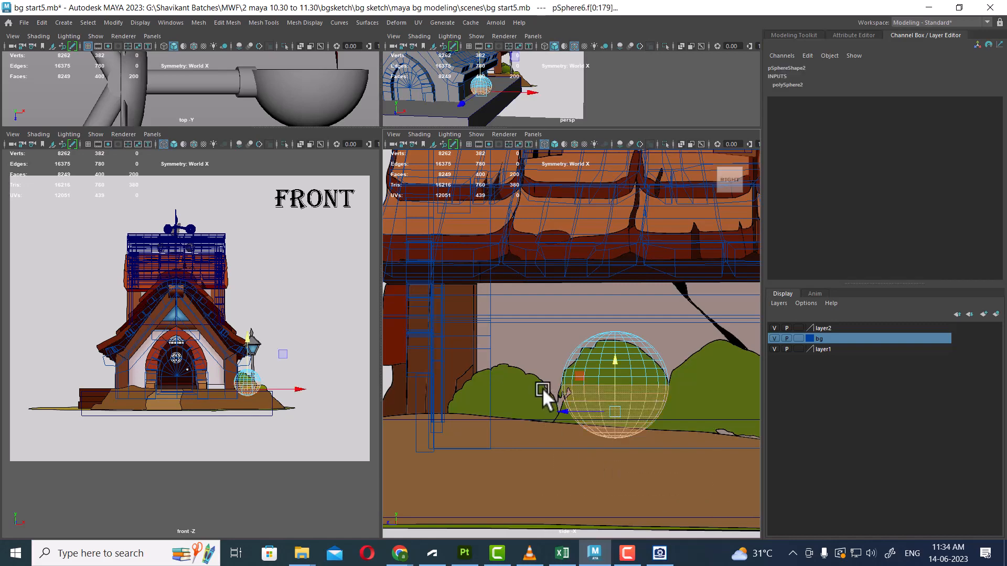
key(Delete)
right_drag(614, 367, 674, 177)
click(650, 315)
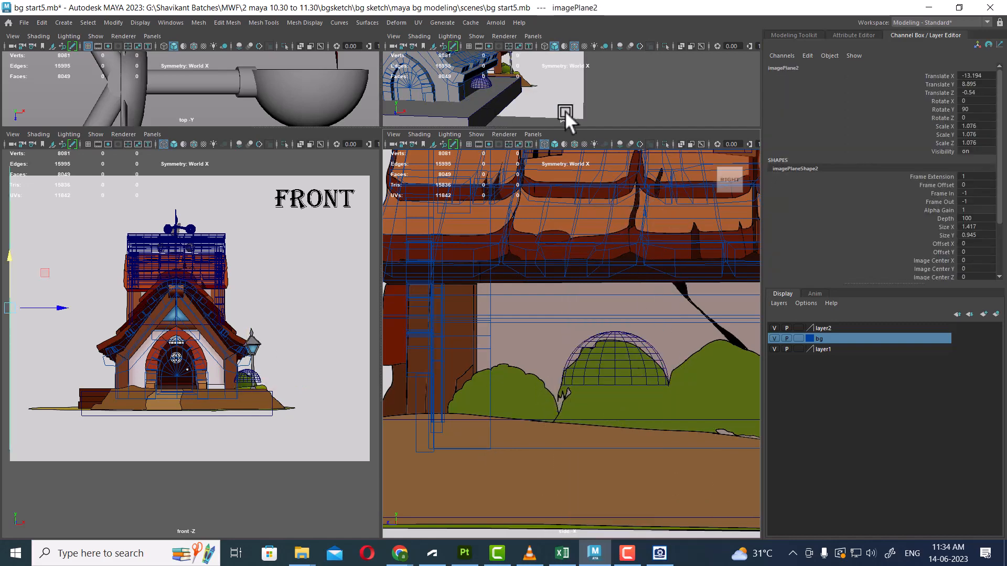
Select the dome in the maximized perspective view and quadrangulate its mesh
key(space)
alt+middle_drag(332, 242, 419, 270)
scroll(378, 302, up, 3)
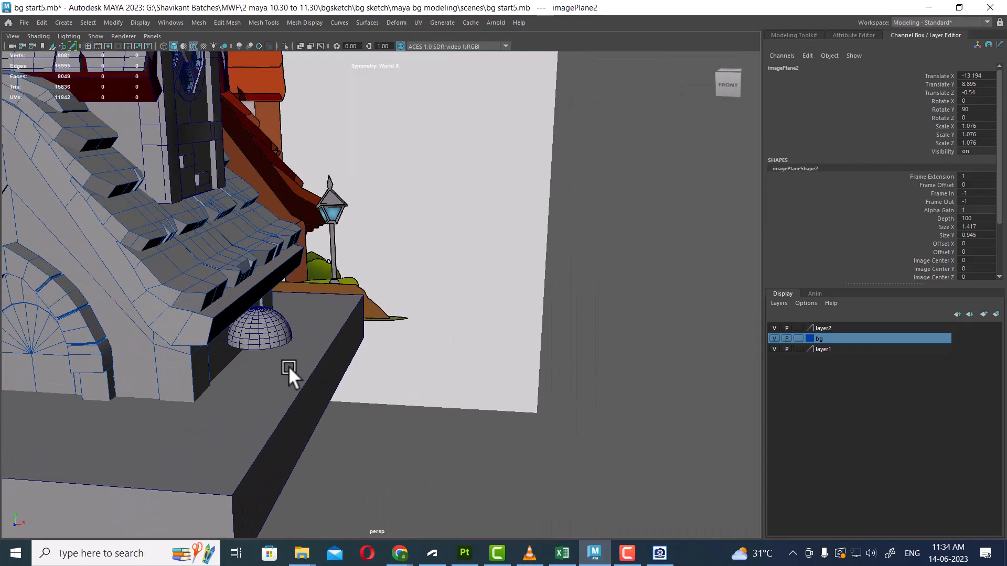
click(274, 336)
alt+middle_drag(305, 335, 300, 313)
alt+drag(300, 313, 581, 254)
shift+right_click(587, 223)
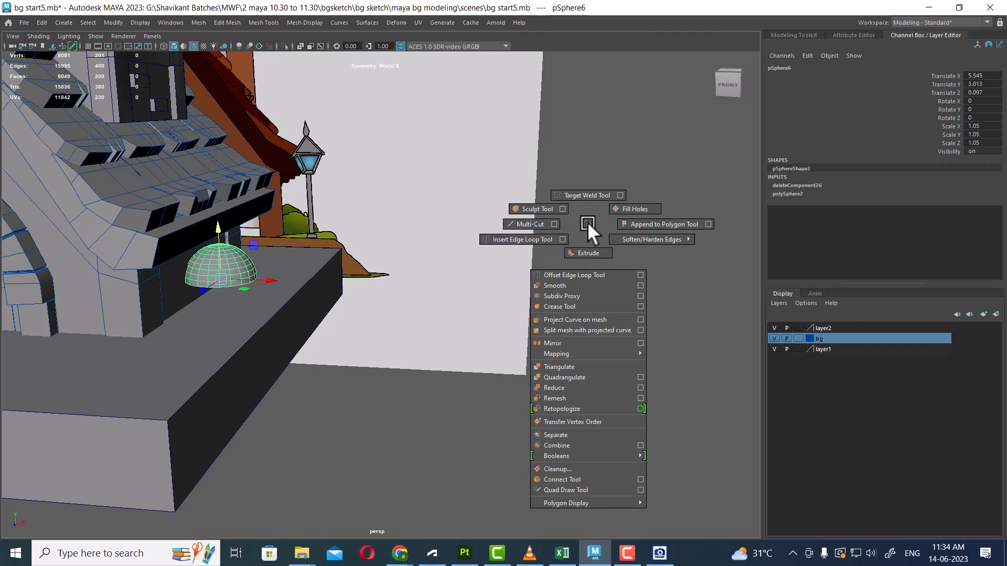
shift+right_drag(587, 222, 578, 375)
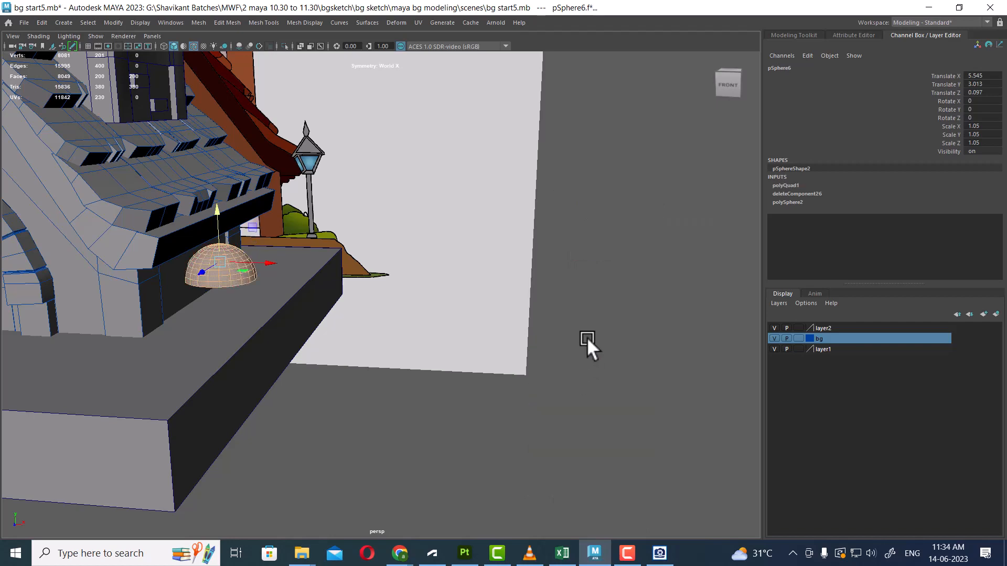
Triangulate the dome's faces and quadrangulate them again
alt+drag(587, 339, 637, 231)
shift+right_drag(641, 210, 624, 324)
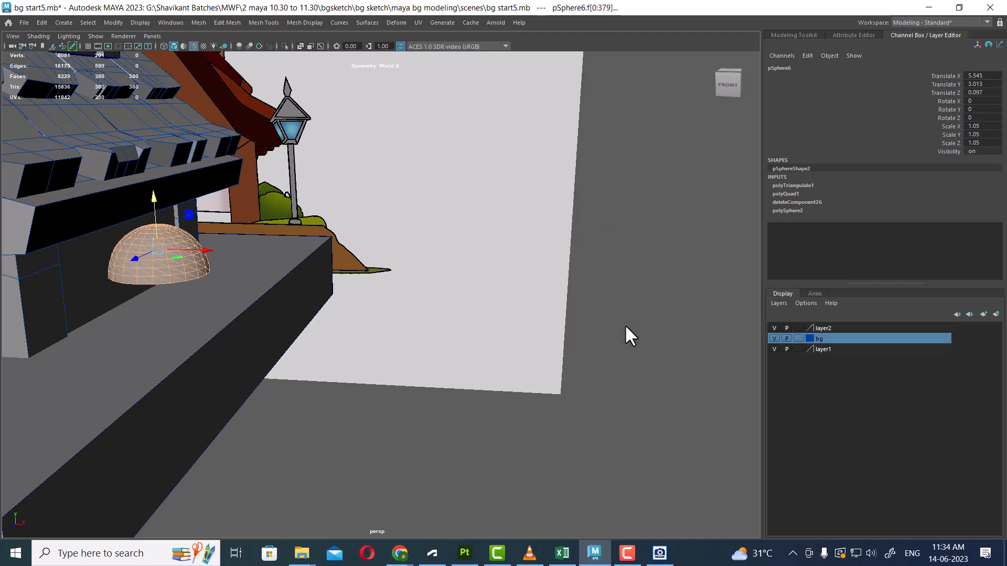
alt+drag(284, 283, 169, 311)
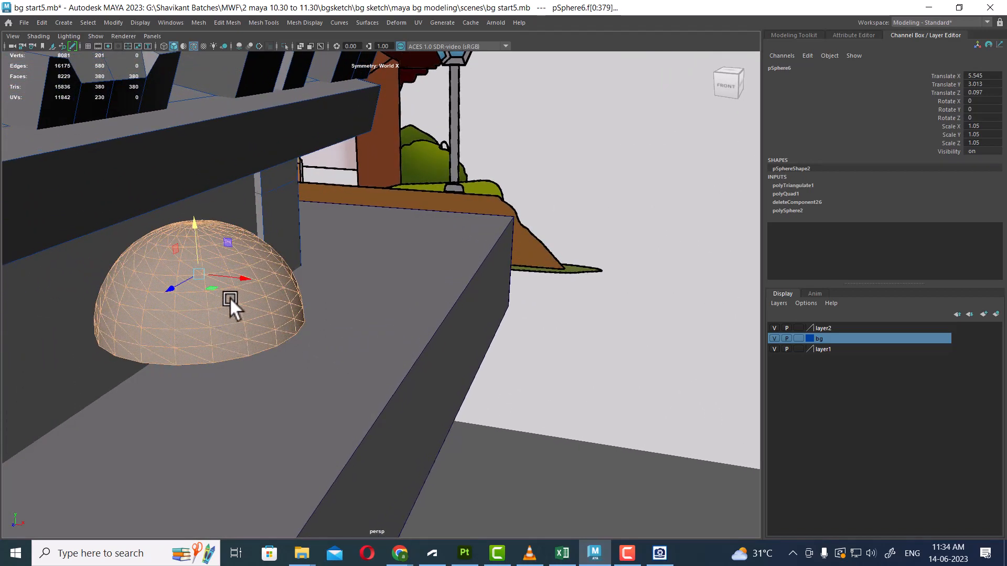
alt+drag(230, 297, 249, 304)
shift+right_drag(218, 264, 211, 392)
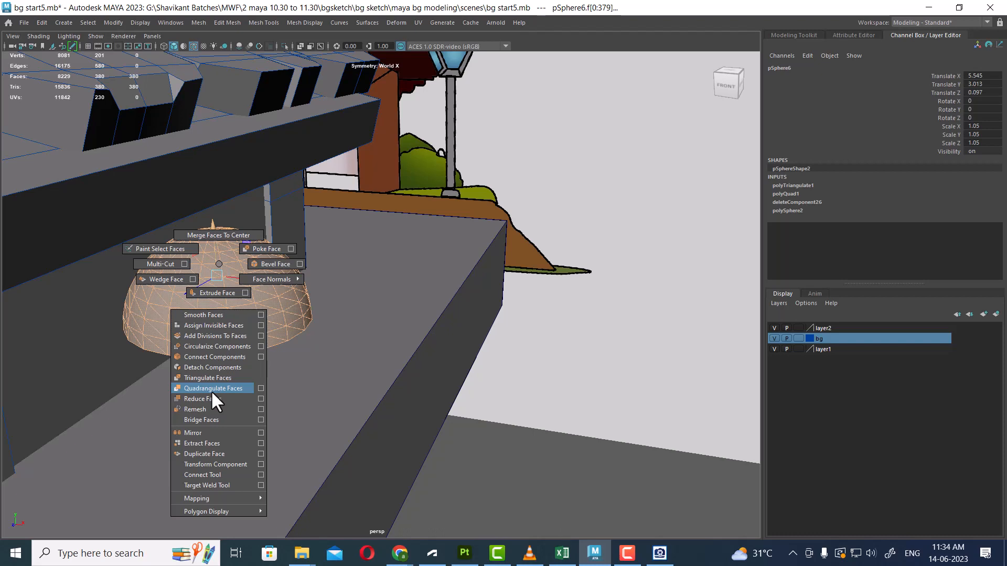
shift+right_drag(212, 392, 212, 391)
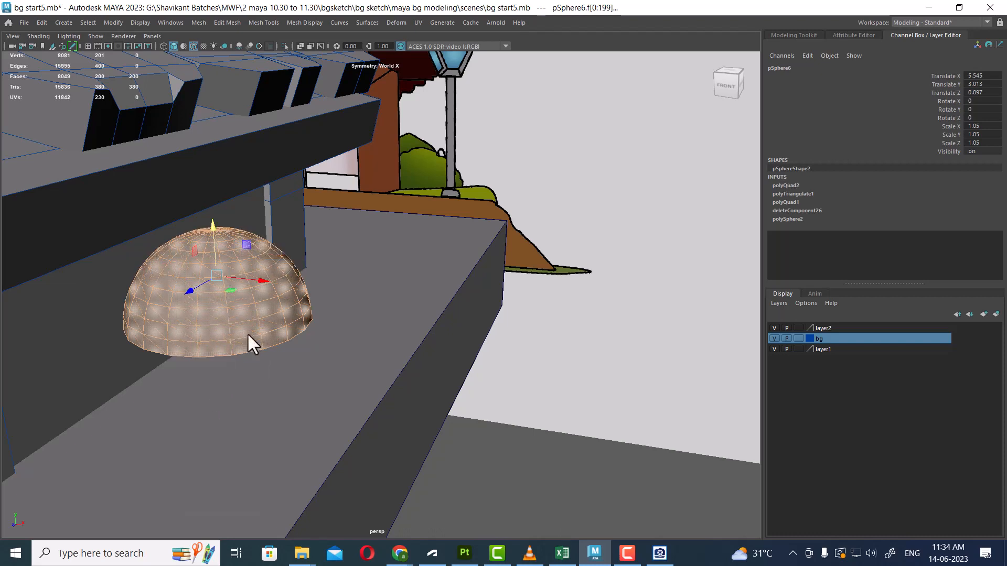
Return the dome to object mode, reselect the whole object and restore the four-view layout
right_drag(245, 241, 318, 184)
click(474, 366)
click(249, 316)
alt+drag(249, 316, 421, 348)
scroll(272, 327, down, 3)
scroll(285, 326, down, 5)
key(space)
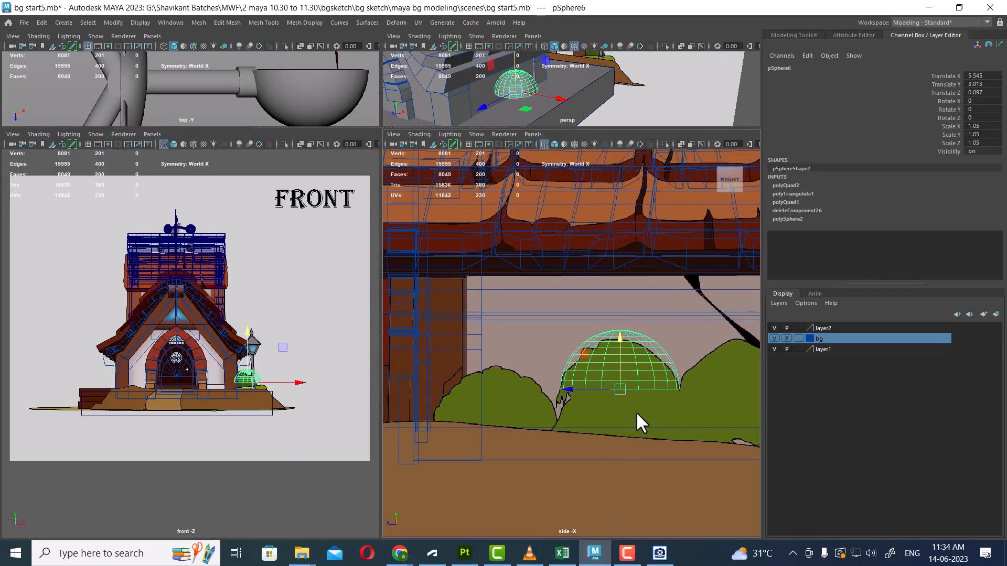
Duplicate the dome over the middle bush, lower the copy to Translate Y 2.326 and scale it uniformly to 1.177
scroll(298, 401, up, 2)
alt+middle_drag(280, 410, 211, 368)
scroll(625, 348, up, 3)
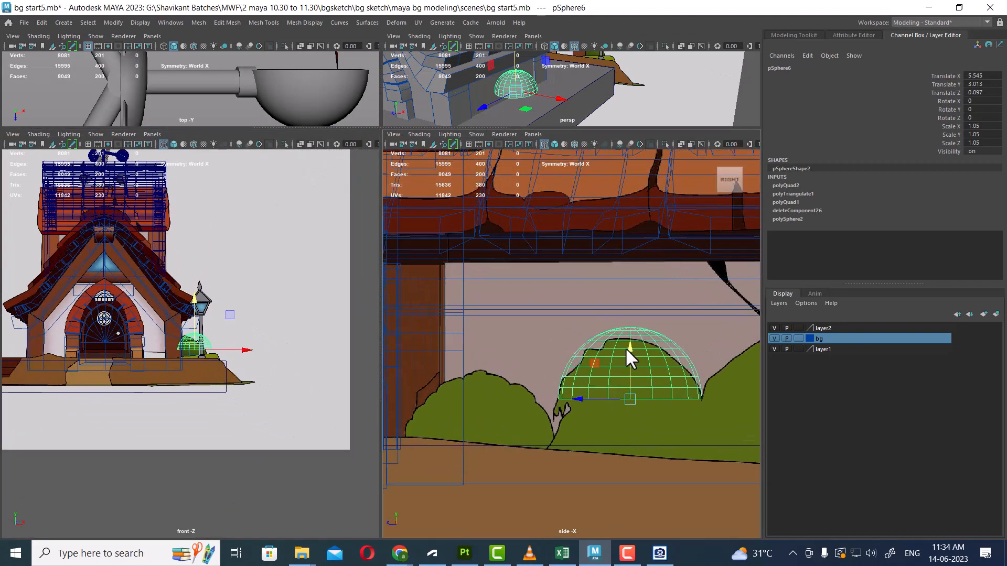
drag(635, 358, 640, 416)
key(ctrl+d)
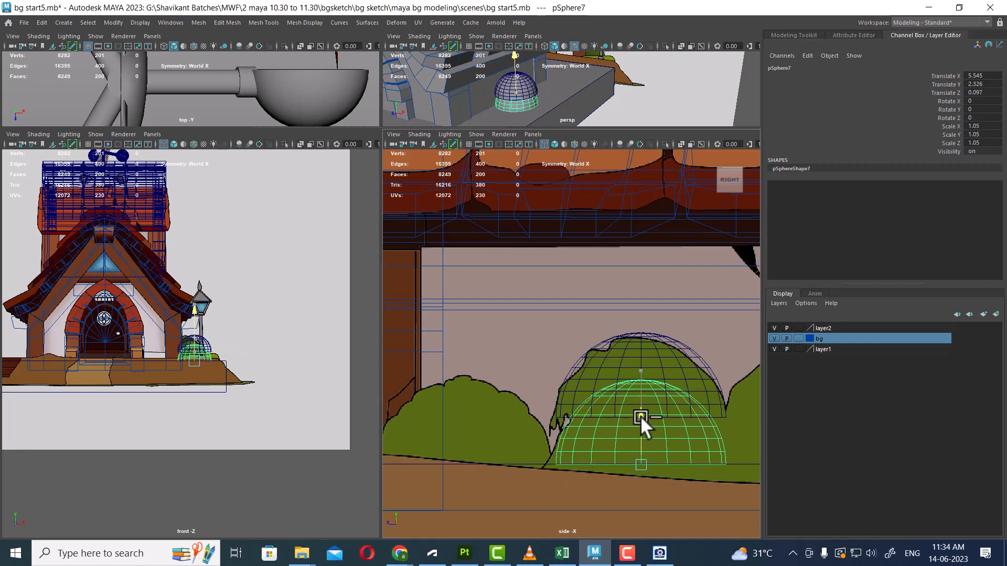
key(r)
drag(641, 461, 657, 461)
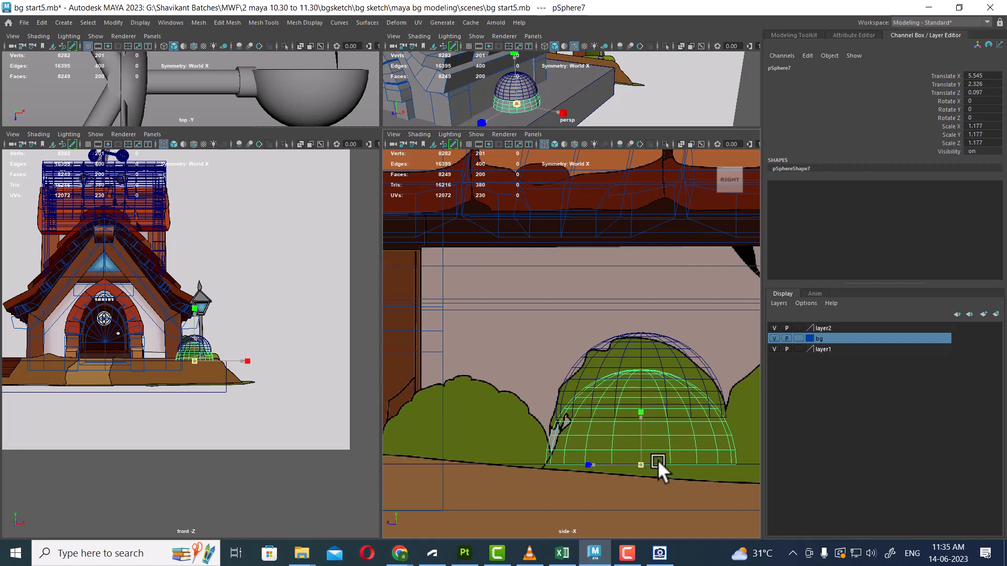
key(w)
Duplicate the lower dome, shift the copy onto the neighbouring bush at Translate Z -2.091 and scale it uniformly to 1.076
scroll(657, 460, down, 3)
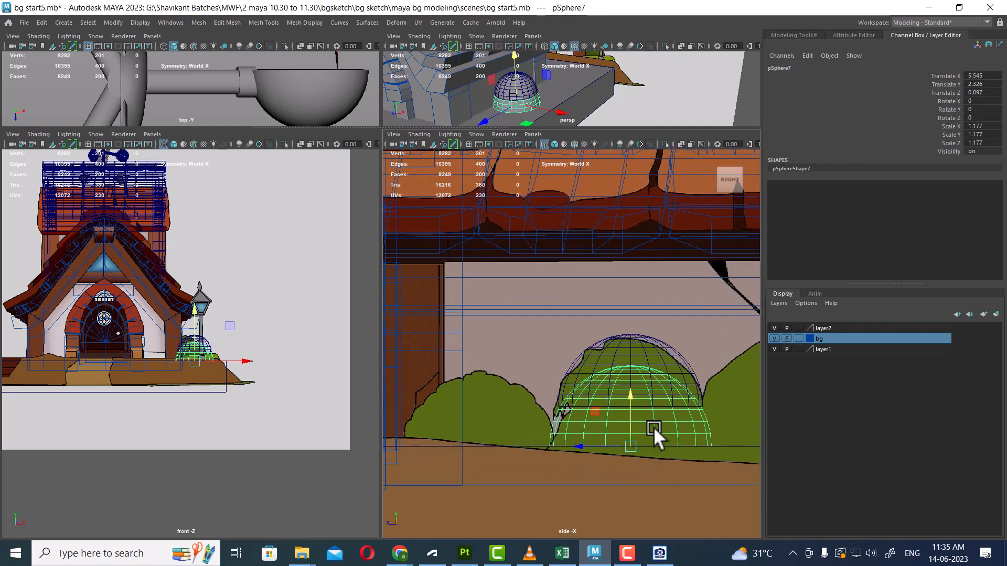
key(ctrl+d)
alt+middle_drag(625, 459, 520, 426)
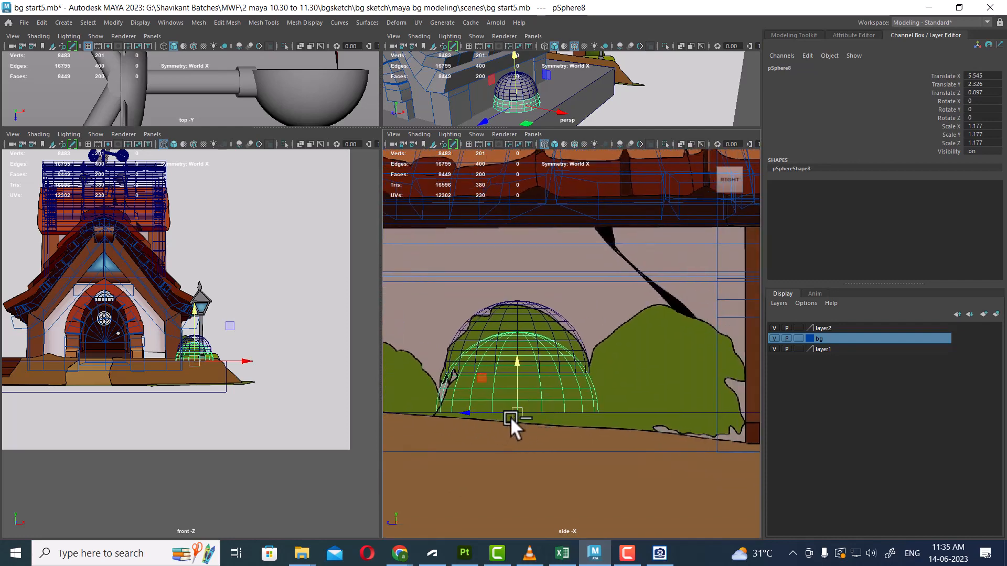
drag(461, 411, 615, 434)
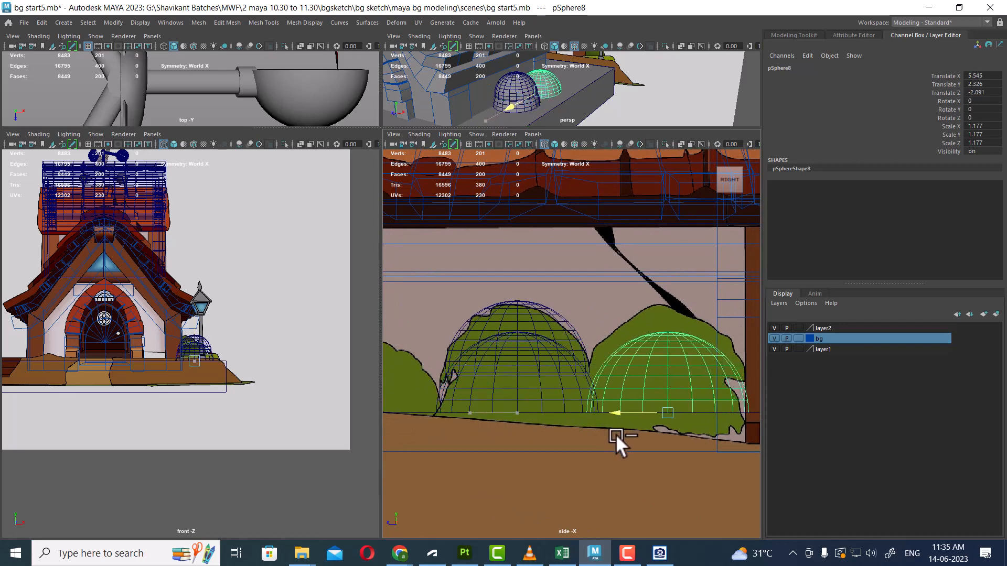
drag(667, 412, 655, 419)
Duplicate the dome on the neighbouring bush, raise the copy to Translate Y 2.83 and scale it uniformly to 1.102
key(w)
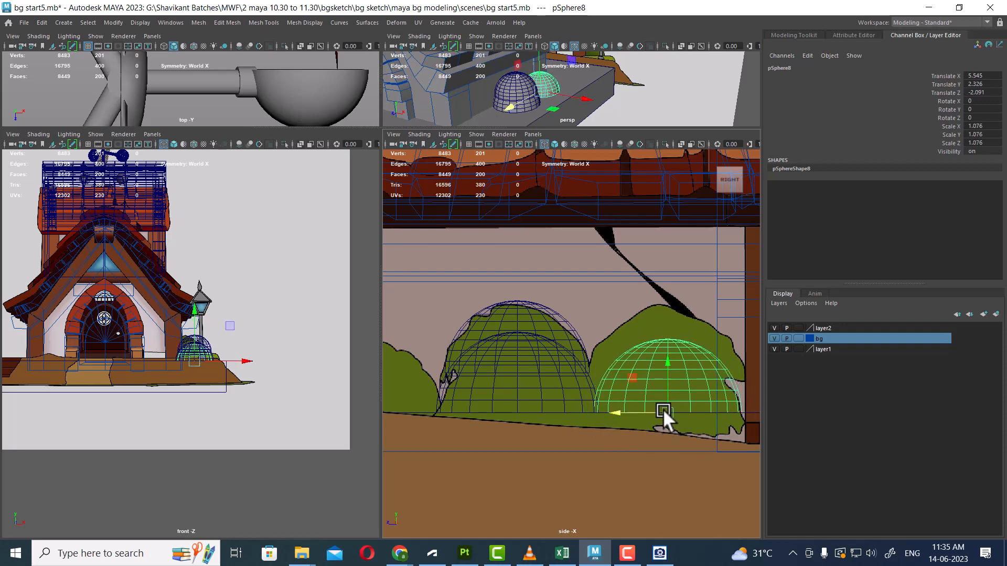
drag(675, 367, 666, 327)
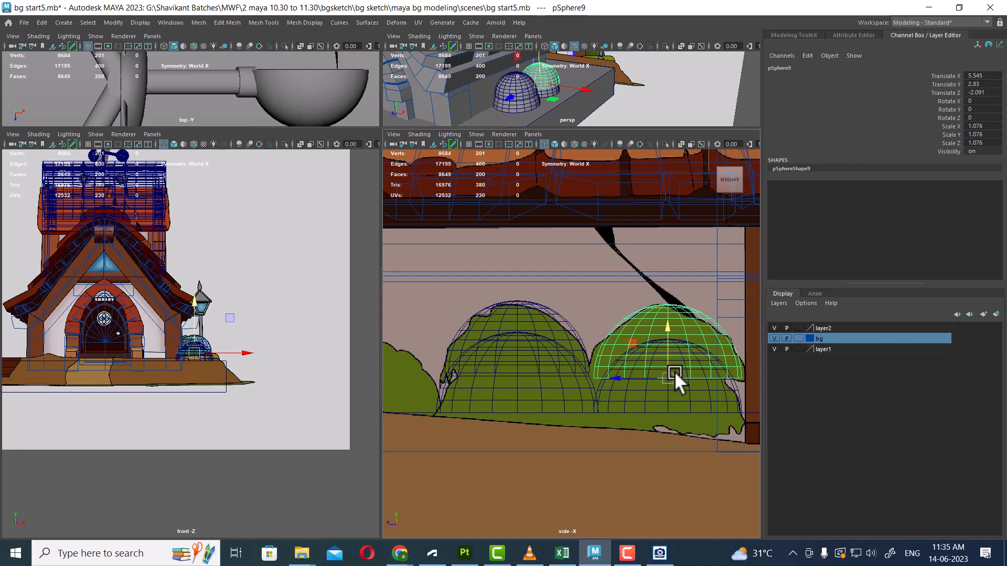
key(r)
drag(669, 376, 672, 377)
key(w)
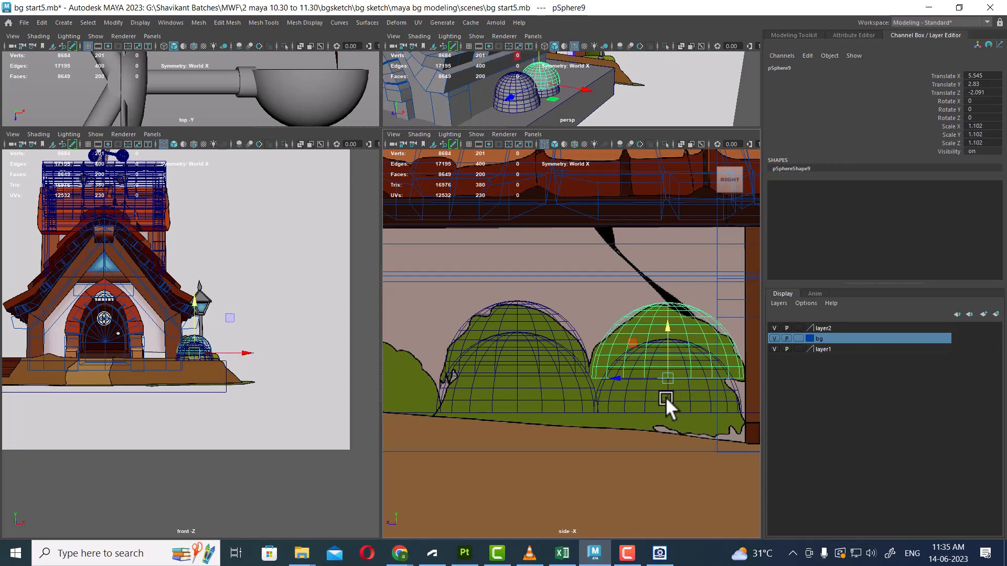
Select the ground block and examine the bush domes beside the house in the maximized perspective view
scroll(663, 383, down, 3)
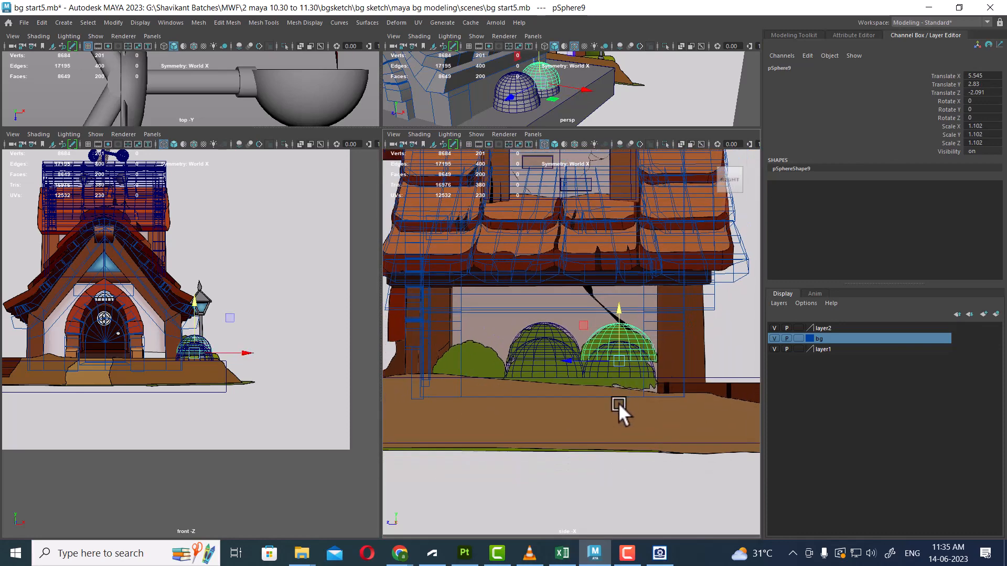
click(611, 95)
key(space)
alt+right_drag(523, 357, 385, 283)
alt+middle_drag(386, 283, 540, 312)
click(165, 22)
mouse_move(191, 58)
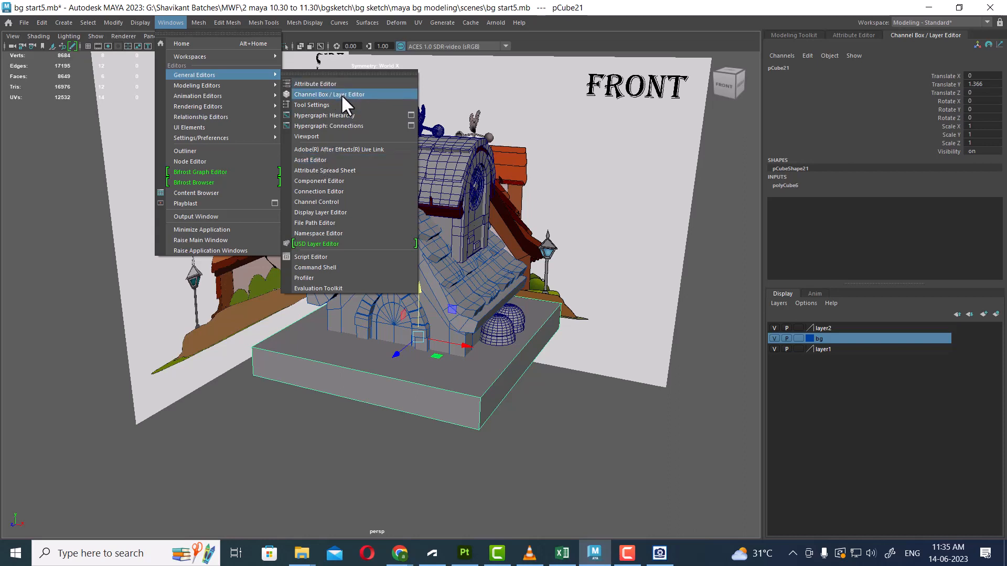
click(336, 137)
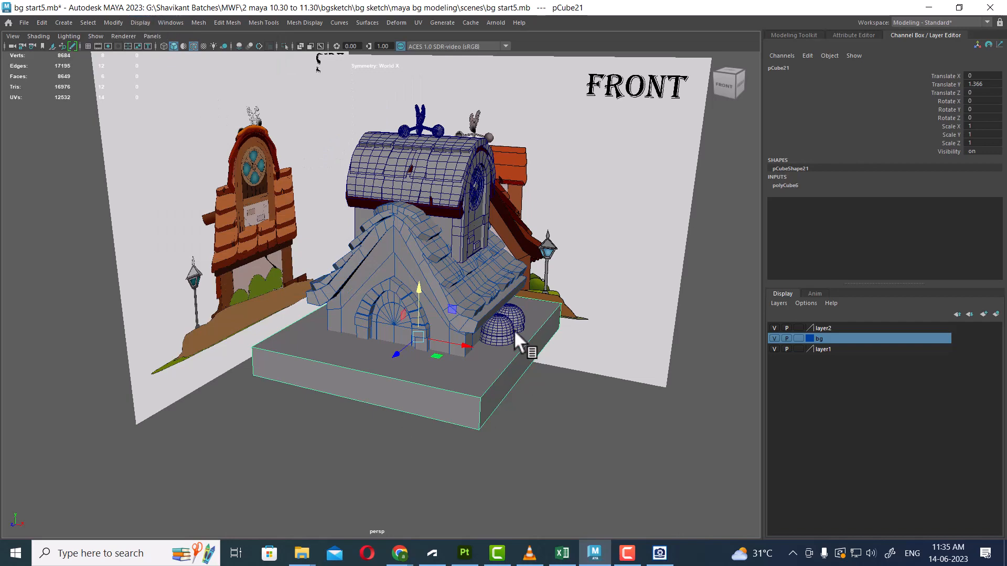
click(163, 23)
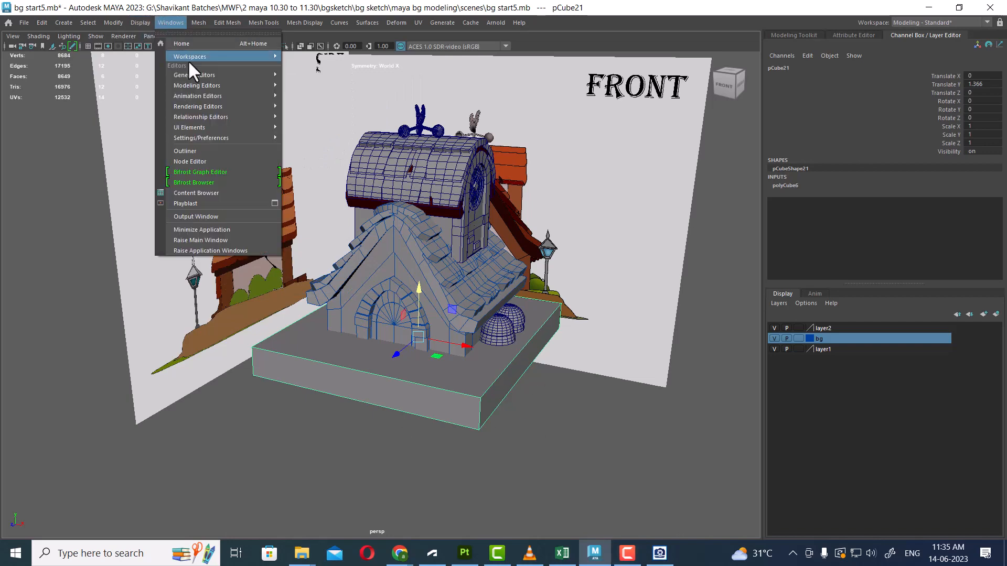
mouse_move(231, 62)
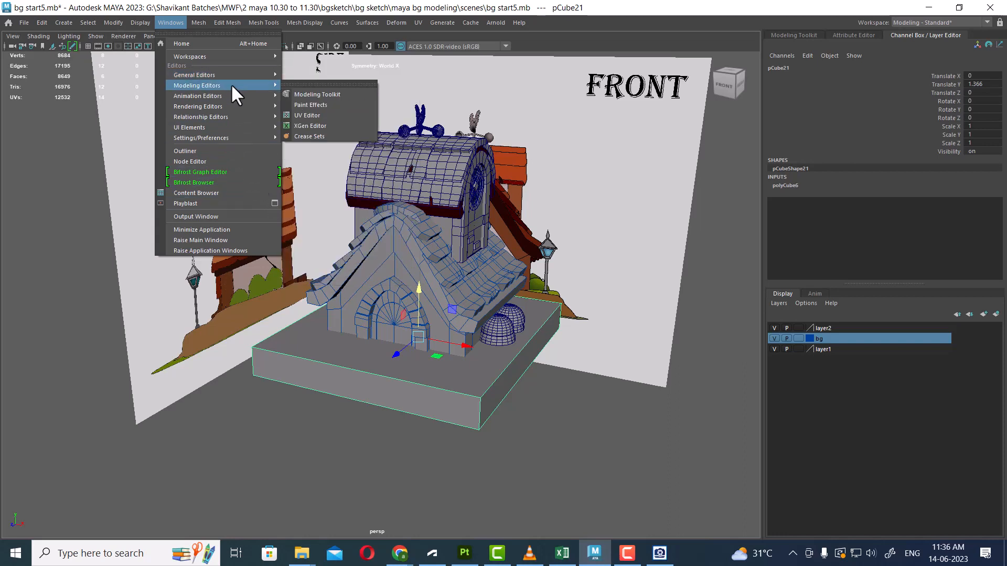
mouse_move(234, 108)
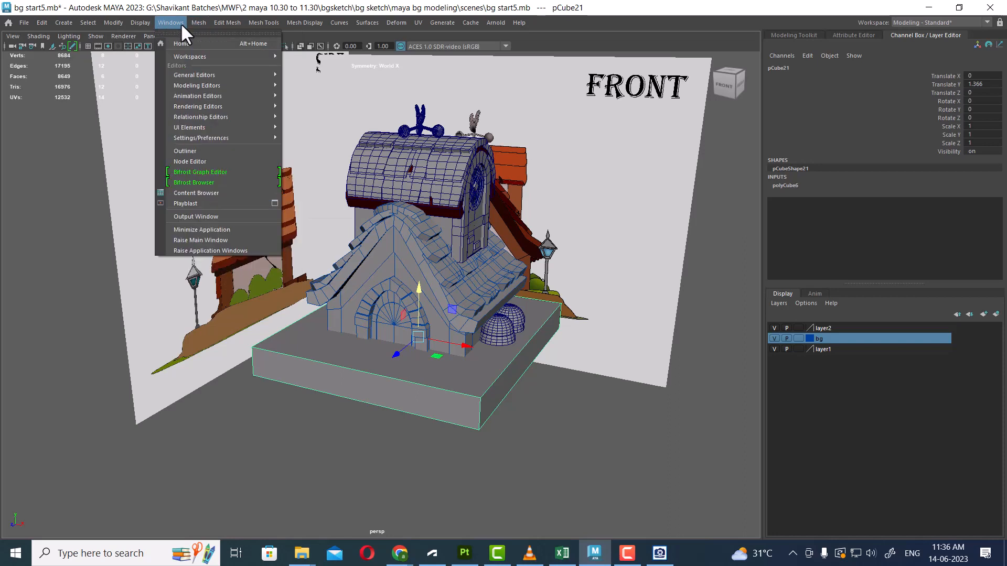
Open the Content Browser, expand the Paint Effects examples and browse the Trees folder in an enlarged browser window
click(628, 556)
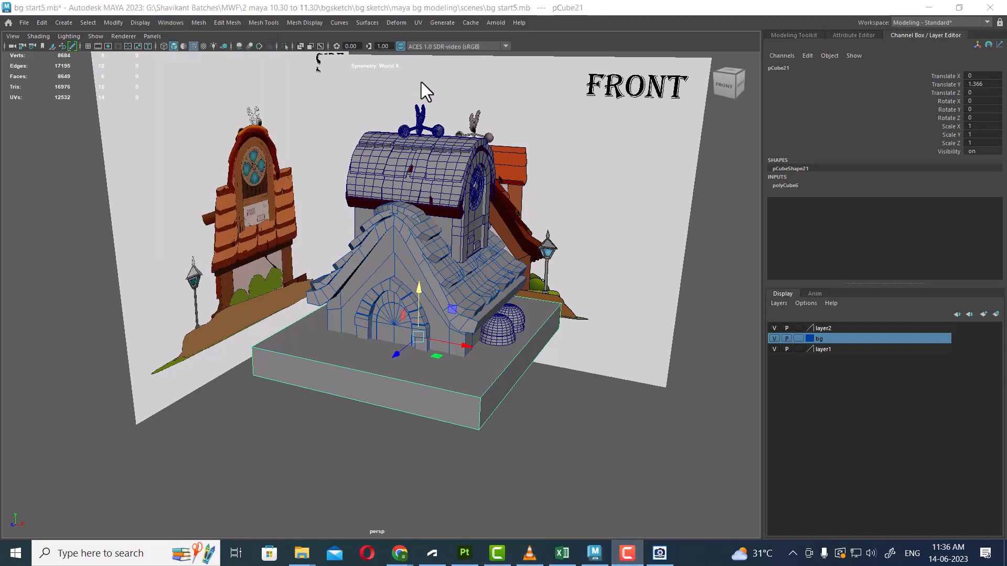
click(169, 22)
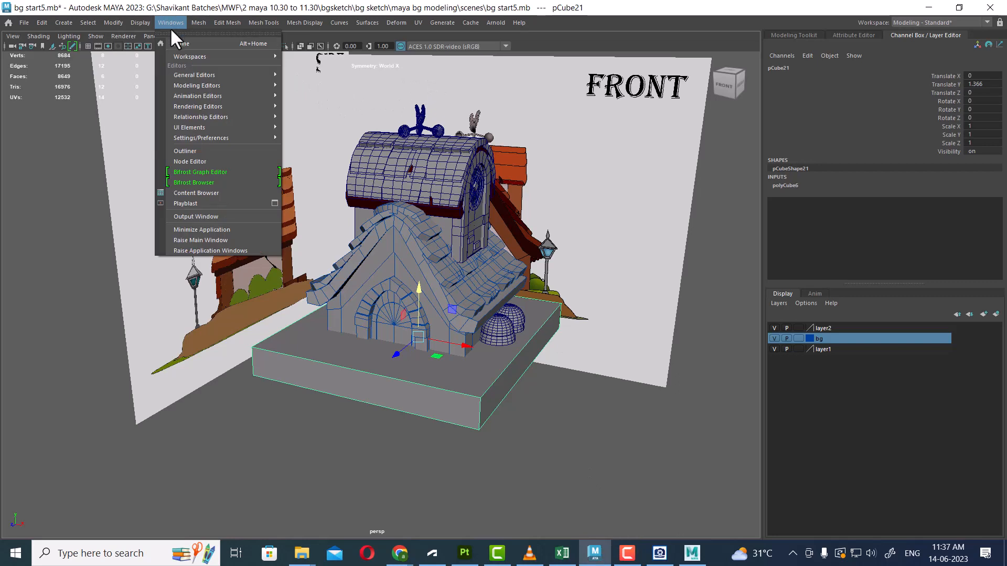
click(208, 192)
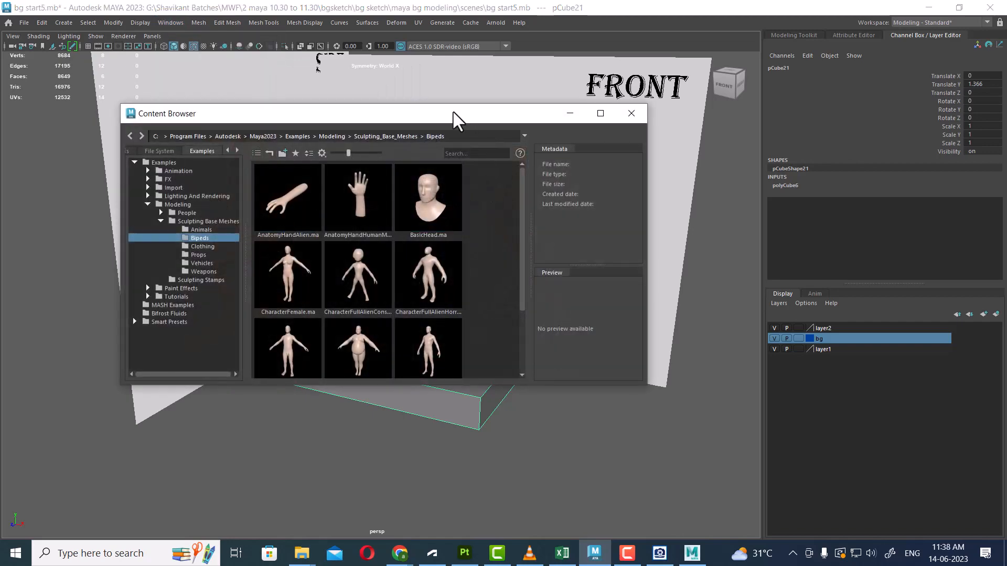
drag(453, 113, 571, 102)
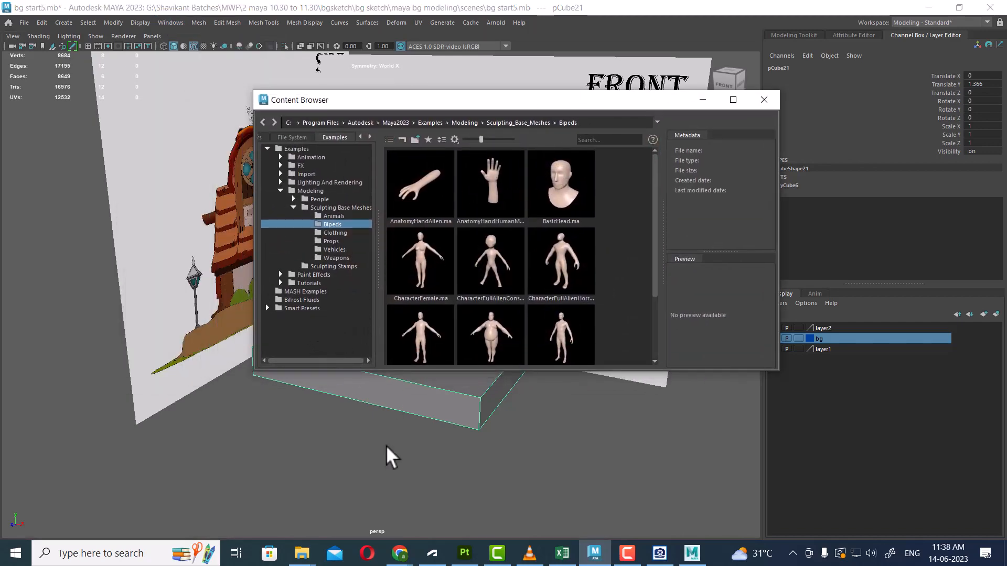
double_click(305, 157)
double_click(316, 292)
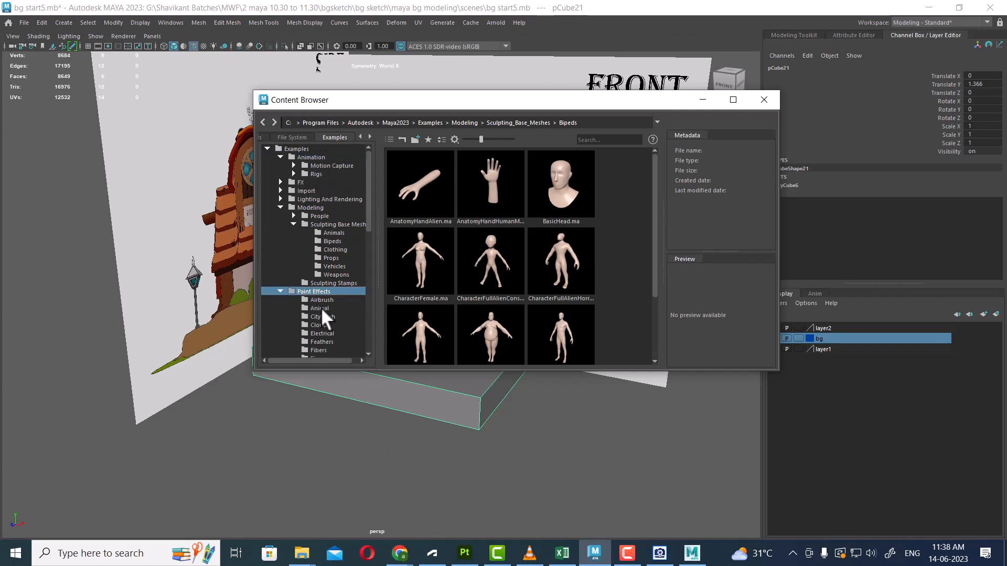
scroll(323, 310, down, 8)
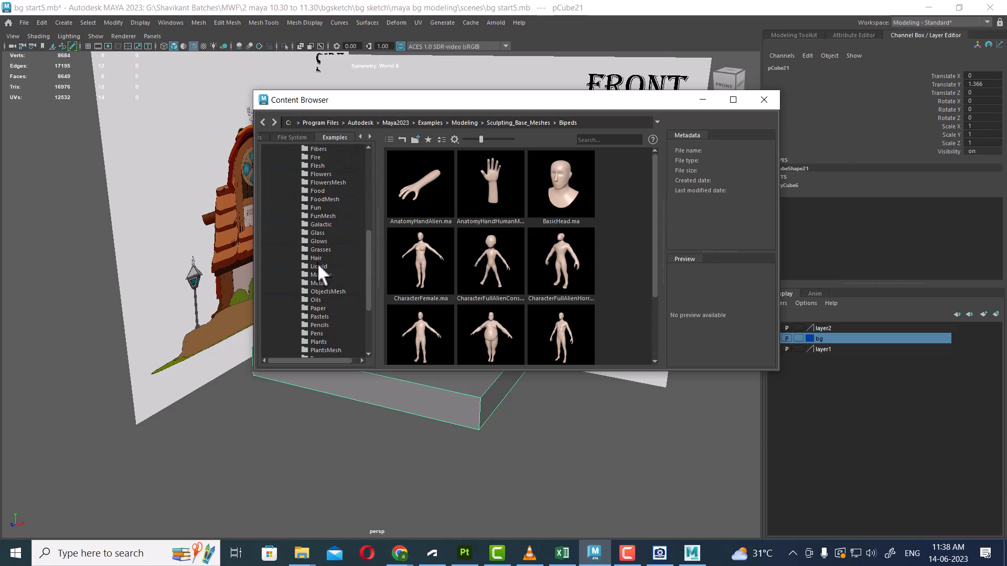
scroll(318, 266, down, 3)
click(316, 291)
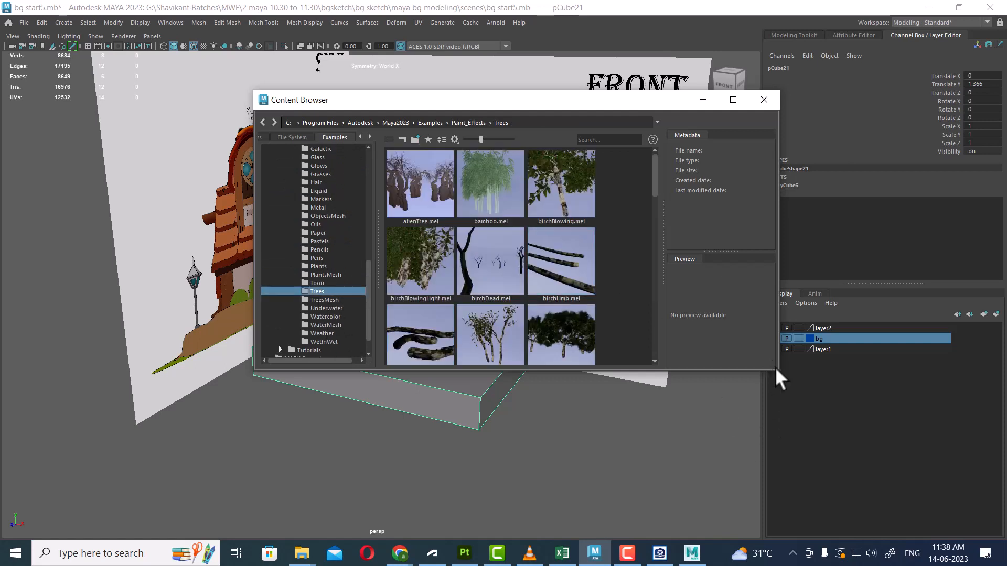
drag(776, 370, 912, 496)
scroll(700, 365, down, 5)
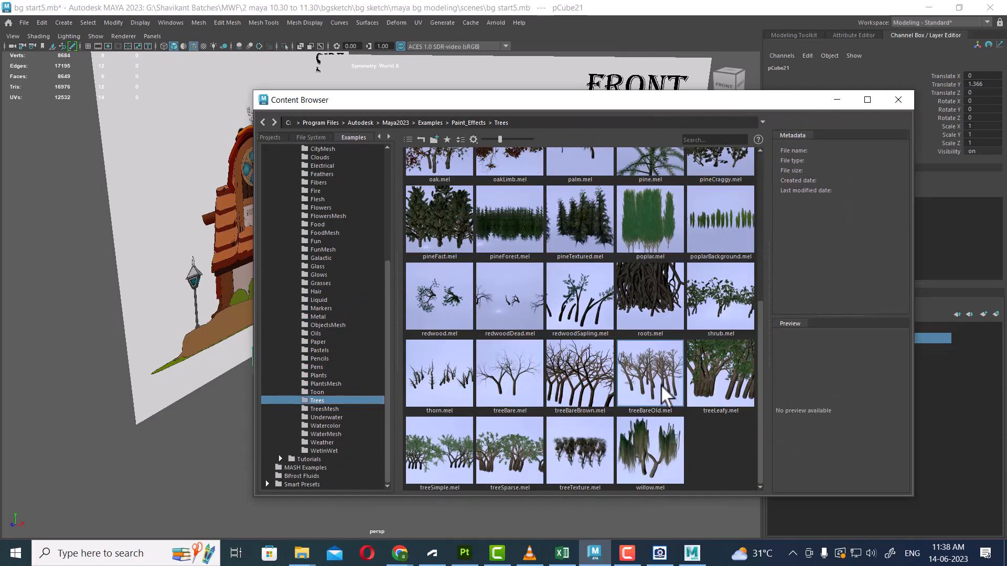
Choose the lettuce.mel brush from the Paint Effects Plants folder and paint a small and a longer lettuce stroke beside the ground block
click(319, 376)
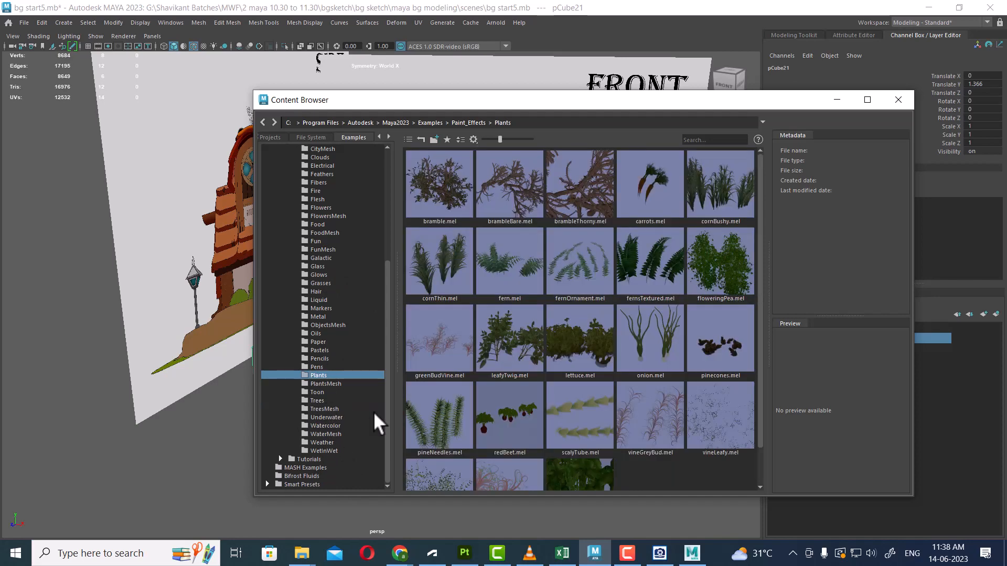
click(572, 338)
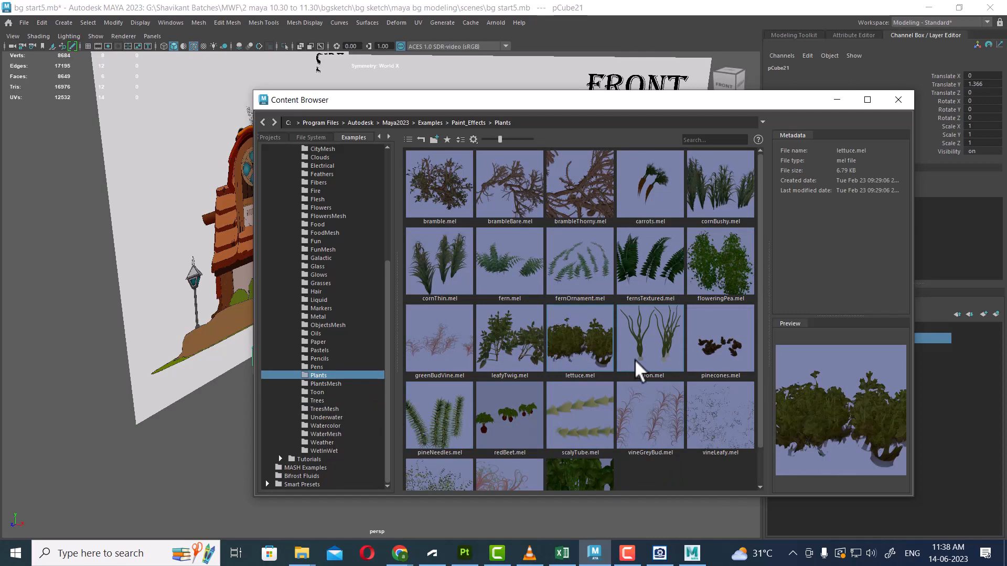
click(842, 99)
alt+drag(490, 452, 450, 490)
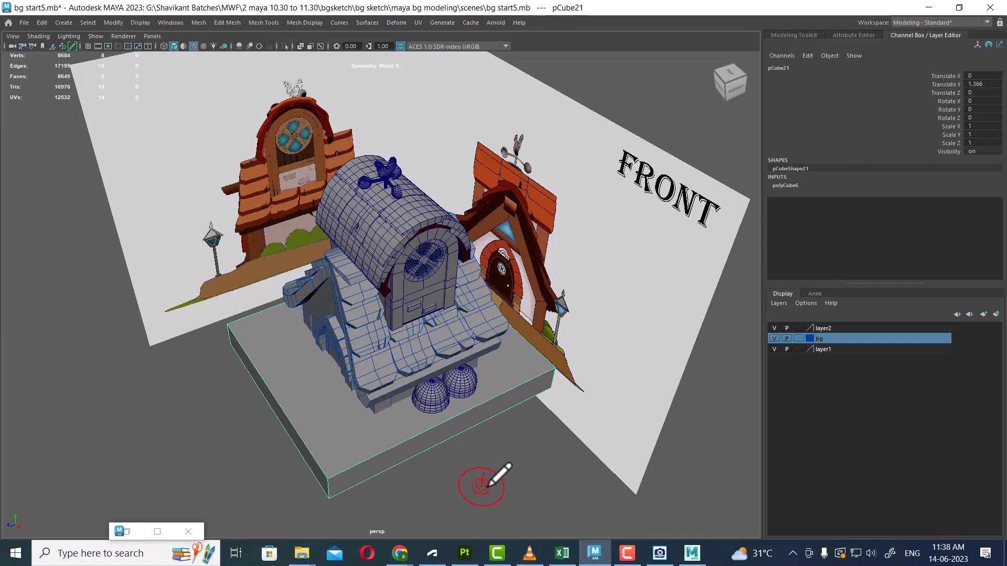
click(489, 479)
alt+drag(555, 476, 580, 499)
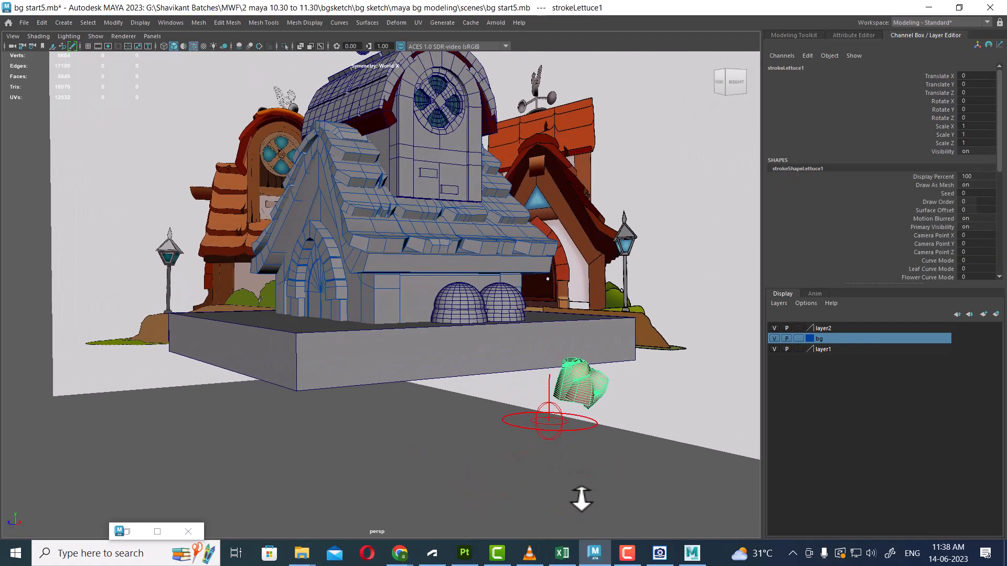
mouse_move(580, 499)
alt+right_down()
mouse_move(560, 460)
mouse_move(574, 462)
mouse_move(499, 452)
alt+right_up()
mouse_move(498, 452)
alt+mouse_down()
mouse_move(510, 476)
mouse_move(607, 494)
mouse_move(638, 488)
alt+mouse_up()
alt+middle_drag(701, 488, 618, 407)
alt+right_drag(618, 407, 609, 427)
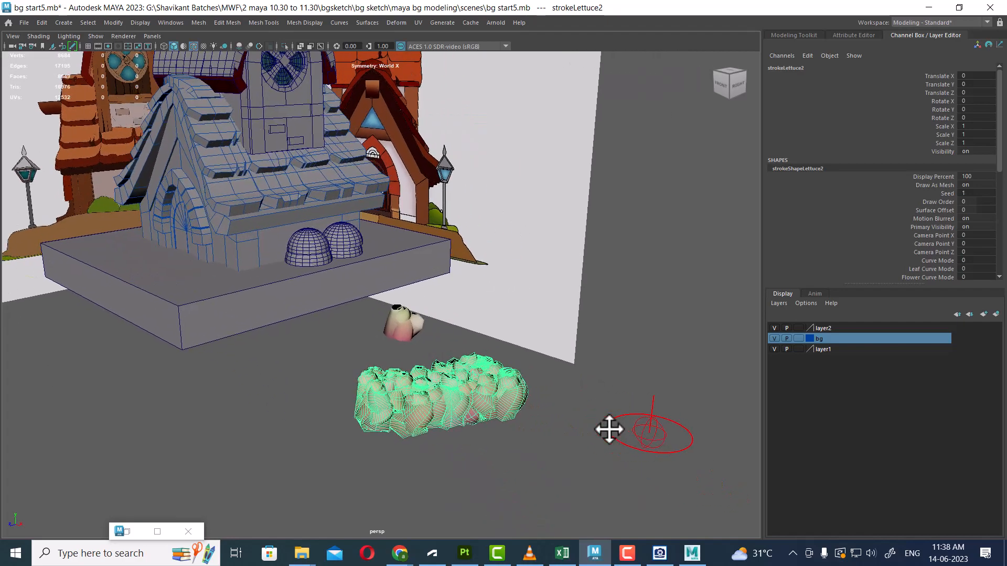
alt+middle_drag(609, 427, 572, 421)
alt+right_drag(637, 483, 599, 439)
alt+drag(598, 437, 610, 439)
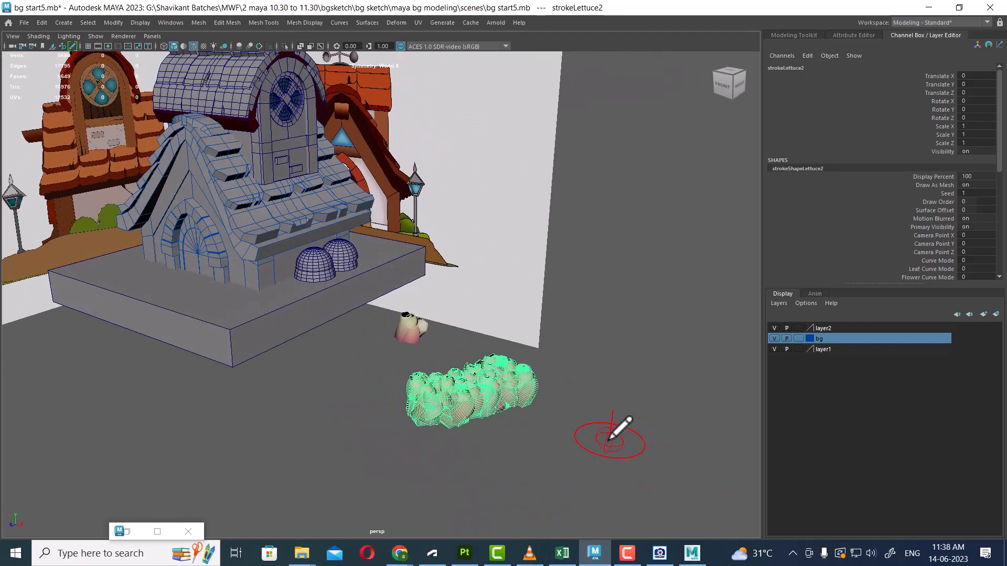
Set the renderer to Maya Software, render the perspective view and inspect the painted lettuce up close
key(w)
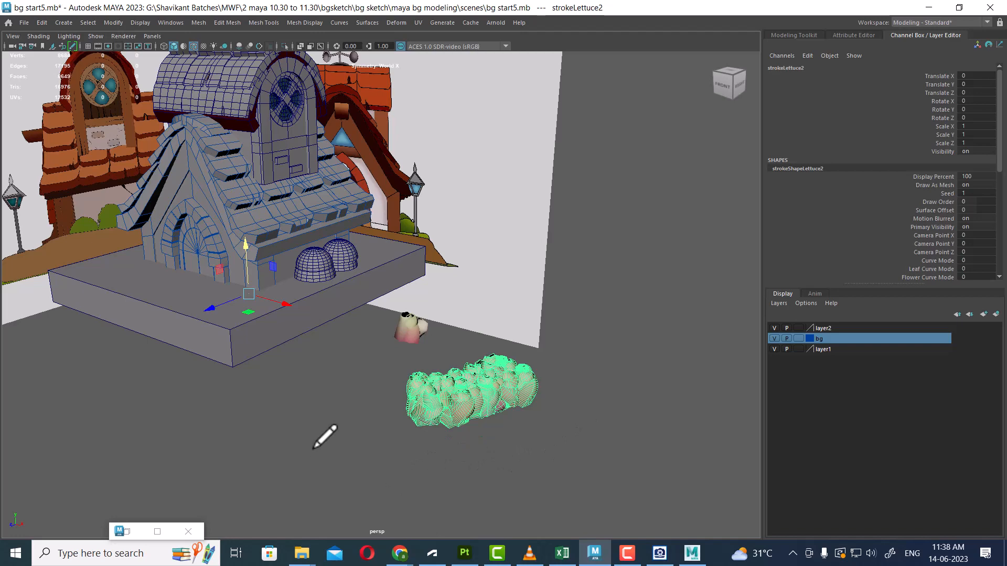
key(space)
drag(596, 438, 638, 423)
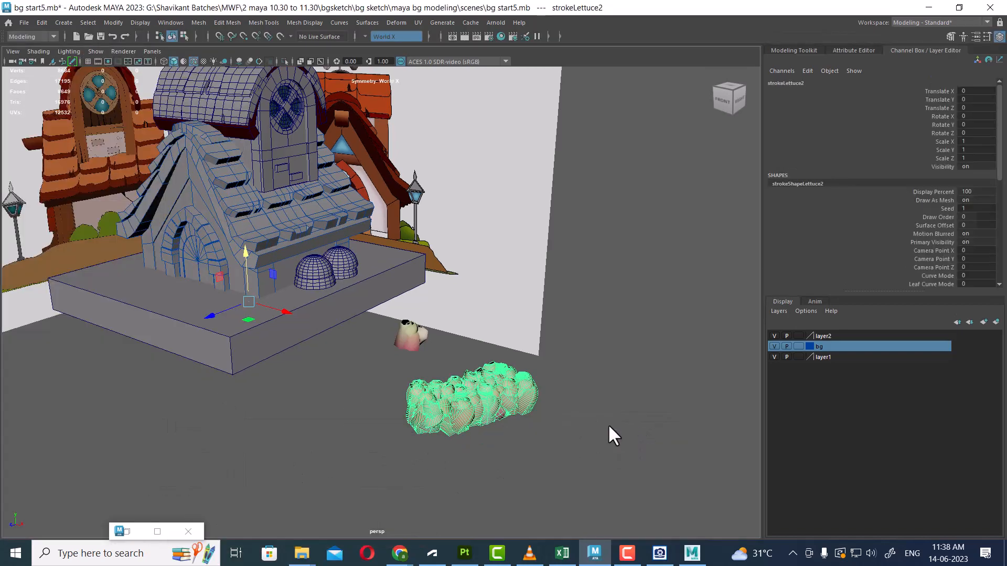
click(464, 37)
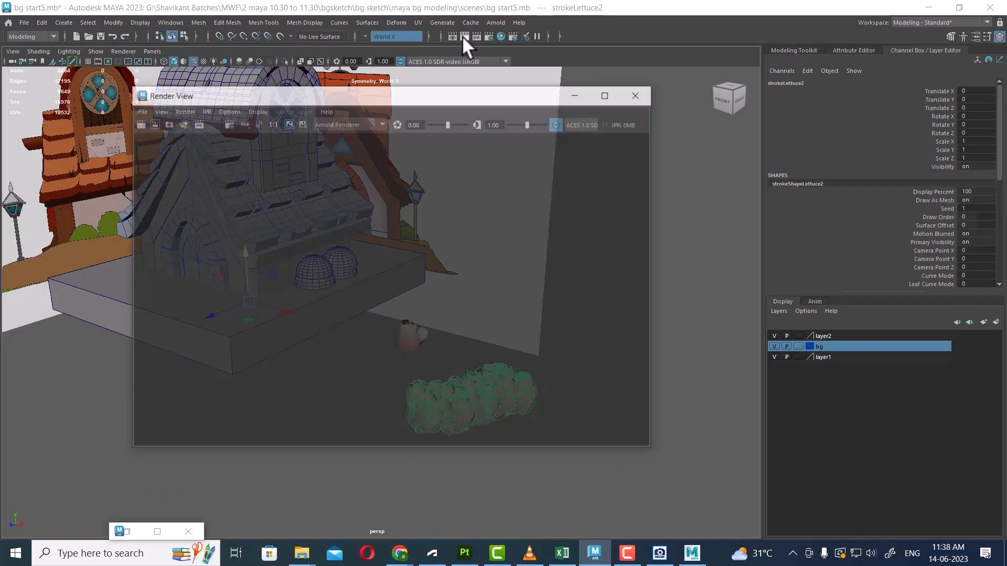
click(350, 125)
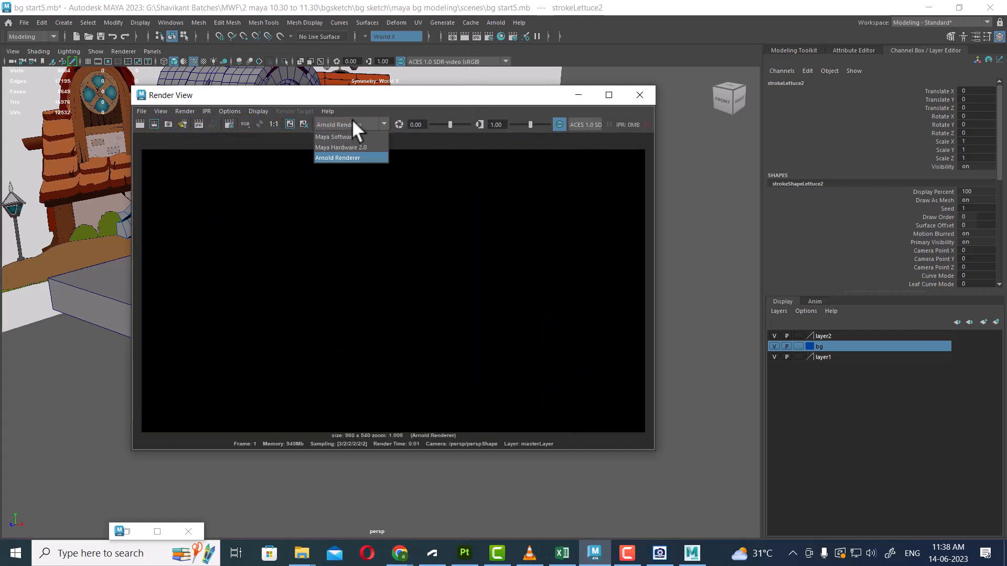
click(343, 135)
click(140, 124)
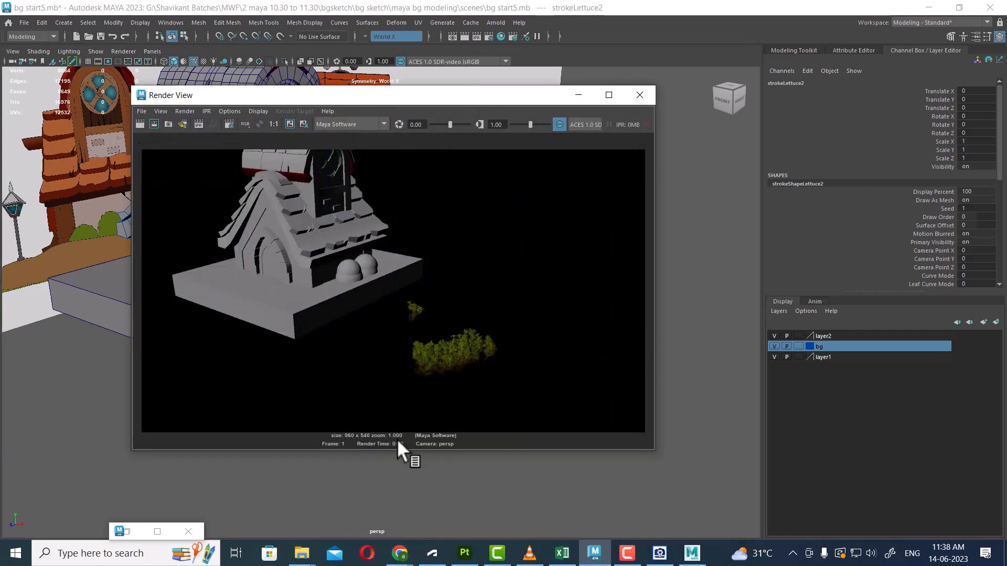
scroll(442, 389, up, 8)
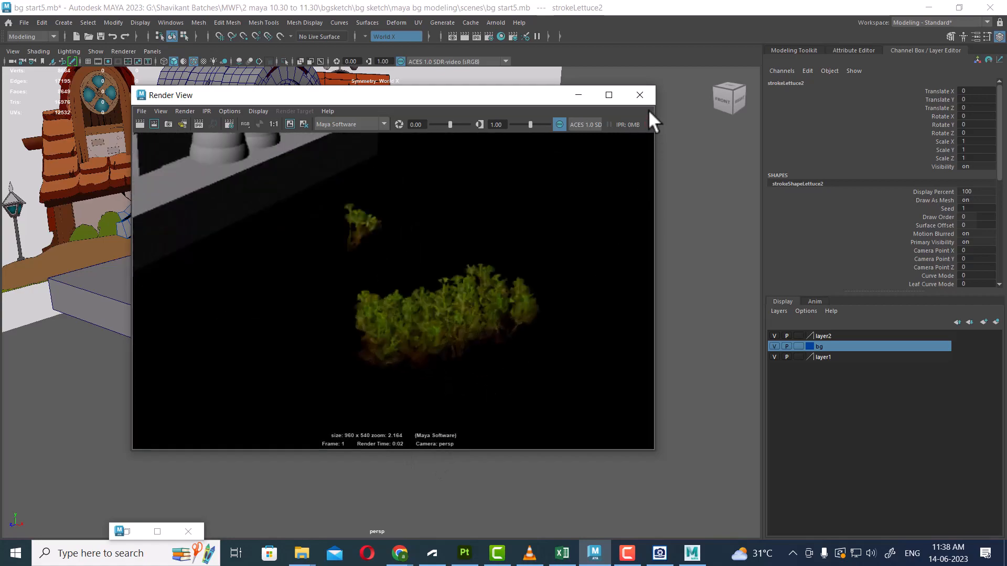
Close the render, return to the Content Browser and select the jadeHeavy.mel brush from the PlantsMesh folder
click(639, 95)
alt+drag(640, 95, 459, 423)
click(124, 532)
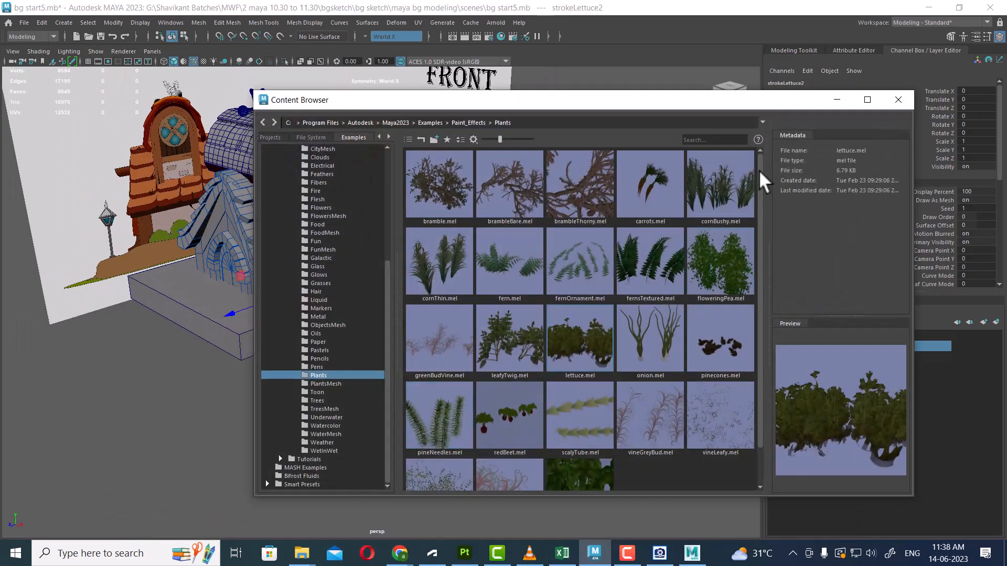
scroll(593, 362, down, 1)
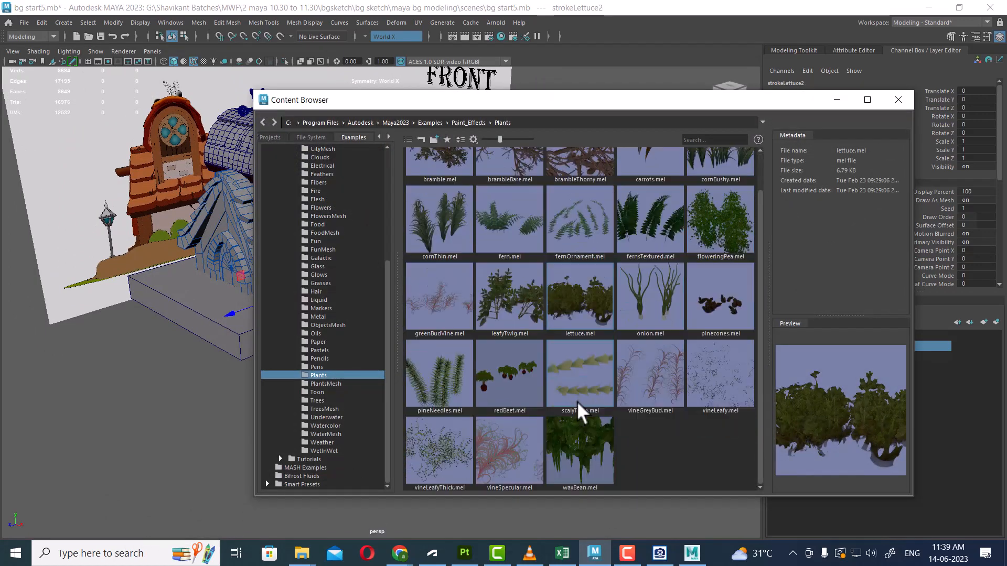
click(322, 383)
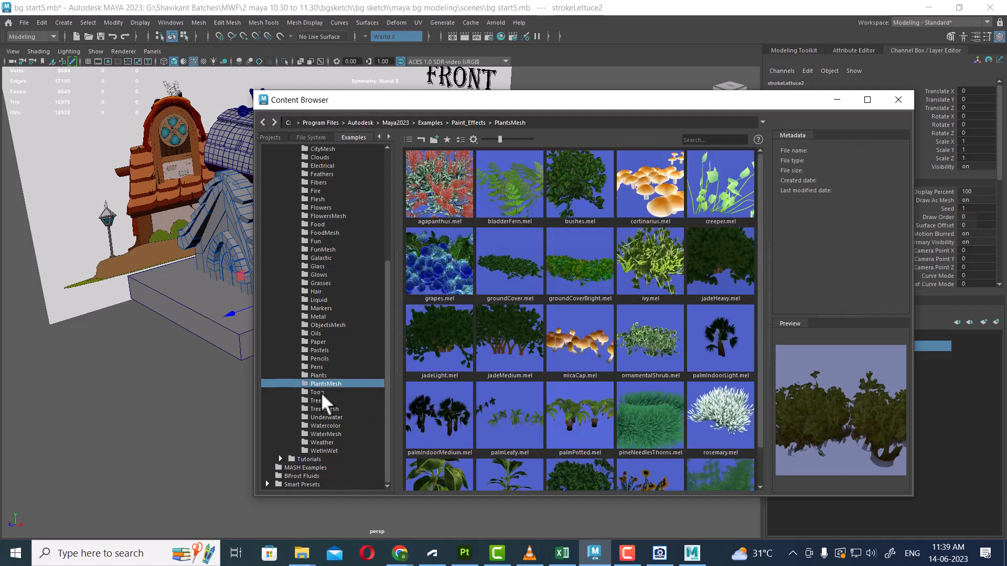
click(724, 262)
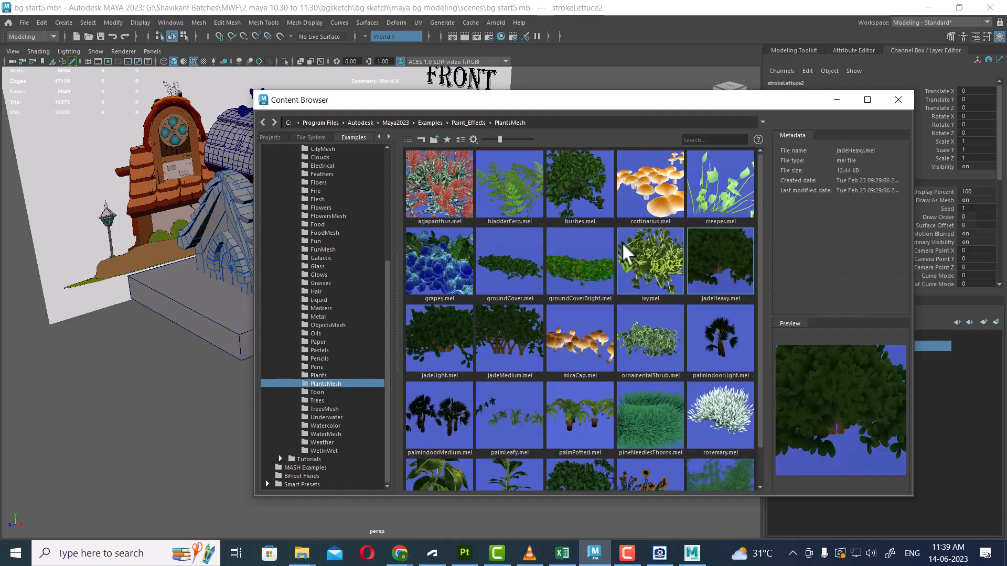
Place the Content Browser beside the scene, paint a jadeHeavy tree next to the house and inspect it from several angles
drag(622, 100, 879, 75)
mouse_move(439, 391)
alt+mouse_down()
mouse_move(393, 450)
mouse_move(434, 425)
alt+mouse_up()
mouse_move(433, 426)
alt+right_down()
mouse_move(327, 307)
mouse_move(416, 403)
alt+right_up()
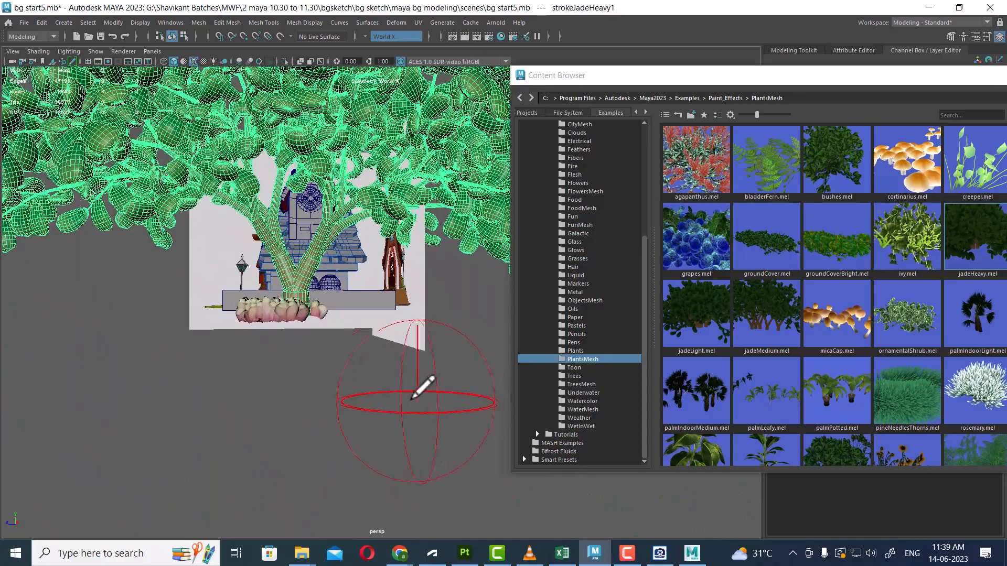
key(r)
alt+drag(307, 310, 344, 307)
alt+right_drag(344, 308, 363, 373)
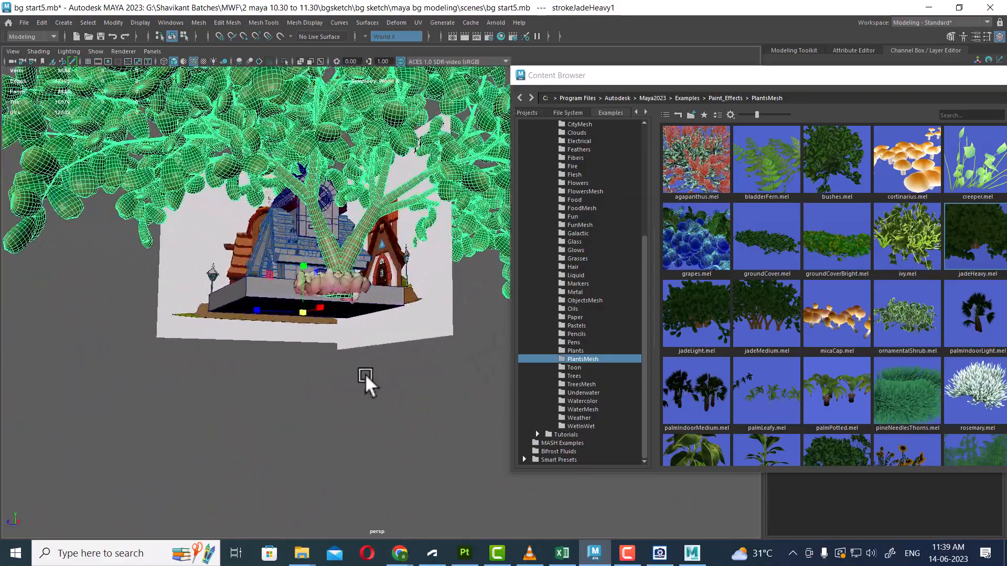
alt+drag(364, 373, 1, 565)
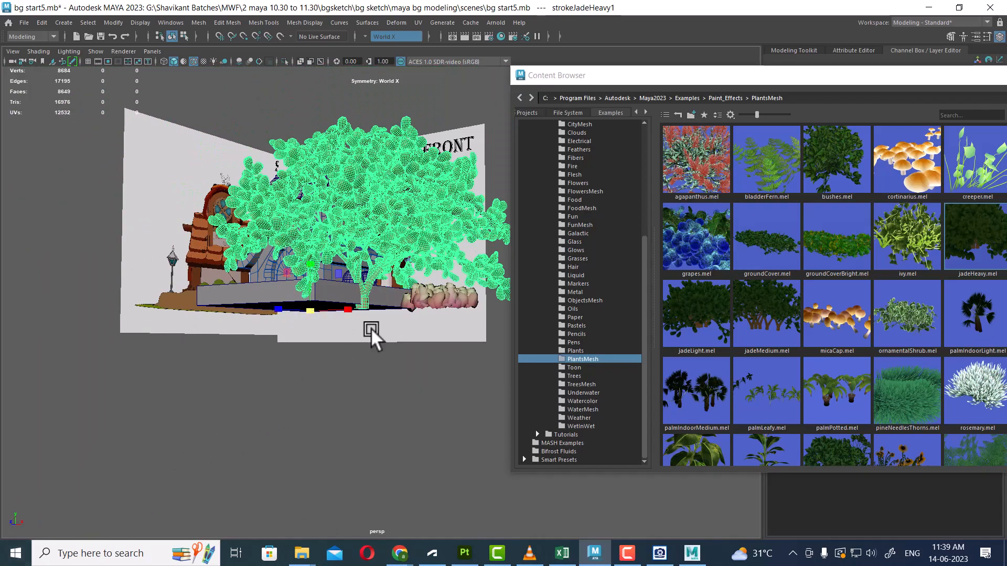
alt+drag(370, 328, 433, 384)
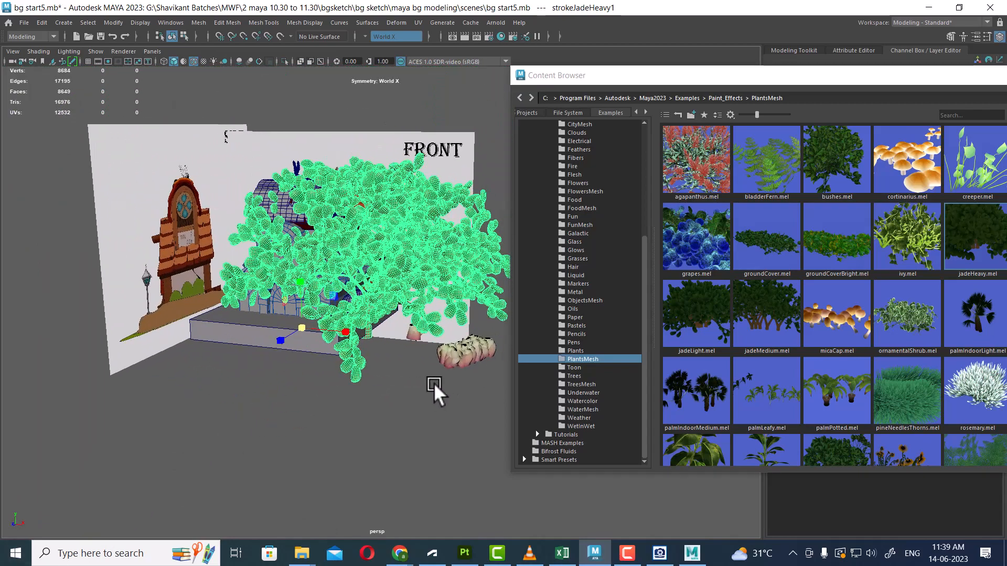
alt+right_drag(463, 385, 380, 341)
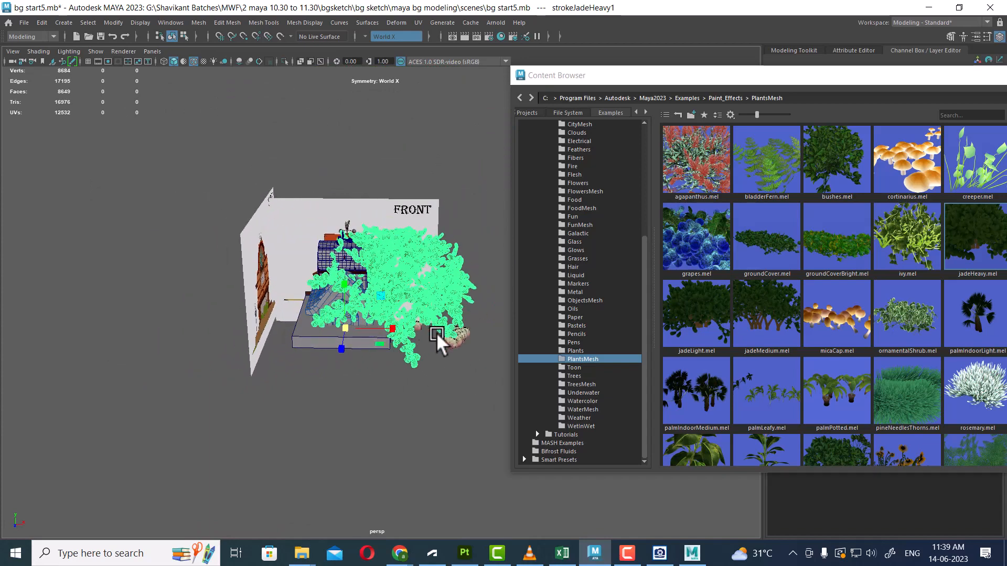
Move the jade tree sideways along X away from the house and render the perspective view
middle_drag(410, 326, 474, 325)
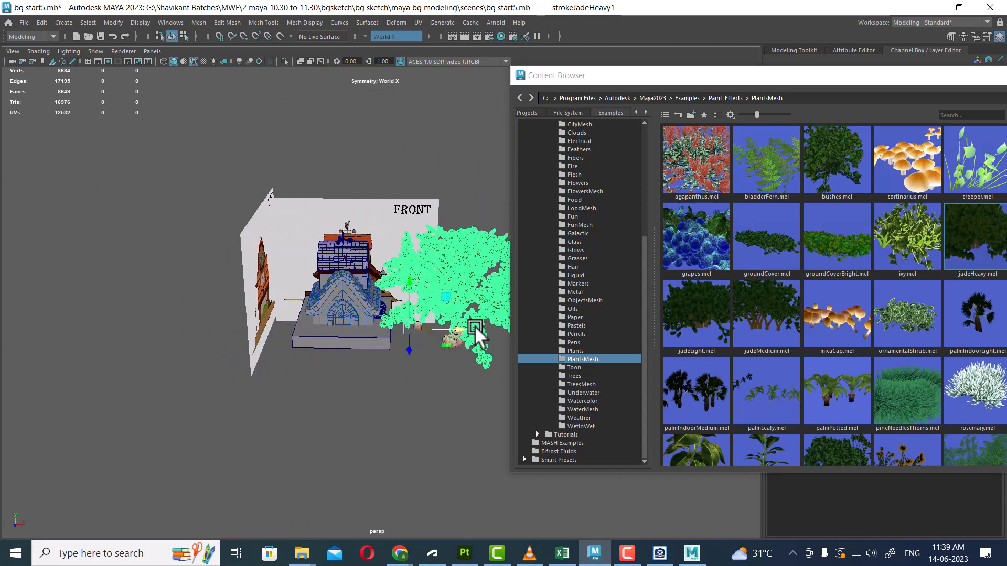
alt+drag(474, 326, 410, 324)
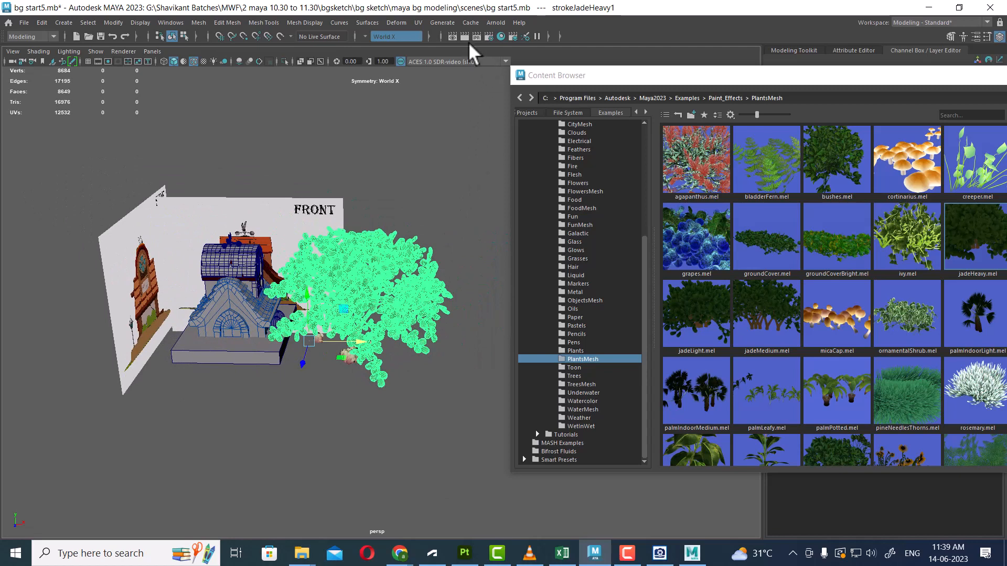
click(464, 35)
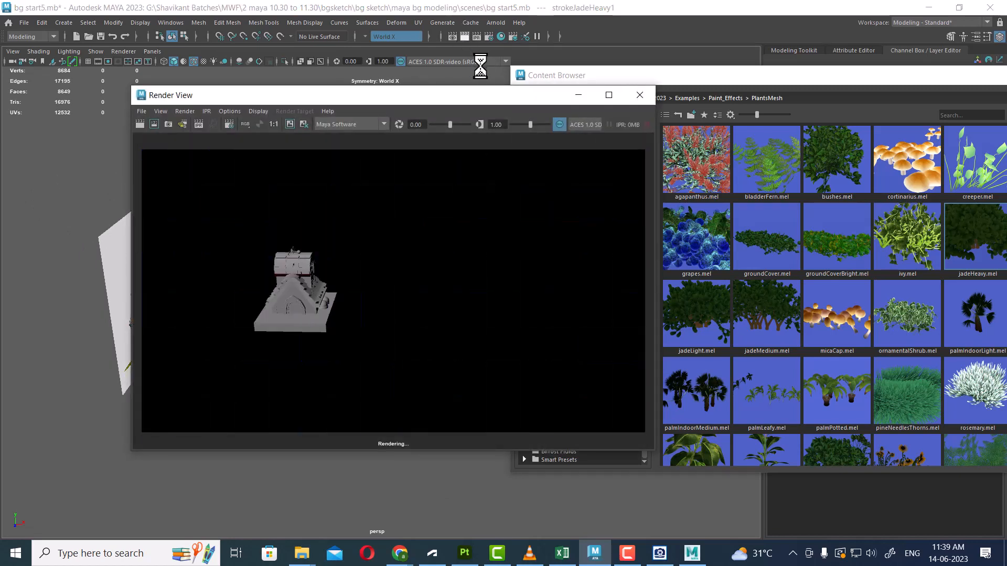
click(638, 95)
Delete the jade tree and both lettuce strokes, and look through the remaining PlantsMesh brushes
alt+drag(362, 364, 385, 363)
alt+right_drag(385, 363, 414, 392)
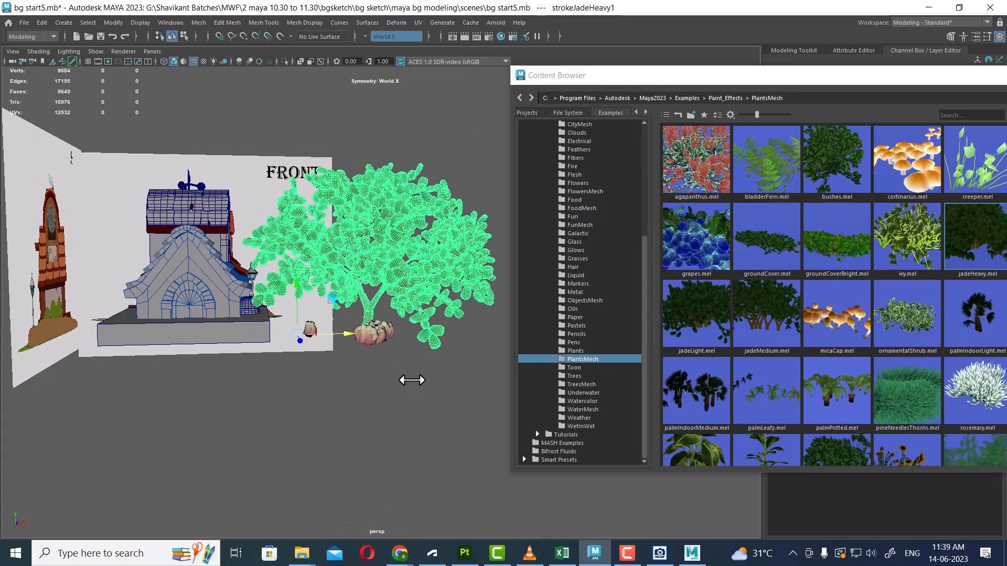
key(Delete)
click(373, 337)
key(Delete)
click(311, 330)
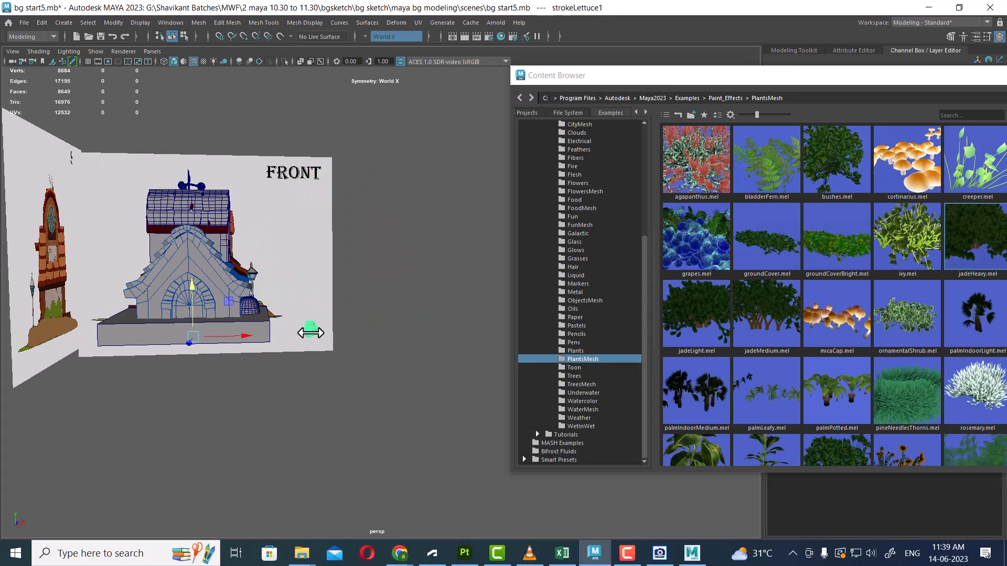
key(Delete)
scroll(760, 328, down, 1)
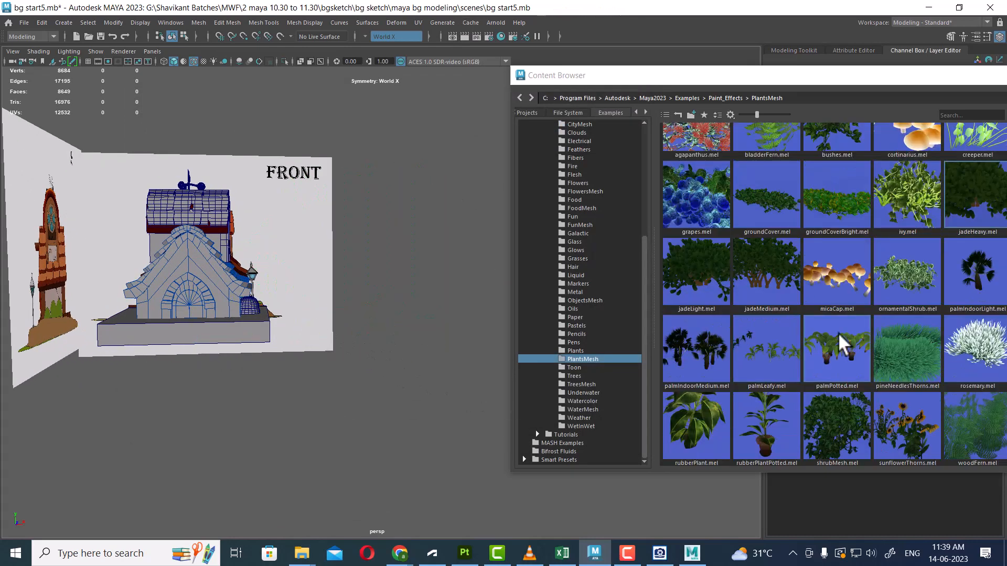
Paint a single rubberPlantPotted.mel stroke from the PlantsMesh brushes on the ground beside the two dome bushes
click(771, 438)
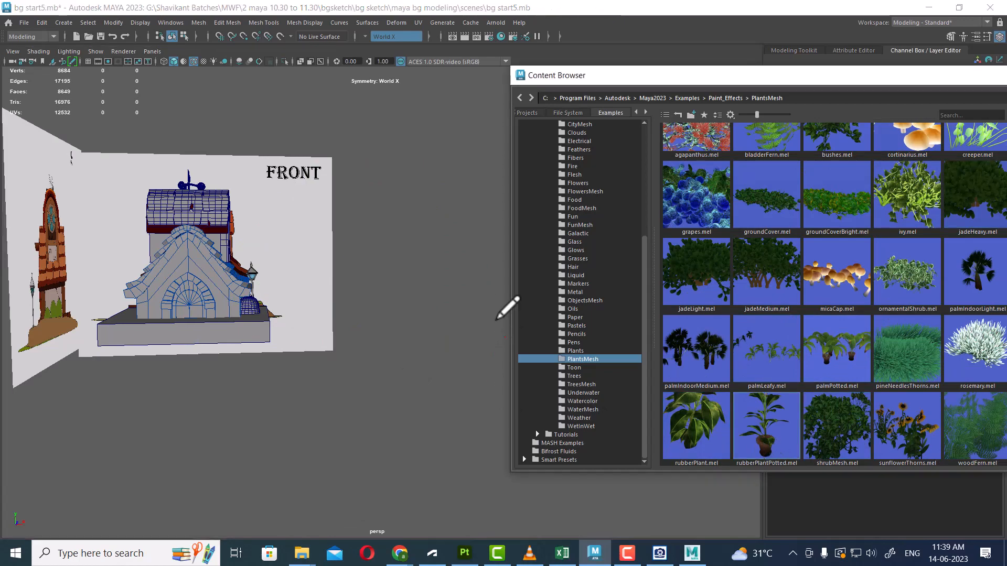
alt+drag(497, 320, 418, 452)
alt+middle_drag(168, 181, 263, 241)
alt+right_drag(263, 241, 346, 269)
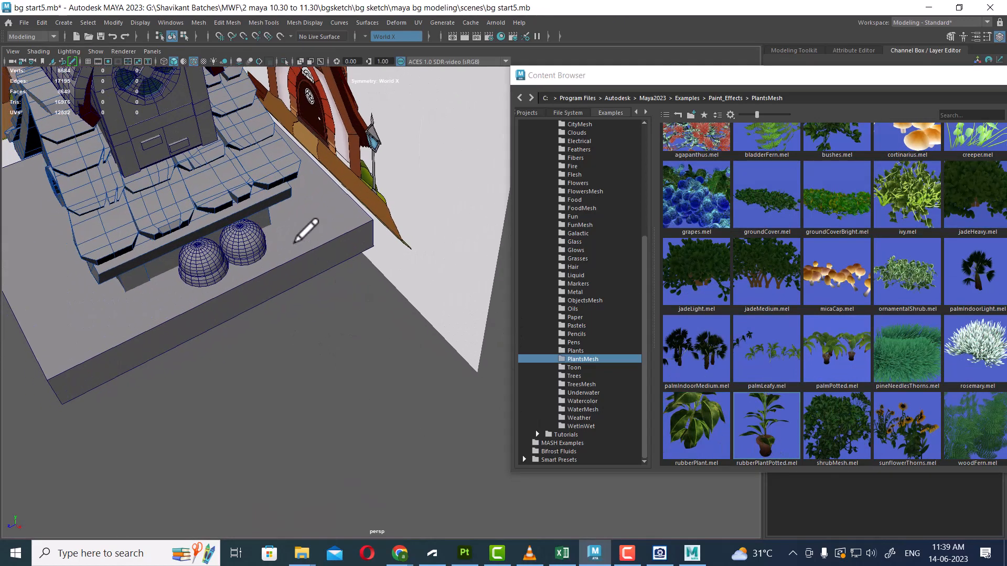
mouse_move(293, 236)
mouse_down()
mouse_move(317, 226)
mouse_move(304, 241)
mouse_up()
alt+drag(344, 339, 341, 238)
alt+right_drag(409, 380, 366, 366)
mouse_move(386, 414)
alt+right_down()
mouse_move(360, 418)
mouse_move(366, 367)
alt+right_up()
Scale the potted rubber plant down and check its size against the house from the front
key(r)
drag(216, 364, 126, 423)
alt+right_drag(252, 398, 210, 388)
alt+drag(209, 388, 288, 389)
alt+right_drag(289, 389, 329, 388)
alt+drag(329, 388, 37, 457)
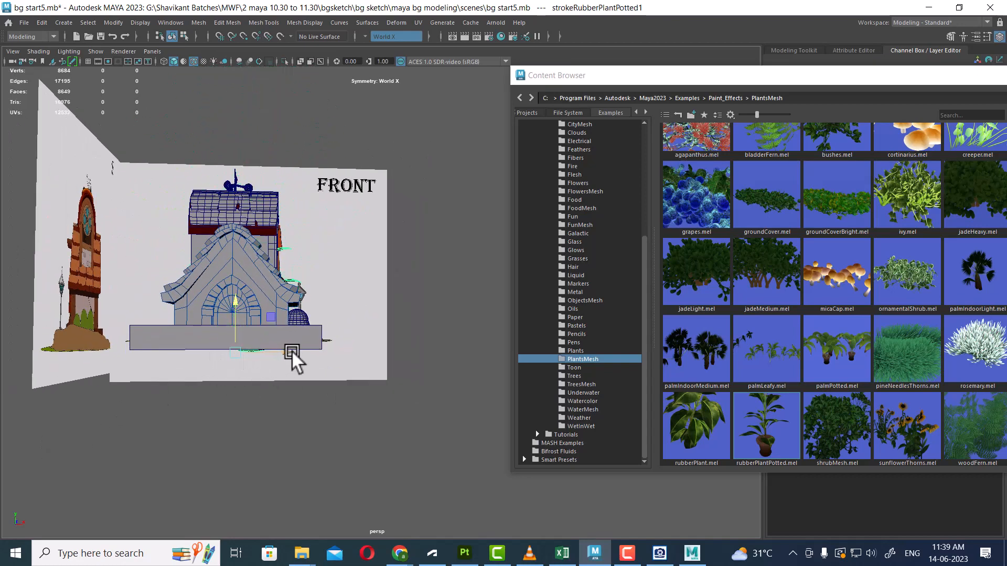
Move the potted rubber plant sideways along X, clear of the house and its base
drag(292, 350, 412, 330)
alt+right_drag(412, 329, 416, 396)
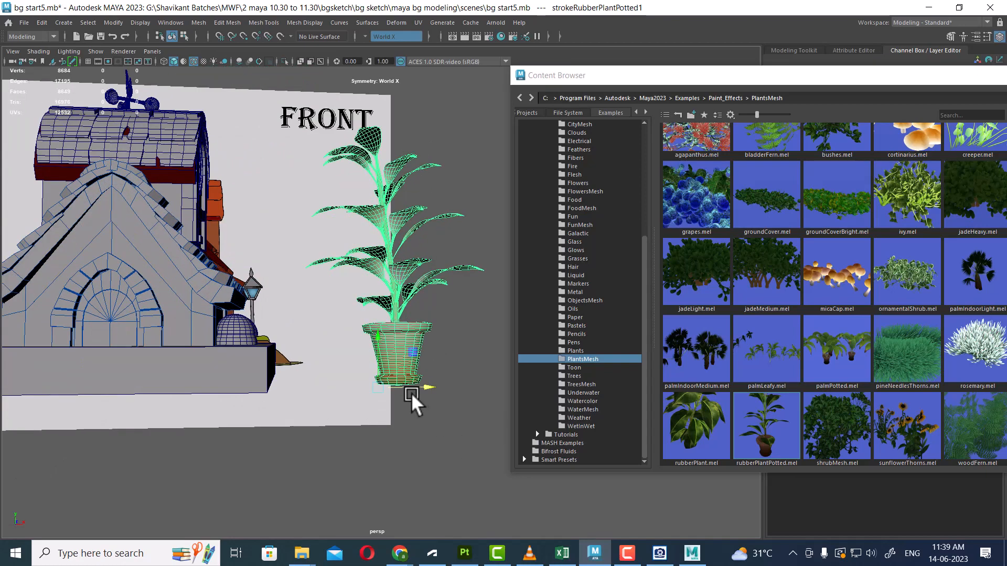
drag(377, 376, 441, 423)
In the front view, scale the potted plant to about 0.057 and stand it on the base beside the dome bush
key(space)
scroll(442, 419, down, 3)
alt+middle_drag(346, 356, 94, 344)
scroll(257, 349, down, 3)
scroll(257, 349, up, 3)
drag(346, 379, 105, 360)
key(r)
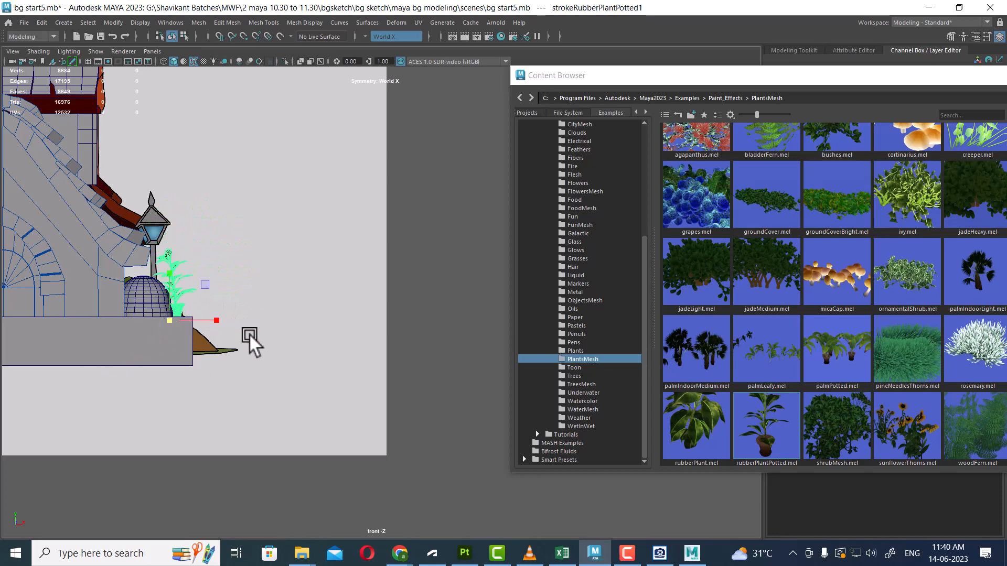
key(space)
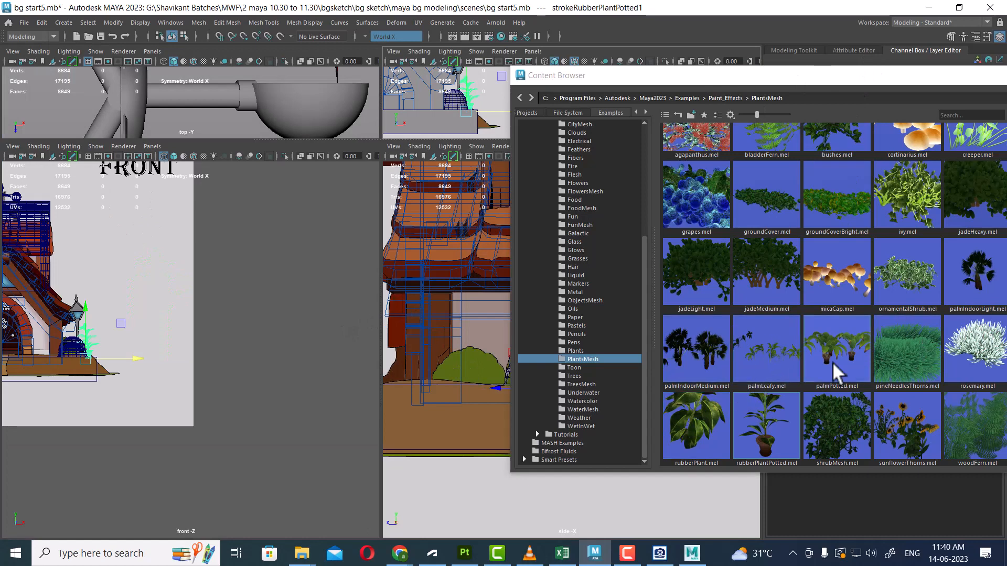
Look through the Trees and TreesMesh brush folders, choose oakForest.mel and shift the Content Browser clear of the viewports
click(577, 368)
click(577, 377)
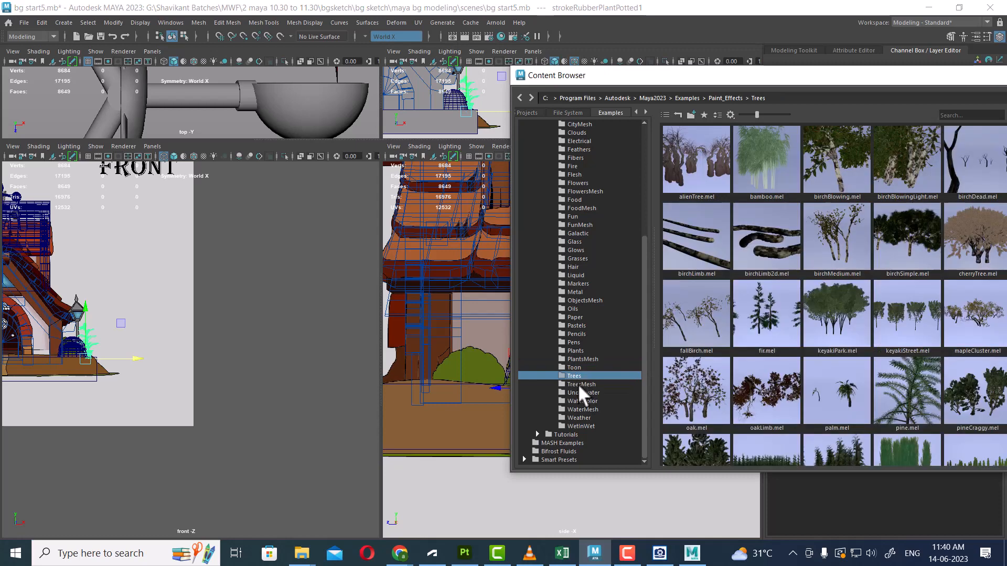
scroll(888, 367, down, 5)
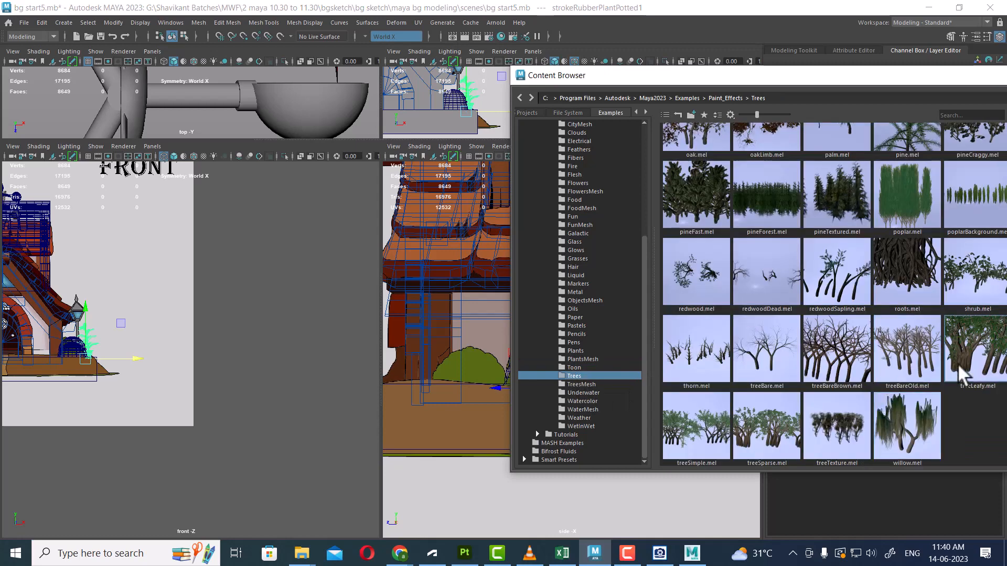
click(581, 385)
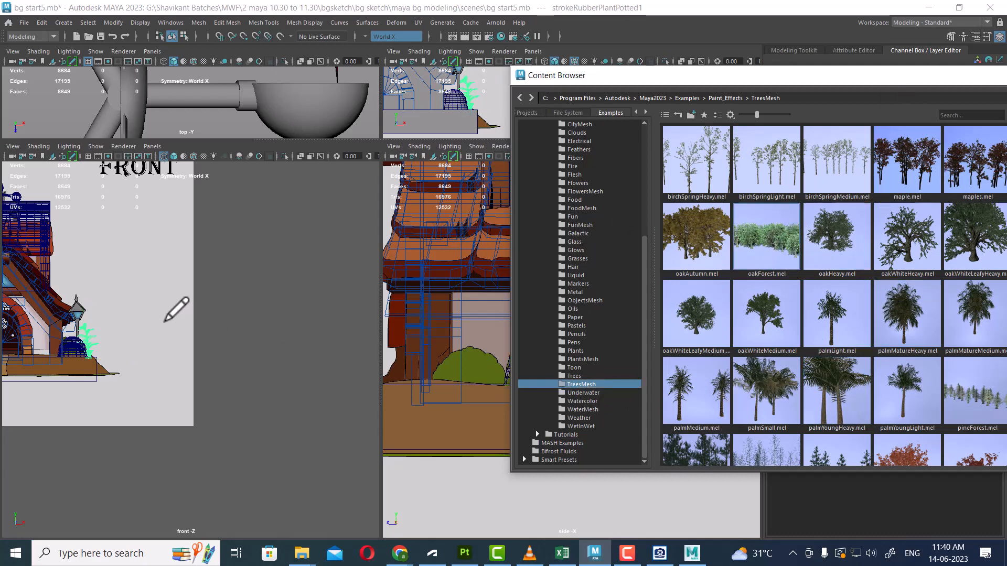
alt+drag(169, 439, 182, 411)
drag(753, 79, 833, 100)
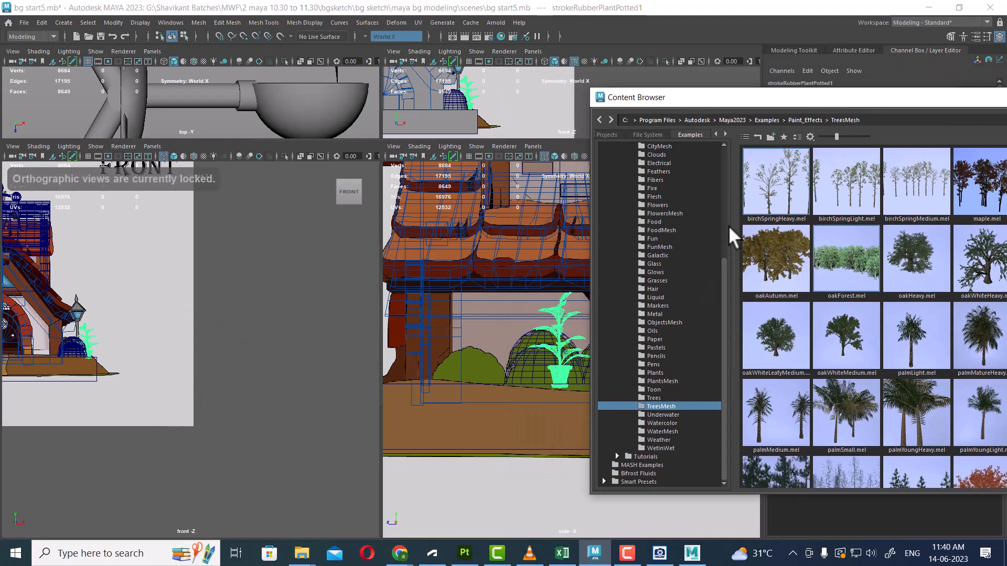
Paint a short oakForest stroke on the open ground beside the house base in the perspective view
alt+right_drag(502, 401, 477, 338)
key(space)
drag(498, 388, 499, 307)
mouse_move(485, 362)
alt+mouse_down()
mouse_move(499, 375)
mouse_move(504, 357)
alt+mouse_up()
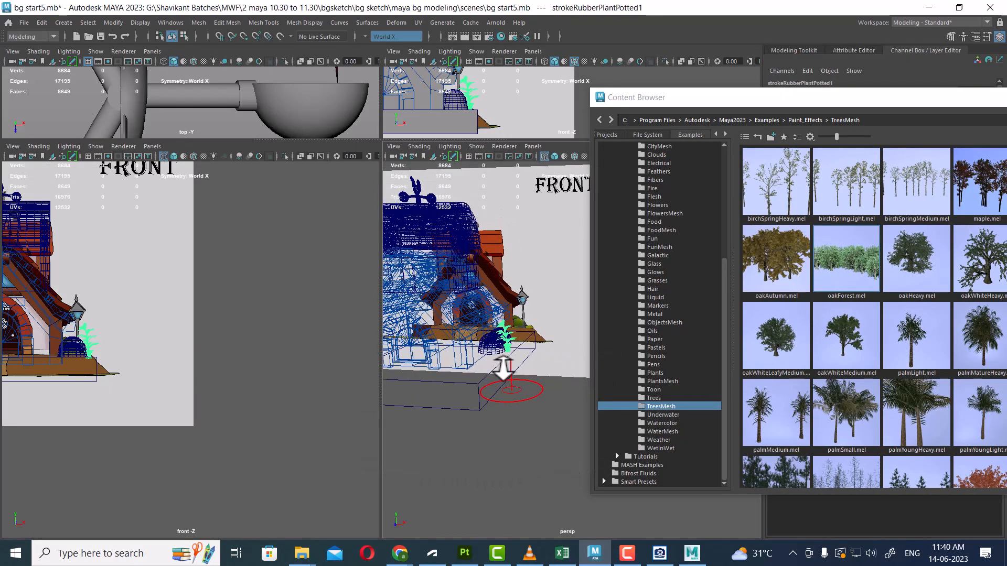
key(space)
drag(388, 420, 389, 430)
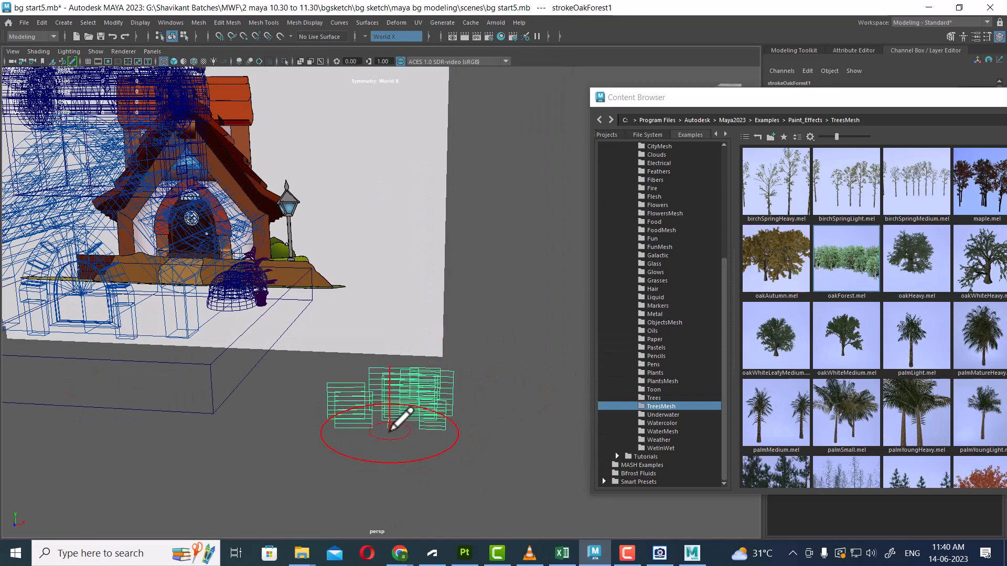
Frame the oak trees in the perspective view, render them with Maya Software and close the render
alt+drag(465, 443, 400, 330)
alt+right_drag(400, 330, 515, 370)
alt+drag(515, 370, 524, 366)
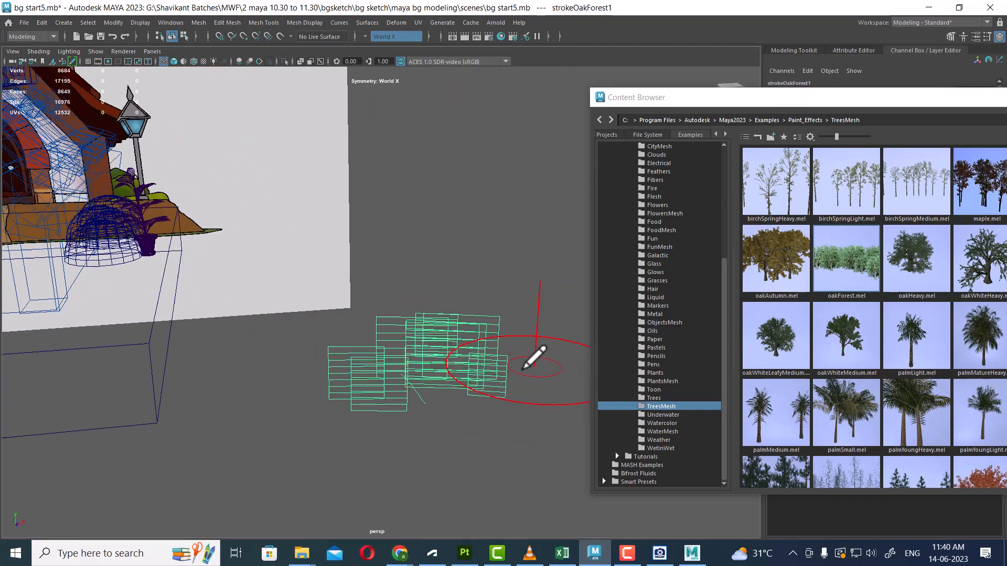
alt+middle_drag(524, 367, 450, 337)
alt+right_drag(449, 337, 451, 372)
click(464, 36)
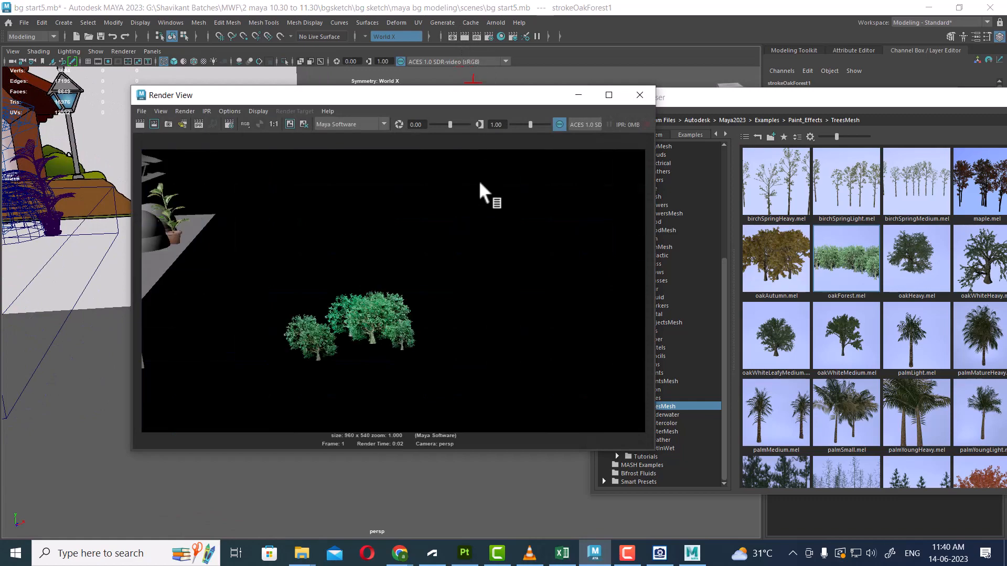
click(645, 97)
Look through the remaining TreesMesh brushes in the Content Browser
alt+drag(508, 341, 600, 360)
scroll(922, 366, down, 2)
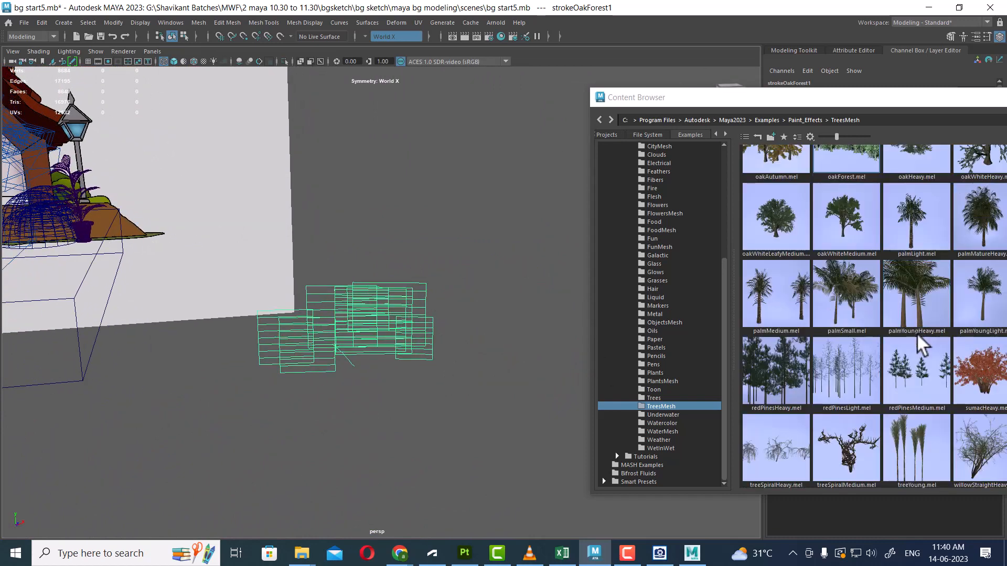
scroll(911, 252, up, 2)
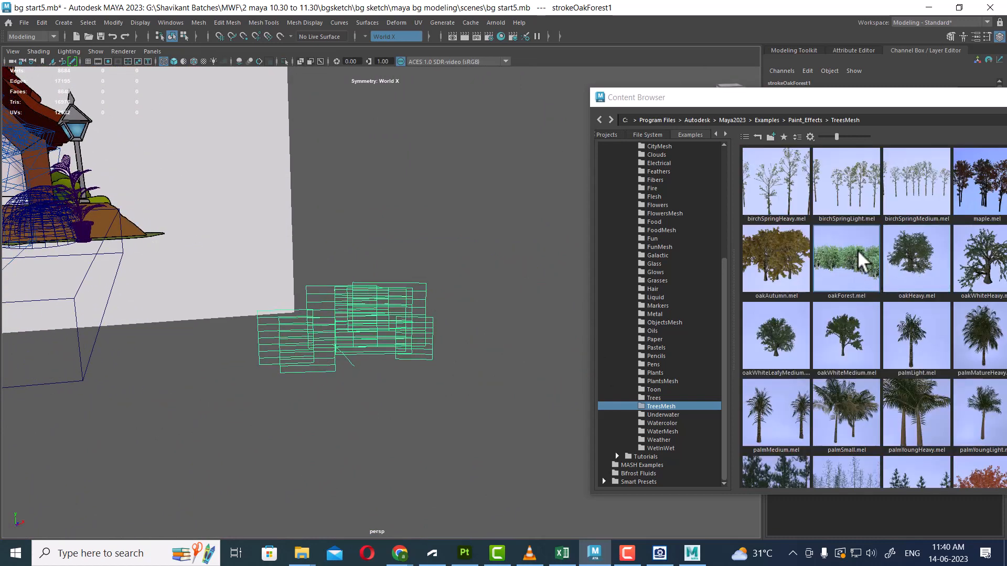
drag(869, 111, 692, 87)
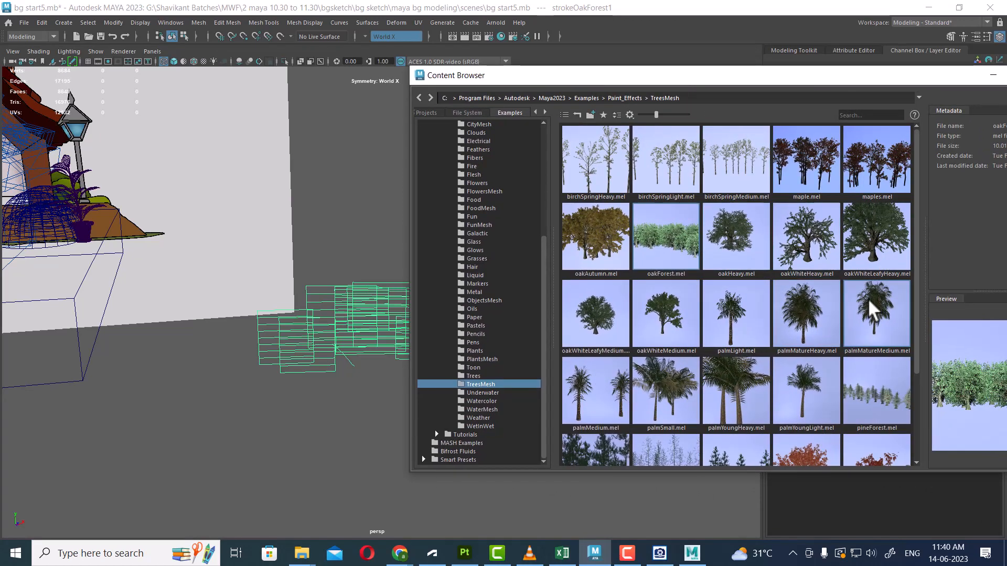
scroll(854, 335, down, 2)
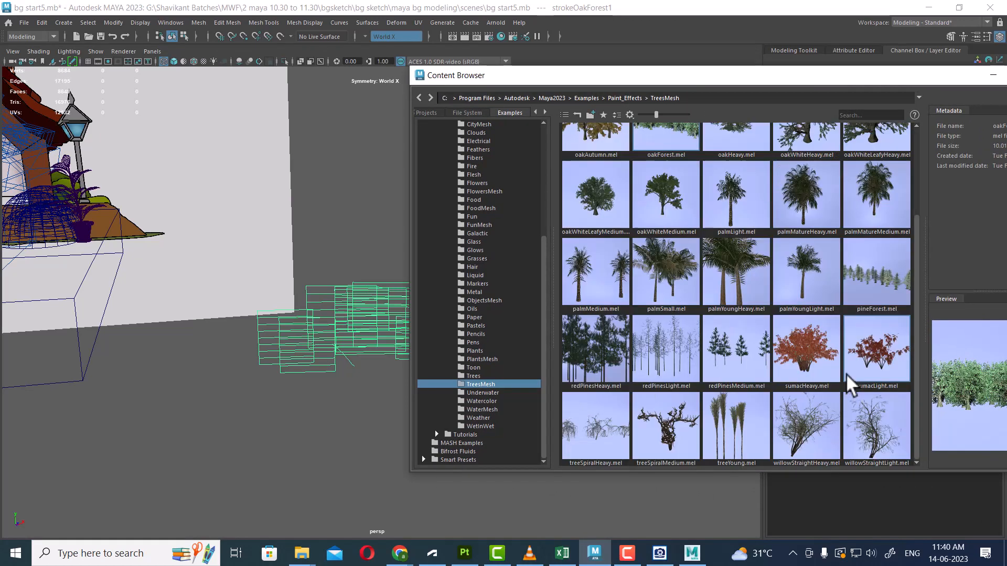
Center the pivot of the oak forest stroke and minimize the Content Browser
alt+drag(244, 369, 226, 384)
alt+right_drag(225, 384, 355, 416)
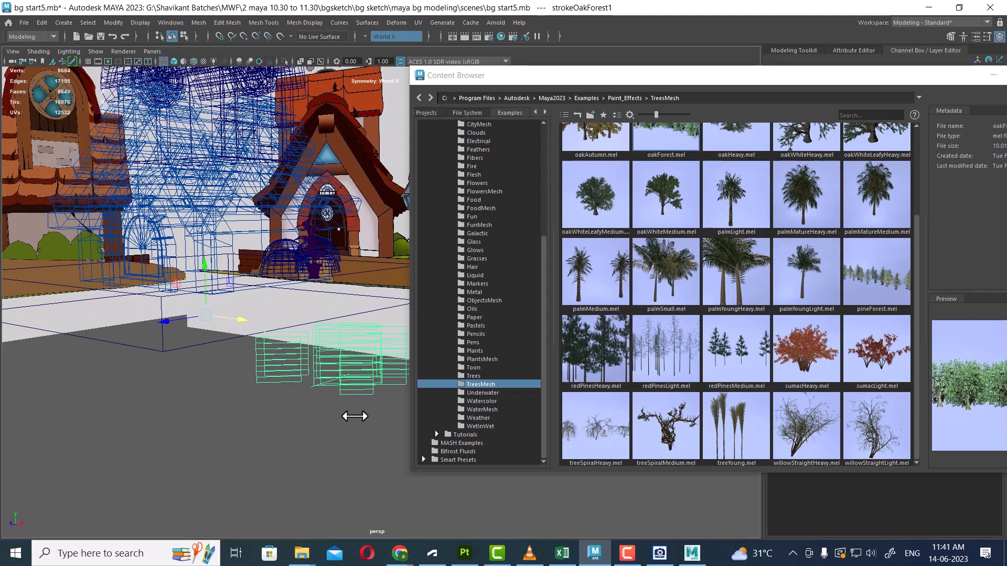
click(115, 23)
click(139, 102)
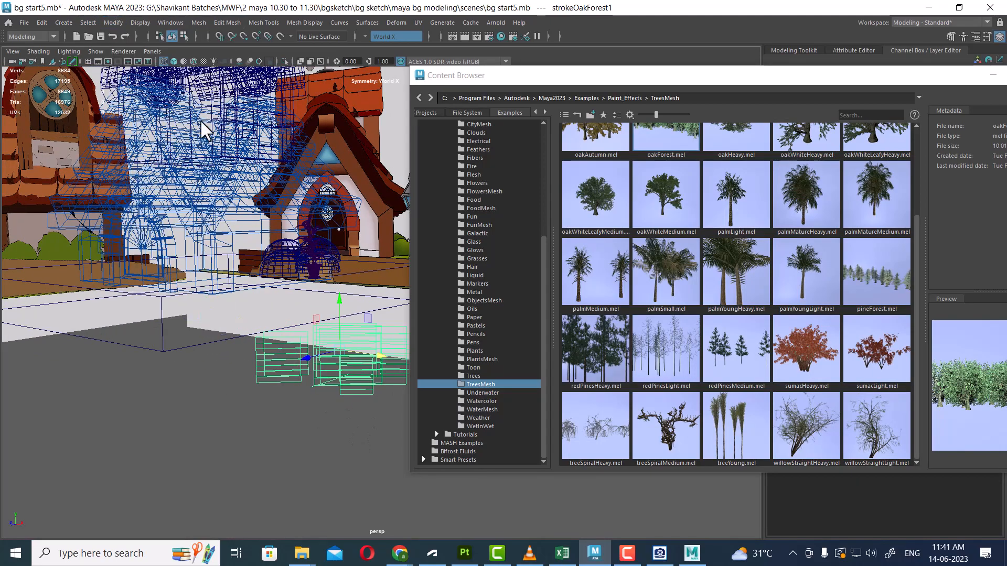
click(992, 75)
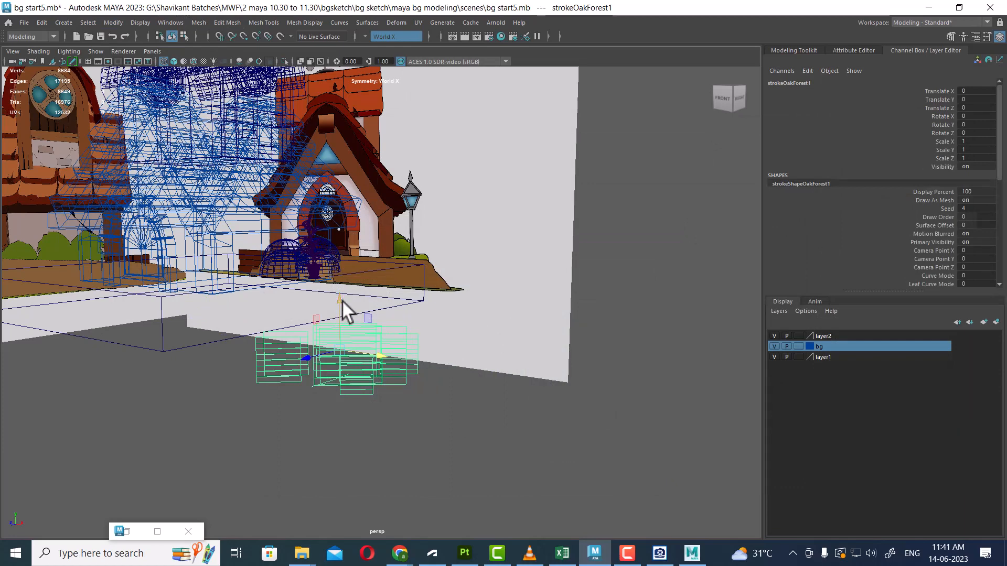
Move the oak trees onto the base beside the potted plant, to about X -7.542, Y 2.202, Z -5.28, in shaded display
drag(341, 300, 311, 191)
key(5)
mouse_move(389, 262)
alt+mouse_down()
mouse_move(425, 317)
mouse_move(438, 281)
mouse_move(258, 270)
mouse_move(281, 281)
mouse_move(499, 300)
mouse_move(536, 281)
mouse_move(545, 303)
alt+mouse_up()
key(space)
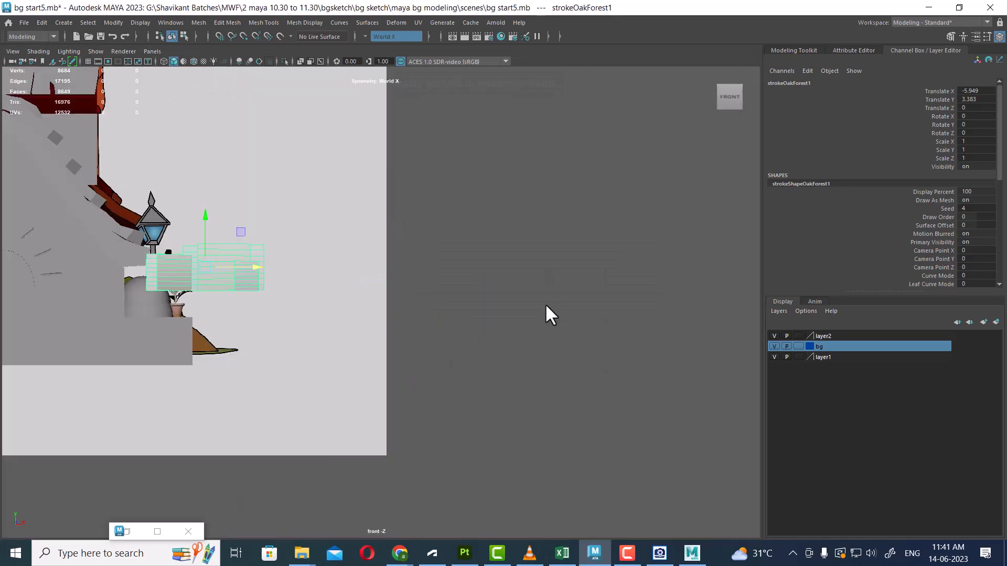
drag(337, 284, 290, 319)
key(space)
drag(398, 364, 404, 301)
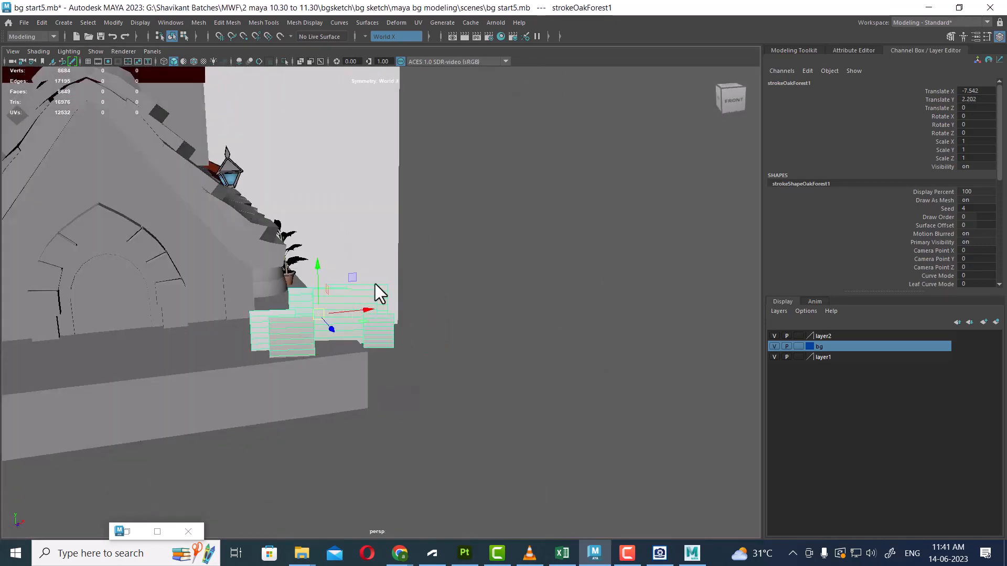
alt+middle_drag(375, 292, 523, 308)
mouse_move(522, 308)
alt+mouse_down()
mouse_move(408, 322)
mouse_move(311, 404)
mouse_move(310, 377)
mouse_move(414, 317)
mouse_move(472, 317)
mouse_move(495, 282)
mouse_move(487, 282)
mouse_move(503, 330)
mouse_move(508, 314)
alt+mouse_up()
Render the house with its plants, minimize the render and inspect the oak trees' placement up close
click(465, 36)
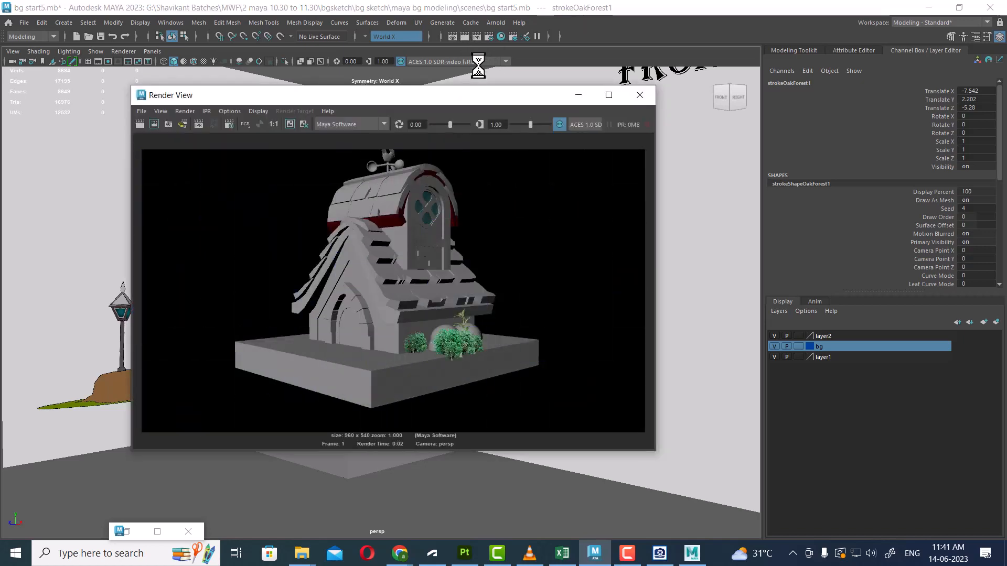
click(578, 95)
scroll(479, 323, up, 6)
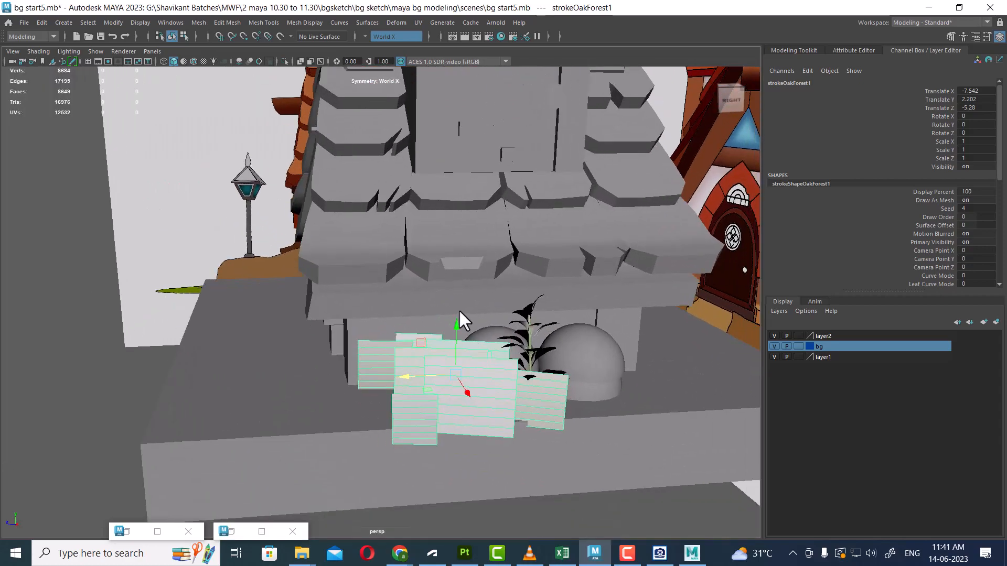
alt+drag(460, 312, 517, 382)
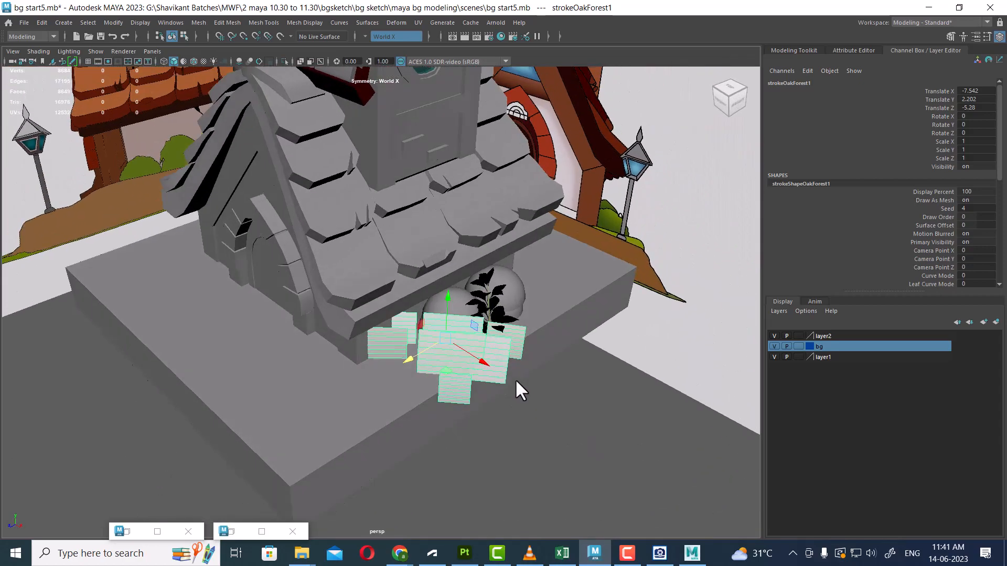
Put the oak trees and the potted rubber plant in a new display layer and hide that layer
click(995, 322)
click(774, 336)
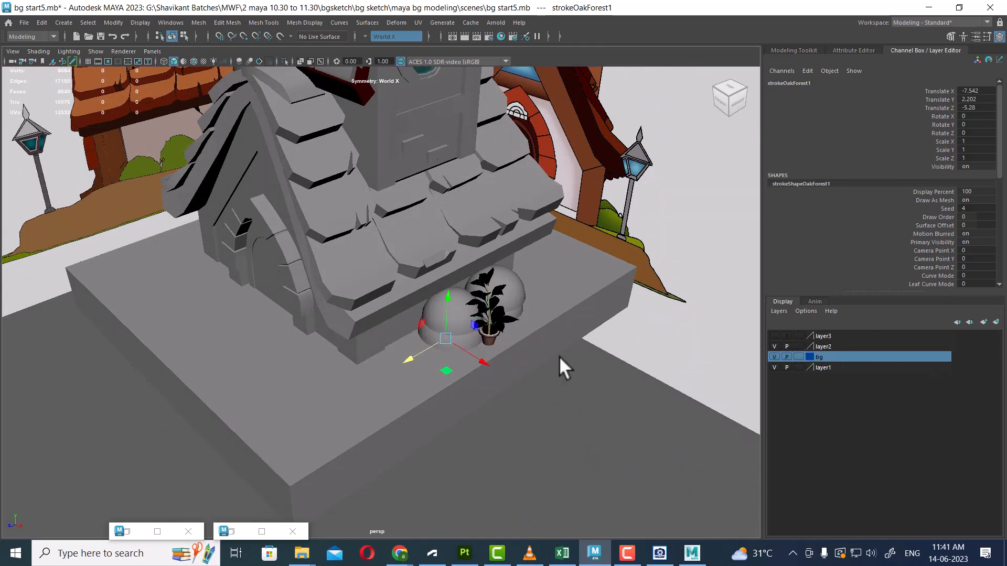
click(490, 335)
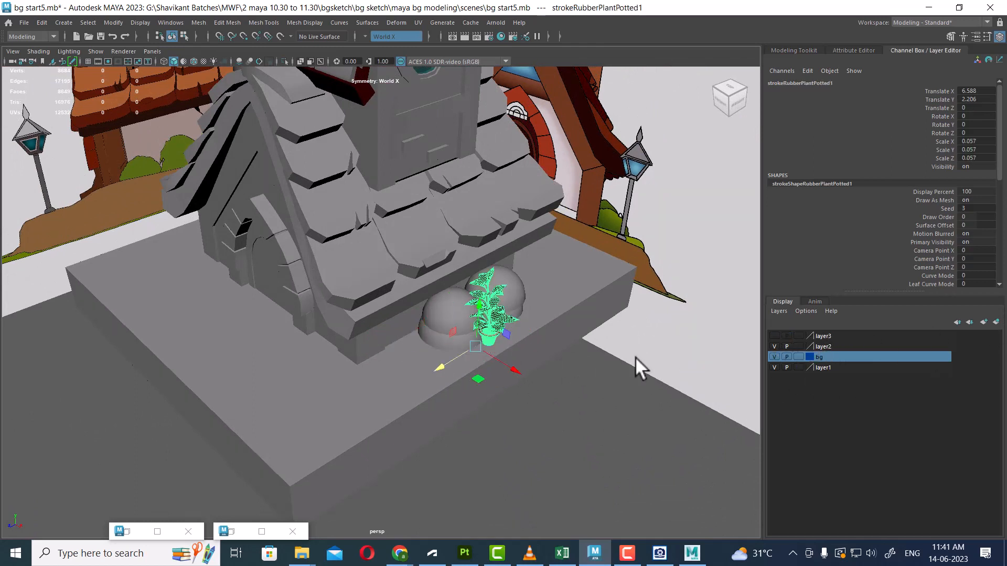
click(841, 337)
click(774, 336)
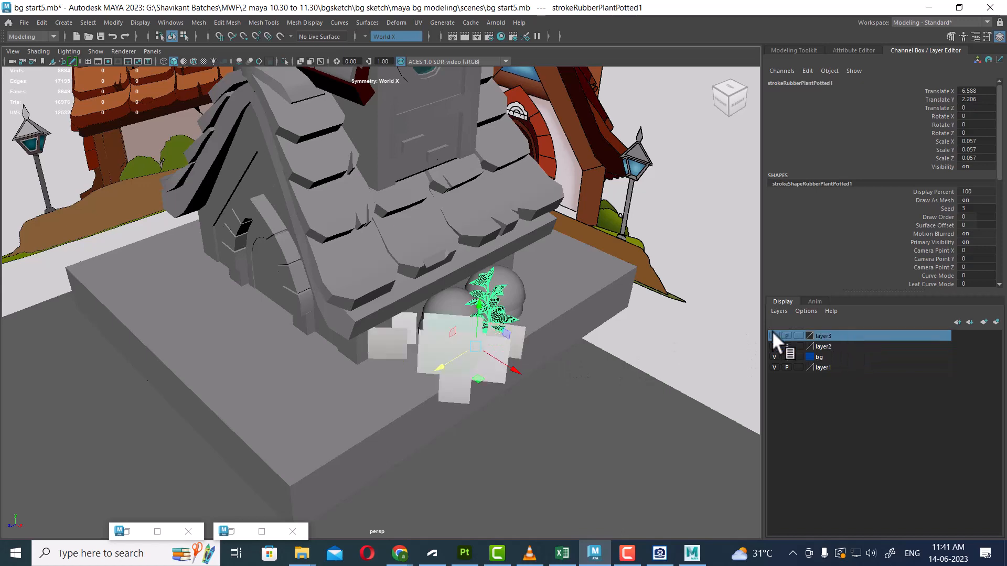
click(774, 336)
right_click(845, 336)
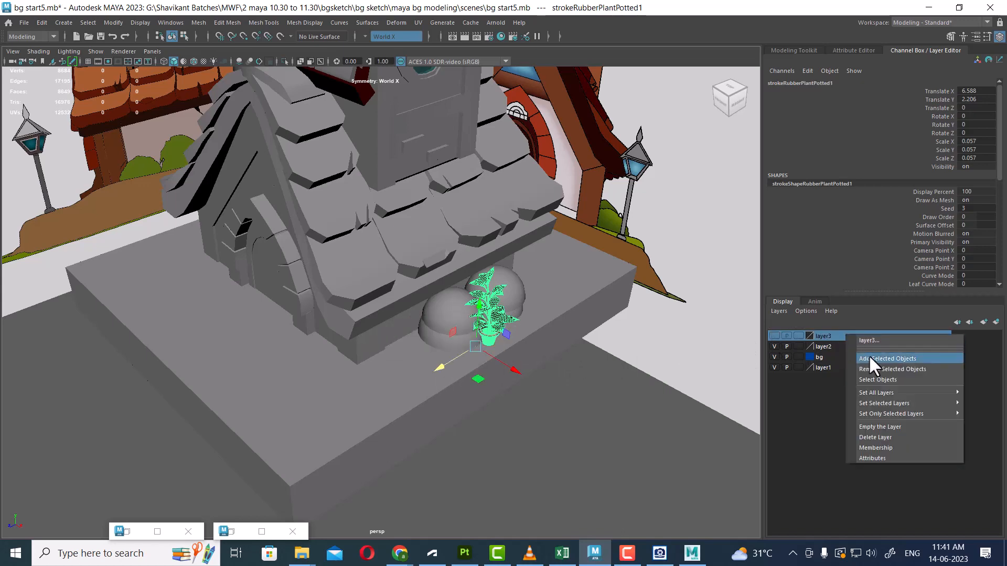
click(868, 357)
Select the upper sphere of one dome bush beside the house and frame it in the four-view layout's side view
alt+drag(582, 330, 511, 329)
alt+right_drag(511, 330, 616, 325)
click(616, 344)
key(space)
key(space)
drag(616, 325, 649, 338)
alt+right_drag(647, 335, 626, 395)
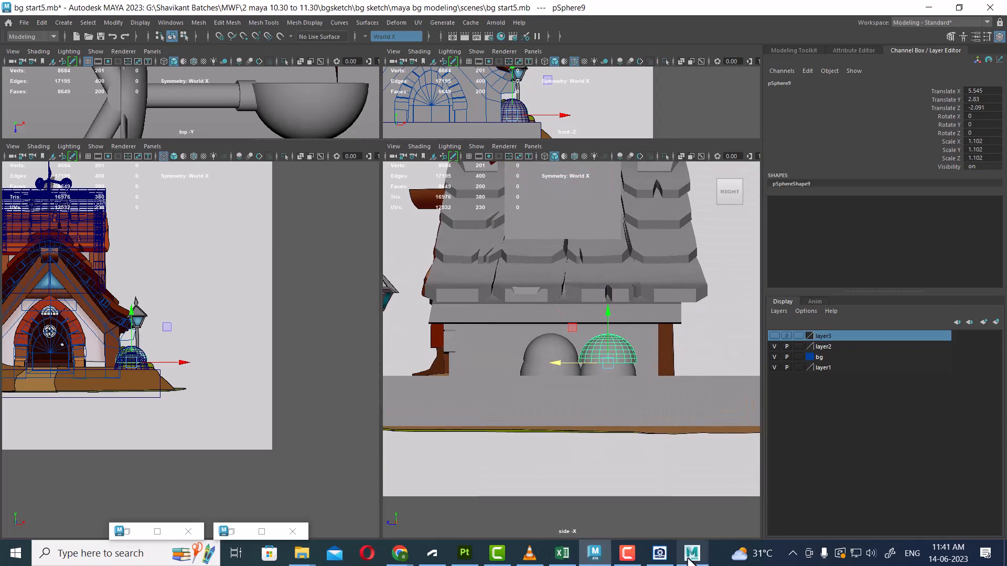
Switch to the browser, look through the YouTube channel's alpha map tutorials and return to Maya
click(628, 554)
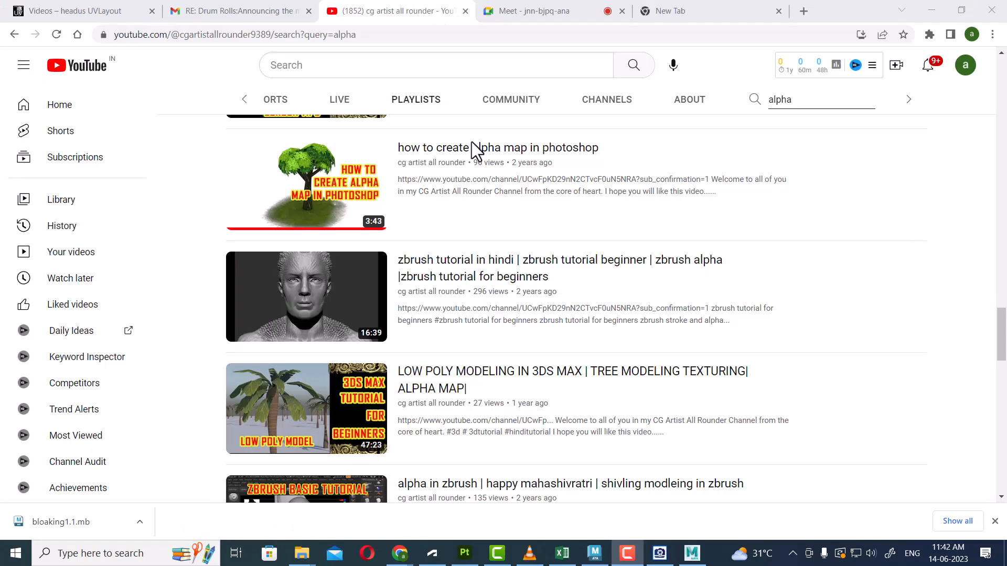
mouse_move(299, 209)
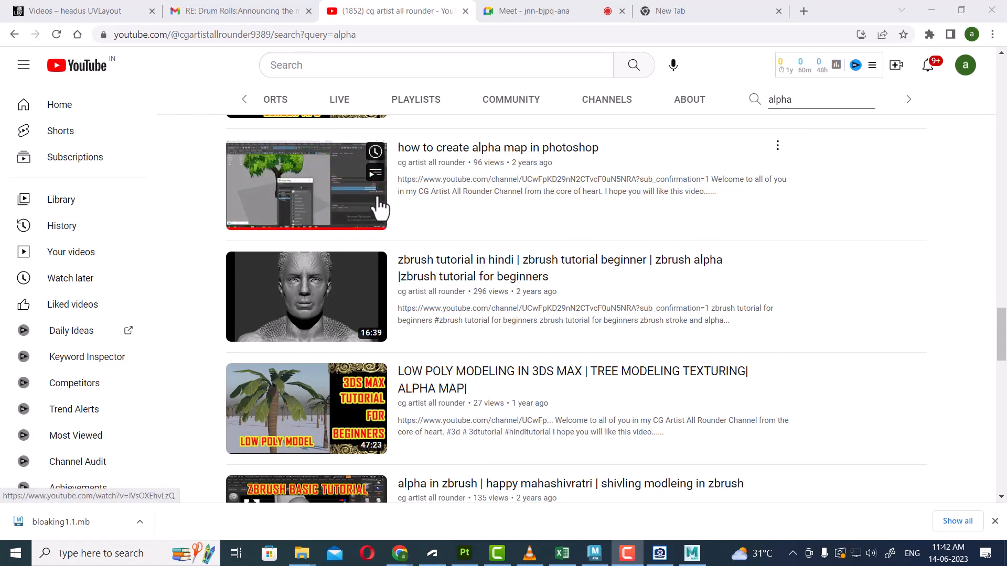
scroll(367, 215, down, 3)
scroll(344, 290, down, 6)
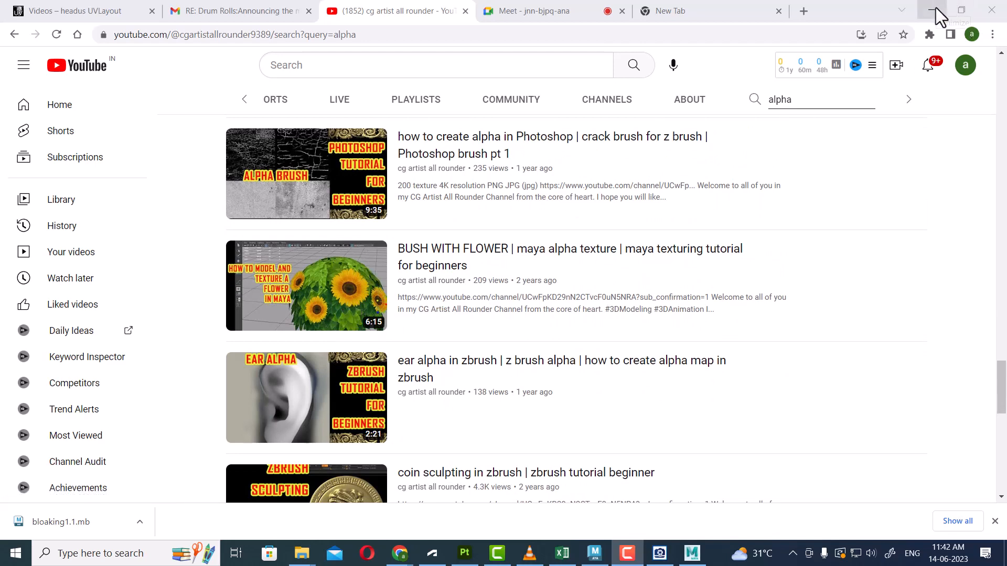
click(594, 553)
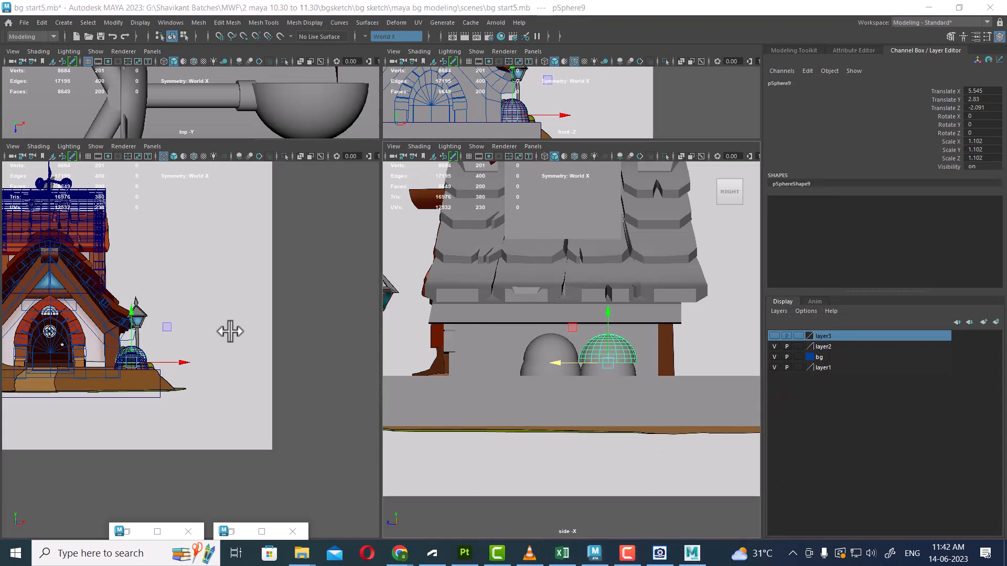
Duplicate the middle dome bush's upper sphere, place the copy over the reference's lower front bush and rotate it -2.223 in X
scroll(564, 419, down, 1)
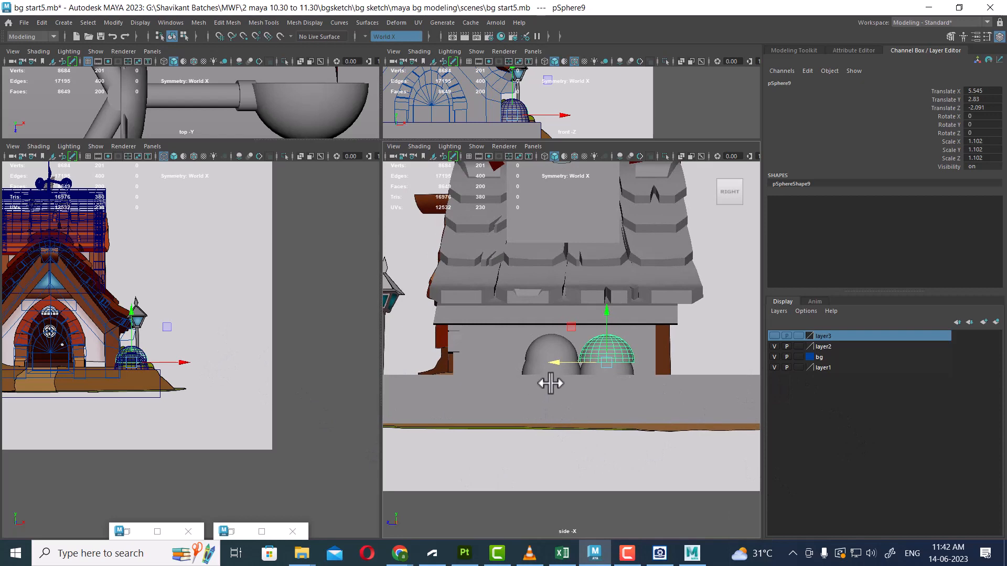
key(4)
scroll(558, 384, up, 5)
scroll(664, 345, up, 1)
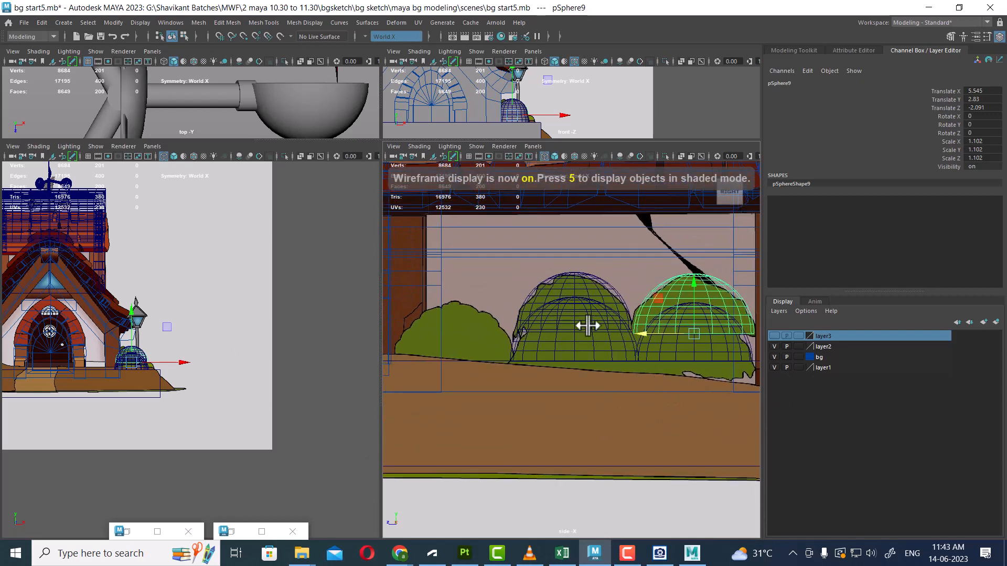
click(569, 282)
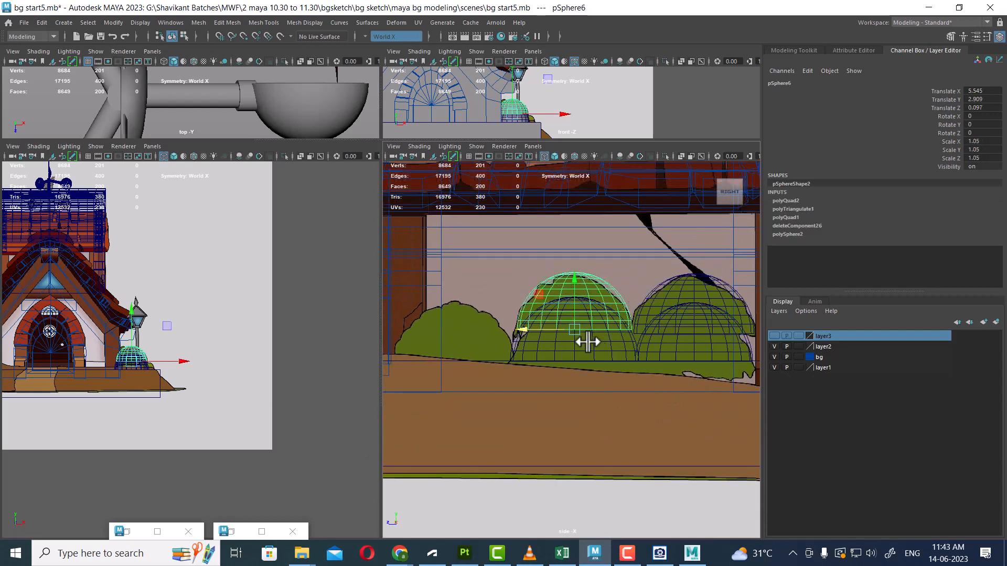
key(ctrl+d)
drag(574, 330, 493, 332)
key(e)
key(w)
scroll(540, 371, down, 2)
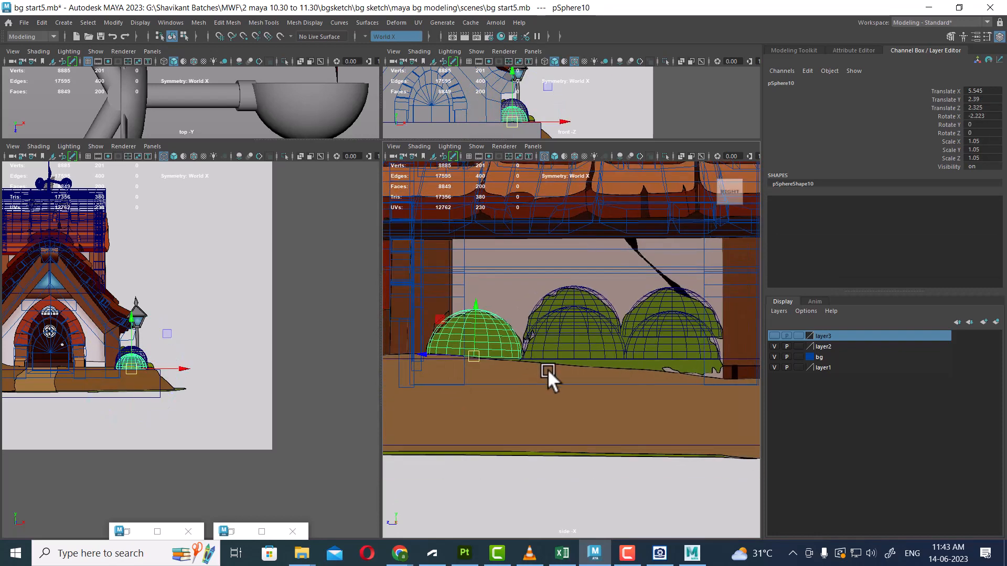
Create a polygon cube and move it up beside the reference lamp post in the side view
scroll(682, 402, down, 4)
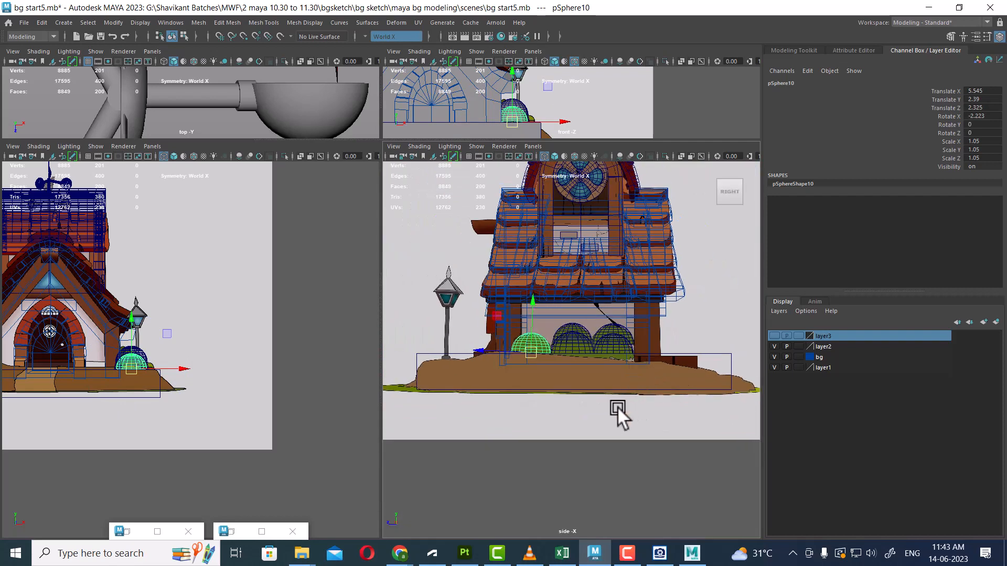
scroll(619, 356, down, 3)
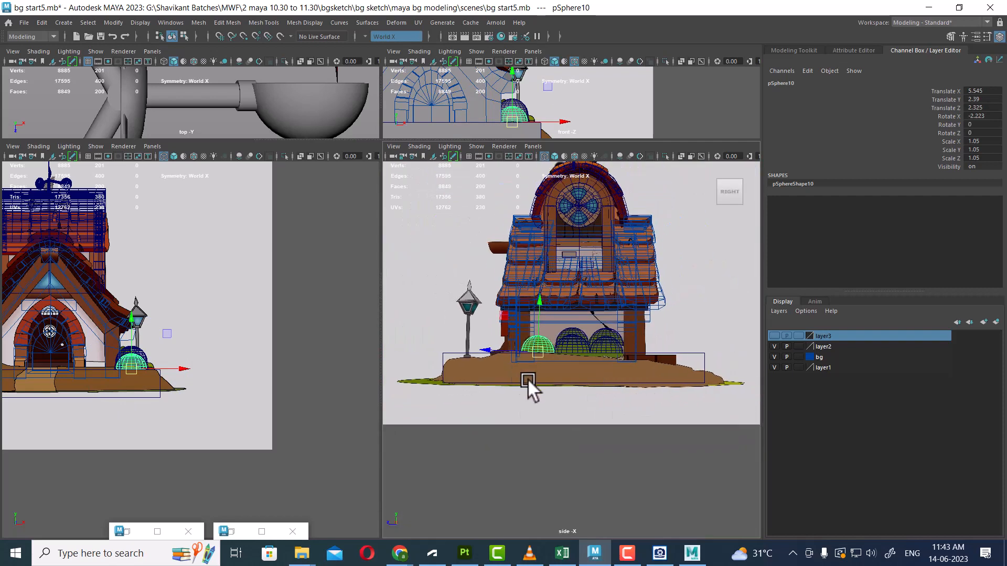
scroll(592, 379, up, 5)
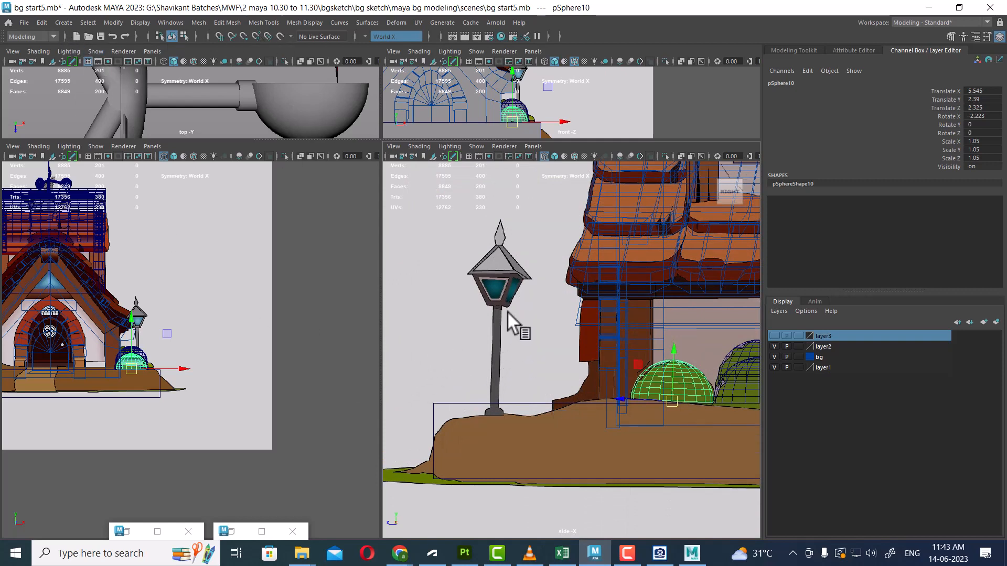
click(64, 22)
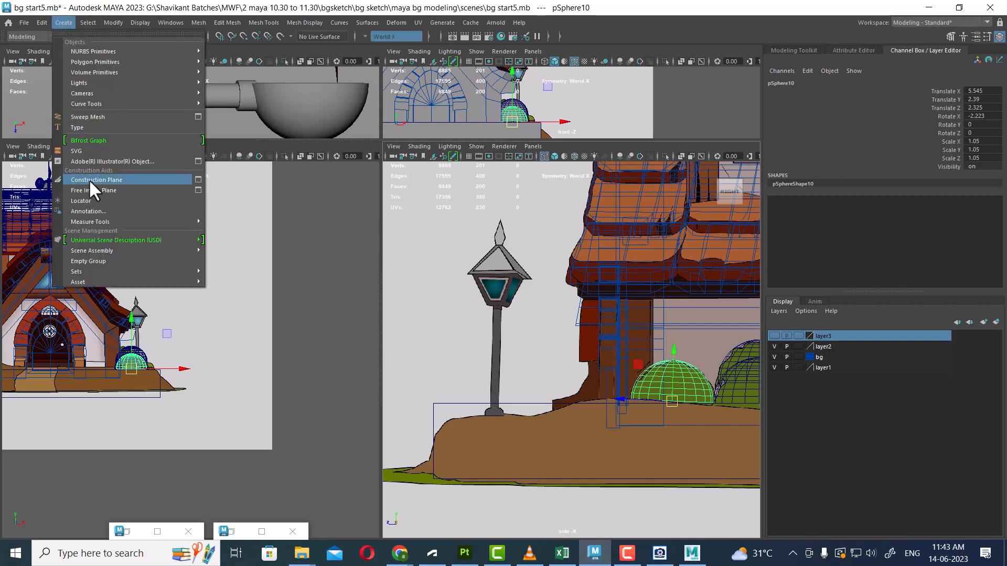
mouse_move(133, 83)
mouse_move(153, 54)
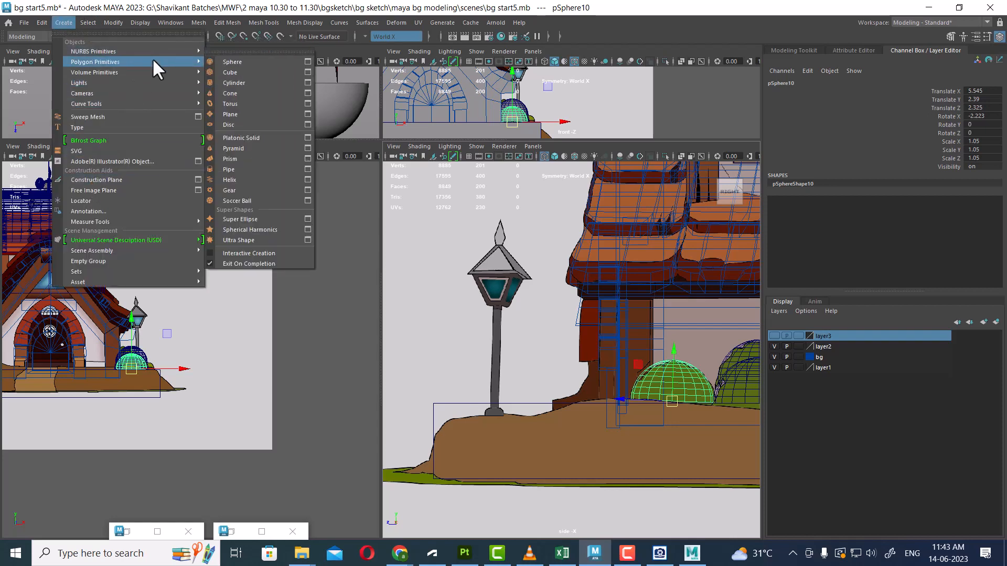
mouse_move(188, 63)
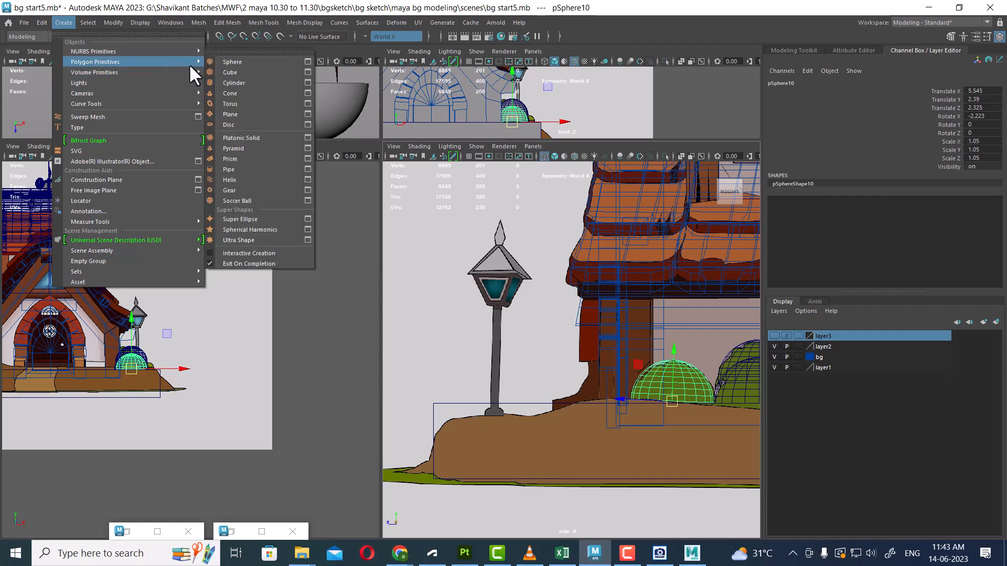
click(253, 70)
scroll(716, 471, down, 2)
drag(675, 464, 473, 450)
drag(507, 410, 515, 318)
Align the cube with the lamp post in the front and side views, at about X 6.054 and Z 6.85
scroll(581, 479, up, 7)
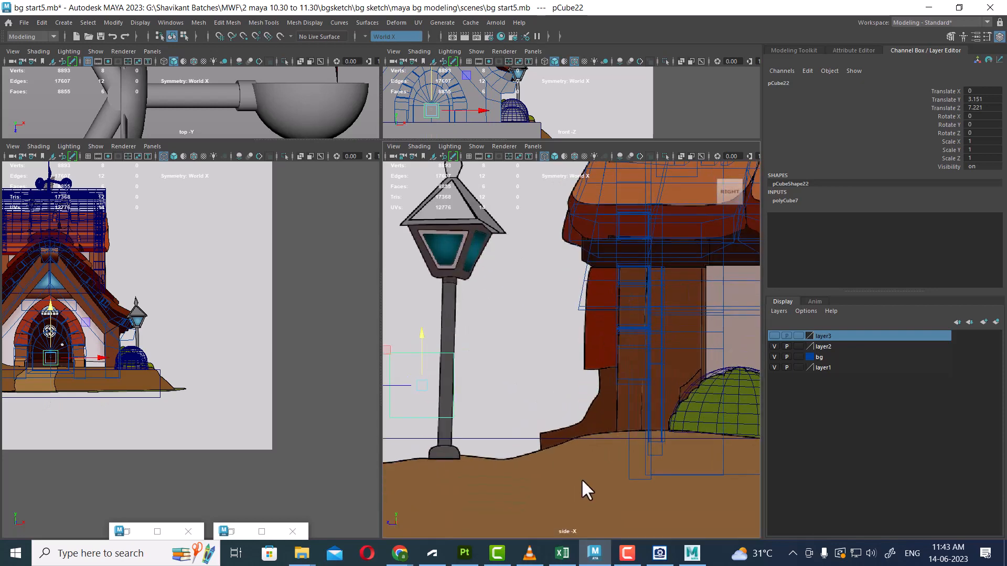
alt+middle_drag(470, 363, 571, 329)
scroll(571, 329, up, 1)
alt+middle_drag(125, 416, 144, 413)
scroll(144, 413, up, 2)
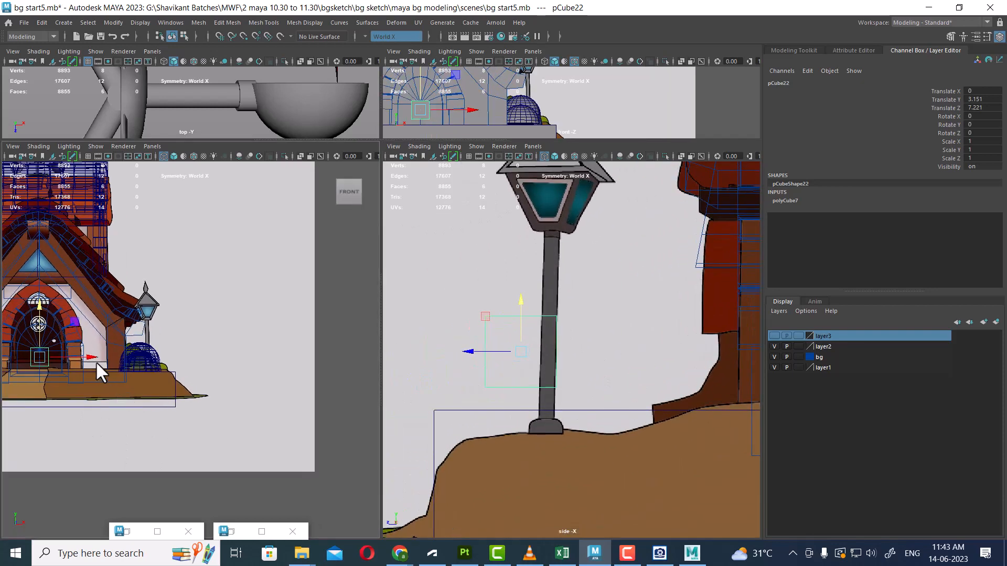
drag(95, 360, 200, 377)
scroll(564, 390, up, 2)
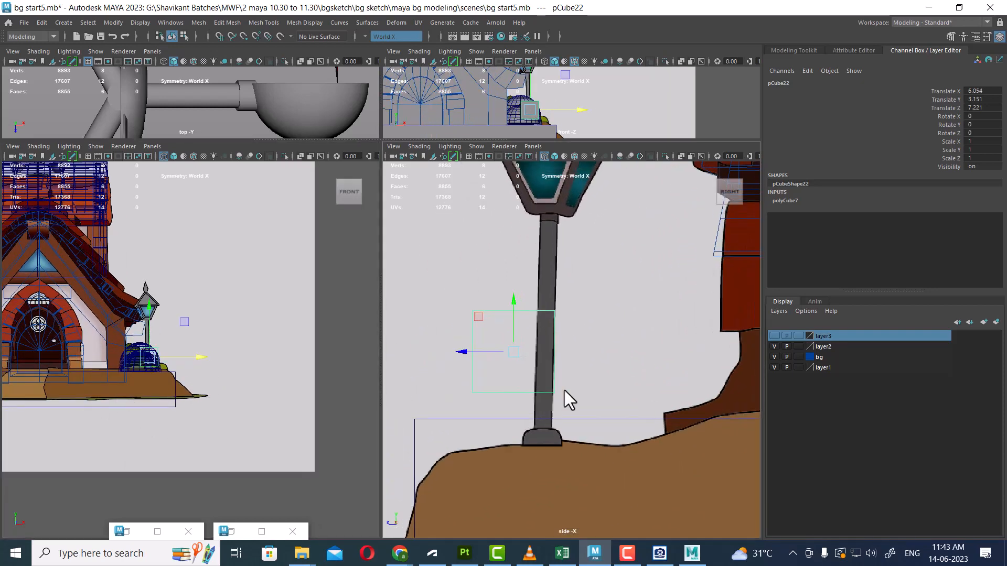
drag(474, 355, 505, 365)
scroll(551, 330, up, 2)
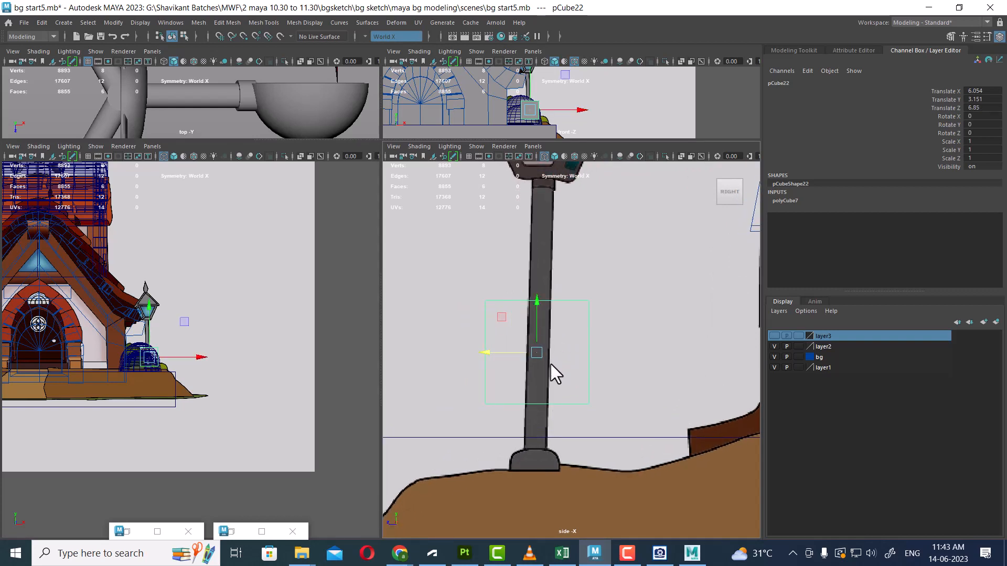
Scale the cube uniformly to 0.24 to match the post's width and set layer1 to reference display
key(r)
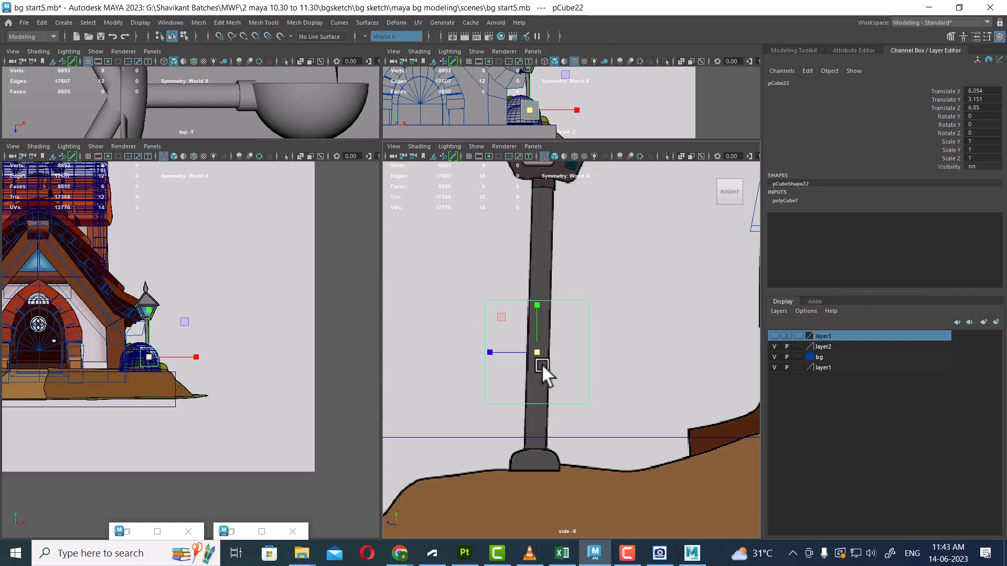
drag(539, 348, 471, 378)
scroll(549, 352, up, 3)
right_drag(540, 332, 462, 309)
click(797, 367)
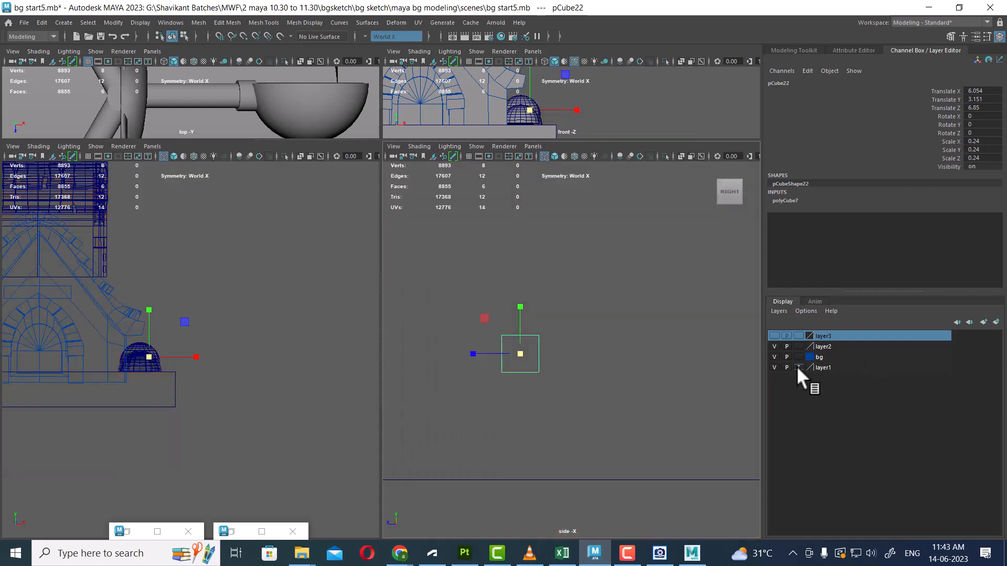
Stretch the cube into the lamp post by moving its top vertices to the lantern and its bottom vertices to the post's base
right_drag(534, 335, 486, 304)
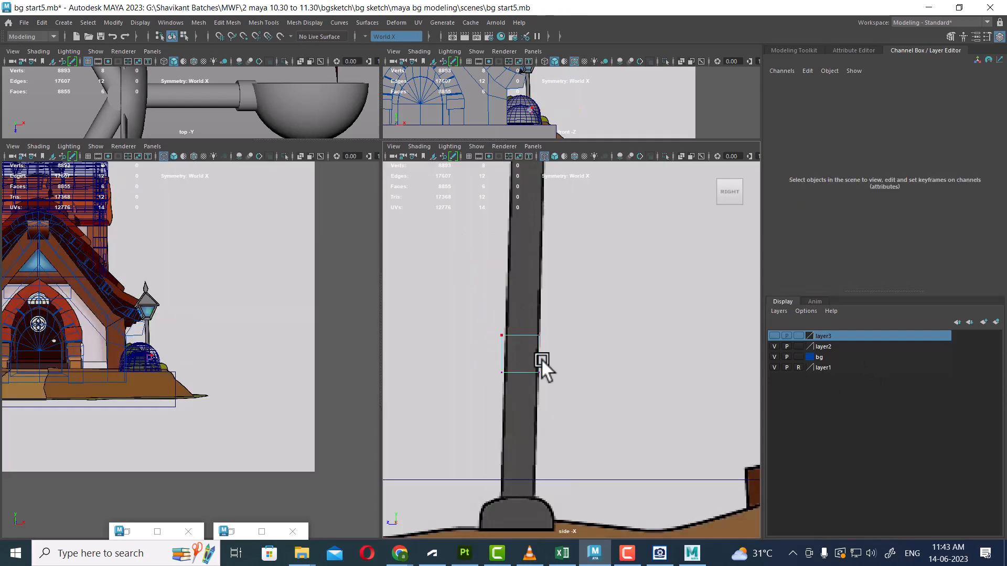
scroll(541, 359, down, 4)
drag(560, 336, 508, 352)
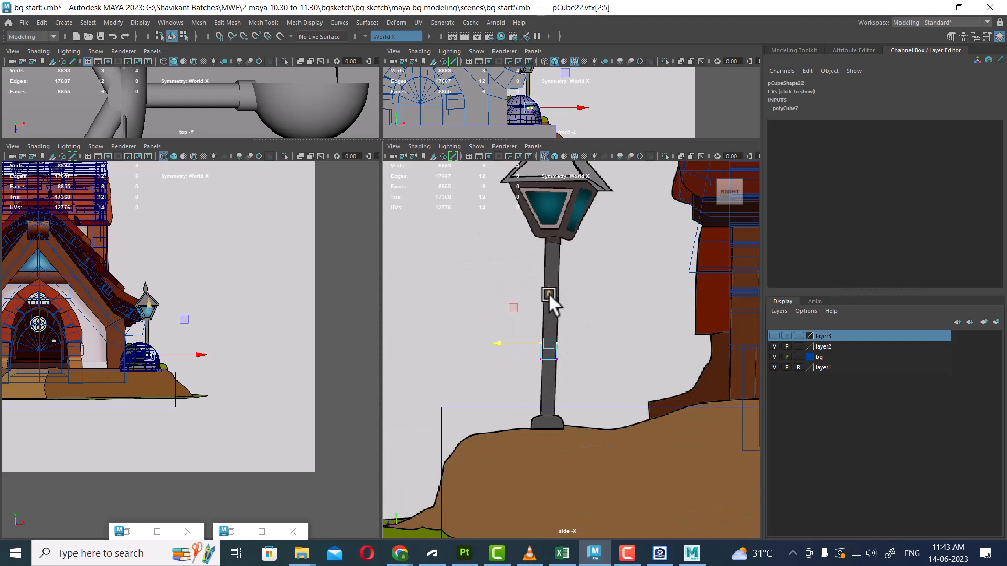
drag(548, 293, 555, 189)
drag(592, 347, 524, 371)
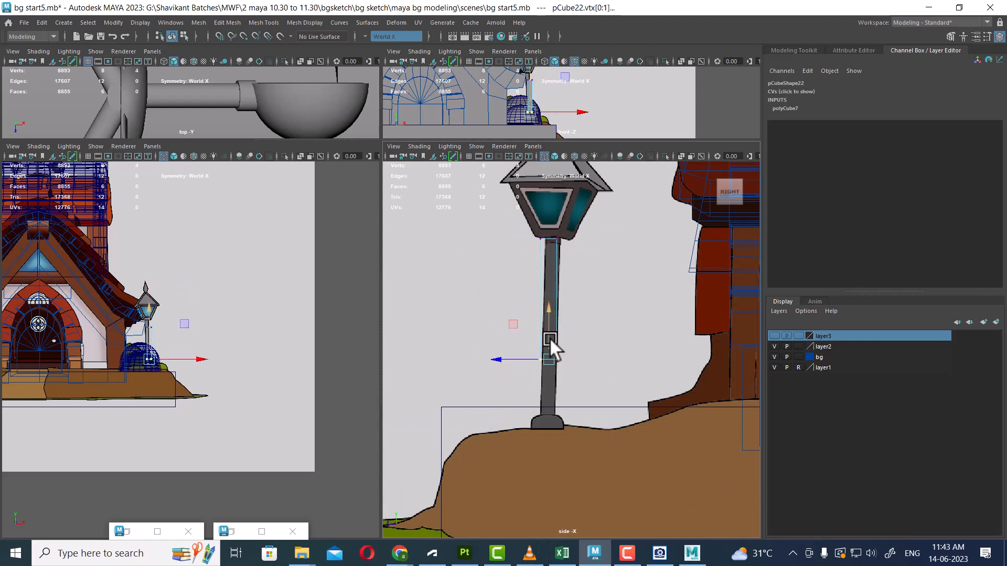
drag(546, 301, 552, 352)
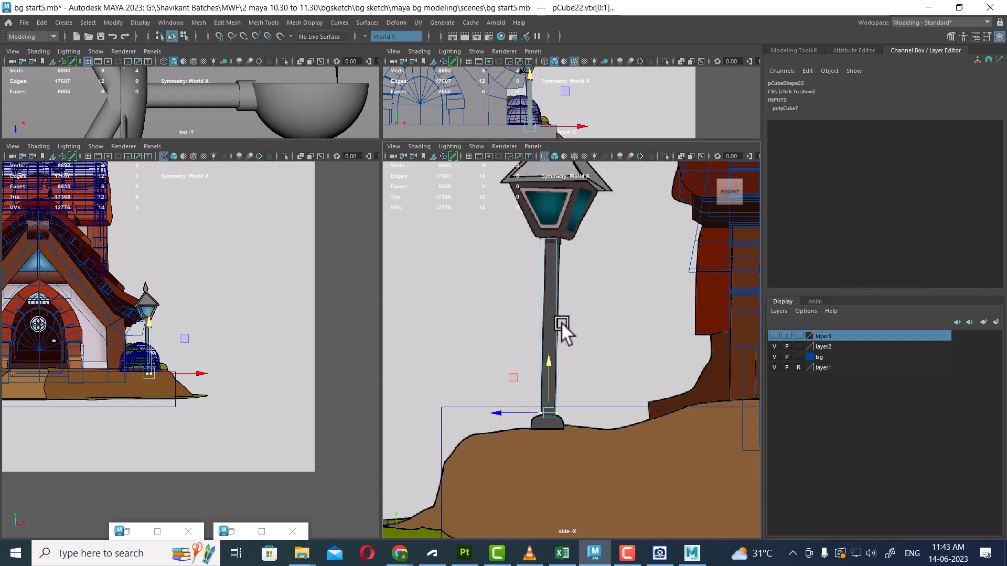
scroll(577, 283, up, 5)
scroll(574, 327, down, 5)
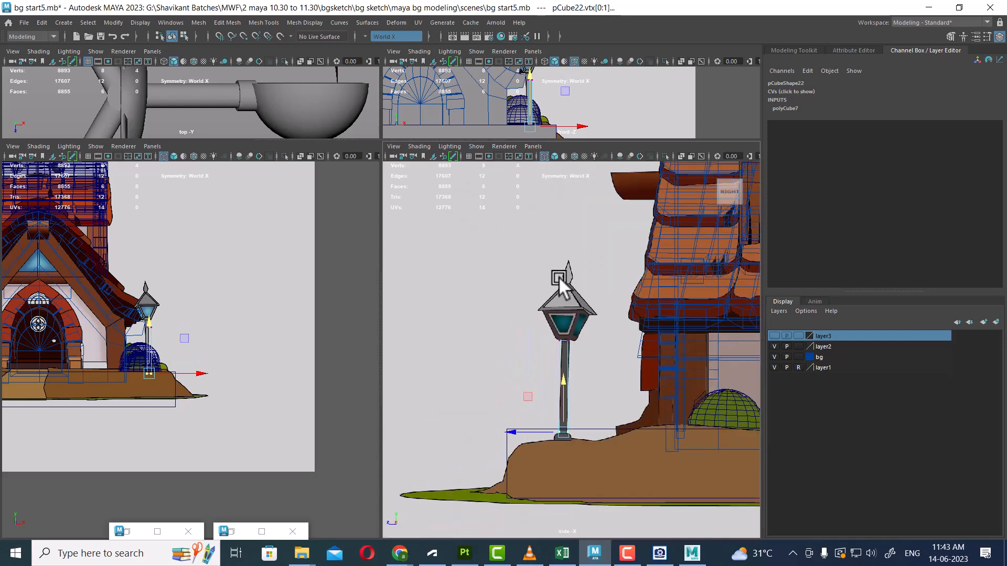
Extrude the post's top face upward by about 0.849 and scale it outward to form the flared lantern body
scroll(582, 351, up, 5)
right_drag(562, 336, 595, 312)
scroll(535, 439, up, 2)
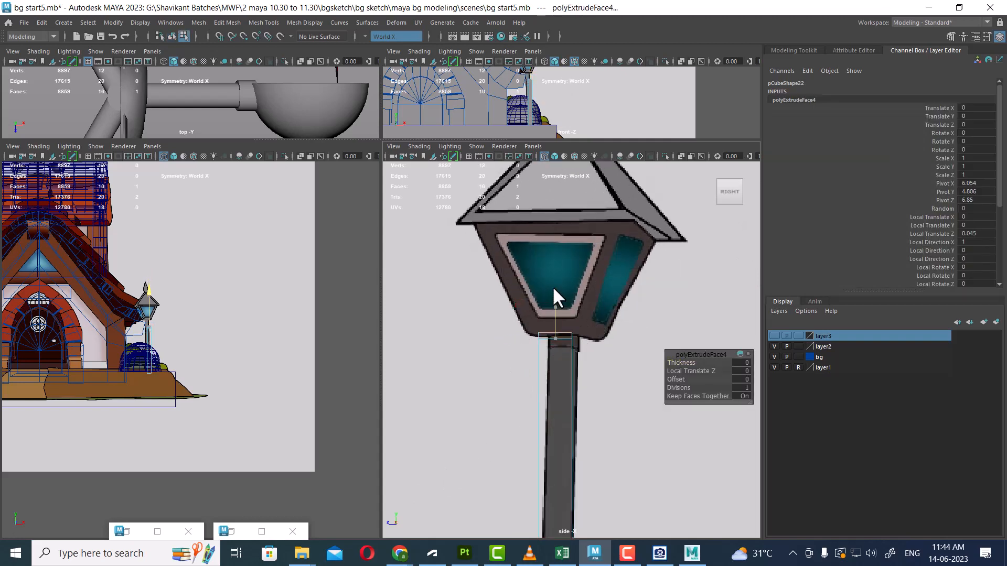
drag(553, 289, 564, 171)
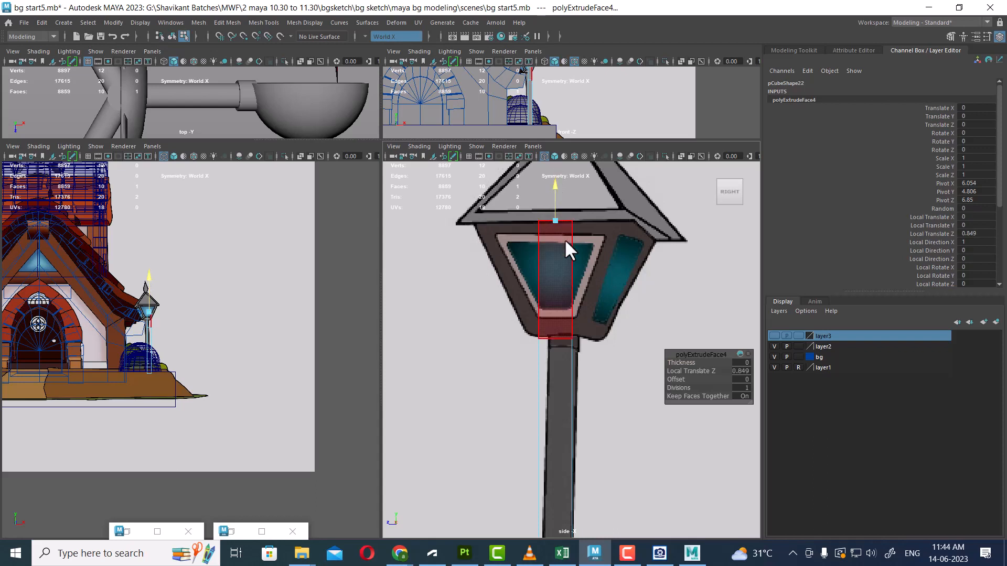
key(r)
drag(556, 219, 590, 206)
drag(635, 197, 645, 197)
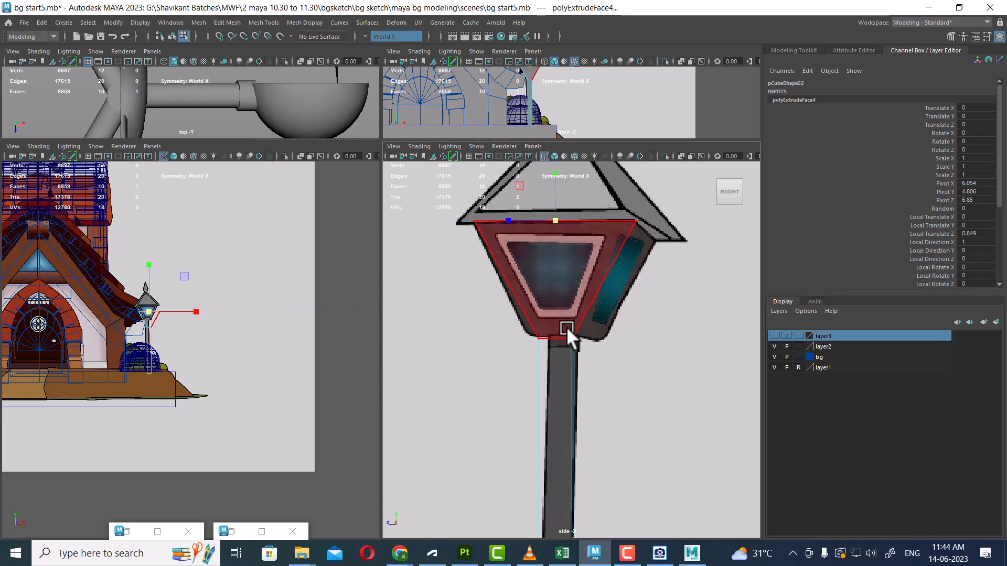
Extrude the lantern body's top face up to the roof's peak and try narrowing it
alt+middle_drag(565, 326, 558, 394)
scroll(558, 394, up, 1)
key(w)
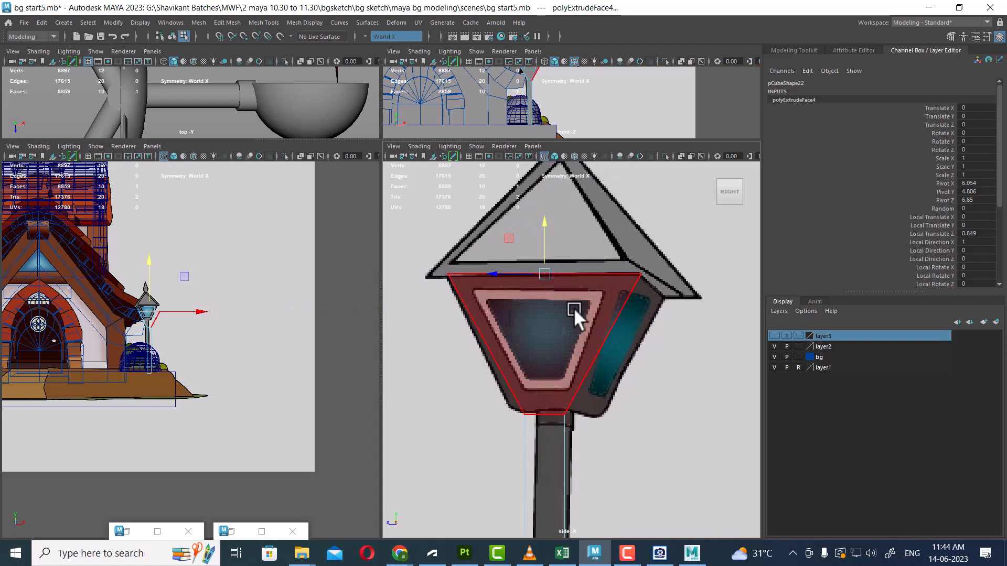
alt+middle_drag(547, 252, 559, 293)
shift+drag(556, 265, 574, 150)
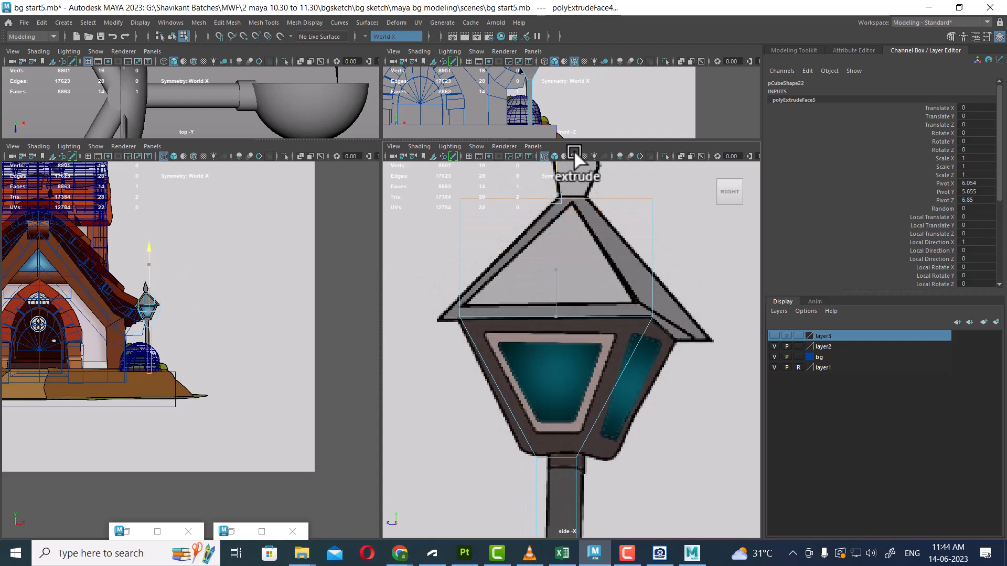
key(r)
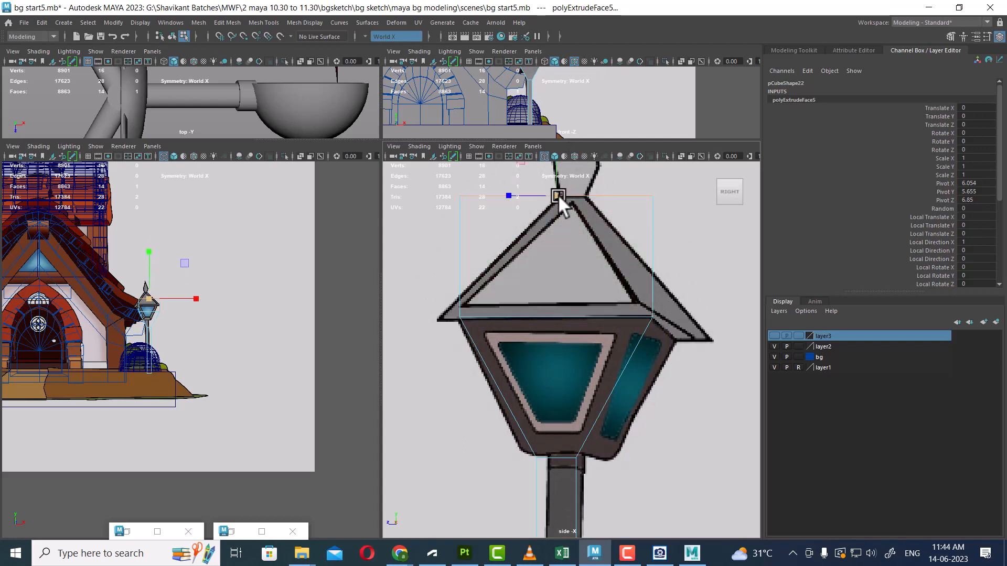
drag(508, 195, 555, 199)
Lower the extruded face to the roof's base and scale it slightly outward to form the lantern's rim
key(w)
alt+middle_drag(561, 226, 561, 300)
drag(555, 217, 554, 222)
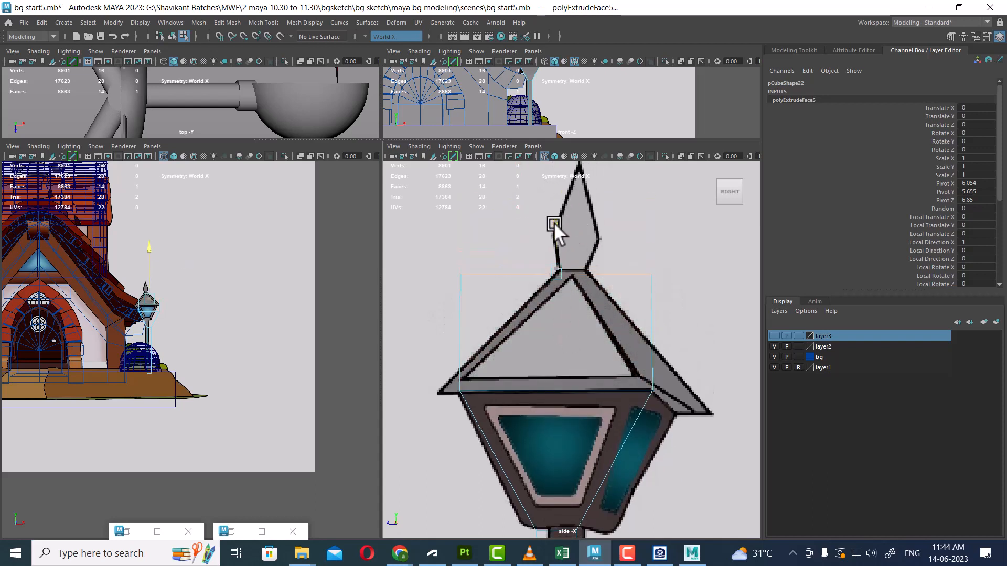
drag(546, 299, 539, 325)
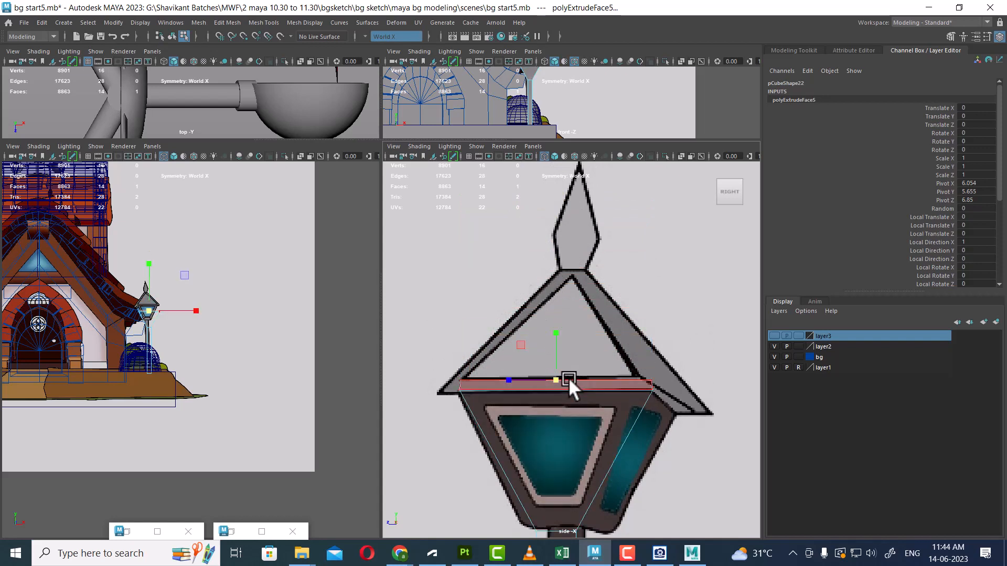
drag(558, 380, 575, 379)
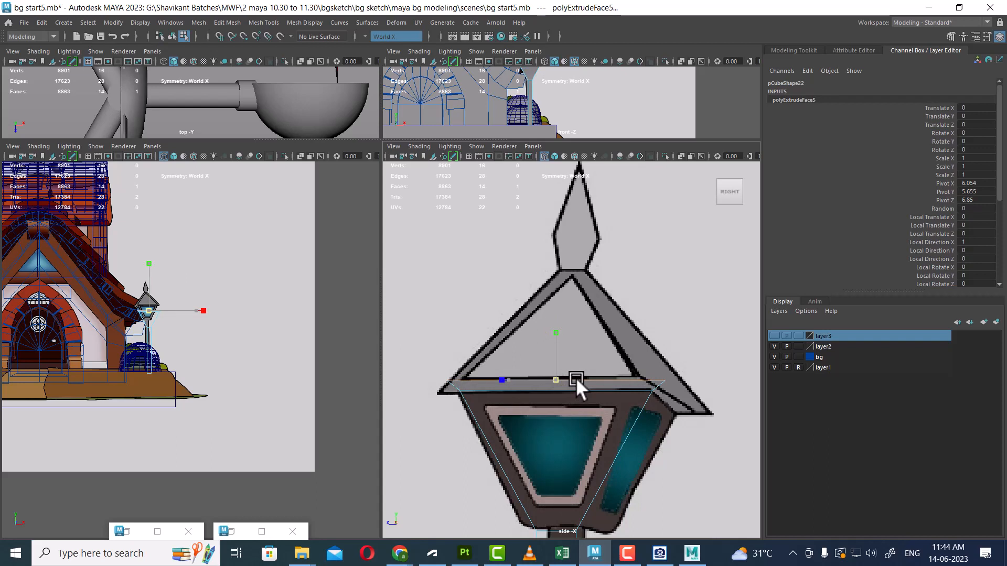
Extrude the rim's top face up to the roof's peak and scale it down to form the sloped lantern roof
drag(576, 377, 555, 219)
key(ctrl+e)
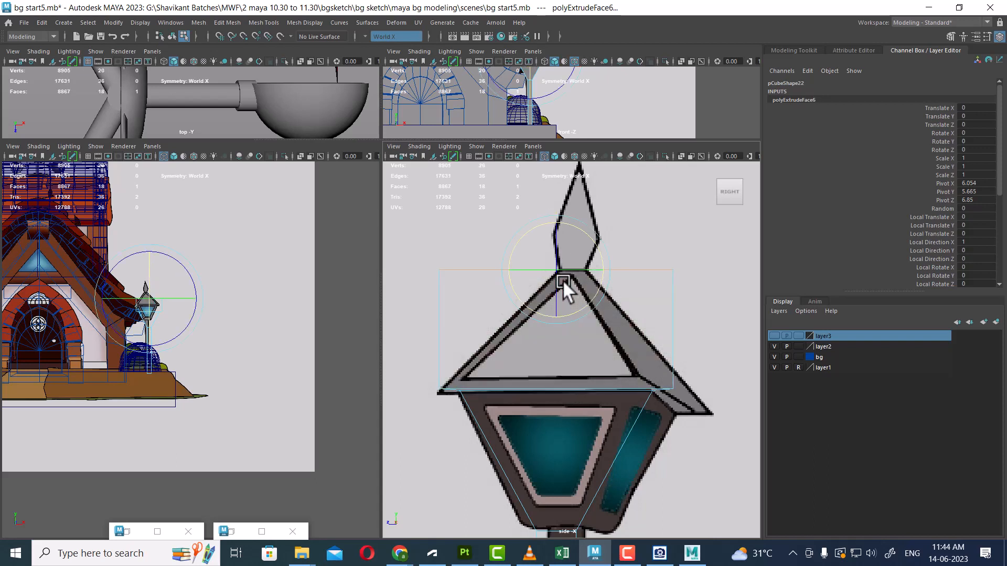
drag(558, 269, 411, 332)
scroll(581, 345, up, 2)
alt+middle_drag(586, 292, 600, 342)
Extrude the roof's small top face up to the finial's widest point and scale it outward
key(w)
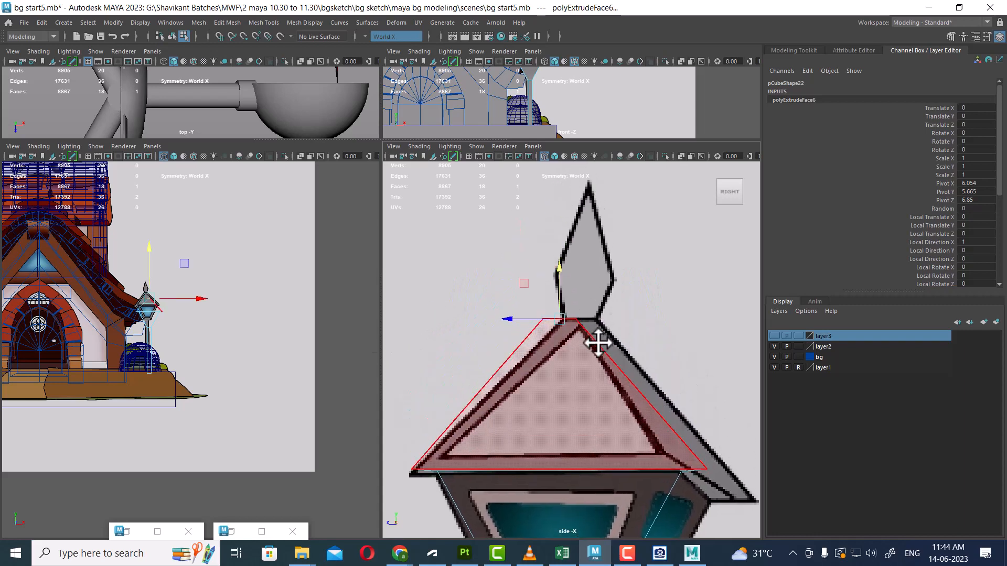
drag(564, 287, 562, 236)
key(ctrl+e)
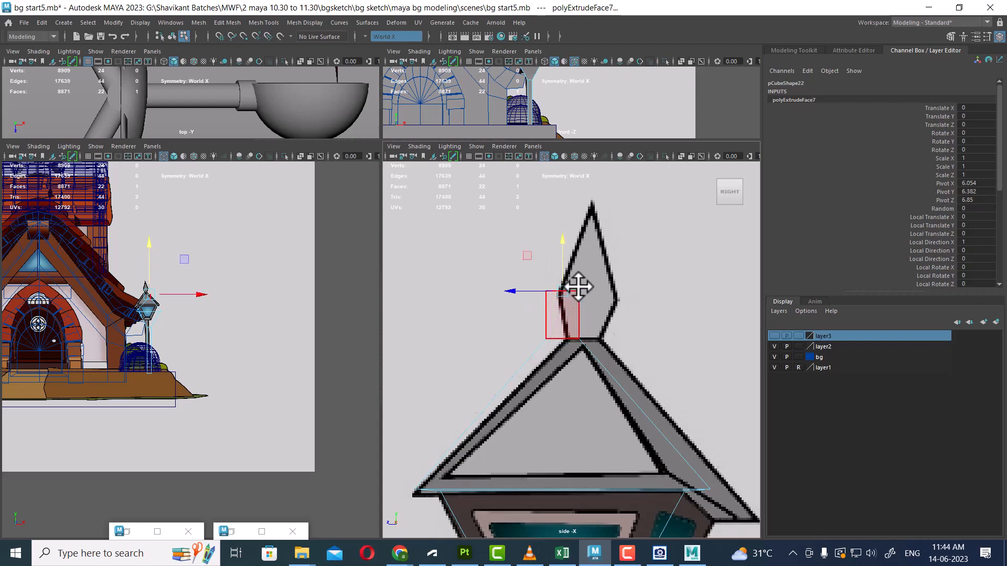
drag(562, 291, 586, 285)
Extrude the finial's top face upward to the reference tip's height and taper it to a point
key(w)
alt+middle_drag(562, 331, 562, 359)
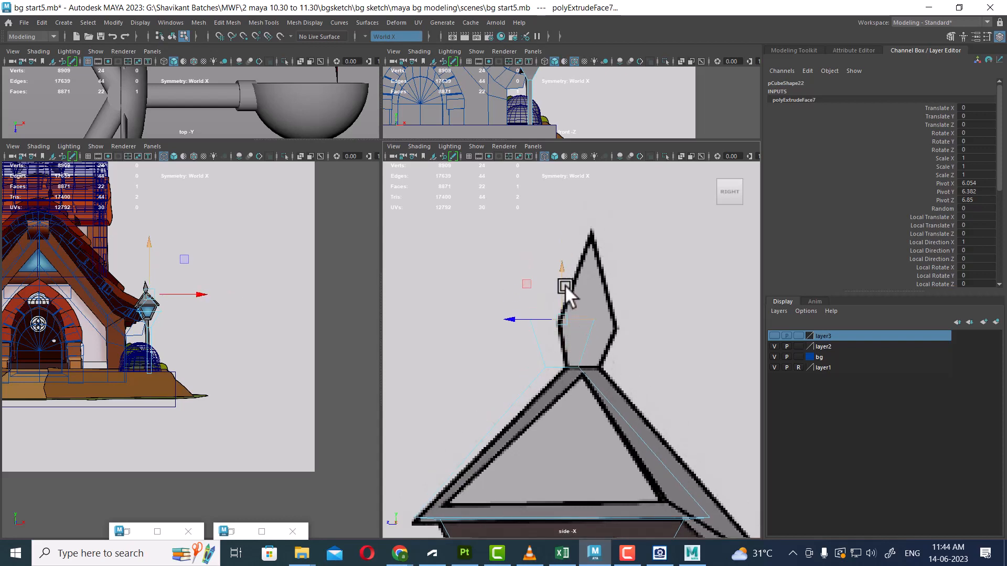
shift+drag(561, 269, 557, 197)
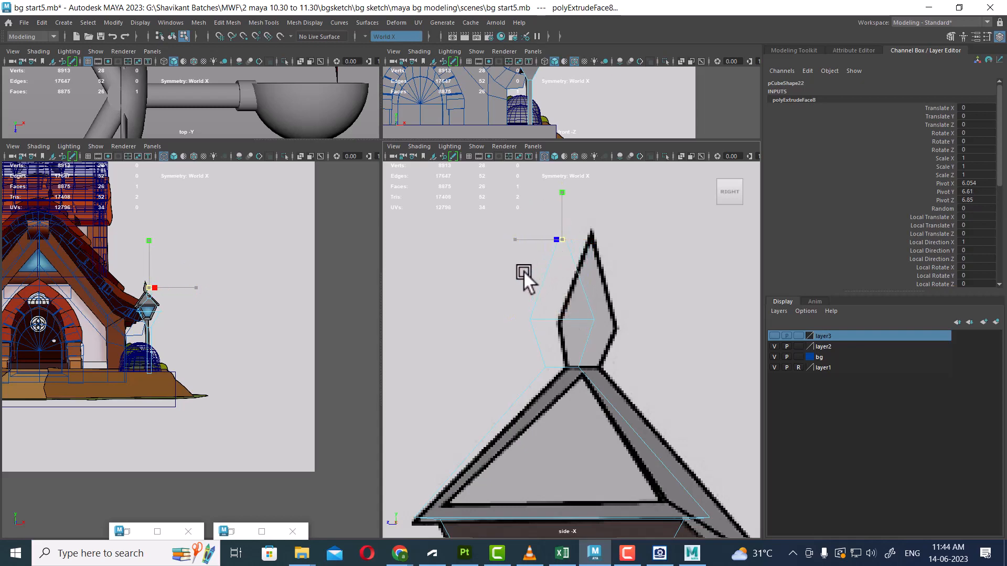
Extrude the post's bottom face slightly down to the top edge of the reference foot
alt+right_drag(624, 407, 591, 146)
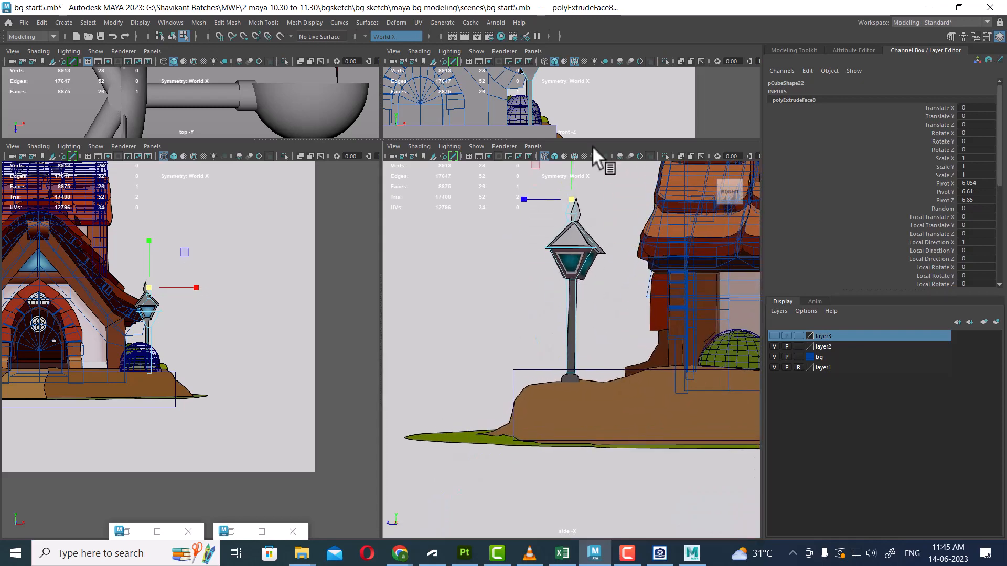
scroll(570, 310, up, 8)
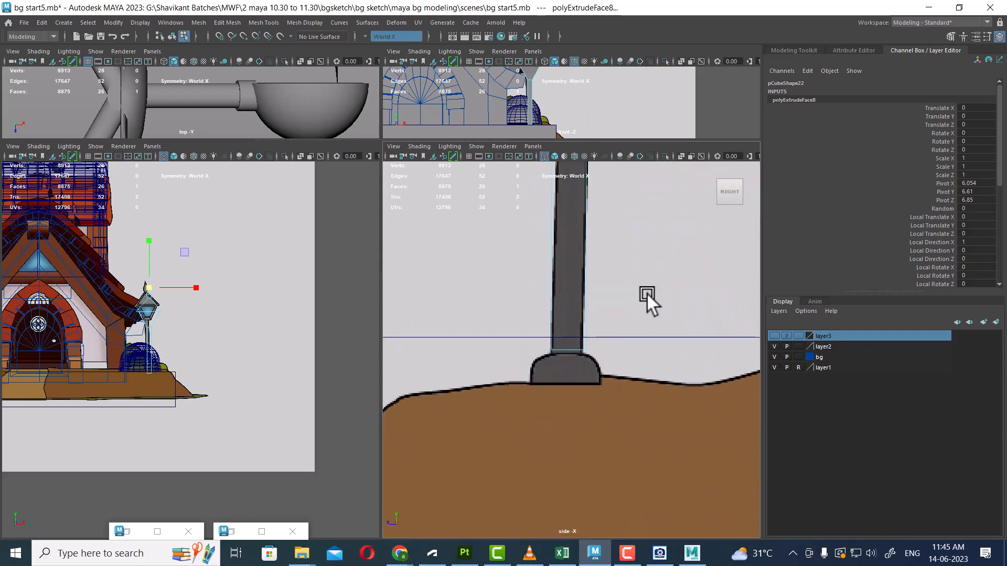
click(577, 294)
click(567, 350)
key(w)
alt+right_drag(564, 363, 594, 419)
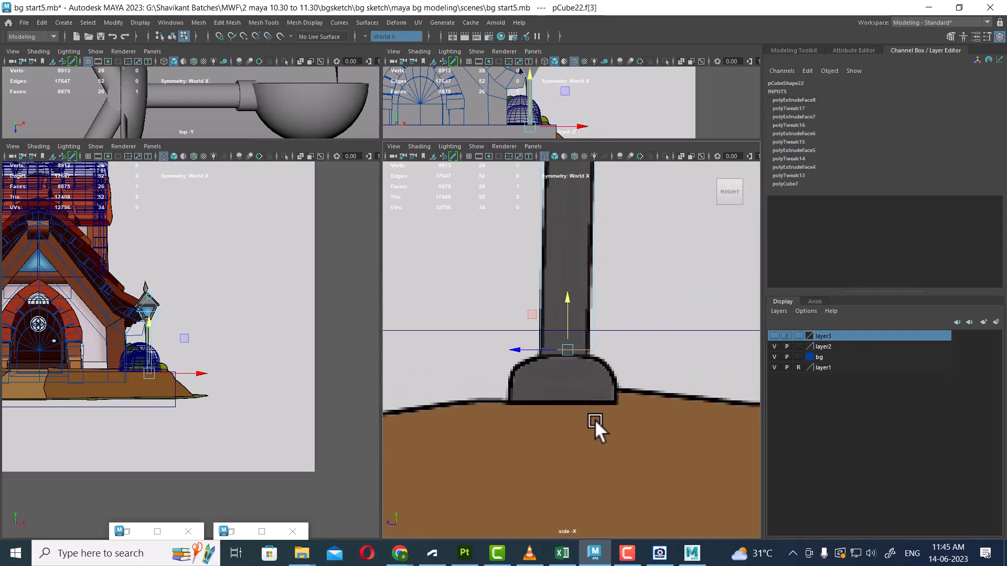
key(ctrl+e)
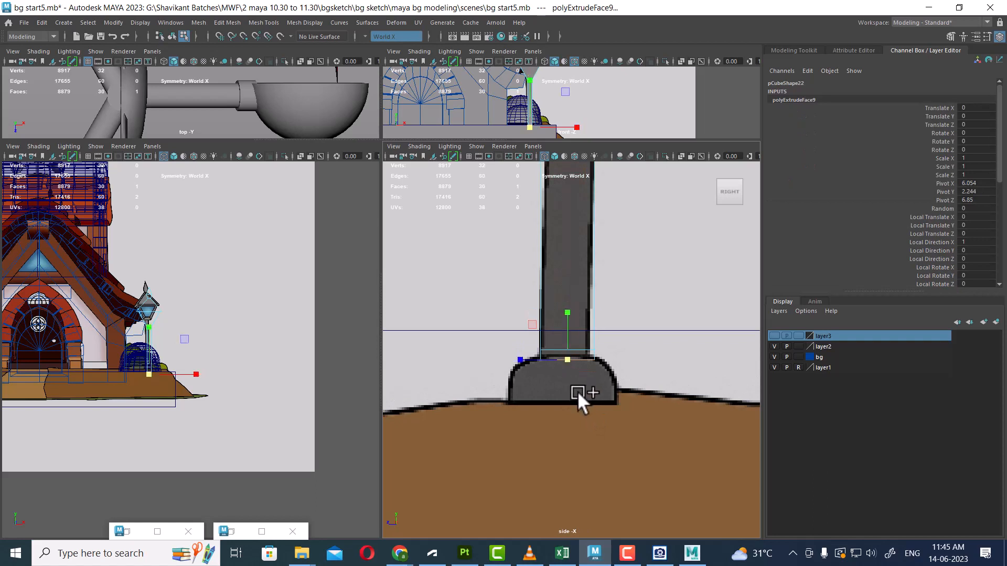
click(566, 359)
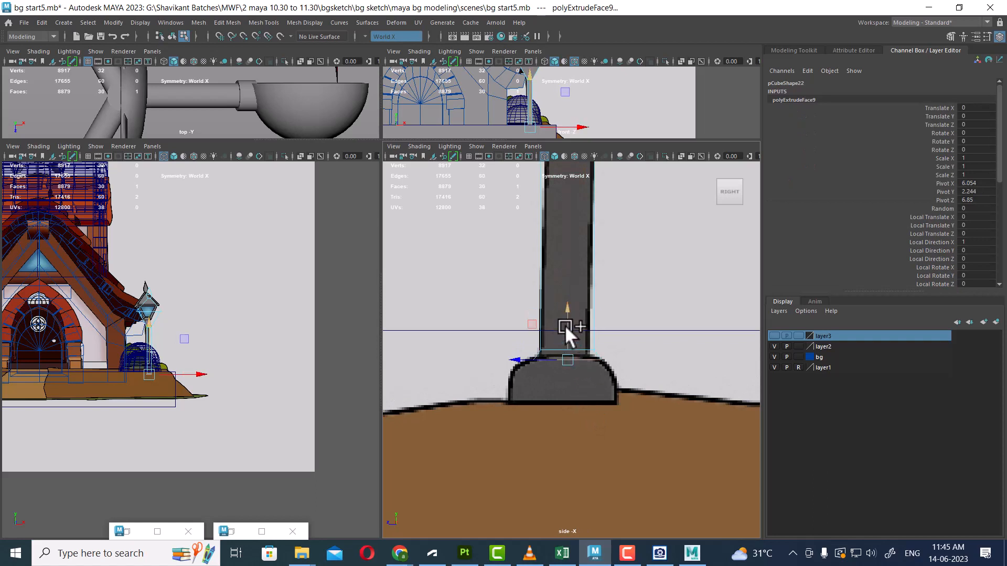
Extrude the post's bottom face again, widening it to the reference foot, and extend it in stages down to the ground line
key(ctrl+e)
drag(571, 335, 587, 373)
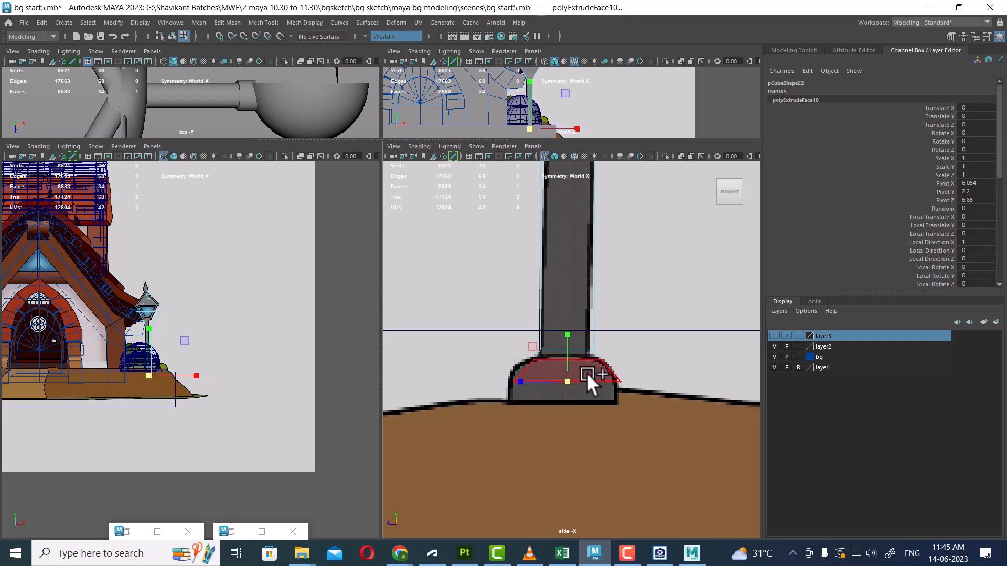
key(w)
drag(568, 334, 567, 379)
key(ctrl+e)
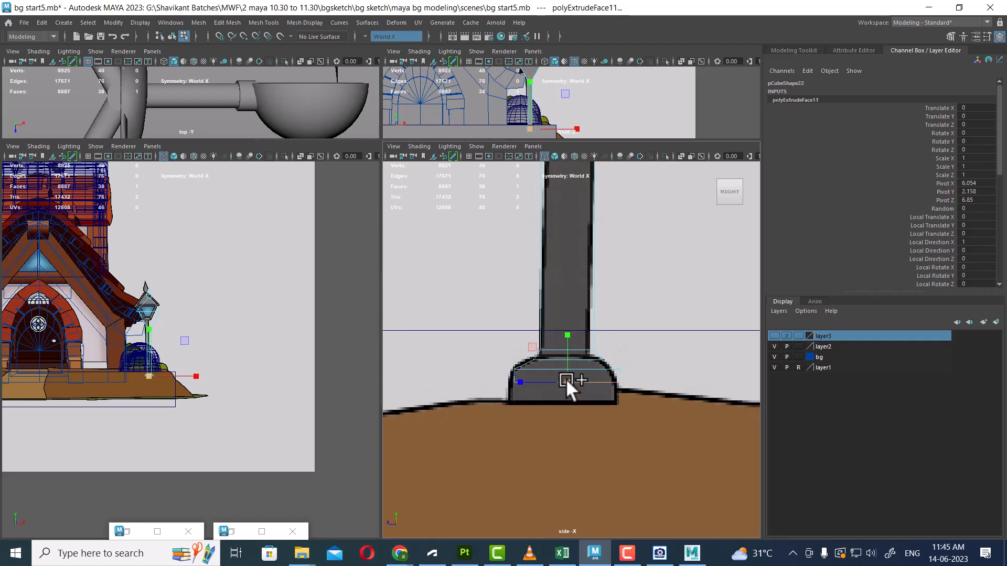
key(w)
drag(566, 335, 570, 357)
key(ctrl+e)
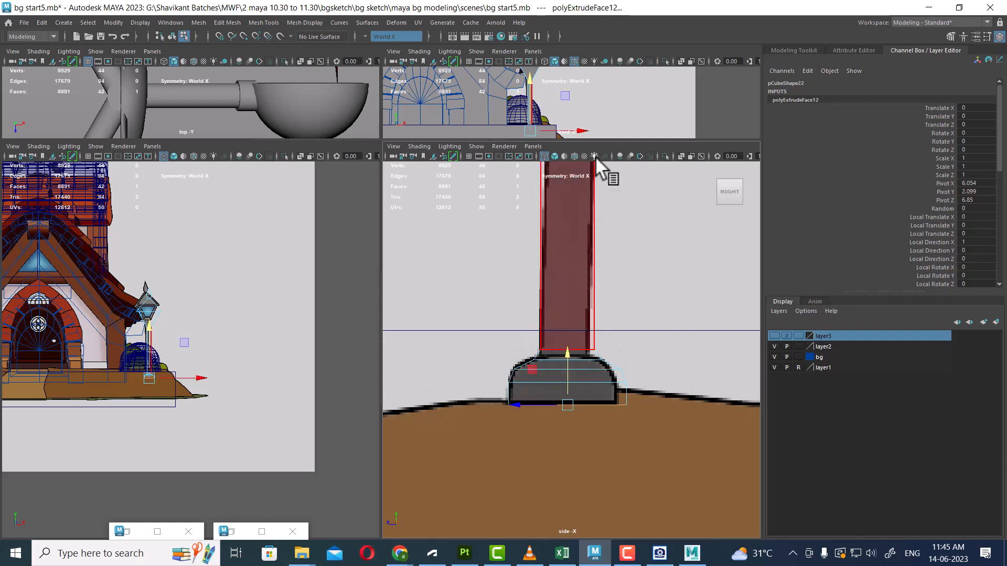
Return the lamp post to object mode and isolate it in a full-size perspective view
key(space)
alt+drag(546, 210, 366, 199)
key(F8)
key(space)
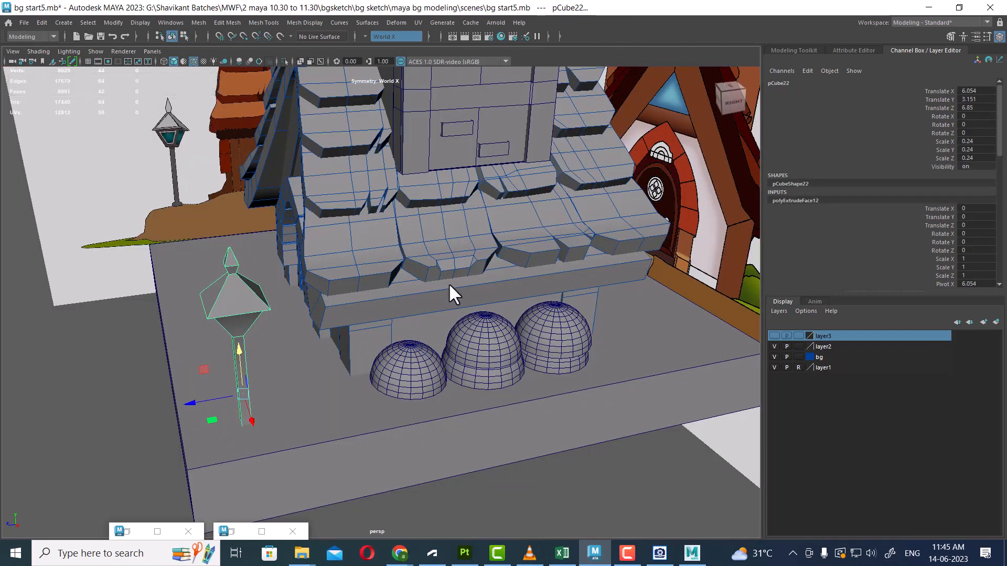
key(f)
alt+drag(414, 377, 498, 340)
key(ctrl+1)
key(f)
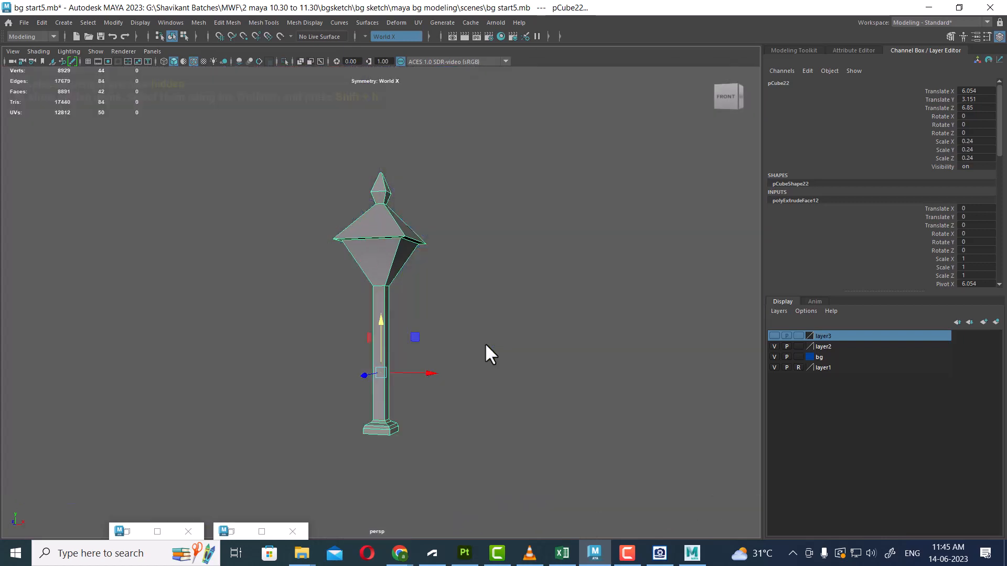
alt+middle_drag(448, 413, 483, 323)
alt+right_drag(483, 323, 567, 344)
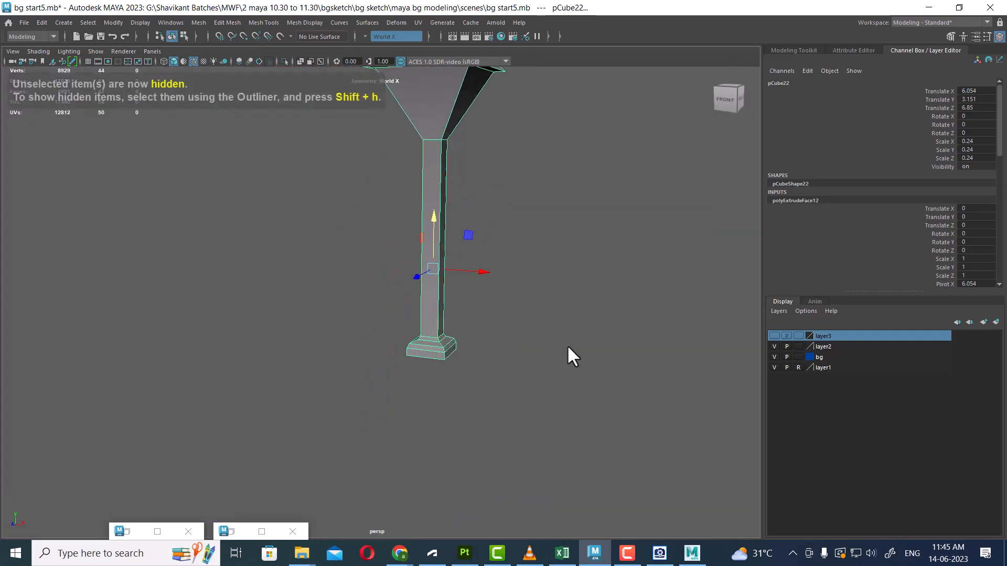
click(660, 553)
drag(816, 334, 802, 318)
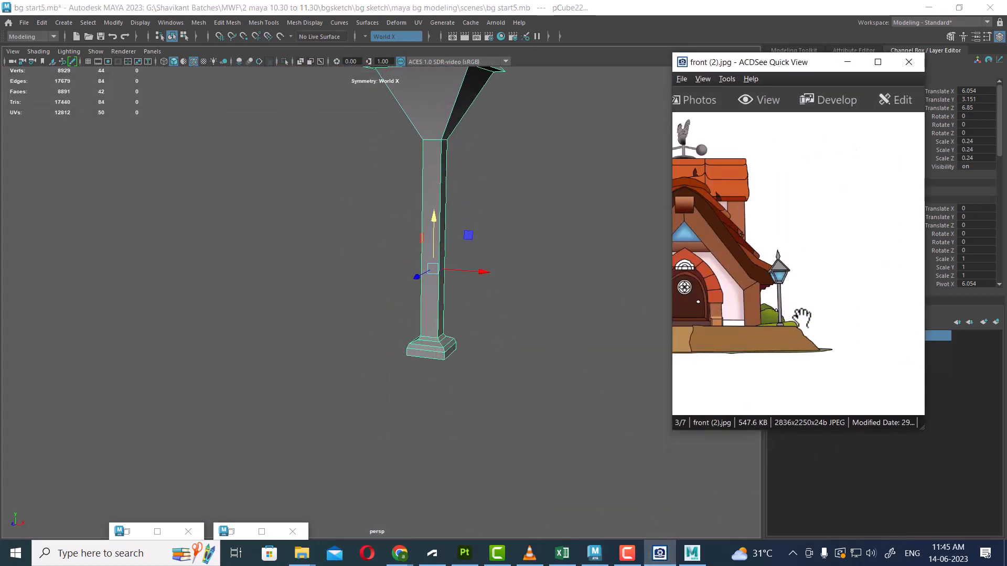
key(Escape)
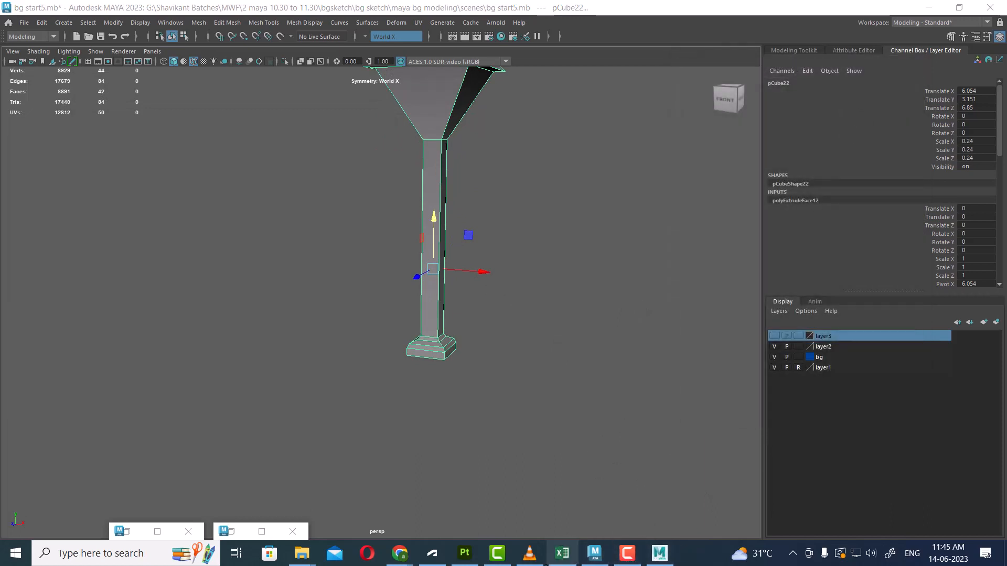
mouse_move(308, 560)
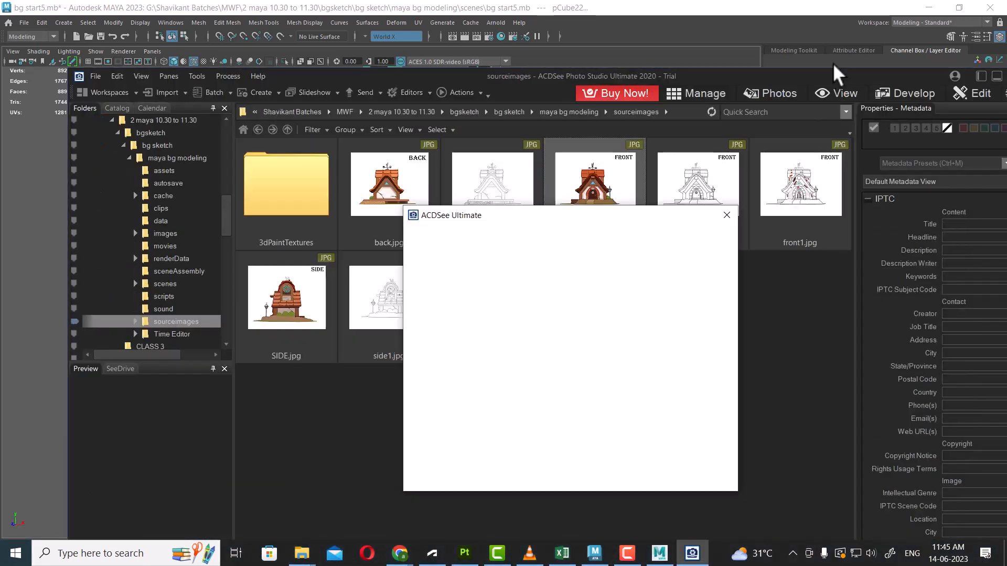
click(726, 215)
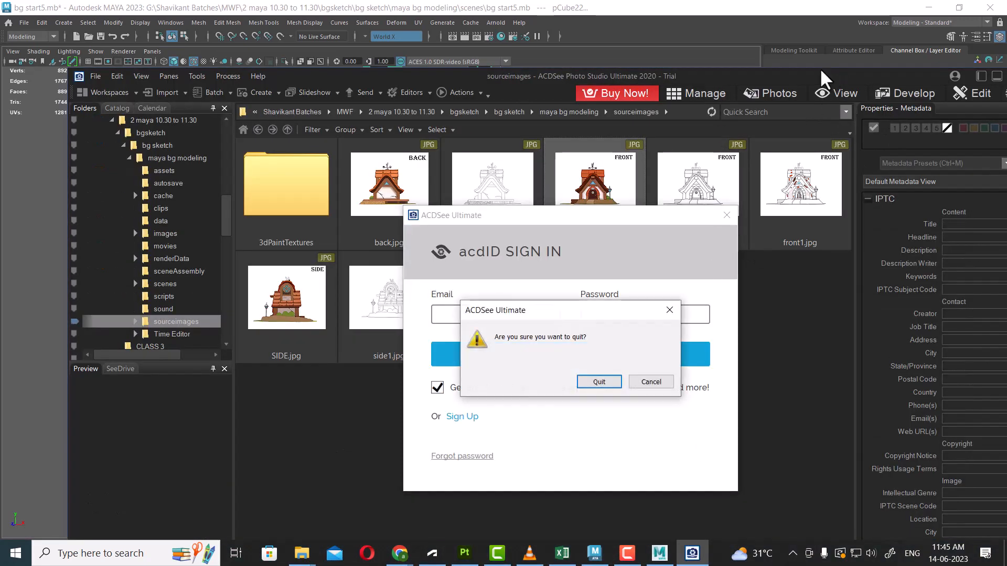
click(599, 382)
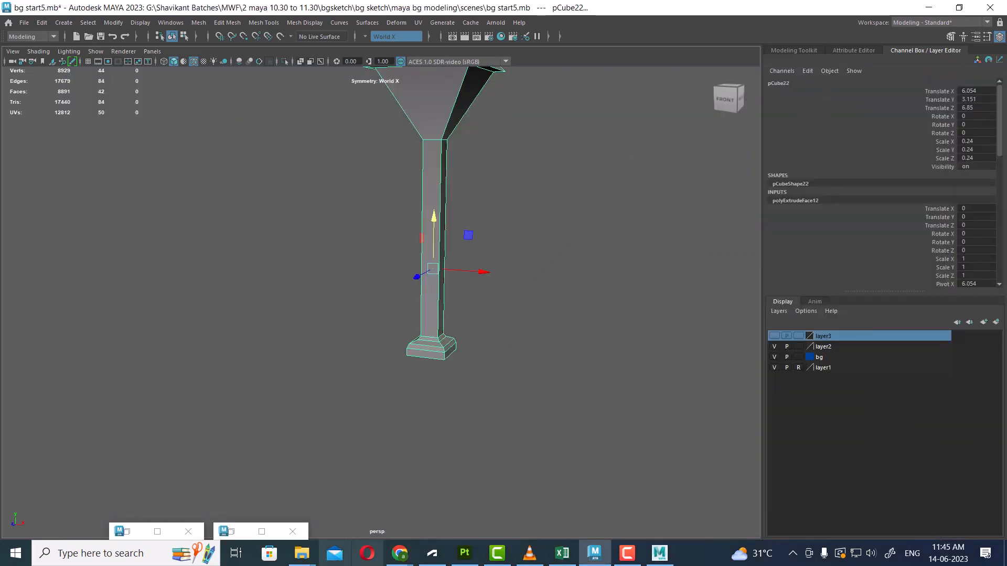
Open SIDE.jpg from the sourceimages folder in the ACDSee image viewer and return to the Maya scene
mouse_move(303, 552)
click(63, 516)
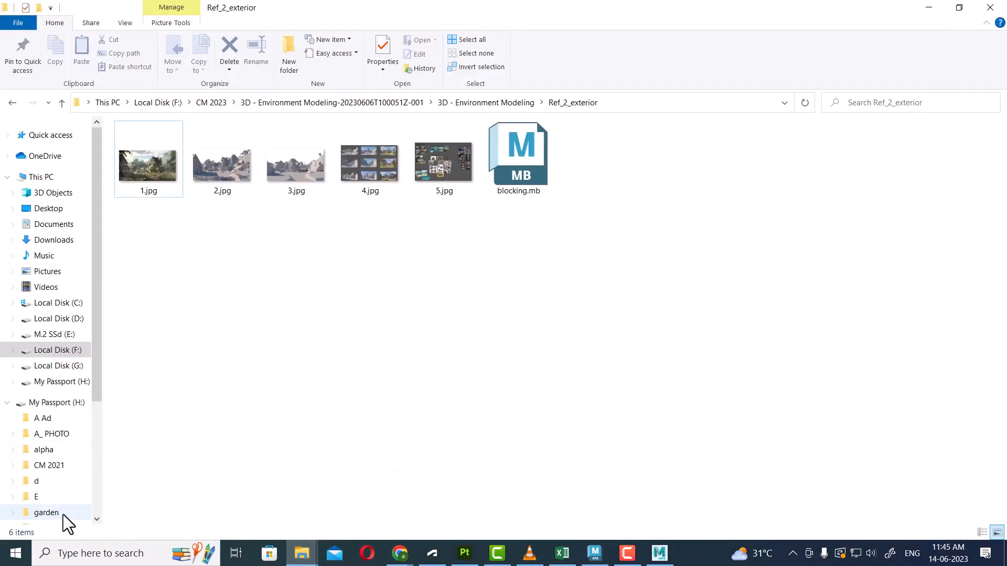
click(226, 516)
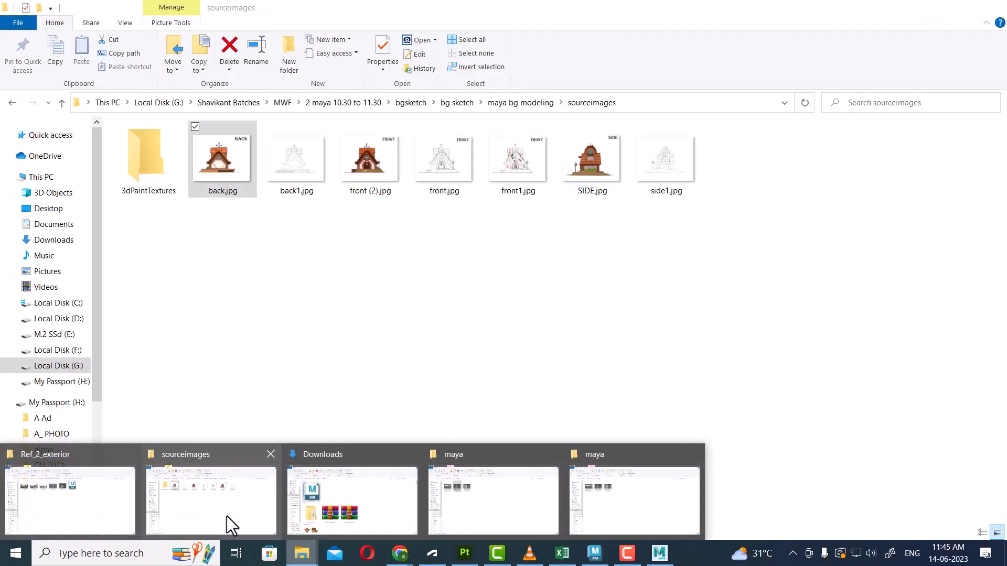
click(595, 168)
right_click(594, 168)
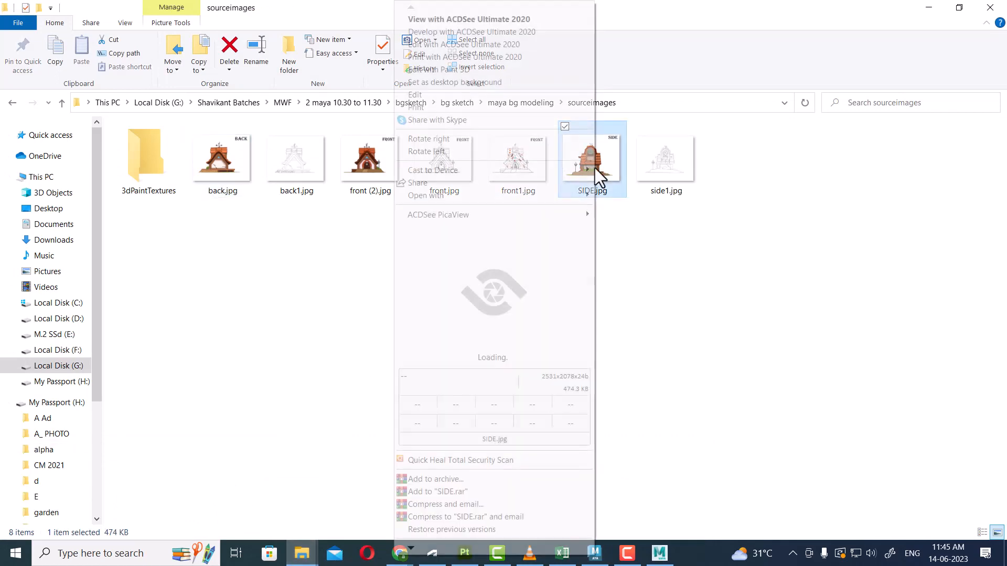
click(524, 295)
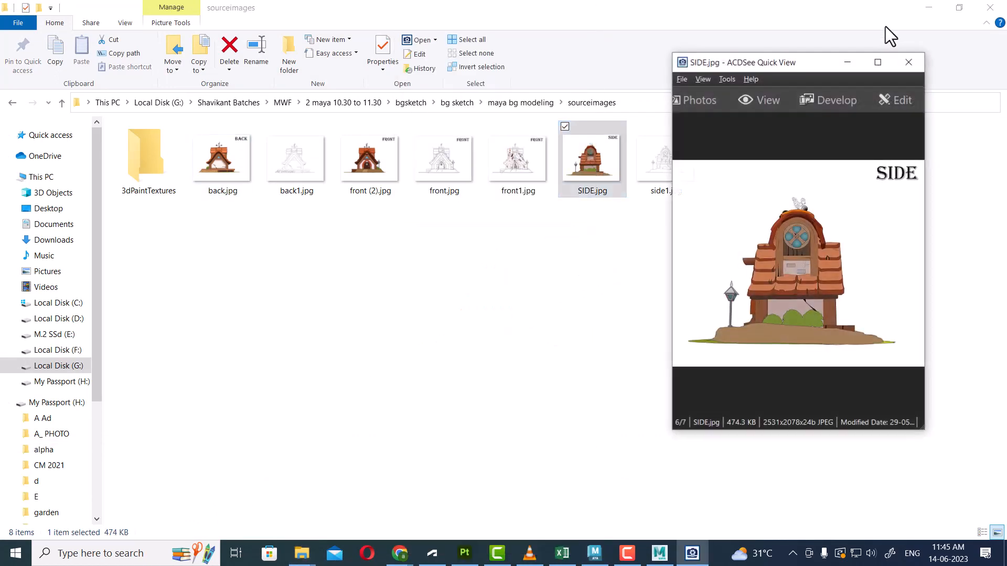
click(928, 8)
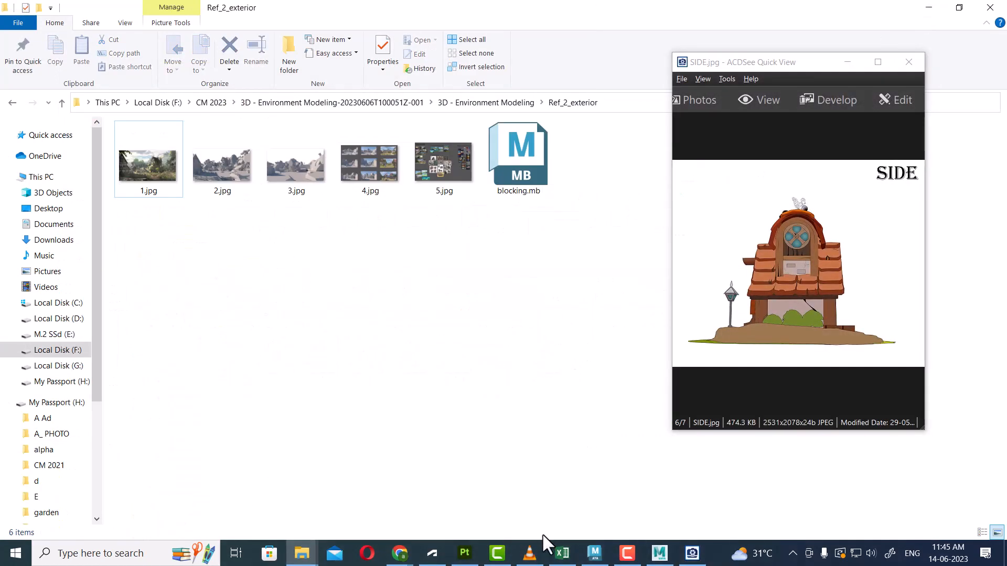
click(595, 553)
Examine the lamp post's foot and lantern in the SIDE.jpg reference and compare them with the model
click(815, 298)
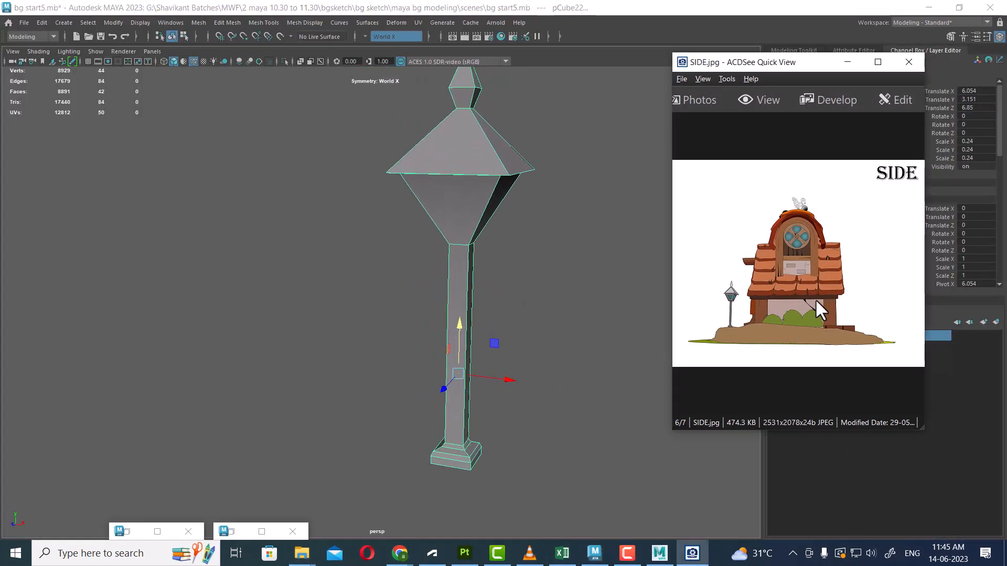
scroll(779, 304, up, 3)
drag(779, 304, 915, 248)
drag(773, 375, 838, 308)
scroll(798, 329, up, 2)
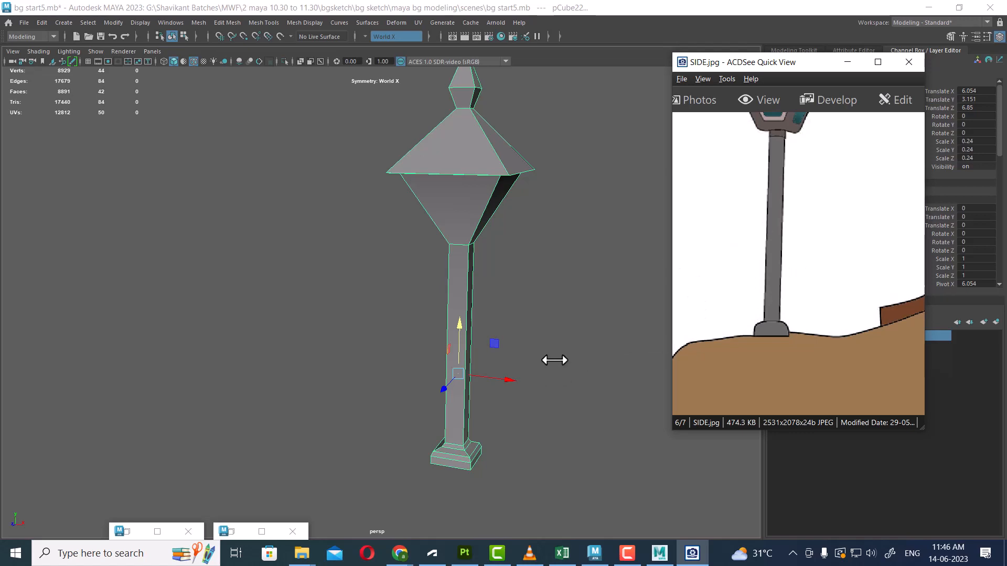
alt+drag(554, 360, 543, 315)
drag(861, 241, 864, 334)
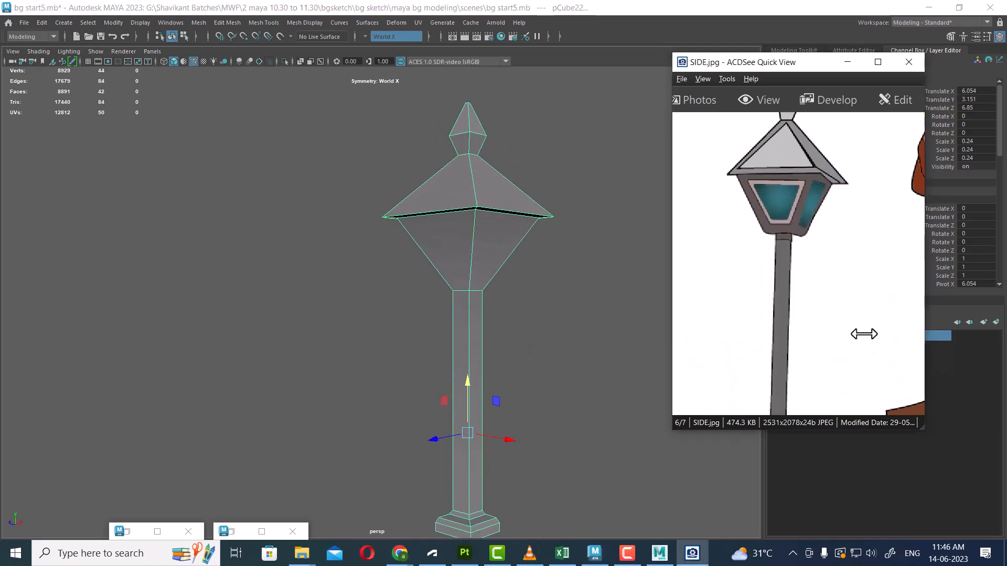
Extrude the lantern's four sloped side faces with Keep Faces Together off and an offset of 0.13 to inset the panels
alt+drag(568, 300, 493, 254)
right_drag(477, 213, 477, 231)
click(477, 231)
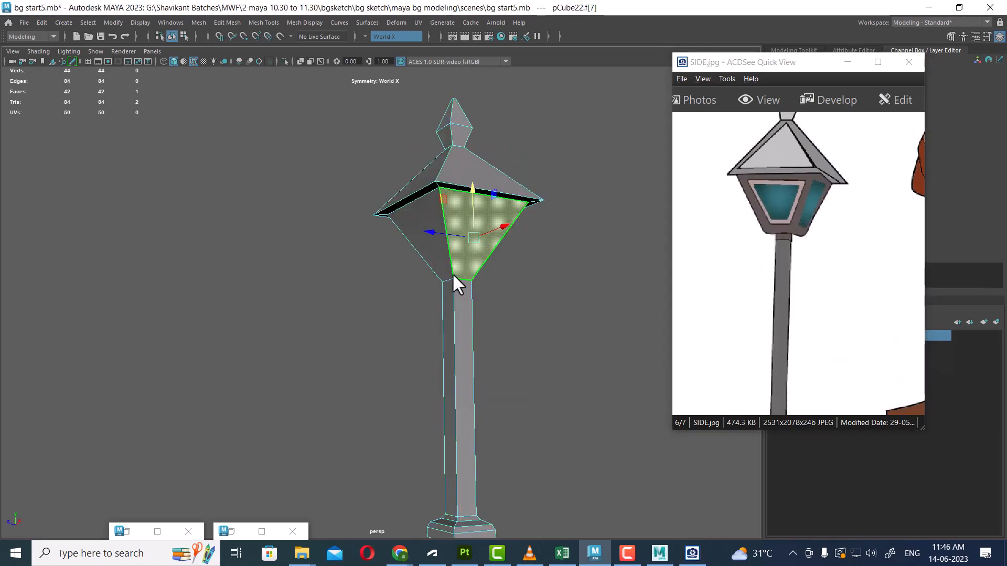
alt+drag(452, 273, 480, 278)
ctrl+shift+drag(544, 269, 417, 254)
alt+middle_drag(417, 253, 401, 248)
alt+right_drag(401, 248, 415, 258)
alt+middle_drag(414, 258, 445, 270)
alt+drag(446, 271, 501, 241)
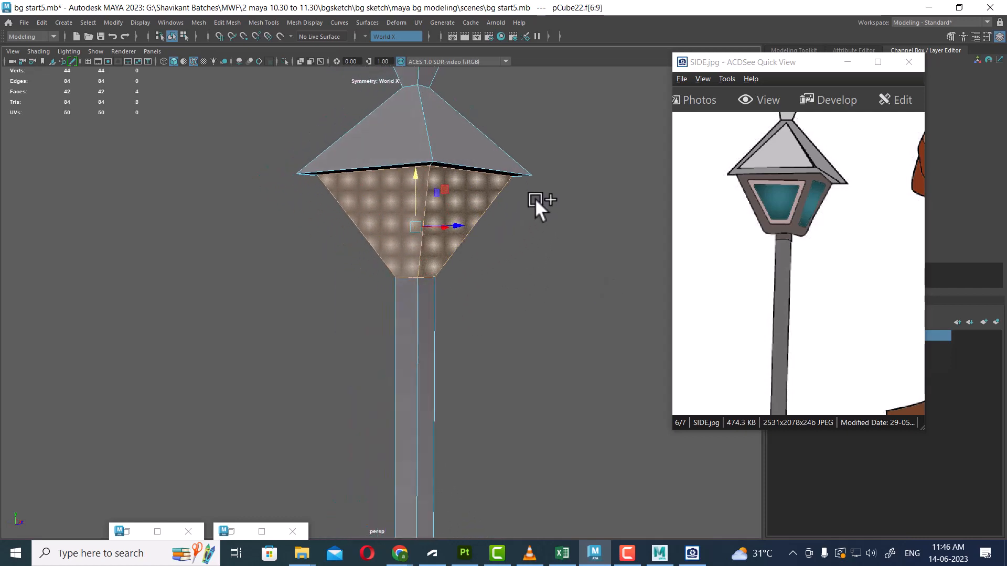
shift+right_drag(535, 198, 528, 234)
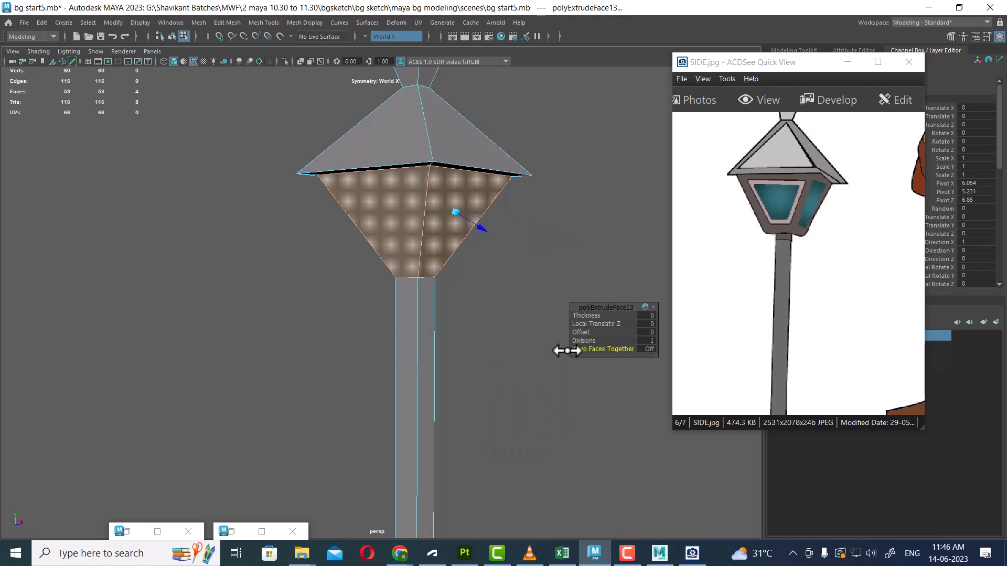
drag(581, 331, 593, 328)
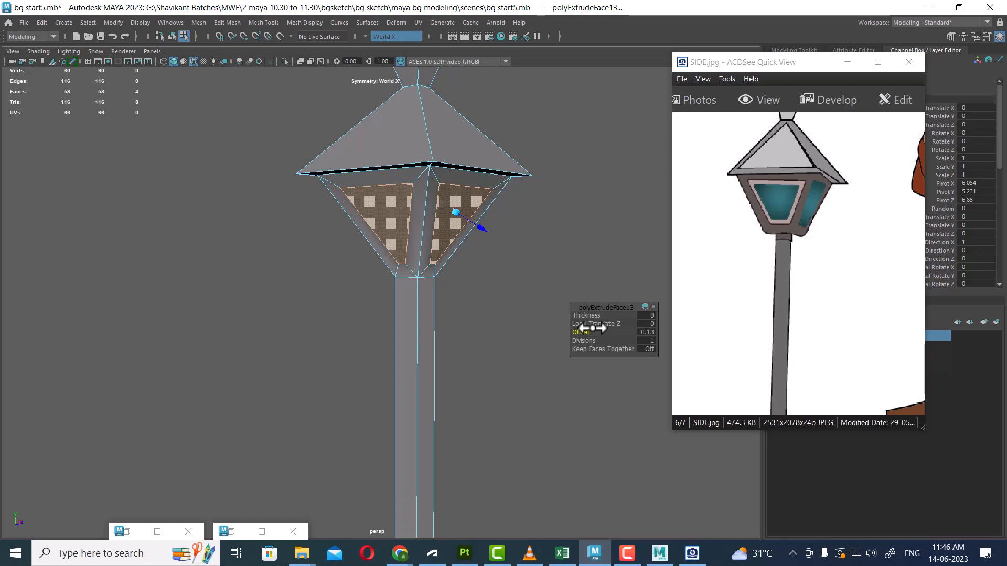
Start a second extrusion on the four inset lantern panels
alt+drag(542, 283, 582, 249)
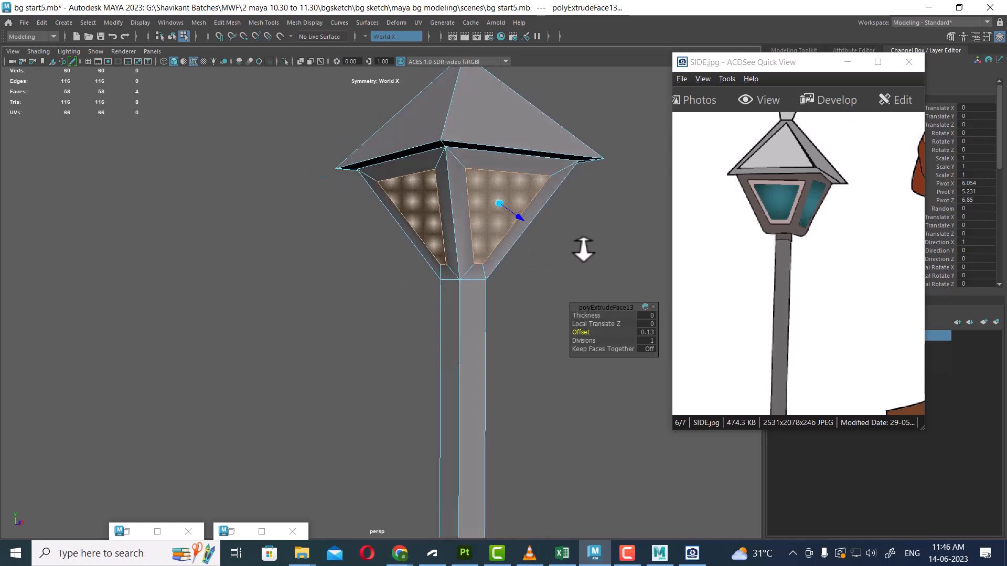
shift+right_click(587, 205)
click(586, 233)
Try recessing the lantern panels with a Local Translate Z of -0.02 and undo the change
drag(606, 324, 606, 322)
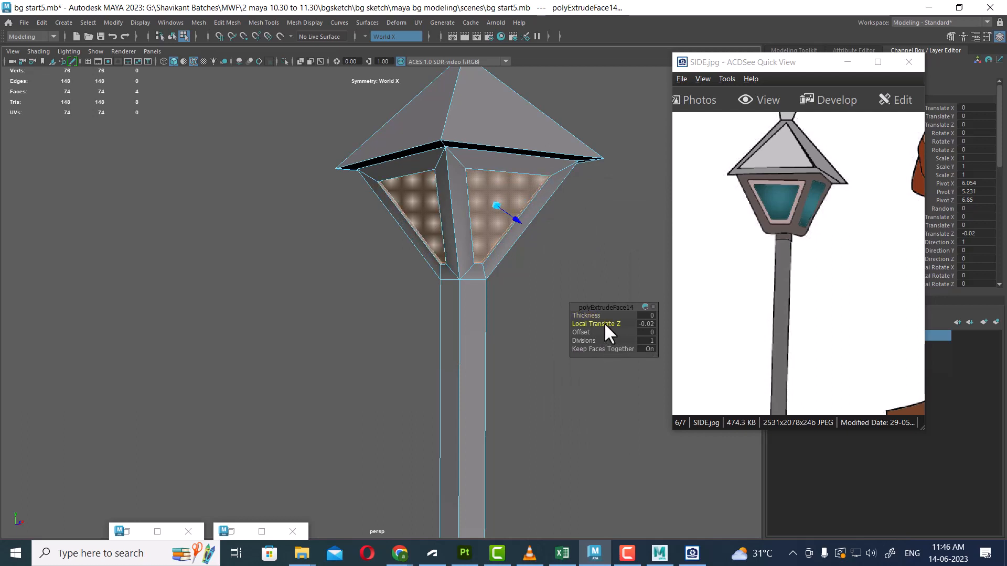
alt+drag(540, 318, 453, 289)
alt+middle_drag(479, 261, 428, 267)
alt+right_drag(435, 283, 494, 350)
alt+drag(494, 350, 569, 344)
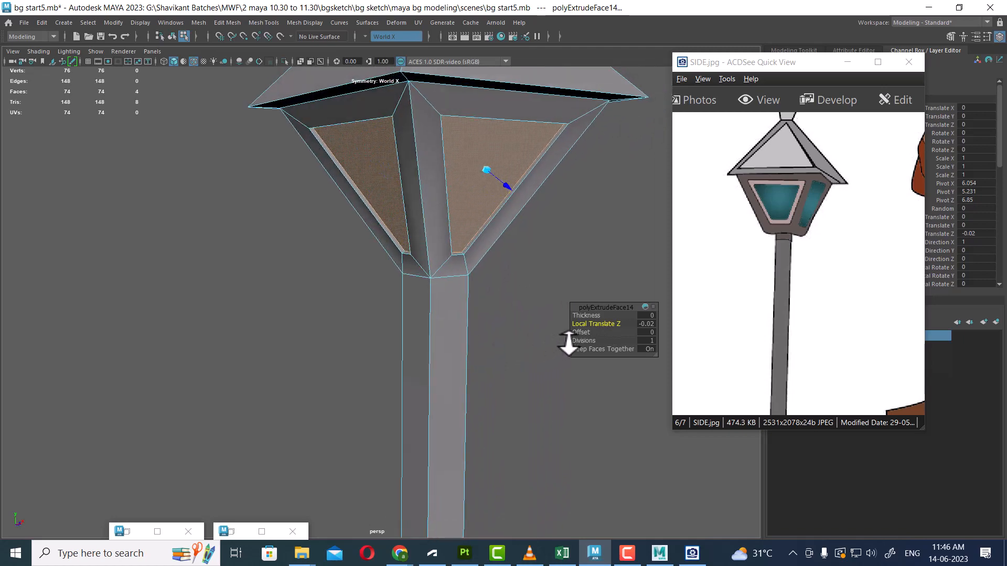
alt+right_drag(568, 344, 545, 315)
alt+middle_drag(505, 207, 487, 267)
key(ctrl+z)
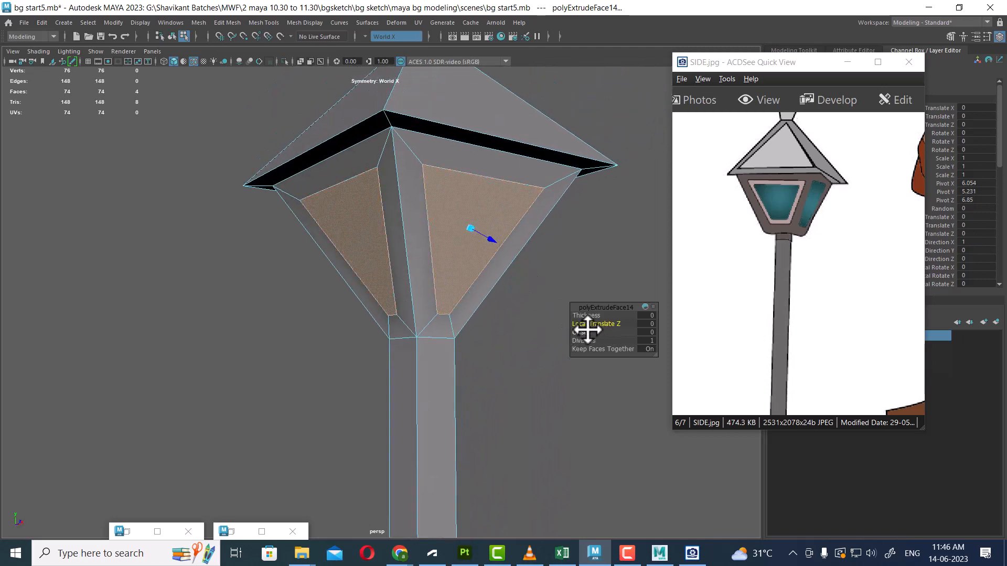
Set the panel extrusion's thickness to -0.03 to recess the lantern windows, and inspect the lamp from several sides
drag(589, 315, 587, 312)
key(ctrl+z)
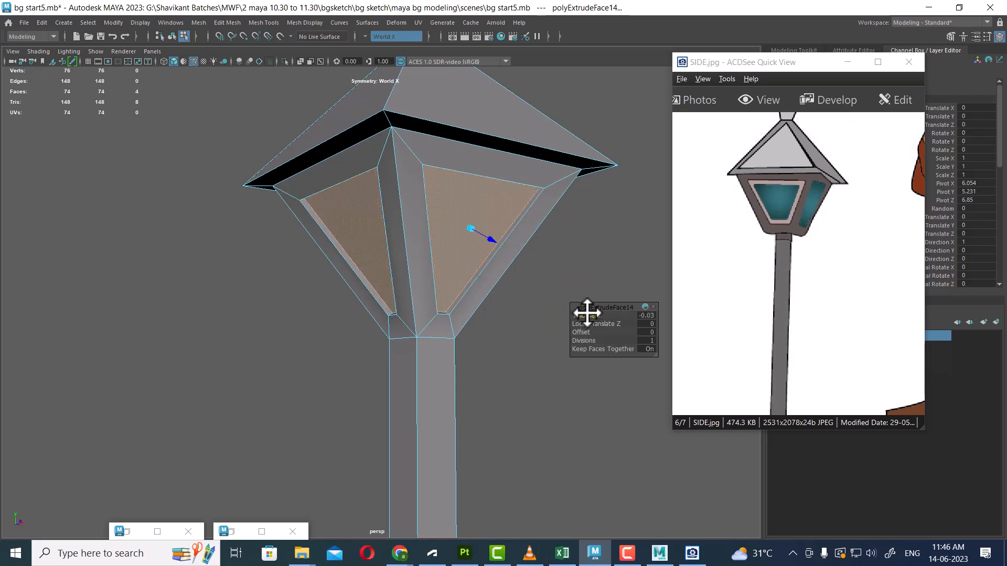
alt+right_drag(501, 269, 474, 278)
alt+drag(474, 278, 447, 333)
alt+right_drag(448, 332, 409, 273)
alt+middle_drag(409, 273, 364, 220)
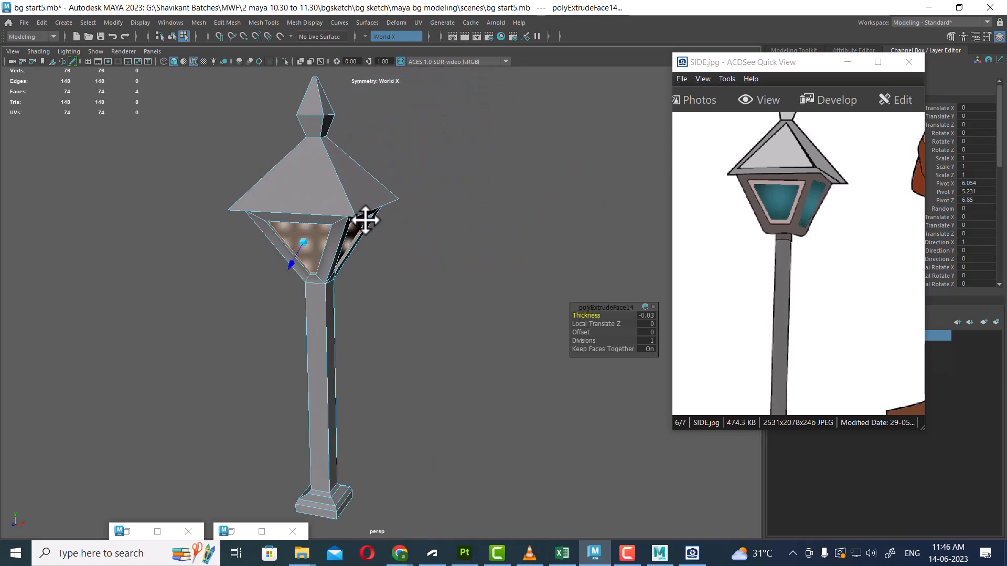
alt+drag(363, 221, 339, 236)
alt+right_drag(338, 236, 540, 225)
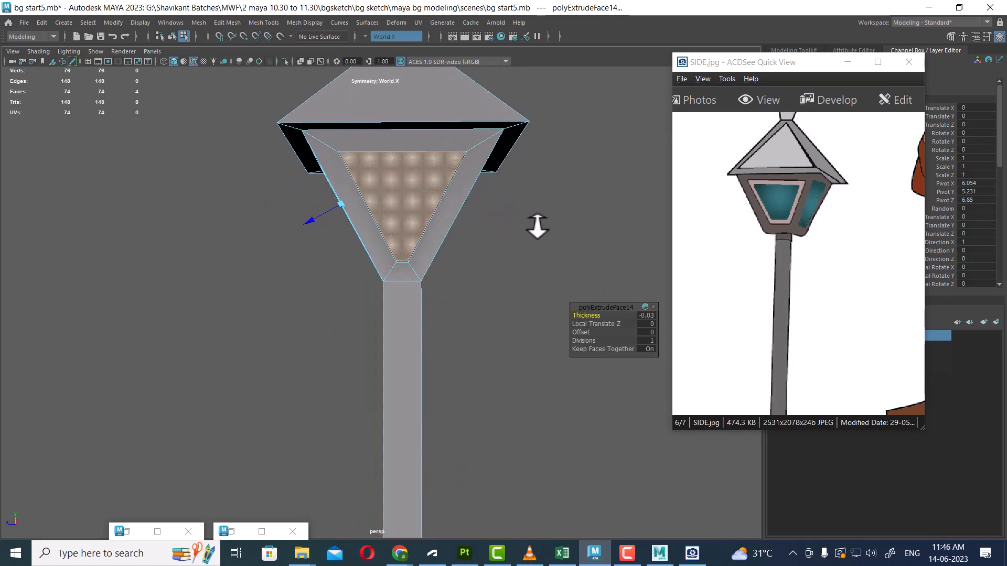
Extract the four recessed lantern panels as separate geometry and hide the rest of the lamp post
shift+right_click(525, 182)
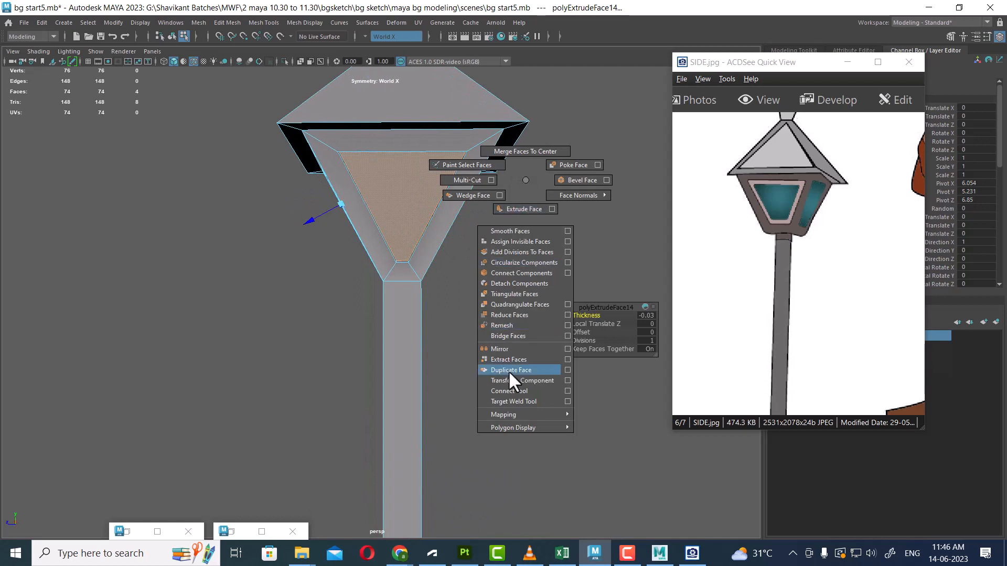
shift+right_drag(509, 371, 512, 358)
right_drag(449, 181, 486, 167)
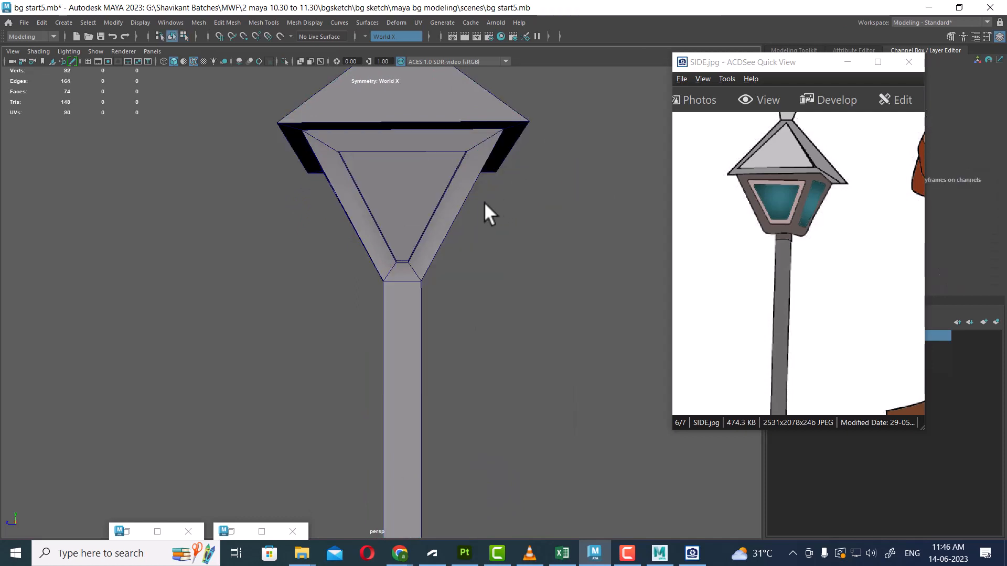
click(483, 202)
key(ctrl+h)
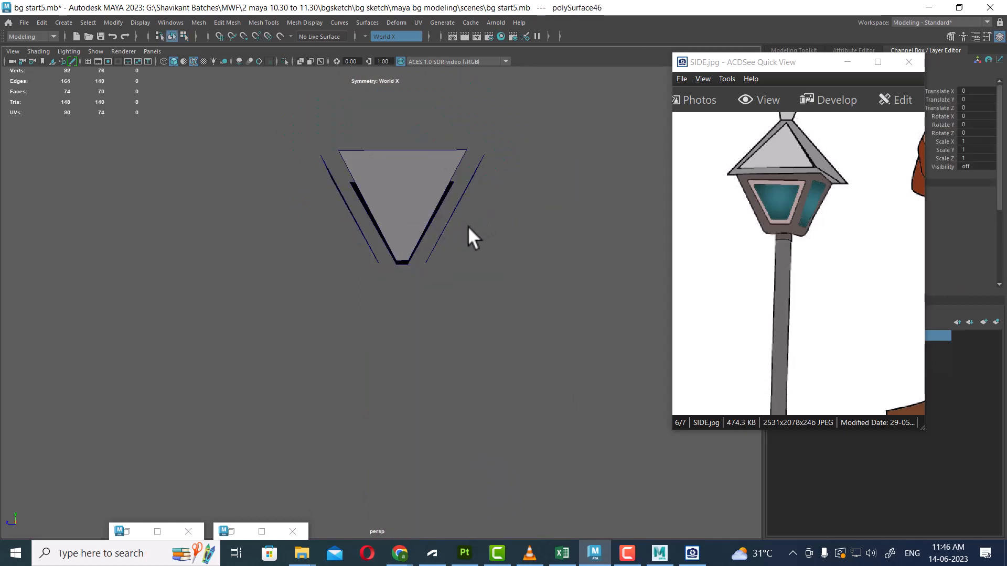
click(436, 188)
alt+drag(513, 181, 533, 203)
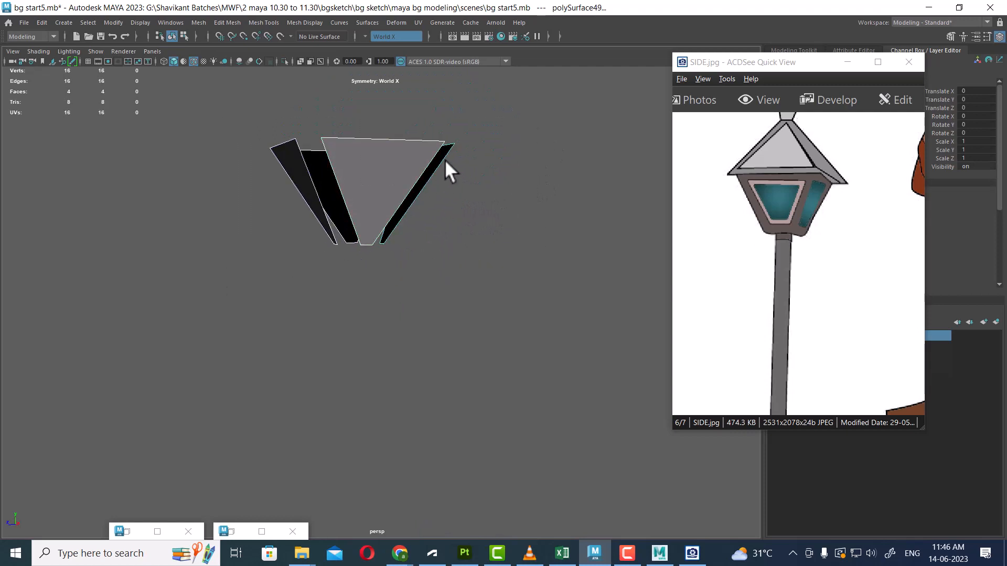
Extrude the four lantern panes with a Local Translate Z of -0.03 and reverse the normals of all their faces
right_drag(449, 169, 542, 109)
shift+right_click(364, 173)
click(363, 200)
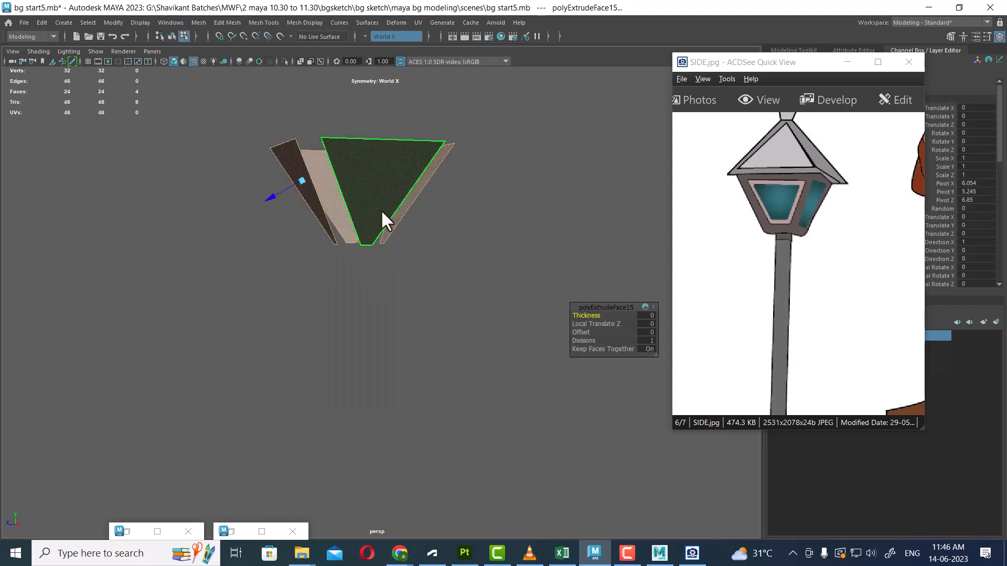
drag(596, 322, 594, 320)
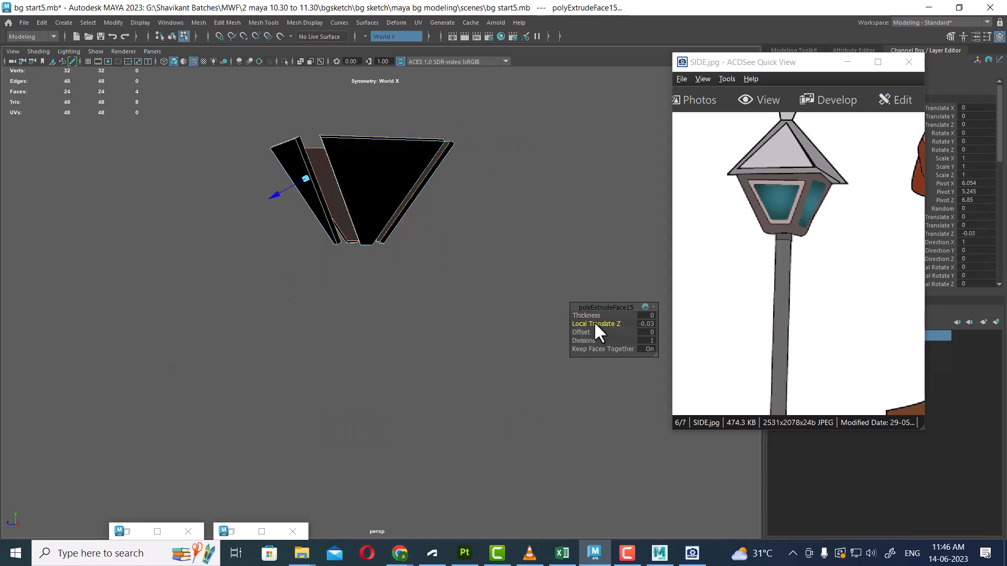
right_drag(385, 144, 388, 194)
shift+right_drag(360, 132, 464, 150)
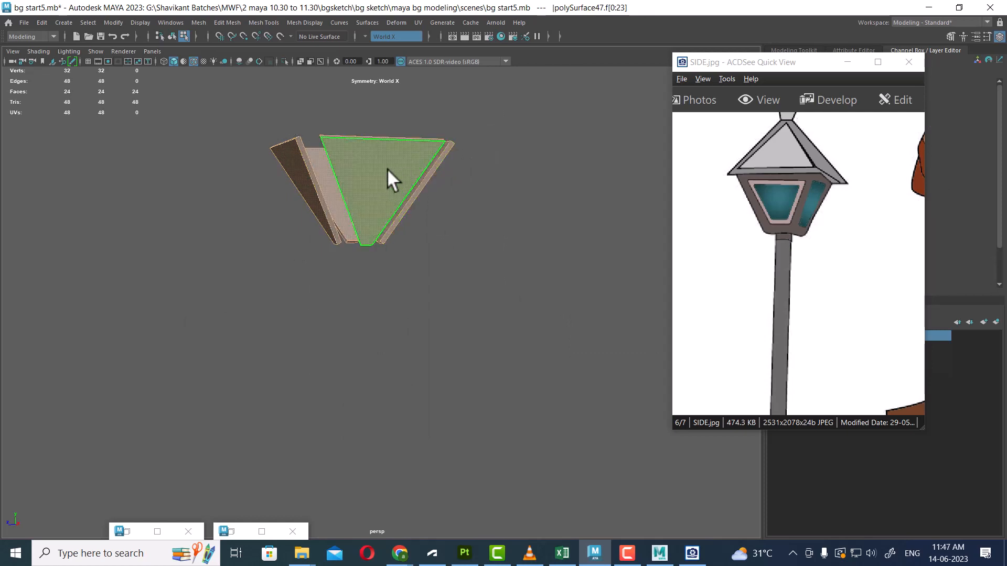
Return the panes to object mode and unhide the lamp post around them
right_drag(386, 168, 441, 136)
click(471, 110)
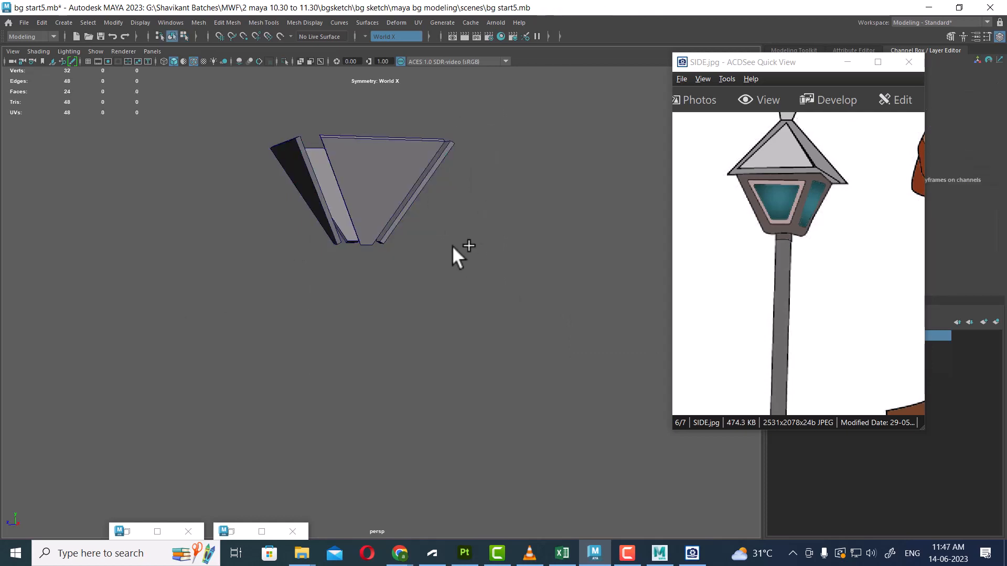
key(ctrl+shift+h)
click(376, 187)
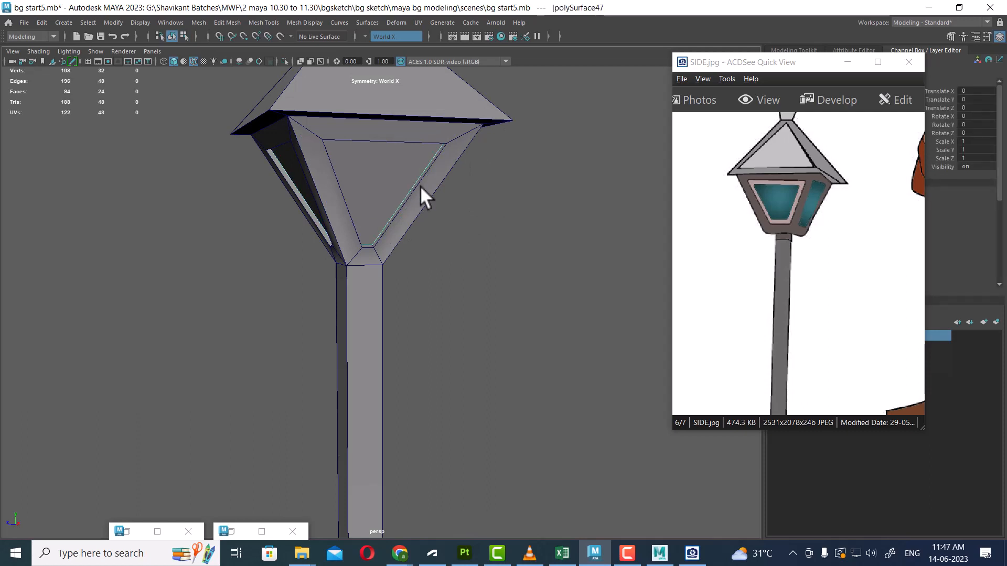
shift+right_drag(500, 161, 498, 385)
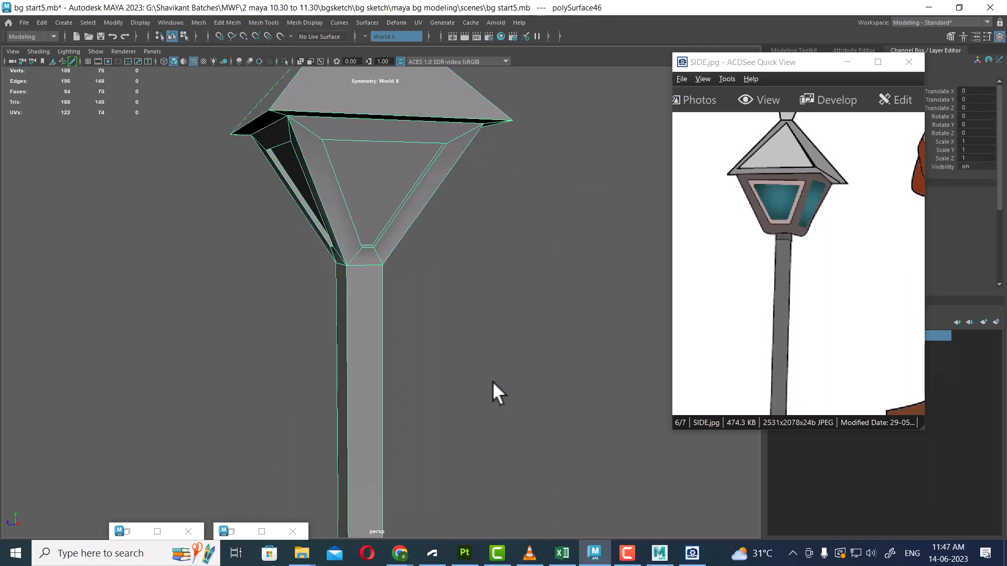
Extrude the lamp roof's four sloped faces with an offset of 0.05 and Keep Faces Together off to inset each panel
key(f)
scroll(412, 332, up, 1)
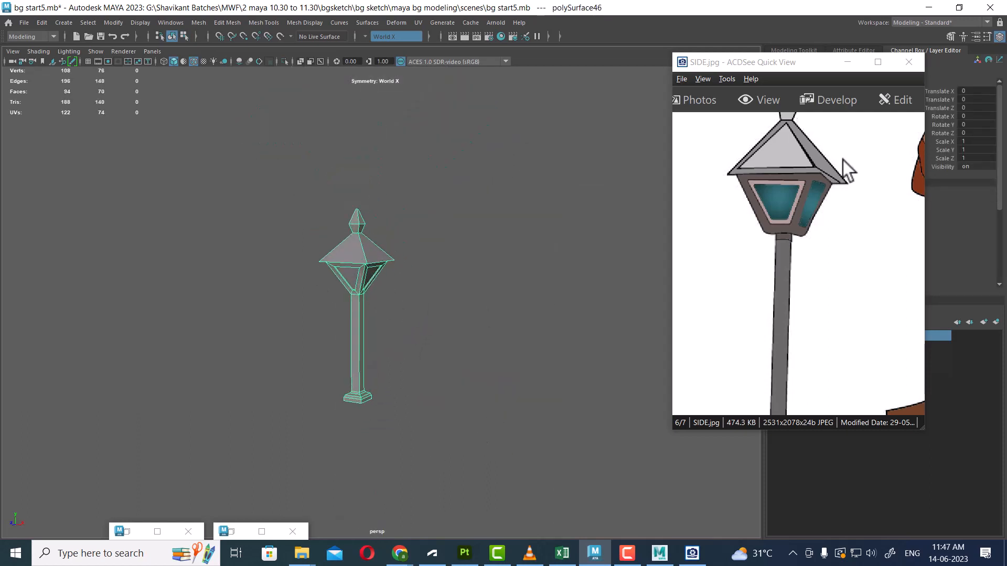
drag(807, 181, 825, 228)
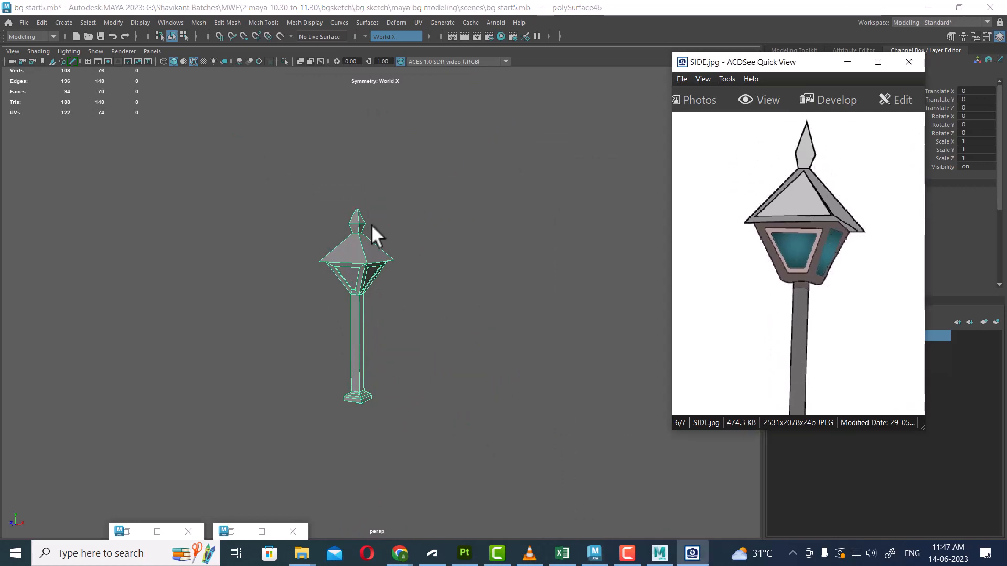
scroll(367, 231, up, 4)
right_drag(478, 229, 477, 255)
click(410, 242)
alt+drag(495, 259, 464, 274)
scroll(464, 274, up, 1)
shift+click(481, 239)
alt+drag(517, 249, 361, 269)
shift+click(387, 267)
shift+right_drag(517, 181, 523, 217)
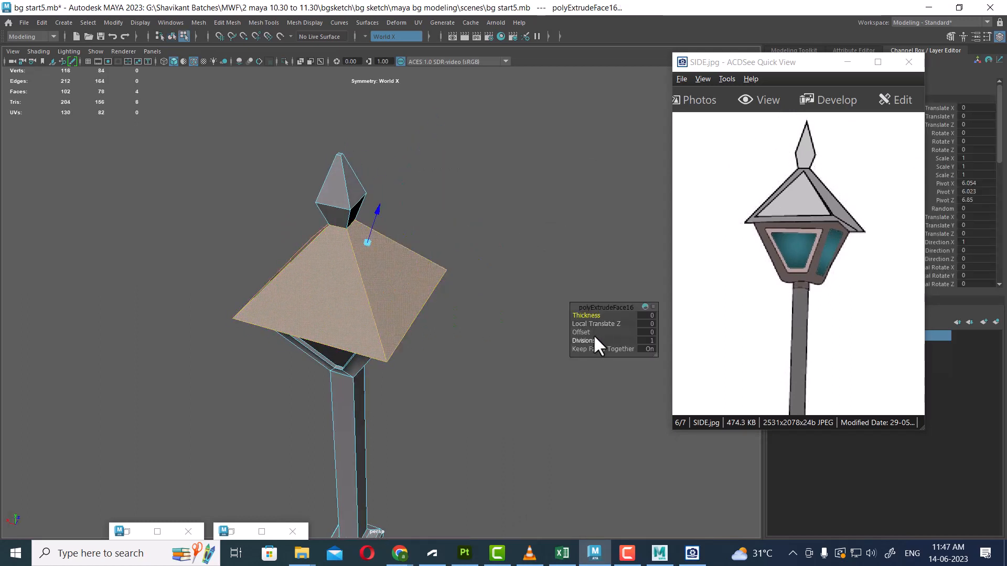
drag(582, 332, 584, 330)
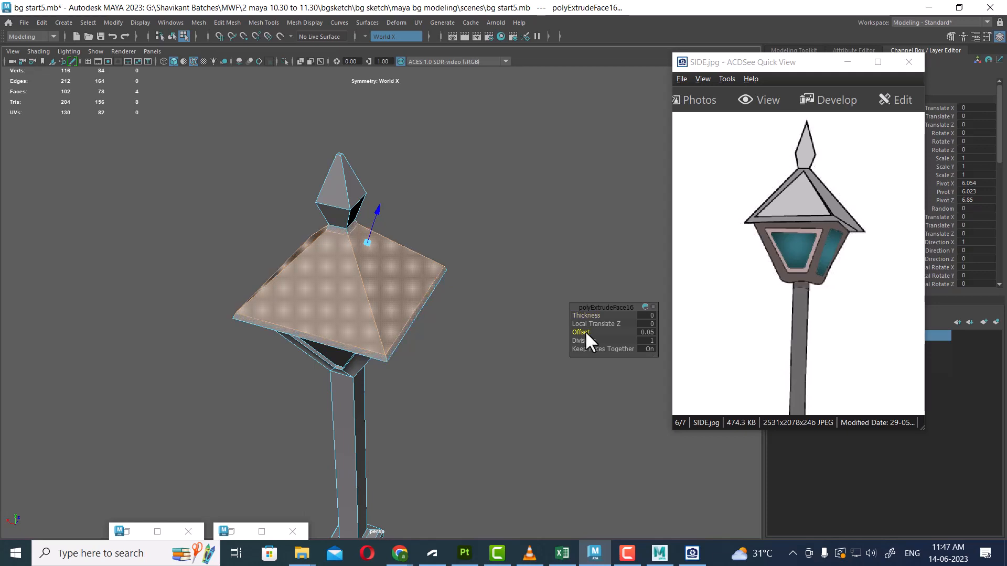
click(623, 349)
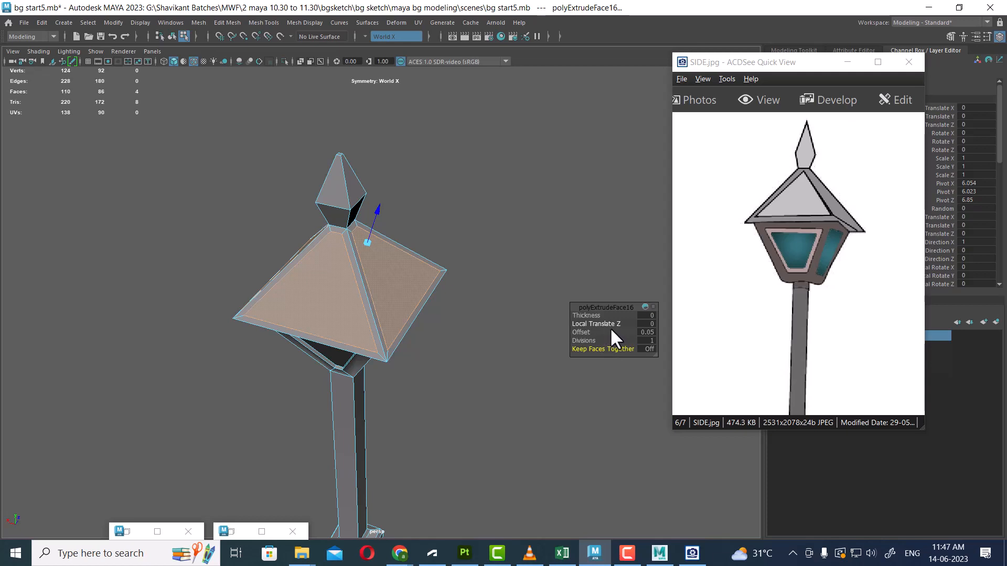
alt+drag(441, 330, 429, 263)
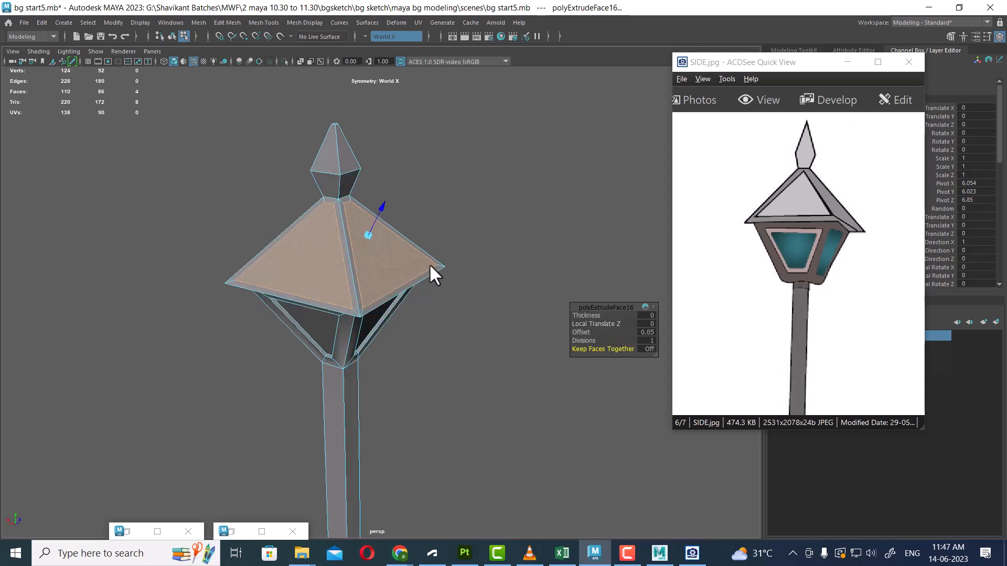
Extrude the four inset roof panels with a negative thickness to recess them, and return to object mode
alt+right_drag(429, 263, 457, 294)
shift+right_drag(480, 171, 480, 198)
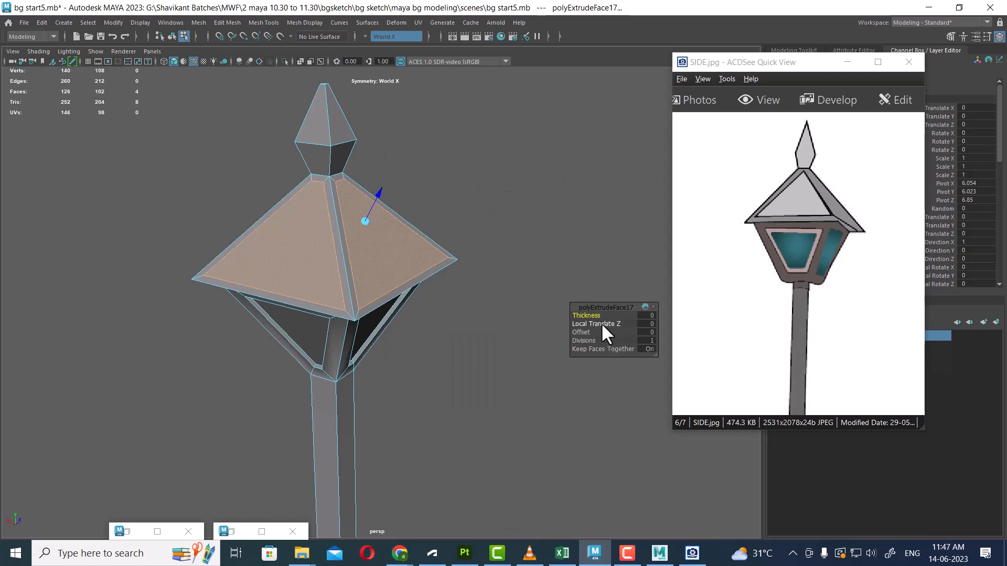
drag(584, 316, 581, 316)
right_drag(345, 217, 401, 180)
click(451, 178)
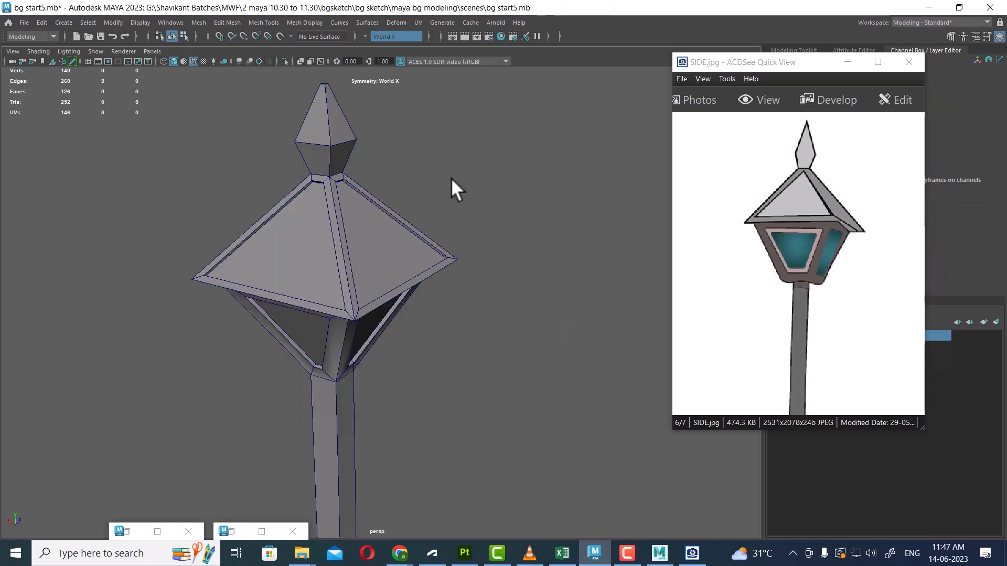
Compare the whole lamp post, including its pole and base, with the side and front reference images
alt+right_drag(441, 341, 396, 335)
alt+drag(396, 336, 463, 354)
drag(789, 284, 744, 137)
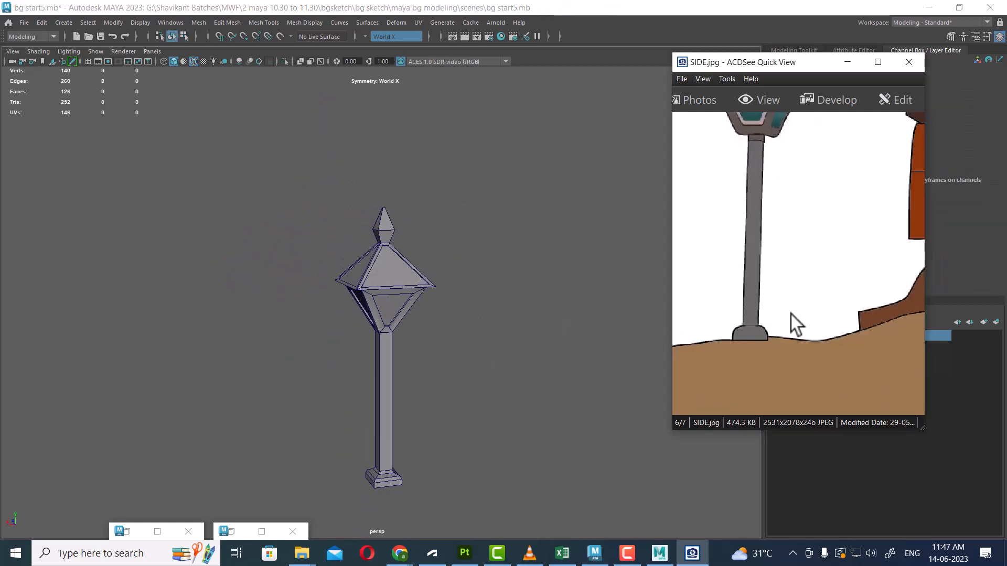
alt+right_drag(496, 426, 495, 215)
drag(515, 181, 249, 534)
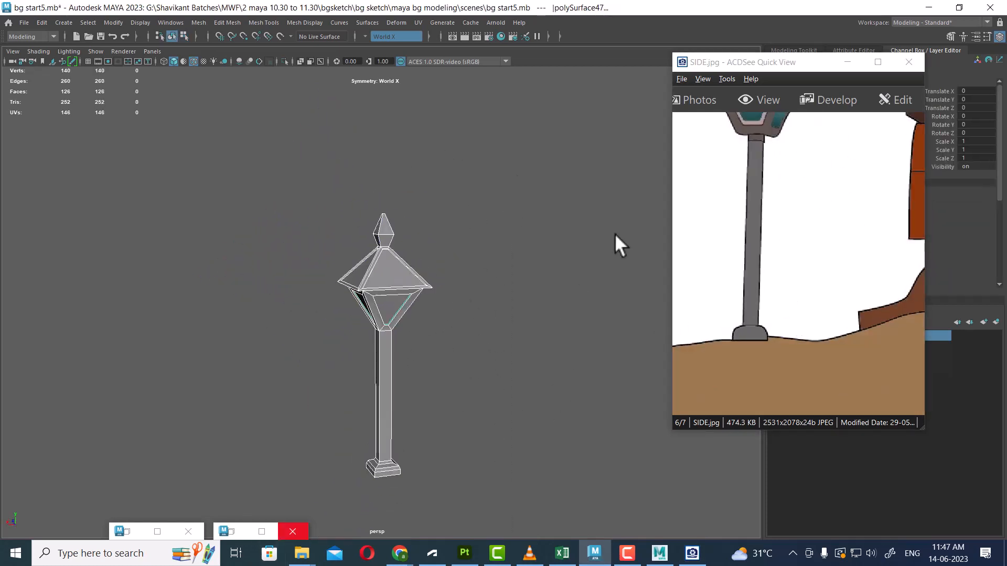
click(467, 242)
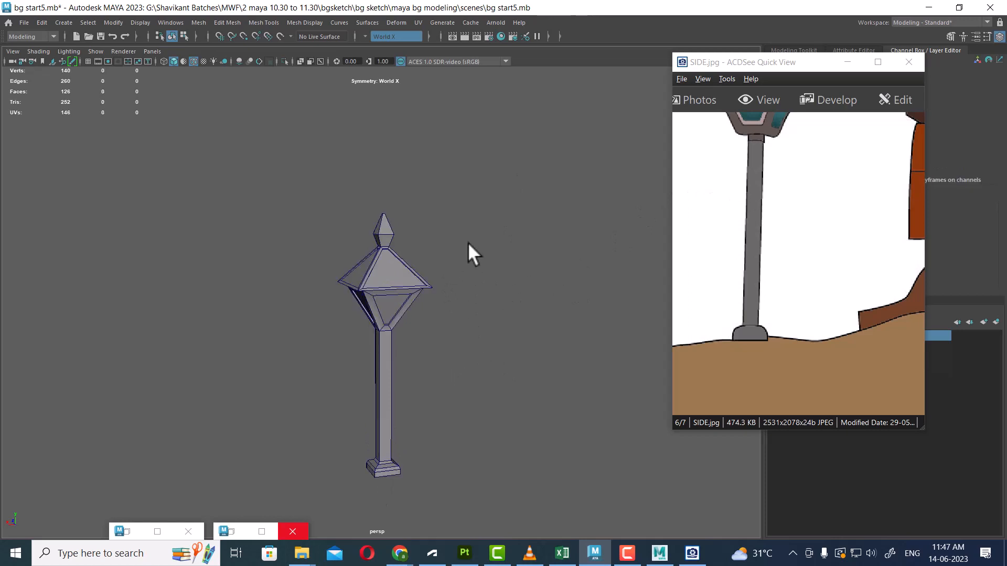
drag(470, 222, 256, 482)
right_drag(438, 260, 468, 225)
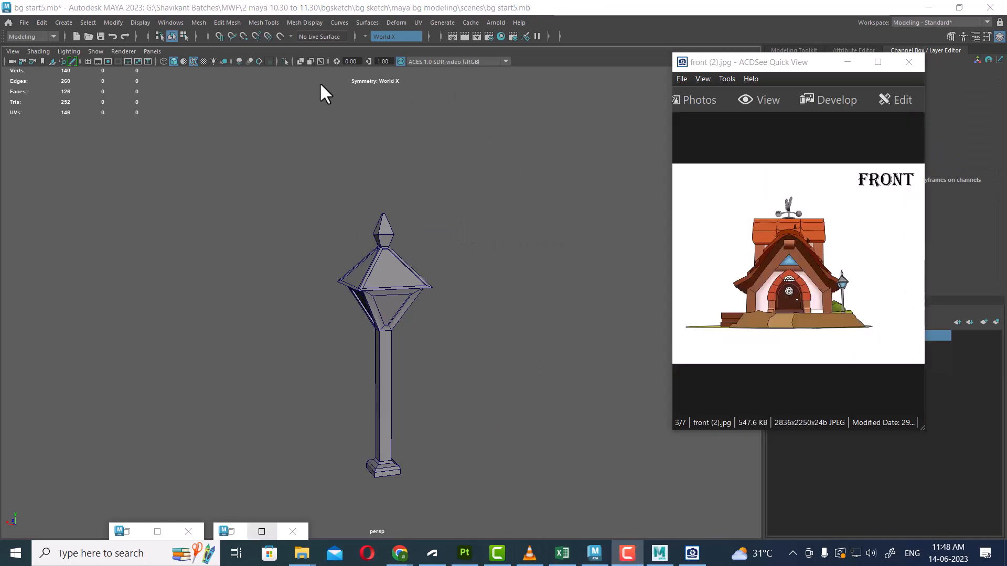
Select all the lamp post parts, put the reference image away, and show all hidden objects in the scene
drag(512, 159, 240, 528)
scroll(490, 343, down, 4)
alt+drag(468, 341, 495, 343)
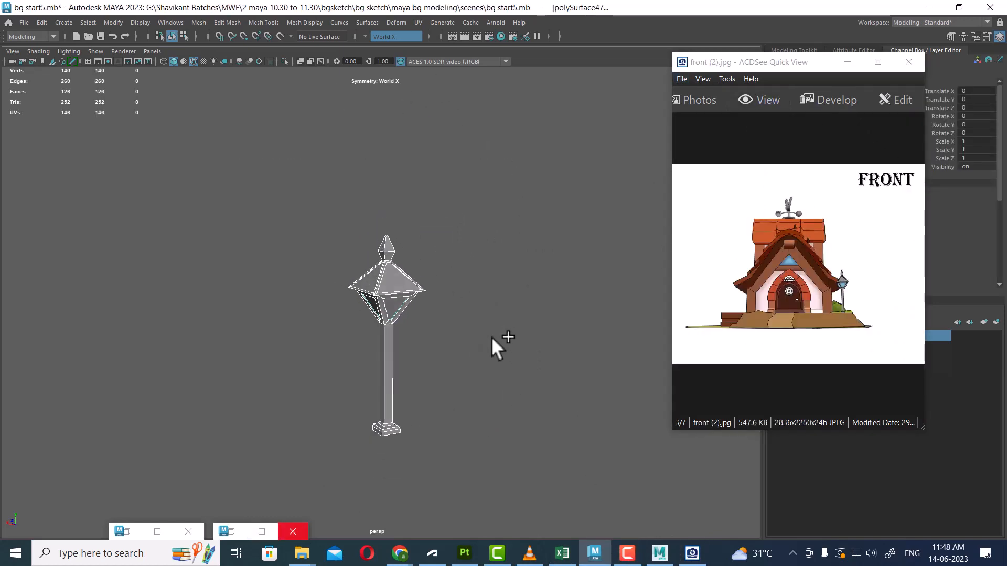
click(861, 61)
click(140, 22)
mouse_move(162, 91)
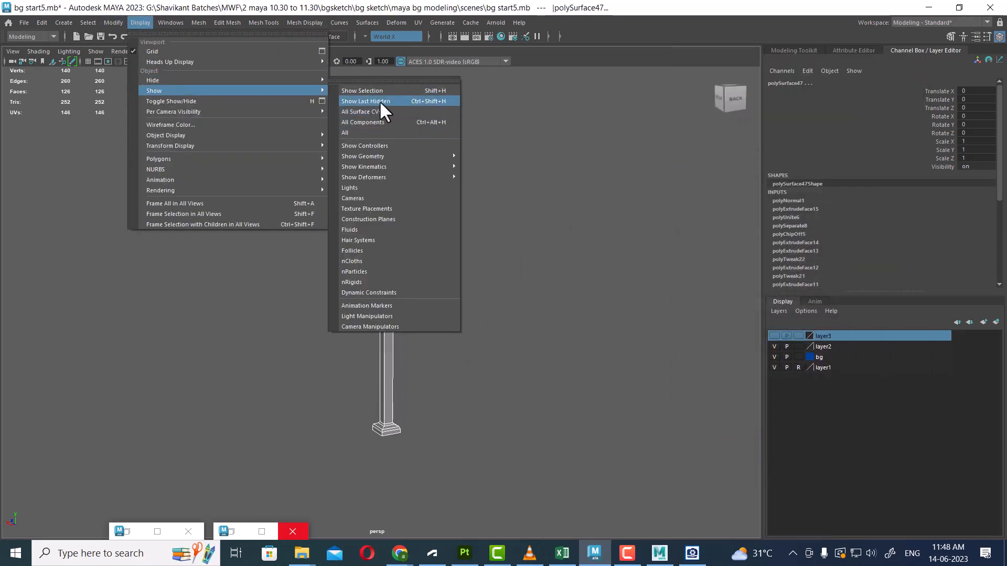
click(365, 133)
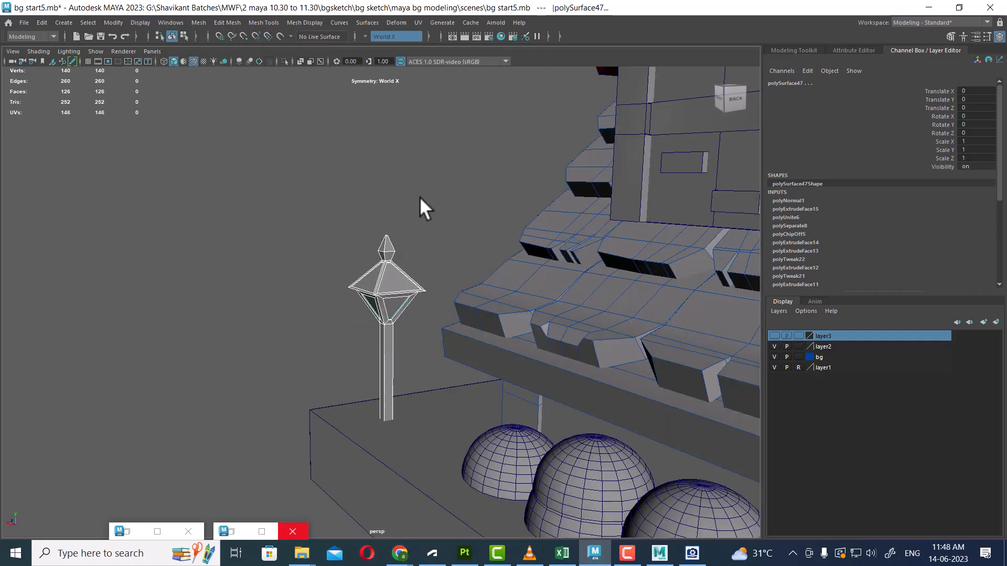
Group the selected lamp post parts and center the group's pivot
alt+drag(622, 367, 459, 413)
key(ctrl+g)
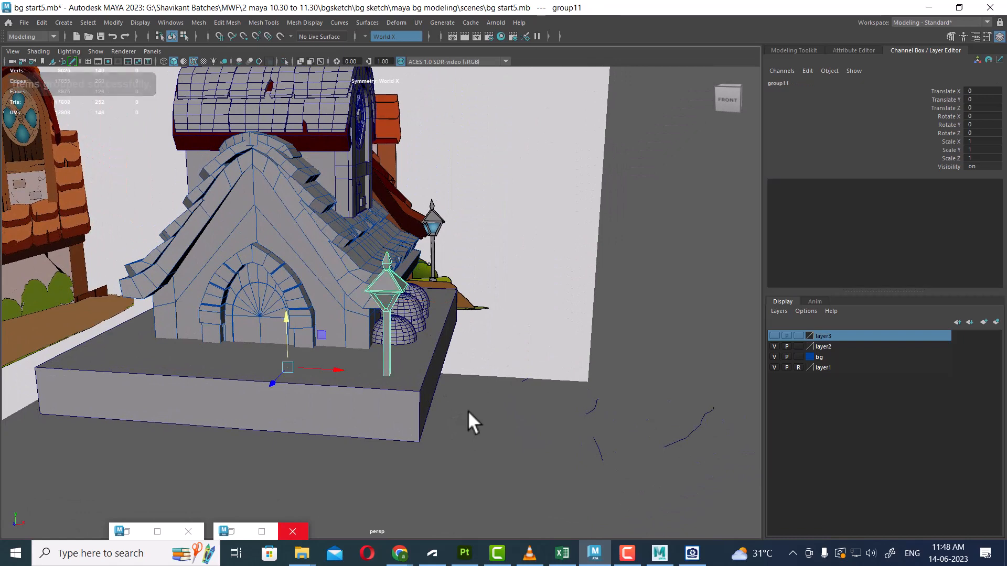
click(114, 22)
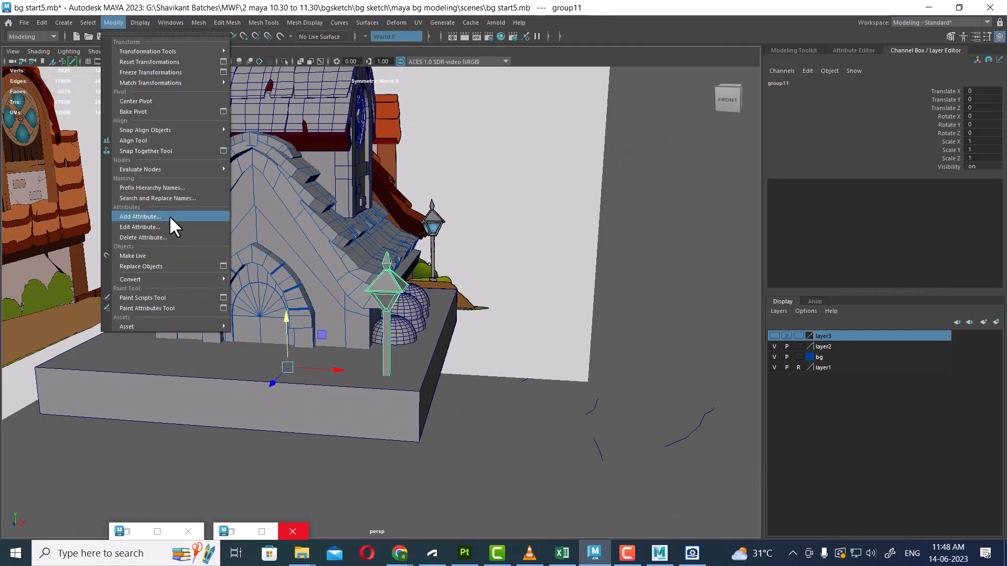
click(155, 101)
alt+drag(297, 248, 483, 410)
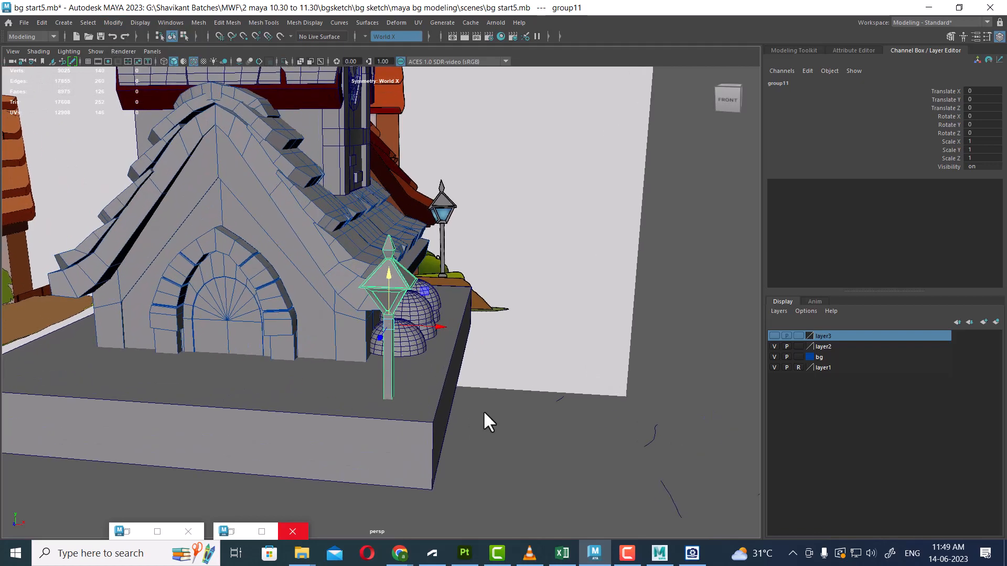
Hide every object except the selected lamp post group
key(alt+h)
alt+middle_drag(381, 373, 348, 254)
alt+right_drag(348, 253, 412, 410)
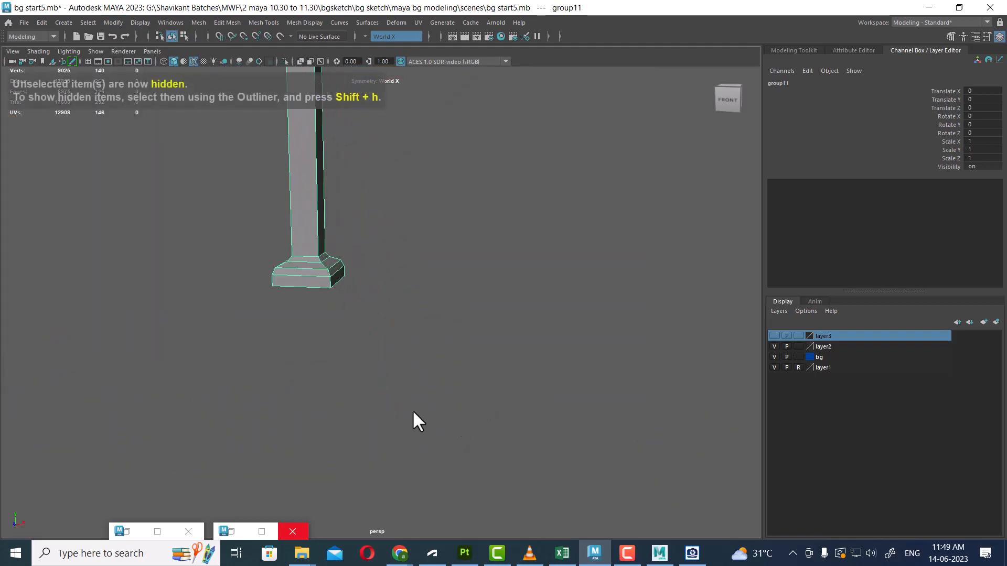
Poke the bottom face of the lamp post's base and pull its center point downward to a Local Translate Z of about 0.345
alt+drag(308, 311, 357, 339)
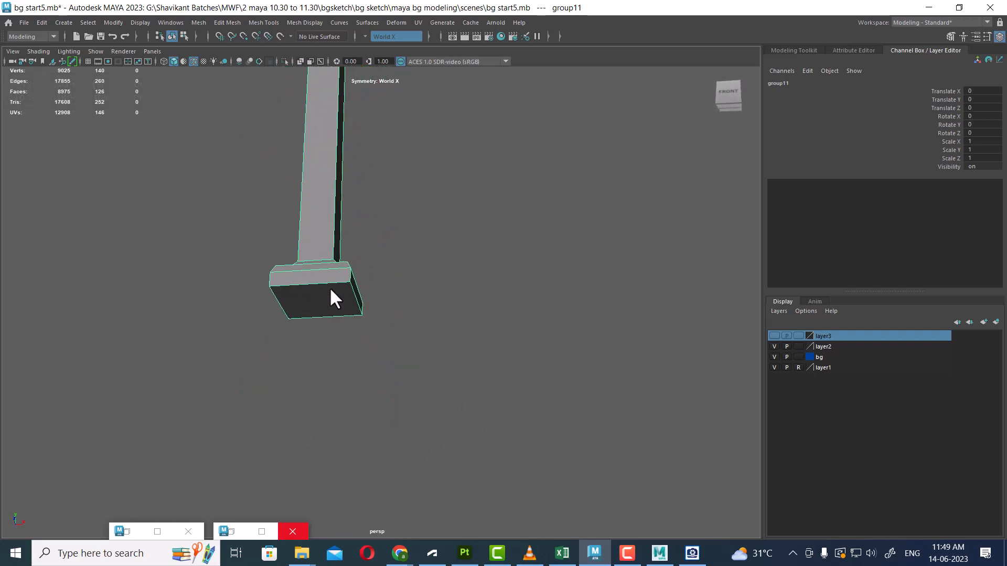
click(323, 306)
right_drag(320, 256, 322, 275)
click(304, 308)
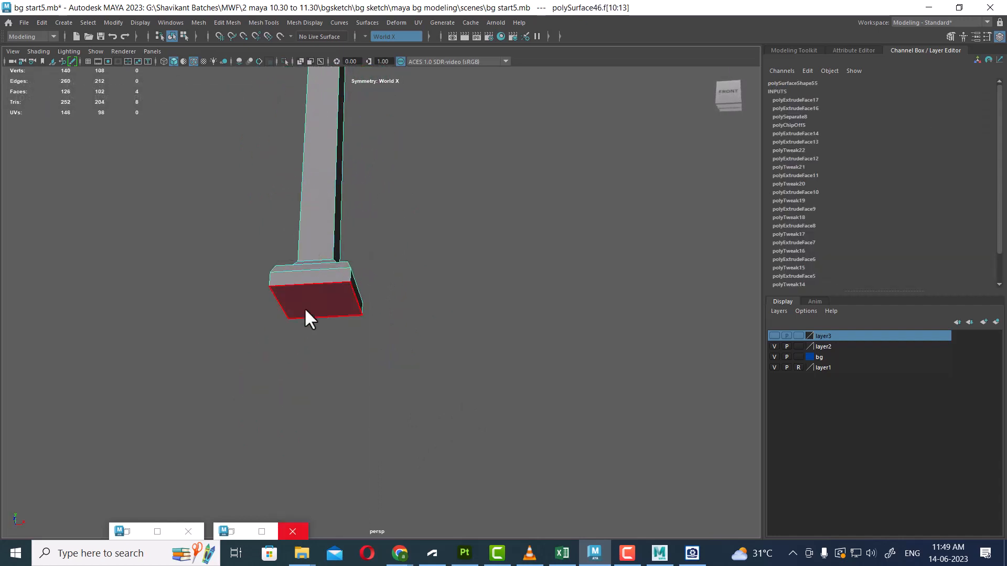
click(304, 307)
shift+right_click(438, 213)
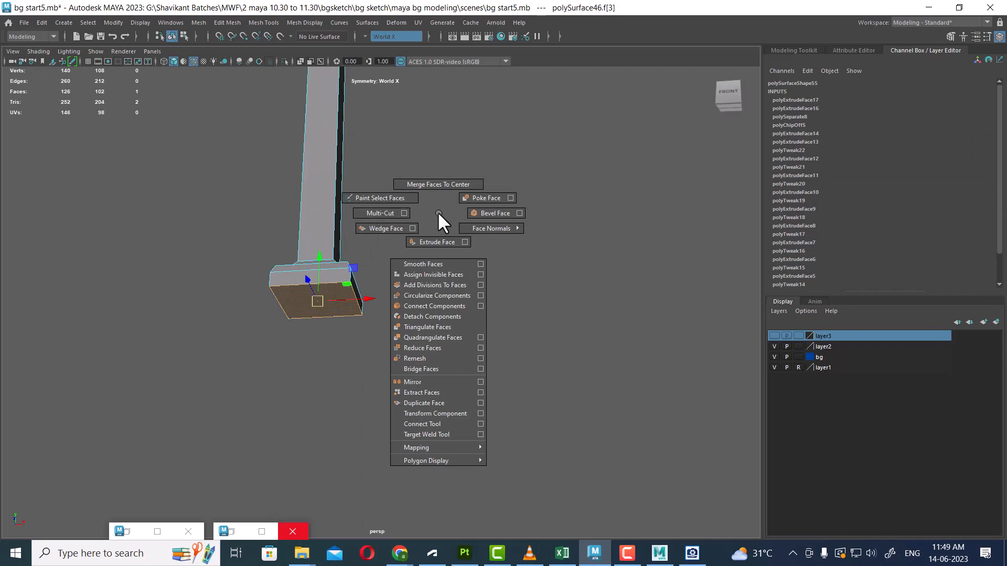
click(473, 201)
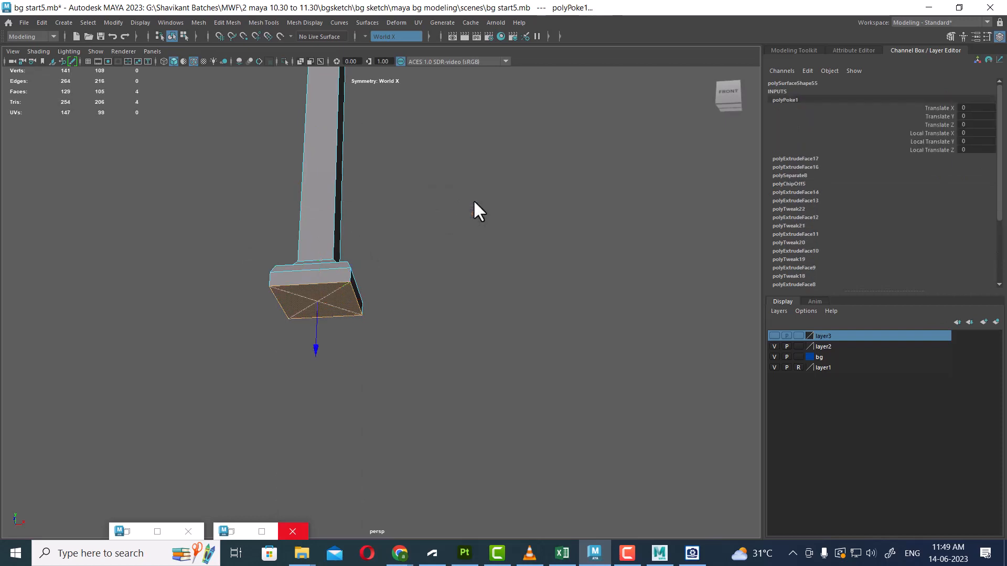
scroll(312, 361, up, 2)
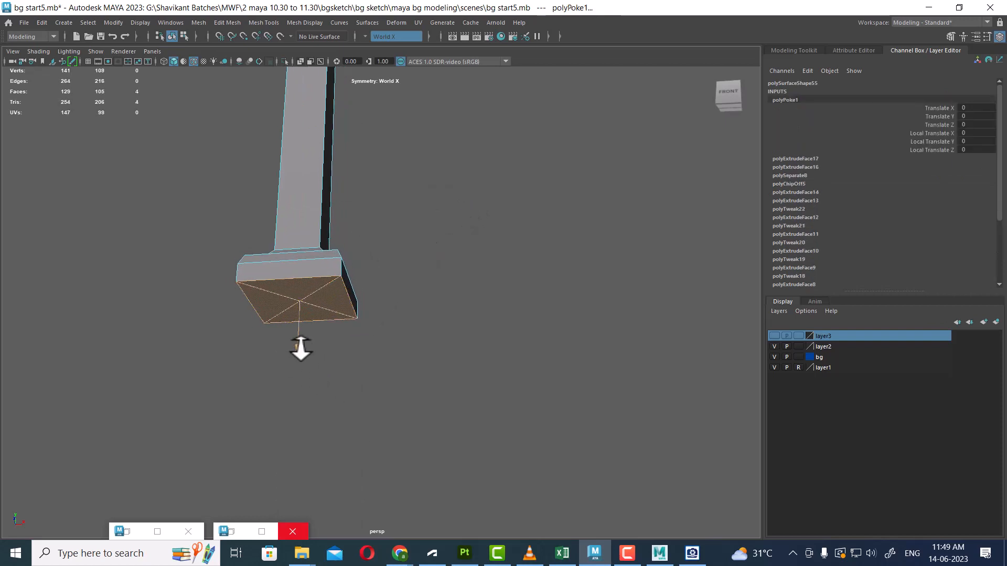
drag(299, 357, 296, 414)
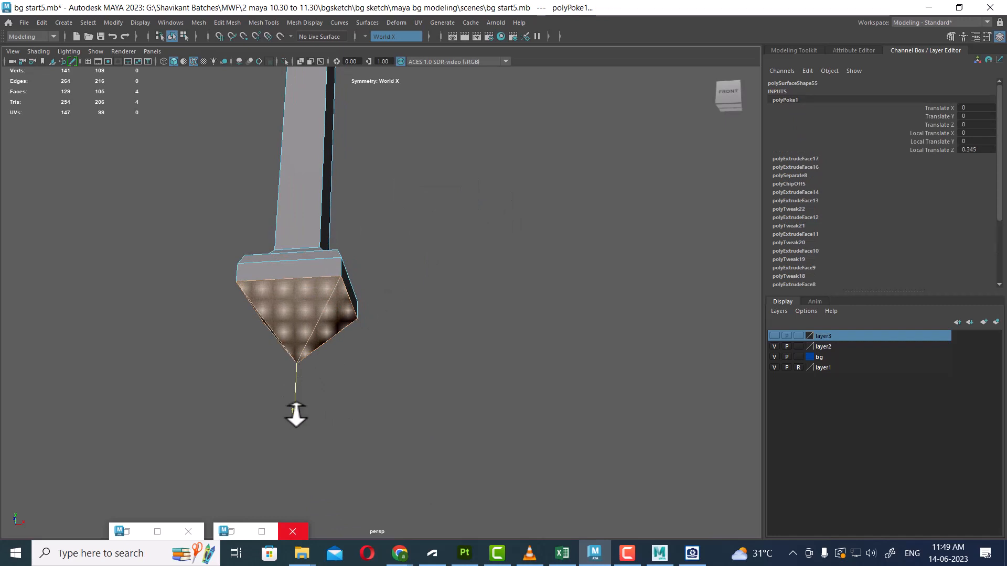
Undo the downward pull of the poked center point on the lamp post's base and return to object selection
key(ctrl+z)
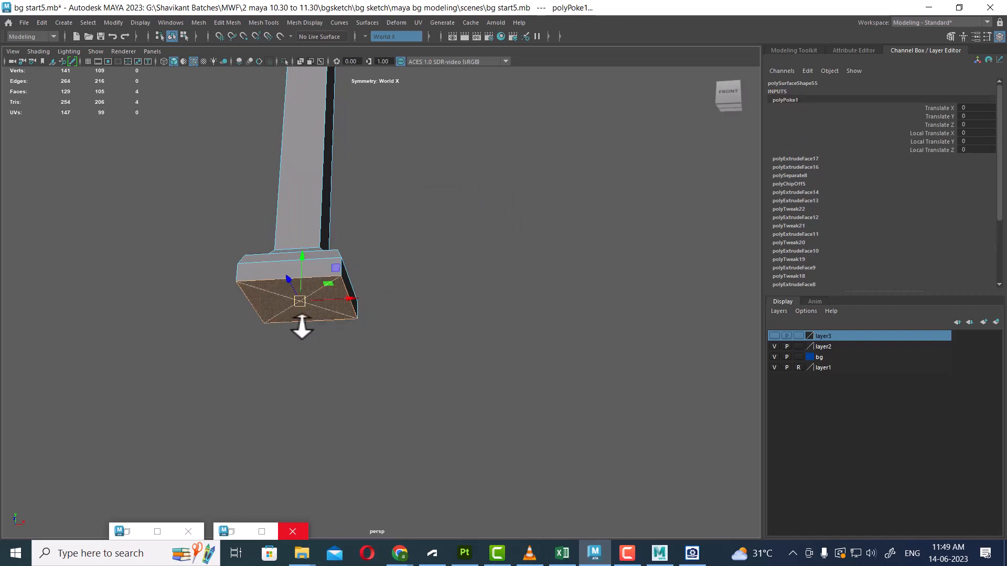
right_drag(312, 265, 491, 186)
click(346, 317)
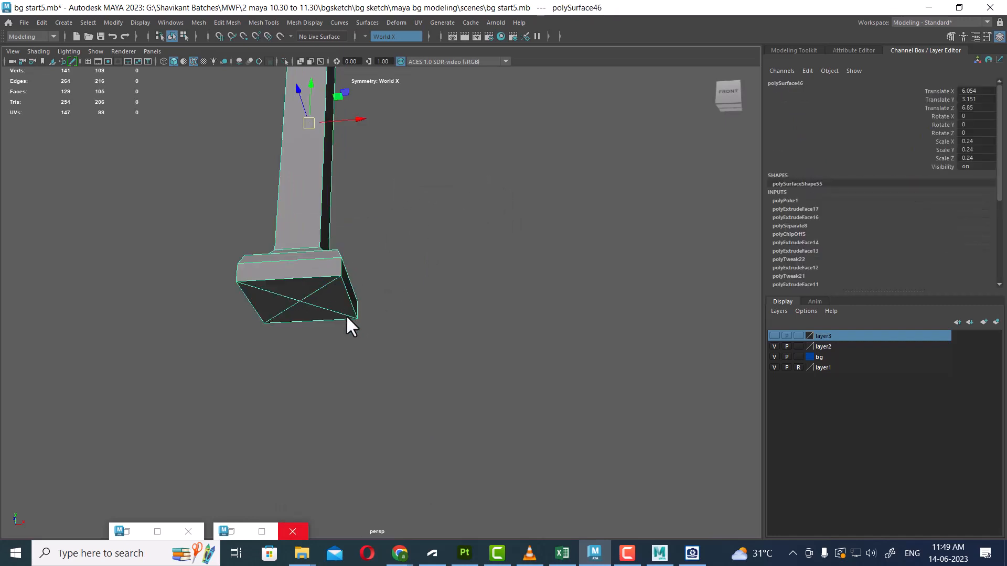
Select the whole lamp post group and snap its pivot to the center vertex of the base's bottom face
key(Up)
key(f)
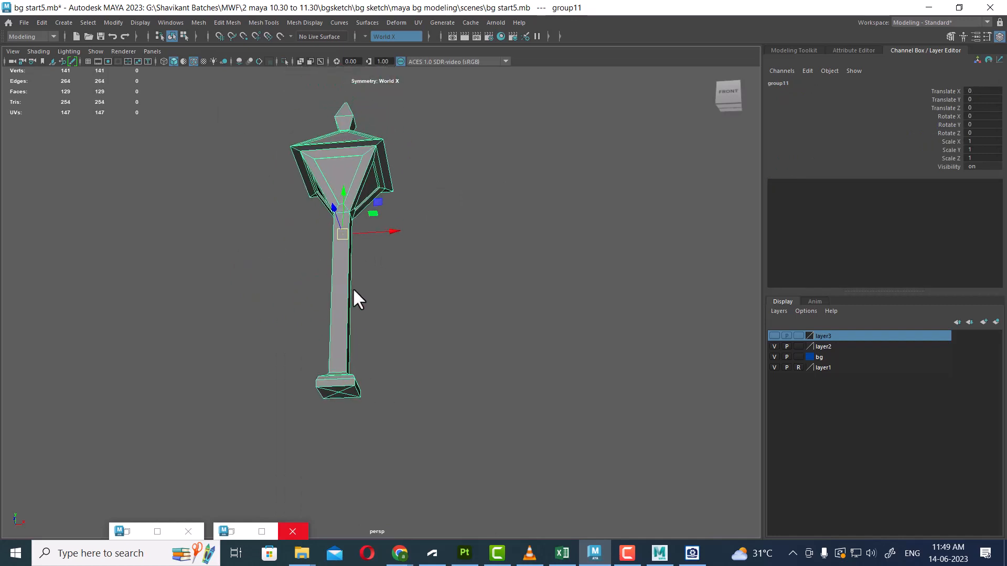
alt+middle_drag(352, 288, 347, 195)
scroll(356, 215, up, 2)
alt+drag(365, 311, 345, 350)
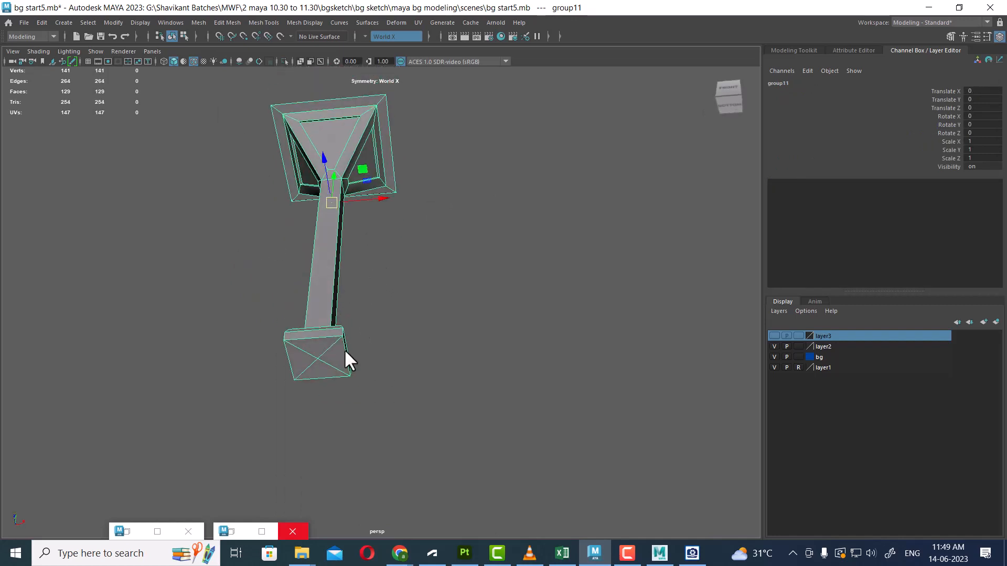
key(d)
key(v)
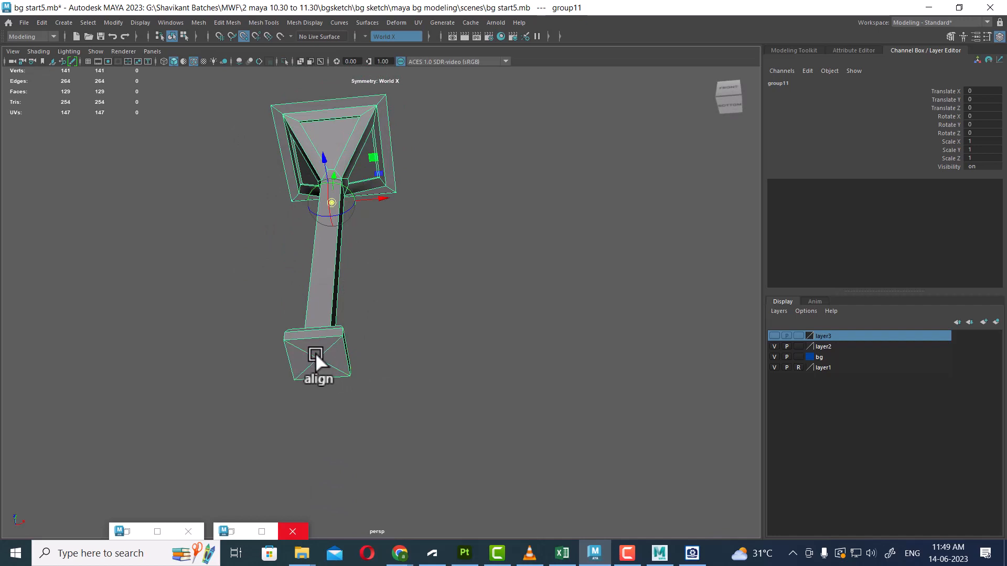
middle_drag(315, 353, 316, 361)
alt+drag(451, 321, 464, 295)
scroll(465, 296, down, 1)
alt+middle_drag(484, 370, 468, 431)
scroll(465, 403, down, 2)
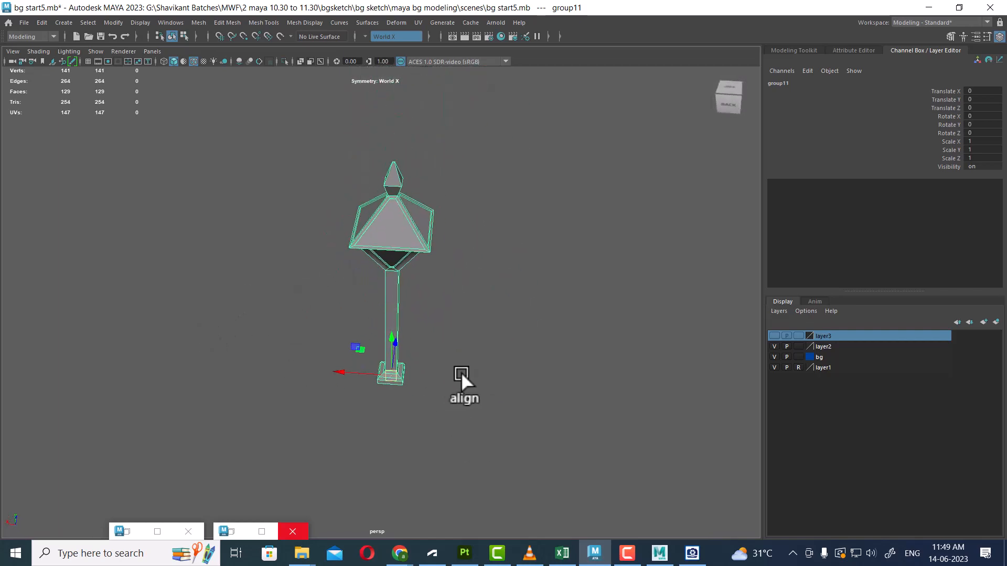
Bring back the hidden scene objects and show the lamp post with the house in the four-view layout
key(shift+i)
key(space)
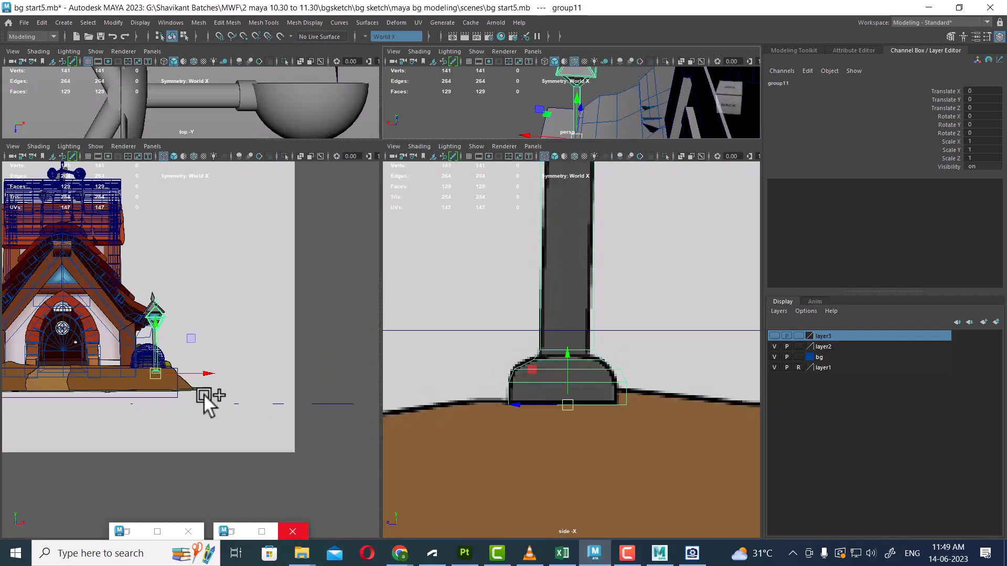
scroll(519, 378, down, 10)
scroll(577, 373, up, 1)
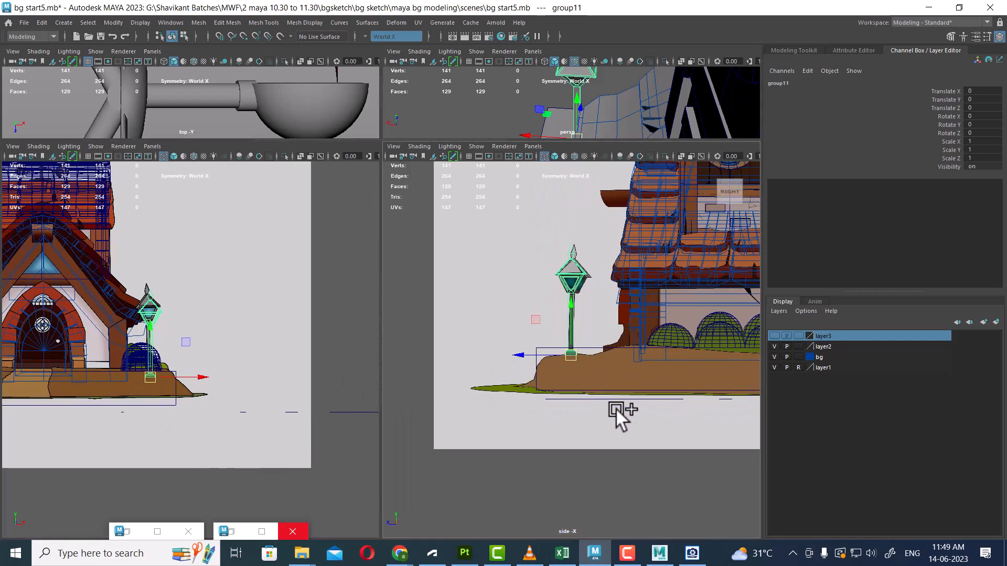
alt+middle_drag(616, 408, 604, 420)
scroll(571, 408, up, 3)
scroll(159, 371, up, 3)
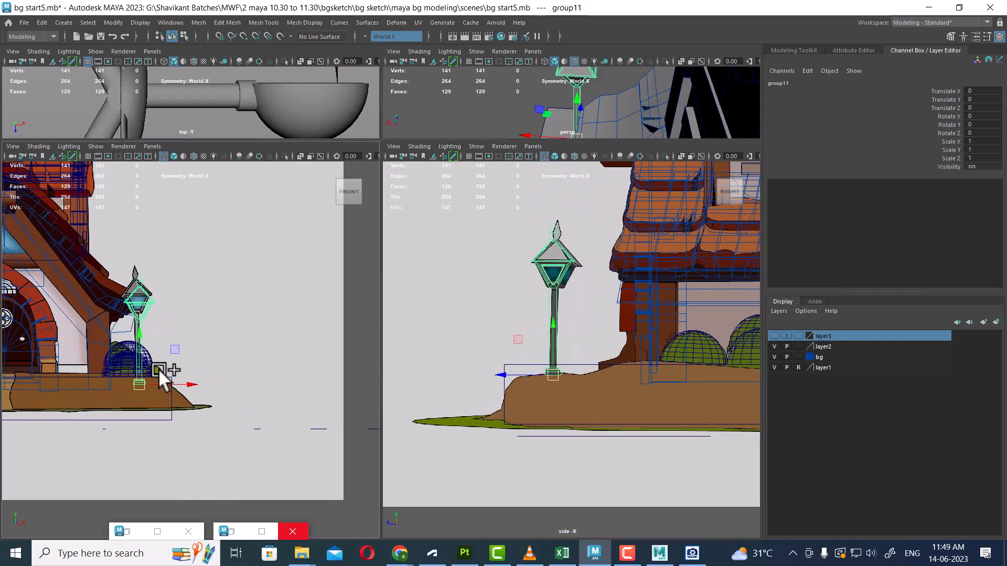
alt+middle_drag(168, 401, 251, 361)
scroll(252, 363, up, 3)
Select the ground base cube and set its width, height and depth subdivisions to 17
click(259, 375)
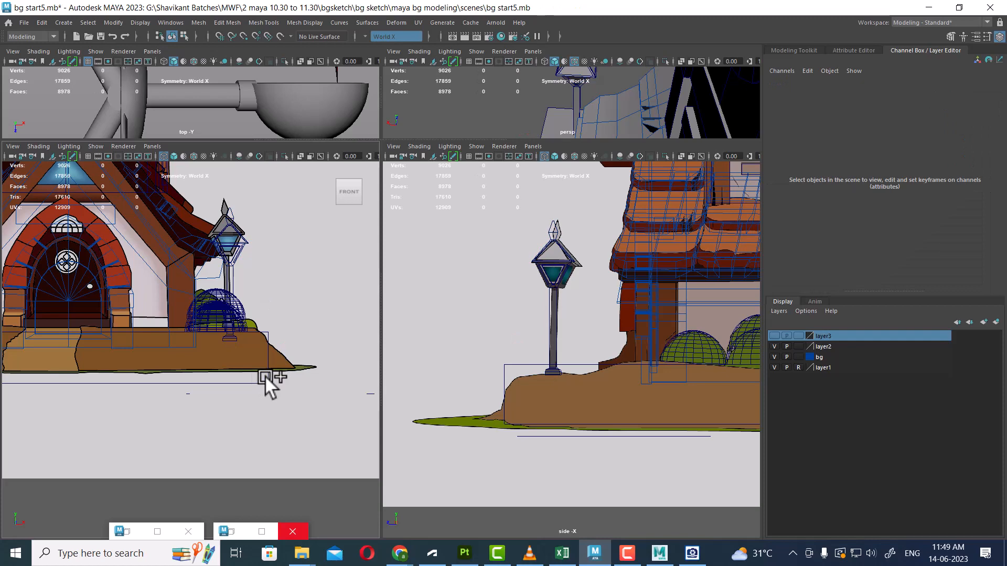
drag(244, 396, 246, 397)
key(f)
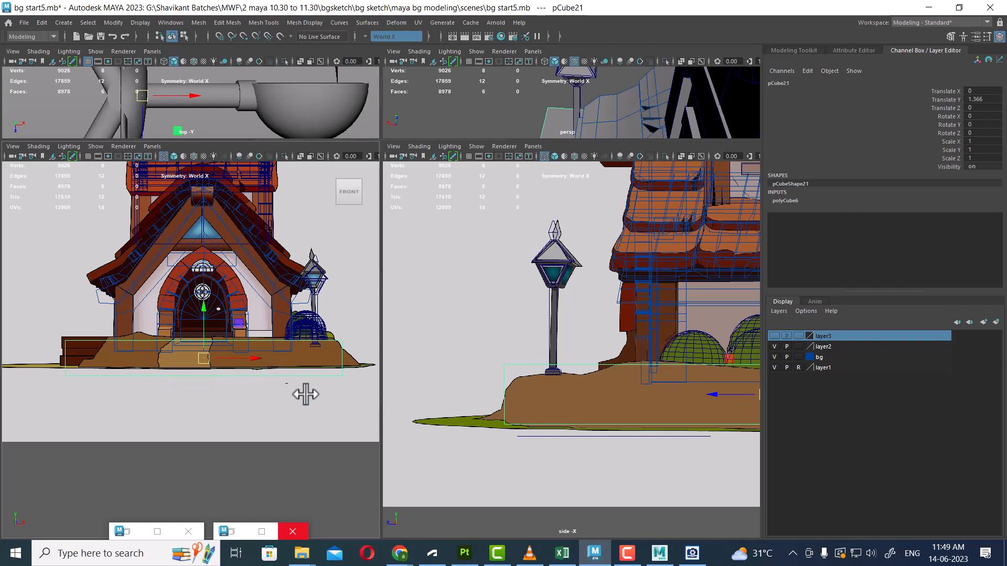
click(786, 200)
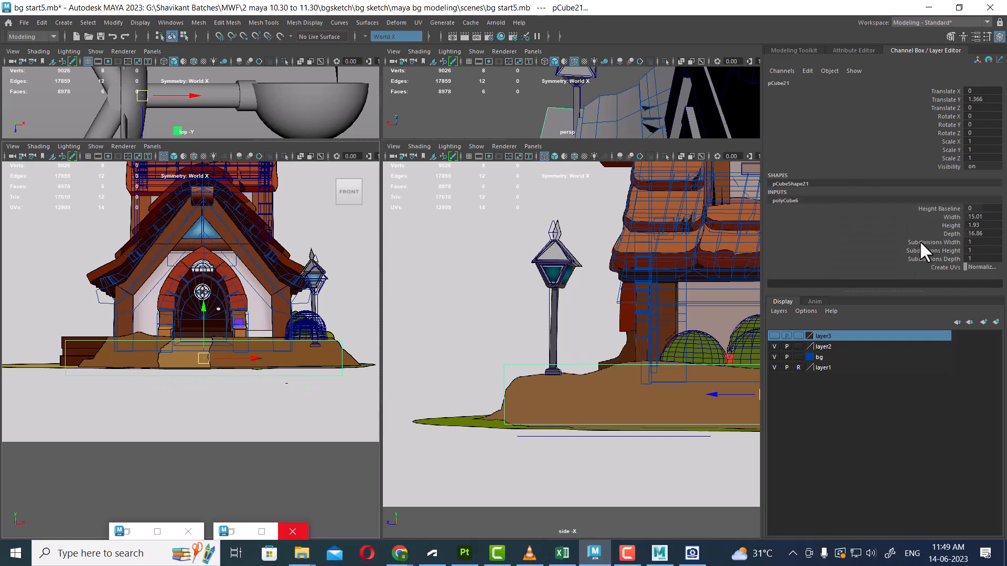
drag(920, 242, 919, 253)
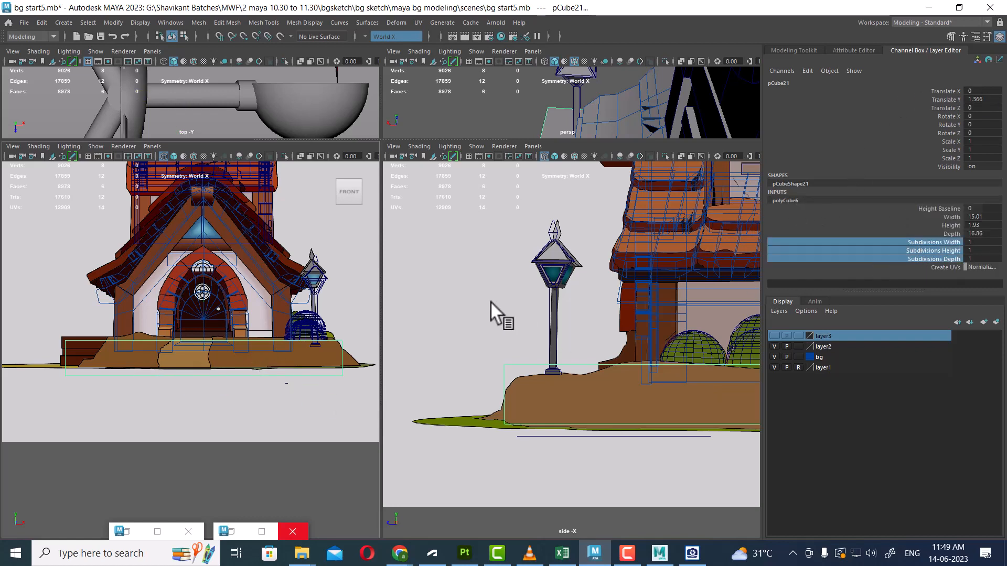
middle_drag(490, 301, 575, 284)
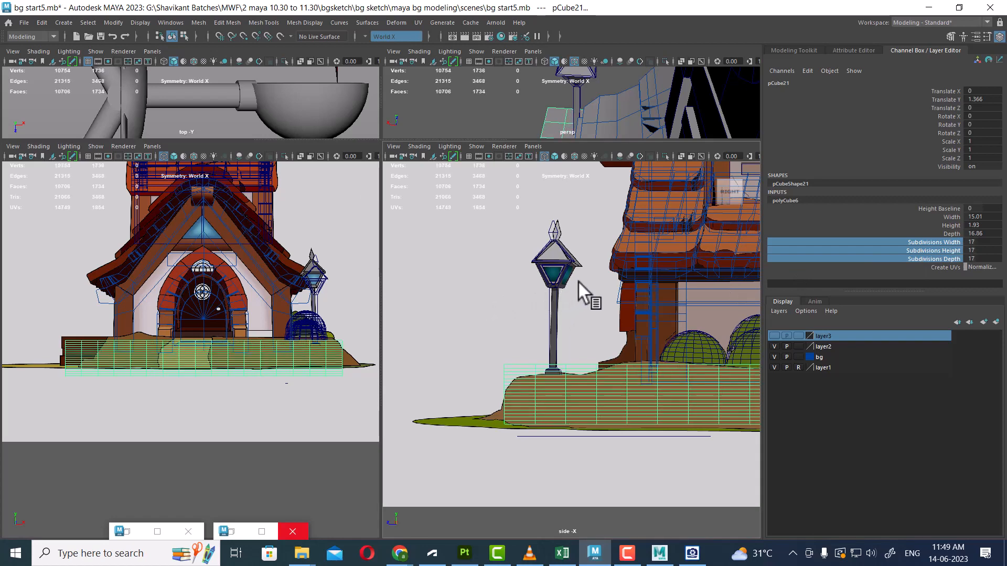
alt+right_drag(578, 281, 550, 291)
alt+middle_drag(549, 291, 460, 292)
alt+right_drag(461, 292, 568, 303)
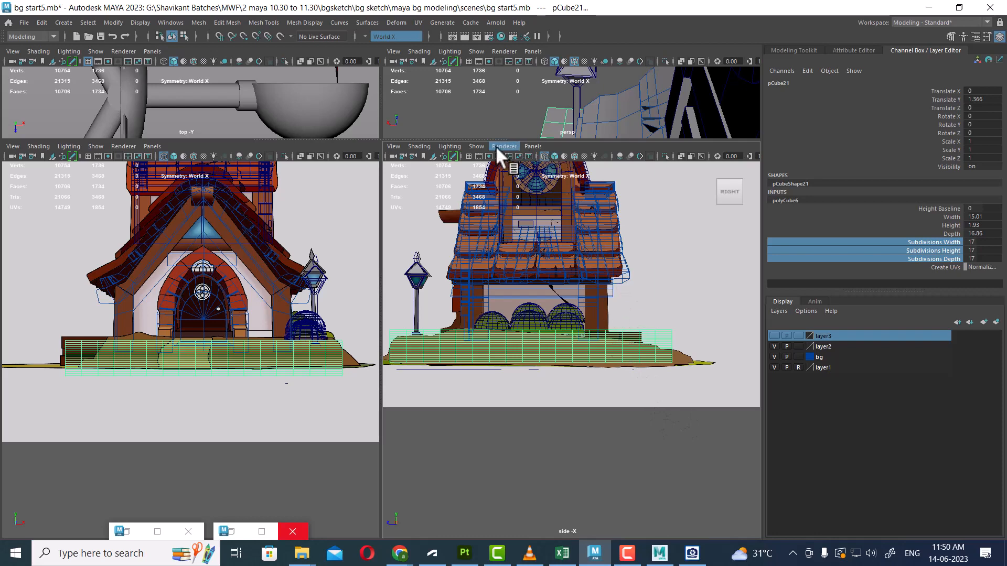
Enlarge the perspective view and activate the Sculpt Tool on the subdivided ground base
drag(429, 139, 446, 247)
scroll(582, 177, down, 10)
scroll(629, 176, up, 3)
alt+drag(588, 193, 658, 171)
scroll(611, 194, up, 3)
alt+drag(611, 193, 629, 204)
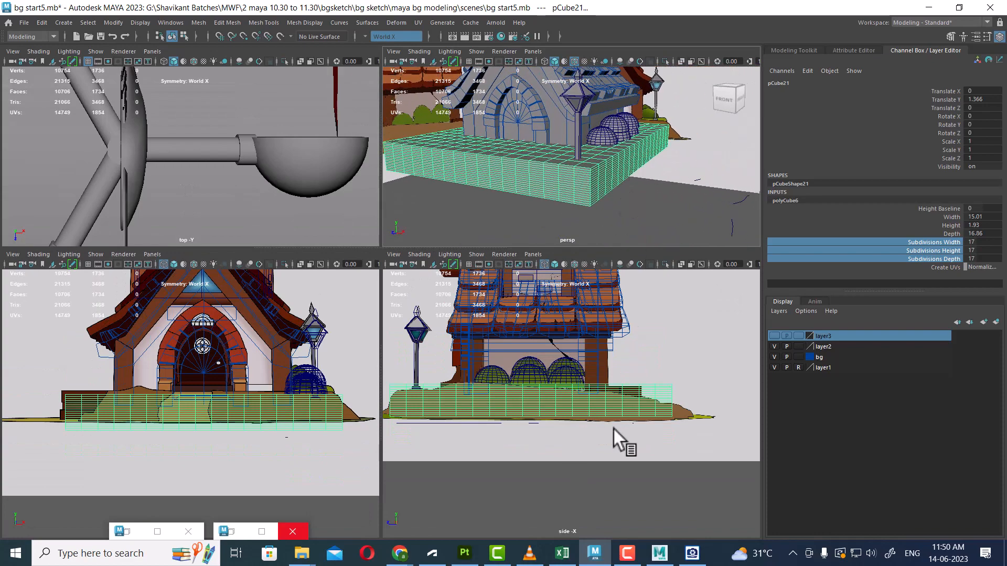
scroll(645, 170, up, 1)
alt+middle_drag(635, 180, 644, 208)
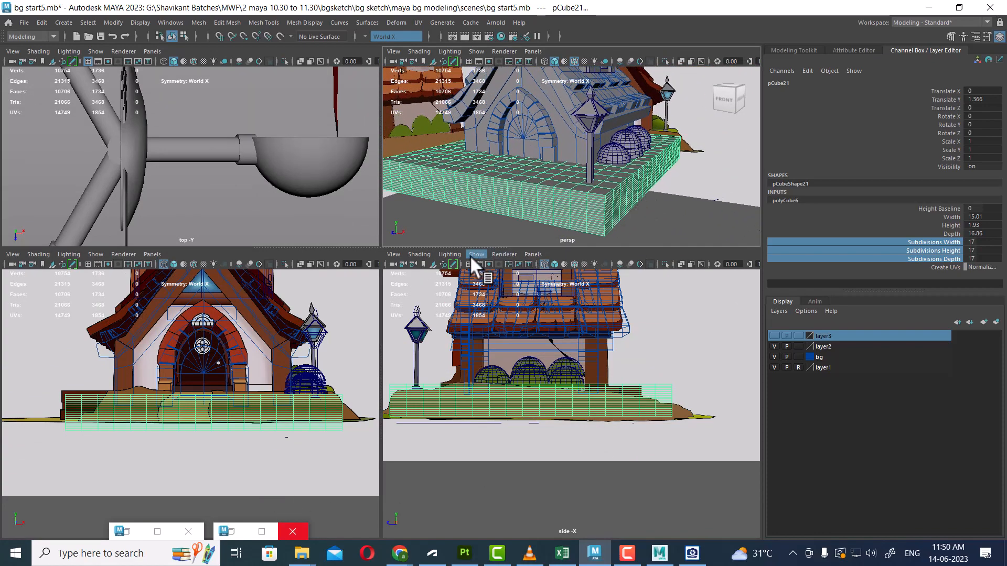
drag(468, 247, 470, 265)
scroll(589, 203, down, 2)
alt+drag(666, 223, 652, 227)
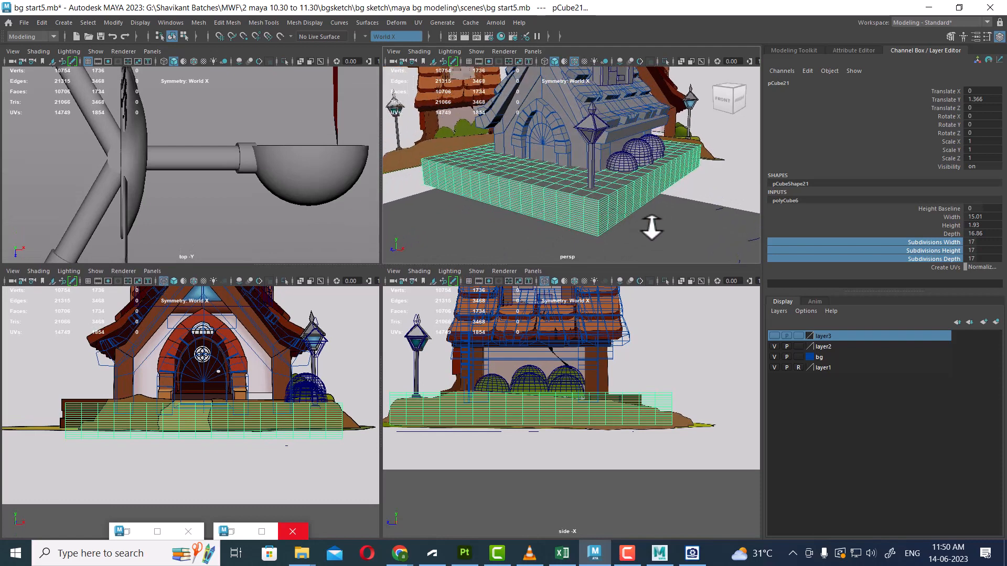
shift+right_click(670, 213)
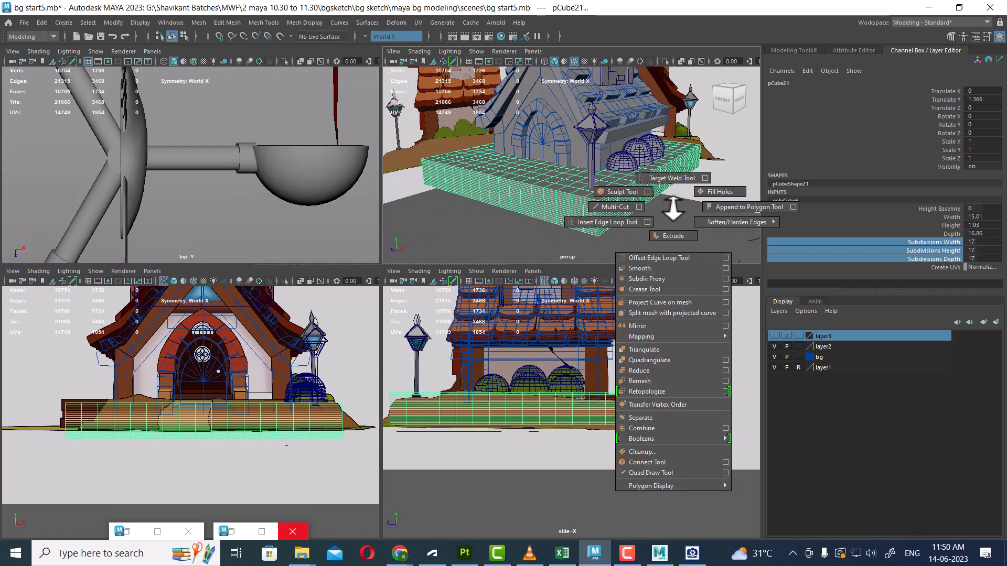
click(619, 192)
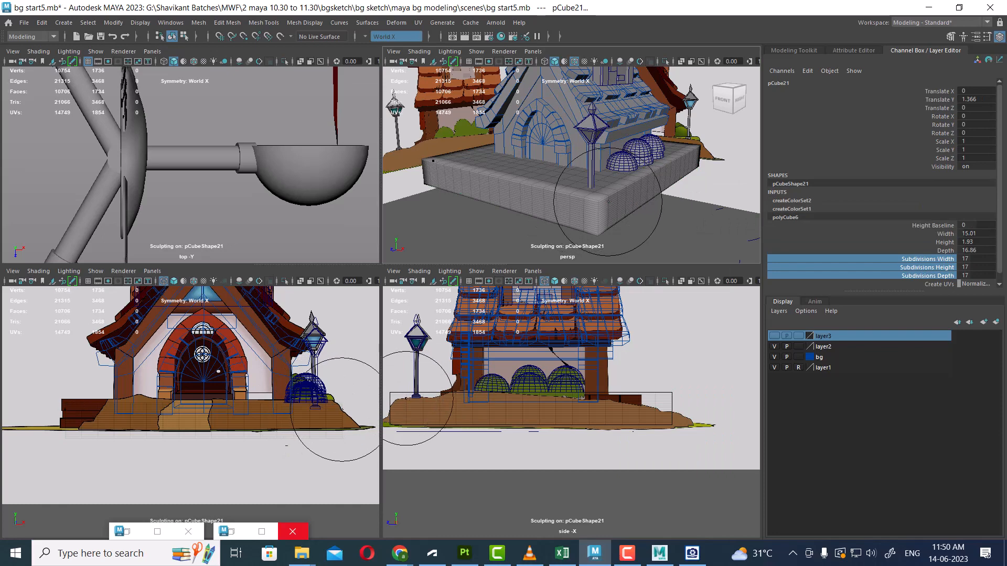
alt+drag(607, 200, 638, 202)
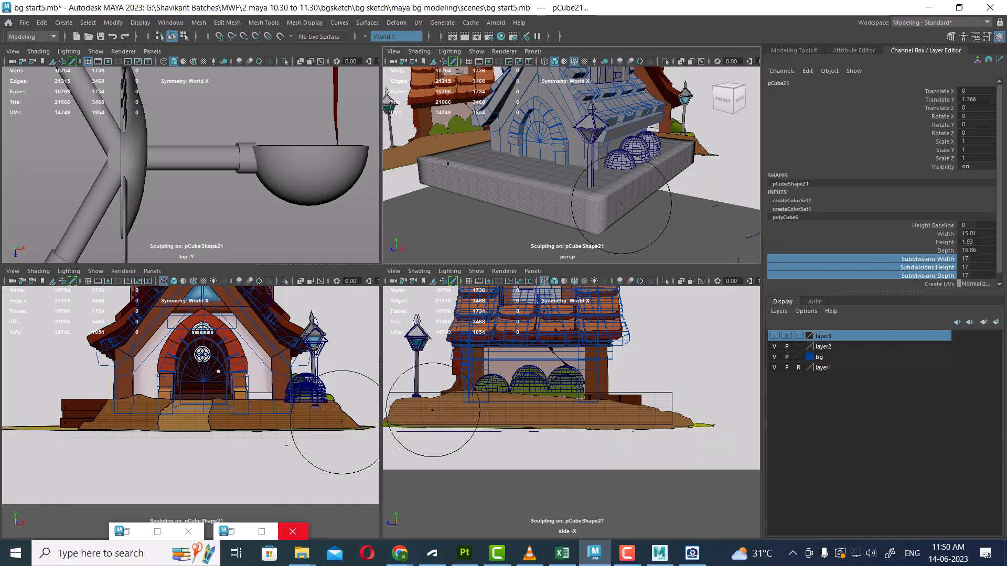
Display the Sculpting shelf and switch the Sculpt Tool's symmetry off in its tool settings
key(space)
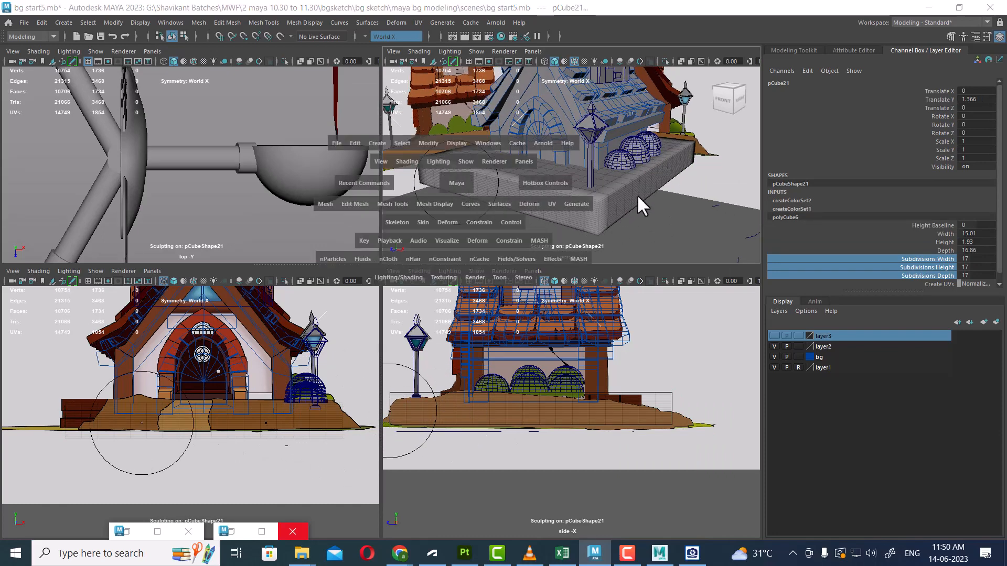
mouse_move(637, 193)
mouse_down()
mouse_move(674, 181)
mouse_move(578, 197)
mouse_up()
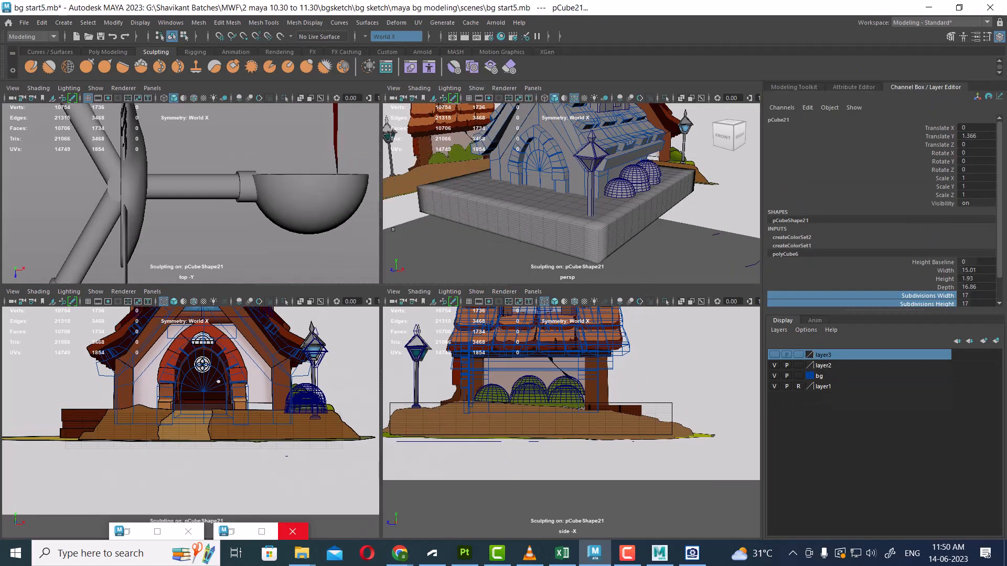
double_click(33, 62)
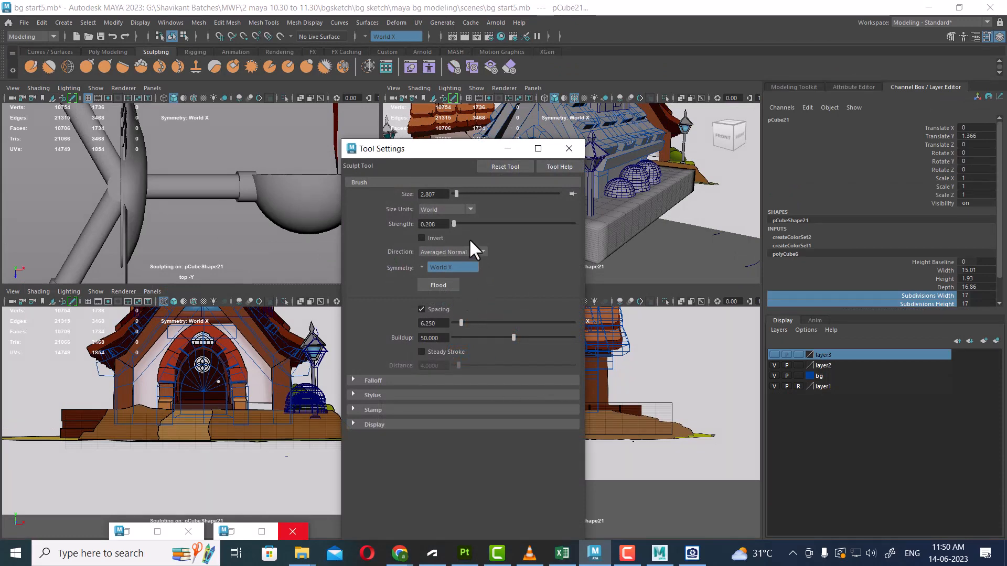
click(423, 268)
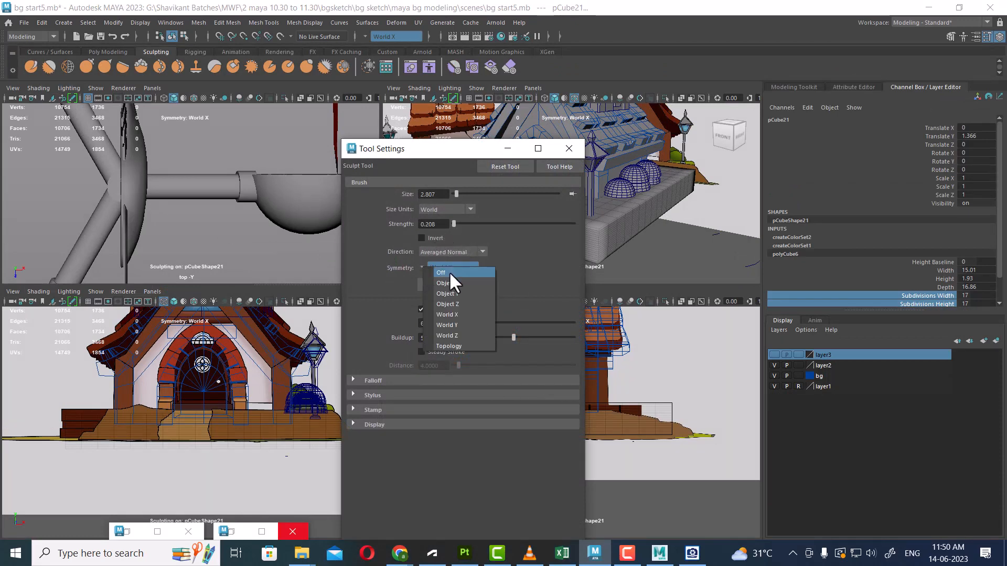
click(449, 272)
click(568, 149)
Reduce the sculpt brush size at the ground base's front corner and choose the Flatten brush
alt+drag(634, 207, 605, 209)
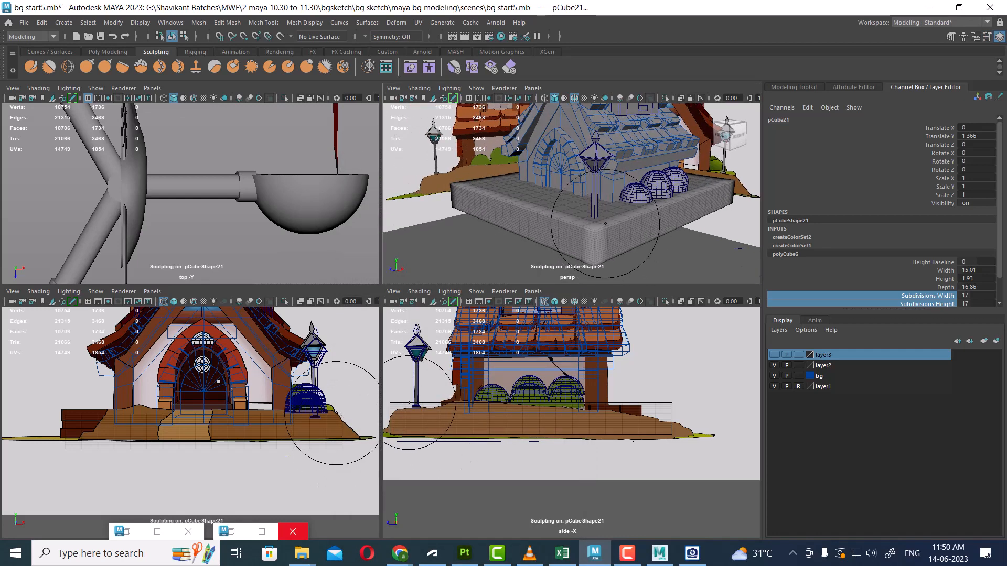
mouse_move(598, 229)
mouse_down()
mouse_move(574, 229)
mouse_move(606, 226)
mouse_move(589, 233)
mouse_up()
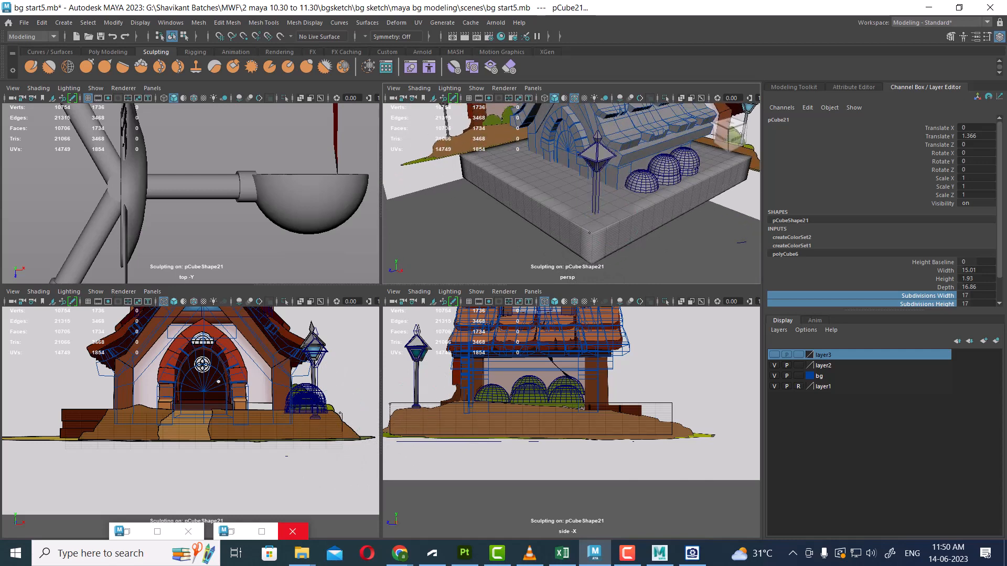
drag(720, 166, 705, 173)
alt+drag(640, 225, 656, 210)
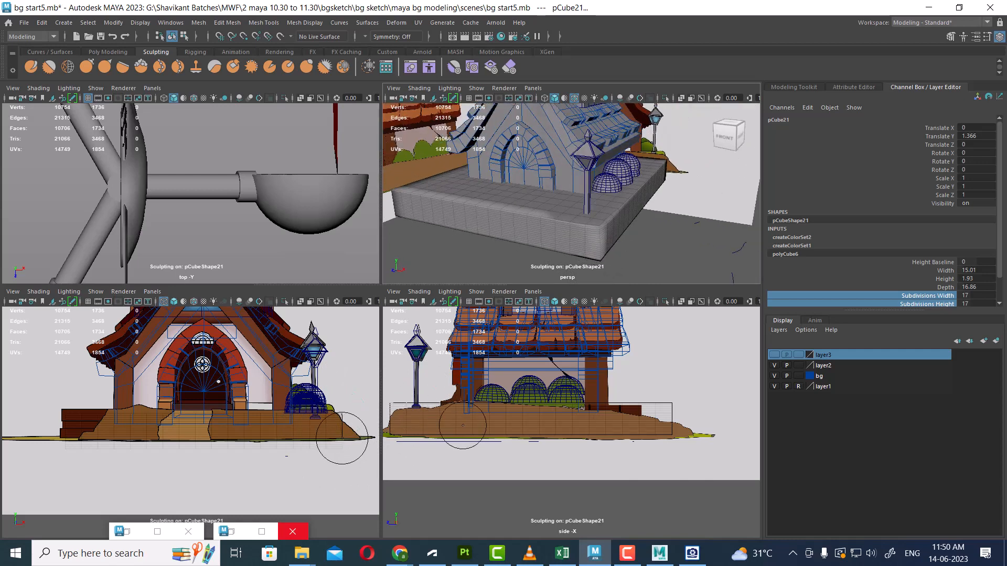
alt+right_drag(655, 210, 653, 263)
alt+drag(653, 262, 619, 213)
ctrl+shift+right_click(650, 198)
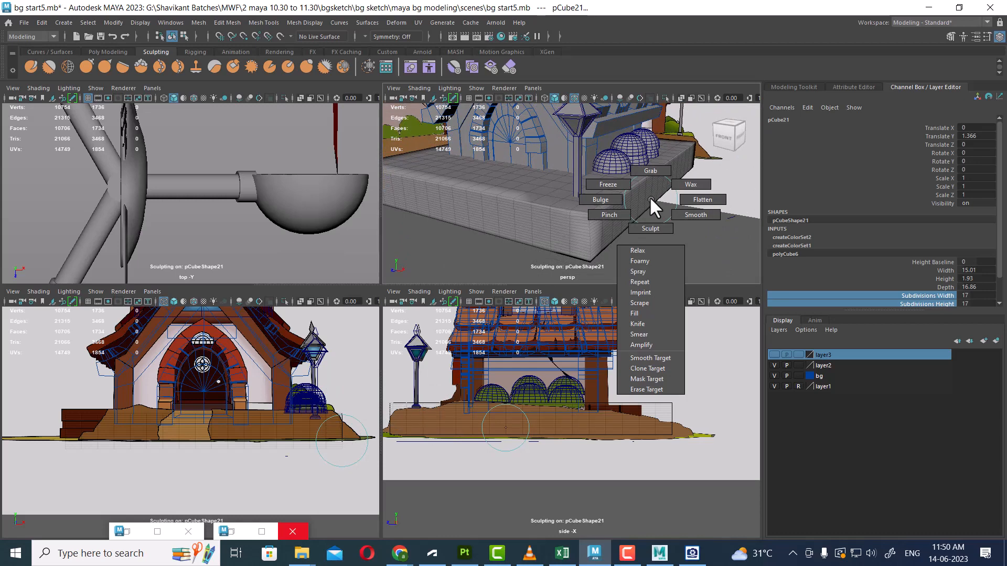
click(687, 200)
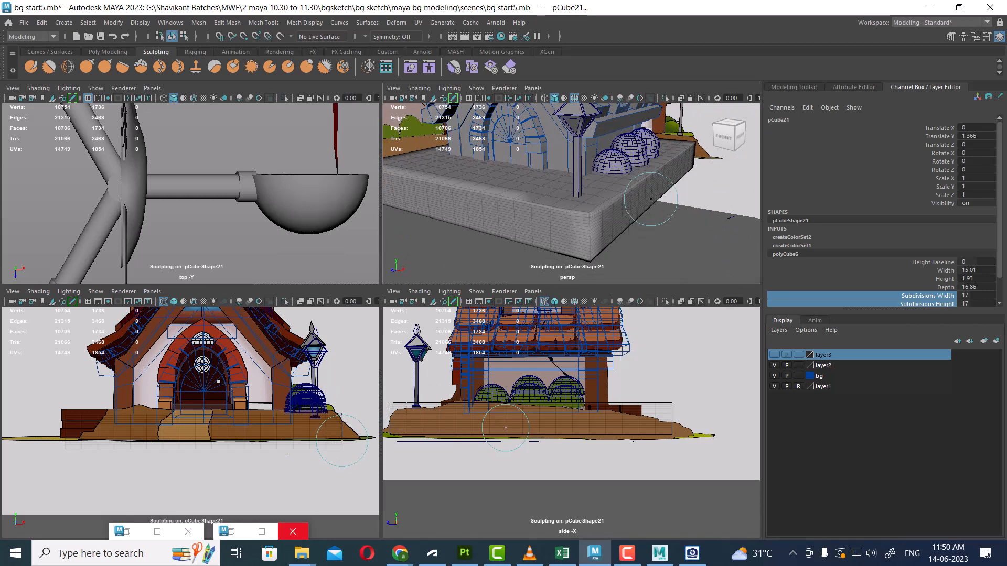
Sculpt the ground block's front corner by the lamp post and its upper edge along the bushes into rounded forms
mouse_move(592, 210)
mouse_down()
mouse_move(614, 209)
mouse_move(604, 205)
mouse_up()
alt+middle_drag(604, 205, 568, 239)
drag(570, 237, 613, 208)
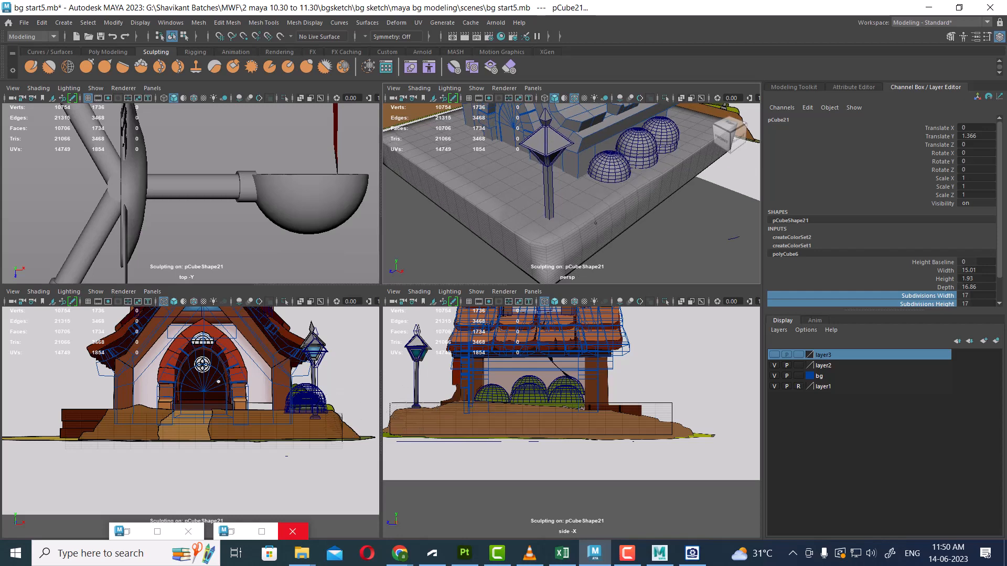
alt+middle_drag(670, 161, 616, 192)
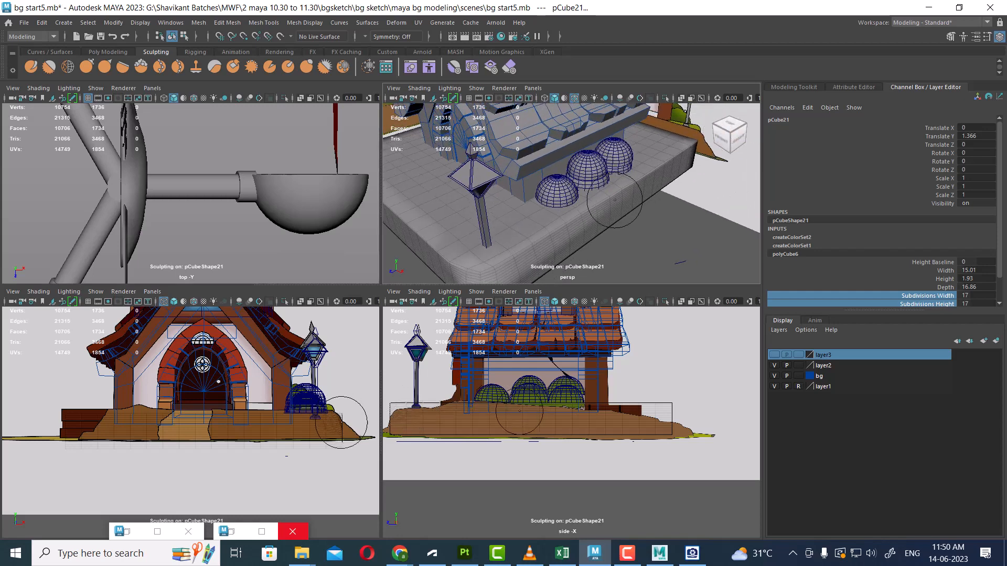
drag(615, 200, 655, 151)
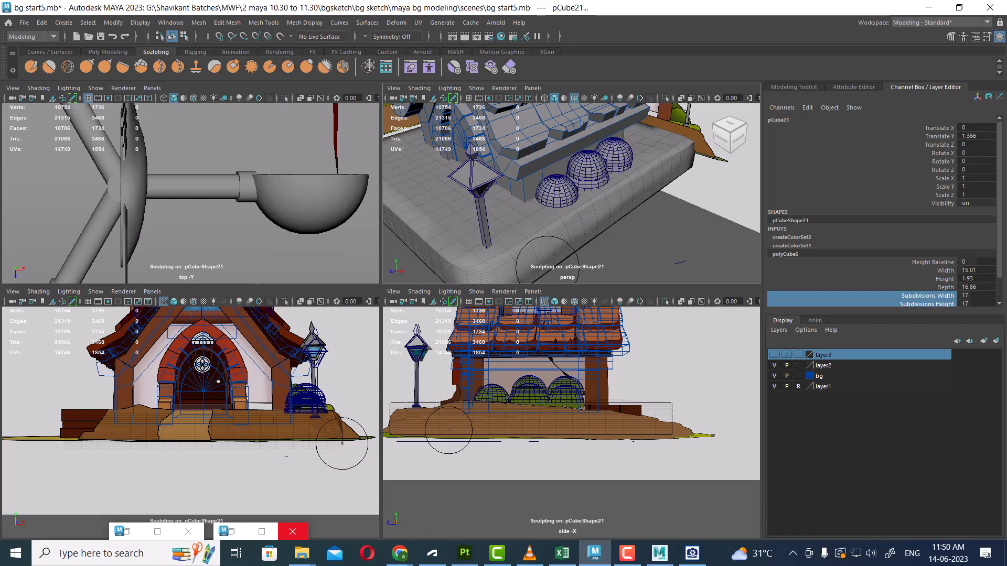
Enlarge the perspective view and sculpt the ground block's front upper edge and corners into an uneven rounded slope
alt+middle_drag(550, 221, 577, 191)
mouse_move(598, 231)
alt+middle_down()
mouse_move(575, 216)
mouse_move(521, 242)
mouse_move(544, 222)
mouse_move(540, 232)
alt+middle_up()
alt+right_drag(566, 230, 573, 205)
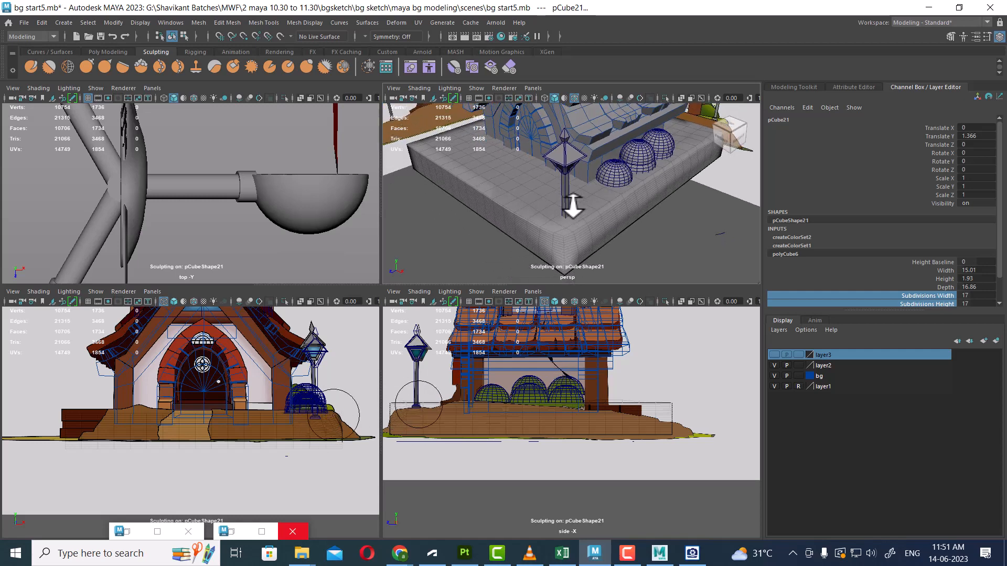
key(space)
alt+right_drag(402, 414, 510, 295)
alt+middle_drag(510, 296, 596, 288)
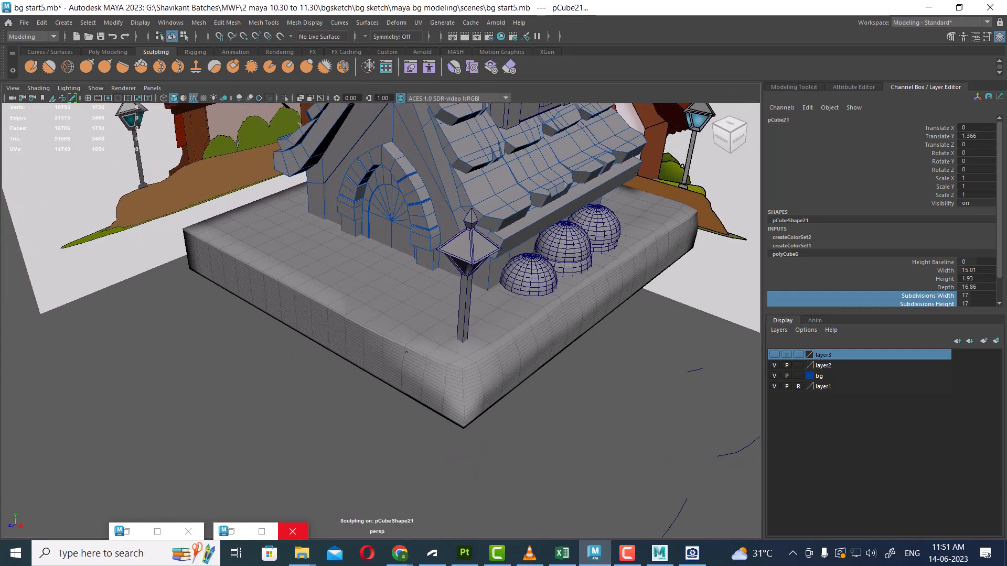
alt+drag(347, 330, 485, 333)
alt+middle_drag(343, 367, 481, 289)
mouse_move(481, 289)
mouse_down()
mouse_move(164, 466)
mouse_move(211, 427)
mouse_move(407, 342)
mouse_move(741, 362)
mouse_up()
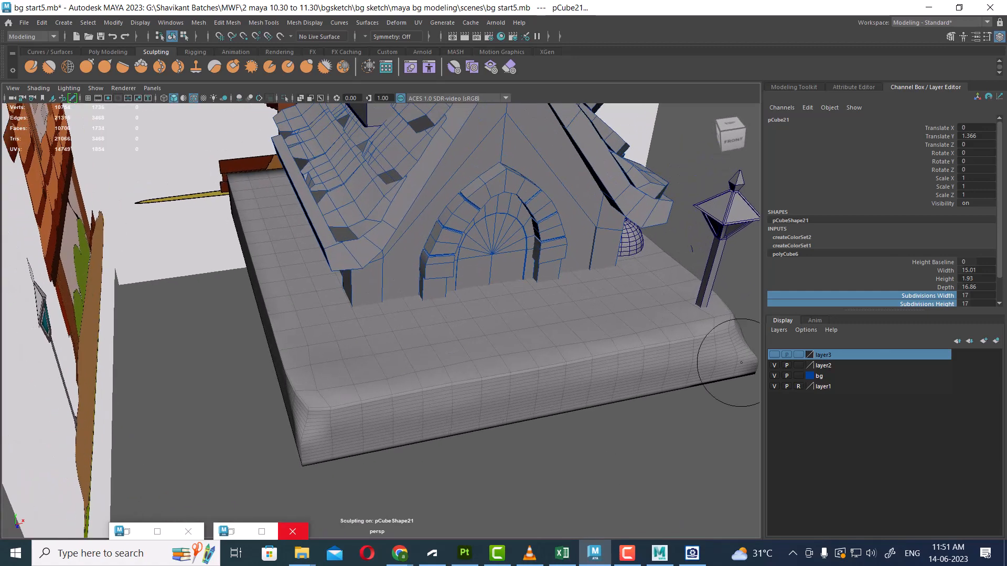
Hide the layer1 reference images and sculpt the upper edge of the ground block on the side opposite the bushes
click(773, 387)
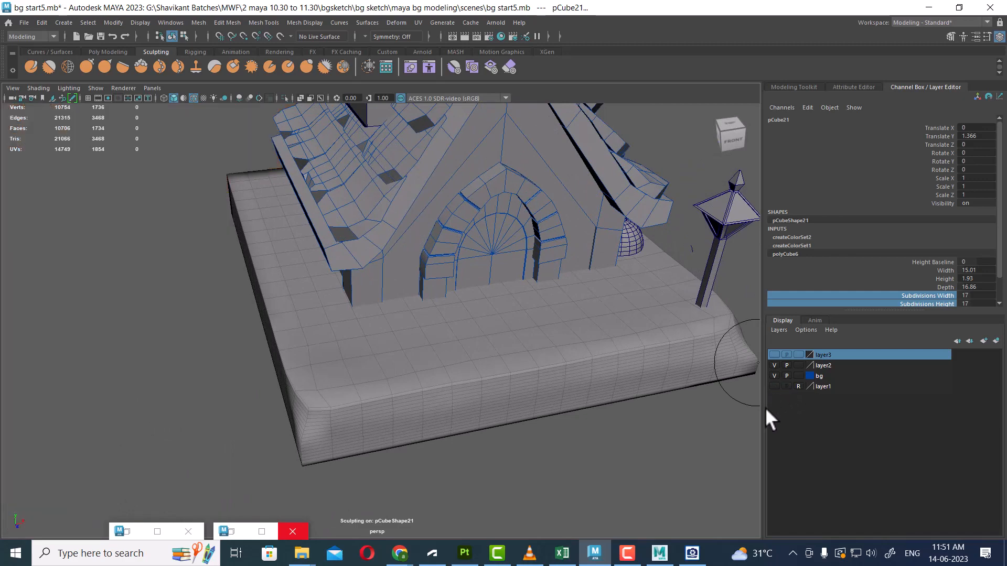
mouse_move(340, 362)
alt+mouse_down()
mouse_move(427, 400)
mouse_move(464, 400)
mouse_move(290, 355)
alt+mouse_up()
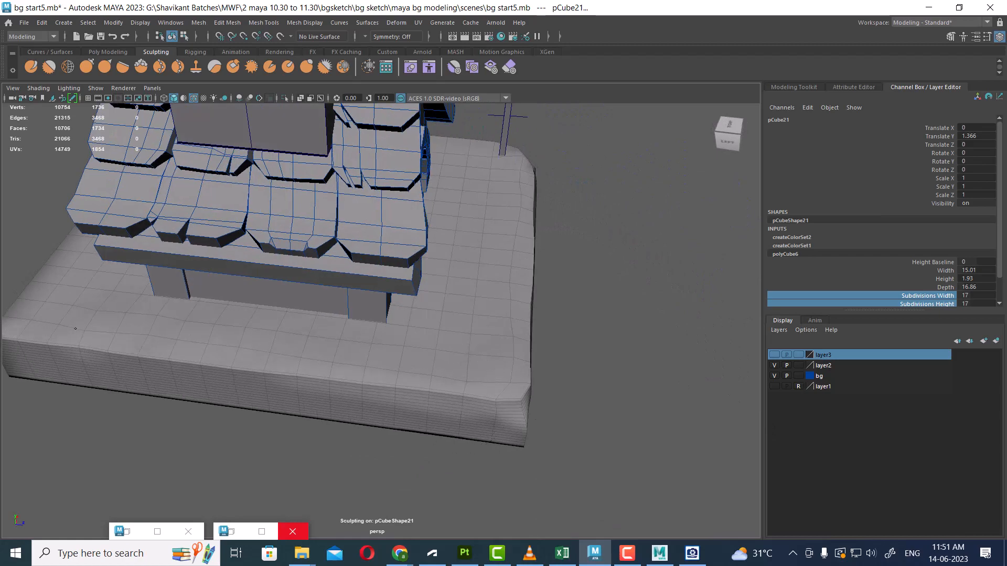
mouse_move(75, 329)
mouse_down()
mouse_move(19, 314)
mouse_move(32, 292)
mouse_move(269, 367)
mouse_move(569, 424)
mouse_move(638, 367)
mouse_move(551, 403)
mouse_move(514, 383)
mouse_move(592, 390)
mouse_move(395, 261)
mouse_move(522, 260)
mouse_move(618, 419)
mouse_move(657, 535)
mouse_up()
click(627, 553)
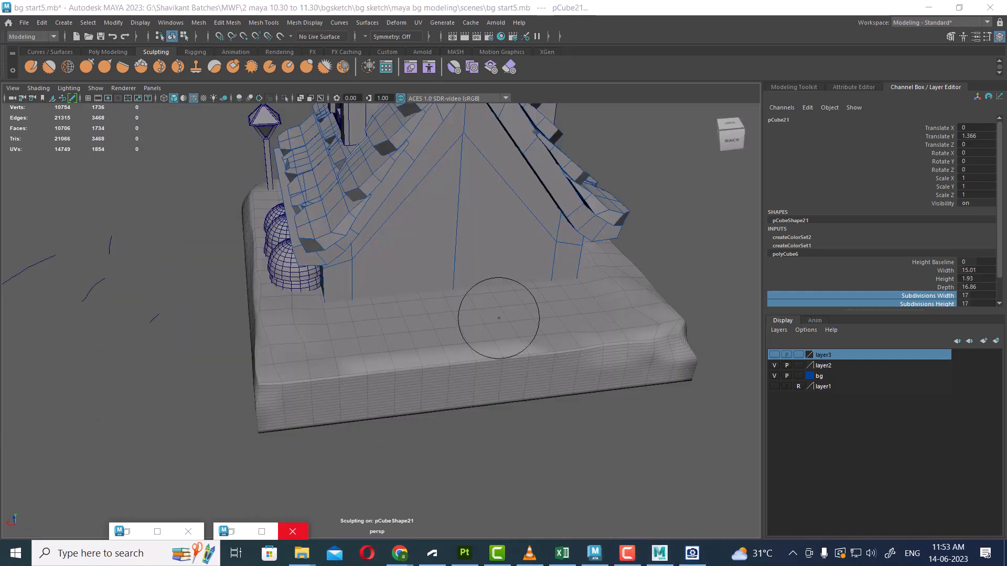
Sculpt the ground block's back upper edge into a rounded slope and smooth it along its full length
click(642, 310)
mouse_move(616, 340)
mouse_down()
mouse_move(378, 360)
mouse_move(307, 350)
mouse_up()
drag(256, 377, 277, 377)
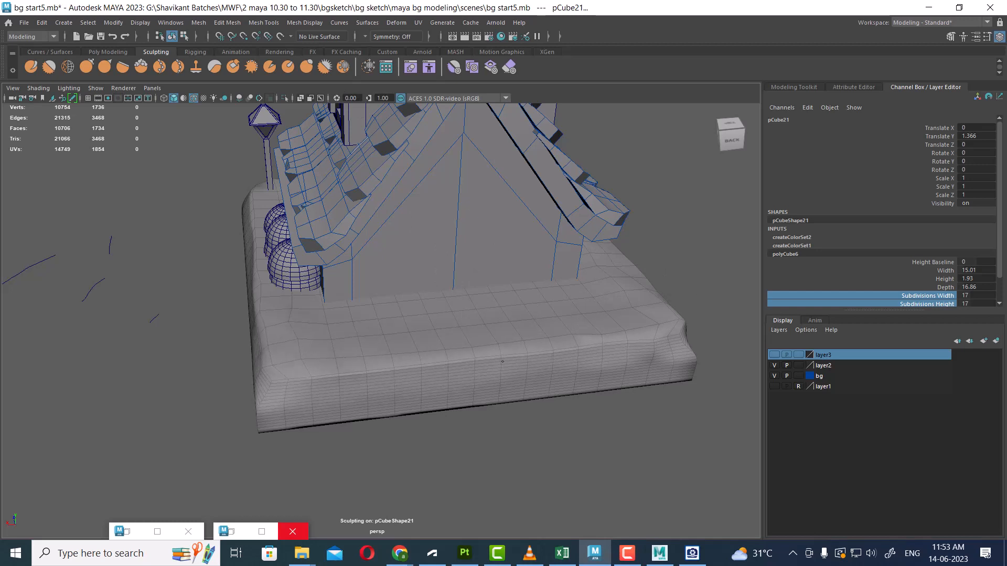
drag(582, 341, 299, 375)
mouse_move(265, 365)
shift+mouse_down()
mouse_move(316, 380)
mouse_move(590, 381)
mouse_move(679, 361)
mouse_move(680, 324)
shift+mouse_up()
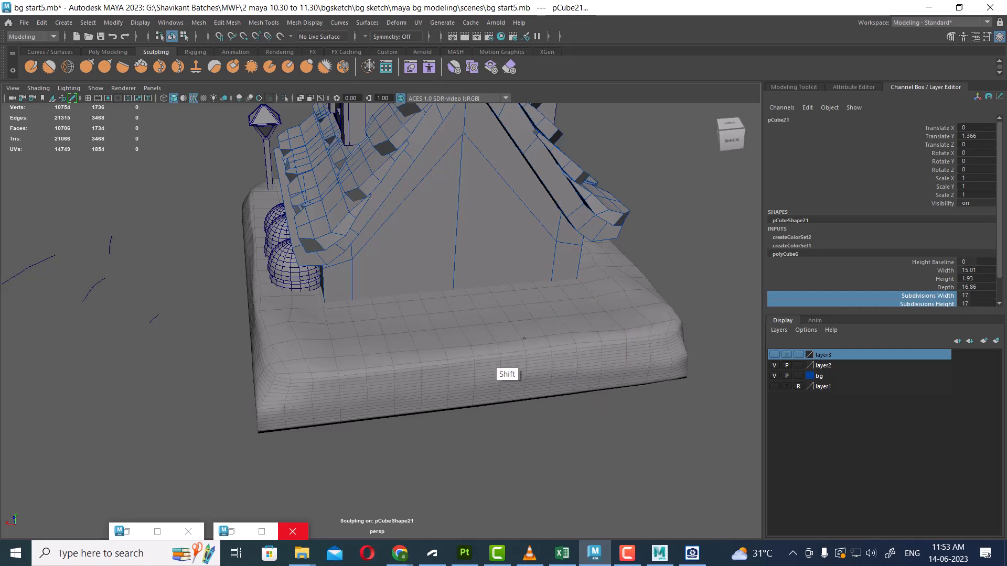
Smooth the ground block's front upper edge below the doorway
alt+drag(276, 321, 440, 357)
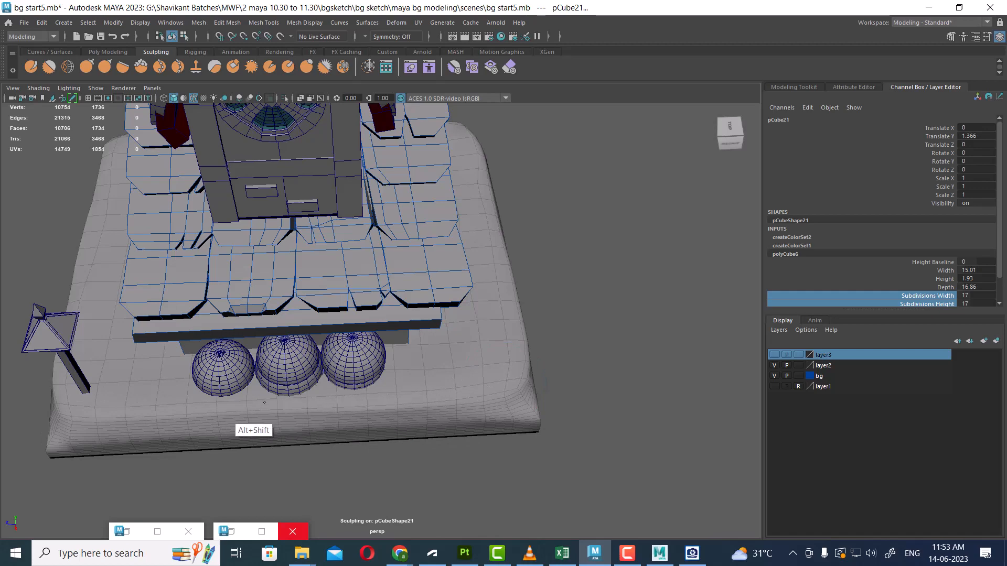
alt+drag(135, 427, 475, 438)
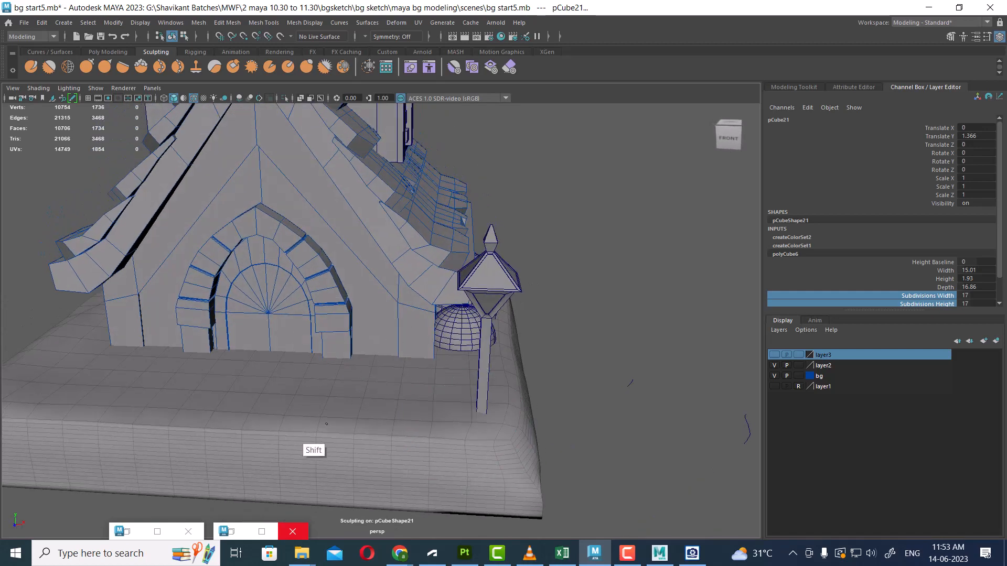
alt+drag(174, 410, 505, 416)
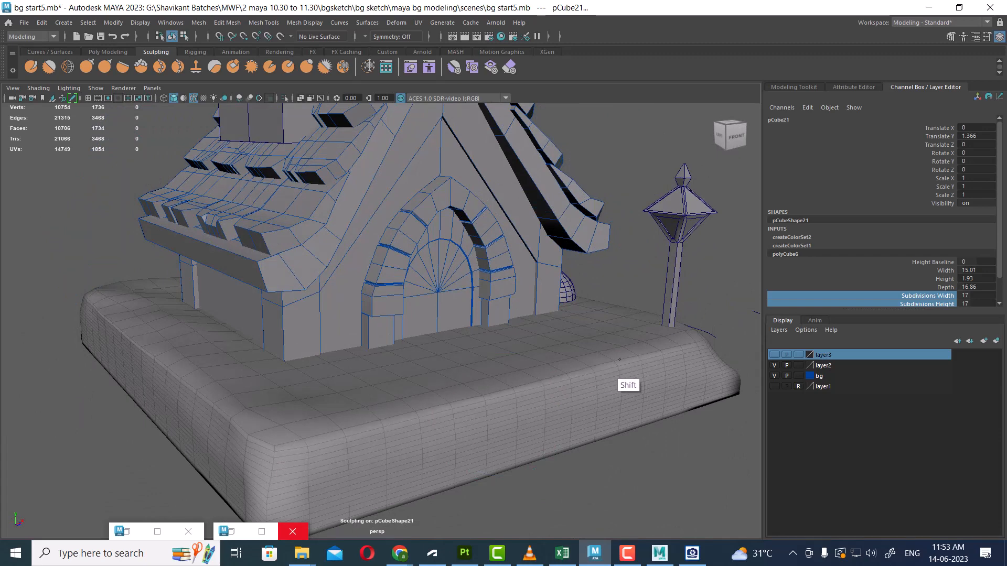
mouse_move(522, 388)
shift+mouse_down()
mouse_move(533, 387)
mouse_move(500, 399)
shift+mouse_up()
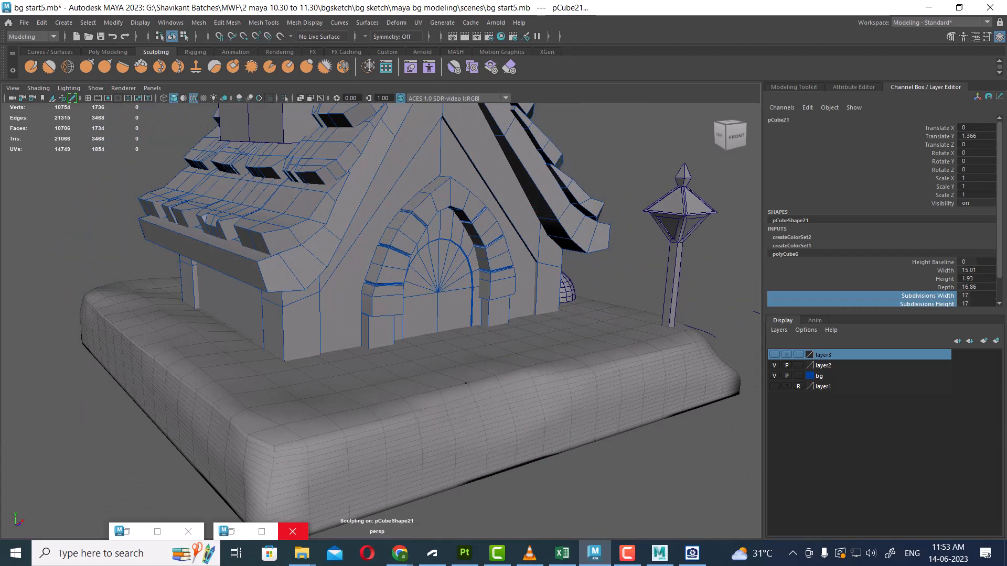
shift+drag(495, 387, 361, 428)
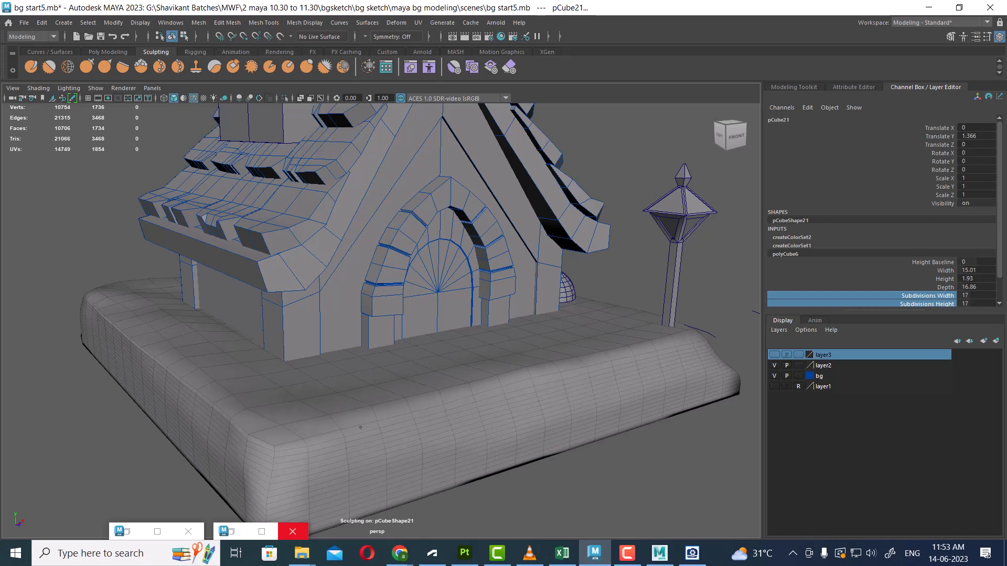
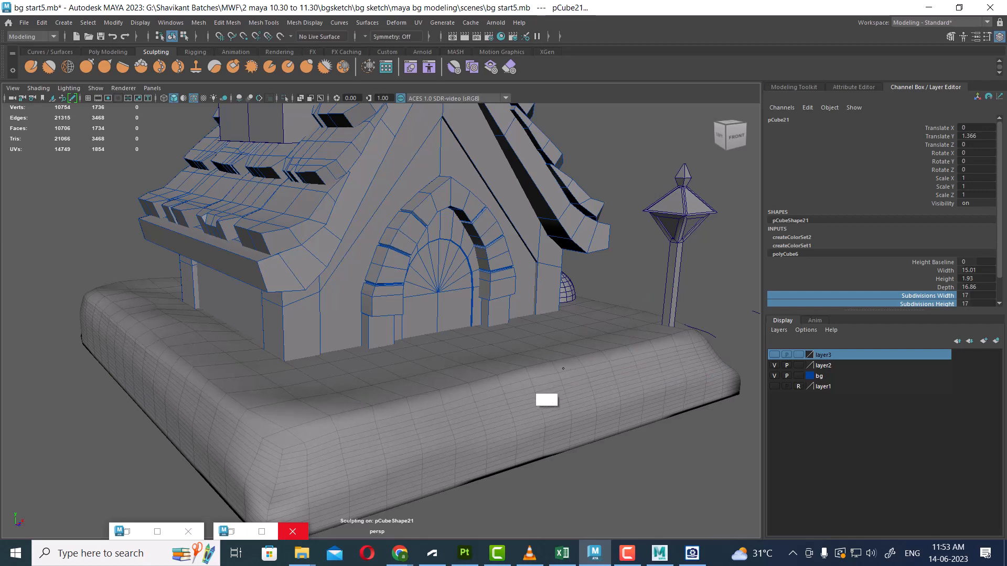
Return to the four-view layout and show the layer1 reference images again
alt+drag(341, 443, 484, 371)
key(space)
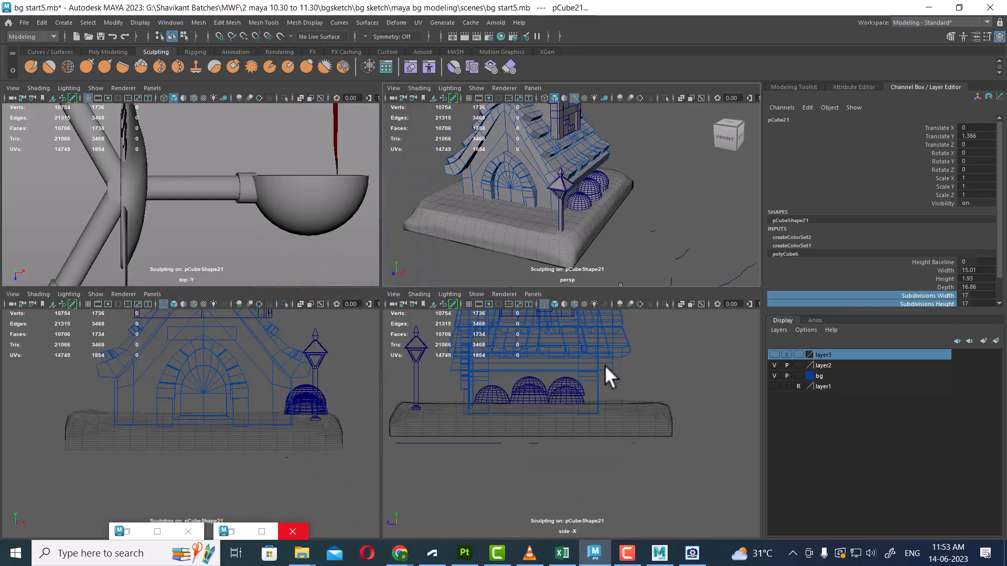
click(774, 389)
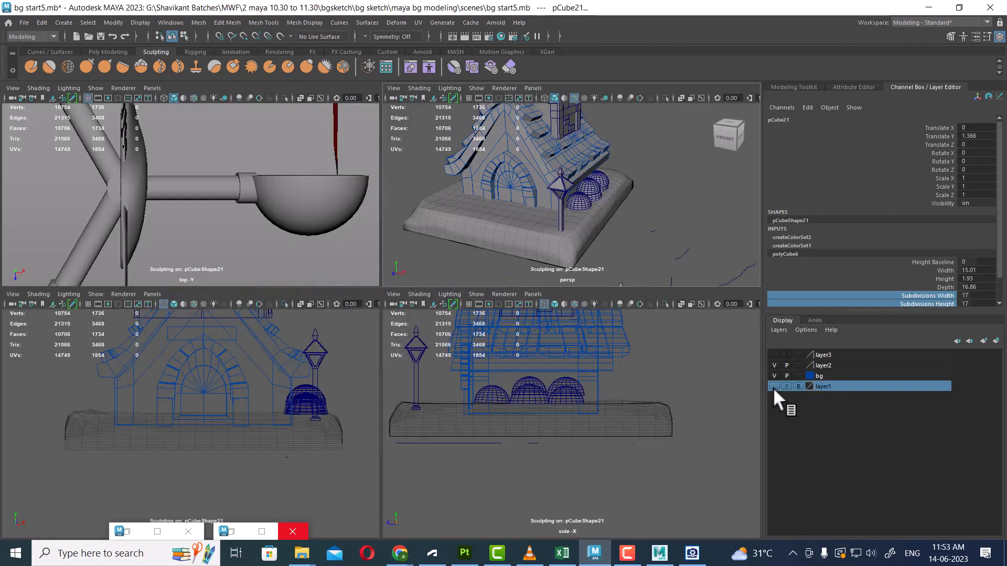
click(774, 387)
mouse_move(652, 425)
alt+middle_down()
mouse_move(575, 431)
mouse_move(587, 429)
alt+middle_up()
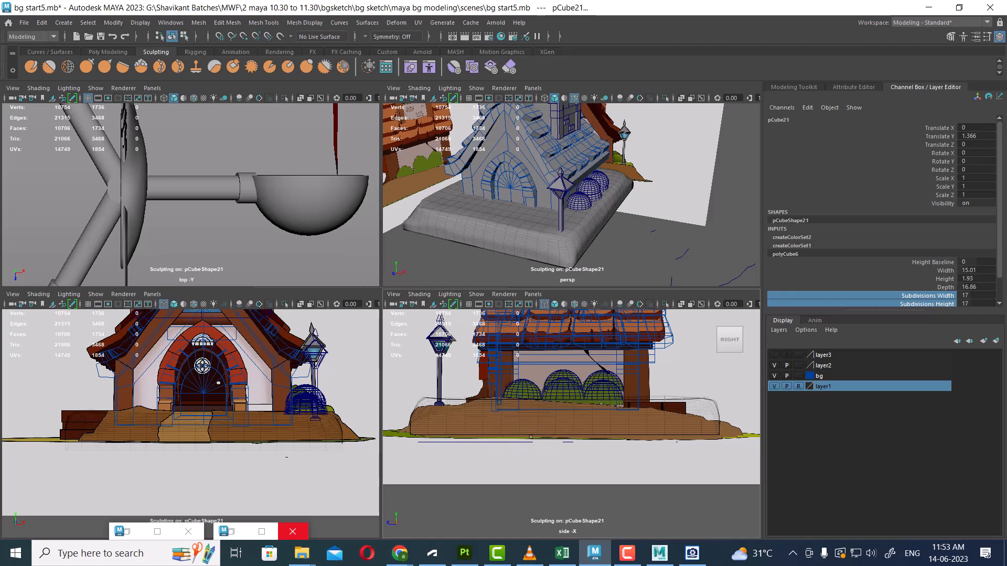
shift+right_drag(625, 244, 619, 205)
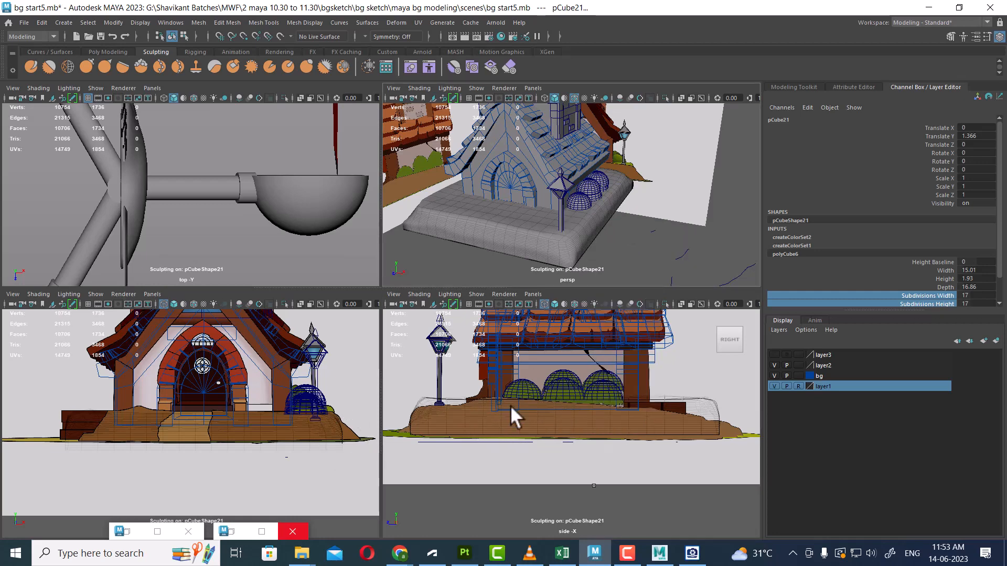
Sculpt the ground block's front upper corner under the lamp post towards the reference outline in the side view
alt+right_drag(453, 394, 466, 392)
key(space)
alt+middle_drag(393, 409, 575, 454)
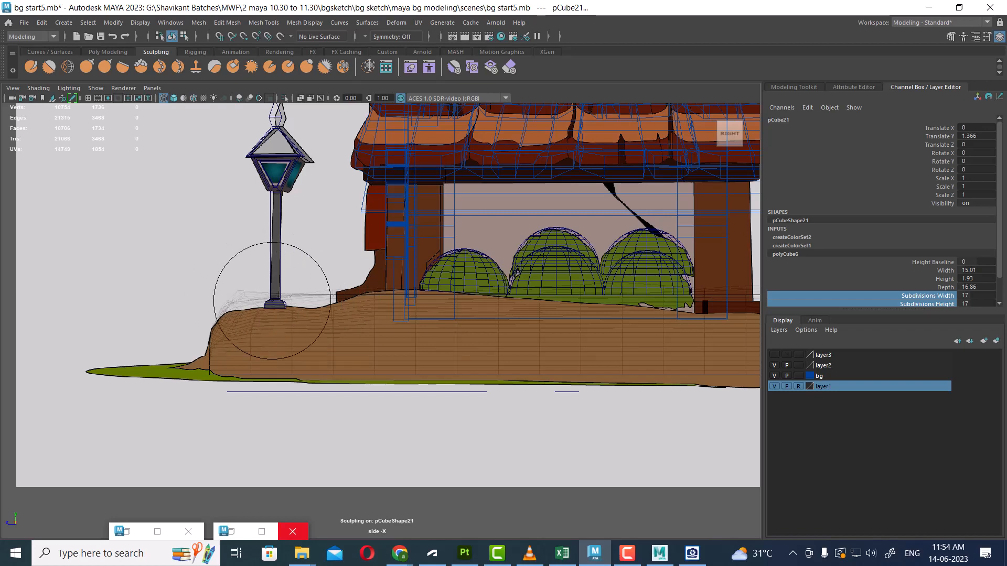
key(space)
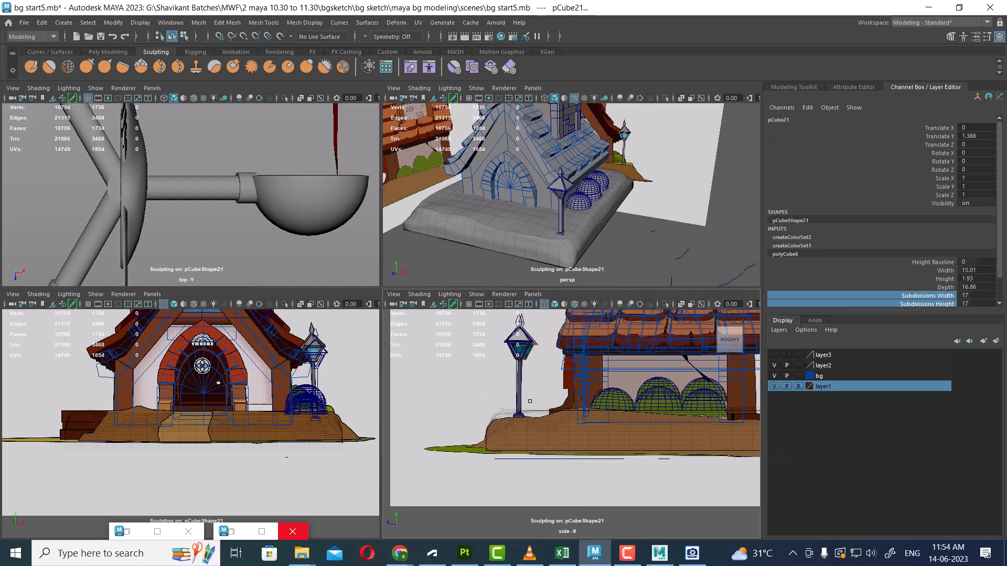
alt+drag(618, 261, 583, 256)
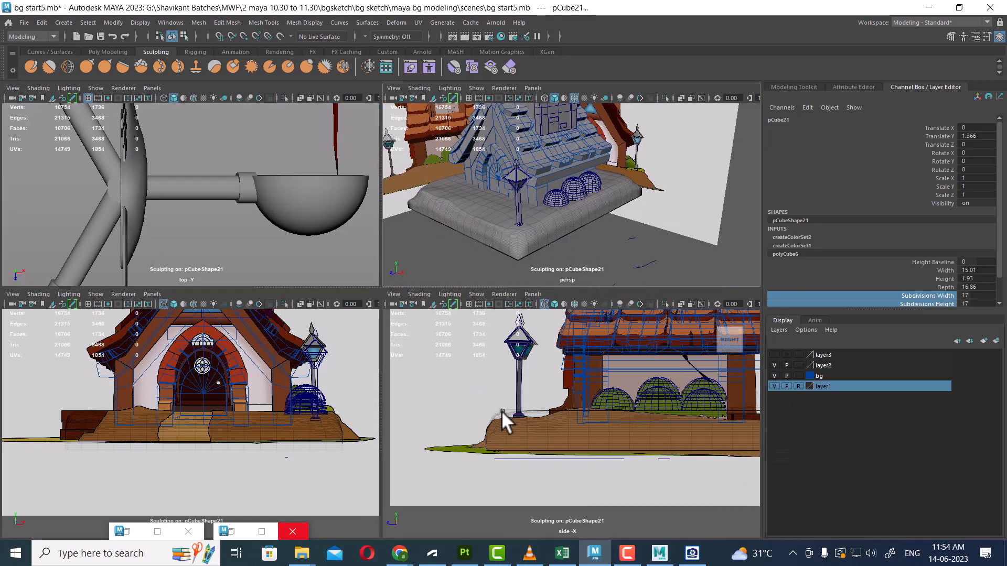
drag(501, 411, 506, 416)
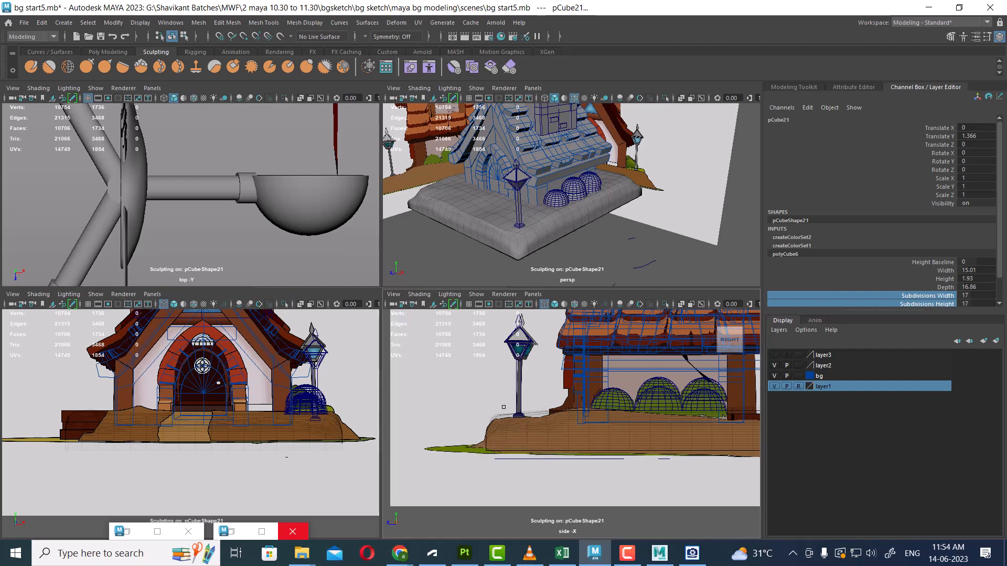
scroll(620, 496, up, 3)
mouse_move(621, 382)
right_down()
mouse_move(563, 374)
mouse_move(559, 364)
right_up()
mouse_move(559, 365)
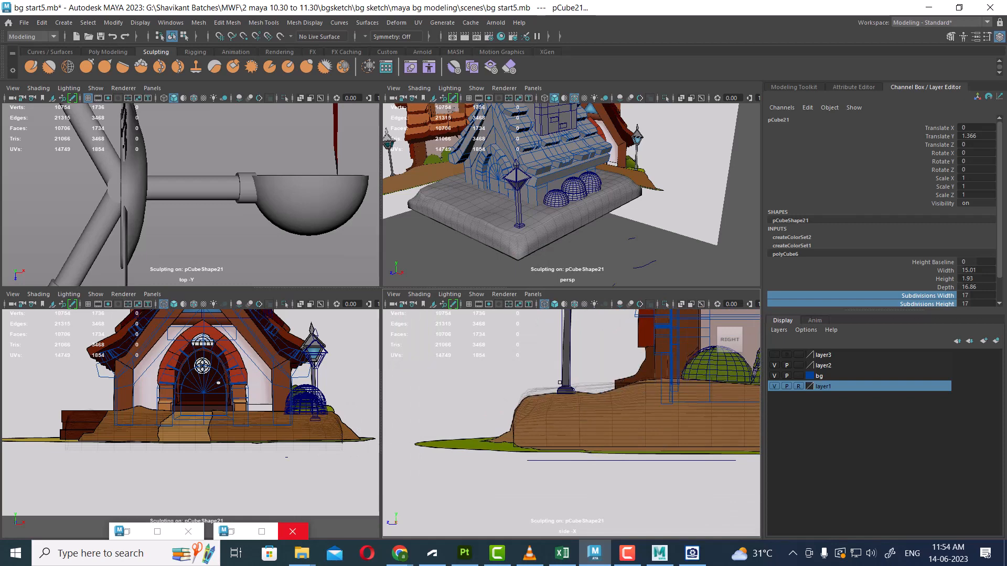
Select the ground block's front top vertices in the side view, narrow the soft-selection falloff, and lower them slightly
key(w)
right_drag(598, 246, 558, 241)
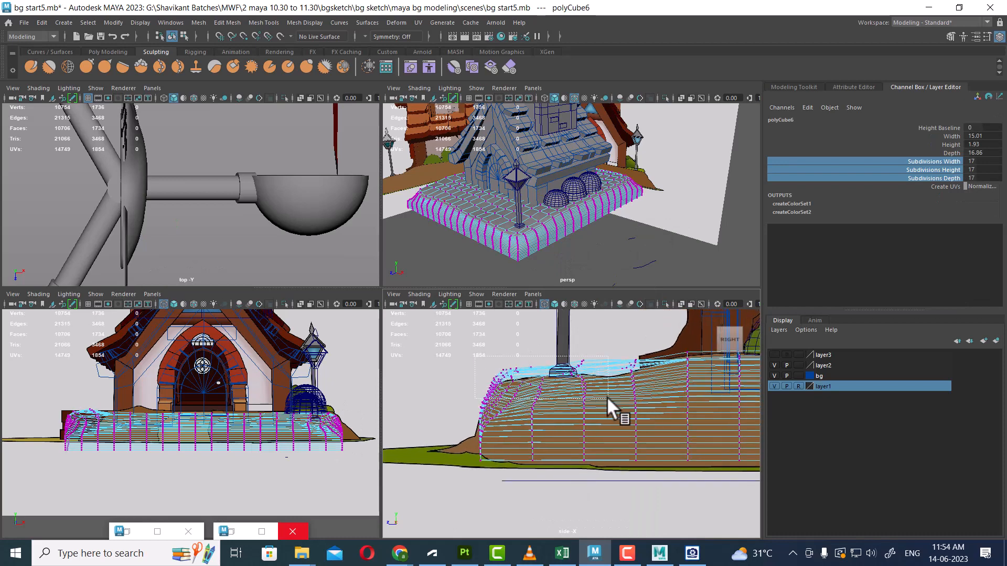
drag(606, 396, 604, 396)
key(b)
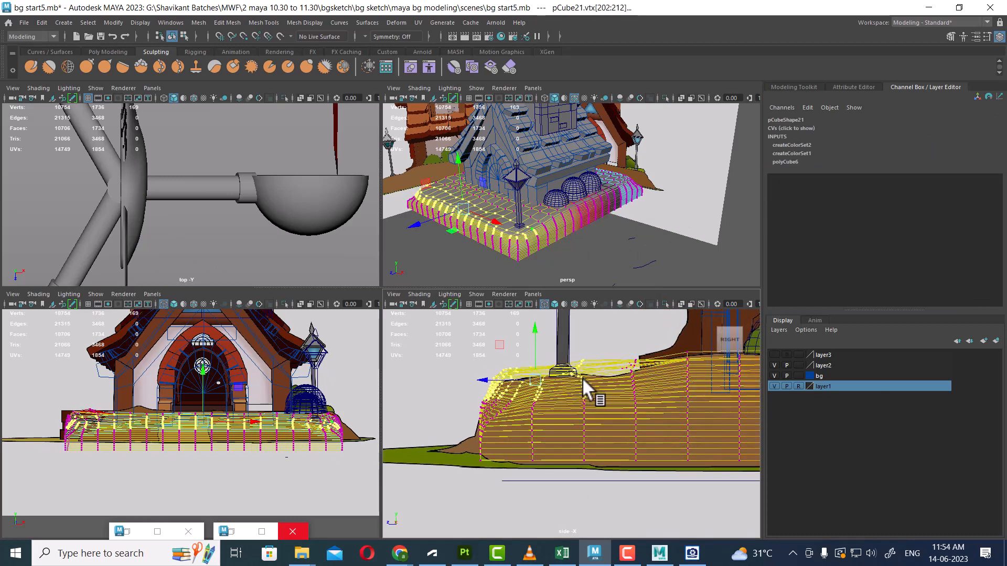
drag(577, 393, 442, 423)
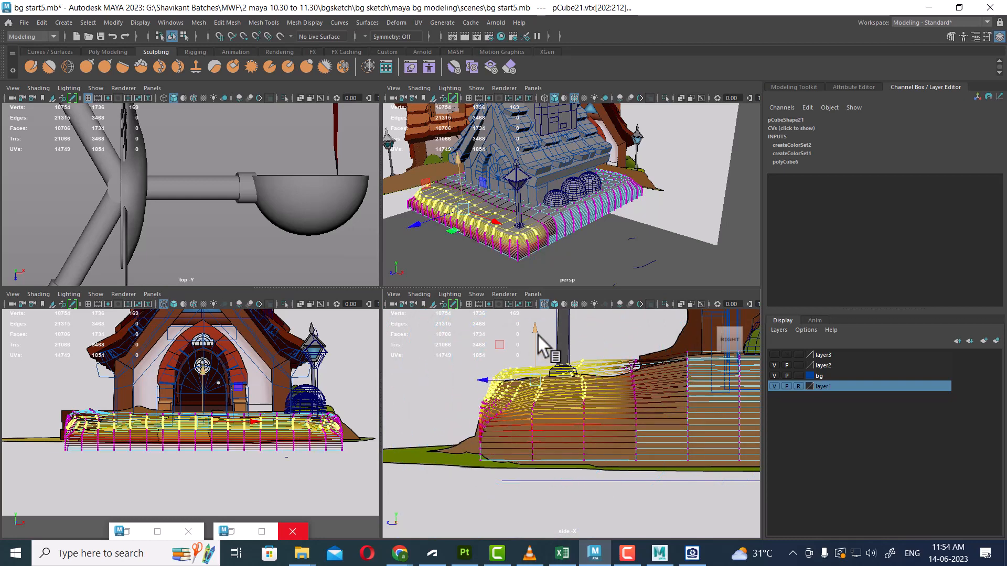
drag(536, 334, 533, 333)
Lower the vertex column behind the lamp post and the whole front top section to follow the side reference's ground line
alt+middle_drag(619, 348, 621, 386)
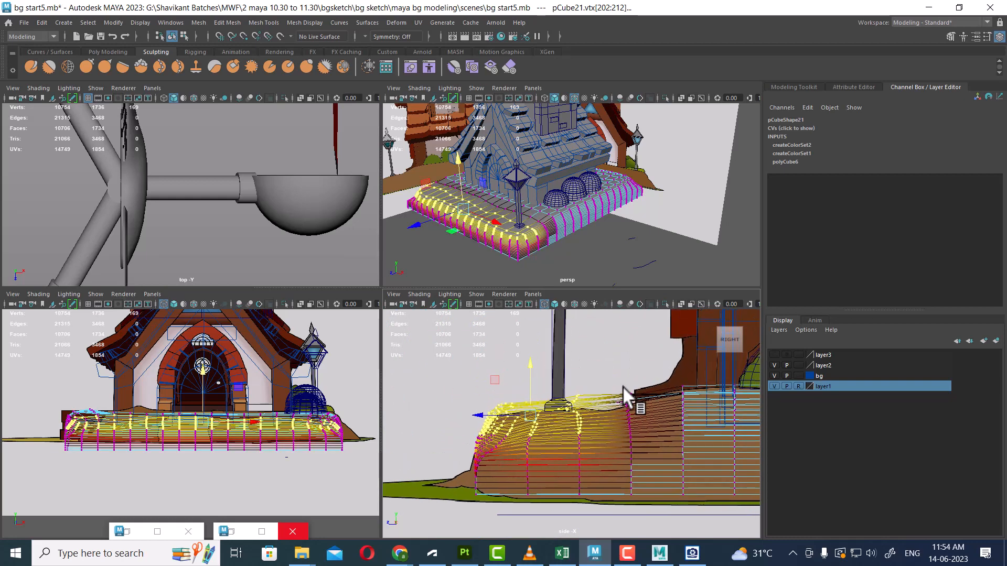
drag(635, 417, 635, 417)
drag(627, 357, 628, 360)
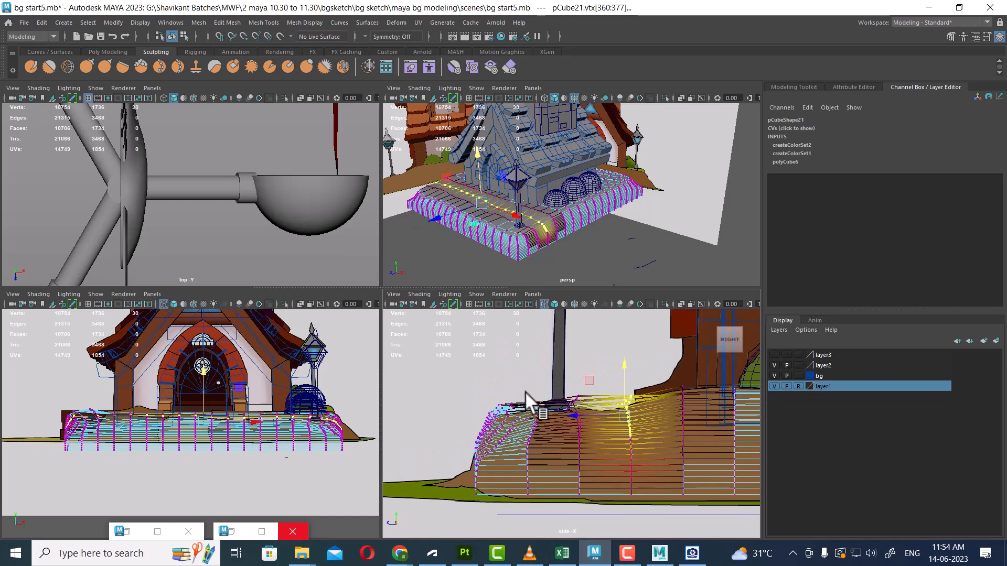
drag(472, 387, 653, 436)
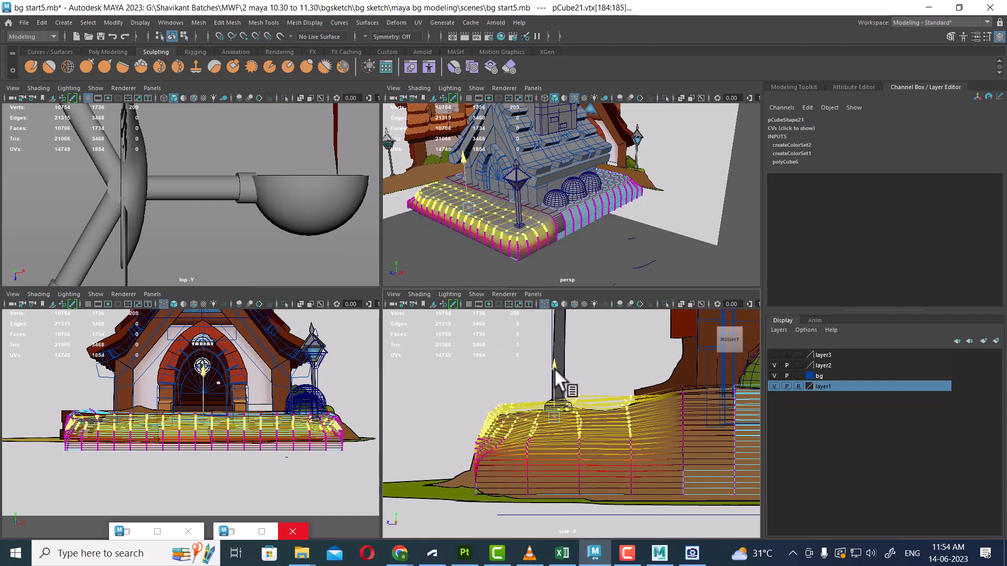
drag(553, 367, 543, 373)
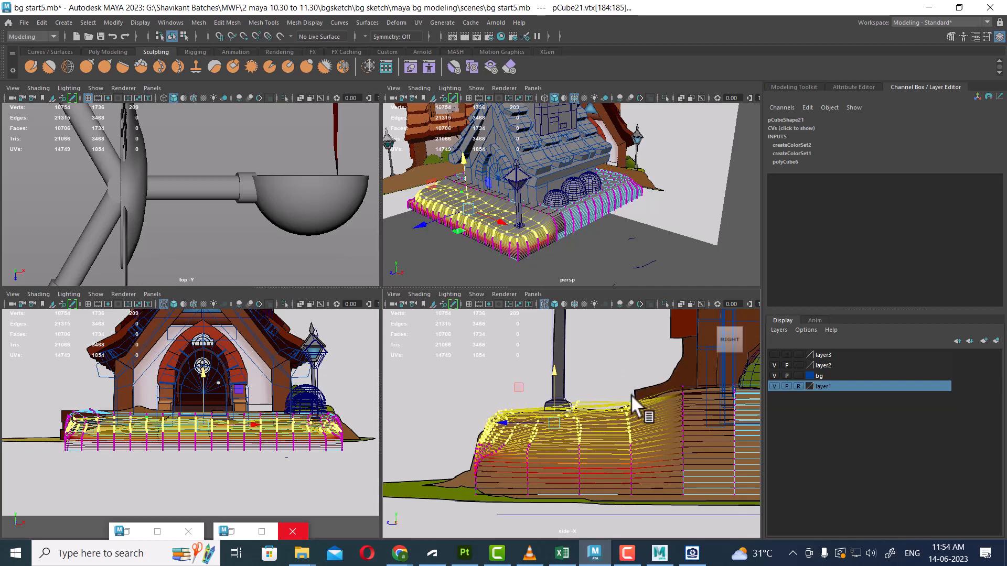
Select the ground block's rear-end vertices in the side view, widen the soft-selection falloff, and move them outward towards the side reference's rear outline
scroll(624, 368, down, 5)
alt+middle_drag(643, 435, 571, 407)
scroll(625, 447, up, 3)
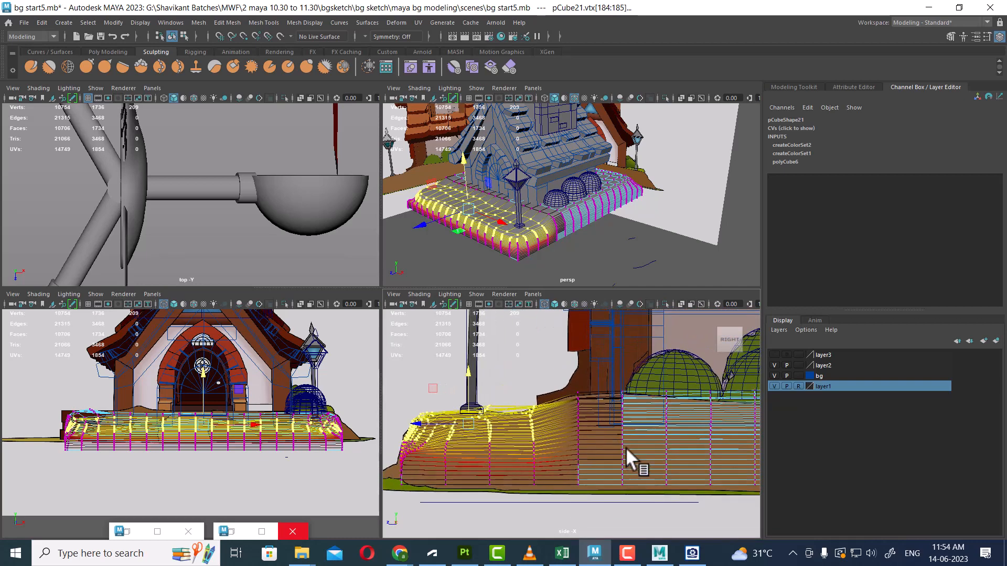
scroll(574, 433, down, 7)
alt+middle_drag(628, 423, 531, 402)
scroll(546, 406, up, 1)
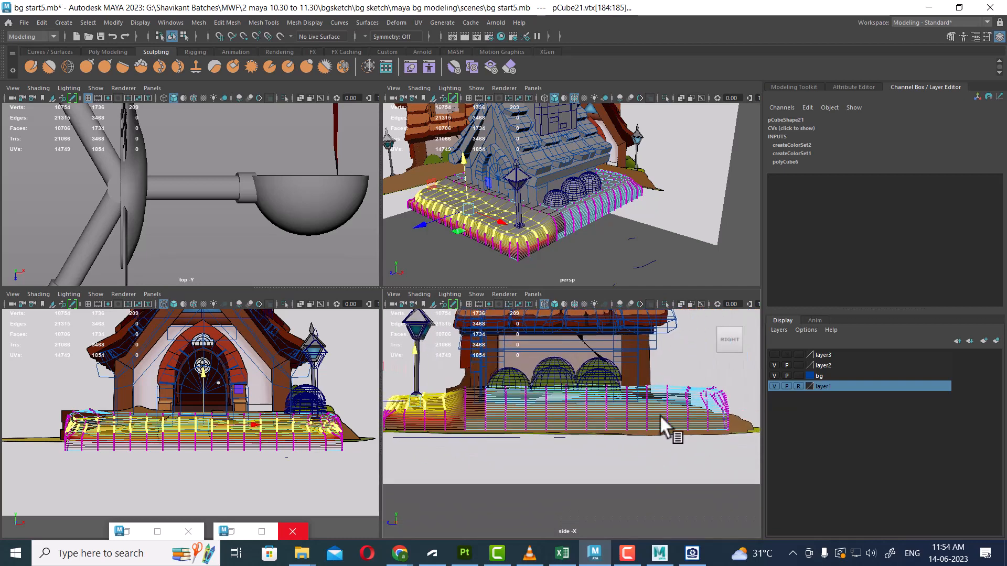
alt+middle_drag(659, 414, 604, 404)
scroll(634, 414, up, 3)
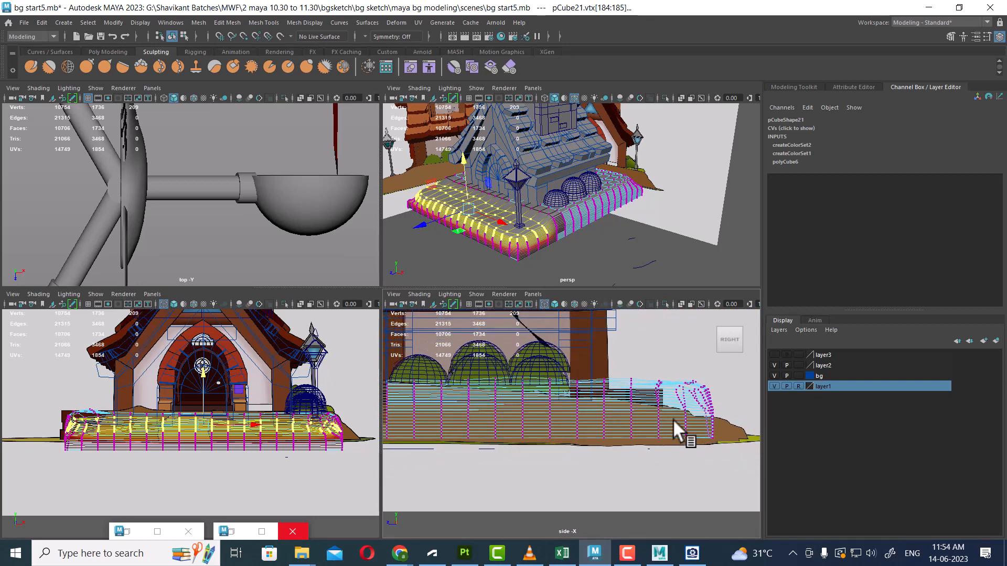
scroll(690, 435, up, 2)
alt+middle_drag(683, 426, 634, 427)
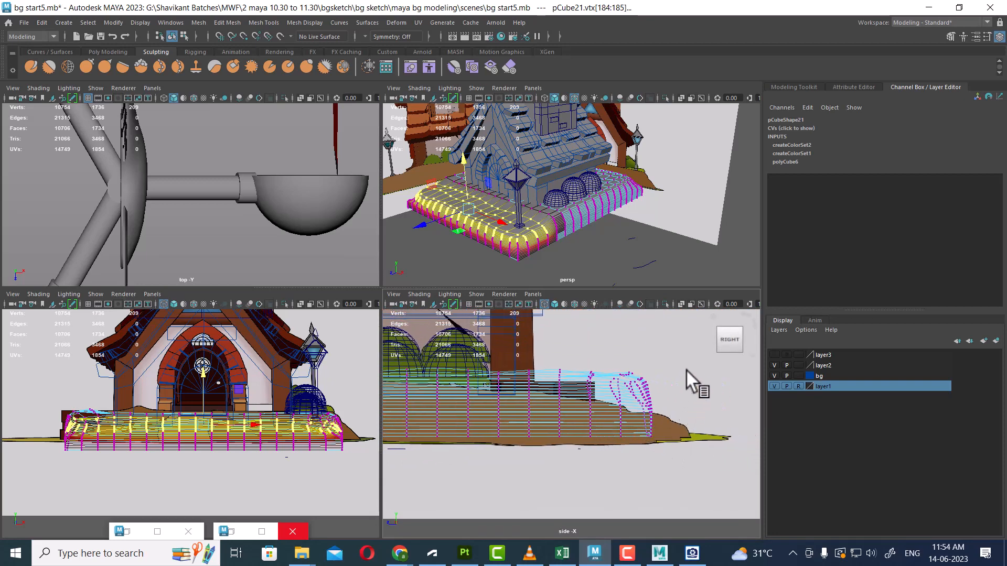
drag(573, 464, 572, 464)
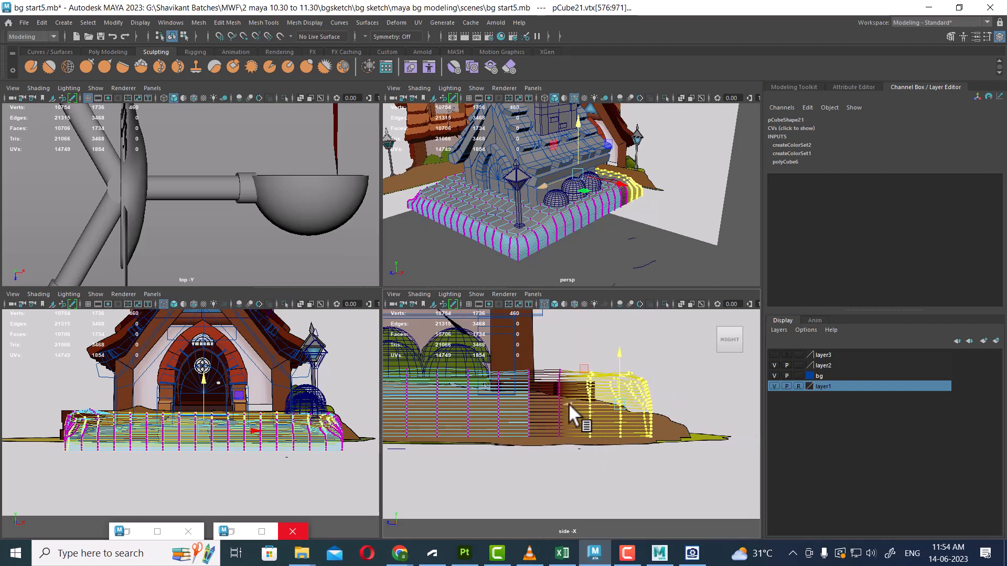
key(b)
drag(568, 404, 612, 409)
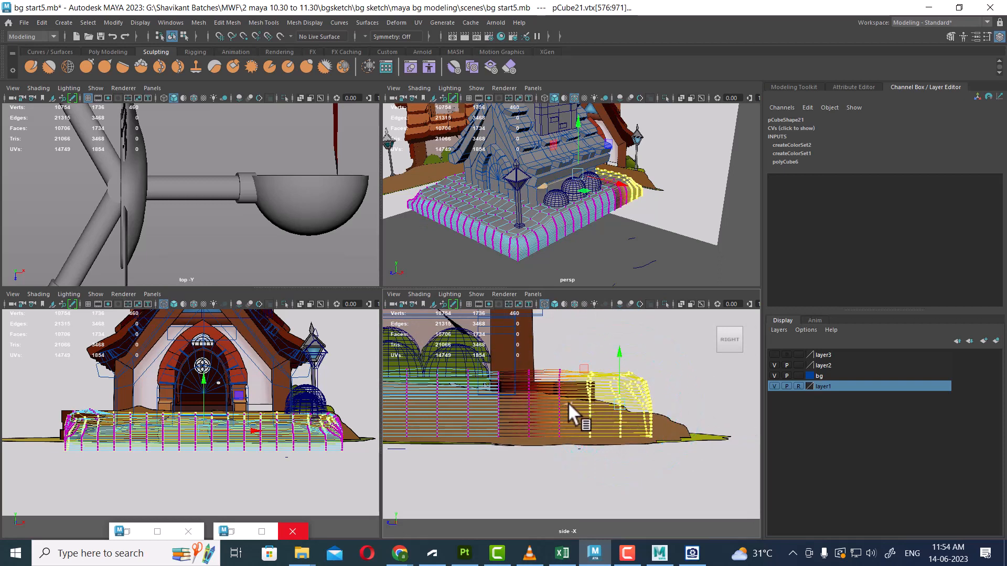
middle_drag(568, 401, 604, 408)
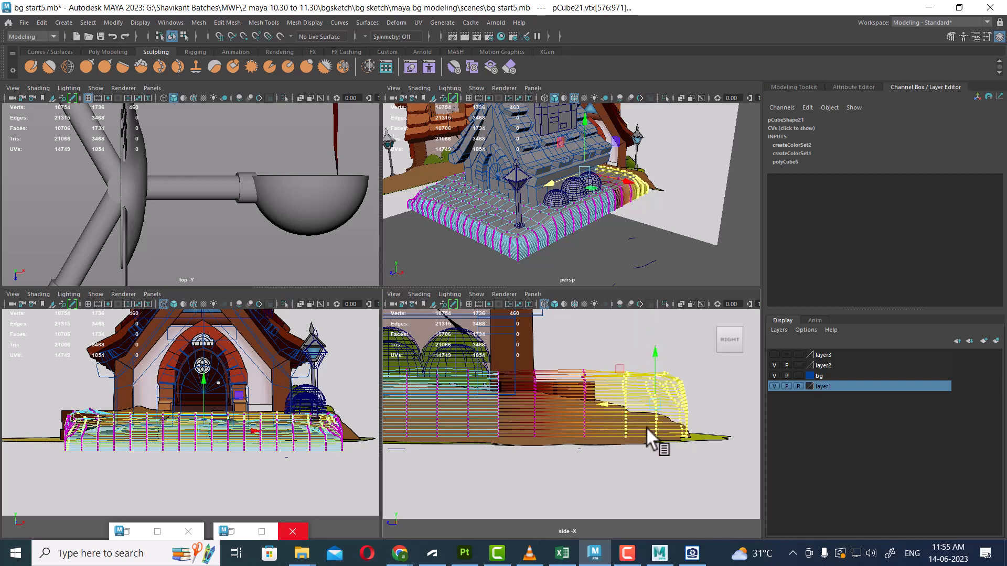
mouse_move(653, 207)
alt+mouse_down()
mouse_move(582, 210)
mouse_move(653, 214)
alt+mouse_up()
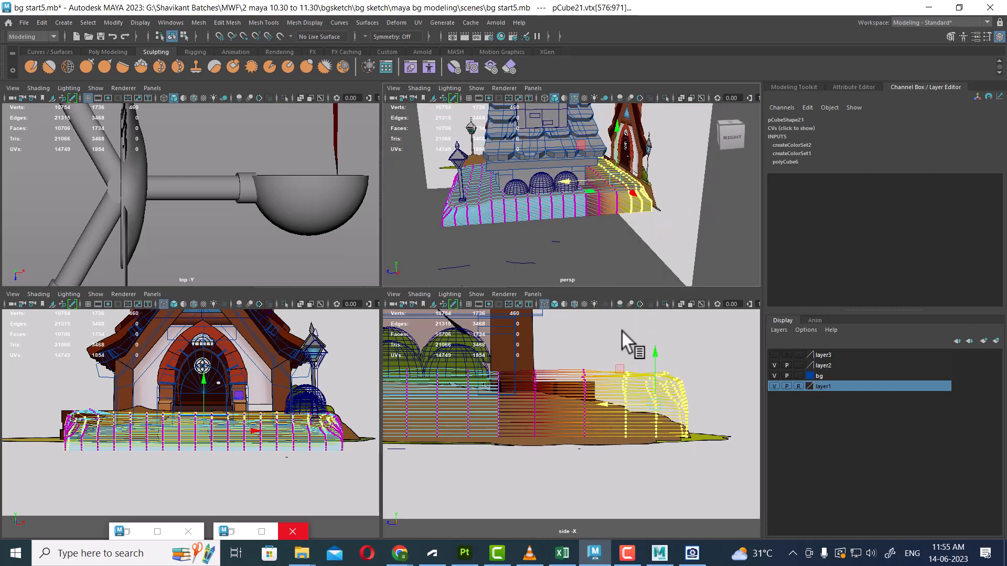
scroll(579, 401, down, 3)
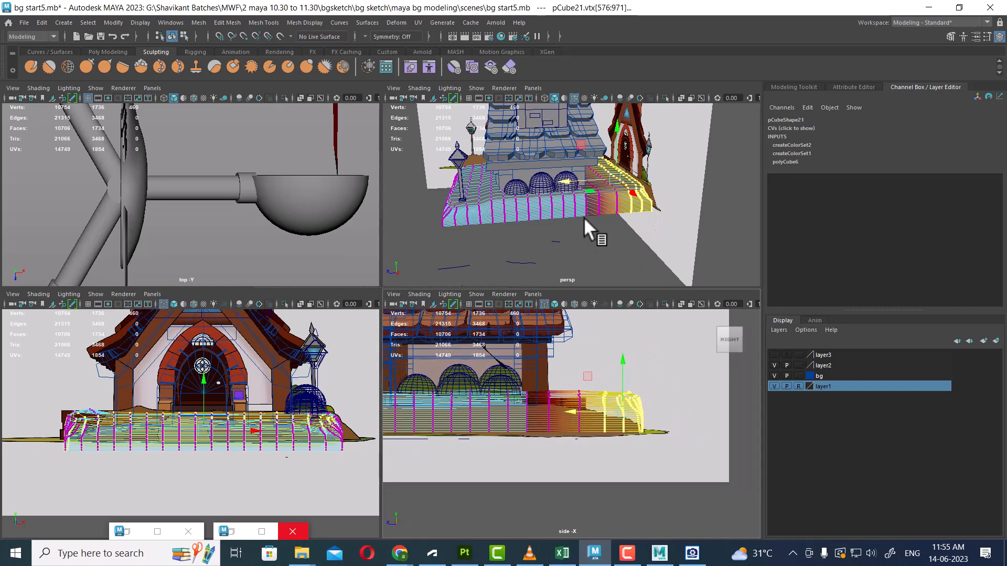
alt+drag(583, 216, 649, 197)
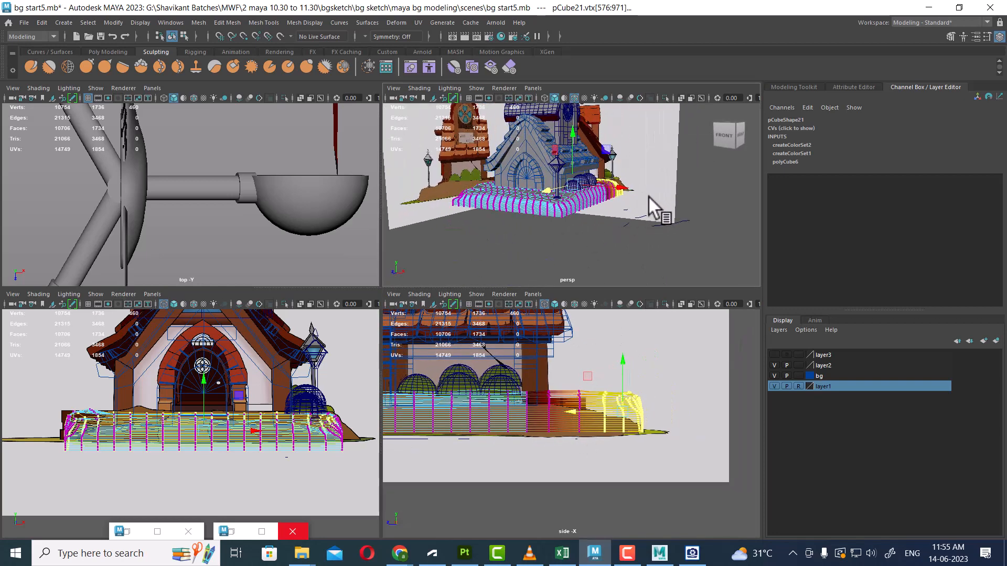
scroll(627, 374, down, 2)
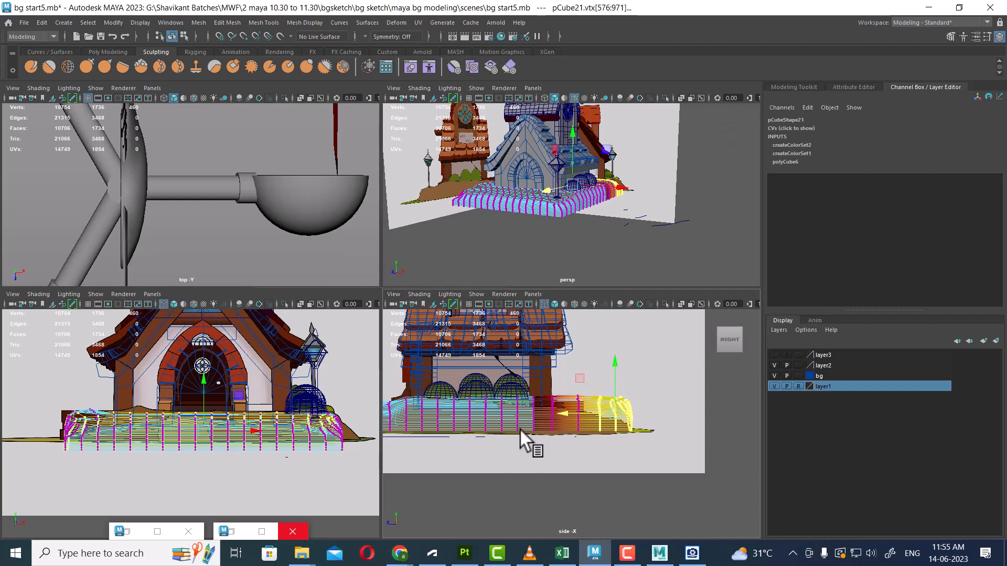
alt+middle_drag(558, 419, 641, 407)
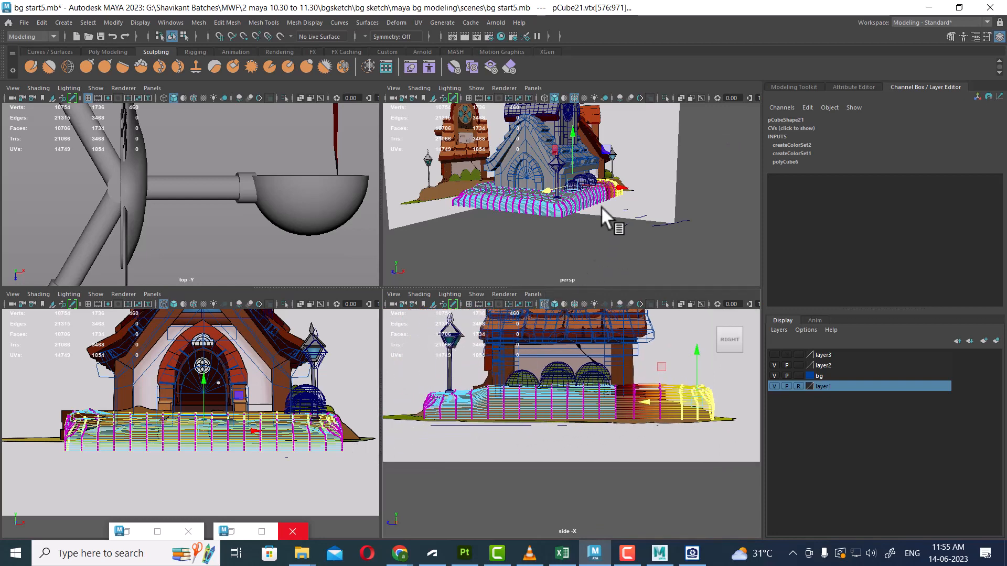
alt+drag(600, 206, 547, 206)
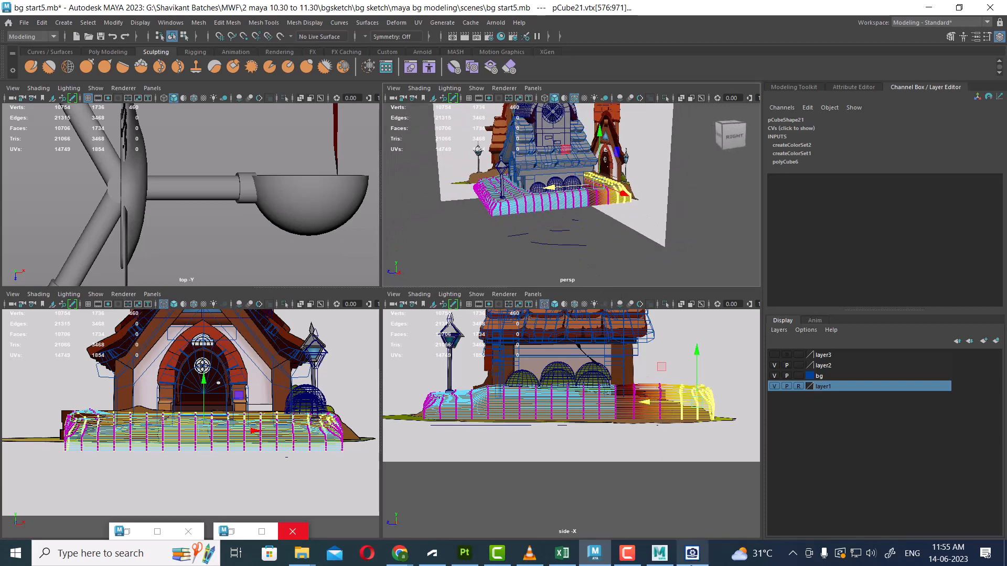
Switch to ACDSee Quick View, bring up the SIDE.jpg reference, and float it as a smaller window over the Maya scene
click(687, 554)
click(877, 62)
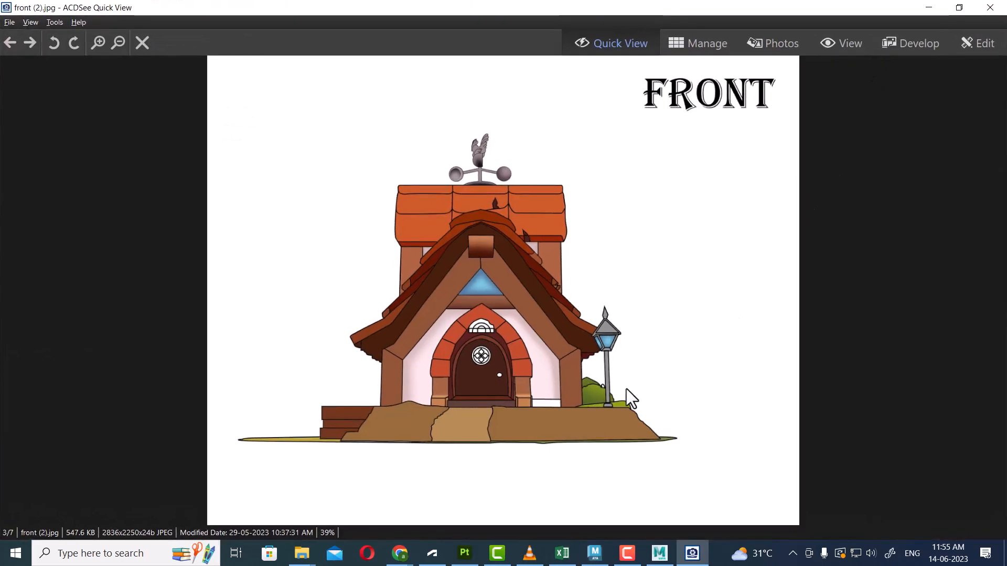
scroll(568, 358, down, 3)
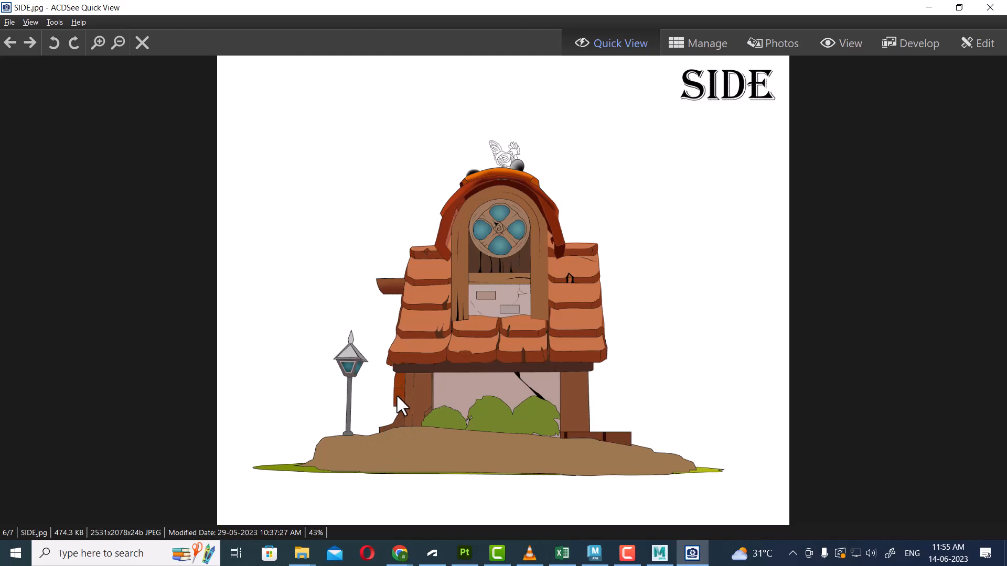
drag(582, 7, 694, 62)
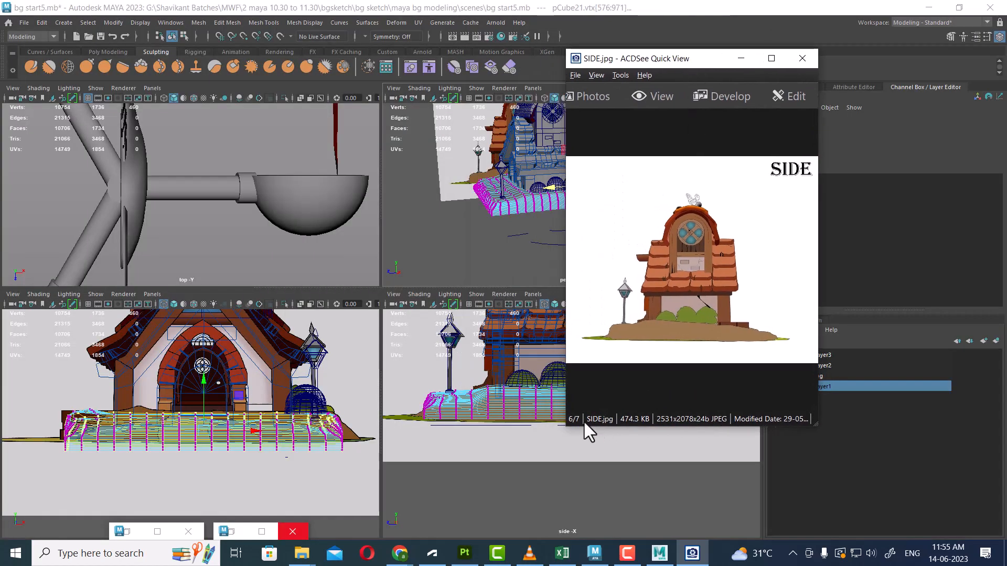
Return to object mode and hide the layer1 reference images, keeping the floating SIDE.jpg window clear of the perspective view
scroll(524, 194, up, 3)
alt+drag(515, 202, 560, 218)
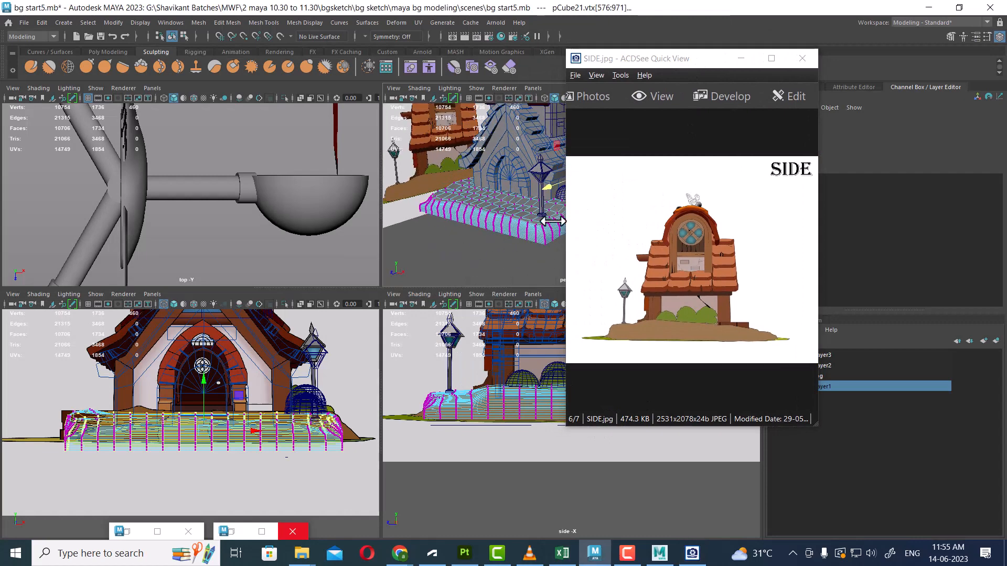
alt+right_drag(560, 218, 495, 212)
key(F8)
click(521, 162)
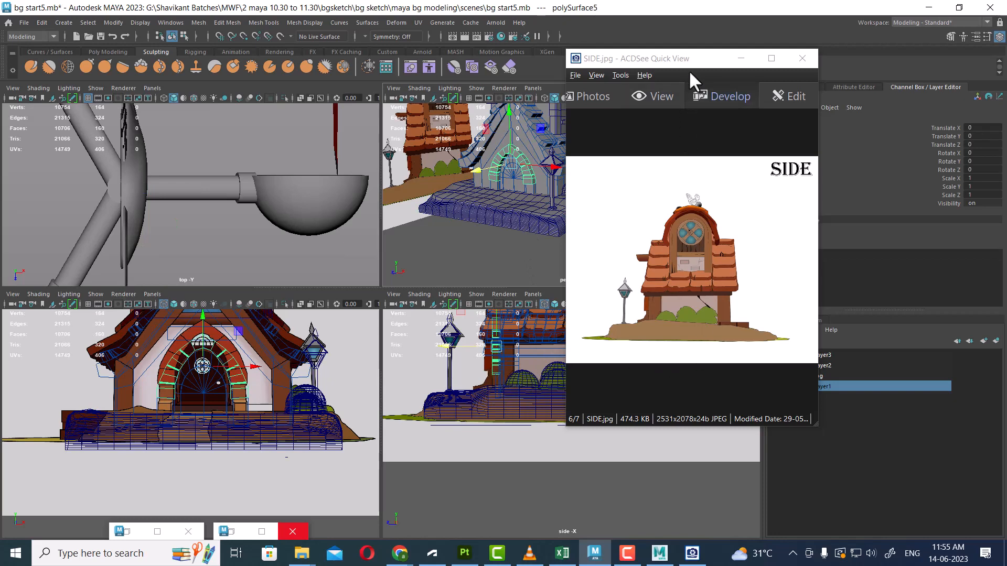
drag(688, 62, 316, 91)
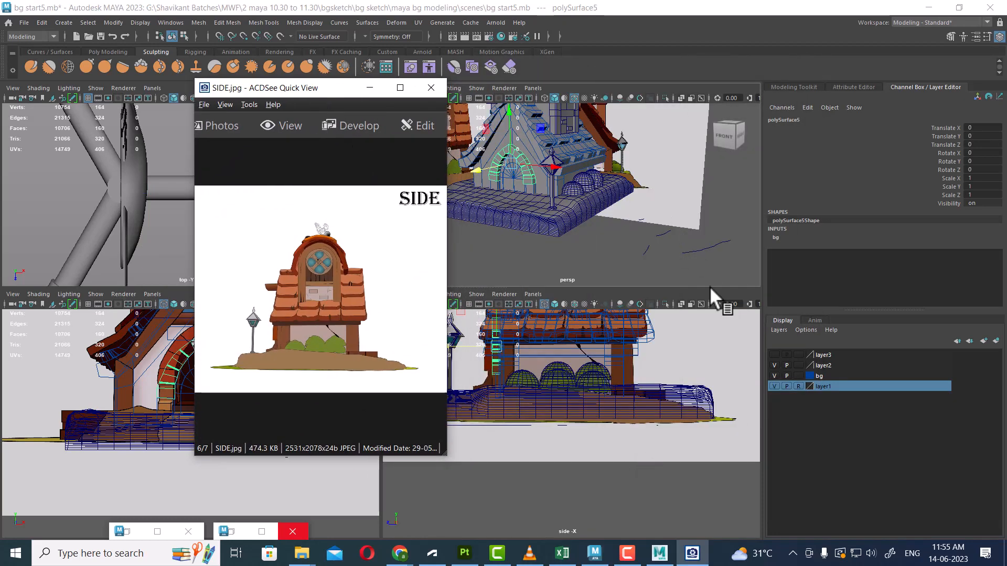
alt+drag(656, 197, 647, 228)
click(774, 386)
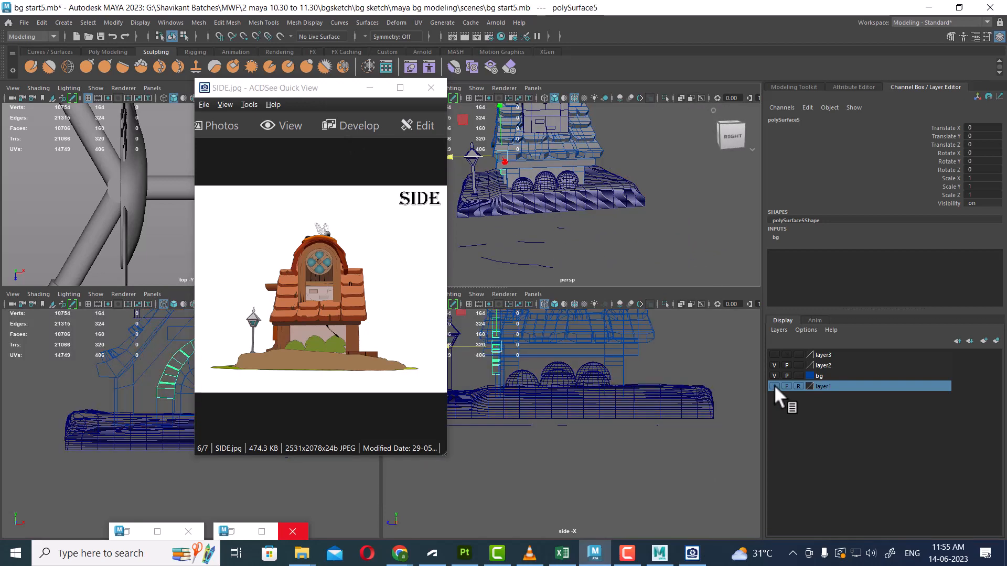
Select the ground block, activate the Sculpt Tool on it, and maximize the perspective view close to its rear end
alt+drag(651, 269, 596, 235)
alt+right_drag(595, 235, 648, 253)
click(631, 201)
shift+right_click(709, 221)
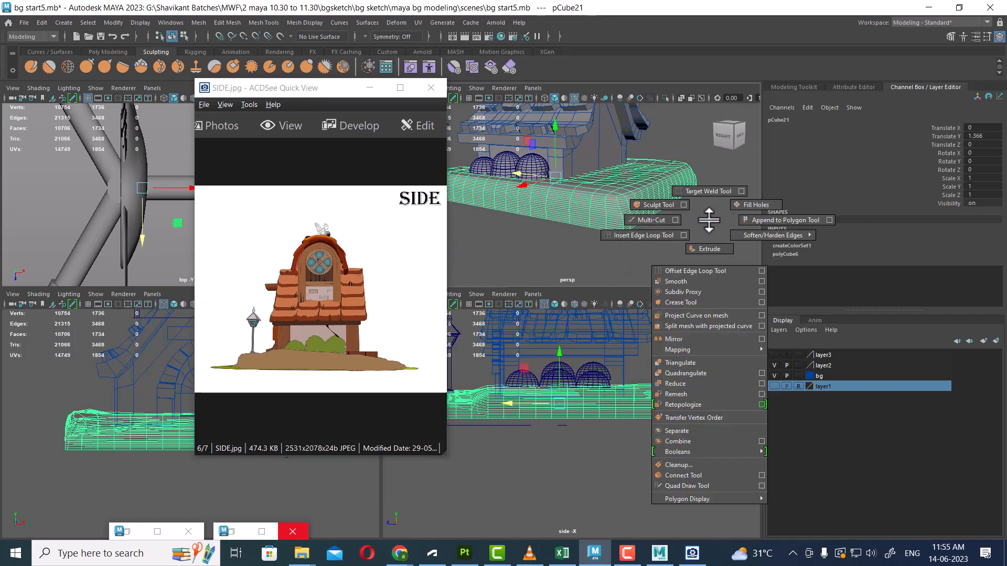
click(650, 200)
drag(348, 93, 320, 88)
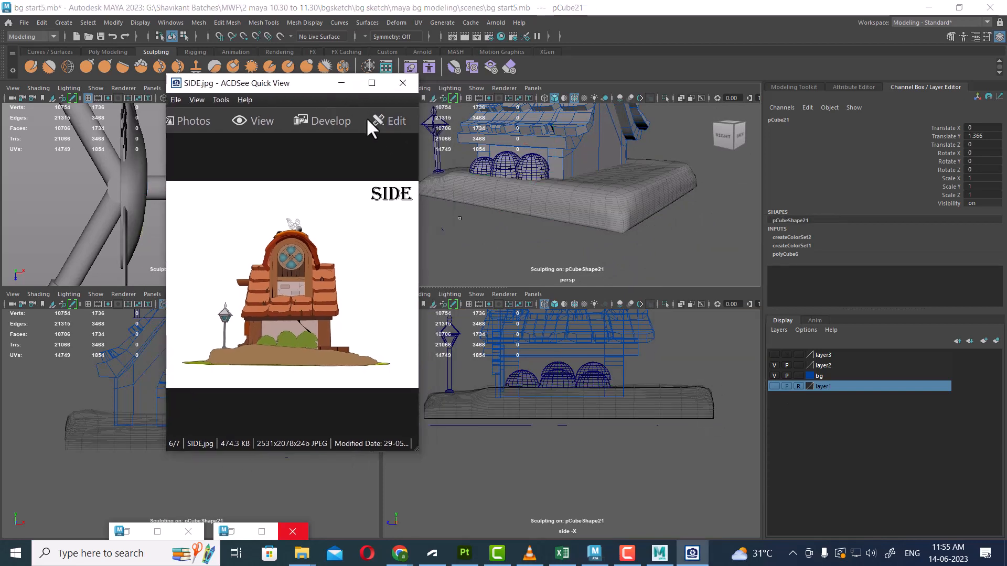
key(space)
alt+right_drag(646, 224, 641, 377)
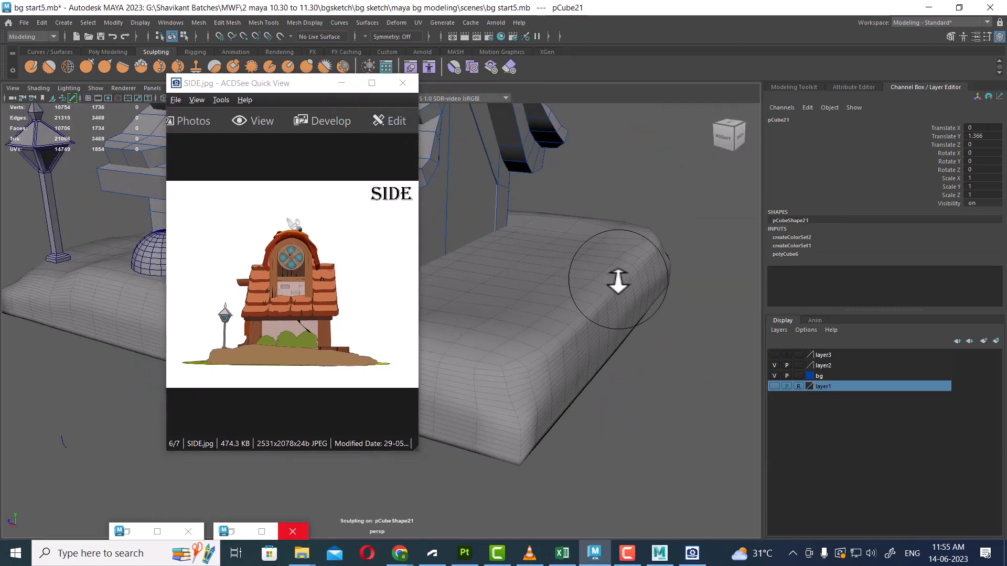
Sculpt irregular dents and bulges along the ground block's rear upper edge with the Wax brush
right_click(654, 265)
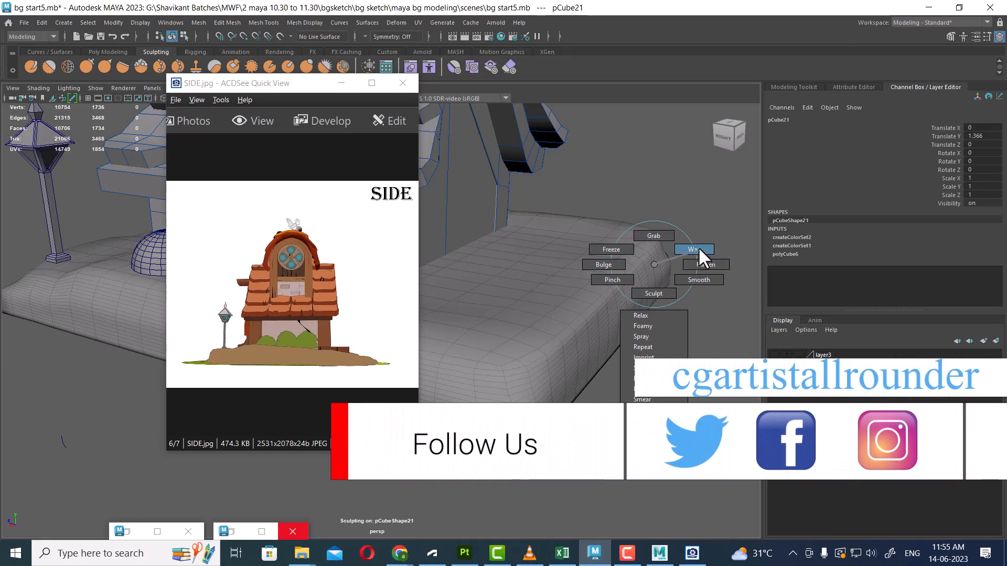
click(703, 265)
mouse_move(616, 317)
mouse_down()
mouse_move(533, 360)
mouse_move(552, 352)
mouse_move(569, 316)
mouse_move(574, 345)
mouse_move(550, 326)
mouse_move(563, 329)
mouse_move(543, 351)
mouse_move(562, 335)
mouse_move(509, 359)
mouse_move(616, 303)
mouse_move(589, 288)
mouse_move(582, 297)
mouse_up()
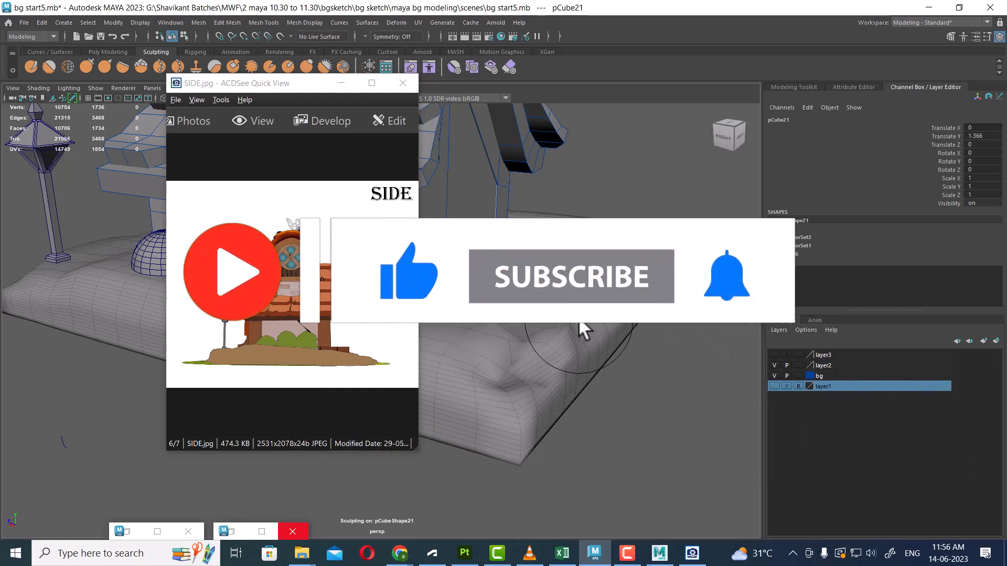
mouse_move(562, 345)
mouse_down()
mouse_move(538, 333)
mouse_move(545, 320)
mouse_move(522, 340)
mouse_up()
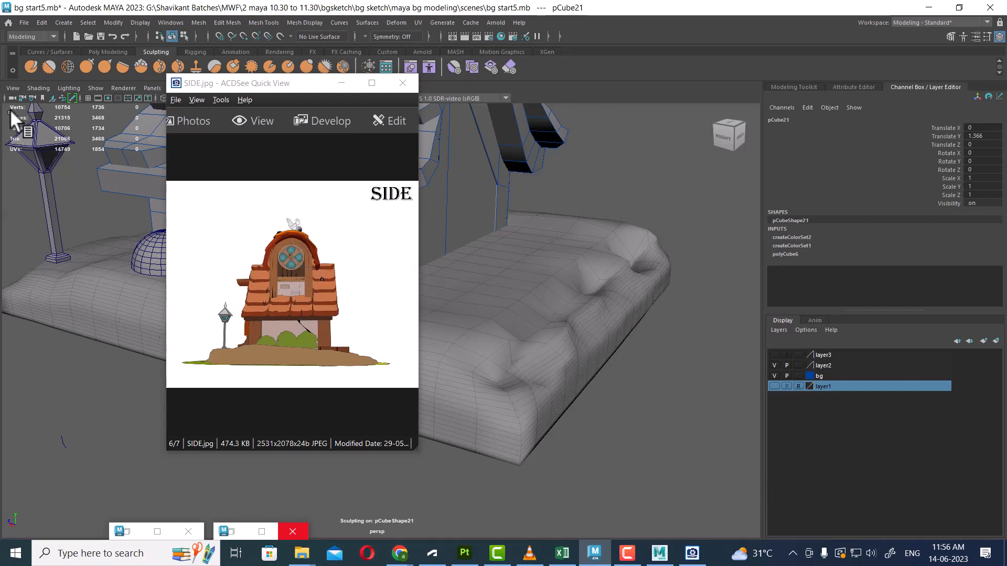
Open the sculpting tool settings and soften the dents along the block's rear upper edge with the Smooth Tool
double_click(33, 67)
drag(426, 151, 651, 151)
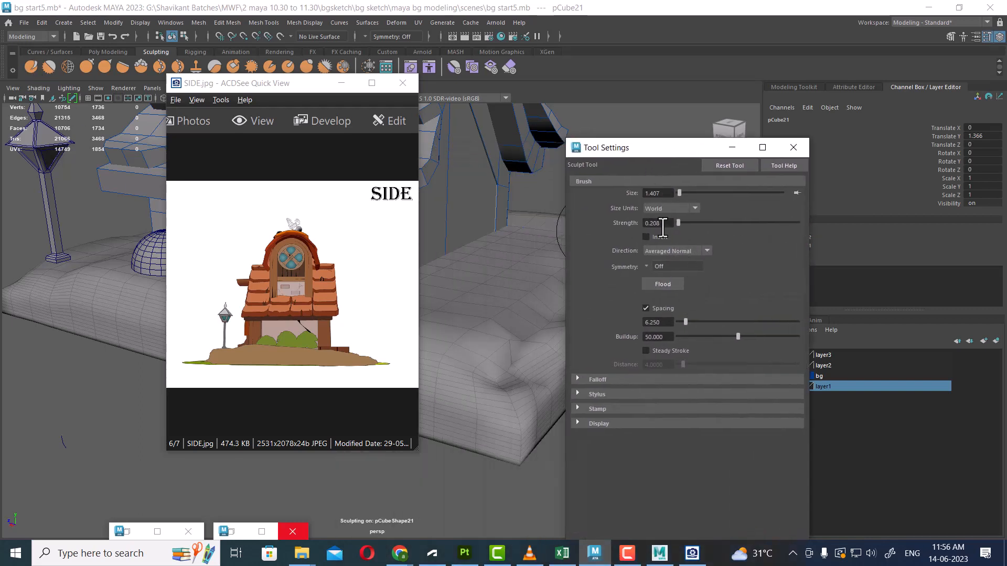
drag(319, 97, 213, 171)
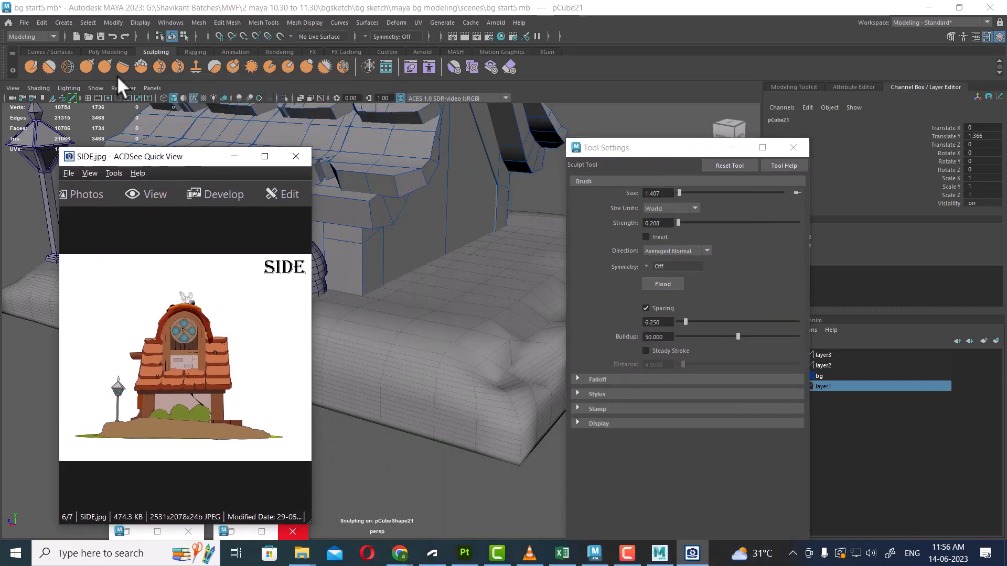
click(51, 67)
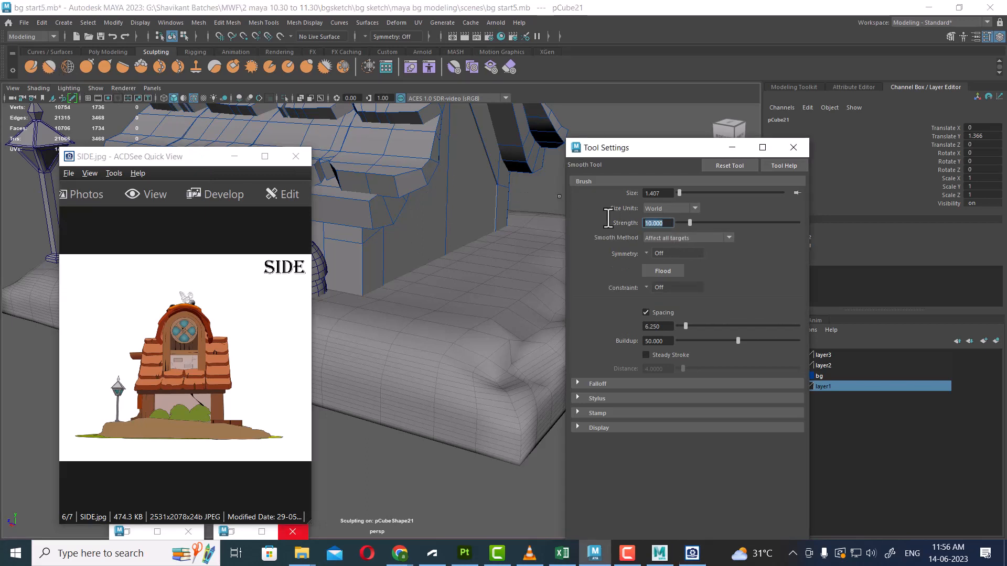
drag(690, 151, 774, 176)
mouse_move(567, 345)
mouse_down()
mouse_move(542, 344)
mouse_move(510, 376)
mouse_move(602, 301)
mouse_move(564, 337)
mouse_move(561, 371)
mouse_move(631, 210)
mouse_up()
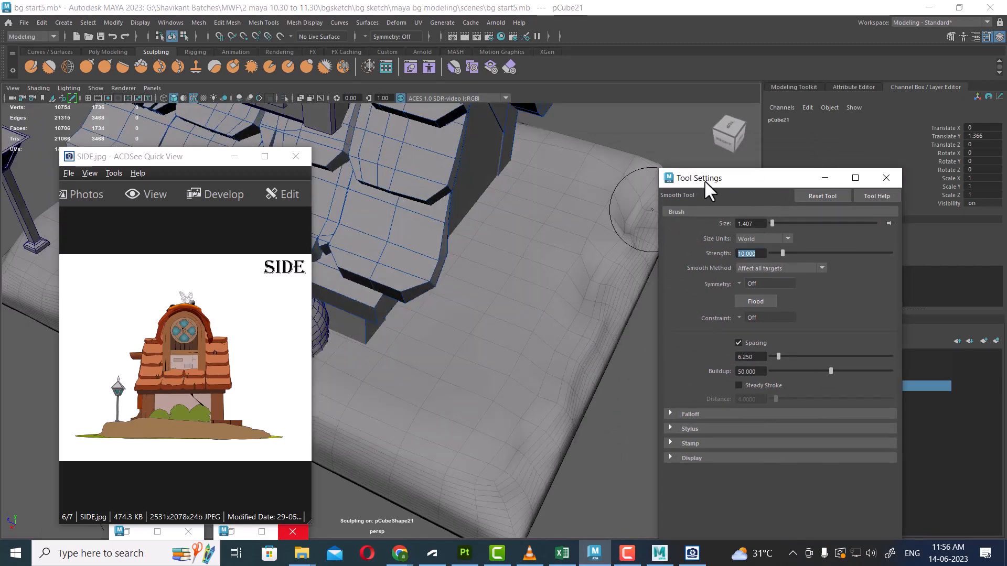
drag(705, 180, 809, 186)
alt+drag(652, 194, 618, 477)
alt+drag(575, 352, 542, 351)
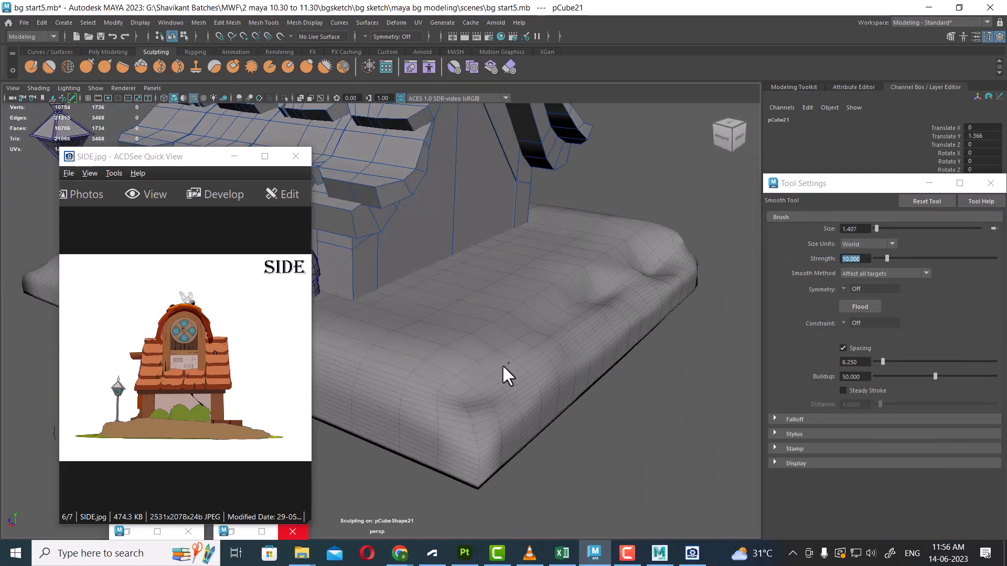
Carve shallow hollows into the block's rear upper edge and near rear corner with the inverted Wax brush
right_click(557, 337)
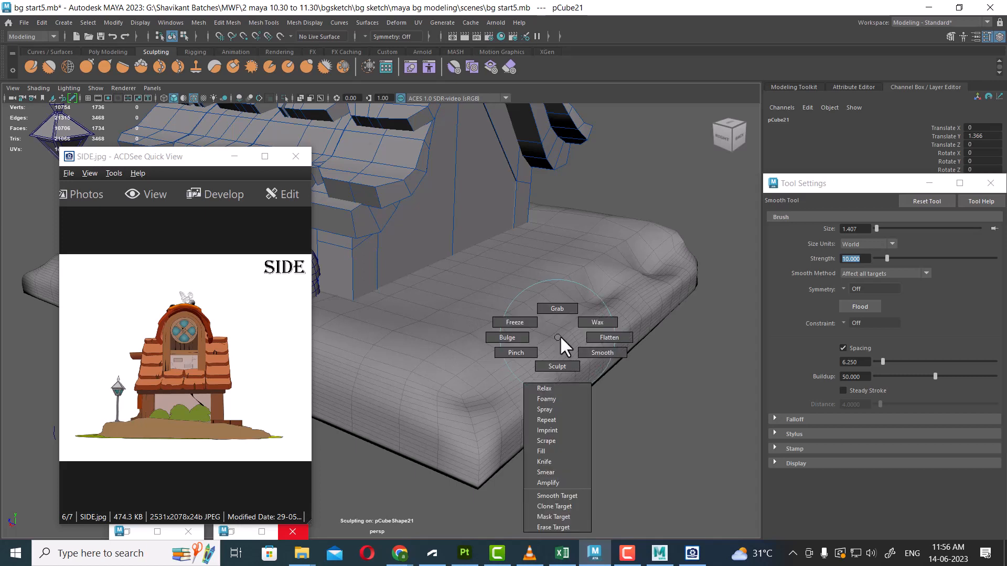
click(604, 316)
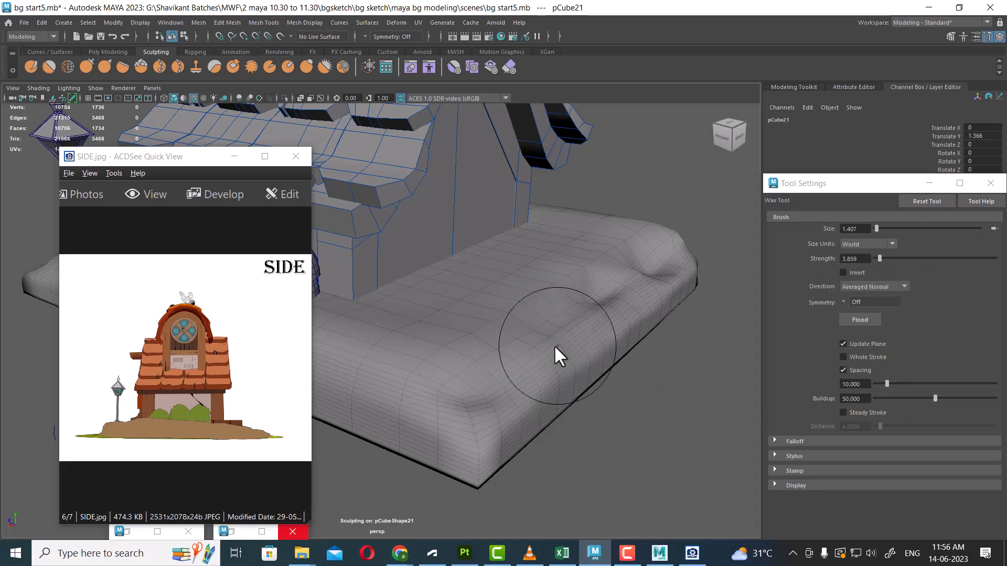
mouse_move(558, 325)
ctrl+mouse_down()
mouse_move(467, 401)
mouse_move(518, 394)
mouse_move(676, 256)
mouse_move(617, 274)
mouse_move(680, 234)
mouse_move(599, 280)
ctrl+mouse_up()
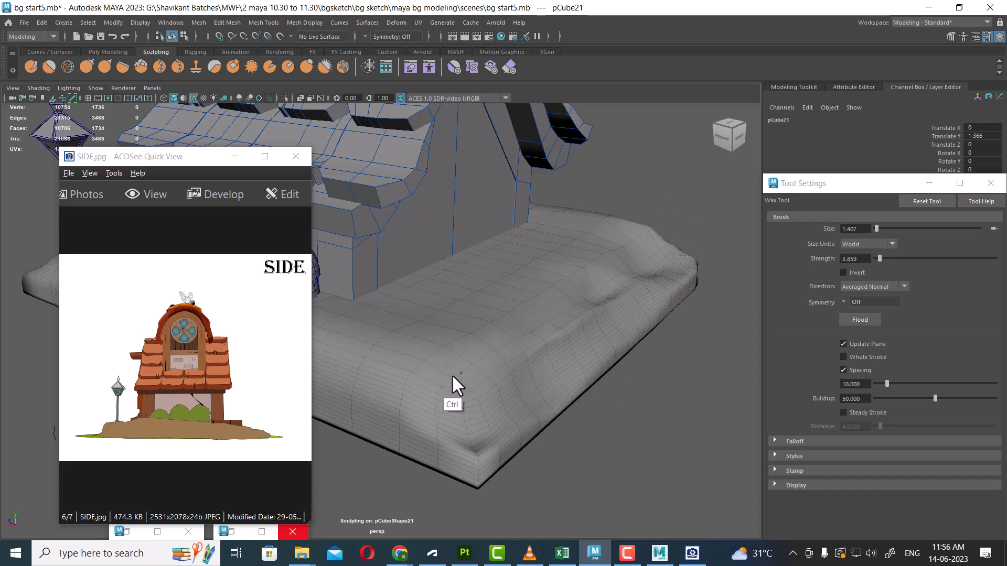
mouse_move(452, 375)
ctrl+mouse_down()
mouse_move(468, 355)
mouse_move(462, 423)
mouse_move(475, 411)
ctrl+mouse_up()
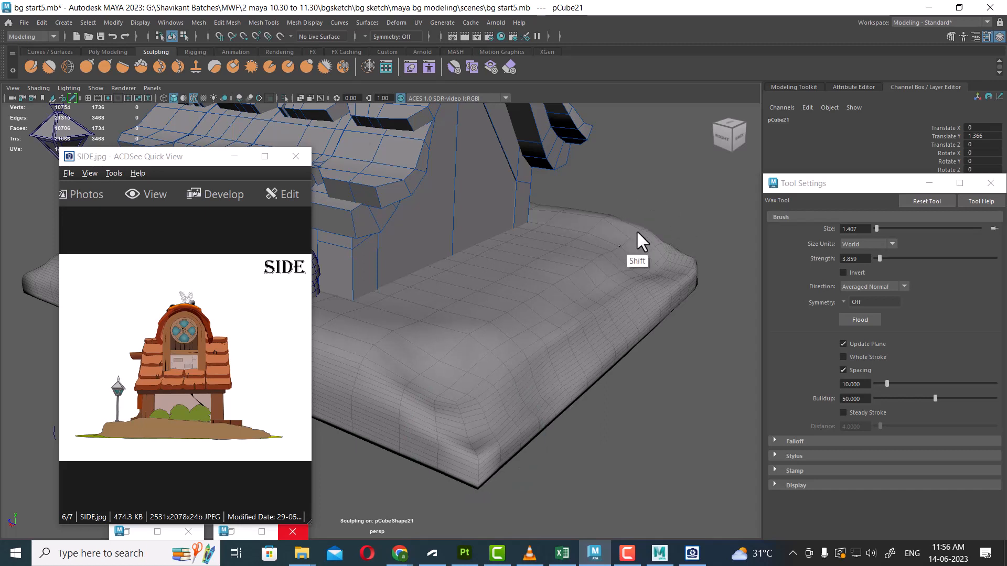
Smooth the dents along the ground block's rear upper edge and around its near rear corner
mouse_move(488, 394)
shift+mouse_down()
mouse_move(468, 426)
mouse_move(504, 406)
shift+mouse_up()
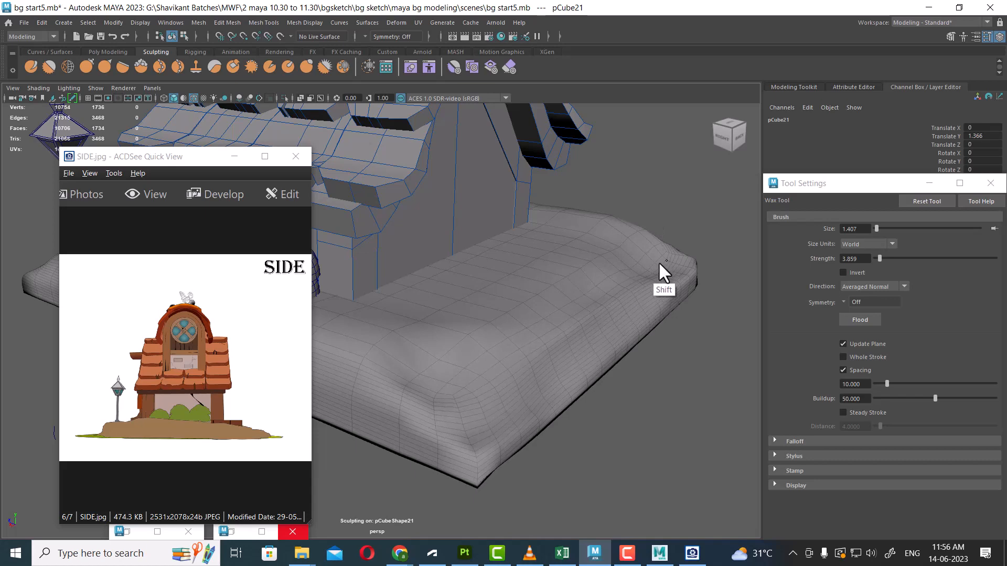
alt+drag(640, 335, 671, 277)
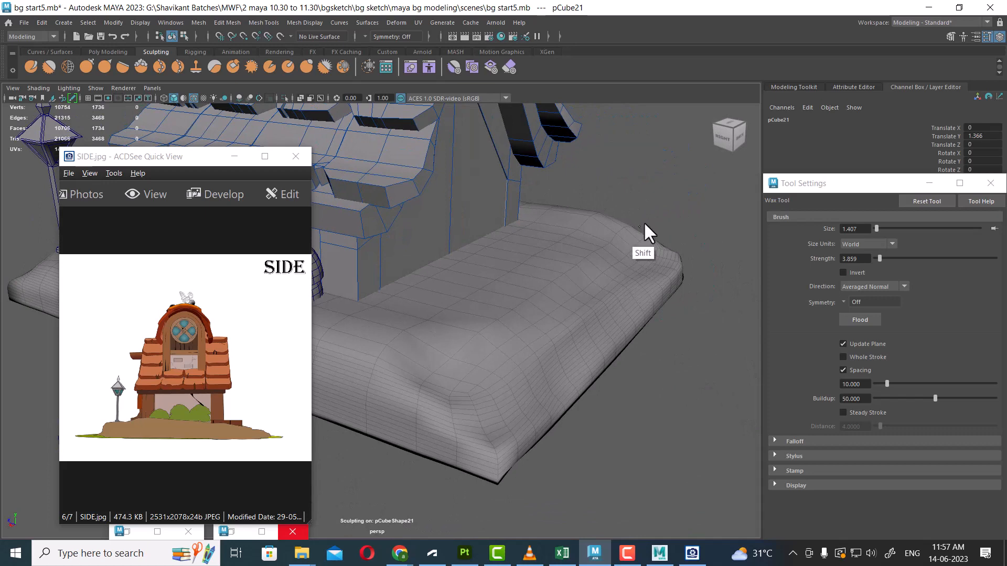
shift+drag(442, 370, 518, 441)
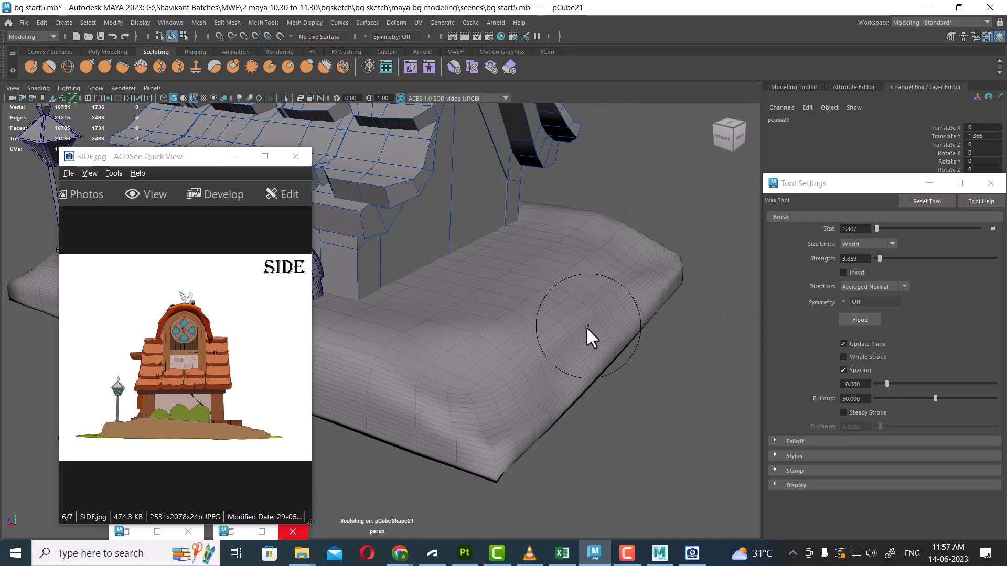
mouse_move(589, 337)
alt+mouse_down()
mouse_move(611, 340)
mouse_move(603, 326)
mouse_move(570, 338)
alt+mouse_up()
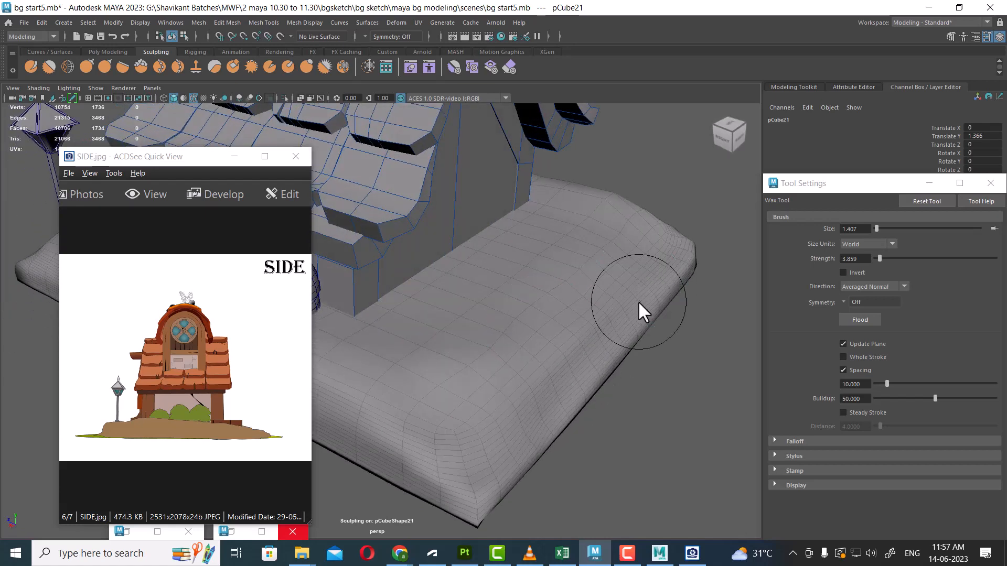
Switch to the Flatten brush, set its strength to 15.640, and flatten the bumps on the ground block's rear slope
right_click(643, 256)
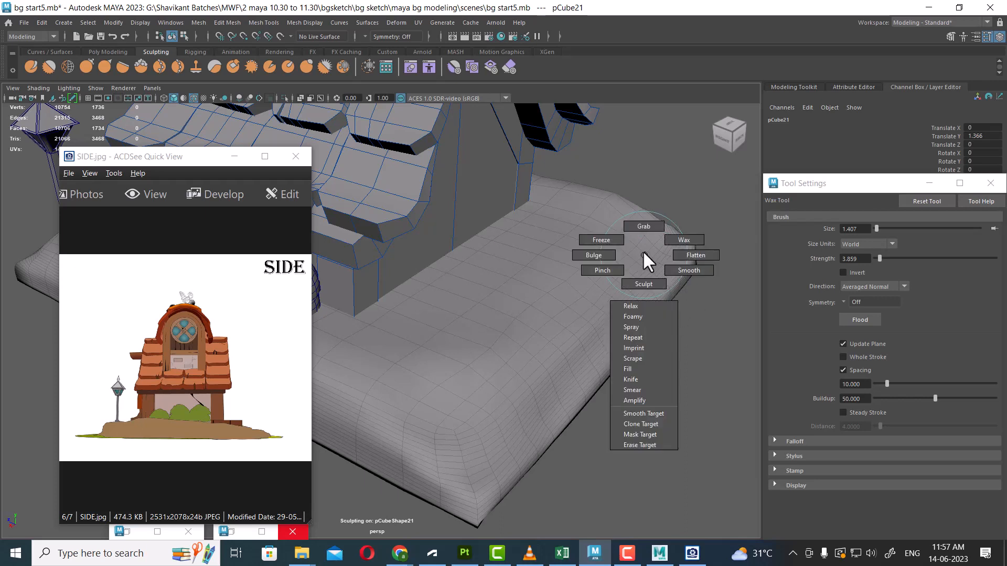
click(678, 253)
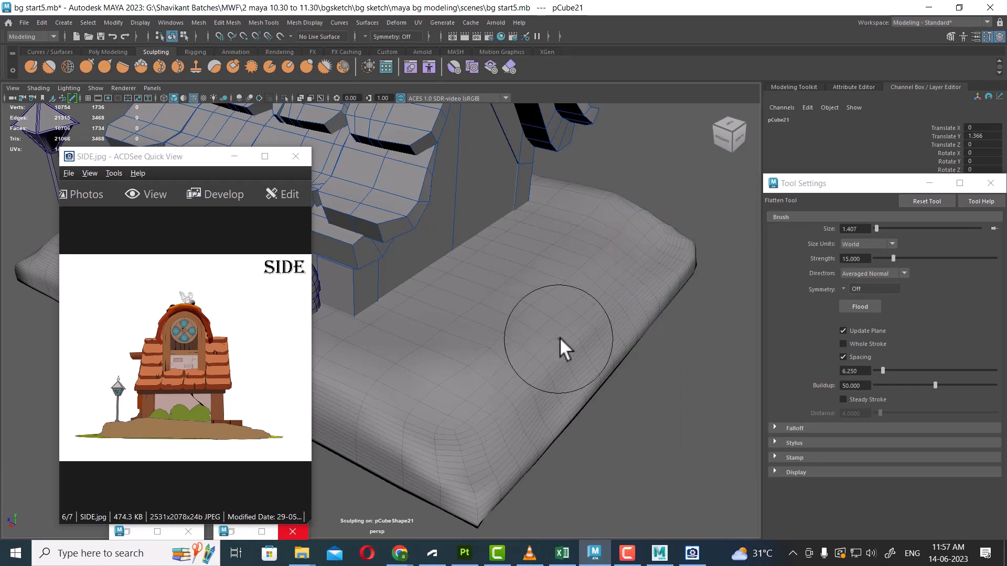
mouse_move(559, 337)
mouse_down()
mouse_move(586, 332)
mouse_move(574, 329)
mouse_move(601, 292)
mouse_move(508, 305)
mouse_up()
key(m)
drag(442, 350, 492, 300)
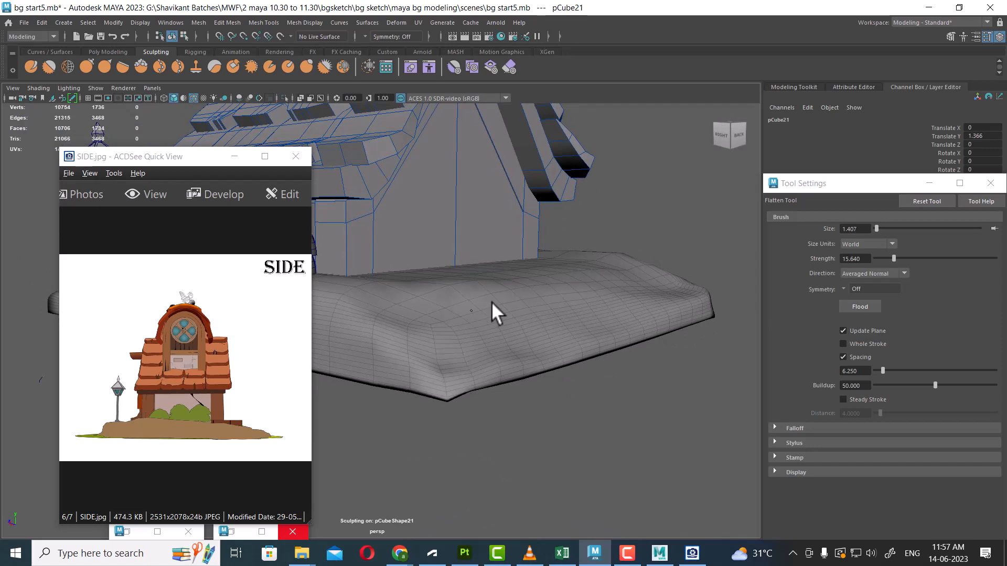
Smooth the flattened rear slope of the ground block from its far corner toward the middle
alt+drag(570, 304, 595, 316)
alt+drag(576, 382, 692, 329)
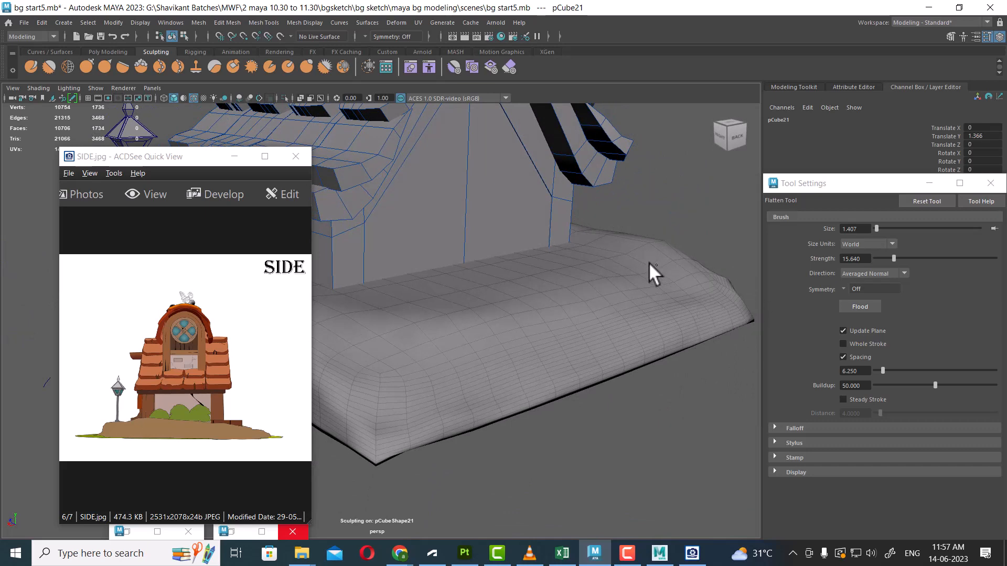
alt+drag(492, 316, 539, 332)
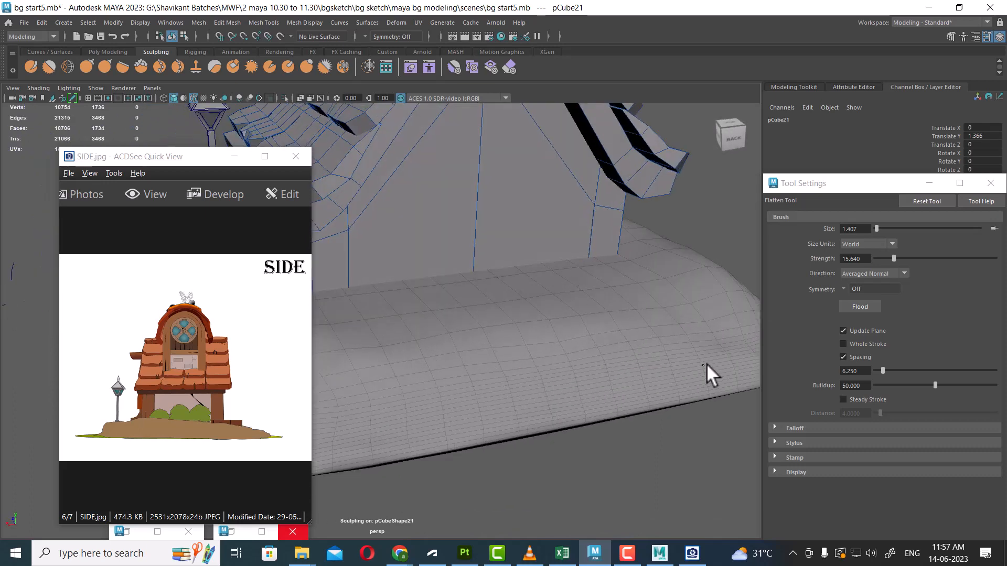
shift+drag(705, 310, 563, 369)
alt+drag(522, 337, 627, 334)
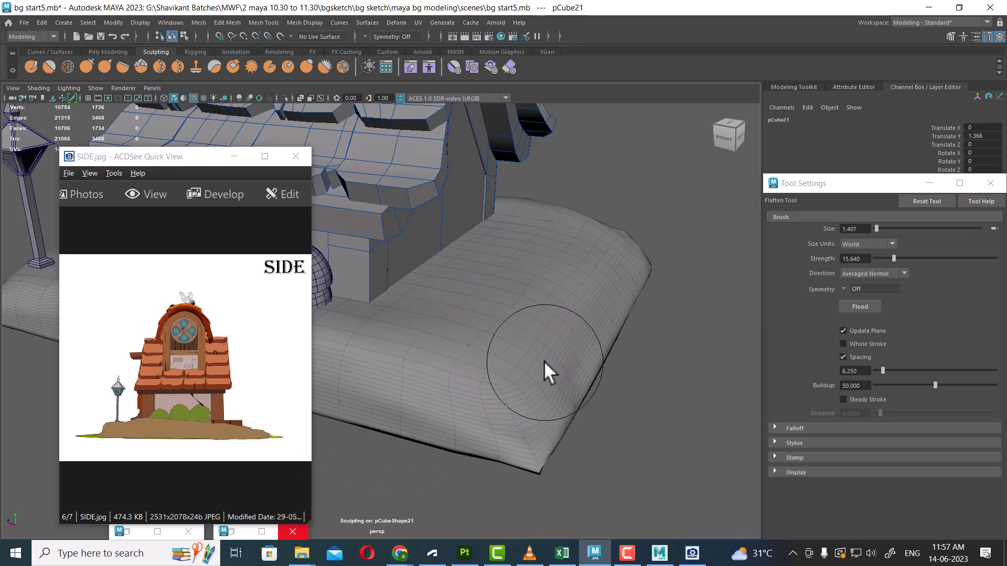
Close the tool settings and show the layer1 reference behind the wireframe model in the side view
key(space)
drag(640, 354, 671, 354)
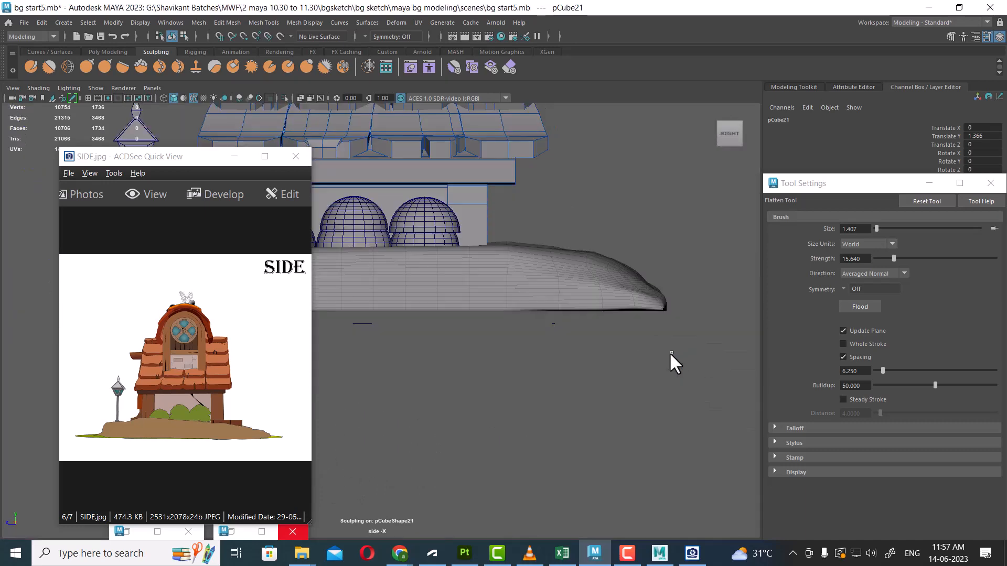
click(990, 183)
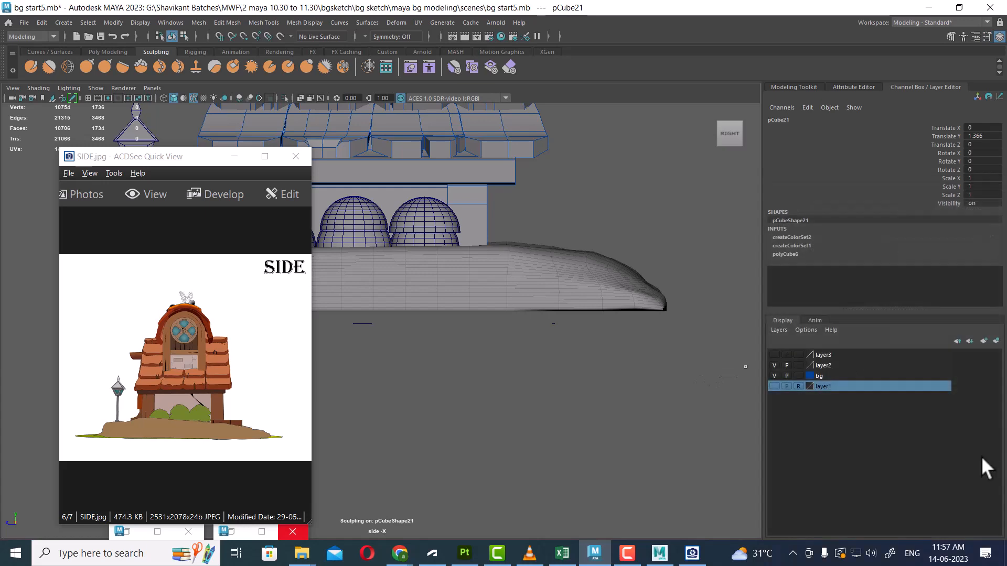
click(774, 387)
key(4)
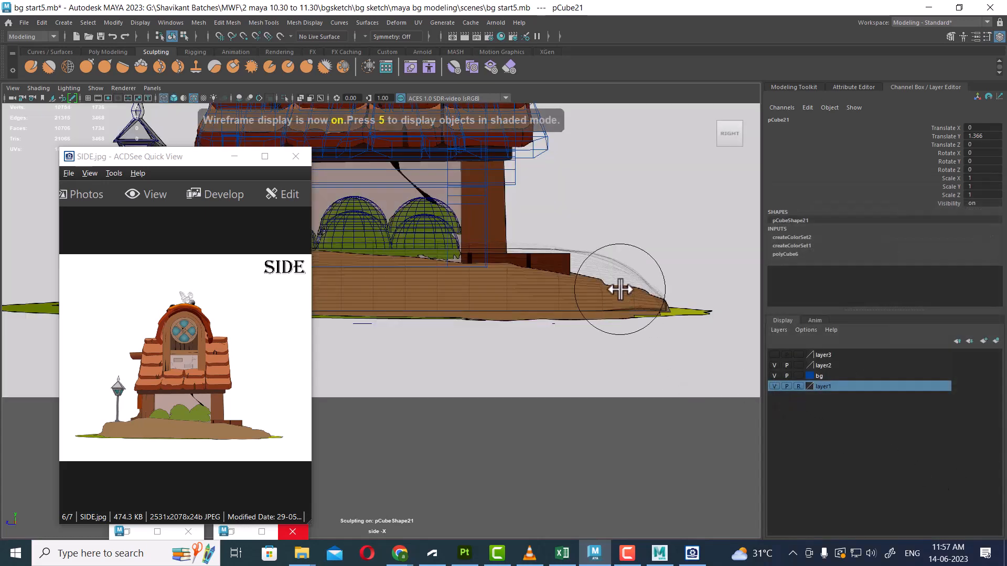
alt+right_drag(620, 289, 656, 358)
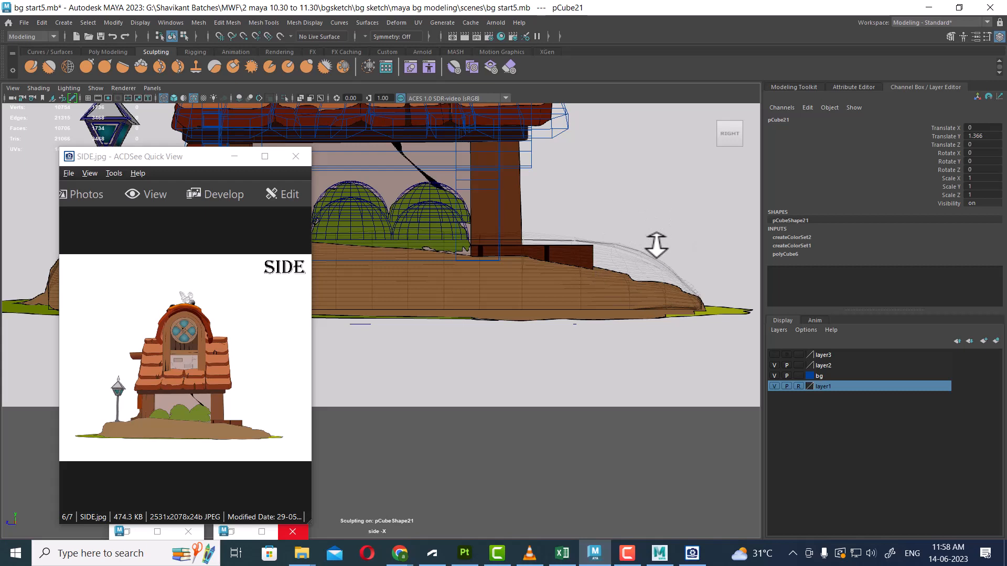
Lower the ground block's rear upper vertices with soft selection toward the sloping outline of the side reference
key(w)
right_drag(659, 234, 582, 239)
drag(556, 218, 679, 277)
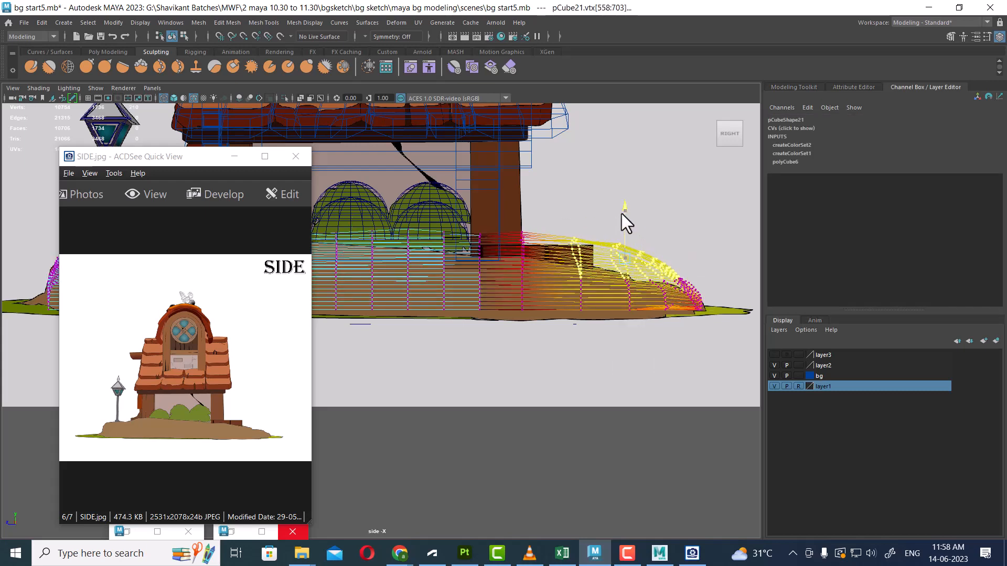
drag(621, 216, 612, 256)
key(b)
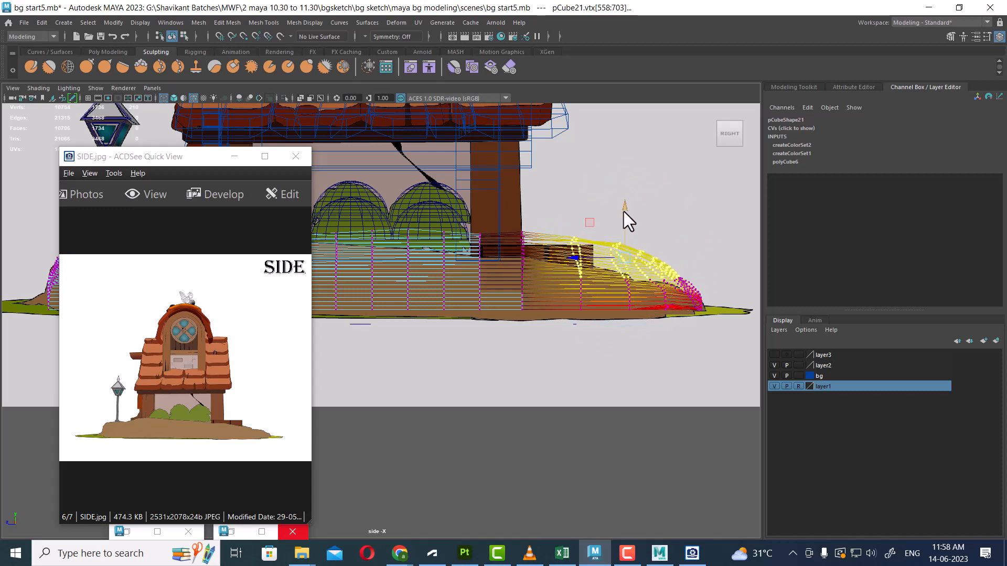
drag(624, 212, 623, 217)
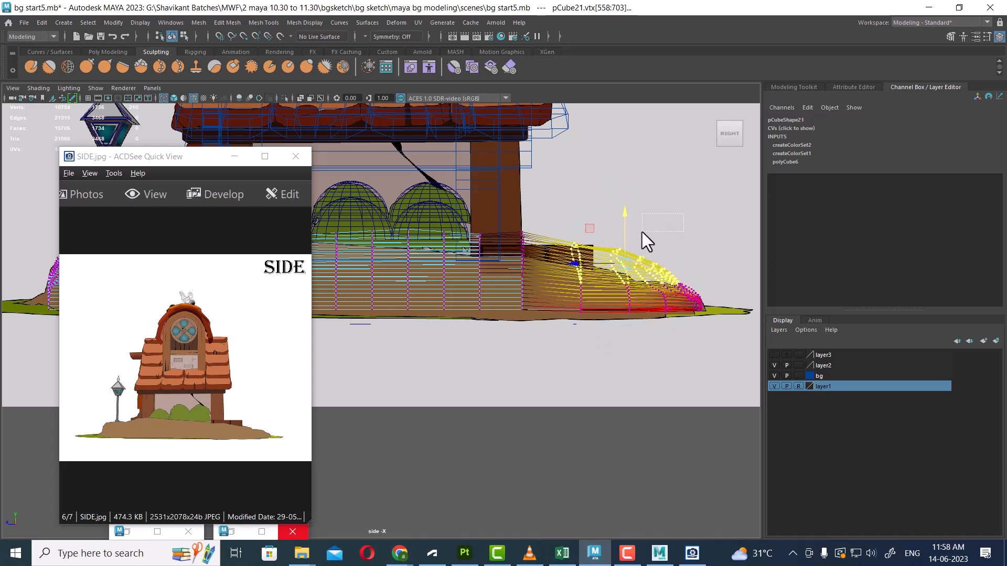
drag(614, 278, 612, 278)
drag(642, 226, 642, 230)
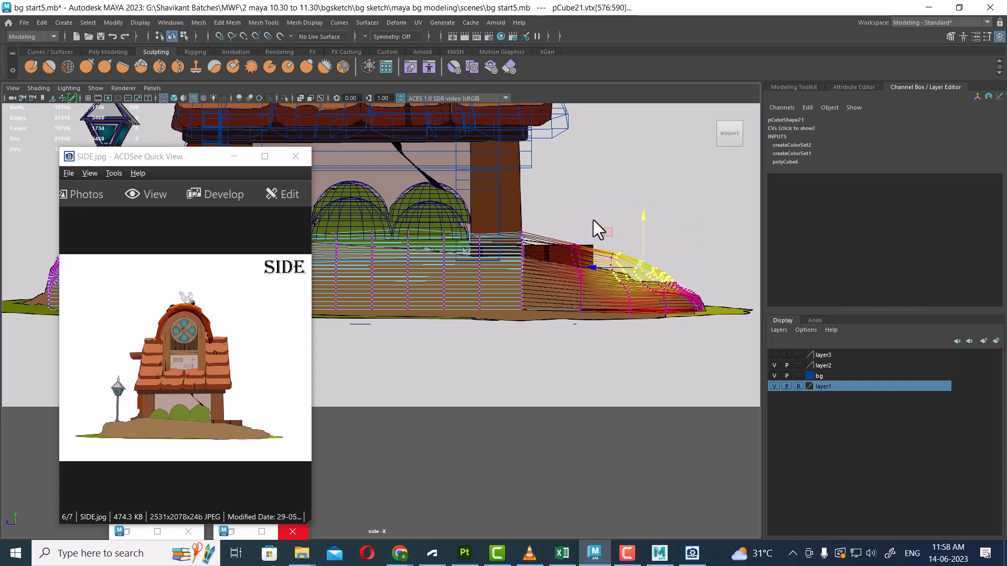
Move the SIDE.jpg window aside and lower the block's upper vertices from beneath the cottage to the rear slope
alt+right_drag(590, 246, 515, 247)
alt+middle_drag(515, 247, 631, 253)
alt+right_drag(631, 254, 576, 227)
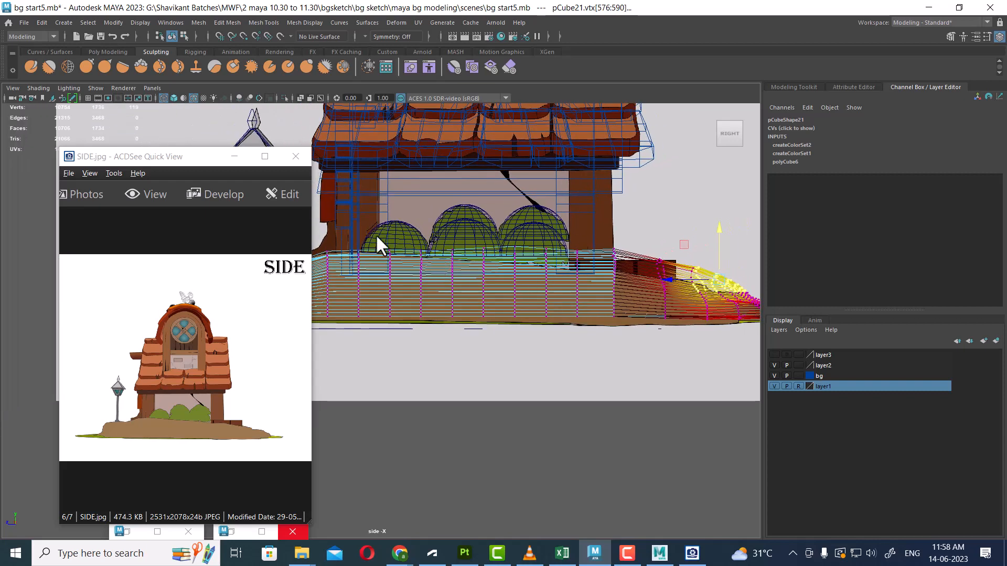
drag(158, 161, 105, 154)
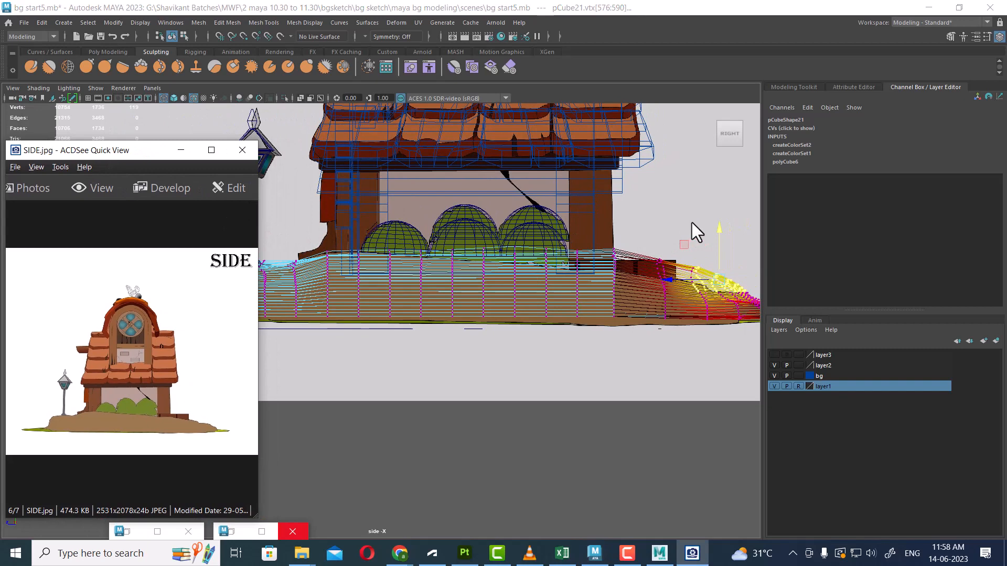
alt+right_drag(668, 221, 628, 202)
drag(659, 229, 321, 281)
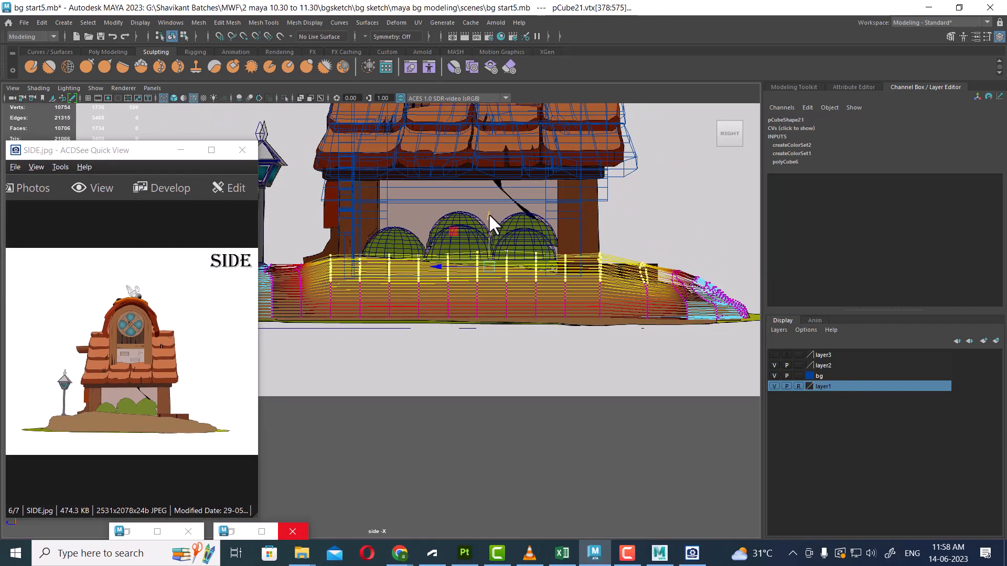
drag(488, 213, 485, 216)
drag(622, 237, 589, 290)
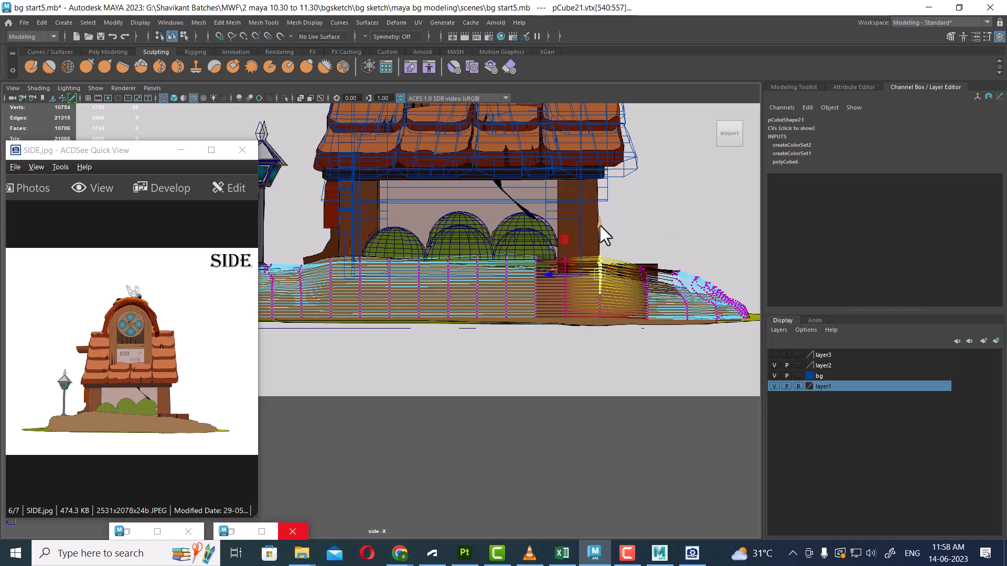
drag(690, 231, 626, 288)
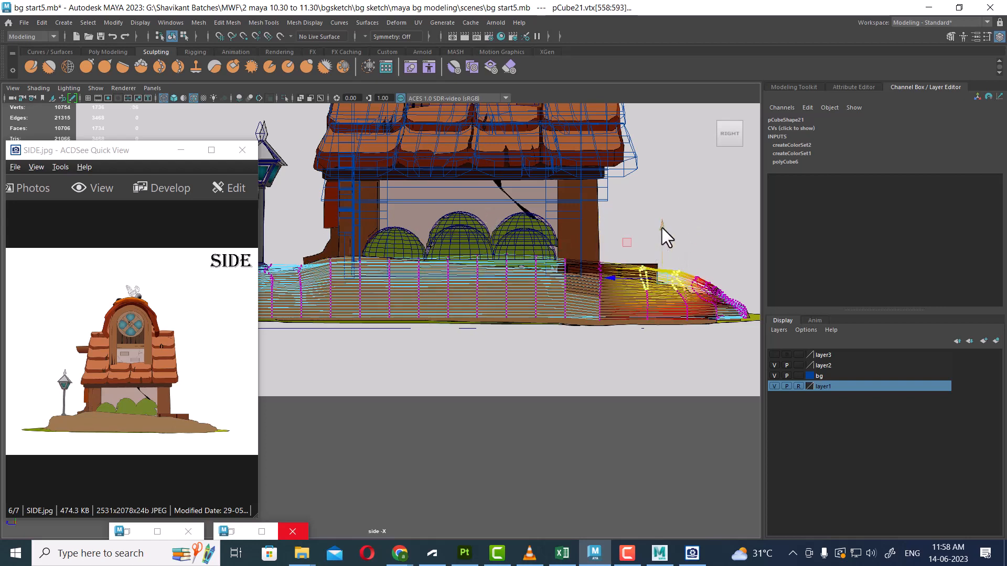
drag(661, 228, 665, 232)
Adjust the vertex groups along the block's rear slope one by one to follow the side reference's contour
alt+middle_drag(709, 256, 613, 206)
alt+right_drag(612, 206, 674, 209)
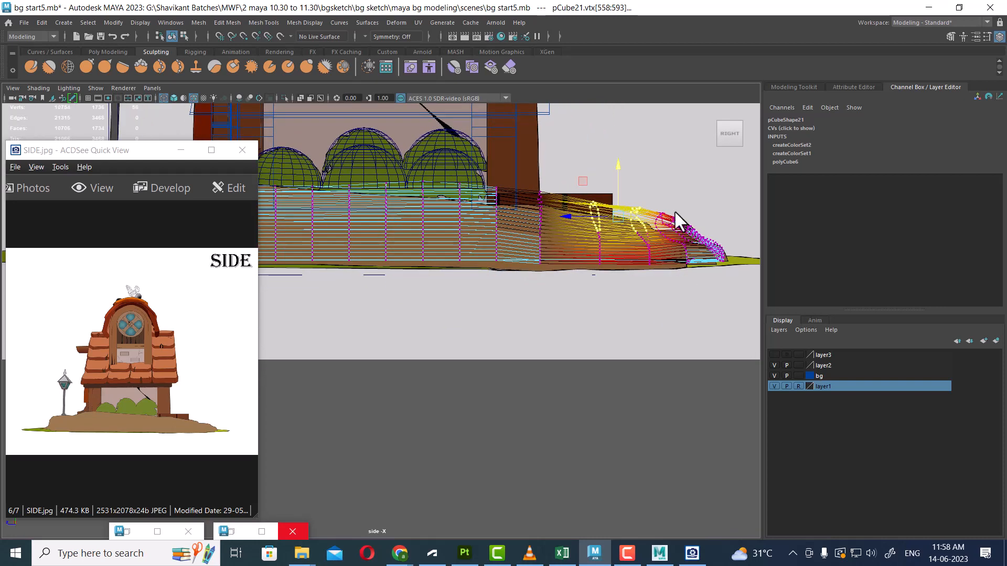
alt+middle_drag(674, 210, 536, 259)
alt+right_drag(536, 259, 527, 235)
drag(576, 278, 602, 285)
drag(568, 224, 566, 230)
drag(504, 235, 546, 289)
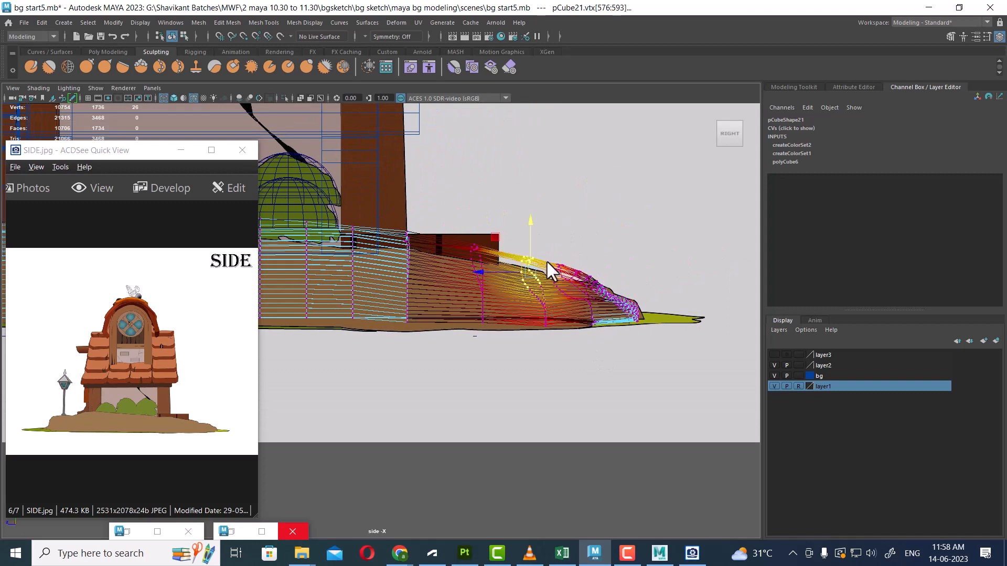
drag(530, 224, 528, 228)
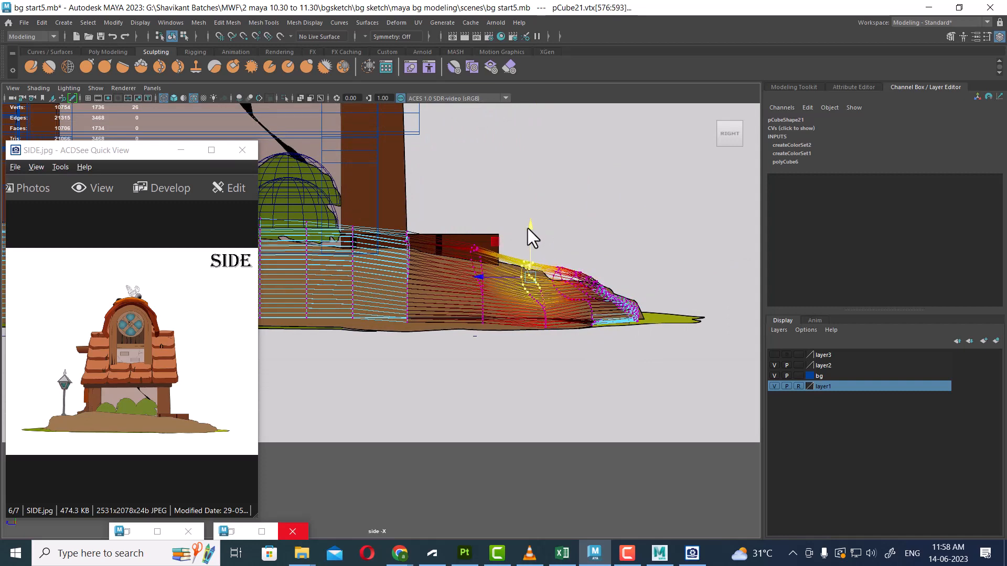
drag(577, 259, 568, 266)
drag(570, 228, 539, 234)
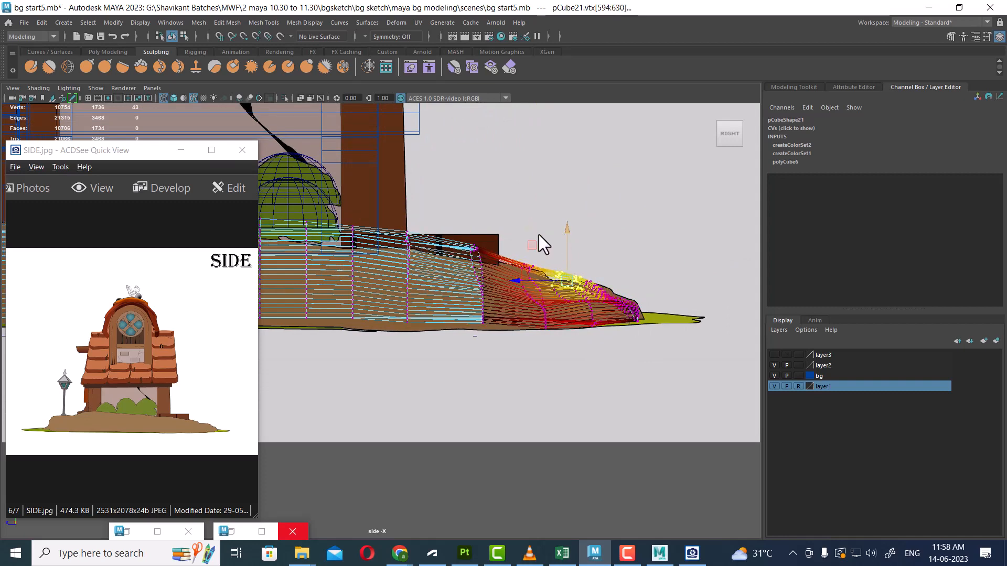
drag(460, 280, 460, 280)
drag(478, 214, 480, 220)
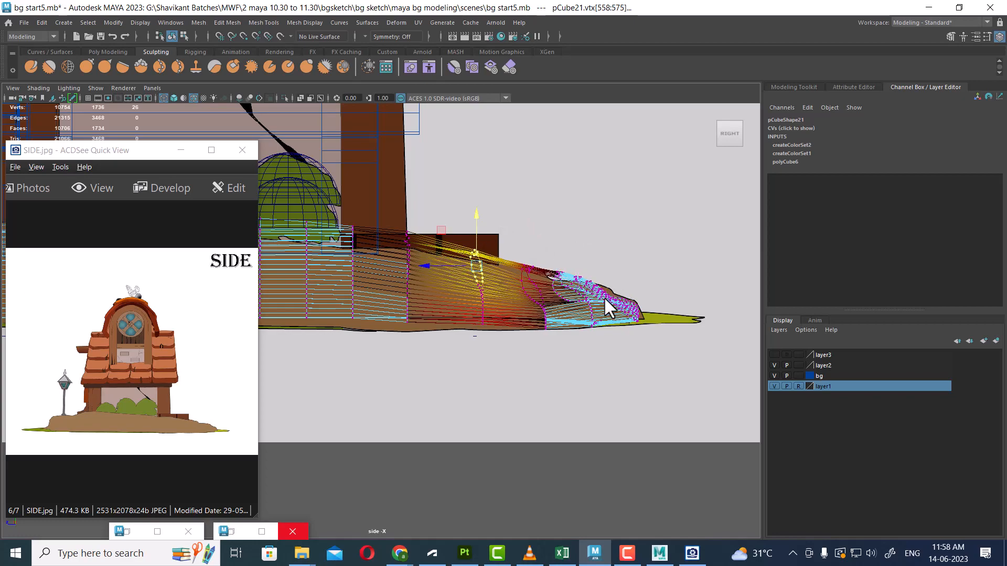
Hide layer1 and select the ground block in object mode in the shaded perspective view
alt+drag(603, 297, 742, 368)
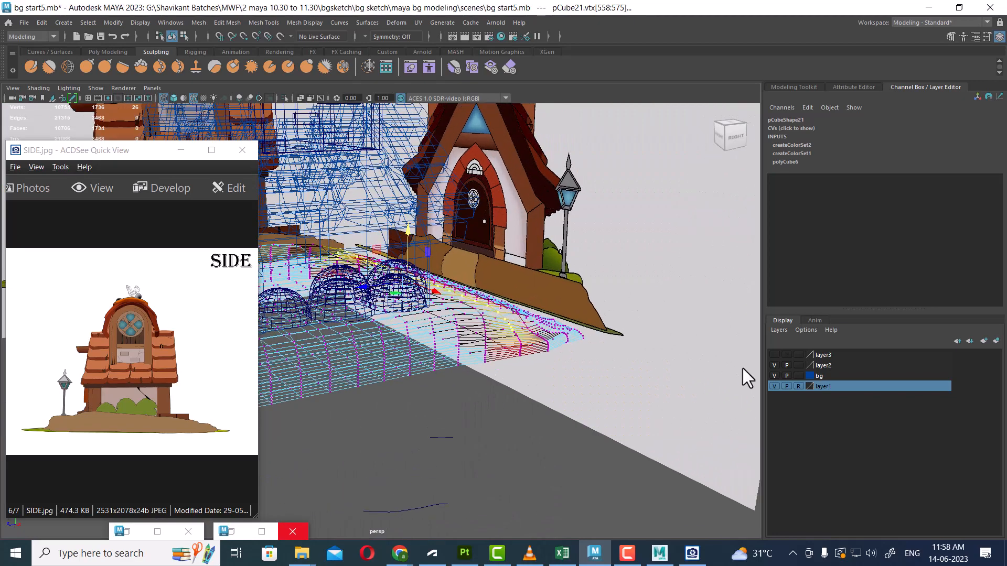
click(775, 386)
alt+drag(575, 355, 534, 373)
right_drag(544, 240, 685, 192)
click(682, 194)
click(542, 322)
key(5)
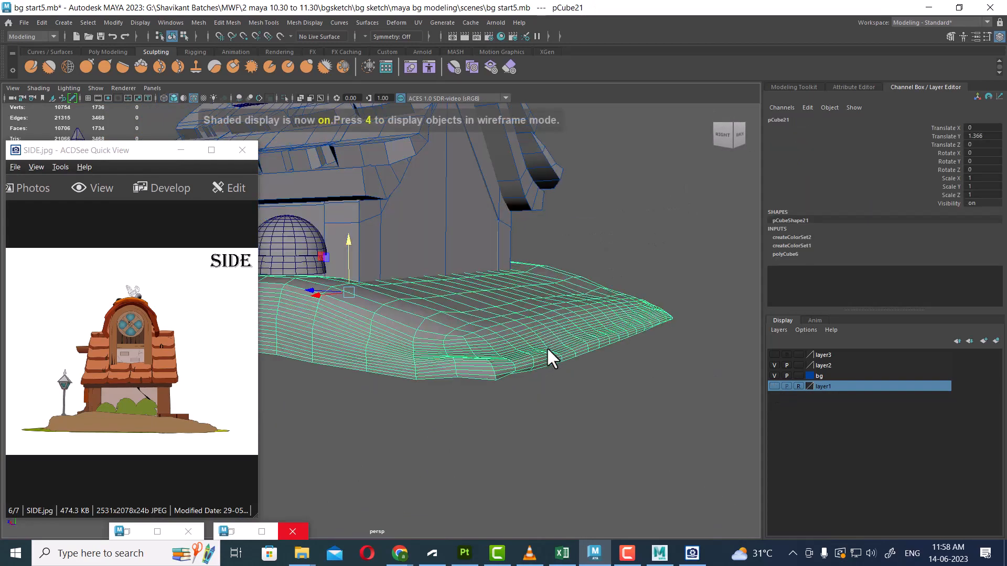
Reactivate the Sculpt Tool on the ground block and smooth its reshaped rear slope and far rear corner
key(f)
click(640, 373)
click(635, 296)
shift+right_drag(686, 193, 636, 179)
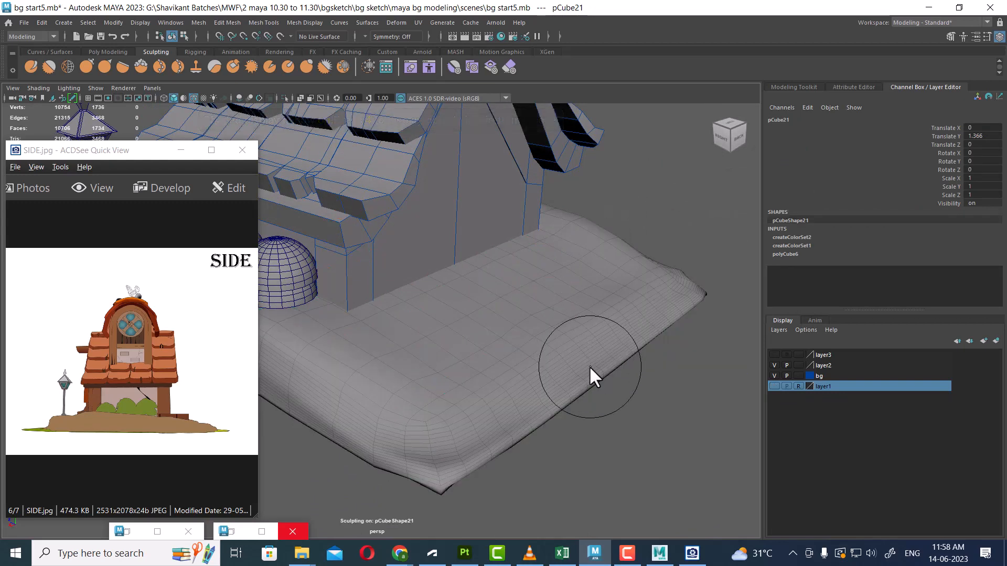
mouse_move(630, 305)
shift+mouse_down()
mouse_move(577, 337)
mouse_move(645, 291)
shift+mouse_up()
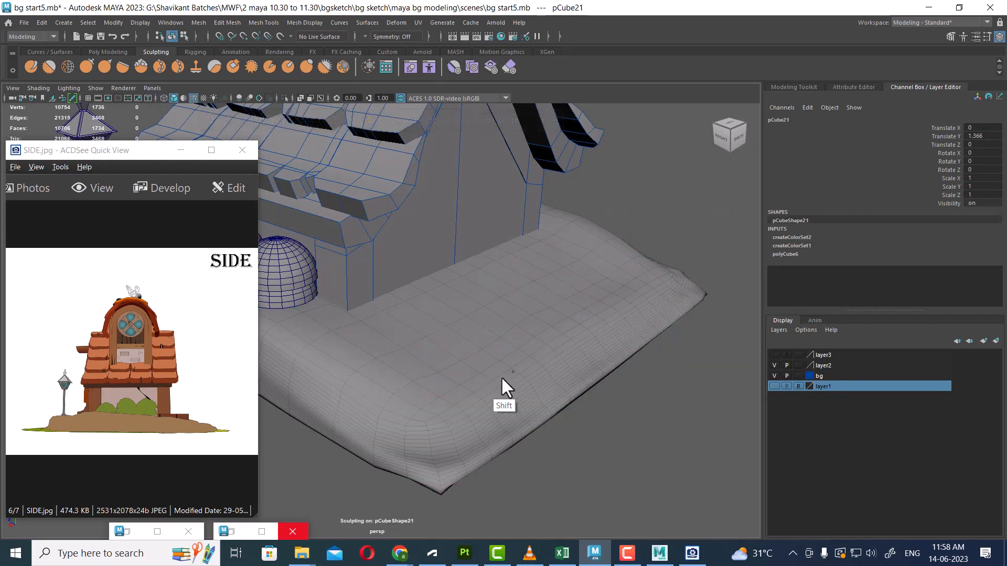
mouse_move(587, 323)
shift+mouse_down()
mouse_move(698, 272)
mouse_move(670, 267)
shift+mouse_up()
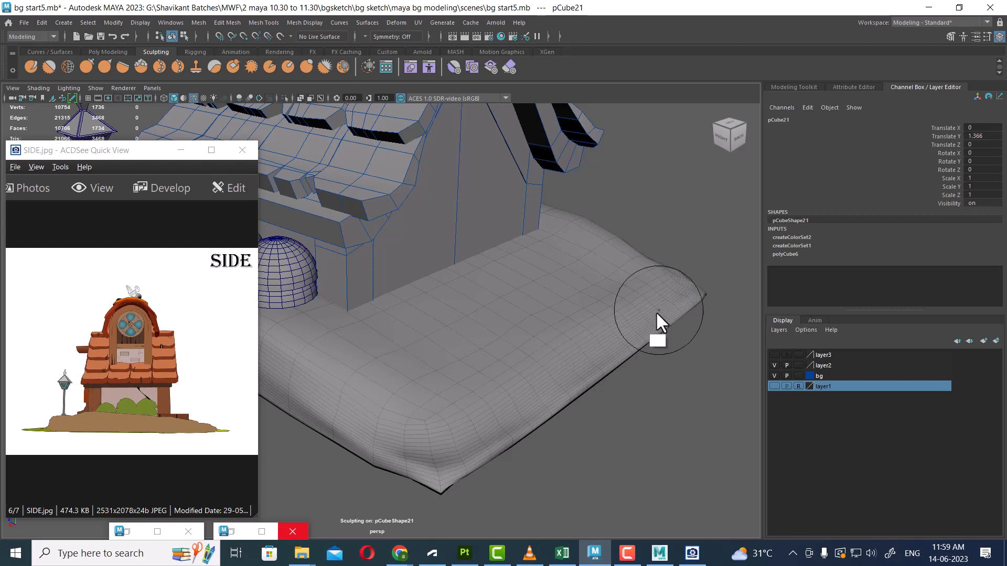
mouse_move(655, 310)
alt+mouse_down()
mouse_move(602, 319)
mouse_move(710, 359)
mouse_move(464, 389)
alt+mouse_up()
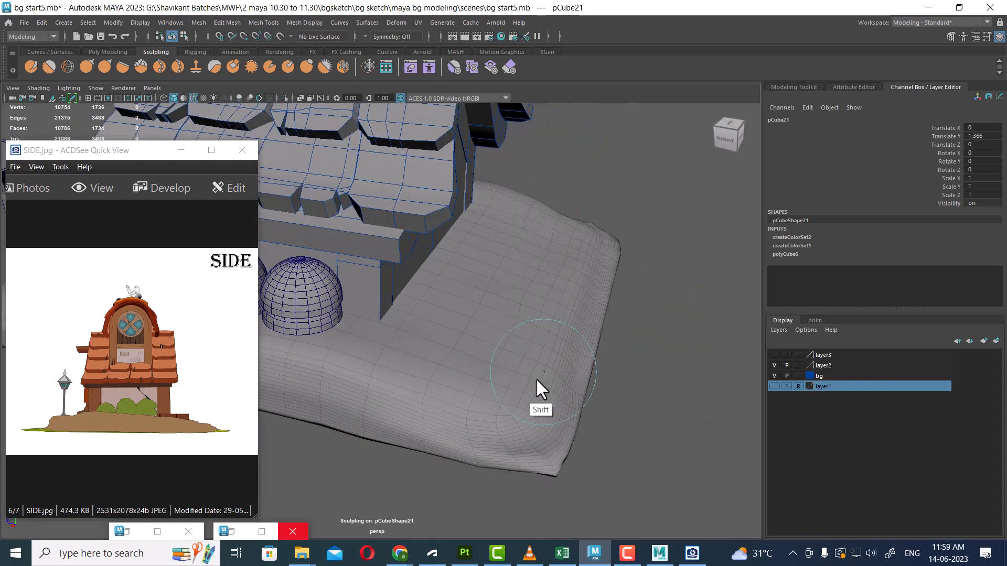
alt+drag(539, 388, 576, 452)
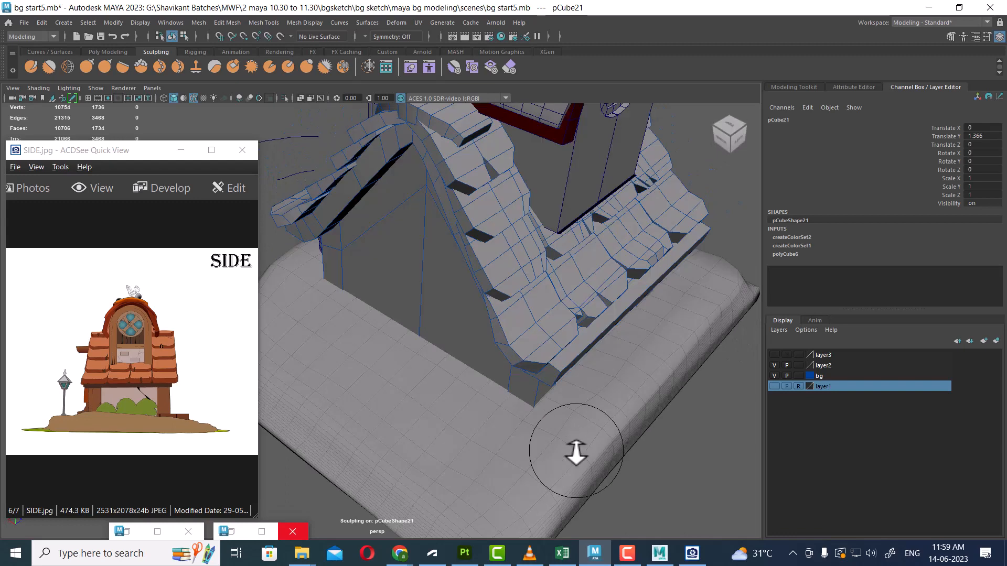
Smooth the ground block's sharp rear corner and the edges around its rear slope with the sculpting brush
alt+middle_drag(619, 360, 621, 273)
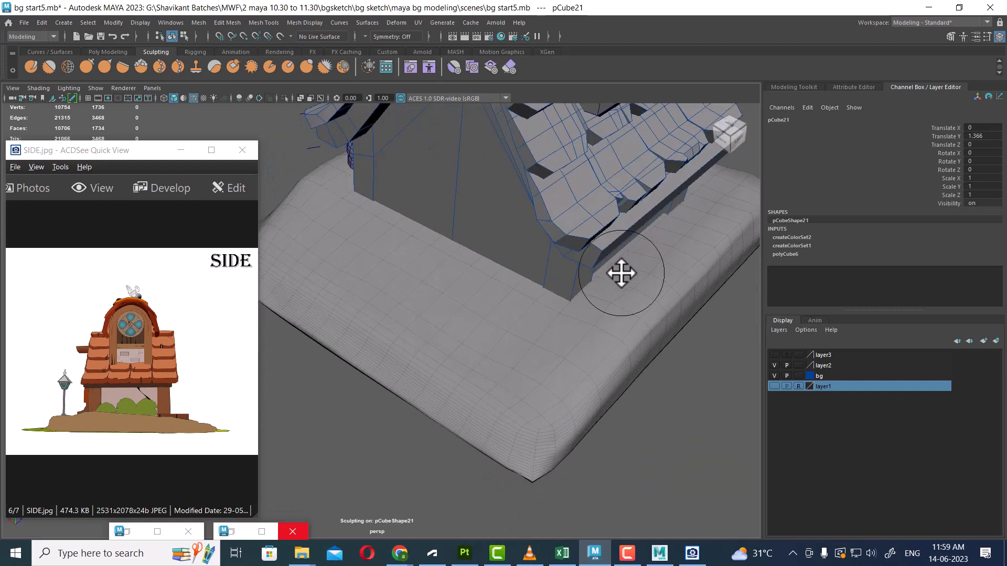
mouse_move(513, 455)
shift+mouse_down()
mouse_move(528, 471)
mouse_move(540, 454)
shift+mouse_up()
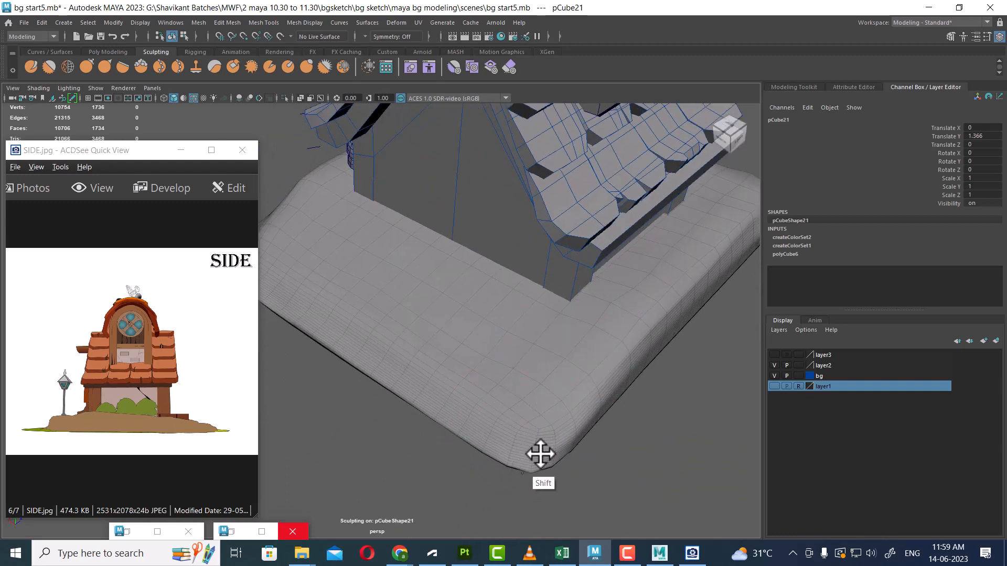
mouse_move(485, 419)
alt+mouse_down()
mouse_move(566, 364)
mouse_move(624, 371)
alt+mouse_up()
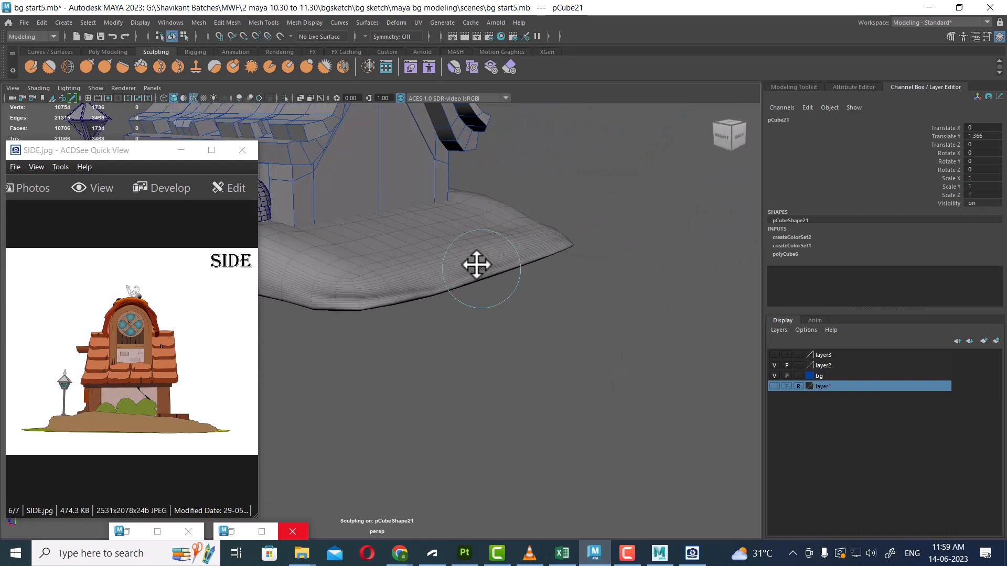
mouse_move(477, 264)
shift+mouse_down()
mouse_move(488, 260)
mouse_move(373, 259)
mouse_move(428, 219)
mouse_move(473, 227)
mouse_move(424, 236)
shift+mouse_up()
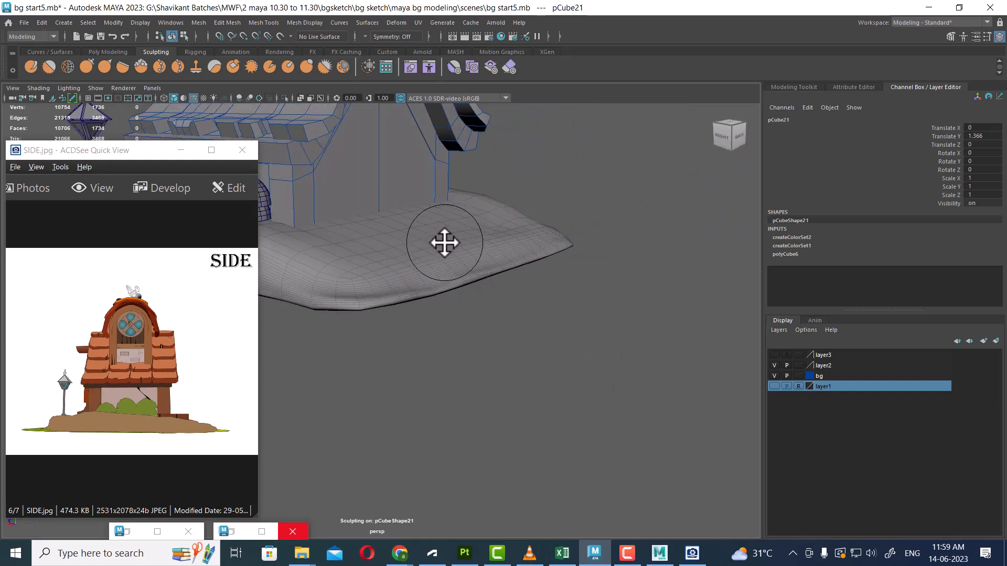
alt+drag(461, 299, 428, 315)
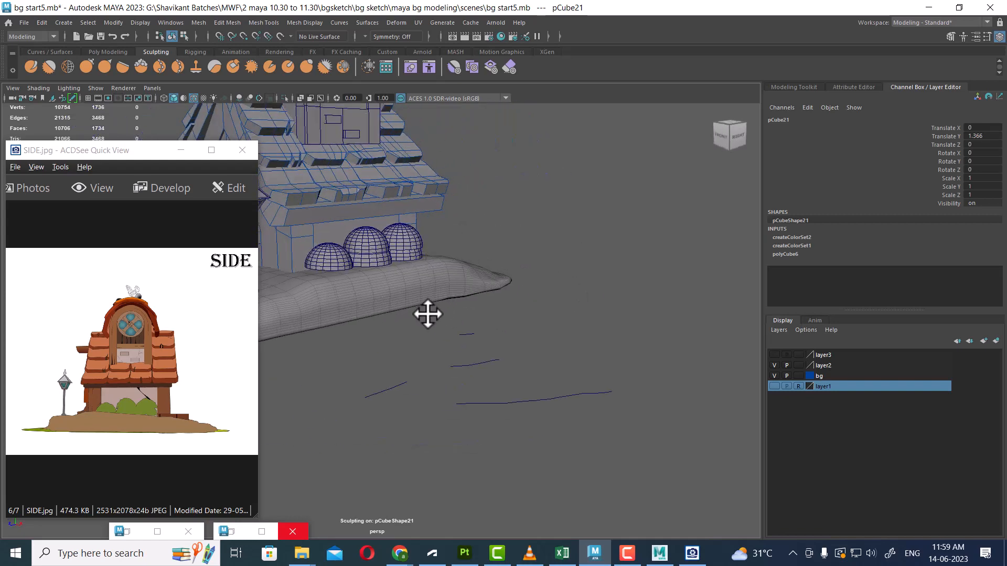
alt+middle_drag(428, 315, 524, 337)
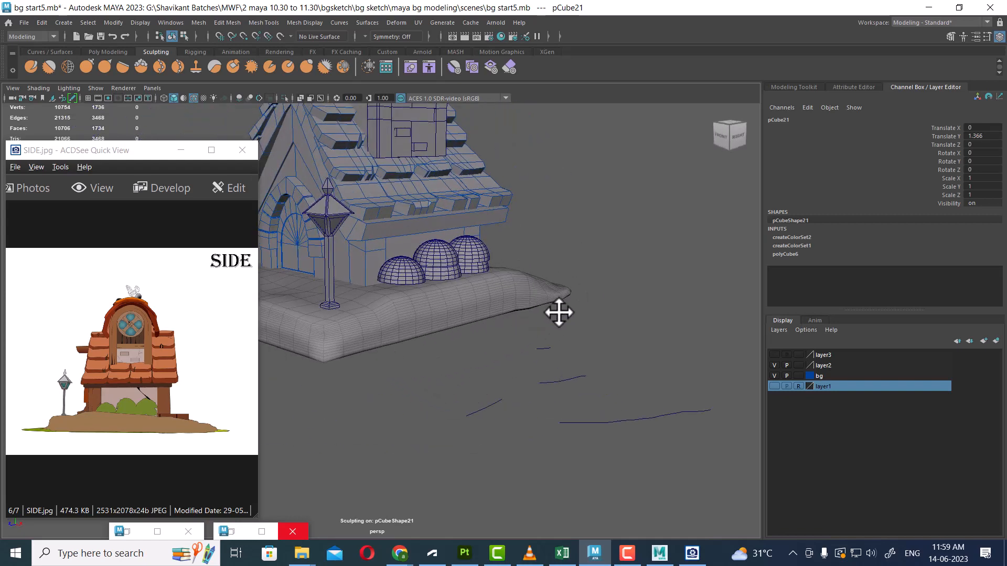
alt+drag(559, 312, 500, 331)
mouse_move(564, 332)
alt+mouse_down()
mouse_move(550, 329)
mouse_move(543, 341)
alt+mouse_up()
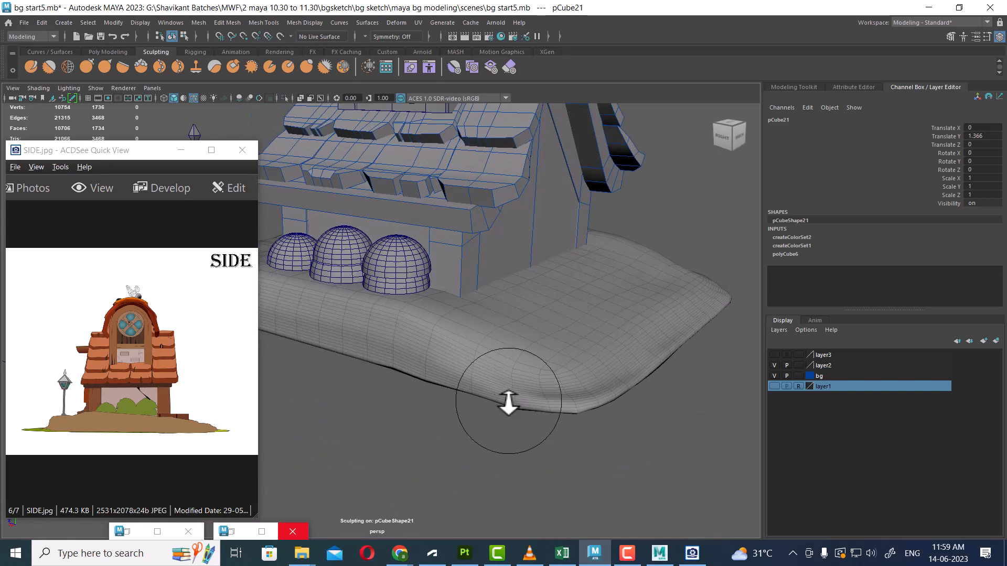
Switch to the Sculpt brush, resize it, and carve uneven dents into the block's rear slope and adjoining side edge
right_click(586, 315)
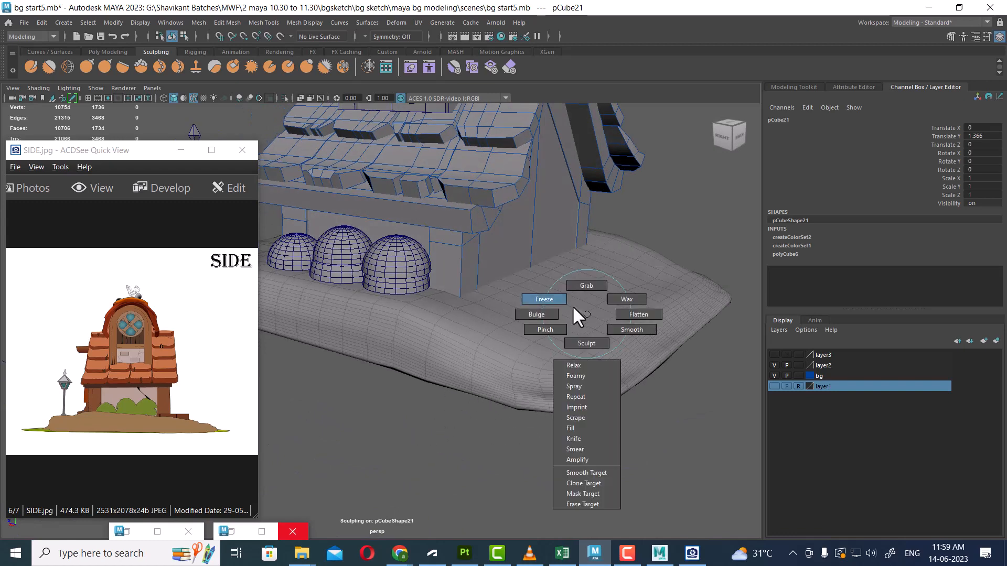
click(582, 342)
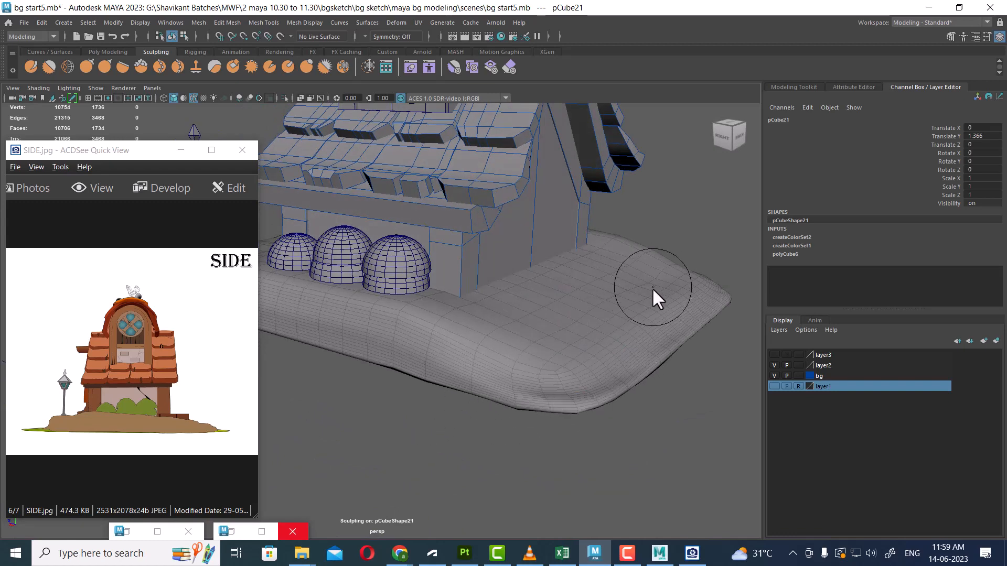
key(b)
mouse_move(645, 302)
mouse_down()
mouse_move(615, 322)
mouse_move(671, 301)
mouse_move(599, 338)
mouse_up()
key(b)
alt+drag(544, 309, 592, 285)
ctrl+drag(517, 342, 458, 371)
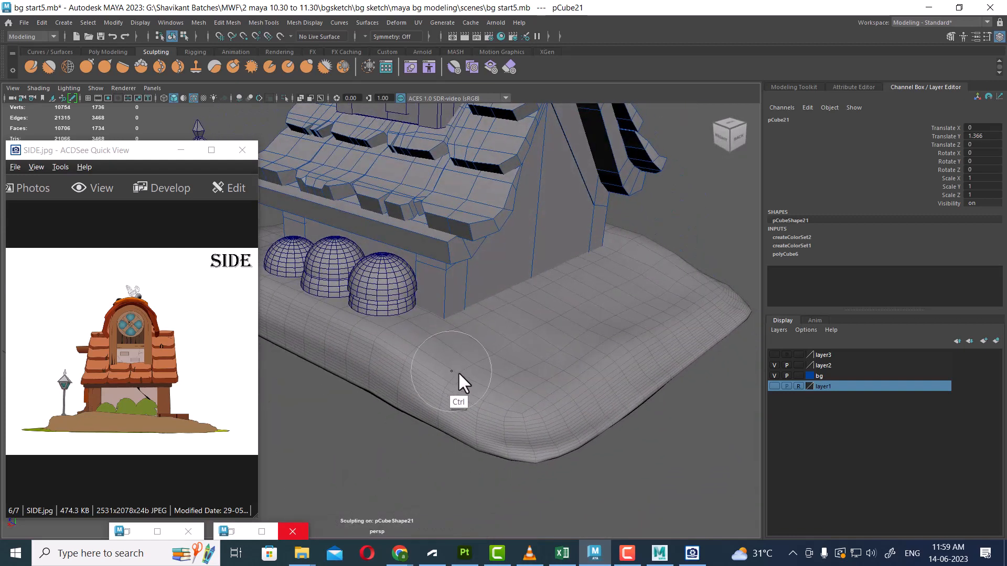
ctrl+drag(667, 295, 650, 299)
alt+drag(531, 321, 564, 304)
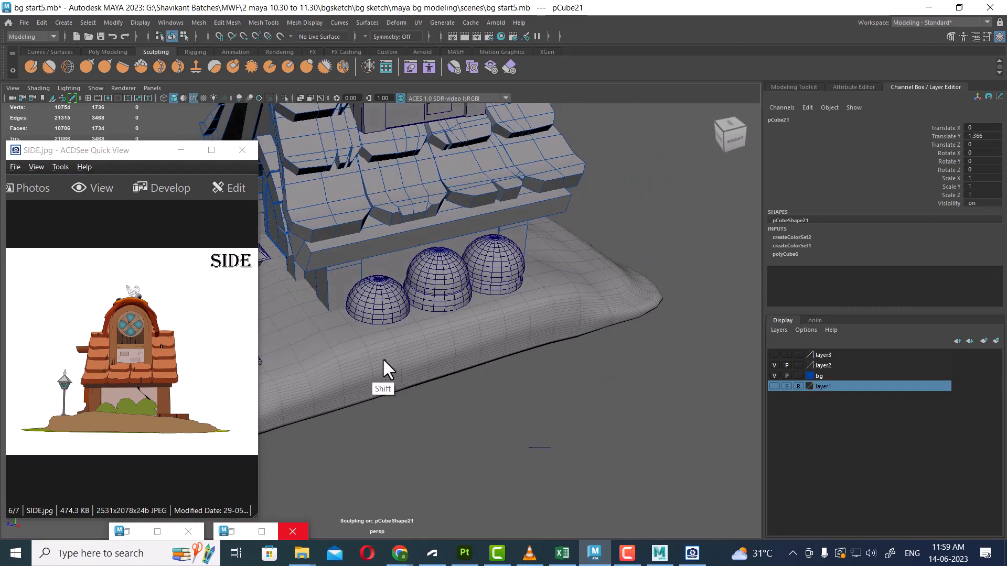
Smooth the ground block's long sides and front corner by the lamp post, working around the whole mound
alt+drag(356, 376, 416, 337)
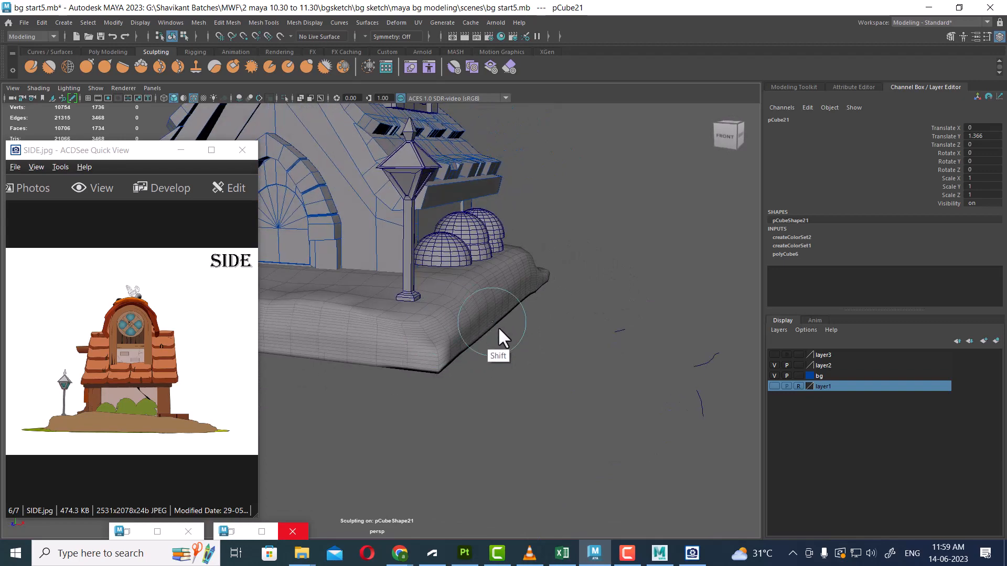
alt+drag(537, 355, 468, 350)
alt+drag(517, 350, 502, 343)
alt+drag(360, 377, 460, 352)
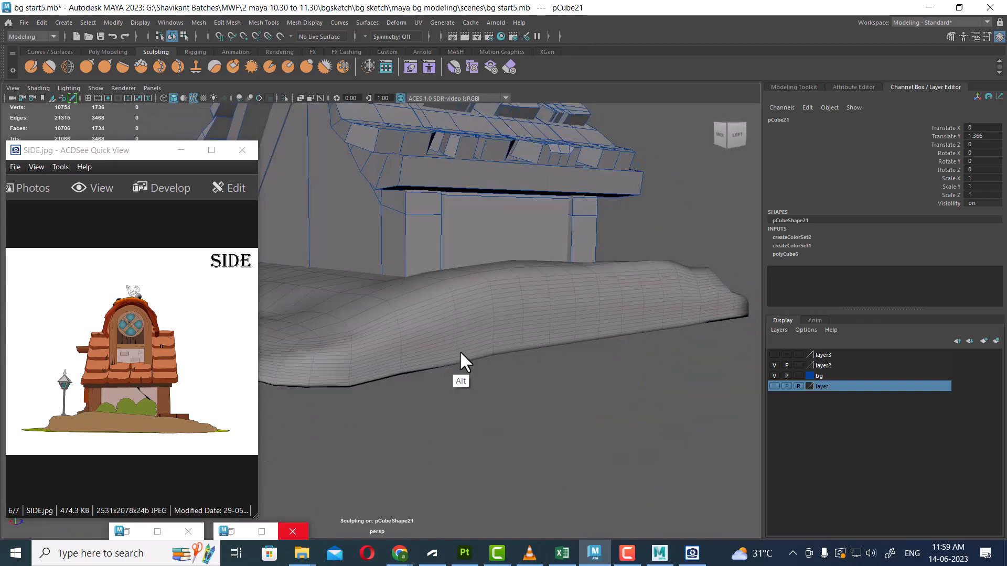
alt+drag(312, 273, 586, 367)
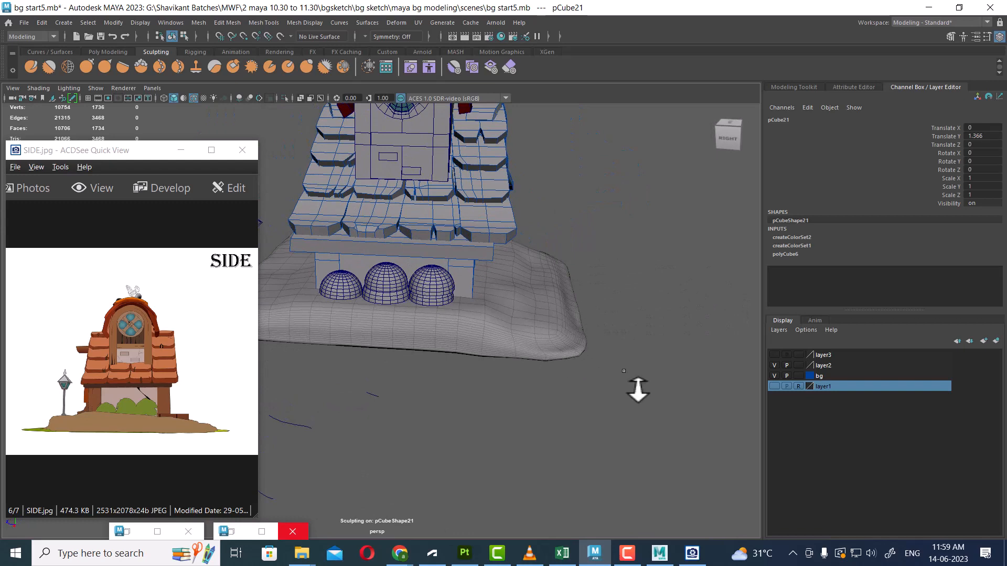
click(629, 554)
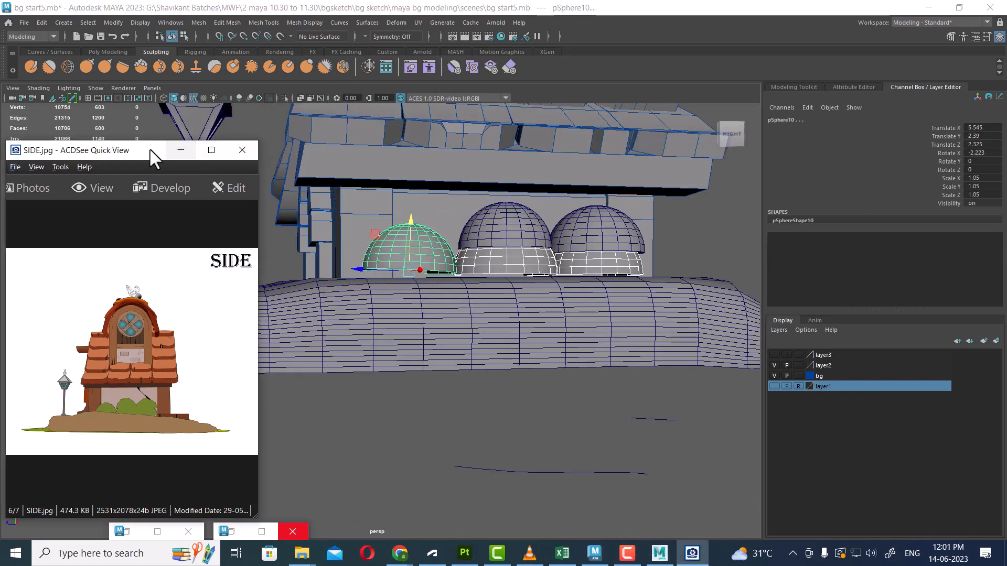
Move the SIDE.jpg window up and enlarge its image to examine the wooden plank on the slope behind the cottage
drag(141, 150, 183, 71)
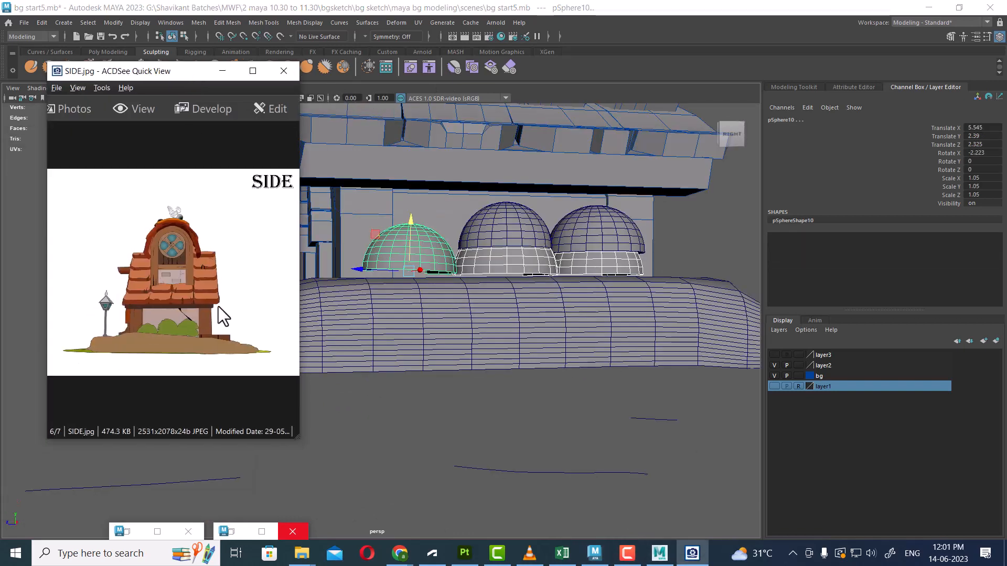
scroll(218, 320, up, 3)
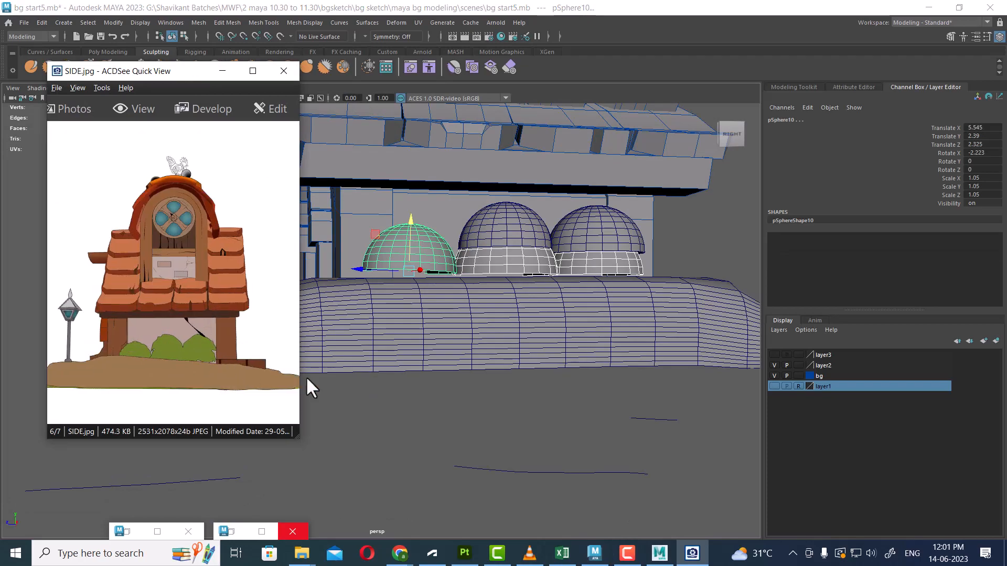
scroll(589, 272, down, 1)
alt+drag(589, 272, 542, 355)
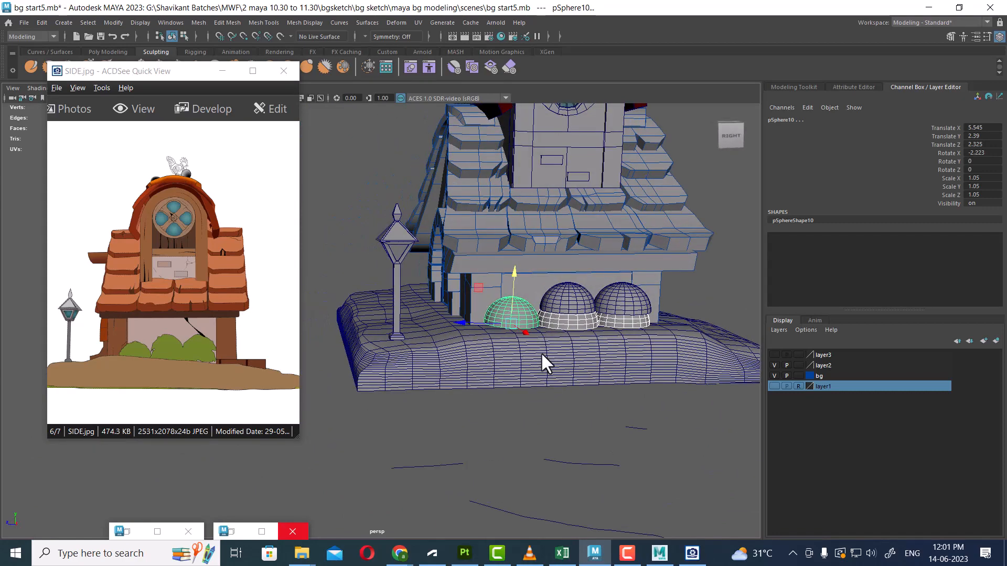
alt+drag(684, 322, 655, 320)
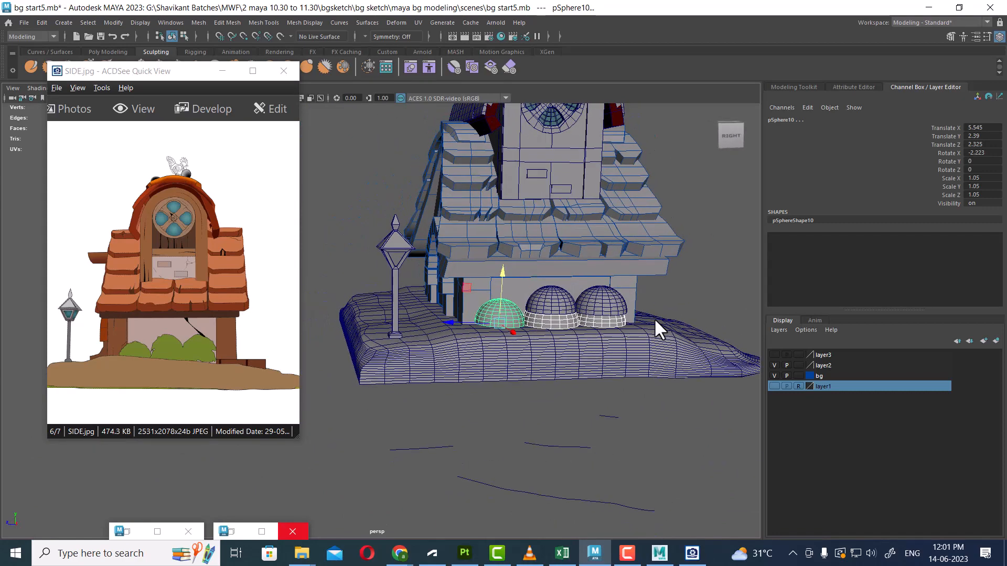
Create a polygon cube and place it over the plank behind the cottage in the side reference, at about Y 1.74, Z -6.1
click(65, 24)
mouse_move(119, 61)
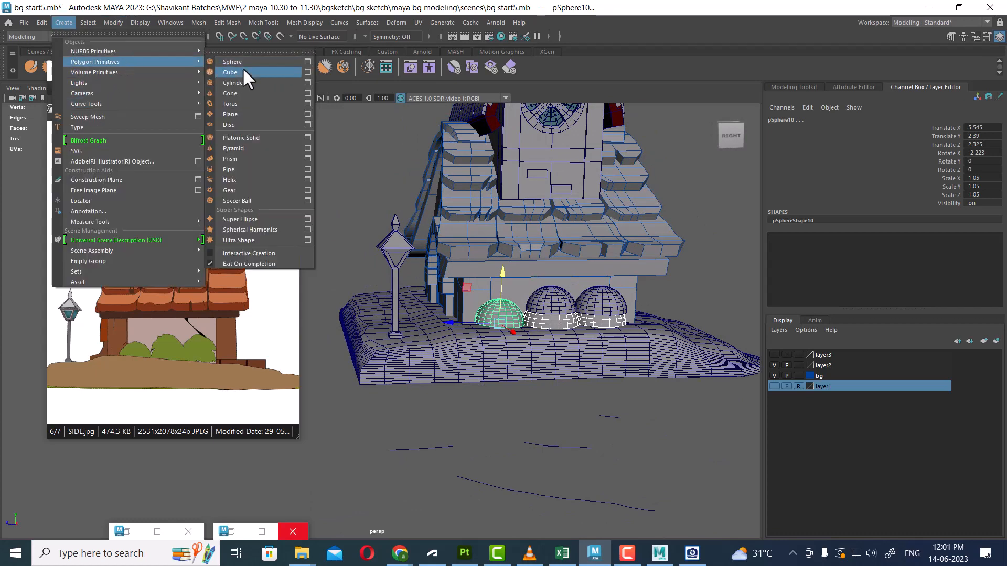
click(231, 73)
alt+drag(607, 381, 665, 335)
key(space)
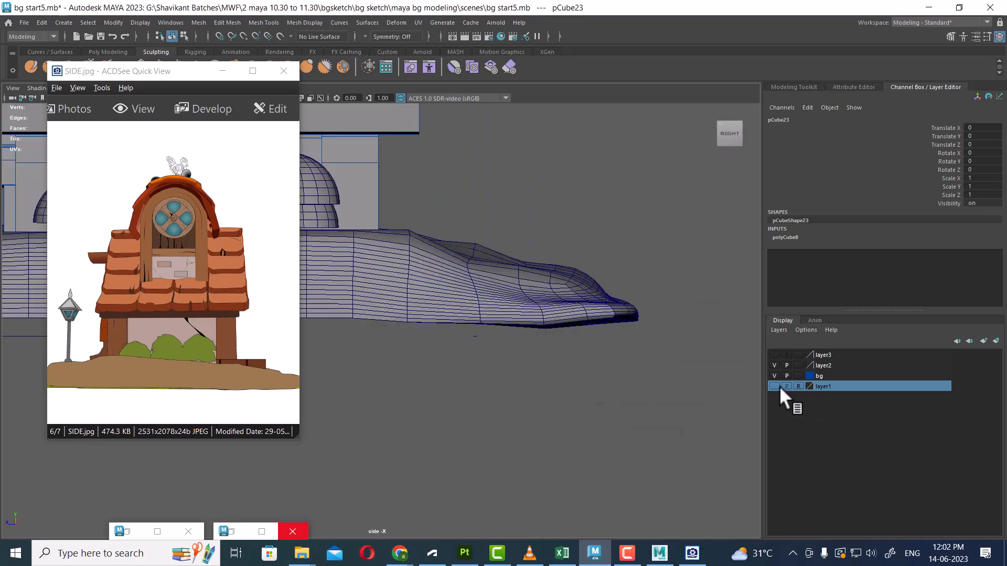
click(774, 386)
scroll(713, 386, up, 5)
key(4)
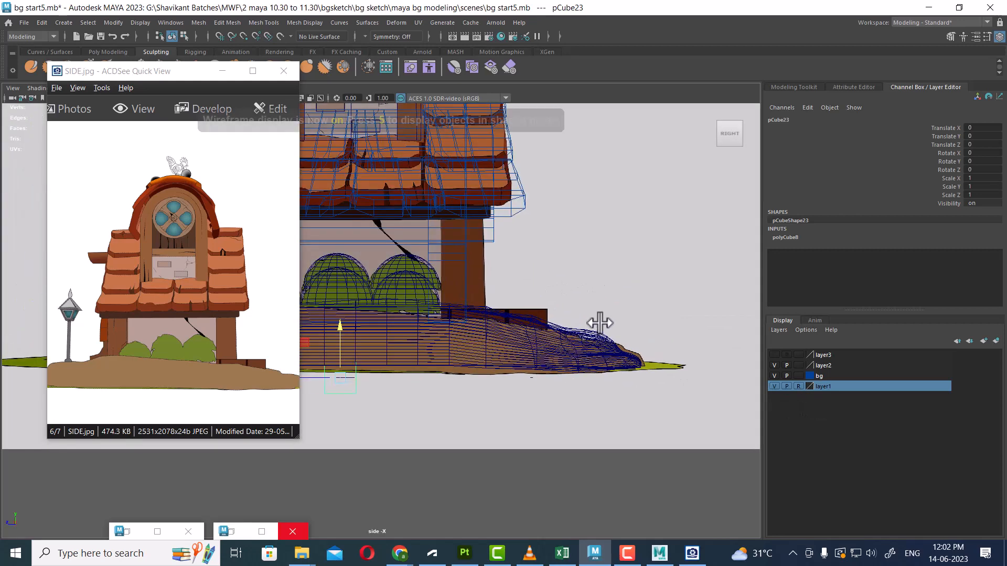
drag(393, 386, 624, 292)
scroll(615, 282, up, 1)
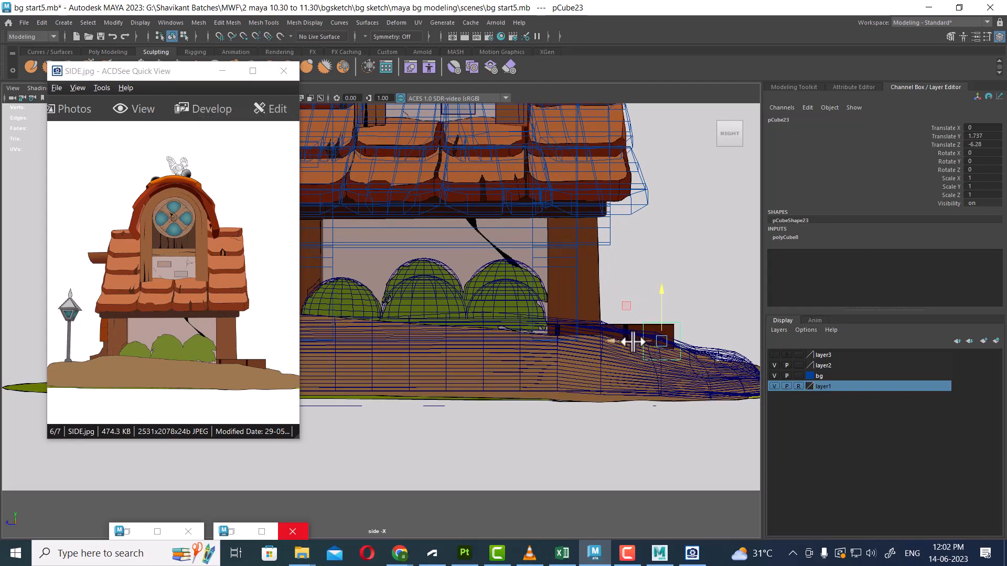
mouse_move(622, 341)
mouse_down()
mouse_move(646, 335)
mouse_move(540, 353)
mouse_move(636, 341)
mouse_move(608, 338)
mouse_up()
Hide layer1 in the shaded perspective view and stretch the cube across the back of the cottage to Scale X 9.779
scroll(640, 343, down, 2)
key(space)
key(5)
click(774, 386)
scroll(606, 328, up, 1)
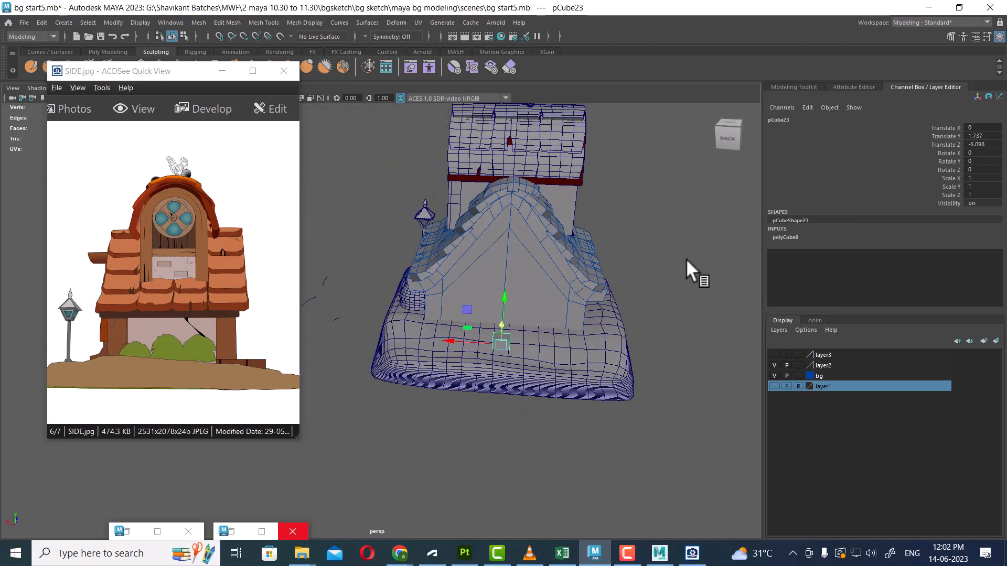
right_drag(686, 259, 674, 262)
right_click(693, 270)
click(693, 269)
key(r)
drag(463, 342, 392, 341)
drag(455, 345, 651, 291)
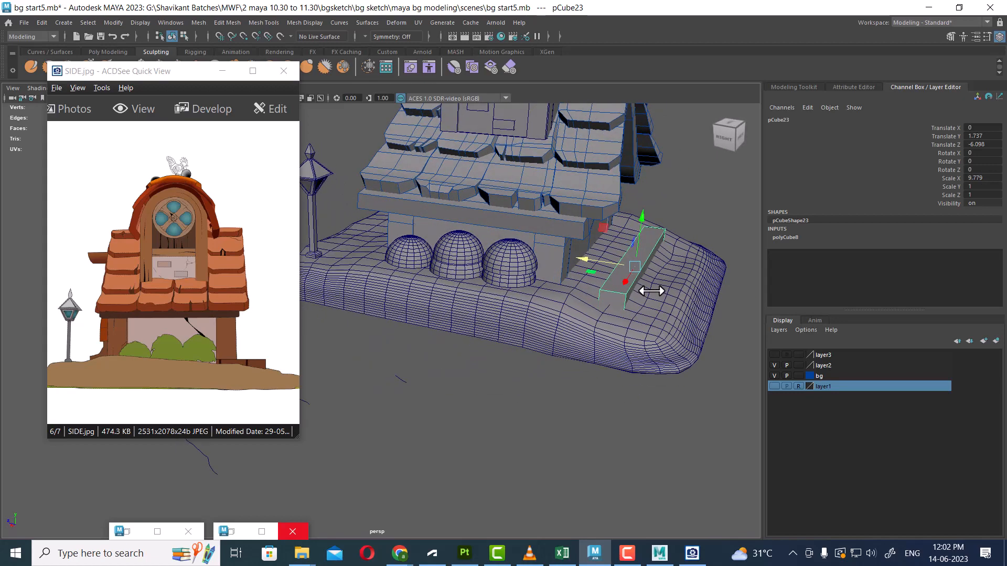
Minimize SIDE.jpg, show layer1 in the four-view layout, and hide the ground block while keeping the plank cube selected
click(222, 71)
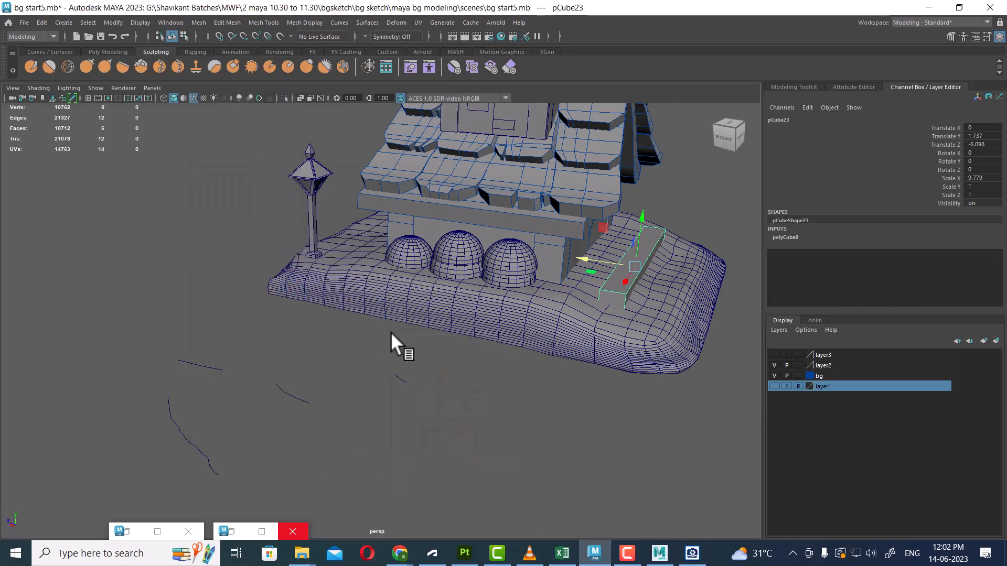
key(space)
scroll(294, 429, up, 2)
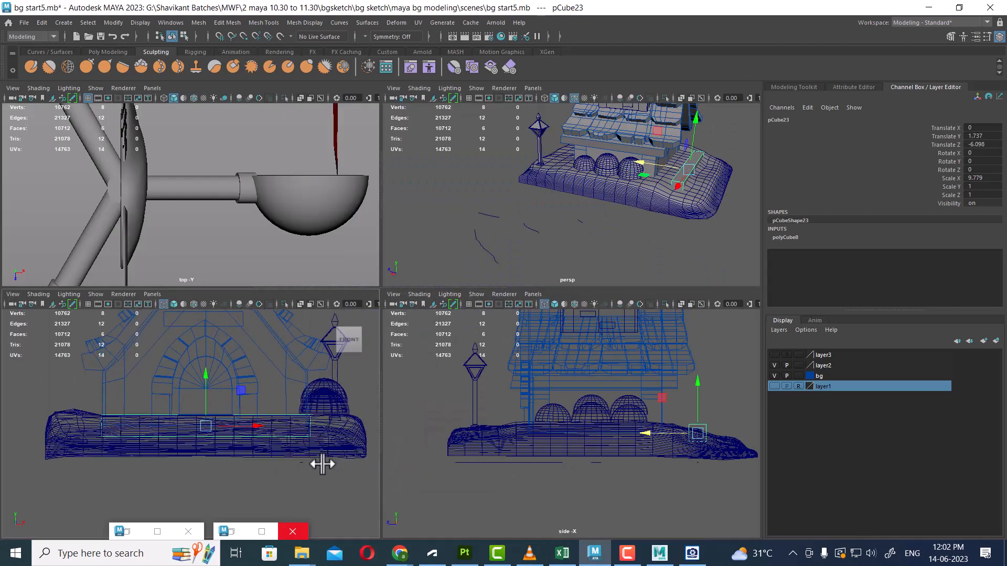
click(774, 386)
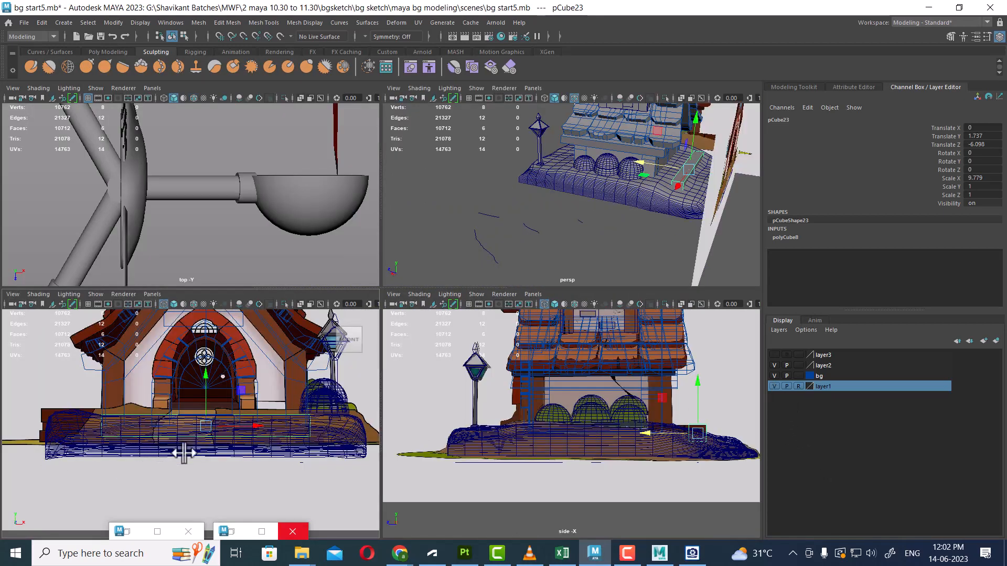
scroll(186, 459, up, 1)
scroll(687, 499, up, 4)
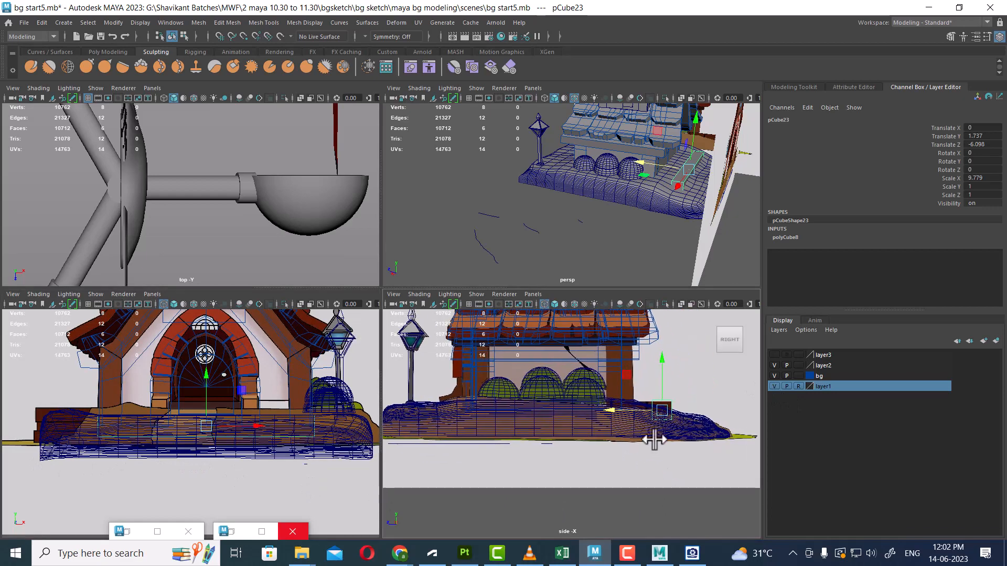
scroll(692, 473, up, 3)
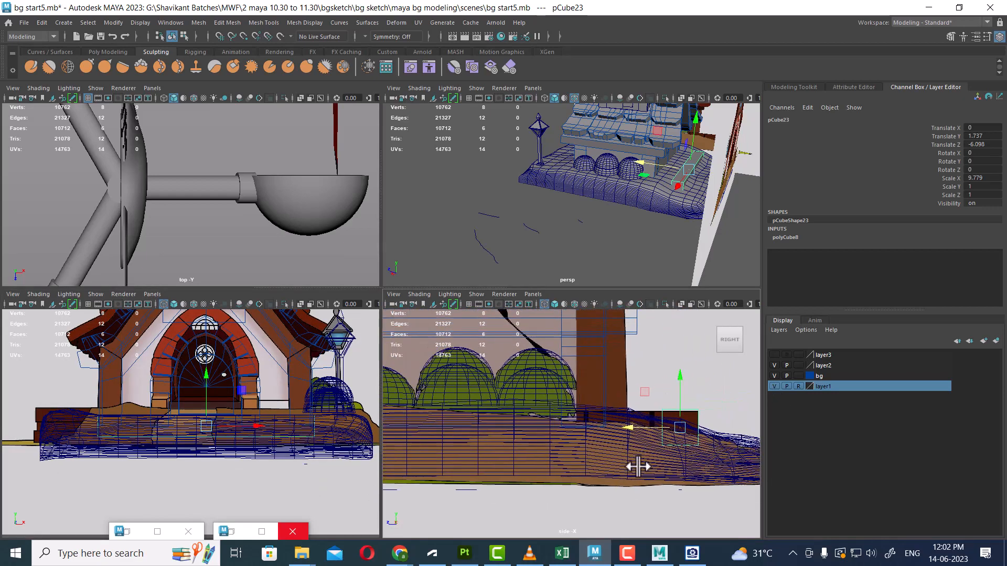
click(617, 456)
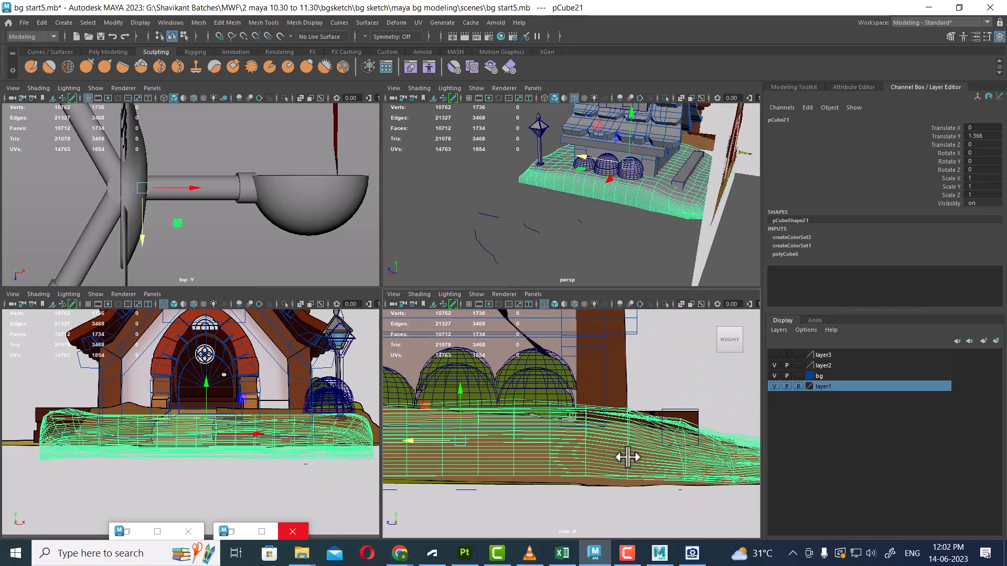
click(680, 415)
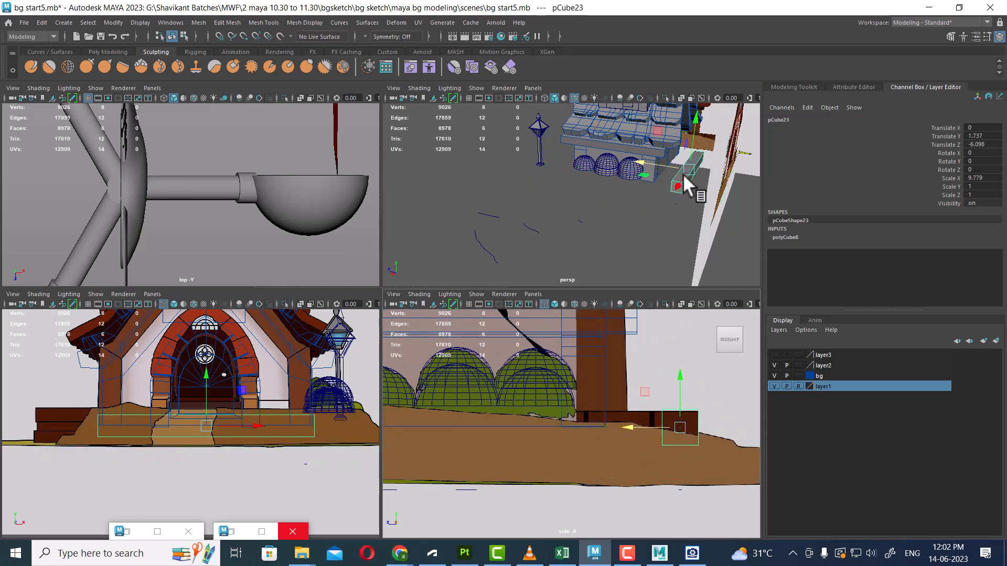
Examine the plank cube beside the cottage in perspective and compare it with the reopened SIDE.jpg reference
alt+drag(685, 179, 651, 219)
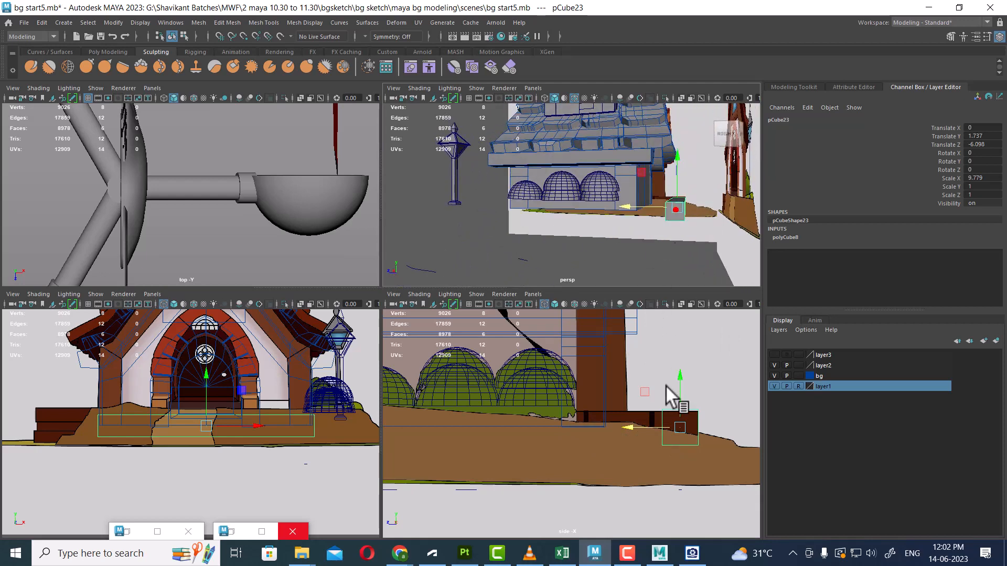
scroll(611, 411, down, 2)
alt+middle_drag(585, 411, 650, 432)
mouse_move(695, 217)
alt+mouse_down()
mouse_move(685, 214)
mouse_move(694, 225)
alt+mouse_up()
alt+drag(661, 272, 631, 237)
key(space)
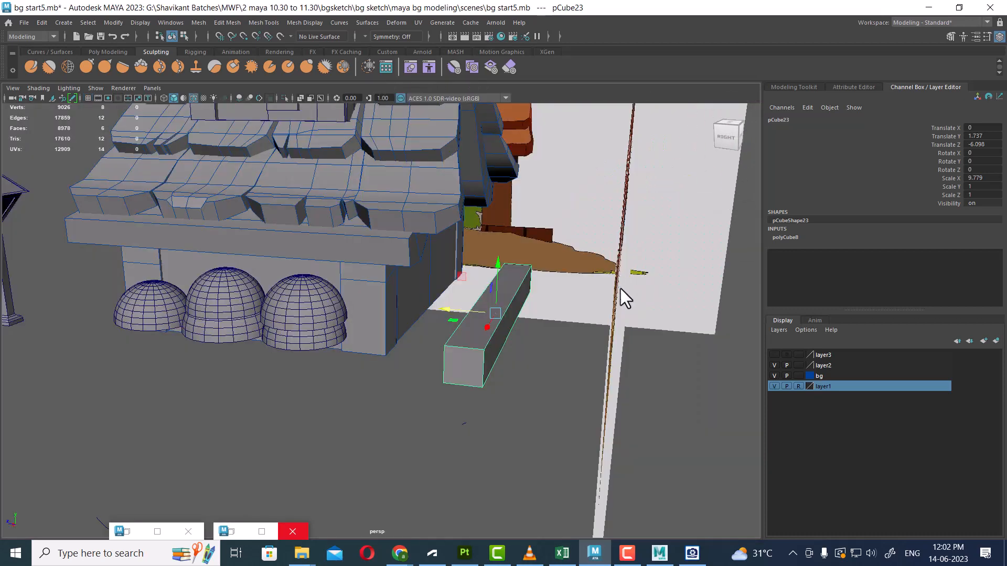
click(695, 556)
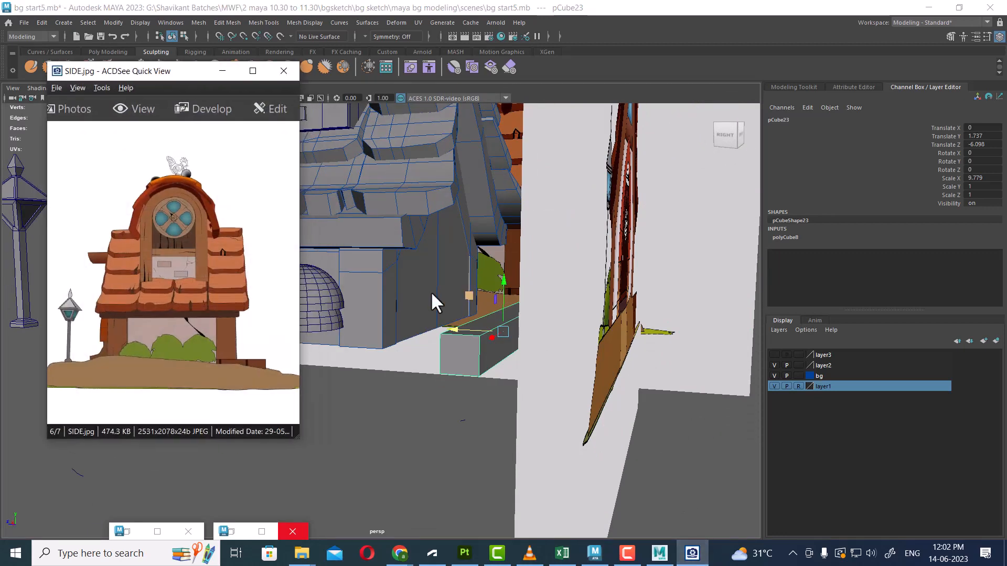
Browse the reference images to back.jpg, enlarge its viewer and examine the plank and supporting posts behind the cottage
scroll(219, 294, down, 1)
scroll(221, 300, down, 1)
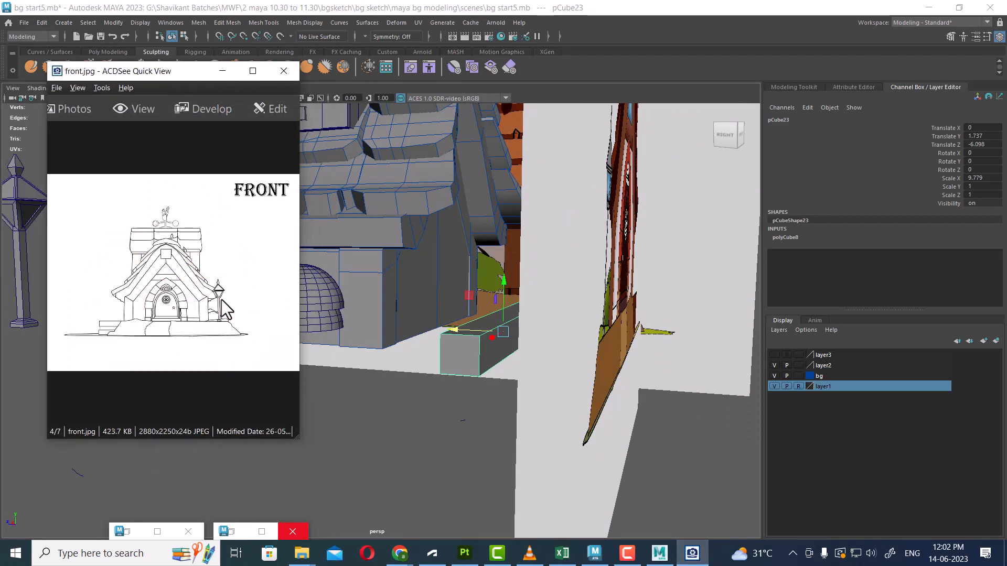
scroll(222, 300, down, 1)
scroll(220, 314, down, 1)
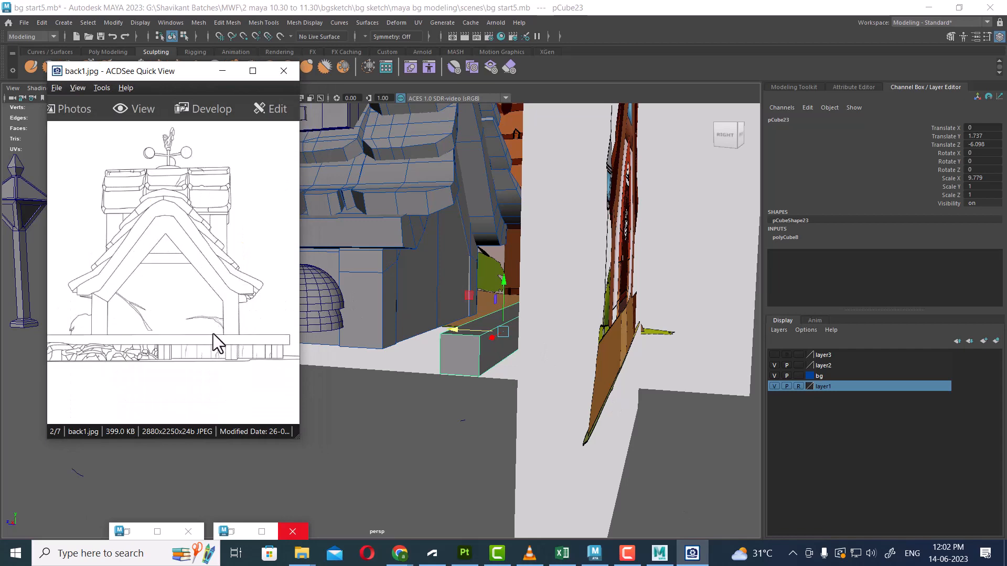
scroll(216, 338, up, 2)
ctrl+scroll(216, 339, up, 3)
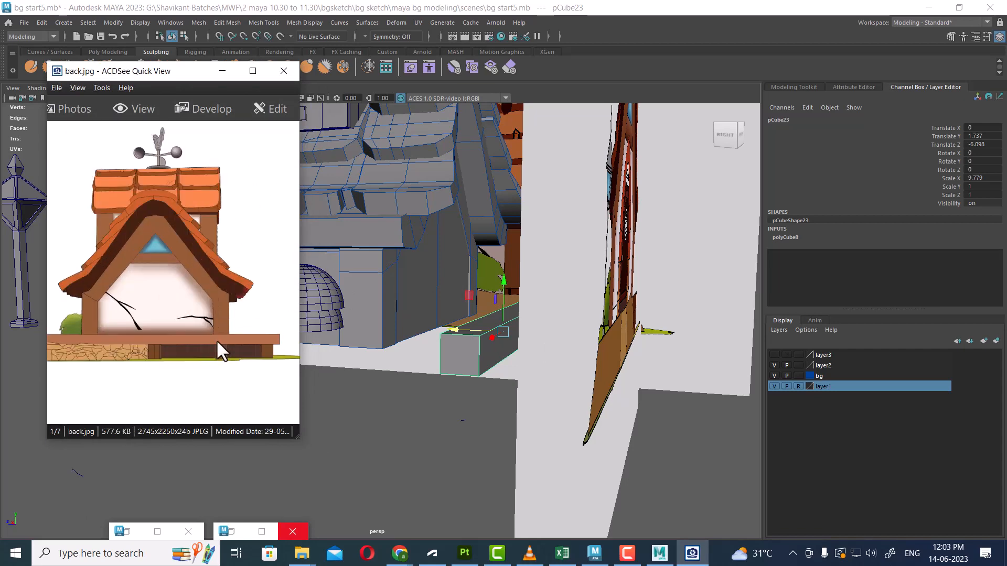
drag(216, 339, 235, 253)
drag(299, 440, 754, 388)
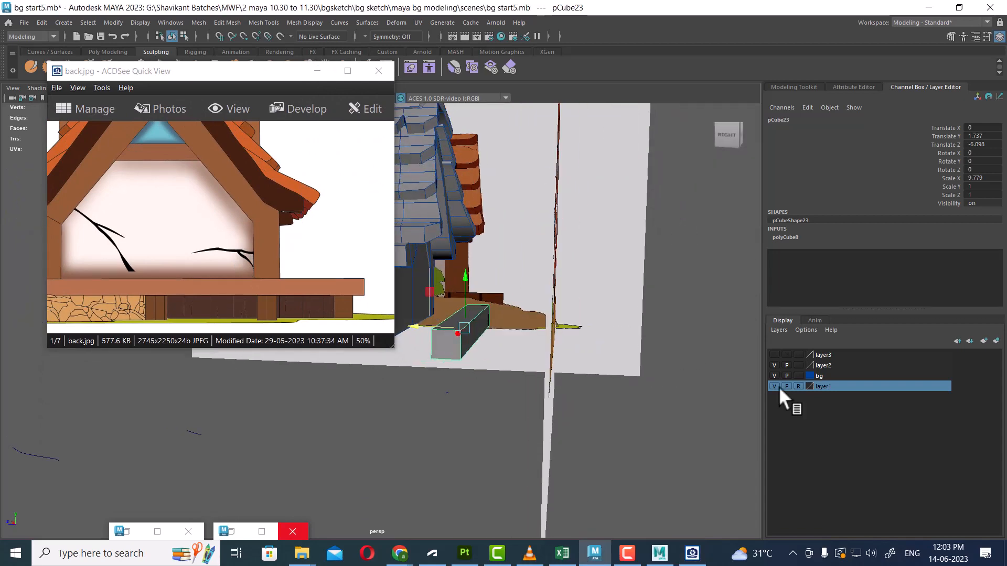
Hide layer1 and resize the plank cube behind the cottage to Scale X 9.901 and Scale Z 0.772
click(774, 385)
alt+drag(681, 372, 584, 404)
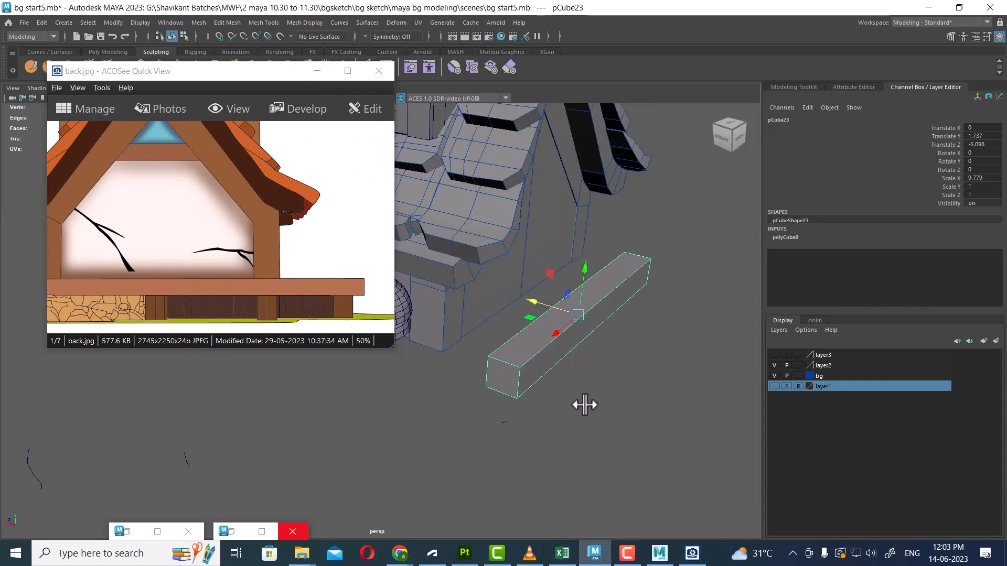
key(r)
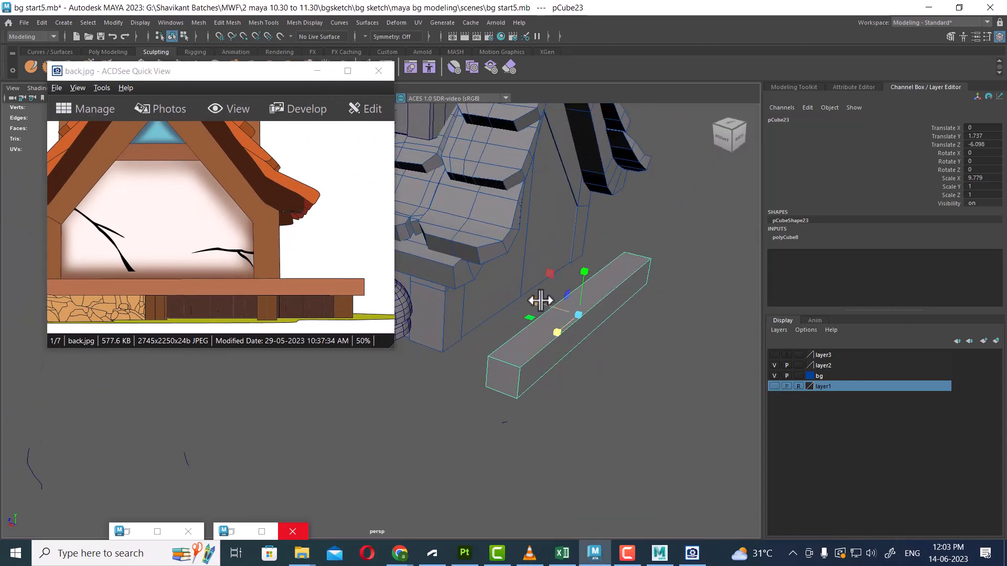
middle_drag(540, 300, 546, 300)
alt+drag(547, 300, 593, 356)
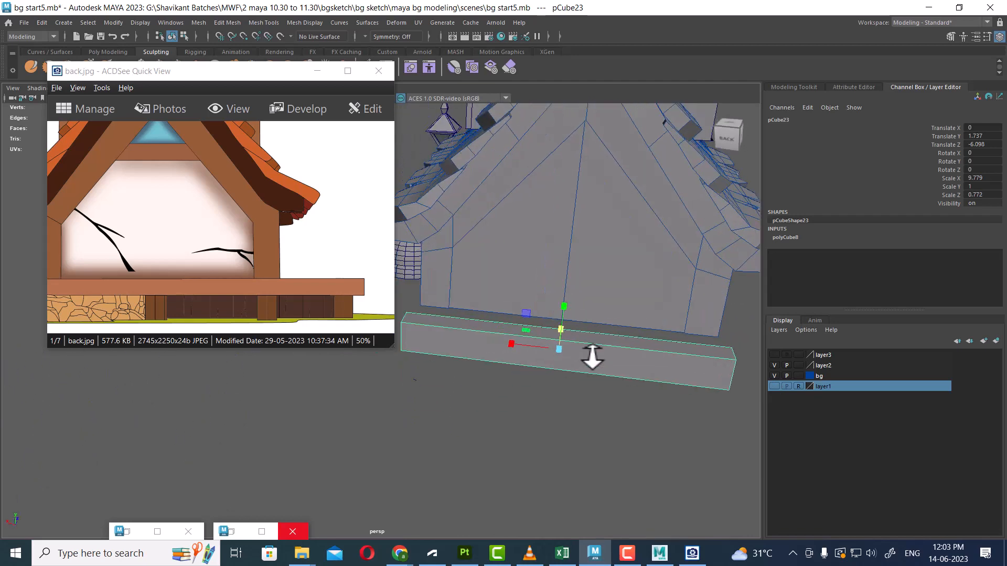
alt+middle_drag(593, 356, 656, 344)
drag(585, 334, 634, 304)
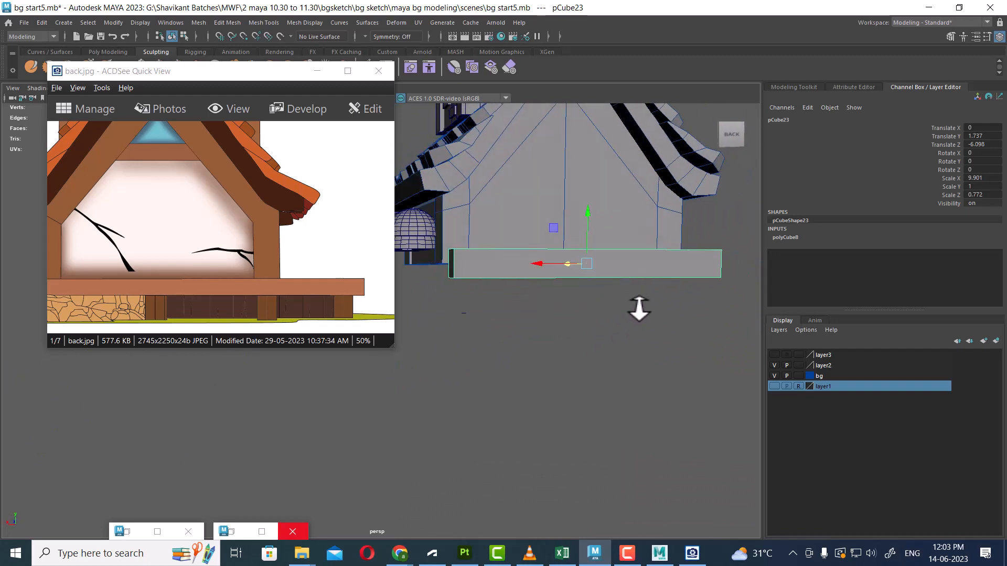
Duplicate the plank, shorten the copy to Scale X 1.19 and lower it beneath the plank at Y 0.761
key(ctrl+d)
drag(590, 217, 591, 241)
drag(542, 287, 539, 328)
scroll(658, 383, up, 4)
scroll(640, 263, up, 1)
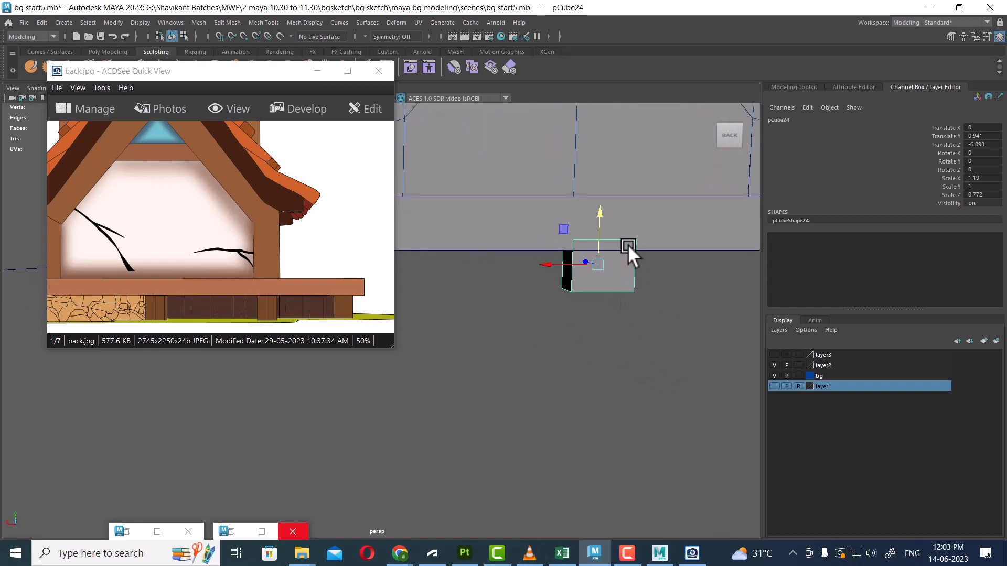
drag(603, 213, 599, 221)
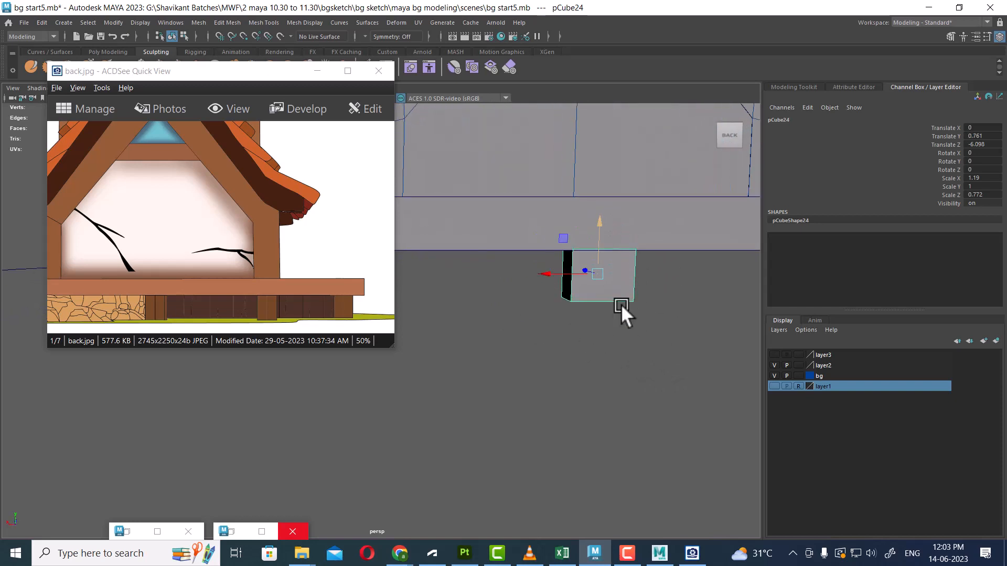
alt+drag(622, 310, 600, 313)
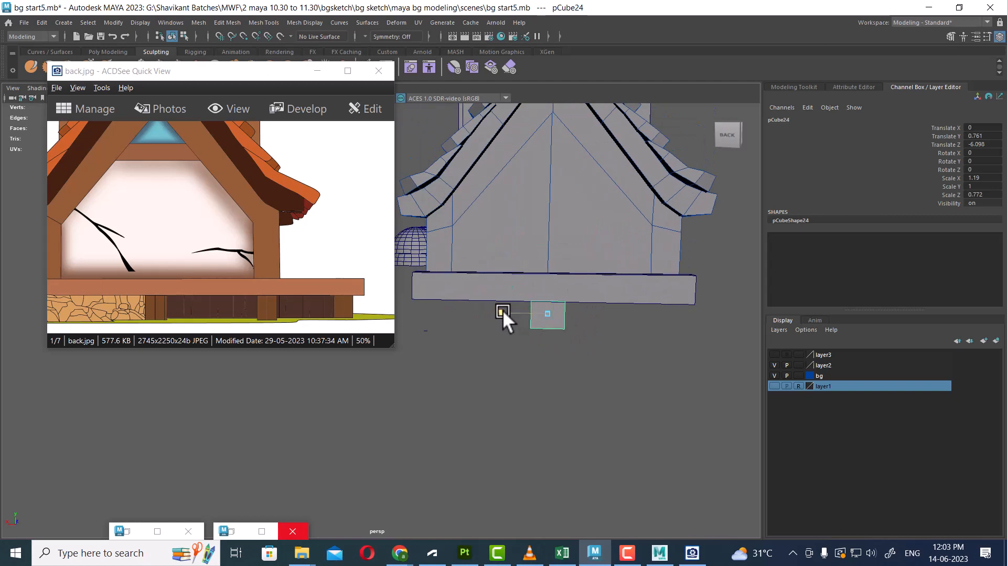
Narrow the post to Scale X 0.641, copy it to the plank's end at X -4.637 and delete the surplus posts
drag(503, 310, 627, 311)
key(w)
key(ctrl+d)
key(ctrl+d)
click(603, 320)
key(Delete)
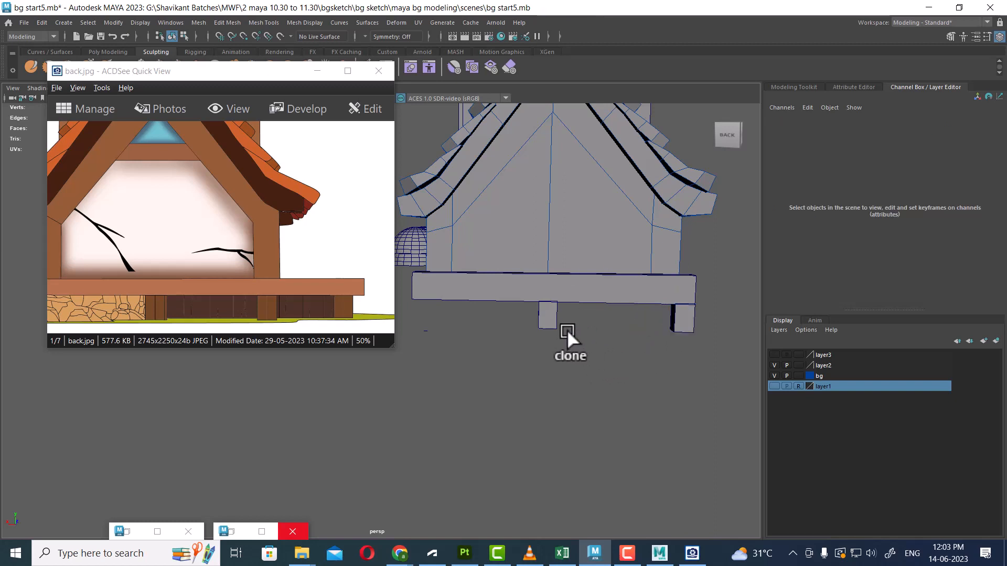
click(548, 323)
key(Delete)
click(677, 328)
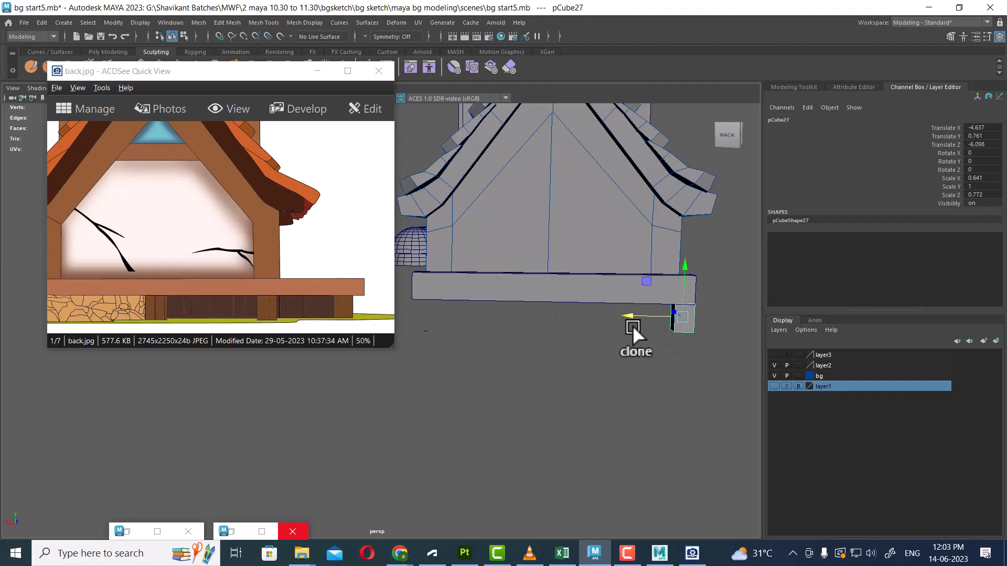
Clone the end post at equal intervals beneath the plank, making a row of five that ends at X 4.705
shift+drag(632, 319, 562, 308)
key(shift+d)
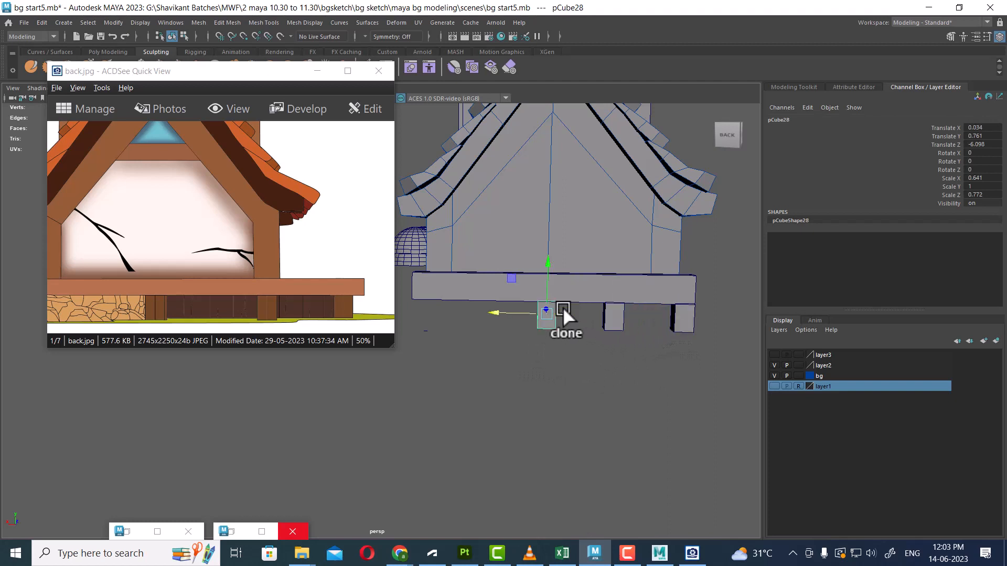
key(shift+d)
key(shift+d)
scroll(602, 331, down, 2)
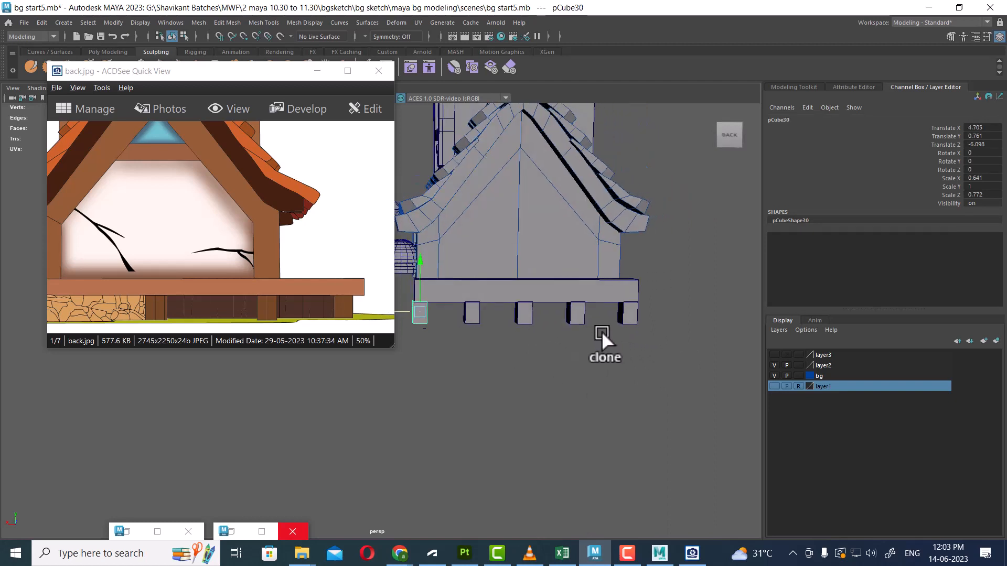
mouse_move(602, 332)
alt+mouse_down()
mouse_move(637, 346)
mouse_move(606, 329)
mouse_move(620, 348)
mouse_move(612, 320)
alt+mouse_up()
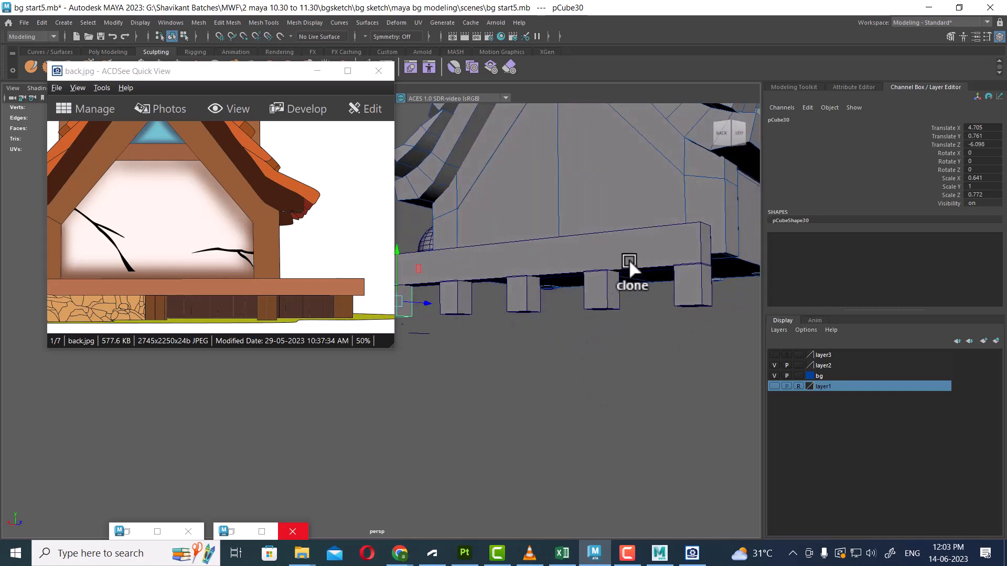
Select the plank and compare its shape around the cottage with the back, side and front reference images
alt+drag(622, 266, 576, 309)
click(562, 281)
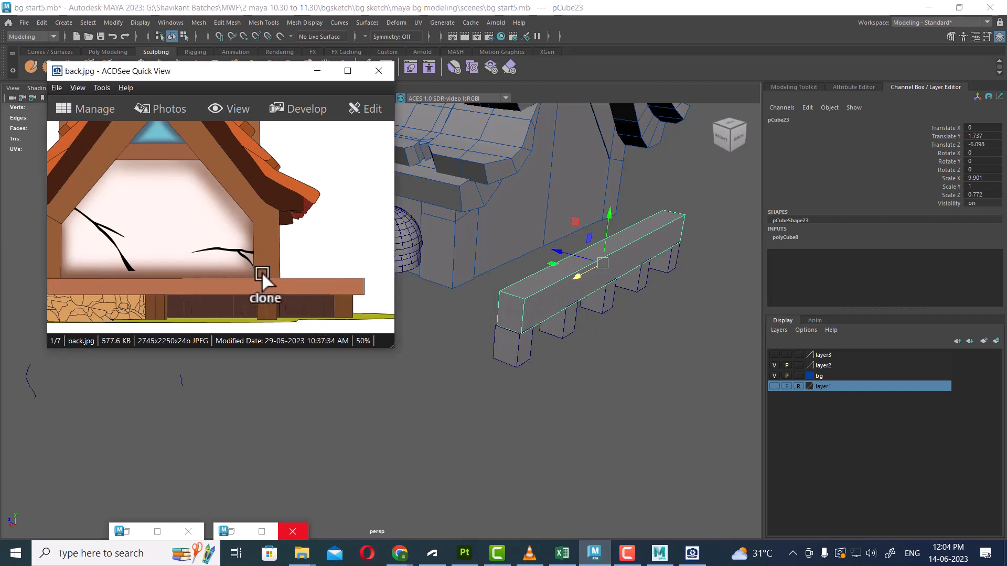
drag(262, 272, 275, 265)
scroll(273, 264, down, 1)
scroll(273, 265, up, 1)
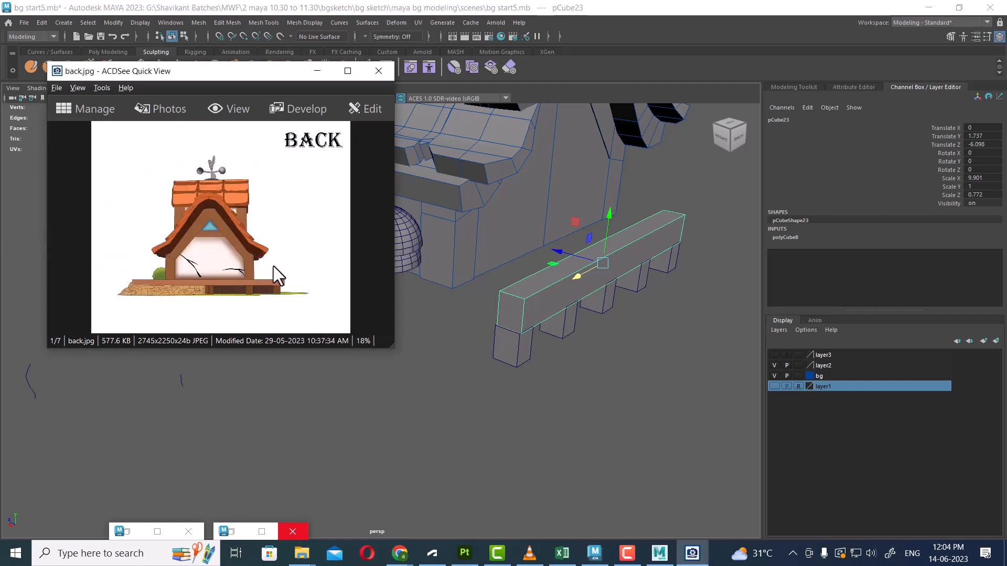
scroll(272, 266, down, 4)
scroll(273, 270, down, 1)
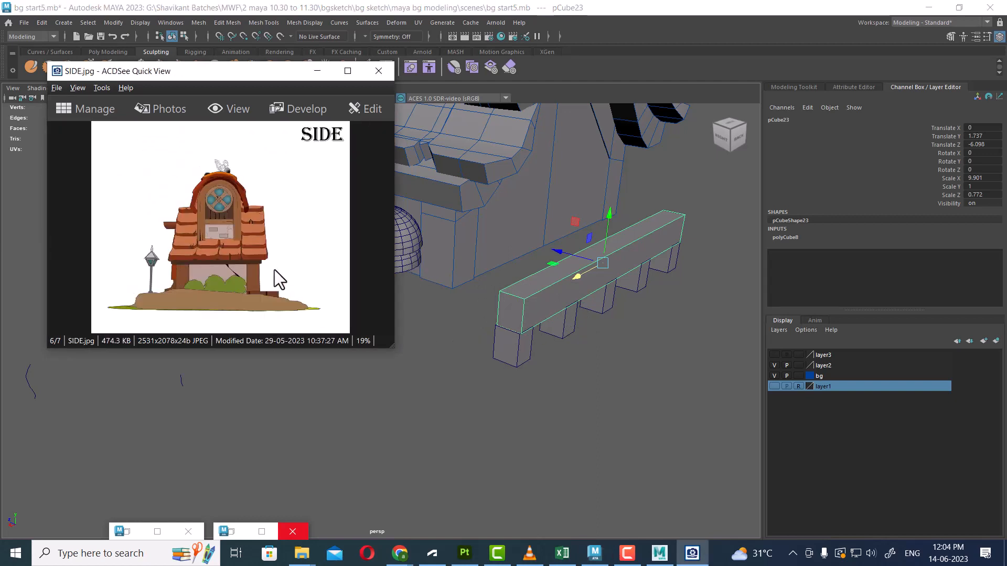
scroll(274, 270, up, 1)
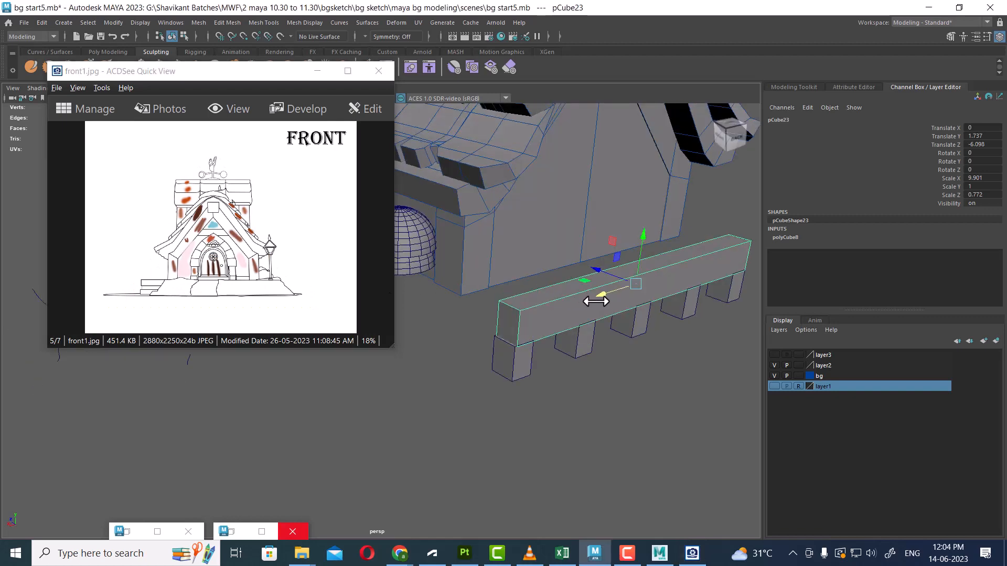
alt+drag(596, 292, 512, 373)
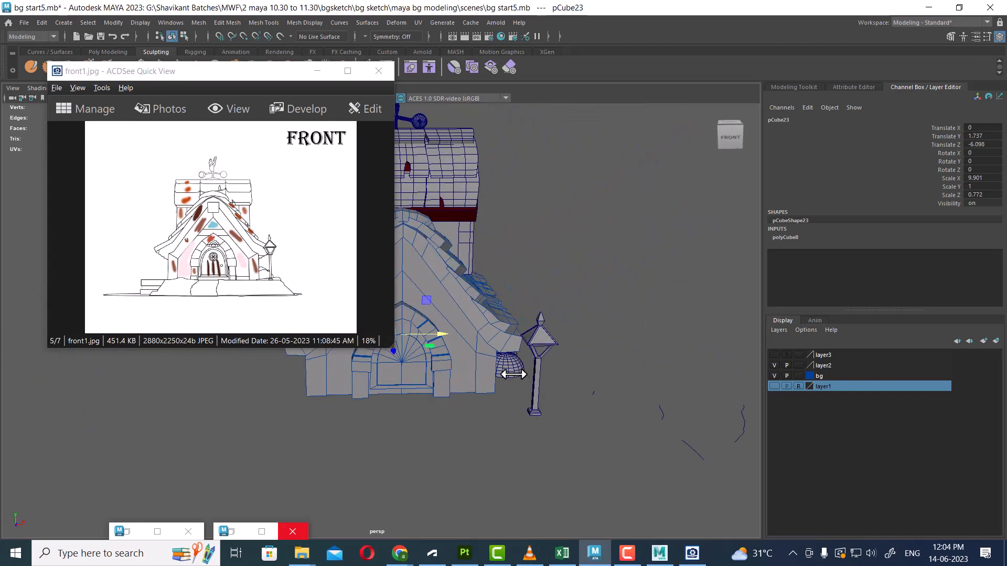
alt+middle_drag(512, 373, 603, 355)
alt+right_drag(602, 355, 514, 339)
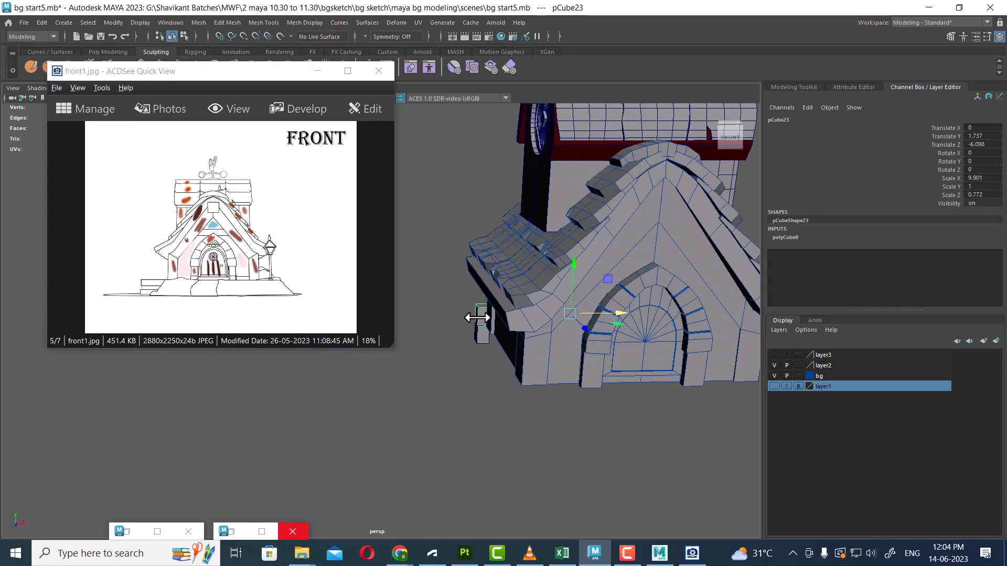
alt+middle_drag(456, 278, 495, 193)
alt+right_drag(494, 194, 460, 192)
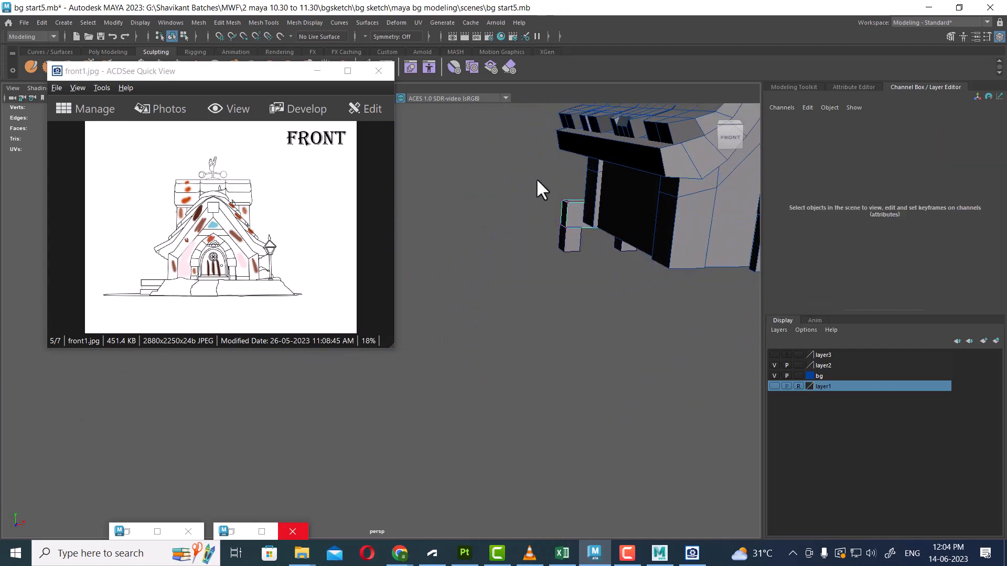
Insert an edge loop across the plank near its end, above the end post at the cottage's corner
drag(562, 267, 617, 212)
right_drag(616, 212, 694, 175)
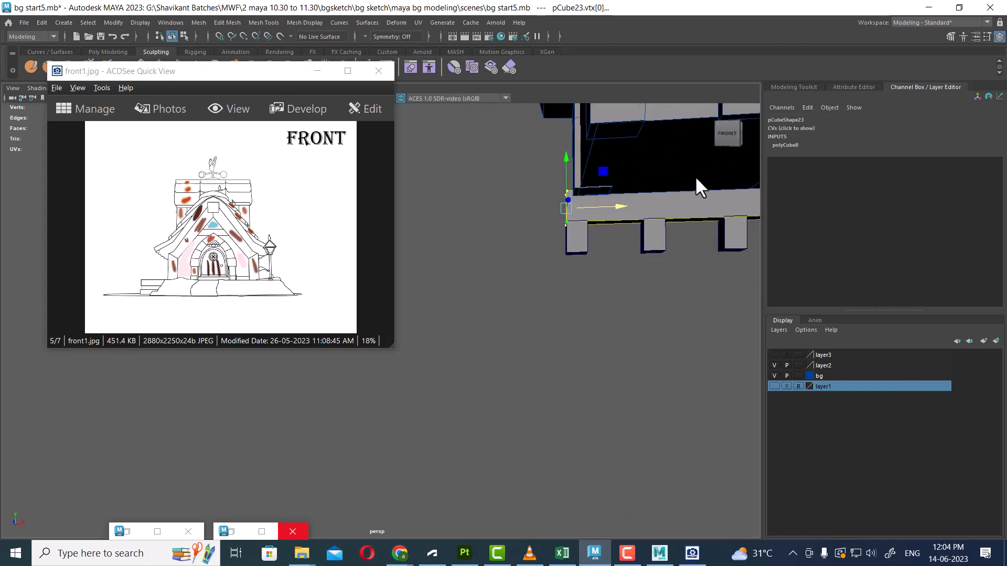
click(603, 221)
shift+right_drag(611, 206, 543, 221)
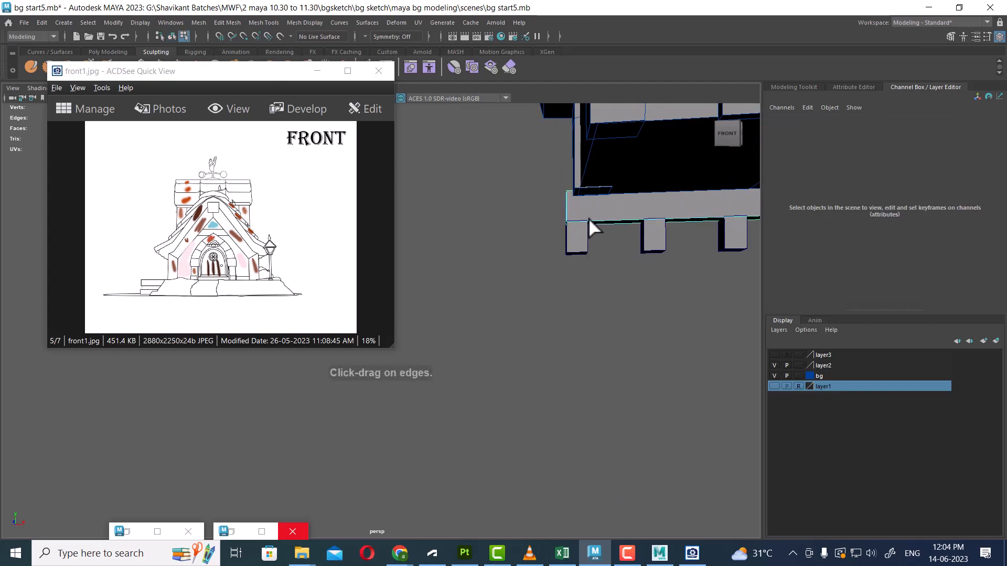
click(588, 218)
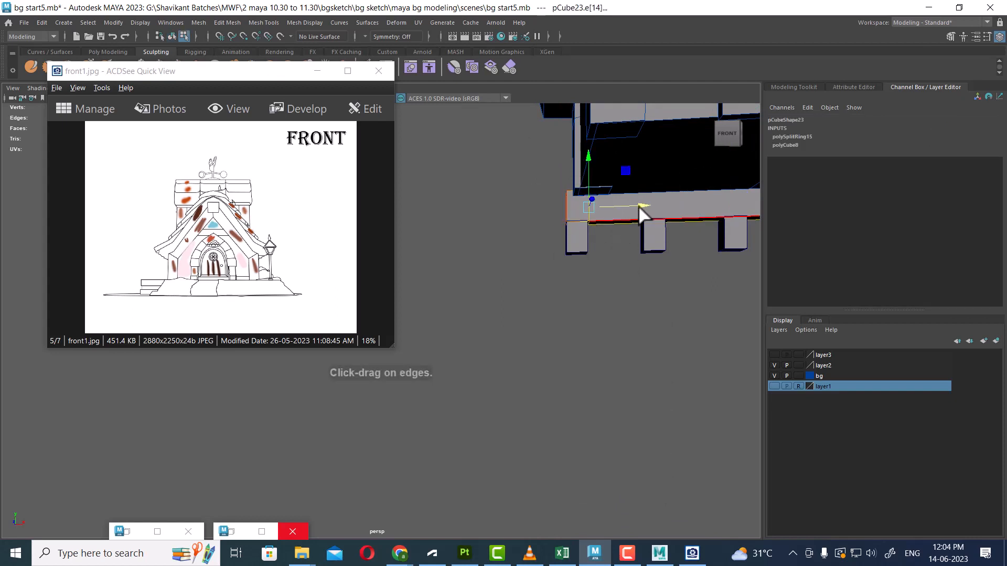
Extrude the small end face on the plank's cottage-facing side forward along the cottage's side wall, forming an L-shaped beam
right_drag(640, 206, 641, 227)
click(576, 207)
alt+drag(576, 208, 646, 286)
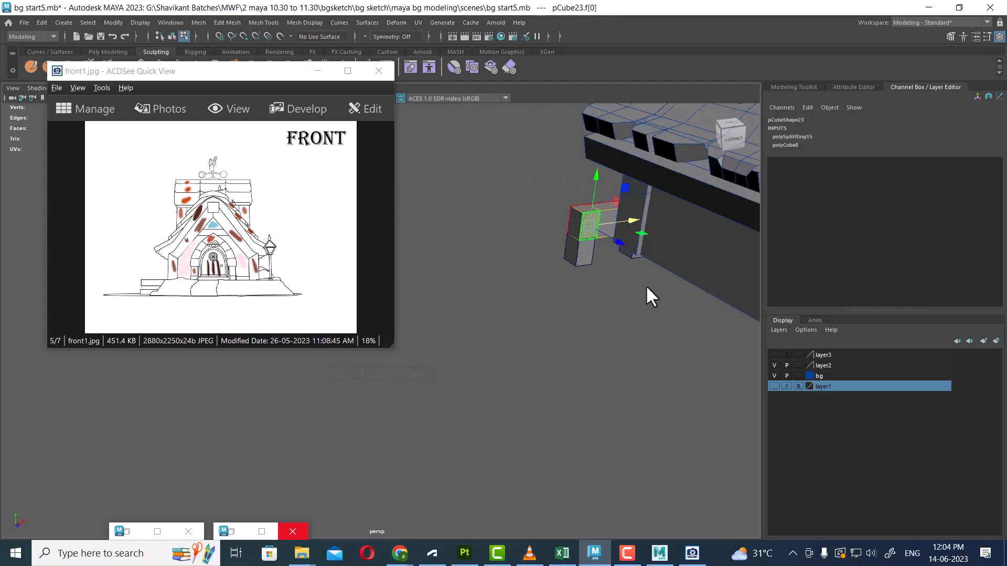
alt+middle_drag(646, 285, 528, 239)
shift+drag(470, 217, 620, 287)
key(ctrl+z)
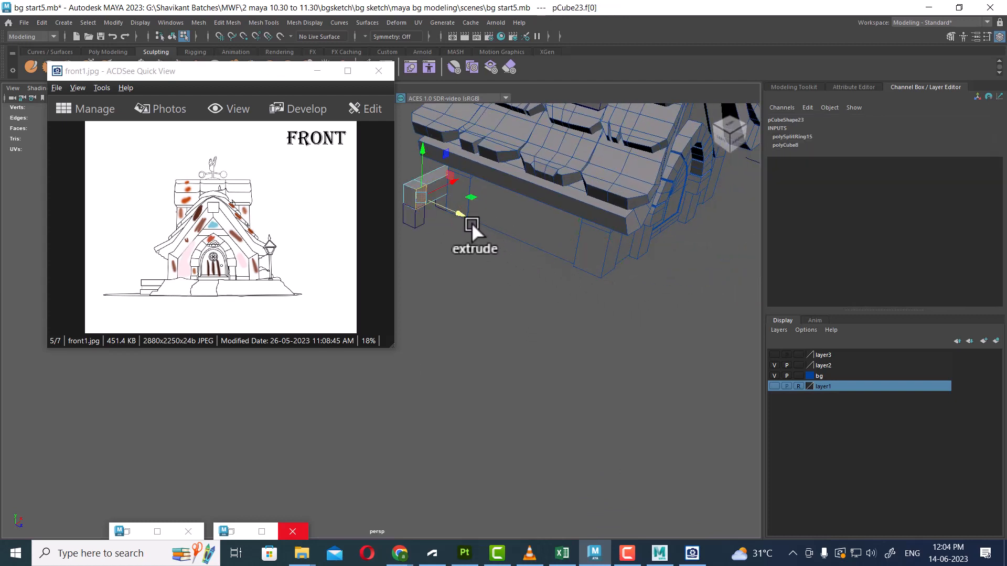
shift+drag(461, 213, 666, 308)
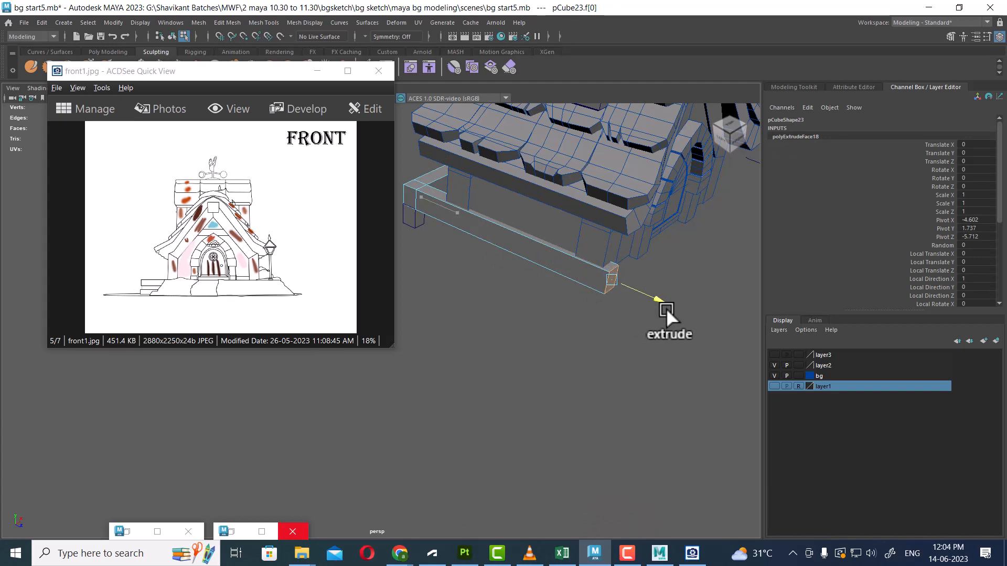
alt+drag(669, 345, 565, 270)
right_drag(565, 270, 672, 174)
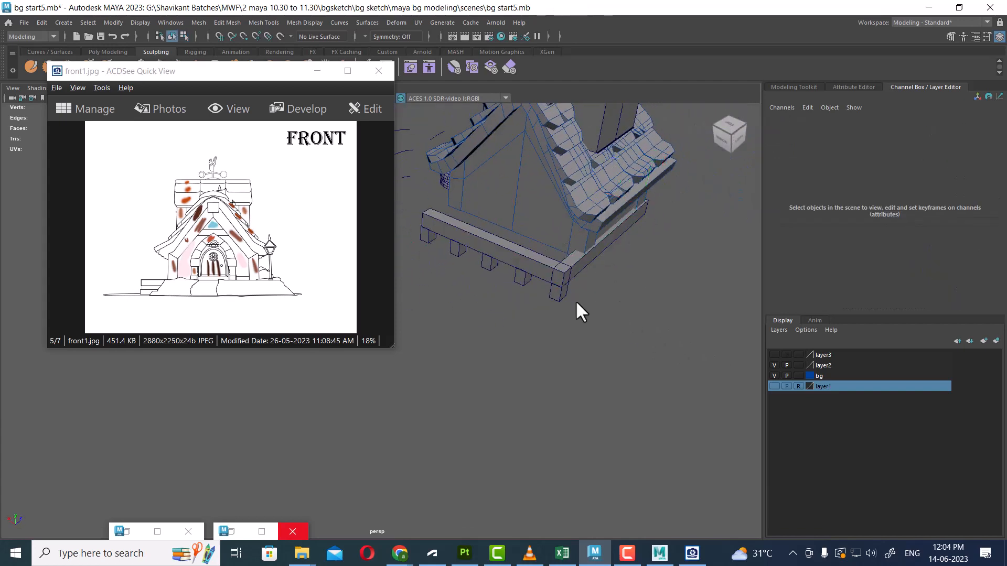
Select the L-shaped beam and its five posts and shift them sideways together, bringing the far end post to X 4.095
click(570, 273)
alt+drag(571, 273, 568, 308)
click(487, 297)
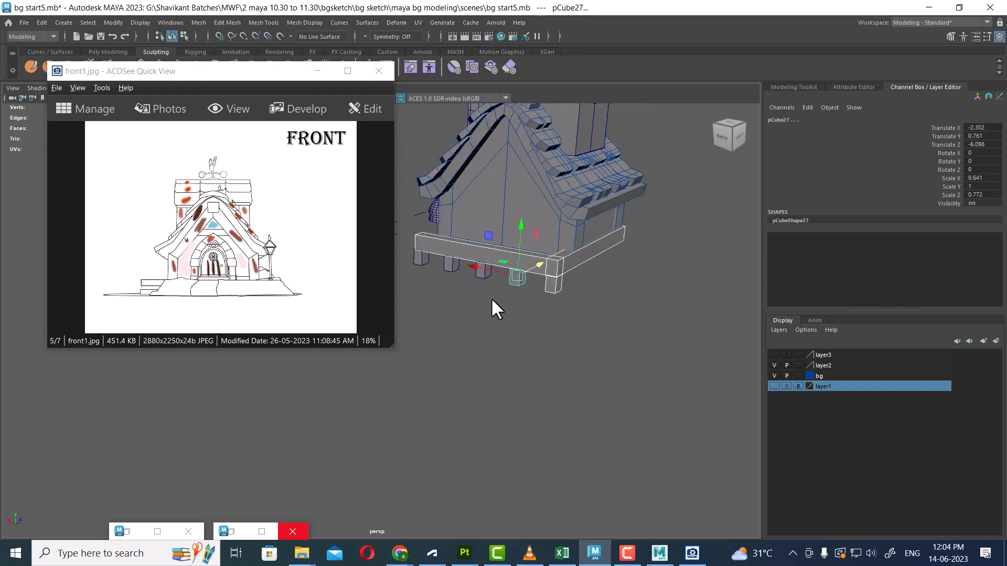
alt+drag(491, 297, 602, 366)
click(615, 312)
click(567, 296)
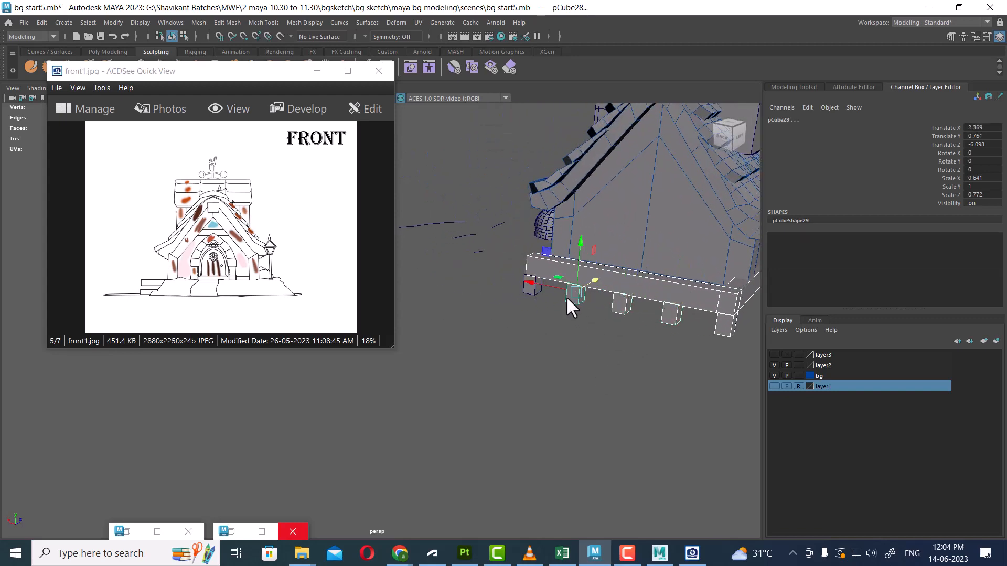
shift+click(531, 291)
alt+drag(531, 291, 555, 310)
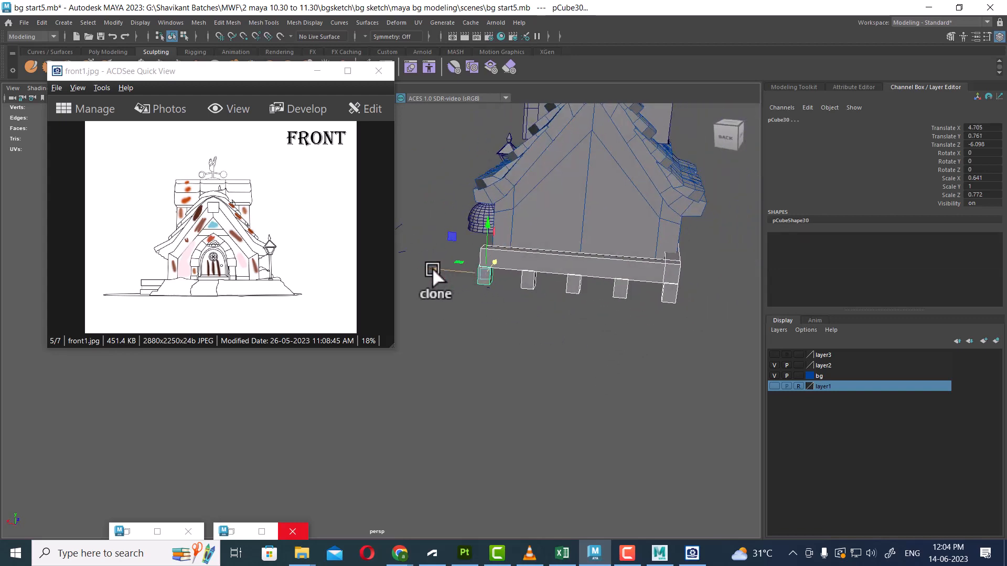
drag(432, 269, 442, 271)
Duplicate the corner post five times at equal spacing beneath the beam along the cottage's side wall, starting with a copy at Z -3.802
alt+drag(602, 300, 612, 339)
alt+drag(540, 319, 650, 361)
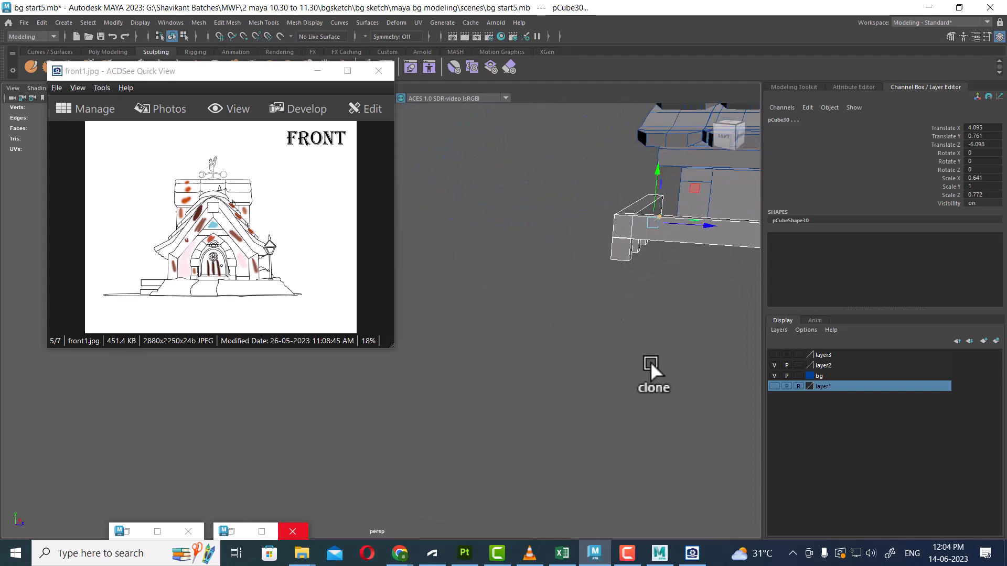
click(621, 255)
alt+drag(620, 255, 570, 336)
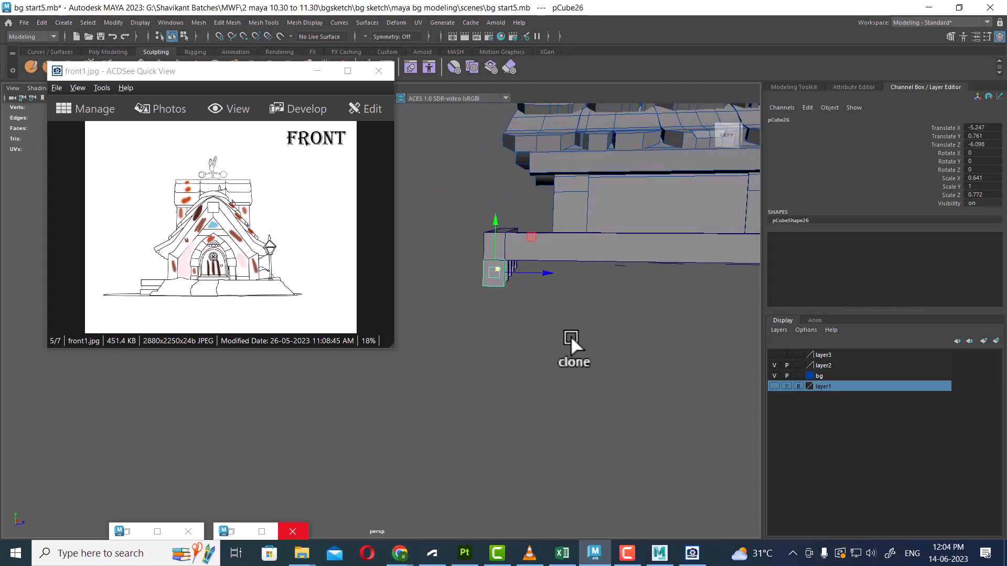
shift+drag(548, 273, 612, 278)
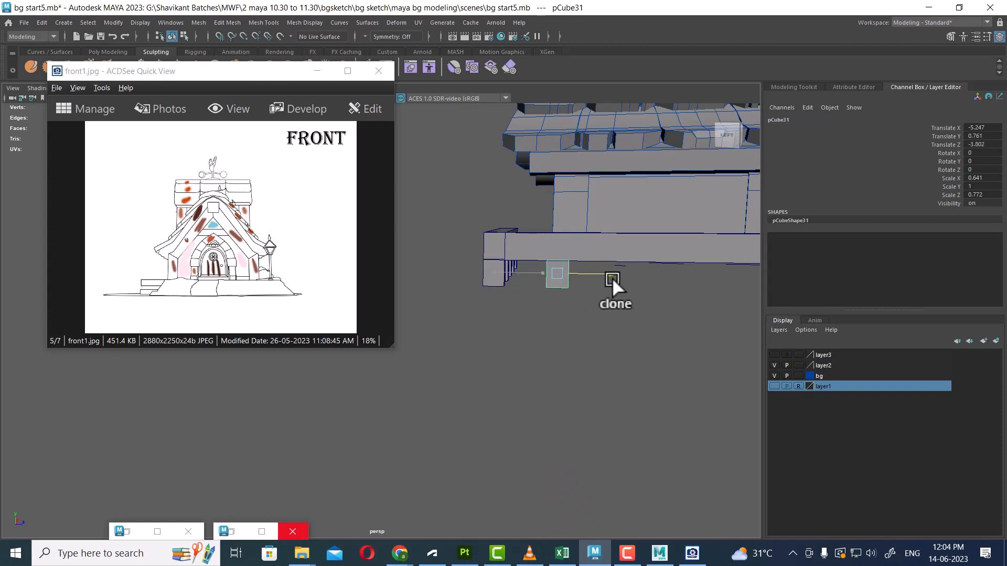
key(shift+d)
key(shift+d)
alt+right_drag(643, 337, 592, 328)
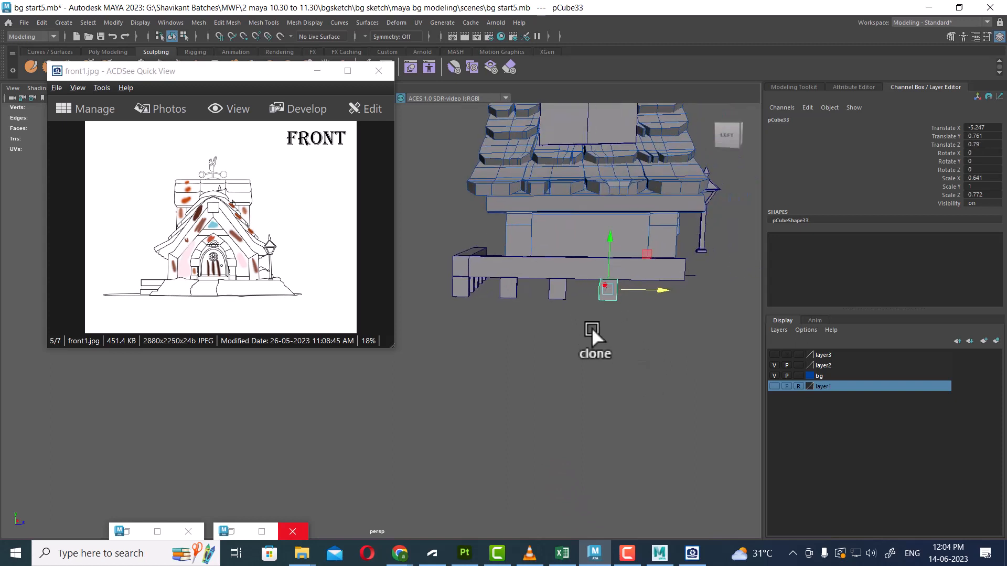
alt+middle_drag(592, 327, 587, 343)
key(shift+d)
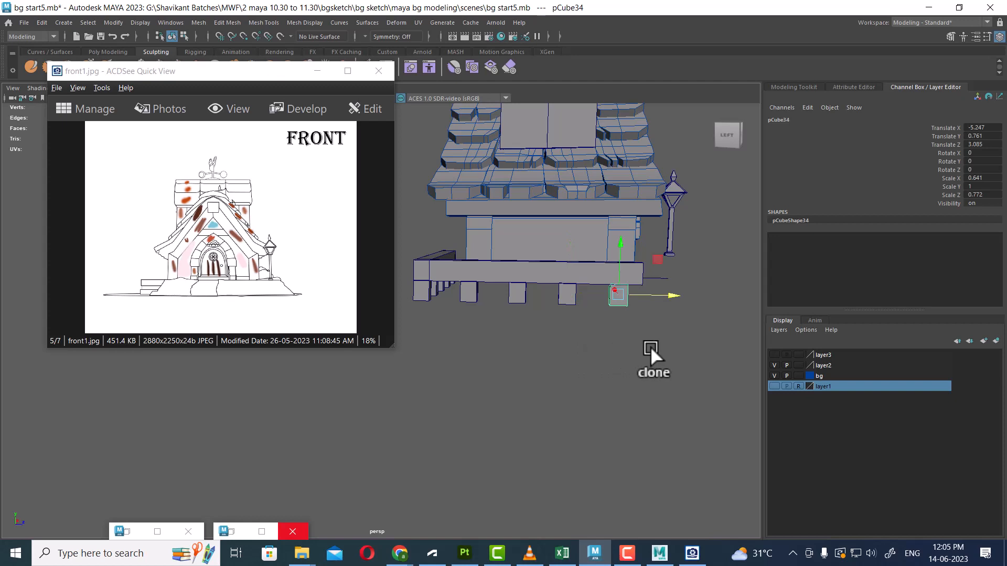
Lengthen the side arm of the L-shaped beam by moving its front end vertices out over the last side post
click(633, 274)
right_drag(717, 240, 633, 241)
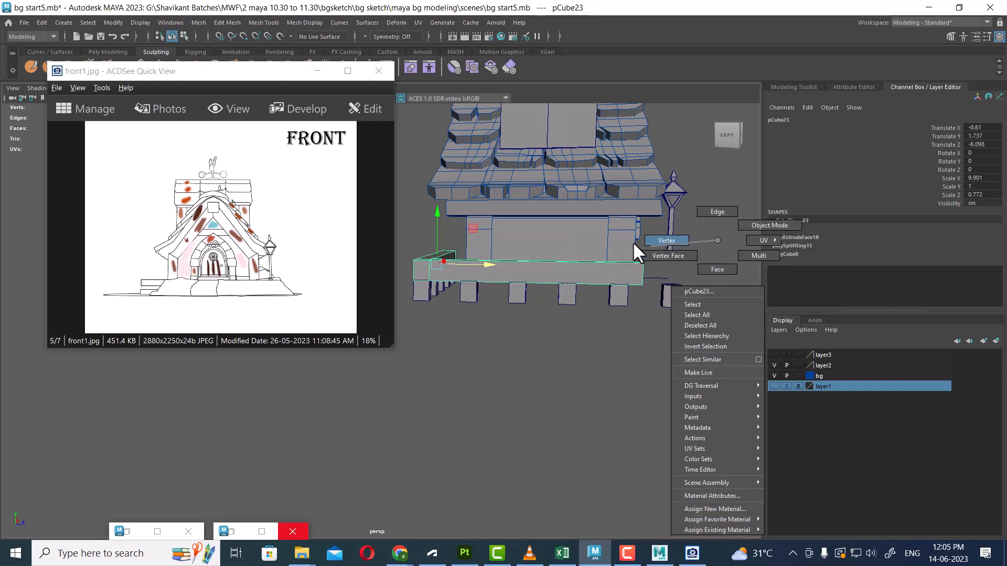
drag(645, 251, 622, 314)
drag(699, 277, 735, 279)
right_drag(636, 240, 727, 220)
click(725, 225)
click(597, 278)
alt+drag(597, 293, 654, 319)
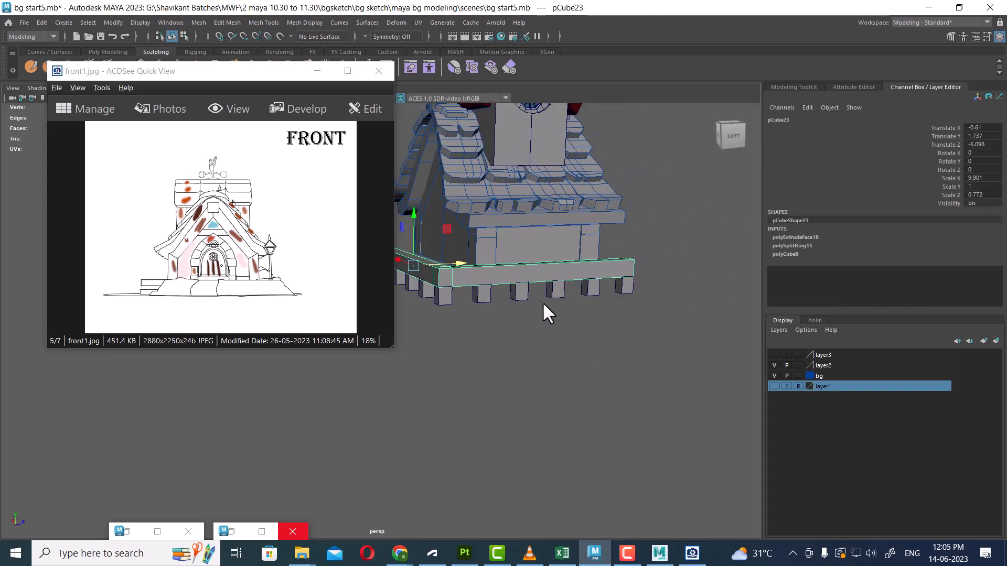
Check the base in the front reference images and isolate the L-shaped beam by hiding all other objects
alt+drag(543, 304, 622, 348)
scroll(195, 286, up, 1)
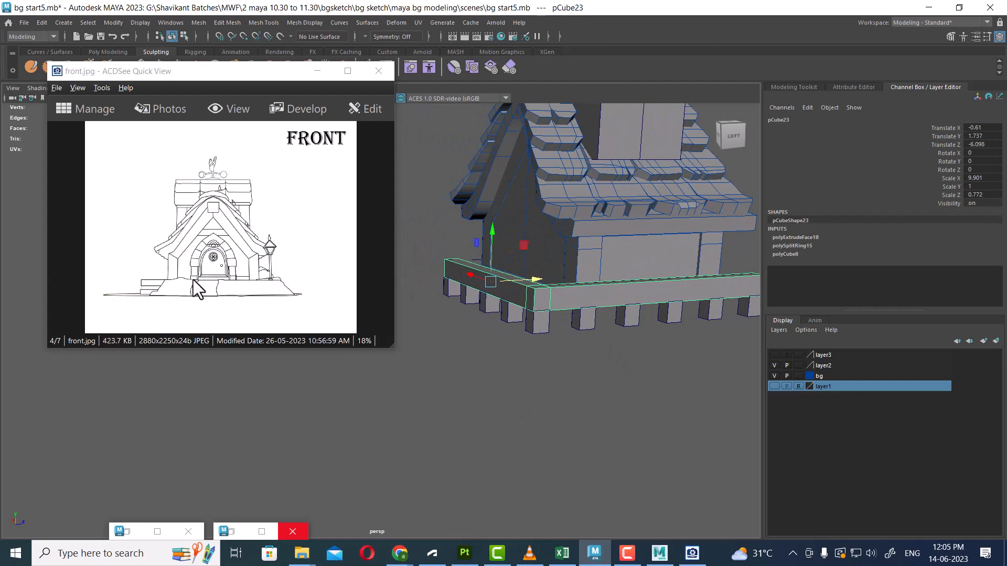
scroll(199, 283, up, 3)
scroll(201, 285, down, 2)
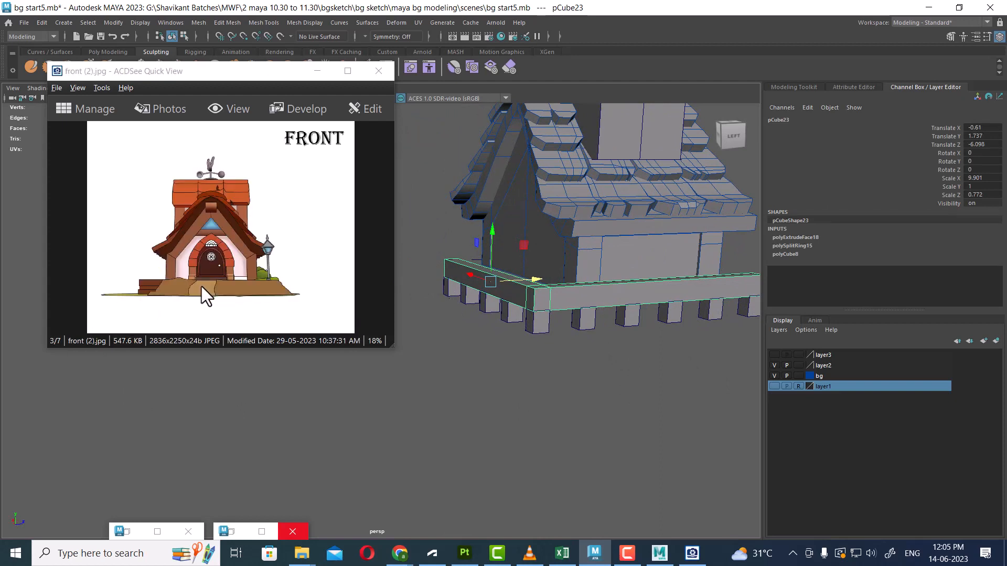
alt+right_drag(540, 339, 587, 335)
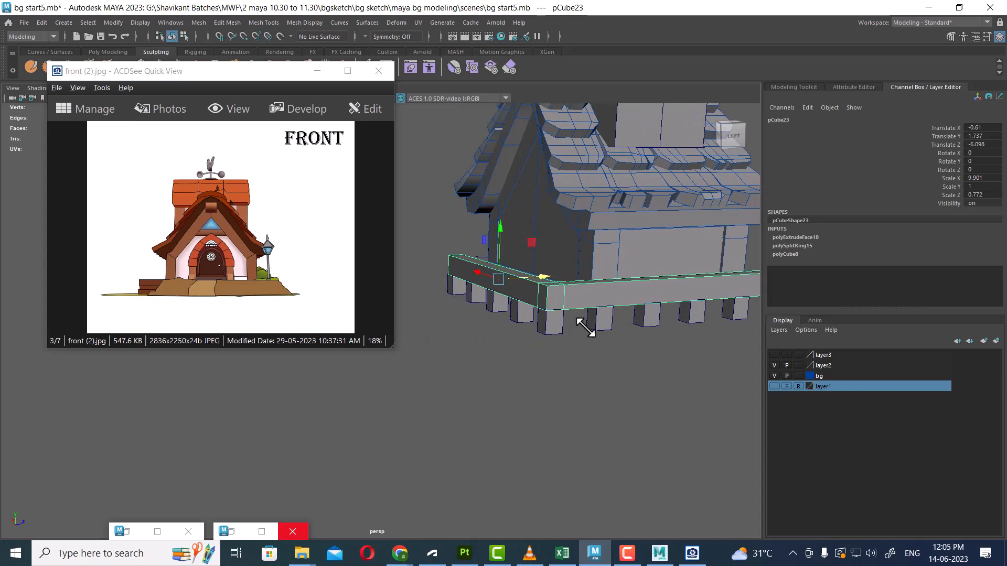
alt+drag(590, 314, 577, 256)
alt+right_drag(577, 257, 585, 296)
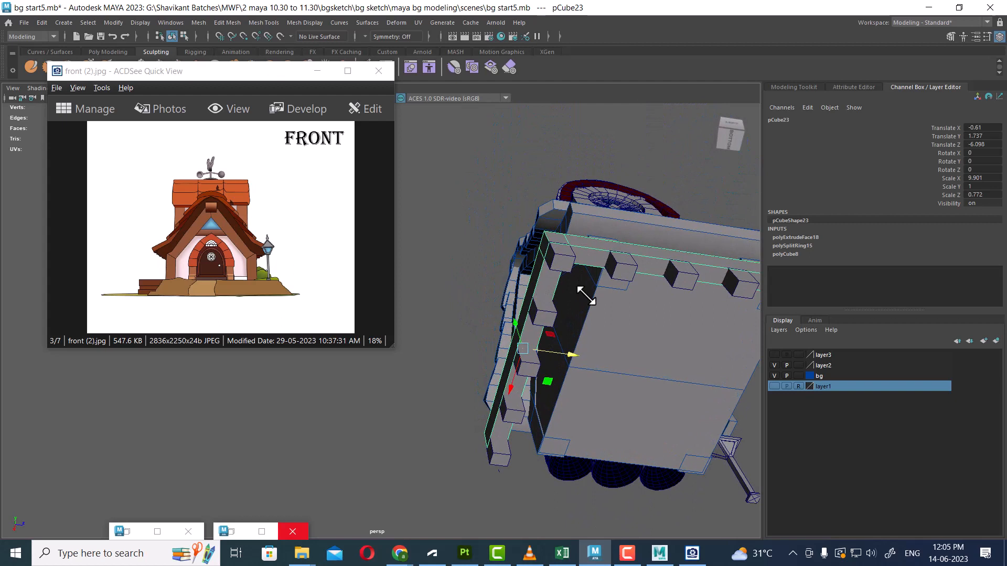
right_click(549, 279)
click(549, 270)
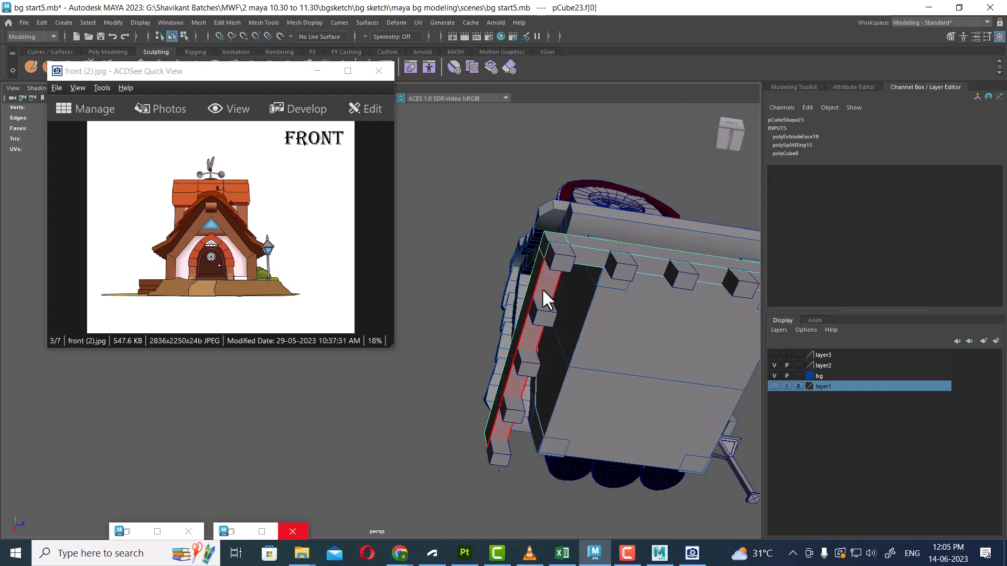
click(542, 288)
right_drag(590, 252, 664, 166)
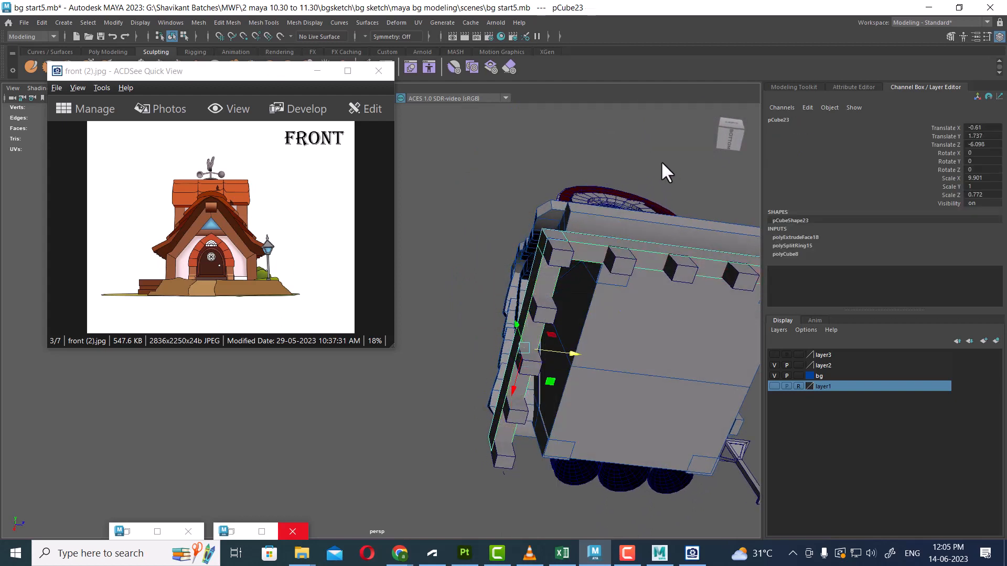
key(alt+h)
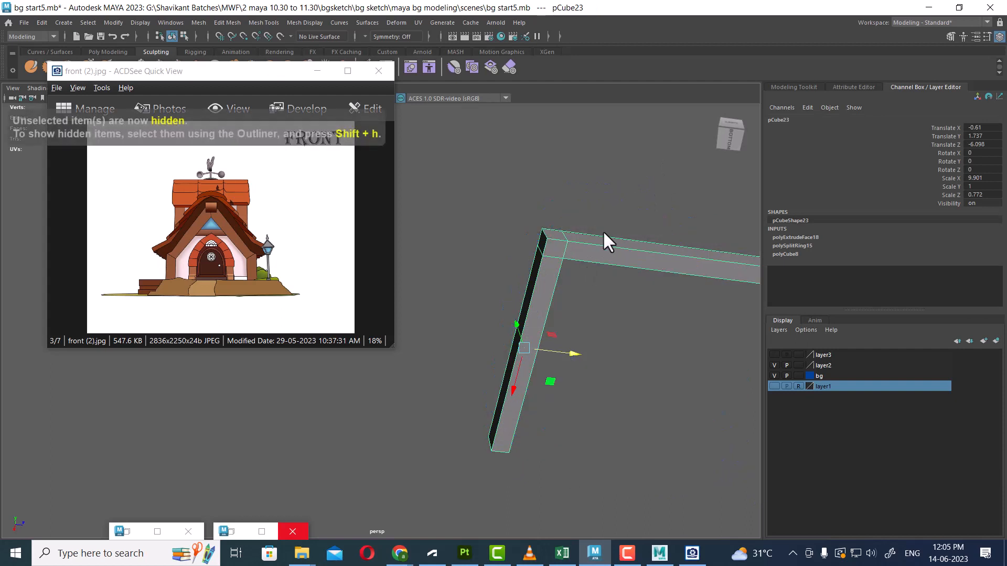
Extrude the underside faces of both arms of the L-shaped beam inward with an offset of 0.22
right_click(602, 234)
click(602, 259)
click(549, 250)
shift+click(547, 271)
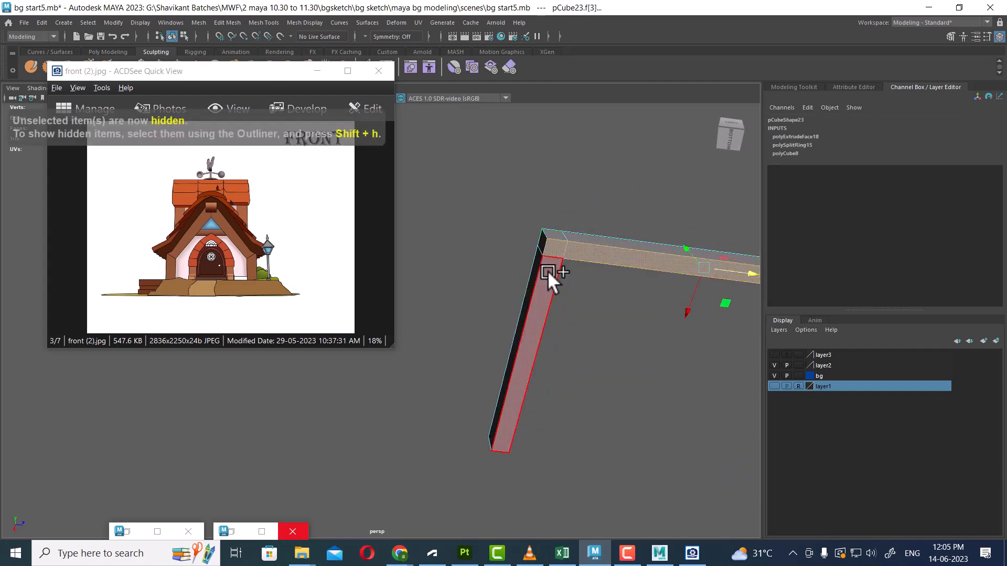
shift+right_drag(583, 183, 583, 222)
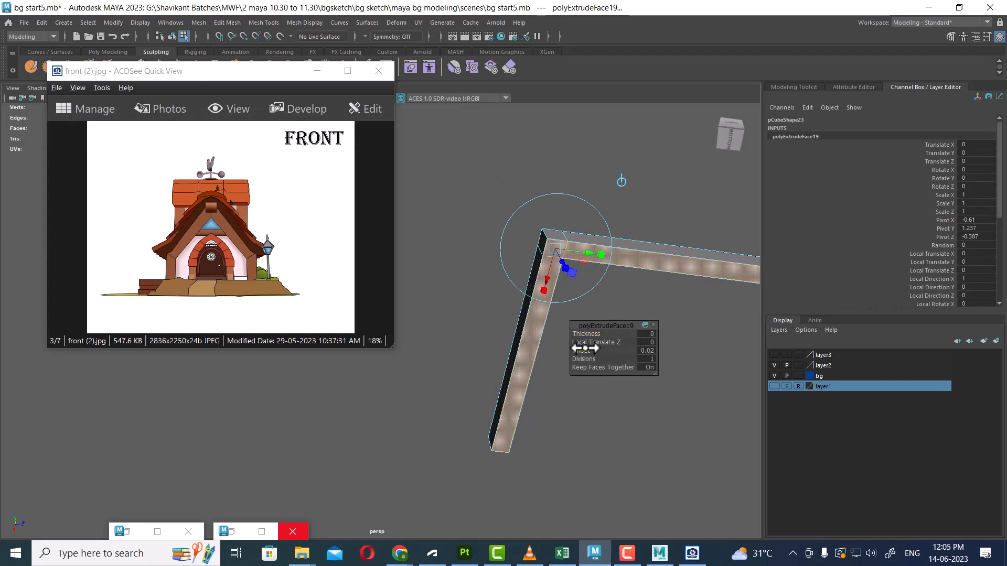
drag(574, 348, 591, 347)
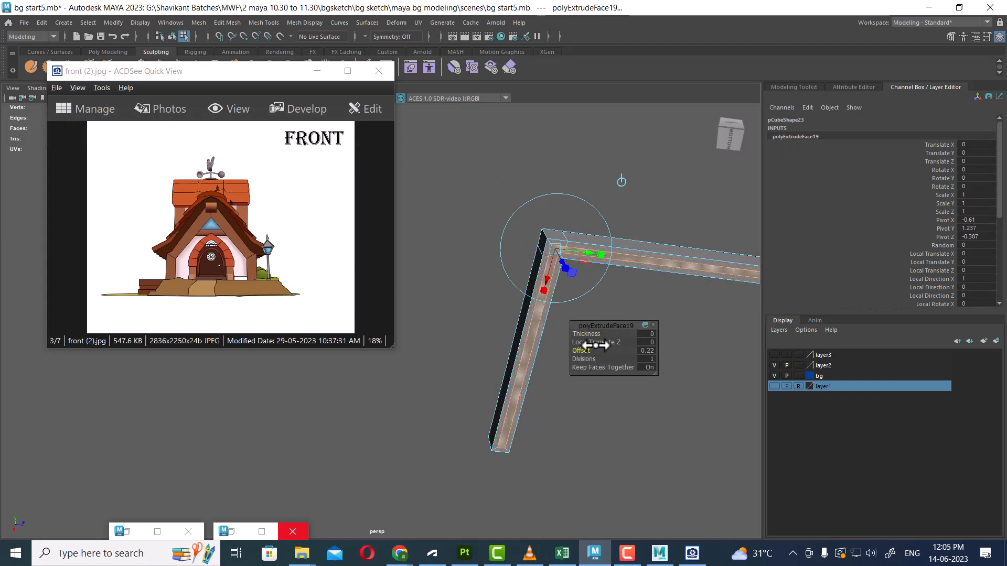
key(w)
Extrude the inset underside faces downward with a Local Translate Z of 1.525 to form a base wall, and unhide the other objects
alt+drag(598, 218, 601, 173)
shift+right_drag(601, 172, 600, 202)
alt+drag(636, 295, 611, 366)
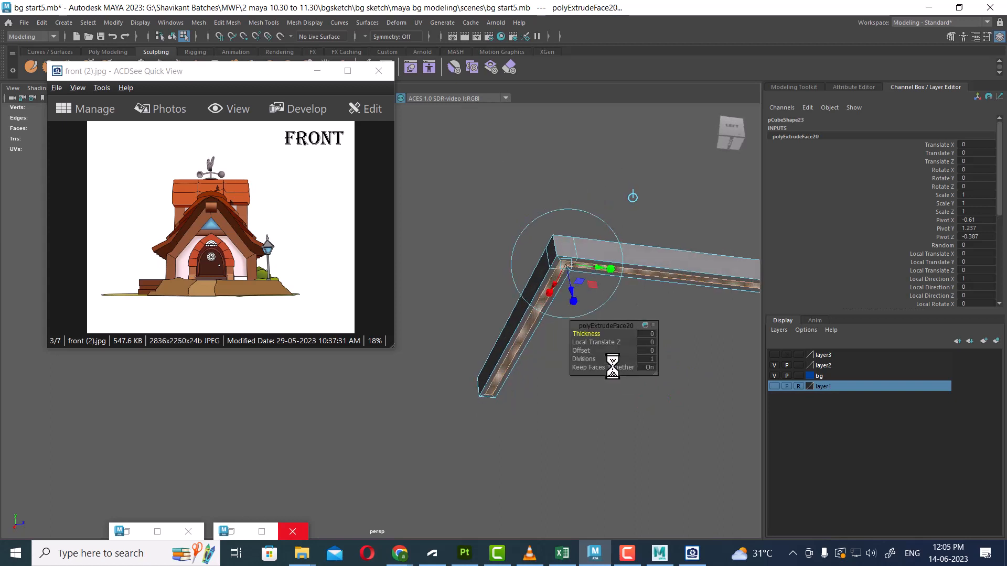
drag(574, 288, 584, 332)
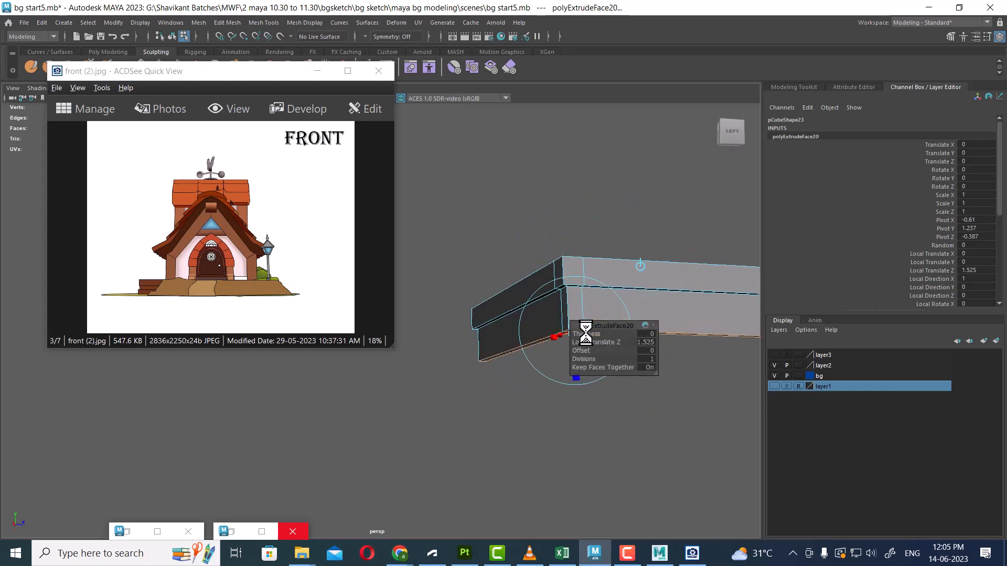
right_drag(618, 241, 650, 228)
click(650, 228)
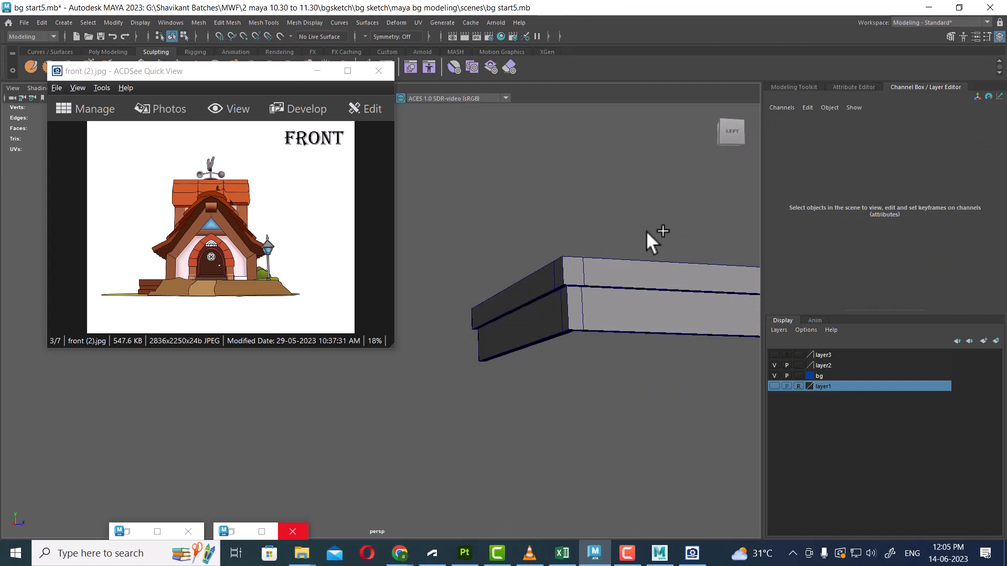
key(ctrl+shift+h)
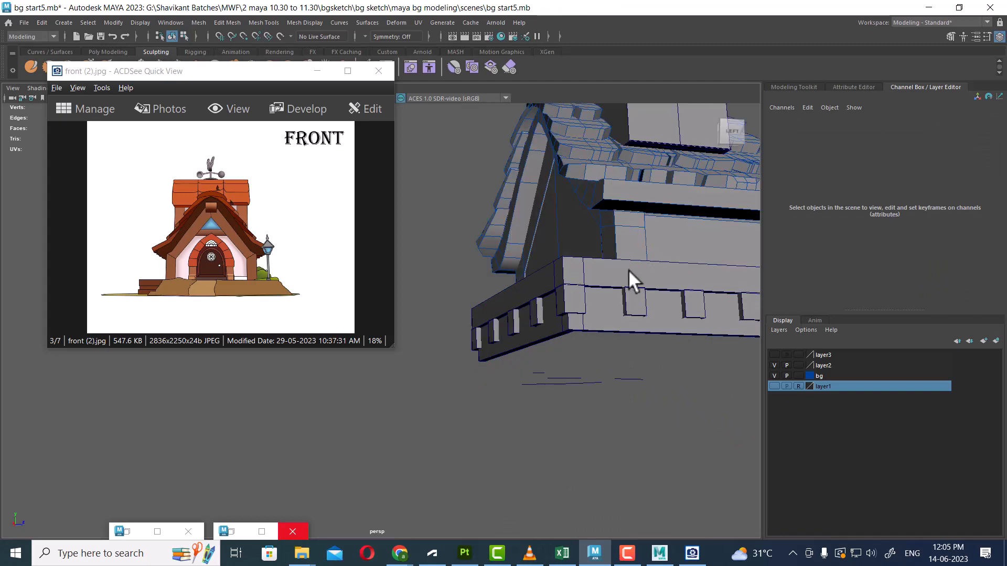
Select the beam and examine its extent and alignment with the cottage in a wireframe front view
alt+drag(628, 269, 611, 362)
alt+right_drag(611, 362, 572, 291)
alt+middle_drag(573, 291, 533, 247)
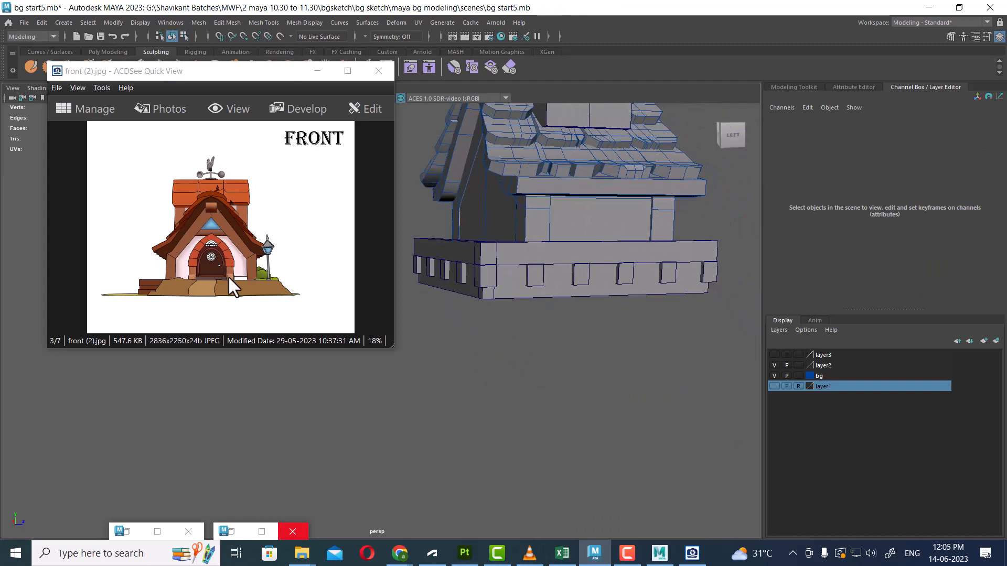
click(573, 251)
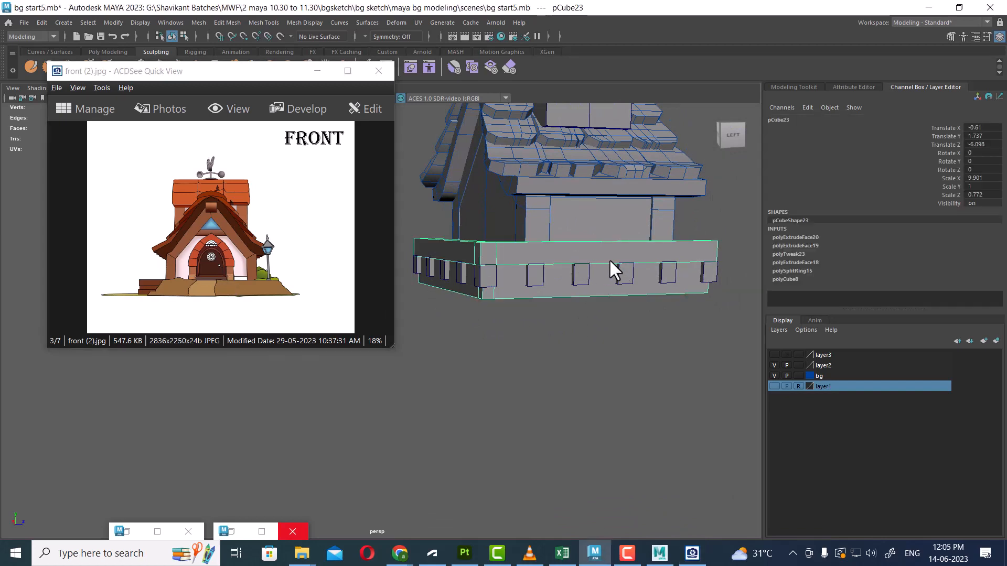
alt+drag(610, 261, 596, 283)
key(space)
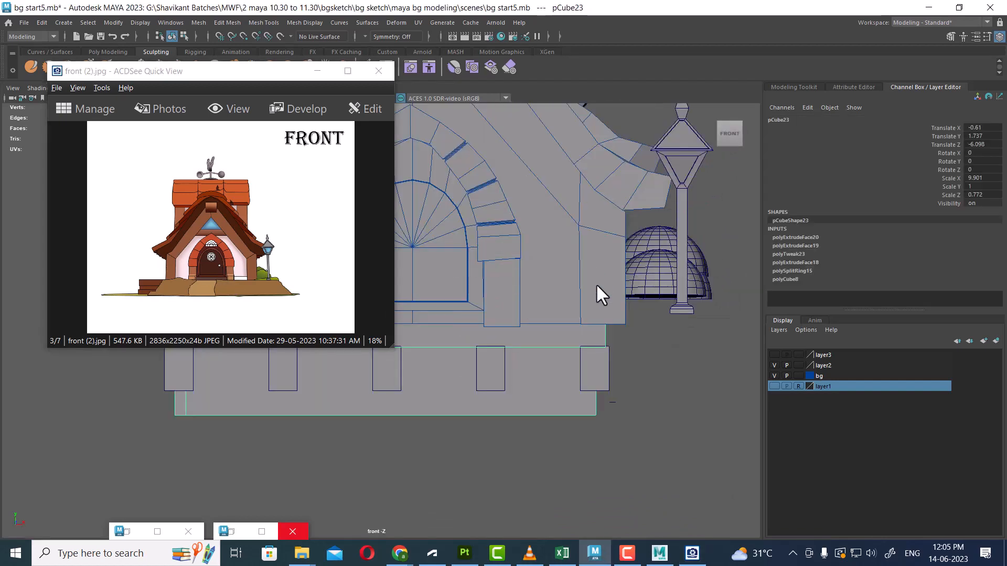
alt+right_drag(595, 283, 501, 351)
alt+middle_drag(501, 351, 604, 354)
alt+right_drag(604, 354, 624, 384)
key(4)
alt+middle_drag(571, 348, 659, 341)
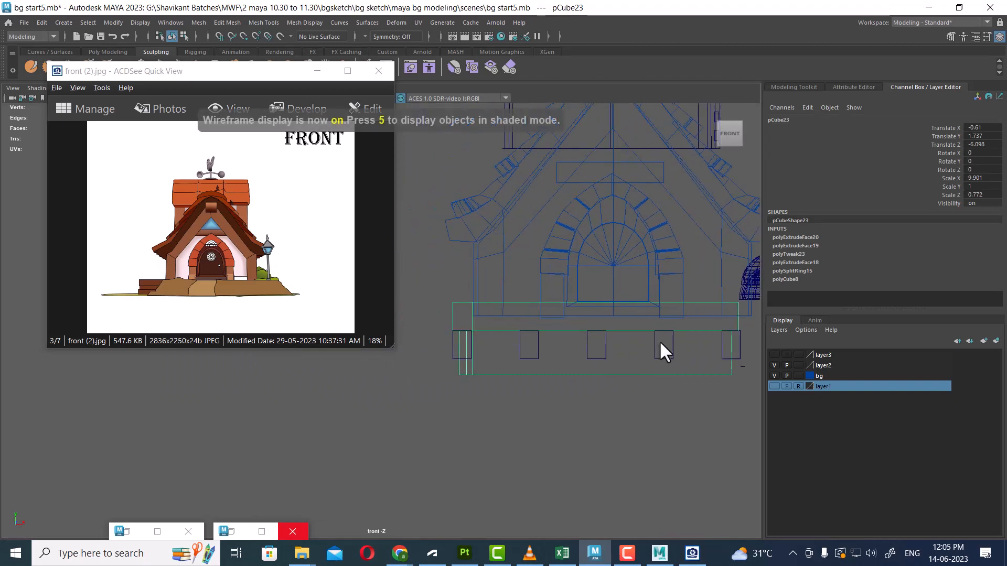
alt+right_drag(659, 341, 601, 312)
alt+middle_drag(601, 312, 524, 275)
alt+right_drag(627, 315, 600, 307)
alt+middle_drag(602, 310, 653, 309)
alt+right_drag(654, 310, 575, 297)
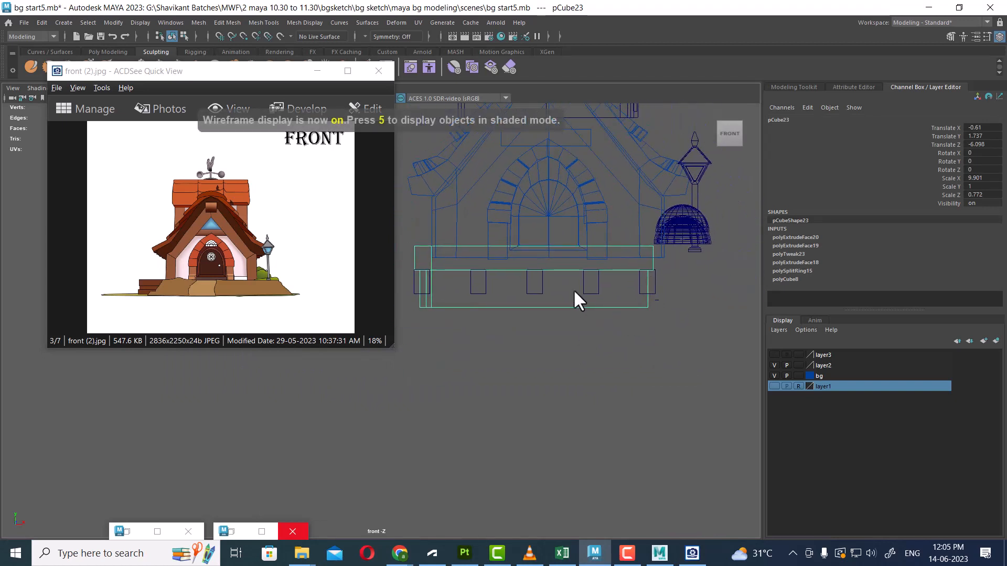
alt+right_drag(457, 296, 513, 341)
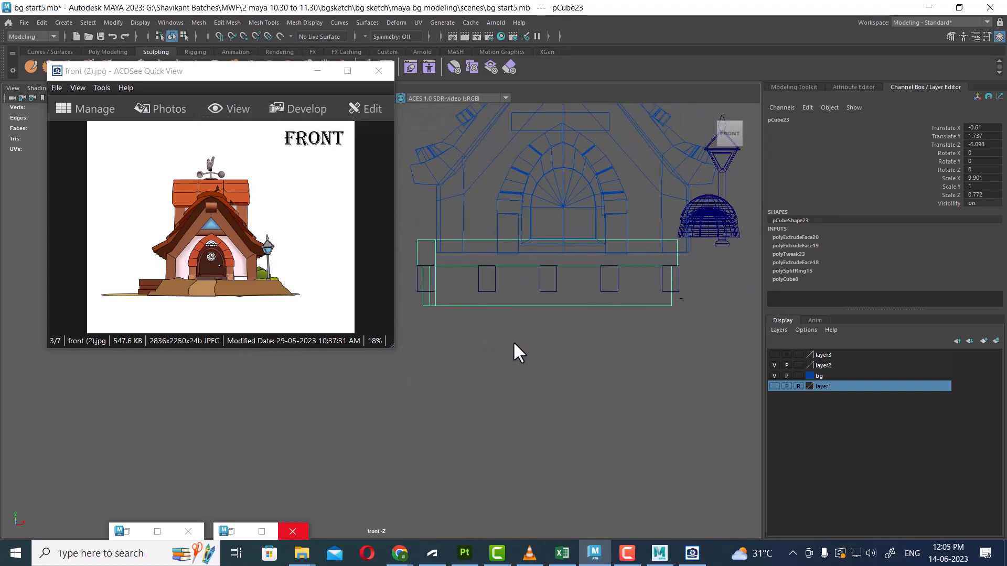
key(w)
alt+middle_drag(575, 311, 562, 319)
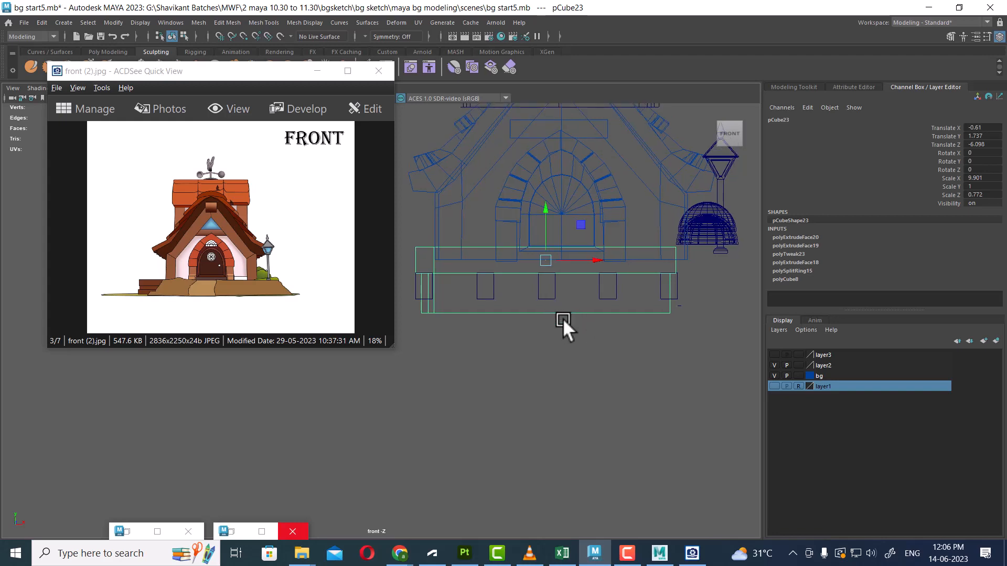
Mirror the beam in the perspective view, with the world Z axis and the direction set to +
key(space)
drag(629, 340, 623, 262)
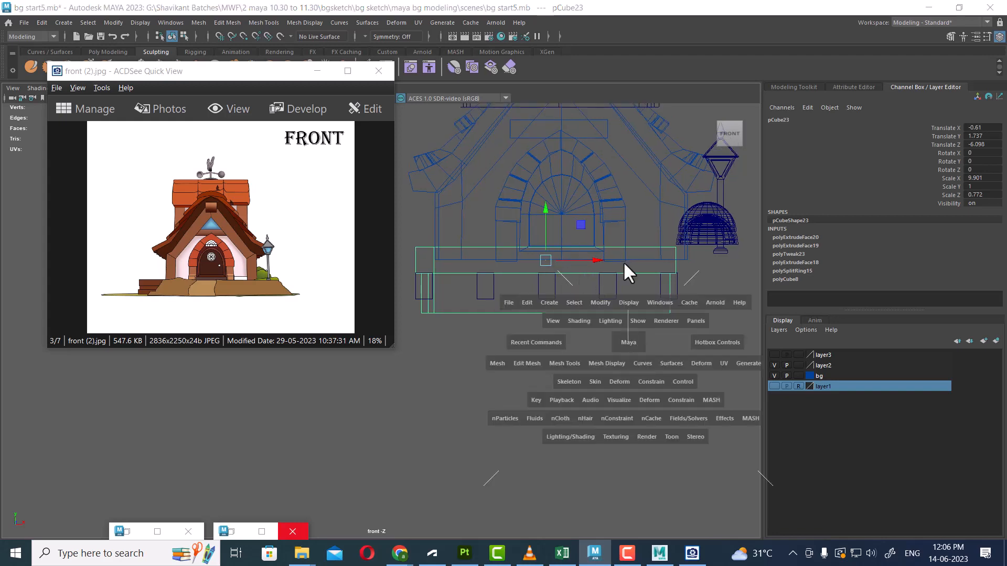
shift+right_drag(697, 225, 681, 345)
drag(273, 74, 167, 281)
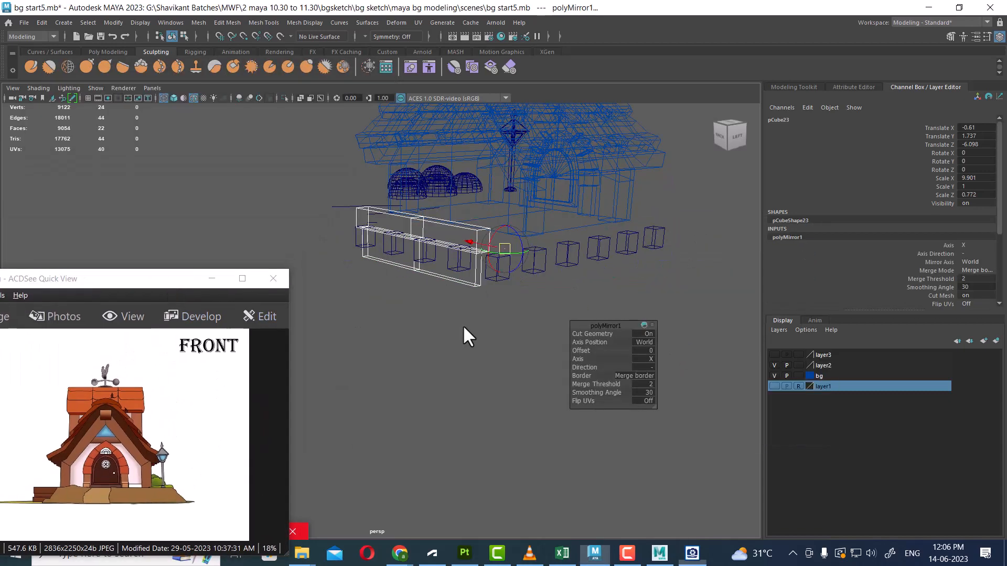
click(650, 357)
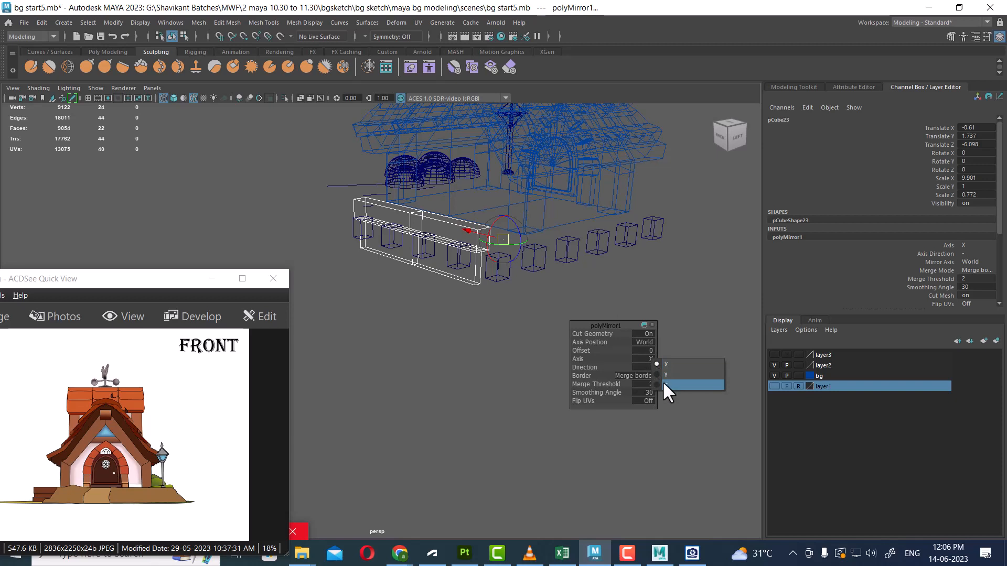
click(662, 381)
click(648, 366)
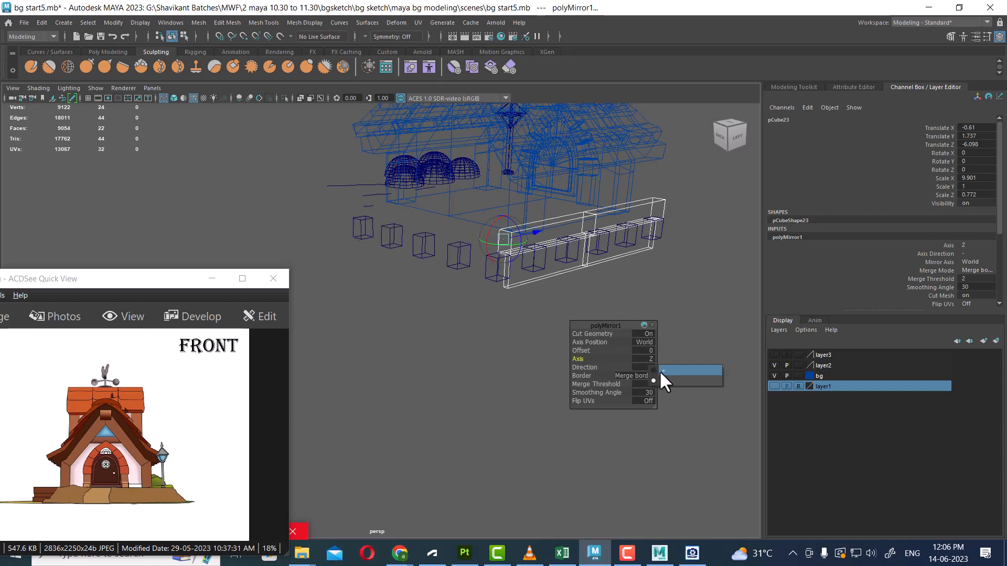
click(659, 370)
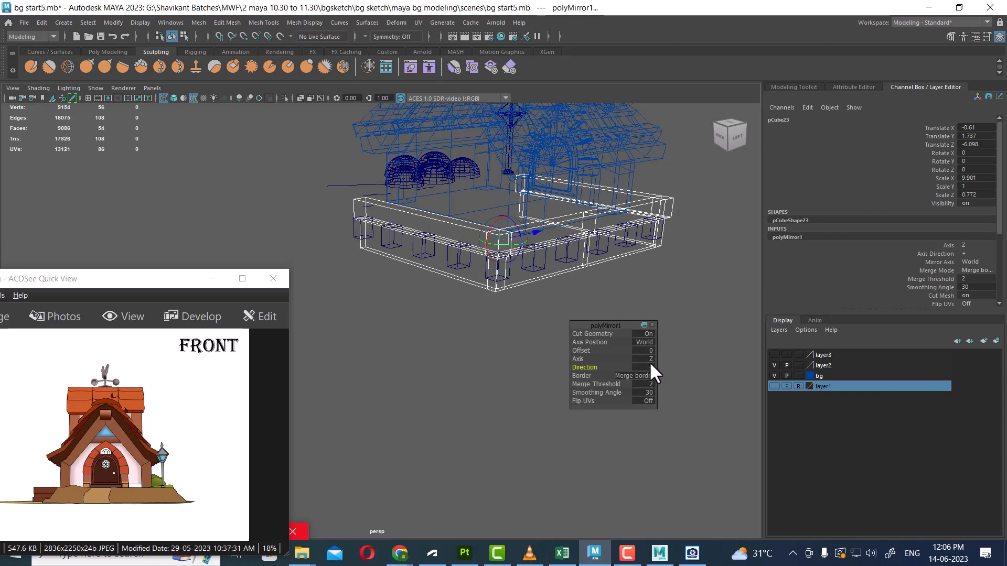
Change the beam mirror's axis to Y with the direction set to - and an offset of about 0.607
alt+drag(527, 235, 437, 285)
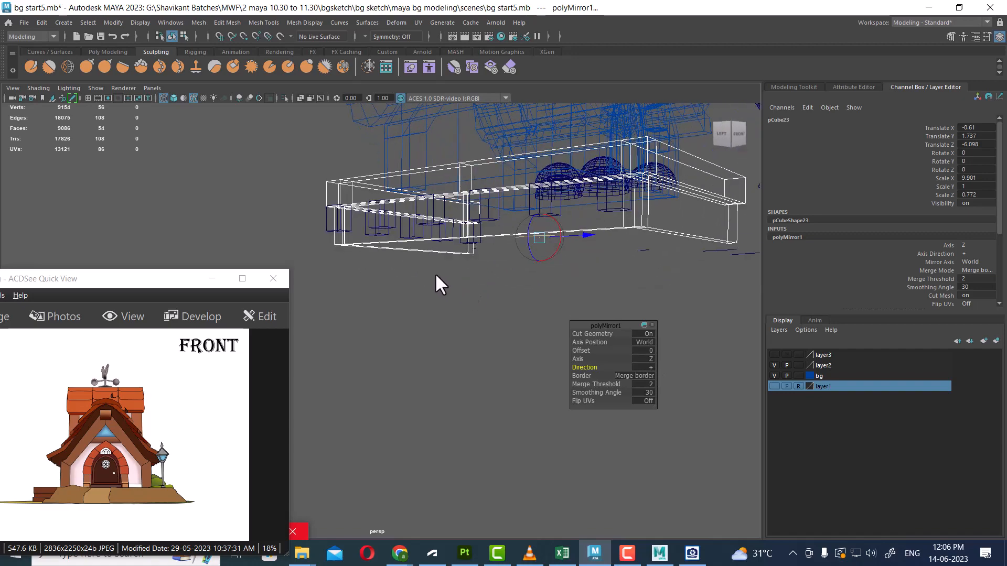
click(649, 358)
click(664, 369)
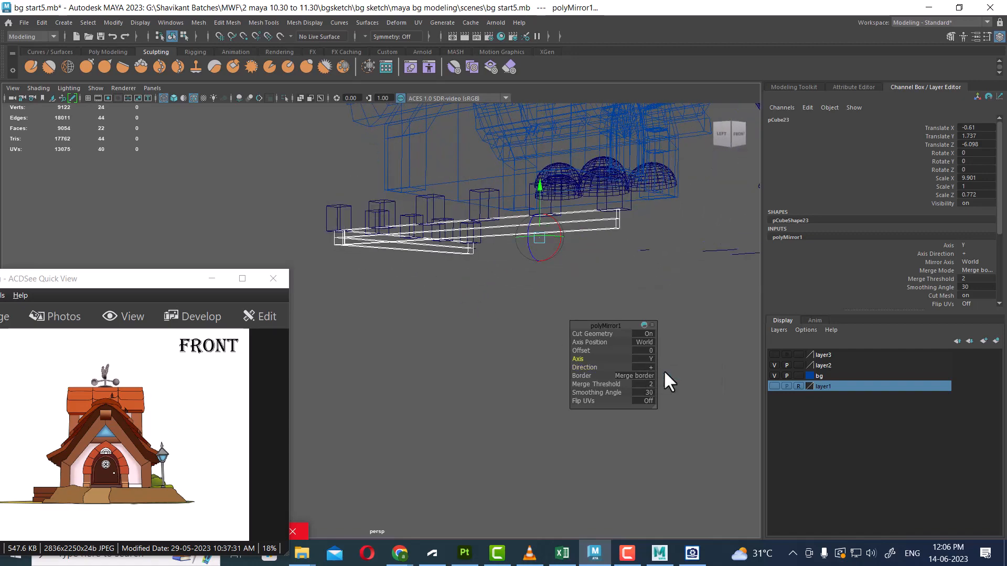
alt+drag(524, 296, 536, 301)
drag(546, 194, 530, 135)
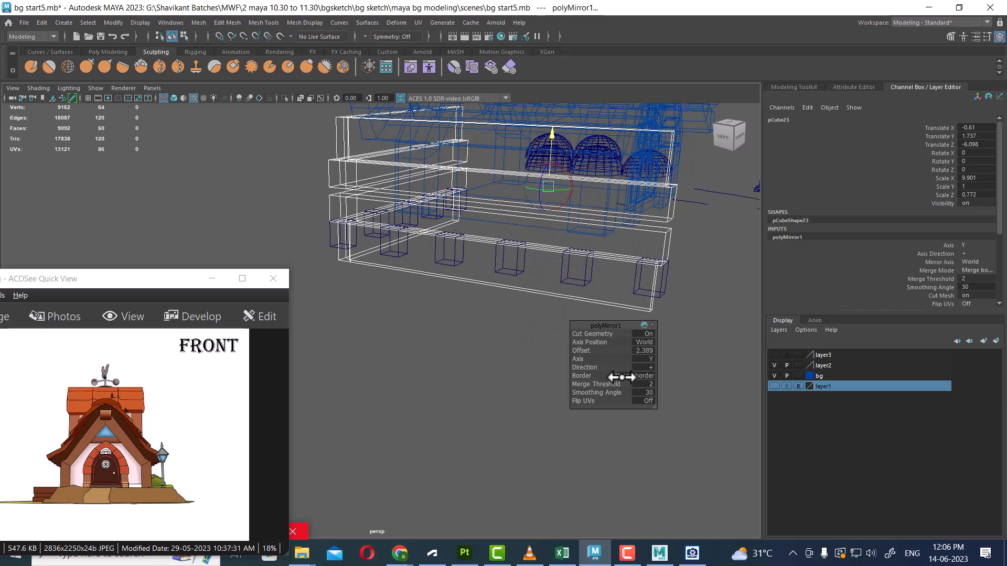
click(649, 367)
click(656, 383)
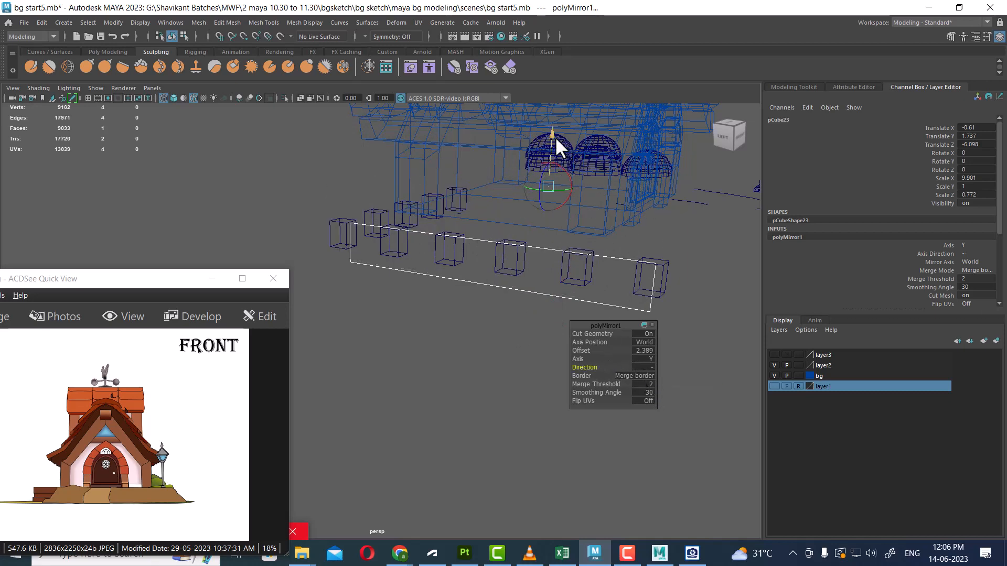
drag(555, 136, 541, 183)
alt+drag(565, 260, 535, 278)
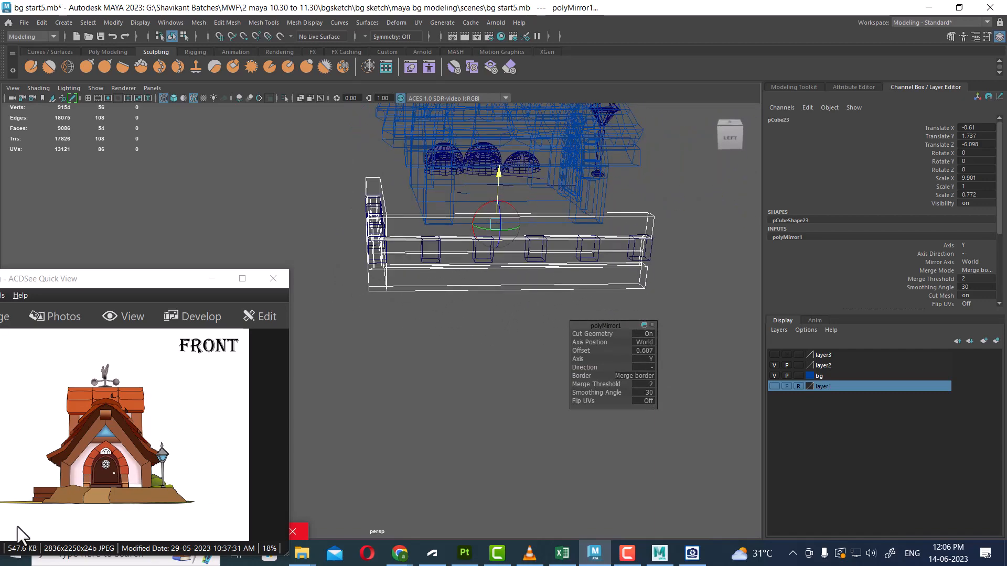
Raise the mirror plane slightly so the lower beam meets the posts' undersides, then return to object mode and shaded display
alt+drag(409, 361, 457, 312)
alt+middle_drag(458, 312, 475, 323)
alt+right_drag(475, 323, 486, 360)
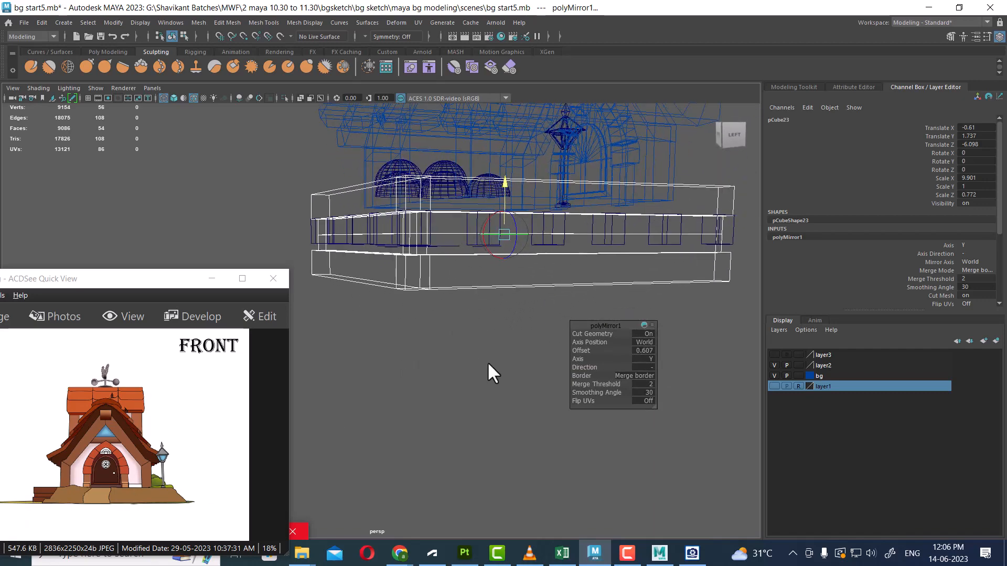
drag(502, 189, 501, 182)
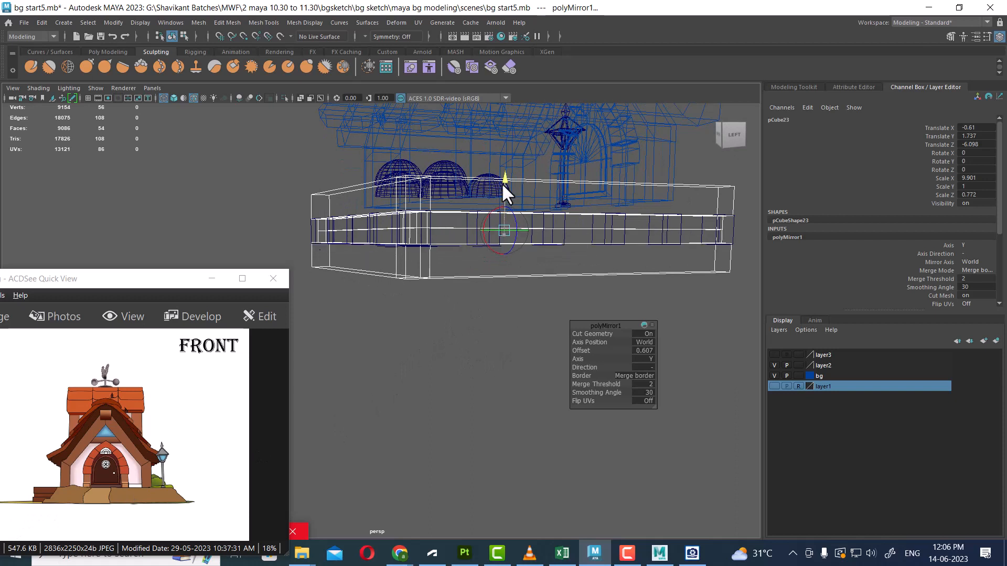
key(w)
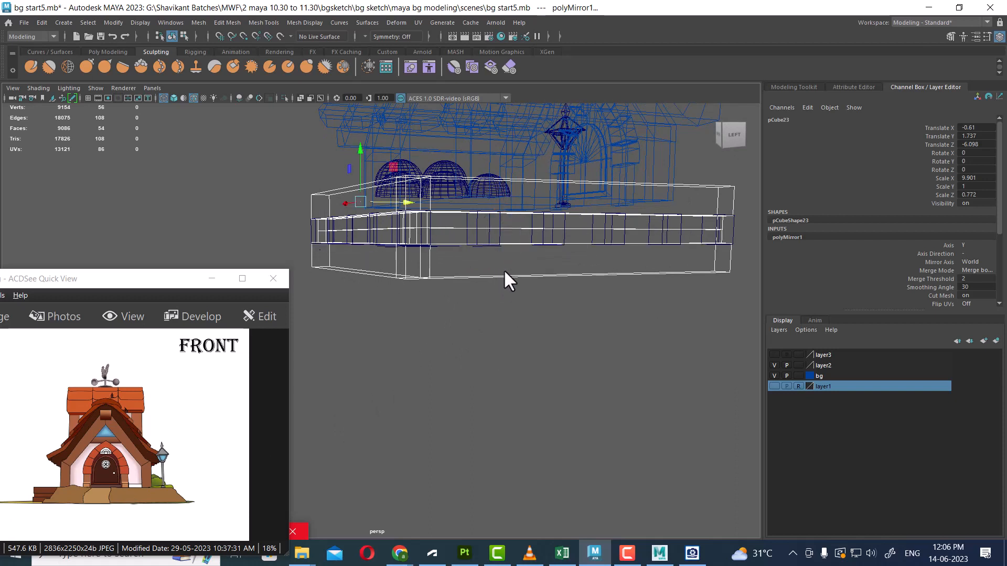
right_drag(515, 213, 535, 194)
click(590, 269)
key(5)
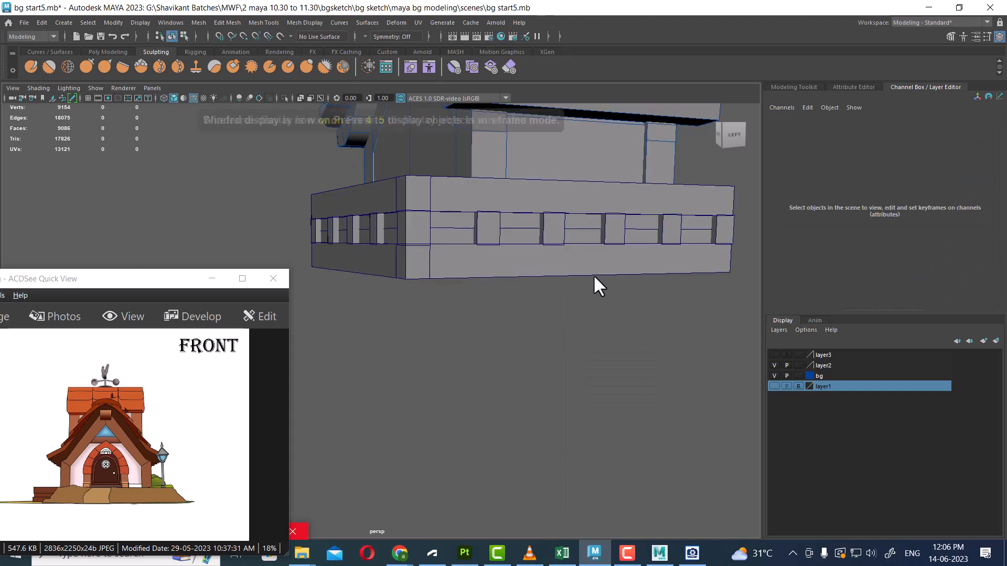
Lower the mirrored beam to Translate Y 1.542 and scale it to 0.767 in Y, using the side view
mouse_move(596, 285)
alt+mouse_down()
mouse_move(580, 348)
mouse_move(510, 322)
alt+mouse_up()
click(458, 283)
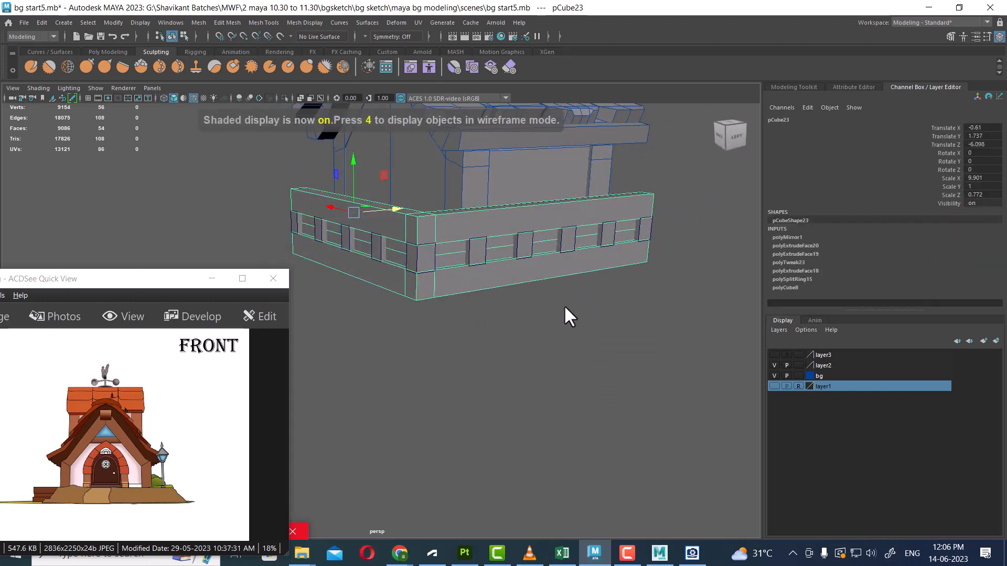
key(space)
drag(602, 304, 611, 304)
alt+right_drag(603, 351, 583, 367)
key(r)
drag(625, 272, 621, 276)
key(w)
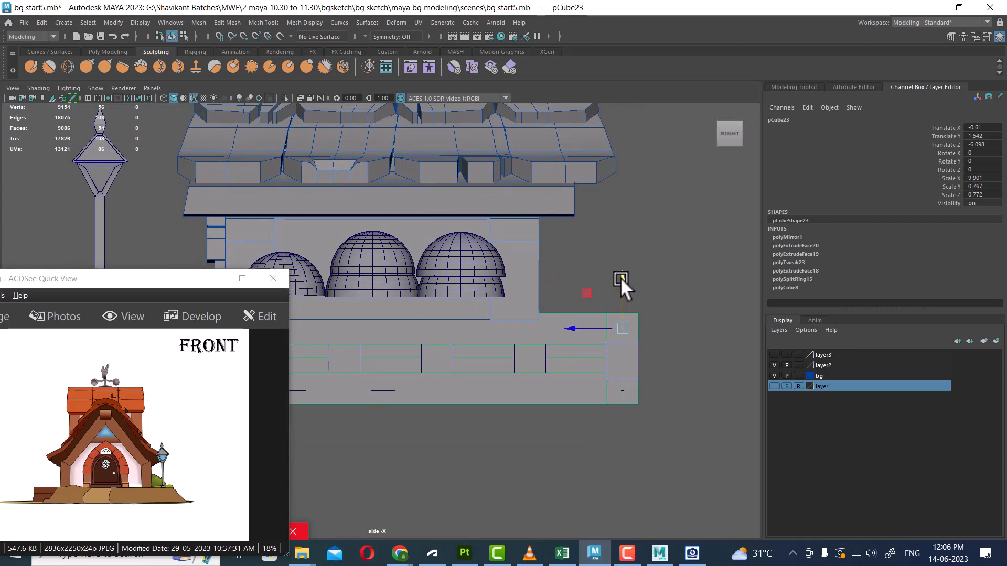
Return to the perspective view and turn off the wireframe overlay on shaded objects
key(space)
drag(638, 370, 642, 194)
alt+drag(619, 294, 524, 341)
alt+right_drag(524, 341, 581, 365)
alt+drag(582, 368, 569, 387)
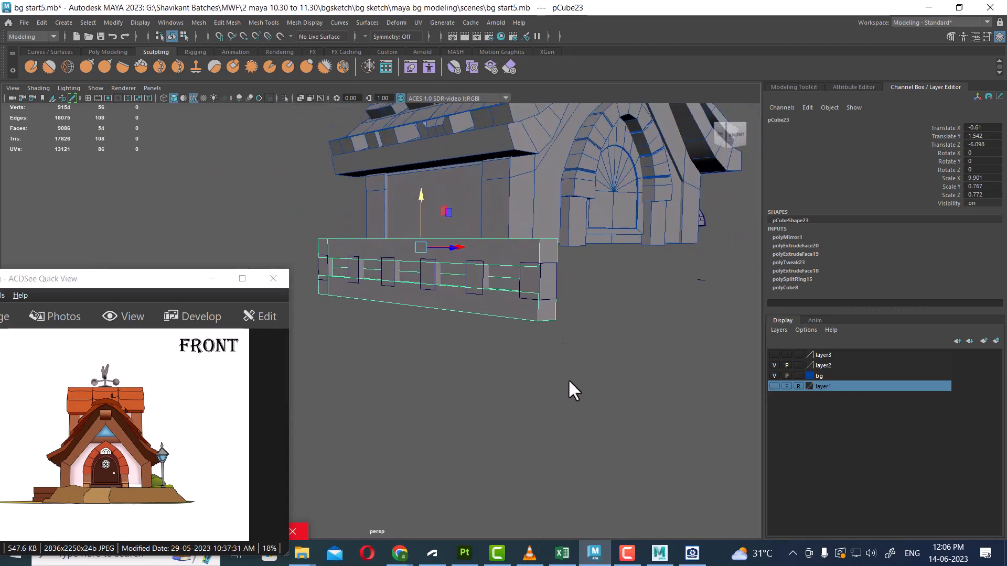
click(594, 384)
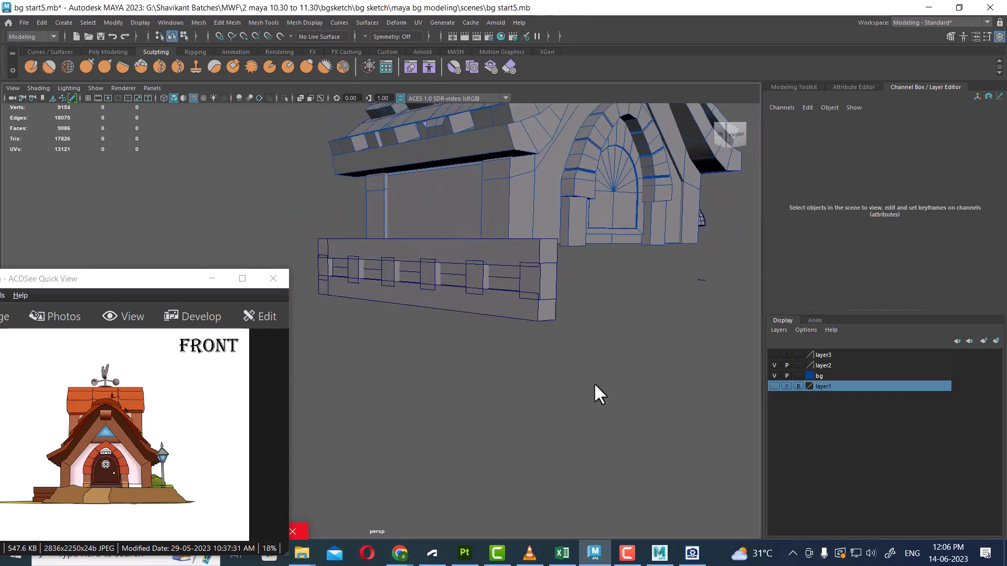
click(173, 98)
click(173, 98)
click(193, 99)
alt+drag(512, 378, 631, 405)
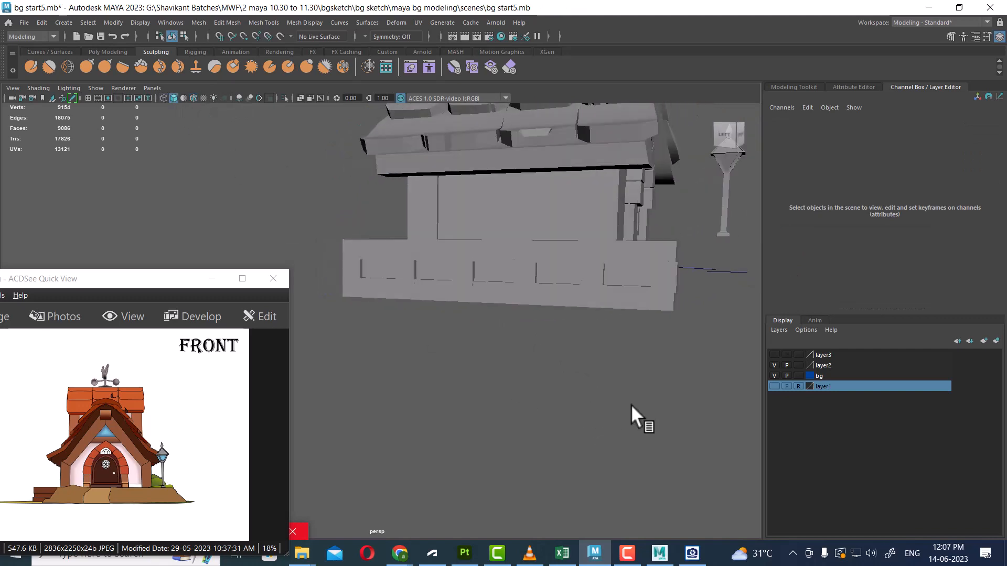
Minimize the reference image and show all hidden objects in the scene
click(602, 295)
alt+drag(602, 294, 593, 375)
scroll(575, 309, down, 2)
alt+drag(575, 310, 612, 395)
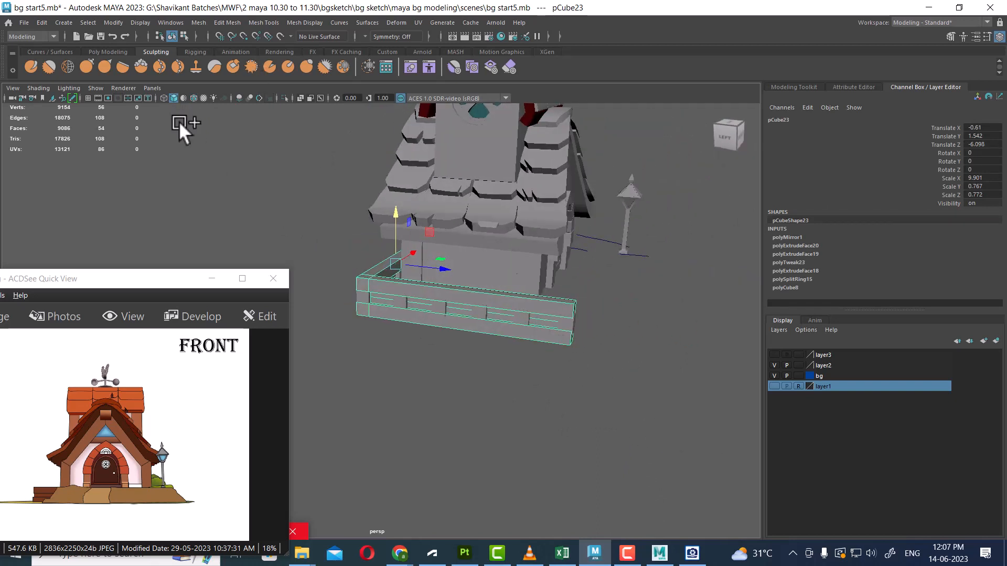
click(215, 280)
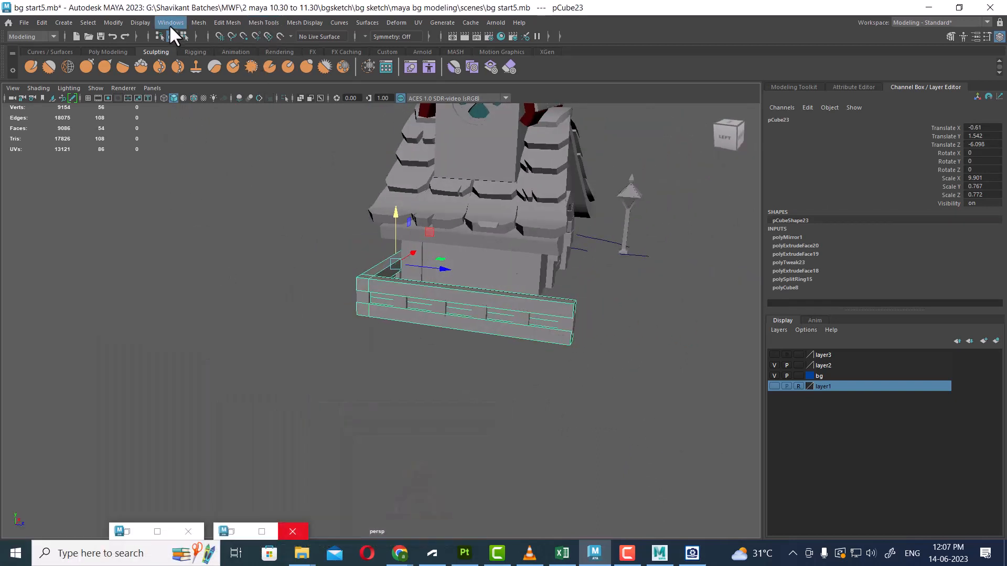
click(141, 23)
mouse_move(182, 90)
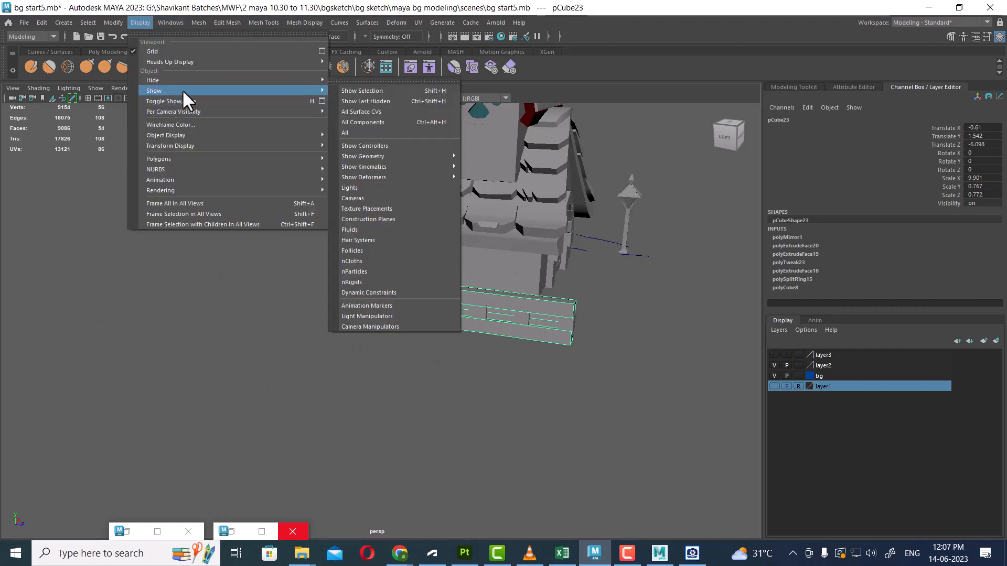
click(357, 132)
alt+drag(618, 333, 506, 296)
Move the ground mesh below the base wall to Translate Y -1.481 and show the front view in wireframe
click(458, 268)
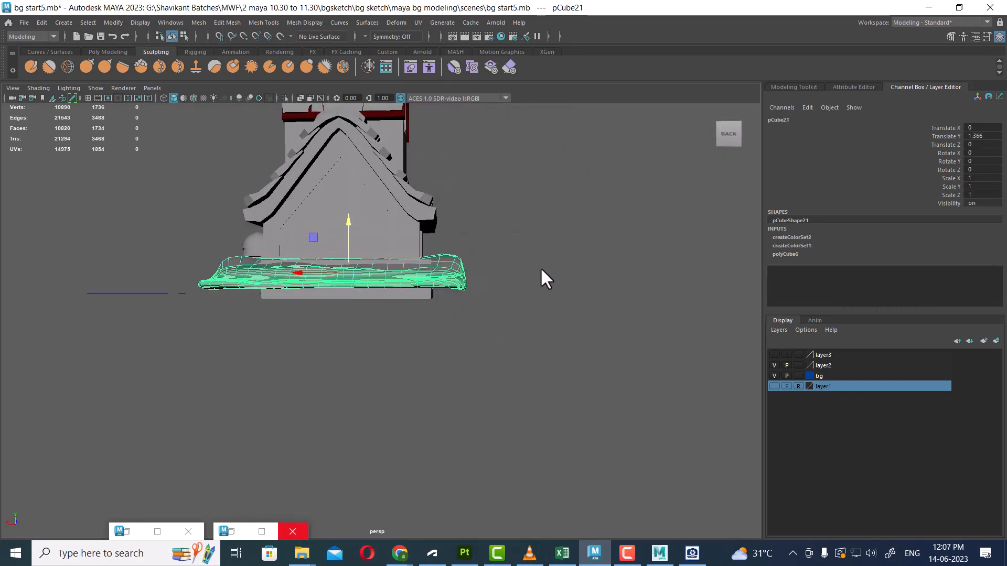
key(space)
drag(533, 270, 526, 290)
alt+middle_drag(577, 326, 526, 344)
key(space)
drag(554, 352, 477, 274)
drag(465, 237, 524, 319)
key(space)
key(4)
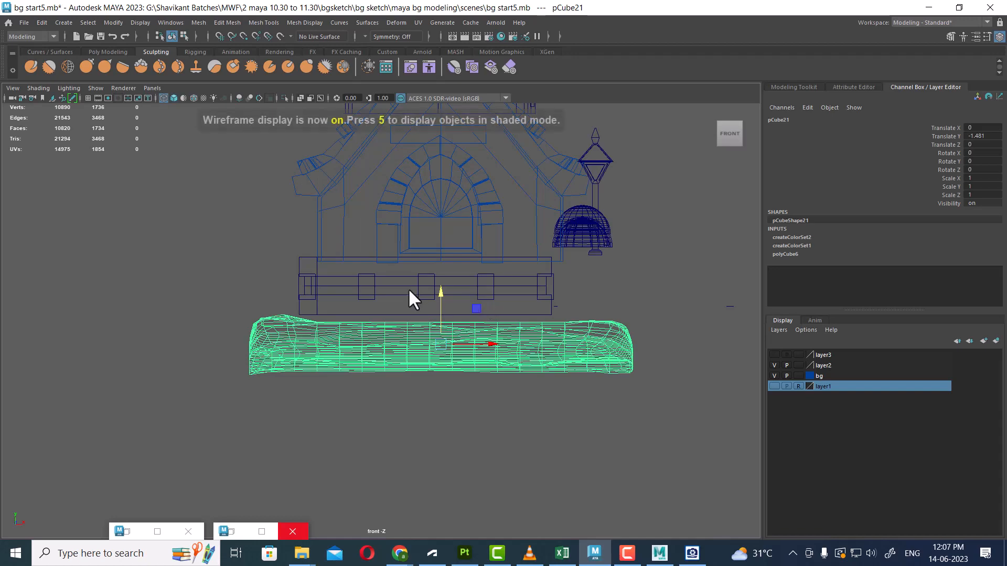
Raise the ground mesh to Translate Y 0.9 so its height lines up with the base wall
scroll(458, 309, up, 2)
click(370, 247)
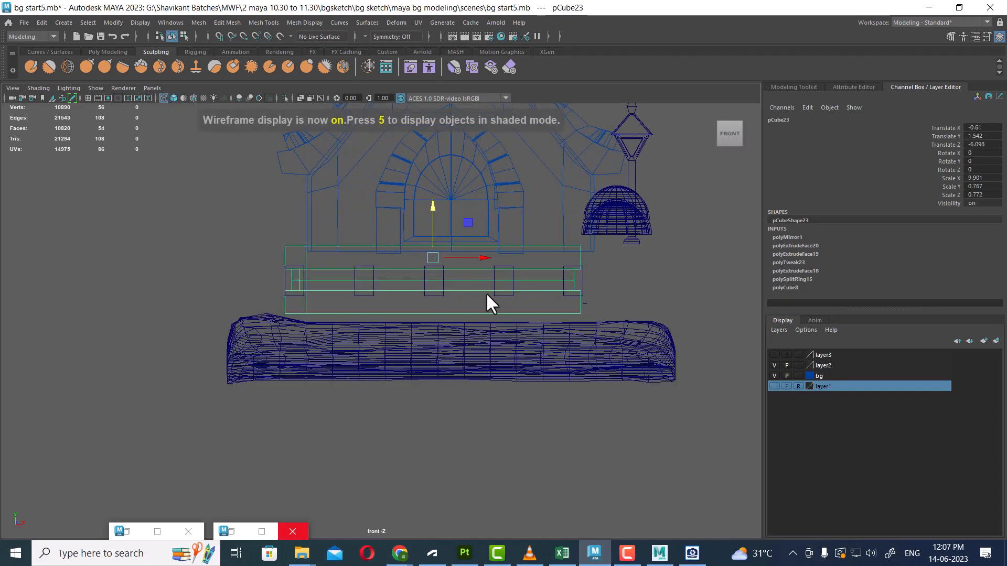
scroll(375, 295, up, 1)
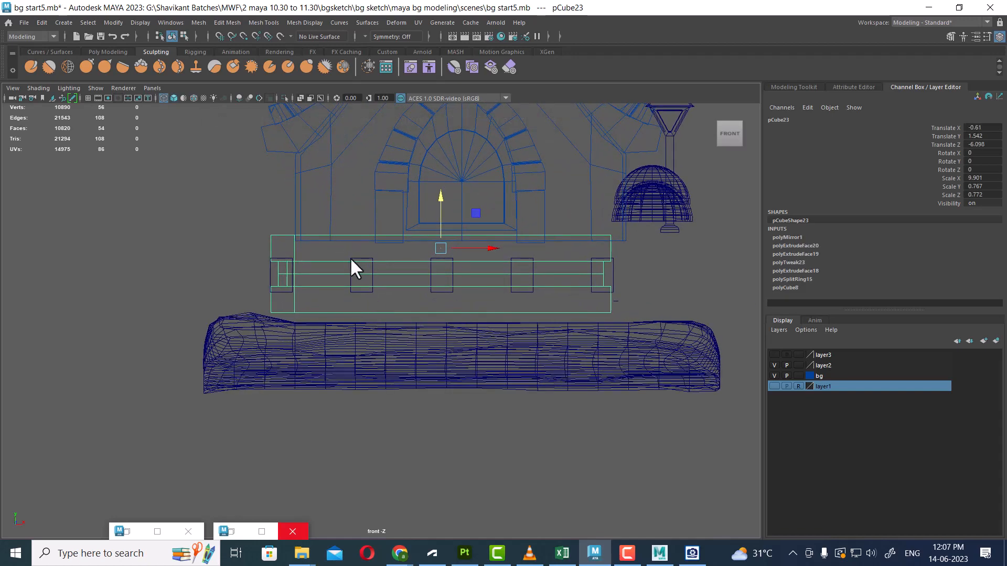
click(458, 348)
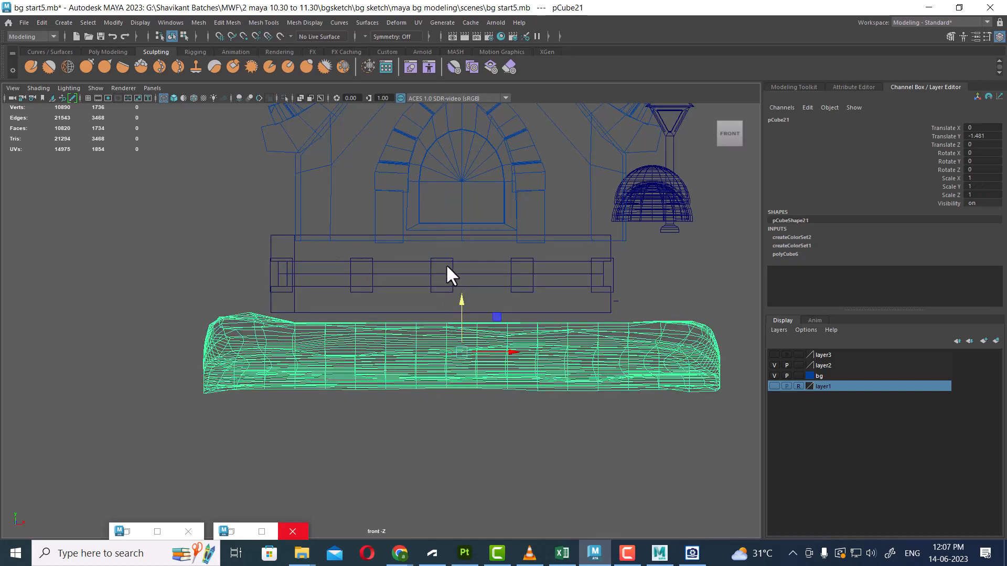
drag(461, 297, 461, 219)
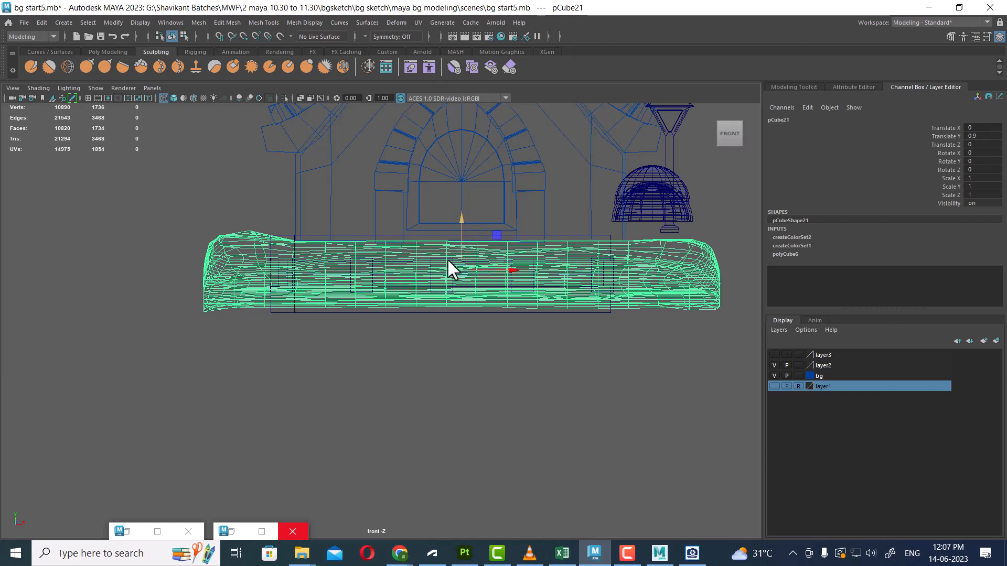
Move the lower vertices of the mirrored beam up slightly to line up with the ground mesh's underside
click(356, 311)
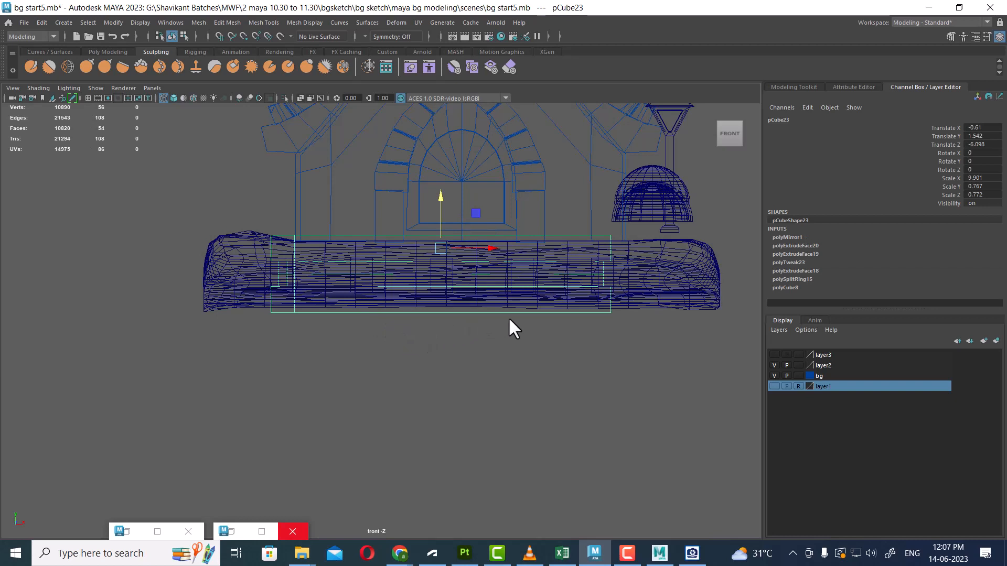
right_drag(512, 319, 456, 234)
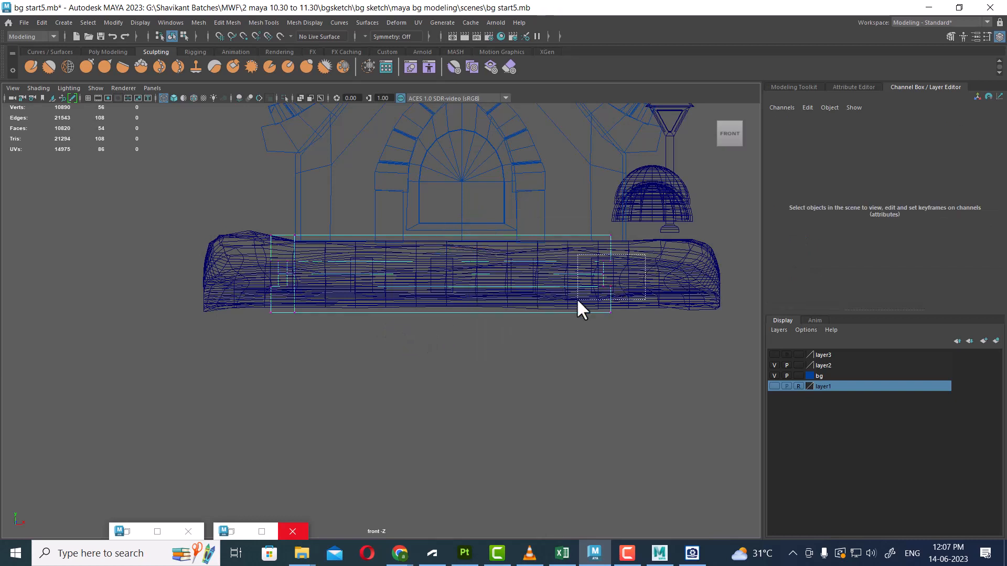
drag(577, 300, 577, 300)
drag(641, 364, 141, 281)
drag(439, 264, 435, 250)
Compare the base wall and ground in a shaded perspective view with the front reference image
key(space)
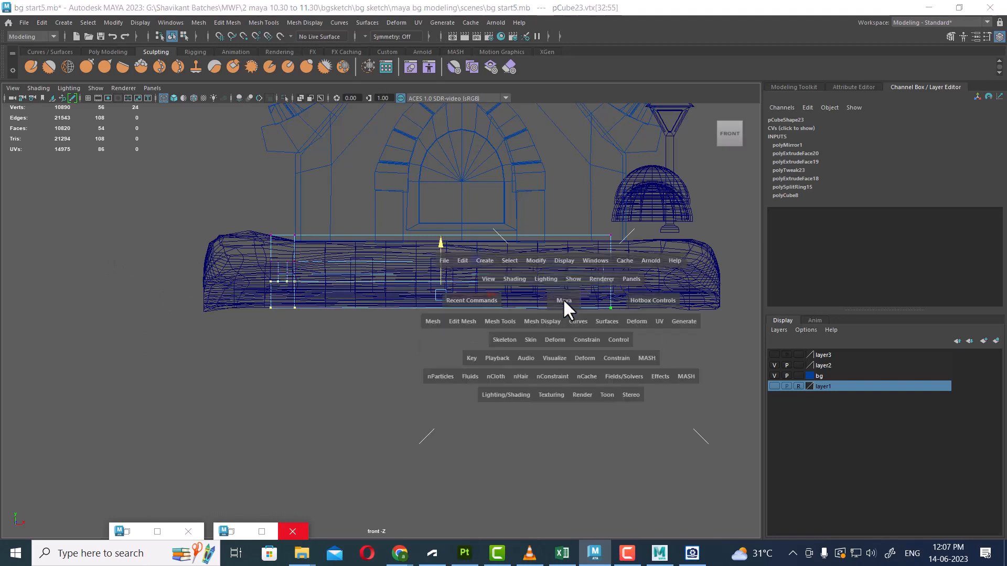
drag(562, 297, 562, 273)
alt+drag(539, 326, 451, 316)
key(4)
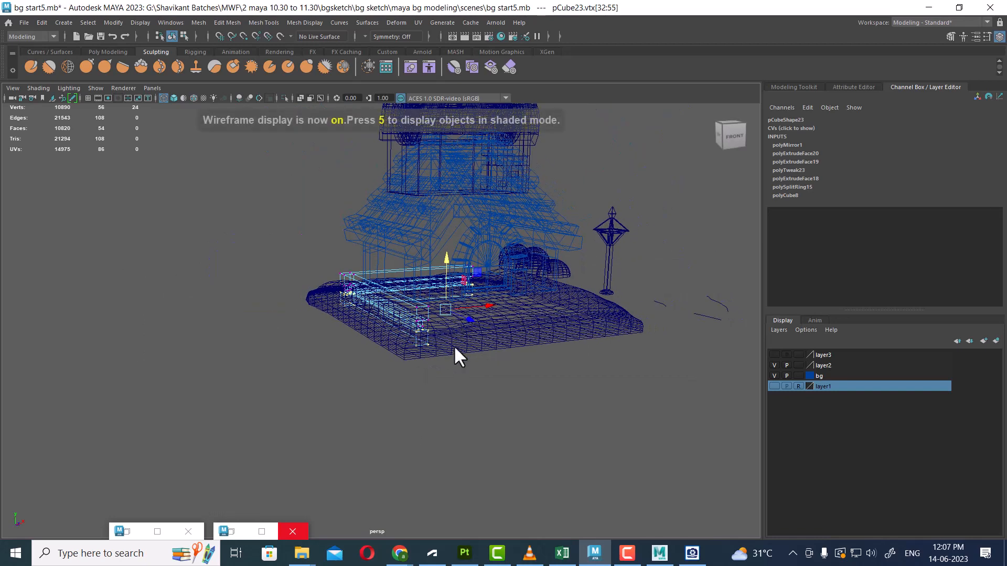
key(5)
alt+drag(434, 384, 395, 343)
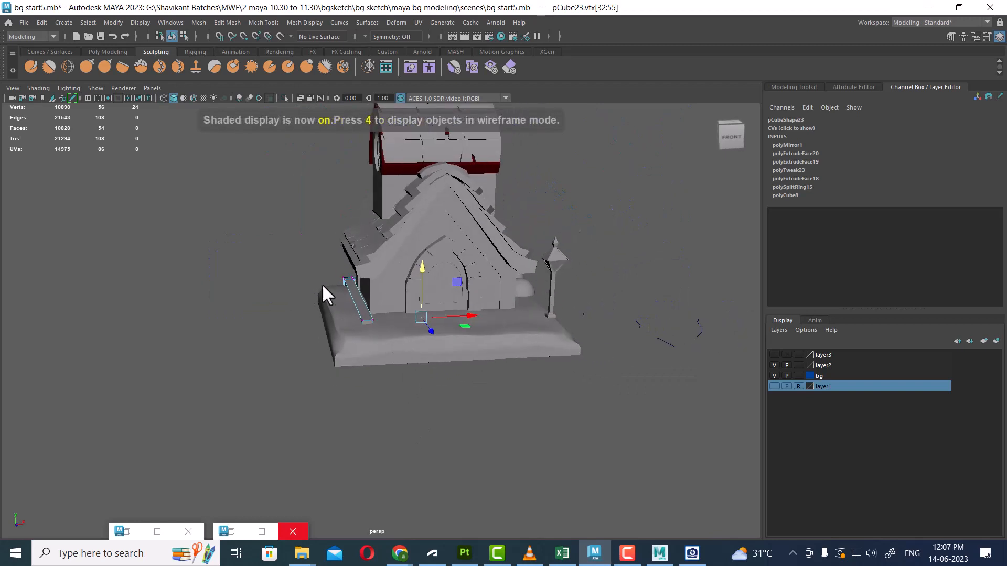
alt+drag(323, 286, 319, 291)
click(692, 553)
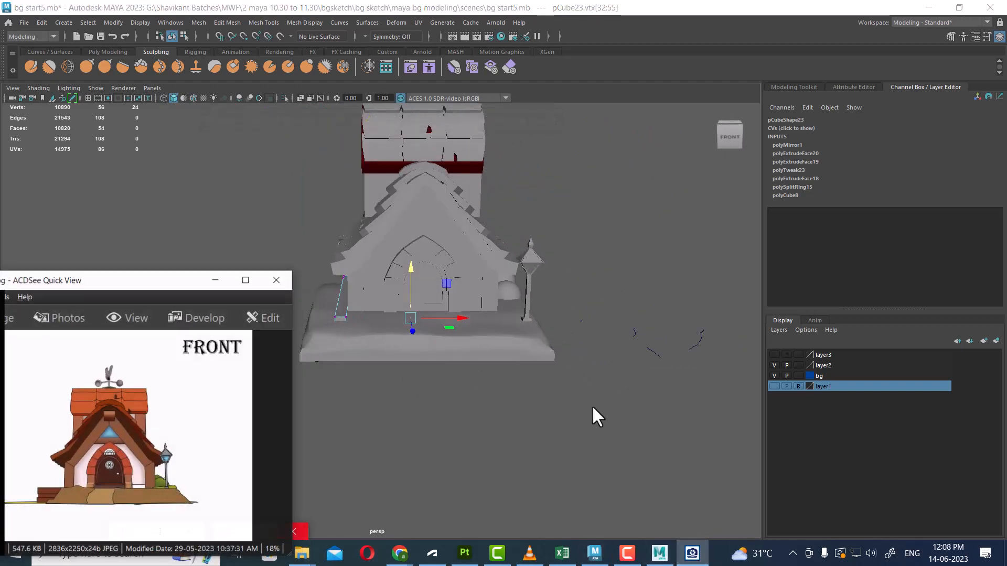
drag(168, 280, 648, 193)
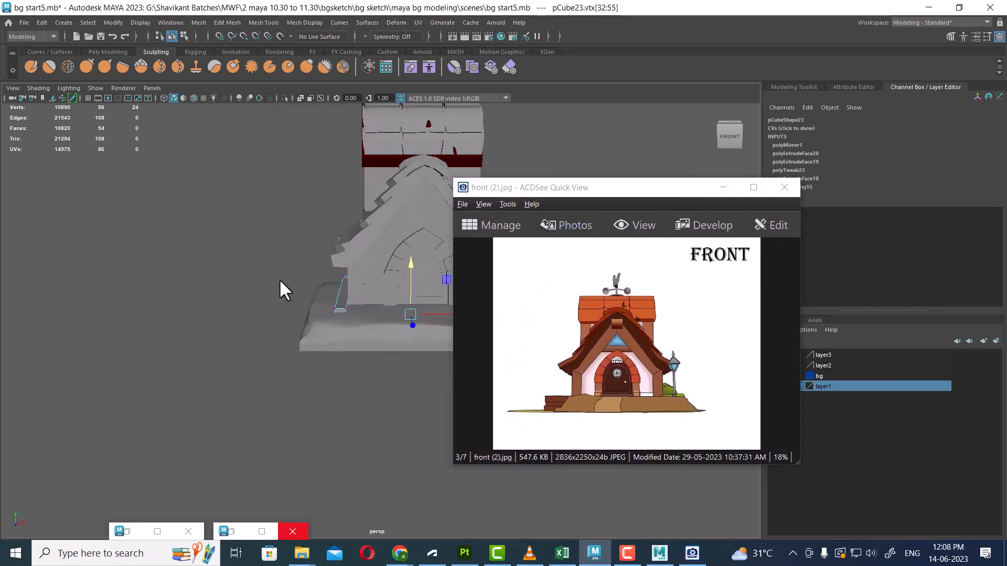
Move the vertices of the beam's long side arm outward along X toward the ground's edge, then reselect the beam in object mode
drag(257, 205, 367, 411)
alt+drag(366, 411, 378, 378)
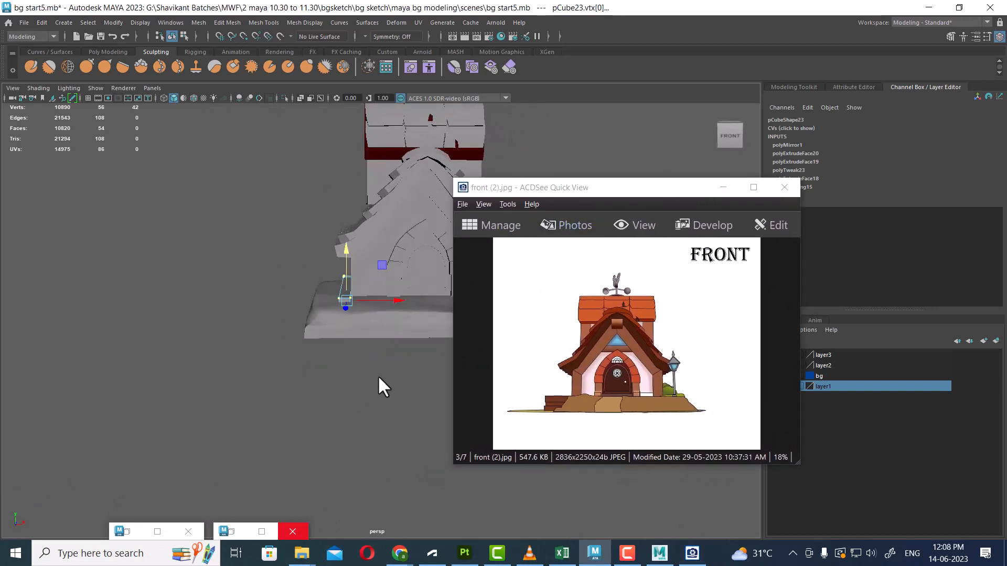
drag(398, 299, 375, 296)
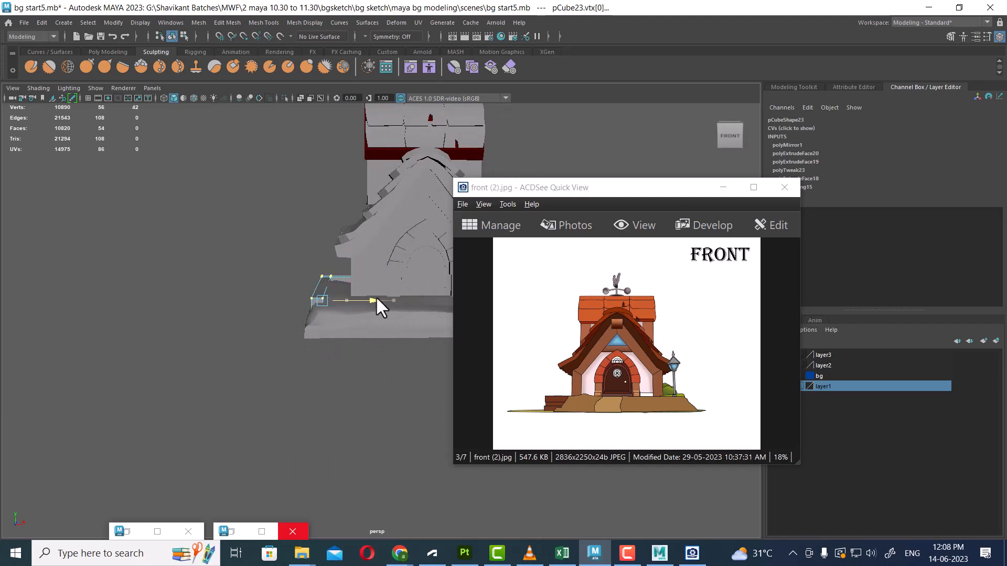
alt+drag(376, 295, 319, 333)
drag(579, 189, 673, 233)
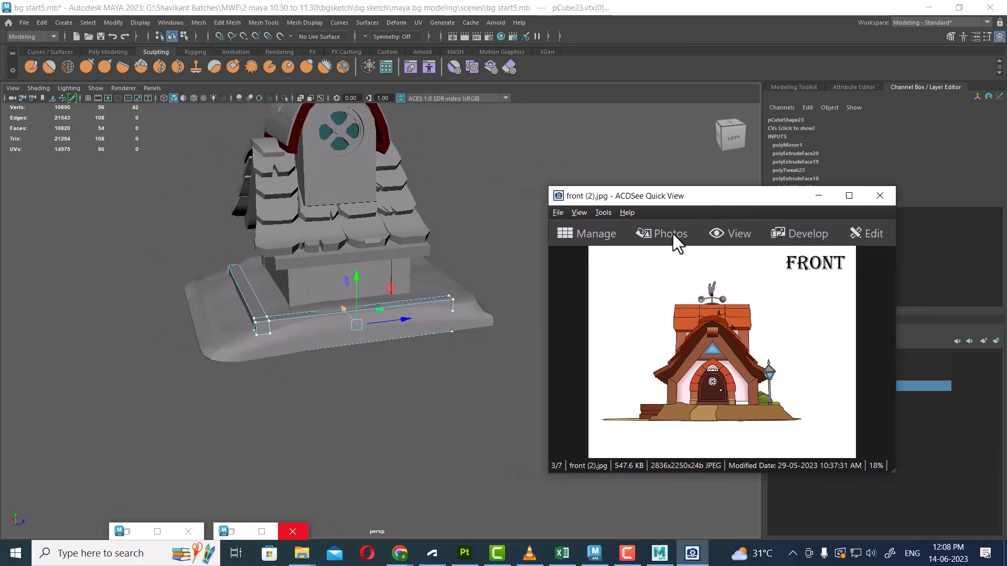
right_drag(422, 241, 511, 196)
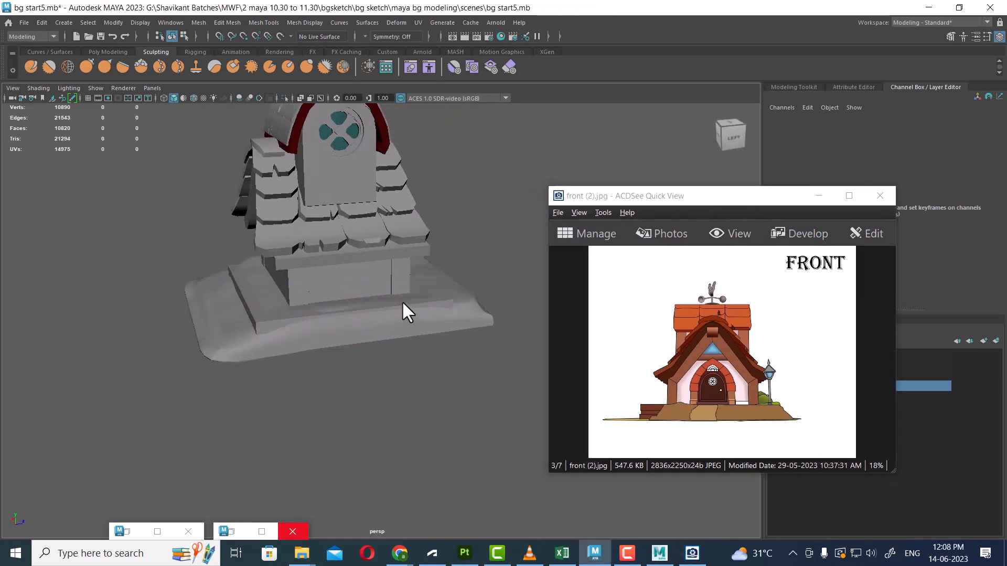
click(422, 321)
click(446, 303)
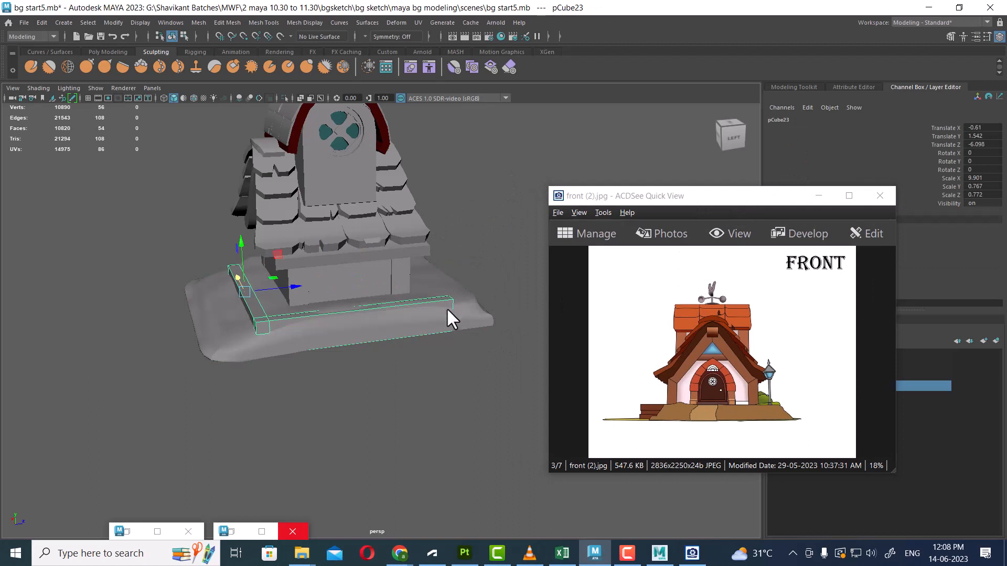
Isolate the L-shaped beam, apply Mirror to it, and move the front reference image out of the way
key(alt+h)
alt+drag(405, 378, 376, 389)
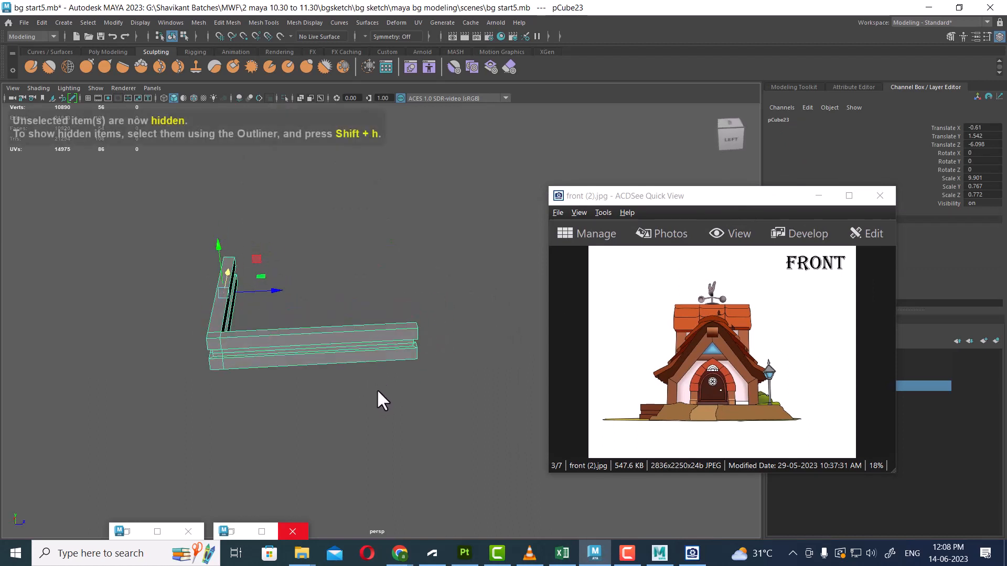
shift+right_click(389, 225)
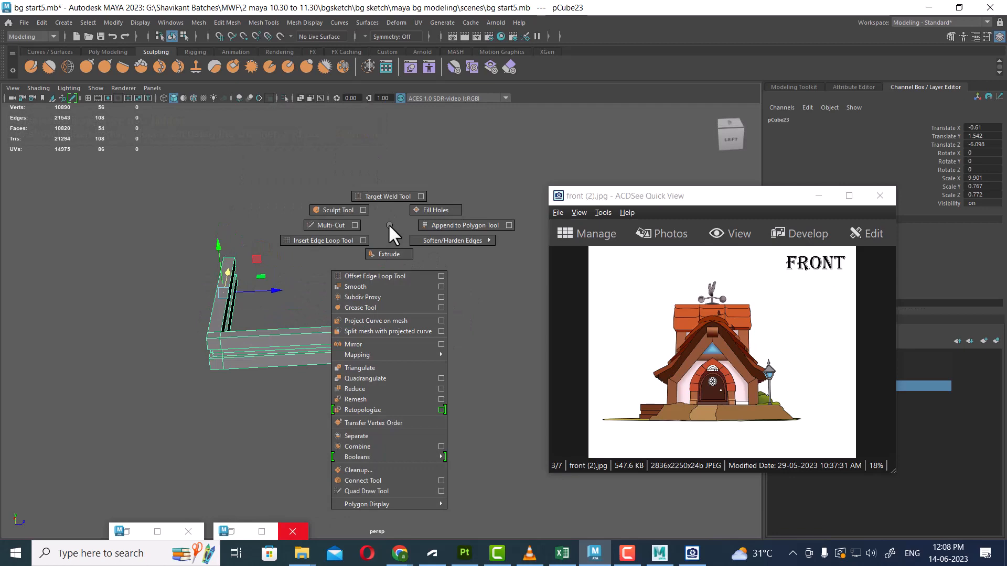
click(383, 344)
drag(778, 199, 958, 249)
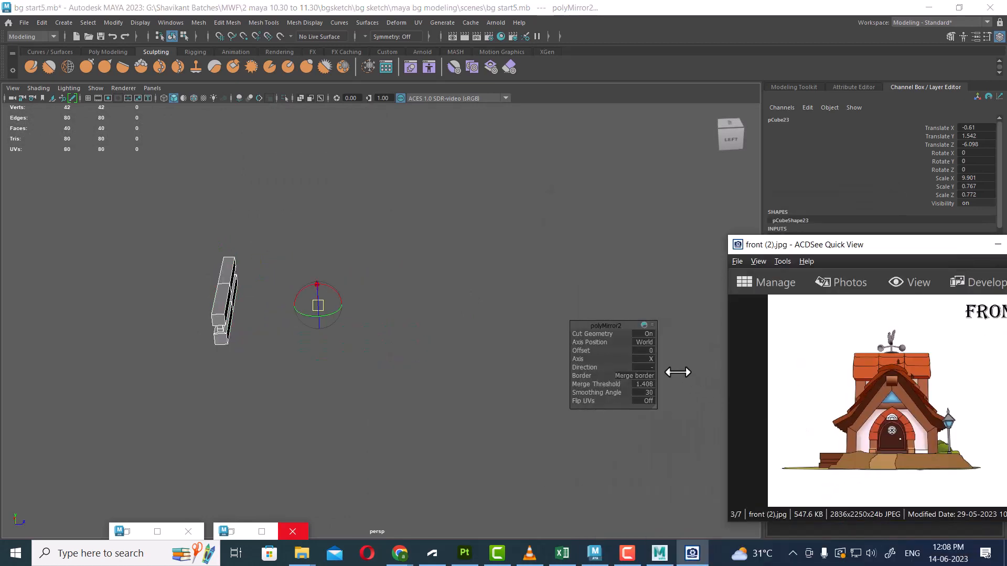
Try mirroring the isolated beam along the Y and Z axes with different directions
click(650, 359)
click(671, 373)
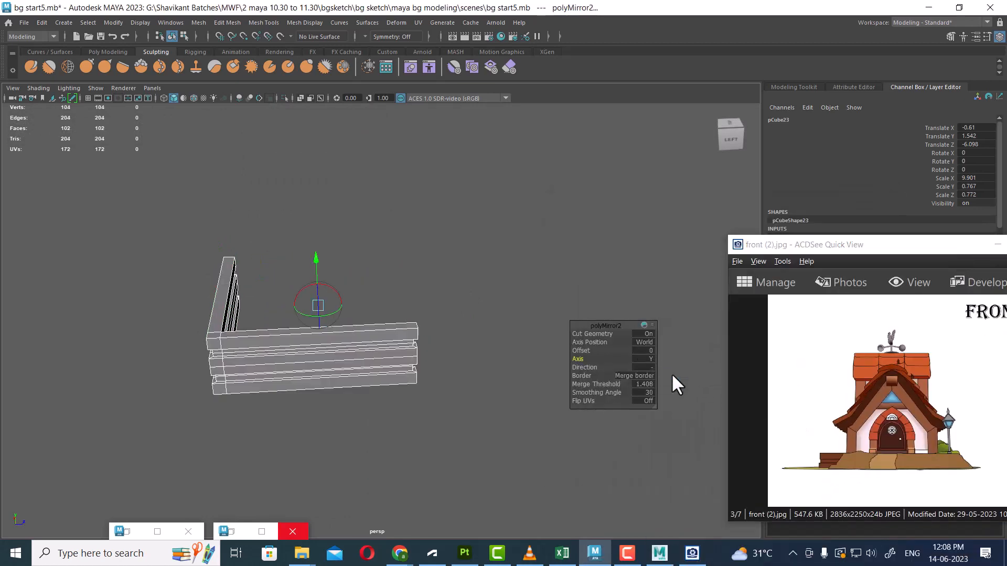
click(644, 367)
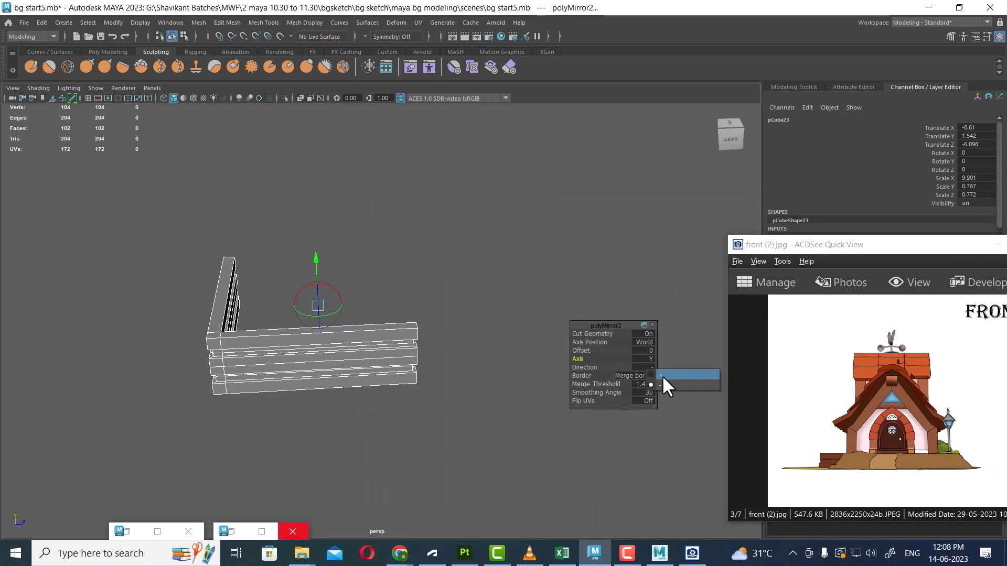
click(660, 374)
click(649, 365)
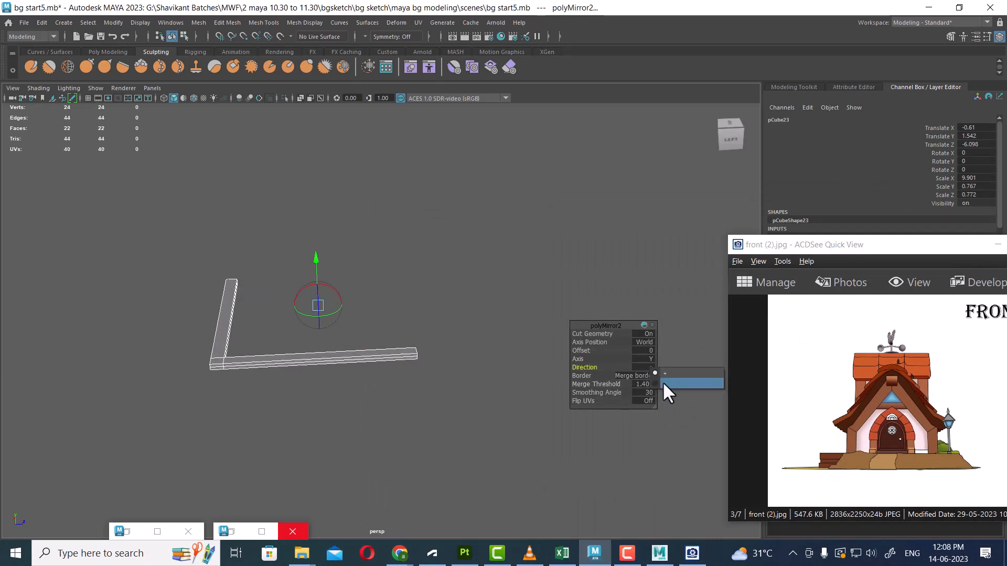
click(662, 382)
click(652, 361)
click(669, 385)
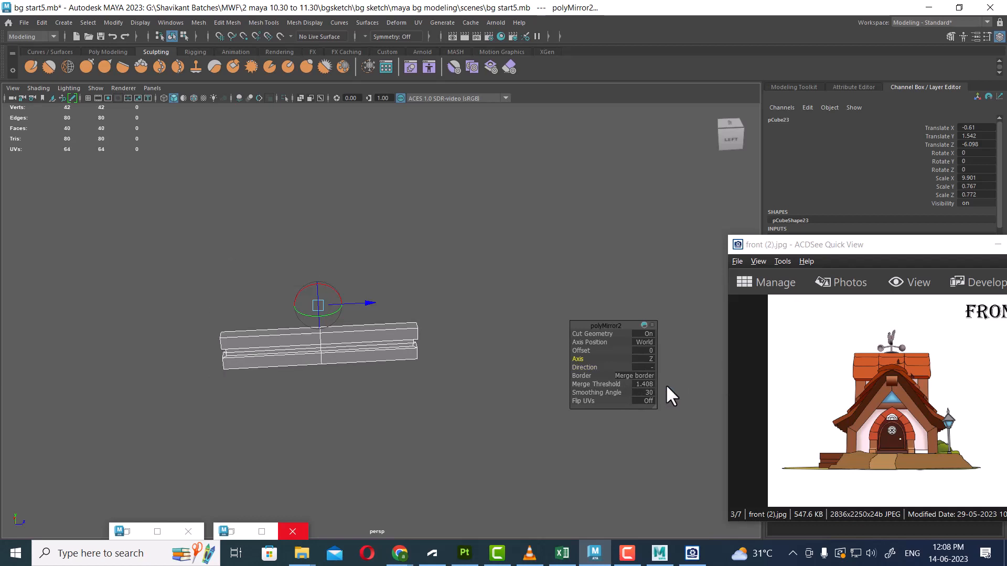
alt+drag(430, 346, 391, 317)
click(652, 361)
click(660, 376)
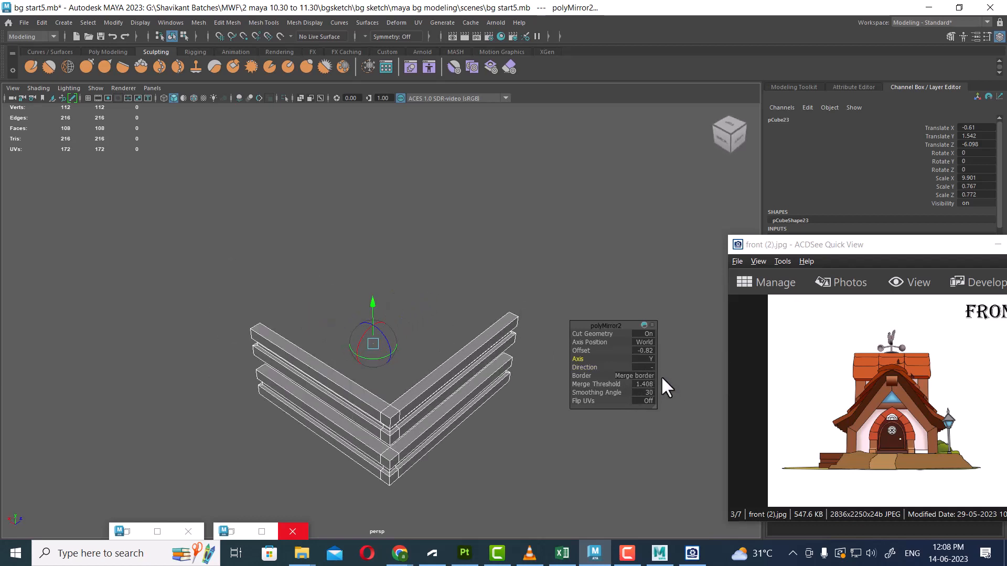
key(f)
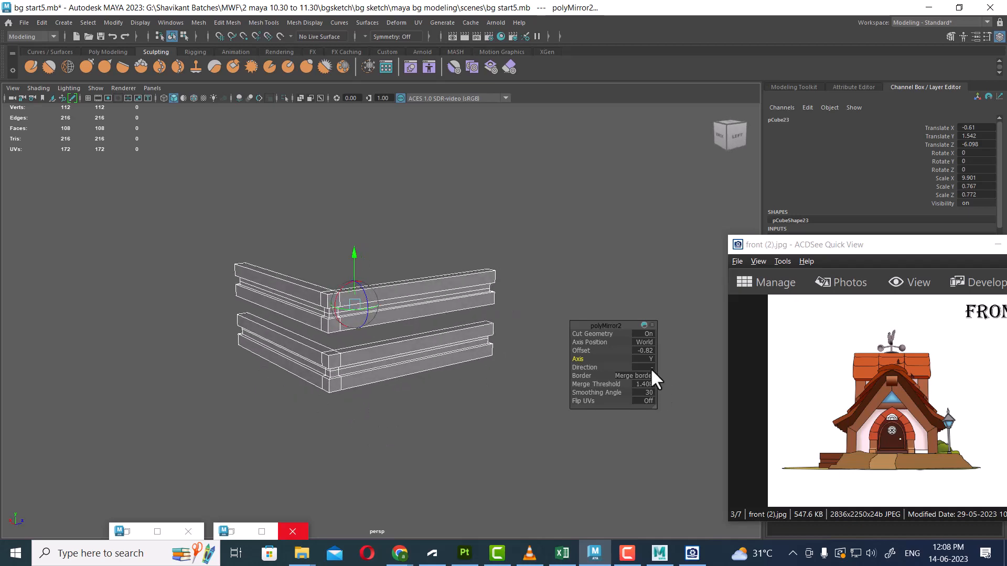
Set the mirror to axis X, direction +, with an offset of -1.897 so the beam forms a U shape
click(647, 359)
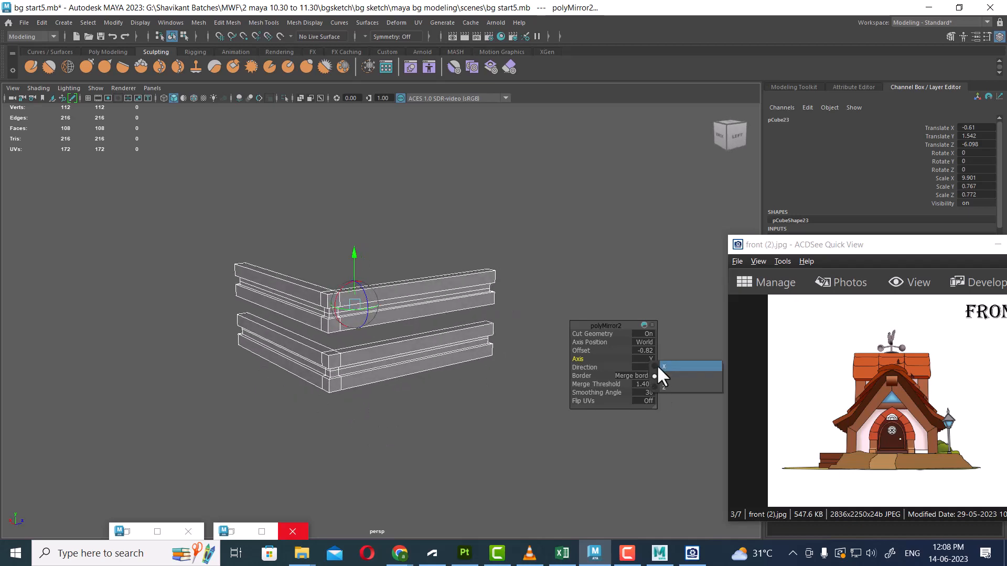
click(659, 365)
alt+drag(420, 344, 357, 325)
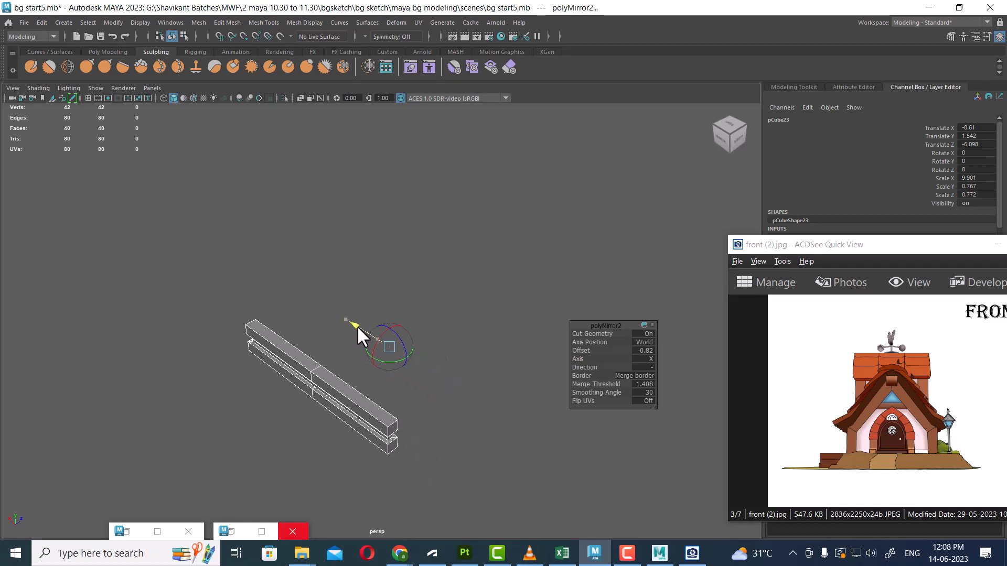
click(647, 367)
click(658, 376)
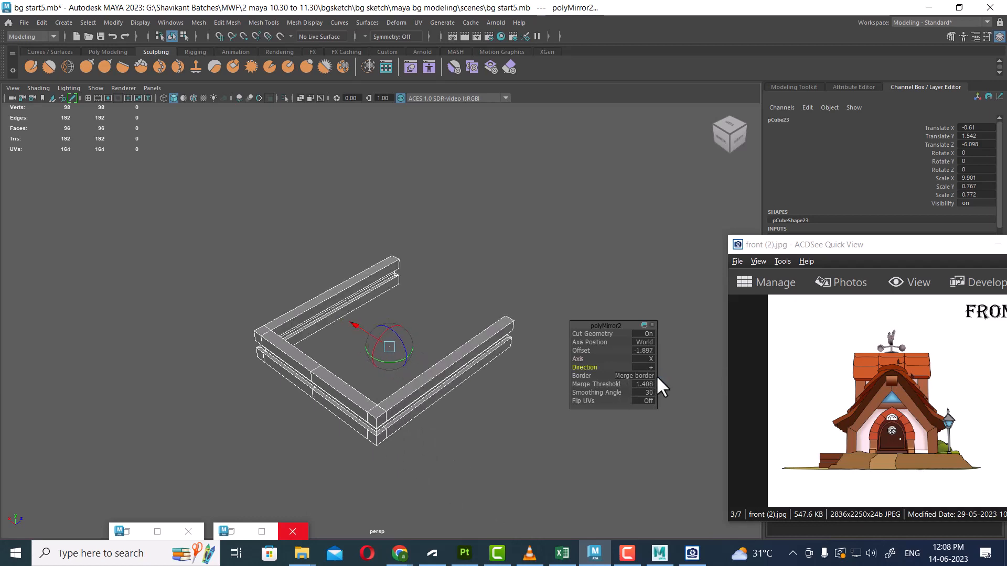
alt+drag(409, 404, 469, 394)
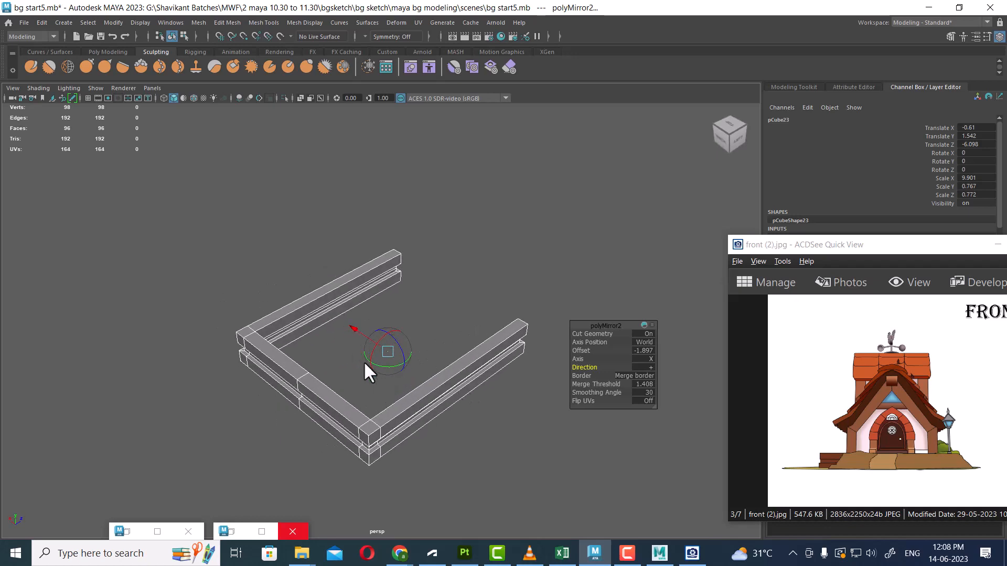
alt+drag(363, 360, 433, 286)
Mirror the U-shaped beam again along axis Z in the + direction with offset 0 to close it into a rectangular frame
key(ctrl+1)
key(alt+h)
shift+right_drag(421, 251, 404, 368)
click(650, 358)
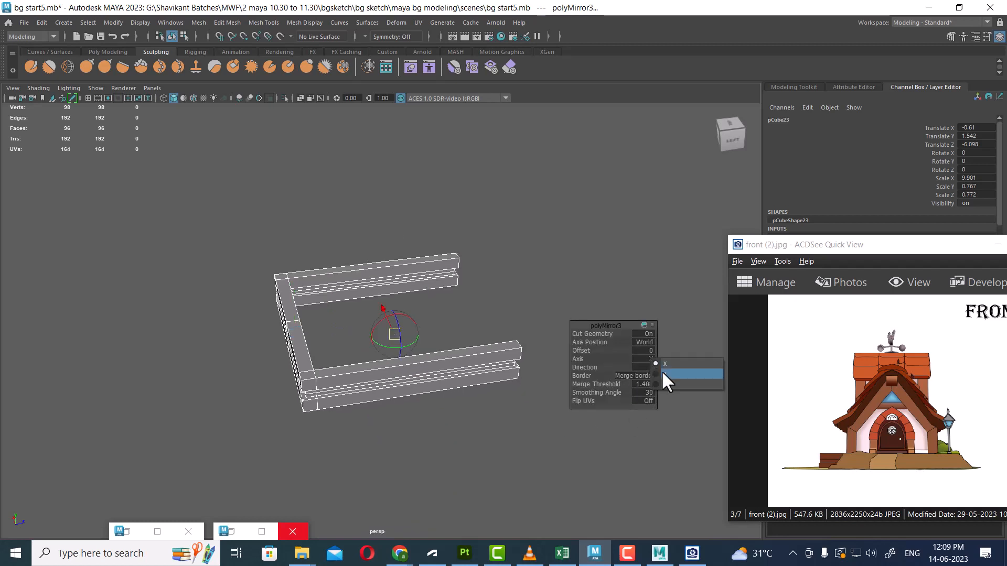
click(662, 373)
click(645, 356)
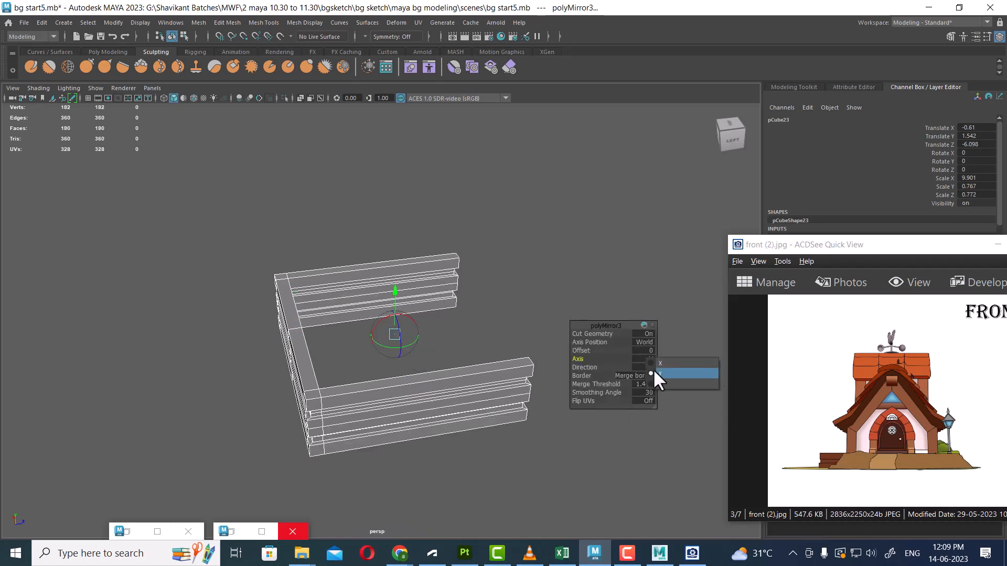
click(657, 384)
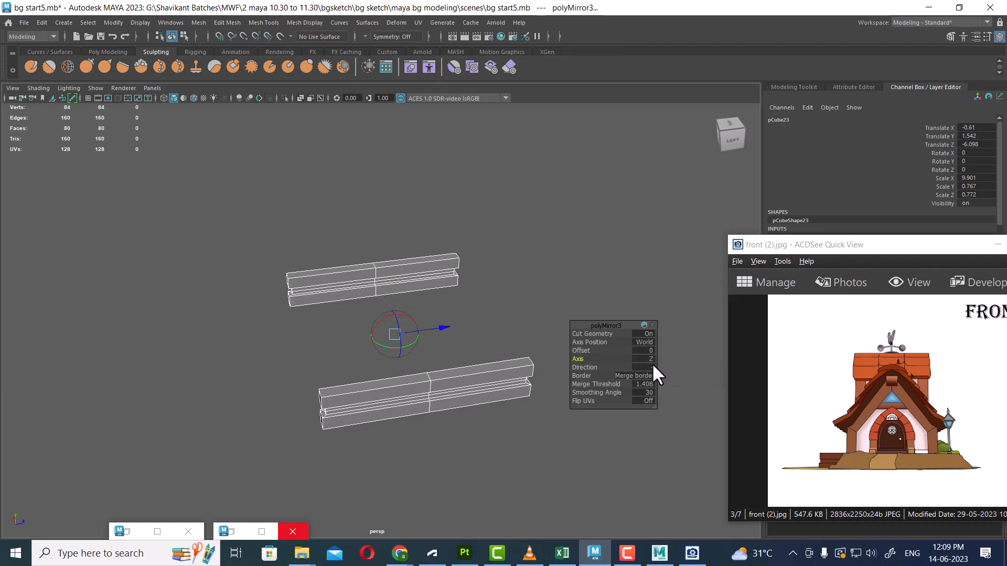
click(651, 366)
click(671, 373)
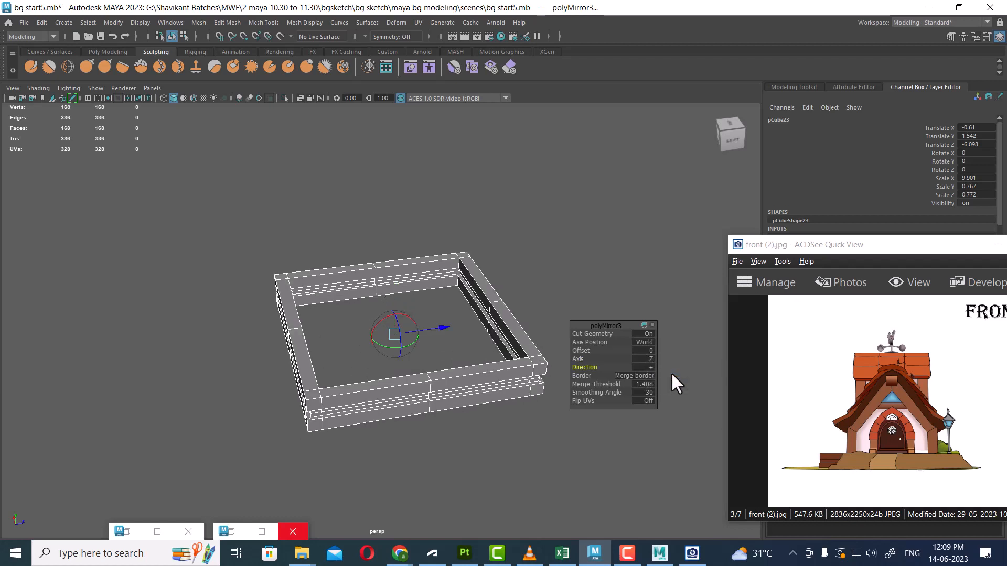
alt+drag(412, 385, 464, 416)
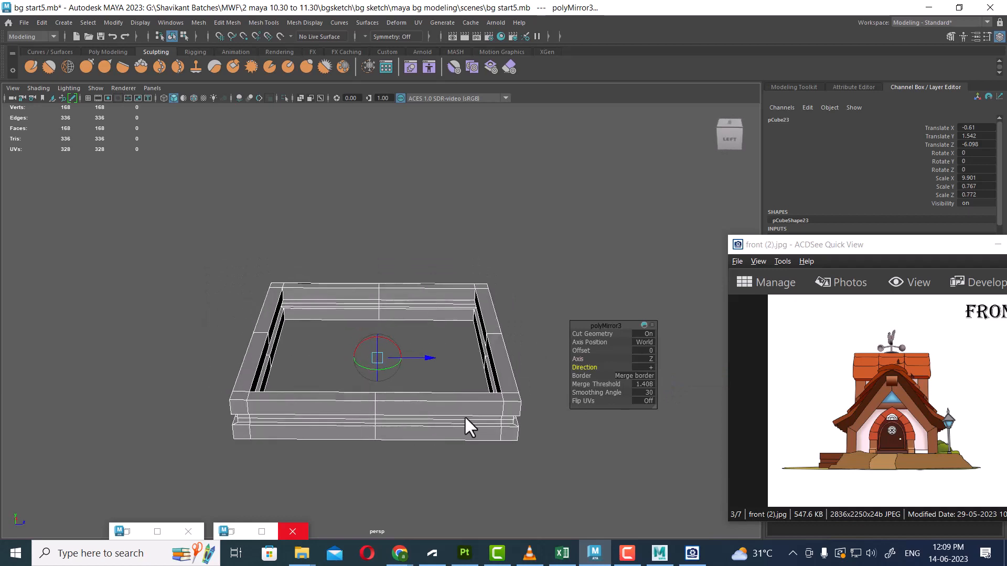
Show the whole cottage again and lower the beam frame to Translate Y 1.329 in the front view
click(518, 445)
alt+drag(518, 445, 366, 340)
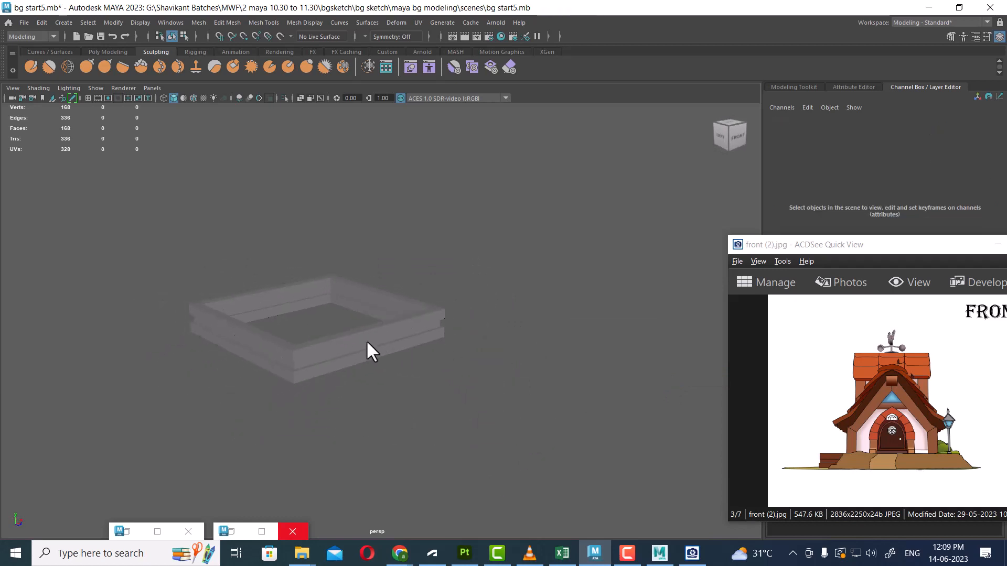
click(366, 339)
key(ctrl+1)
scroll(458, 398, down, 2)
alt+drag(457, 399, 499, 355)
alt+right_drag(498, 355, 290, 335)
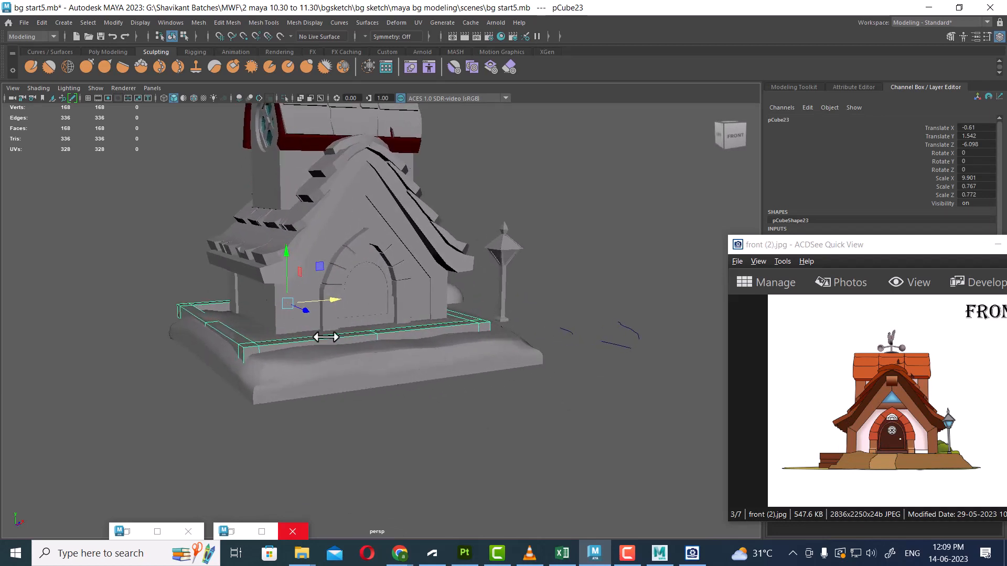
alt+drag(326, 349, 444, 360)
key(space)
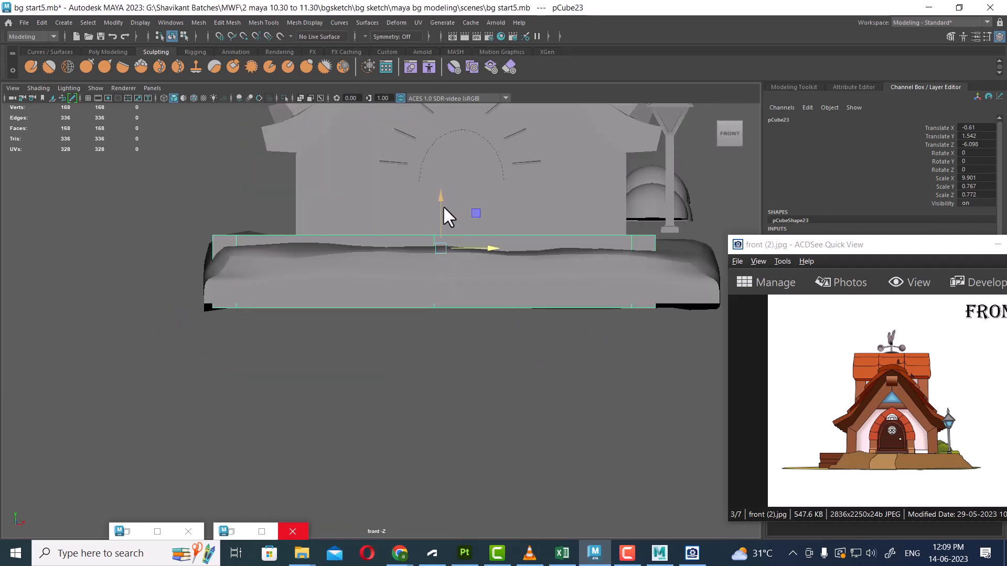
drag(443, 207, 442, 214)
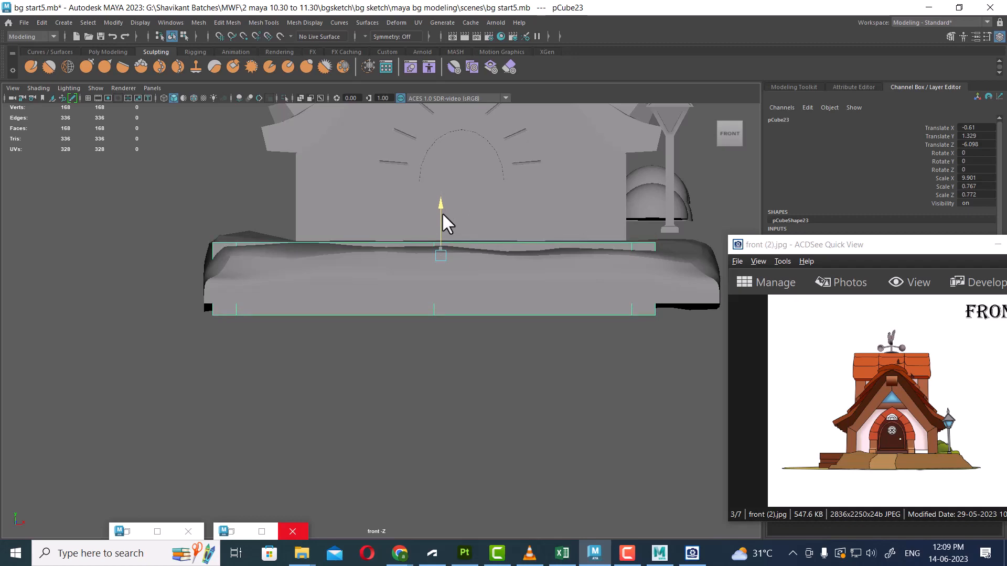
Lower the beam frame further to Translate Y 0.997 and reduce its height to a Scale Y of about 0.71
key(space)
drag(474, 273, 470, 206)
mouse_move(491, 388)
alt+mouse_down()
mouse_move(457, 413)
mouse_move(462, 402)
mouse_move(493, 401)
mouse_move(486, 391)
alt+mouse_up()
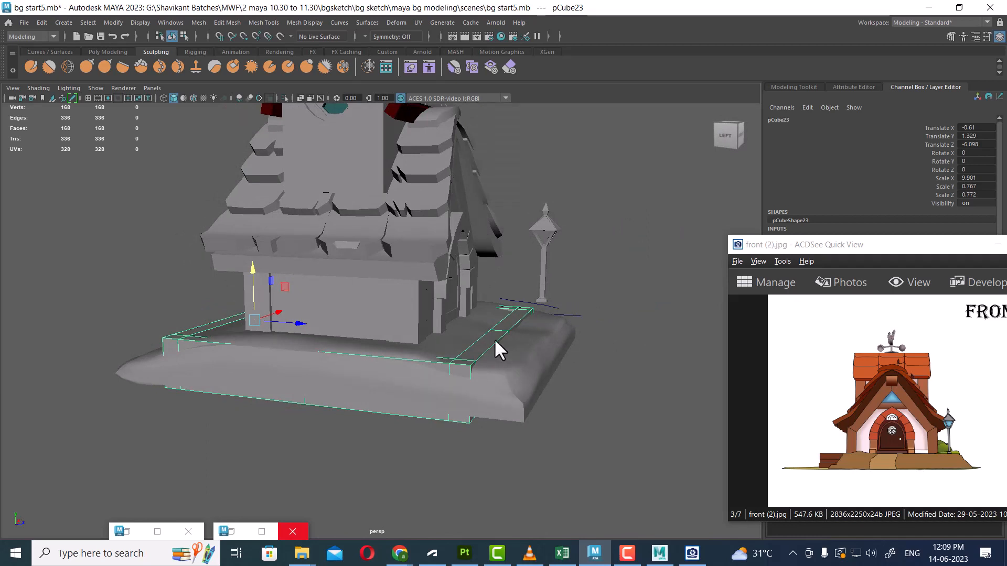
drag(254, 268, 254, 281)
key(r)
key(w)
Select the ground mesh's vertices along the side with the beam frame and turn on soft selection
alt+drag(403, 358, 328, 356)
scroll(328, 357, down, 2)
alt+middle_drag(328, 357, 426, 352)
alt+drag(426, 353, 410, 348)
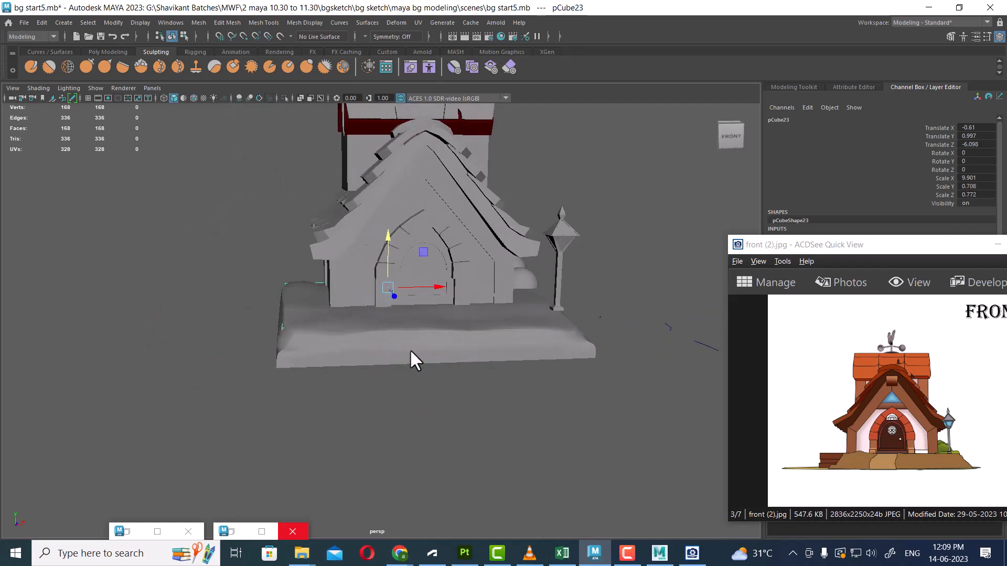
scroll(407, 346, up, 2)
click(282, 315)
right_drag(241, 223, 143, 202)
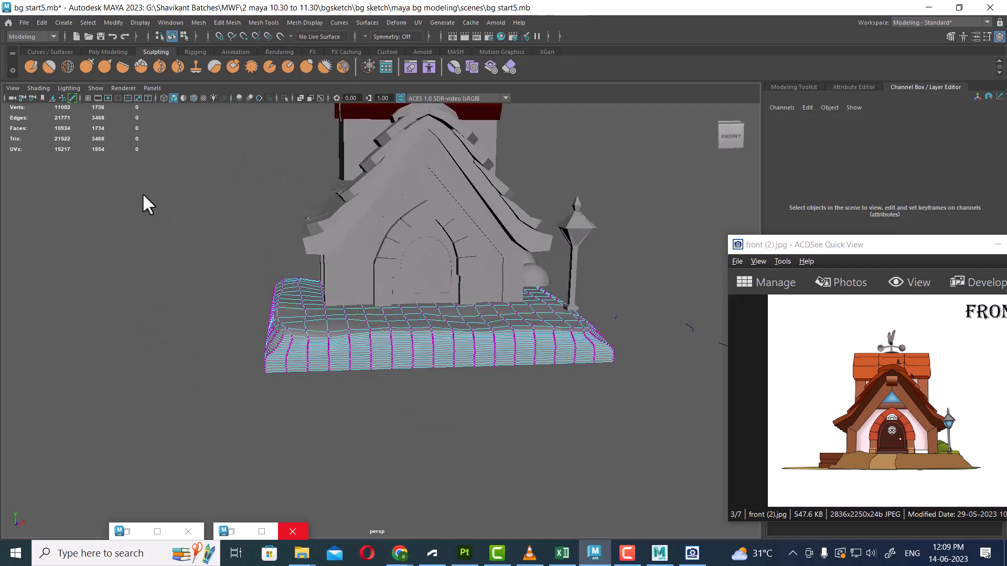
drag(154, 199, 315, 469)
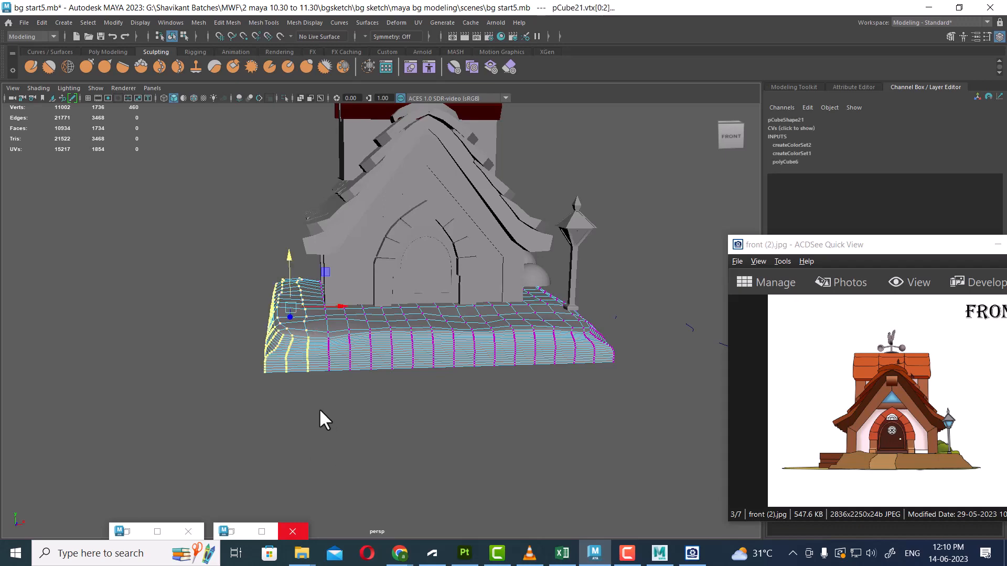
key(b)
Try to move the ground mesh's selected side vertices inward along X toward the cottage wall
drag(334, 307, 388, 306)
right_drag(402, 241, 455, 226)
alt+drag(377, 365, 525, 411)
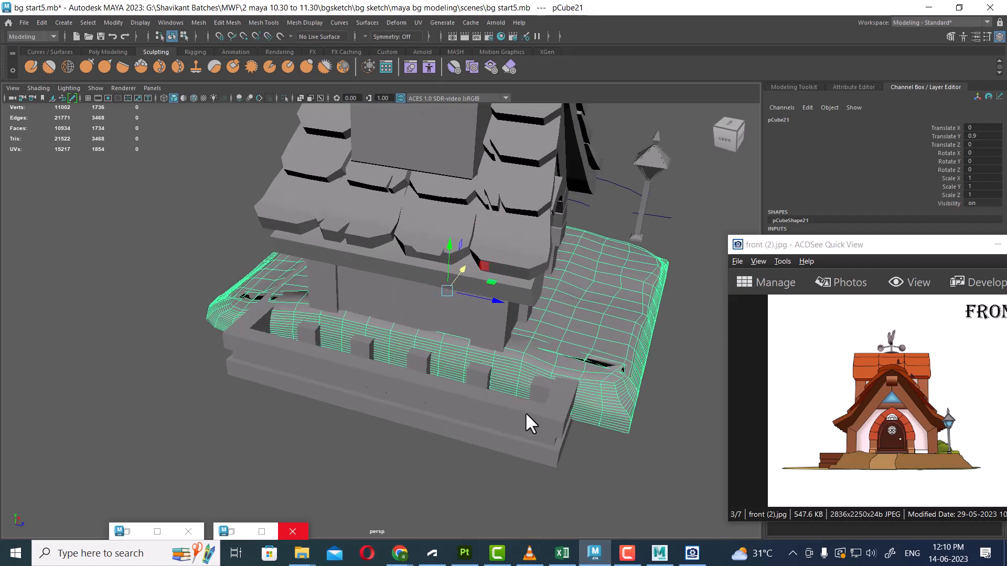
Move the five posts outward along X to Translate X -6.988 and lower them to Translate Y 0.511
click(541, 389)
shift+click(477, 373)
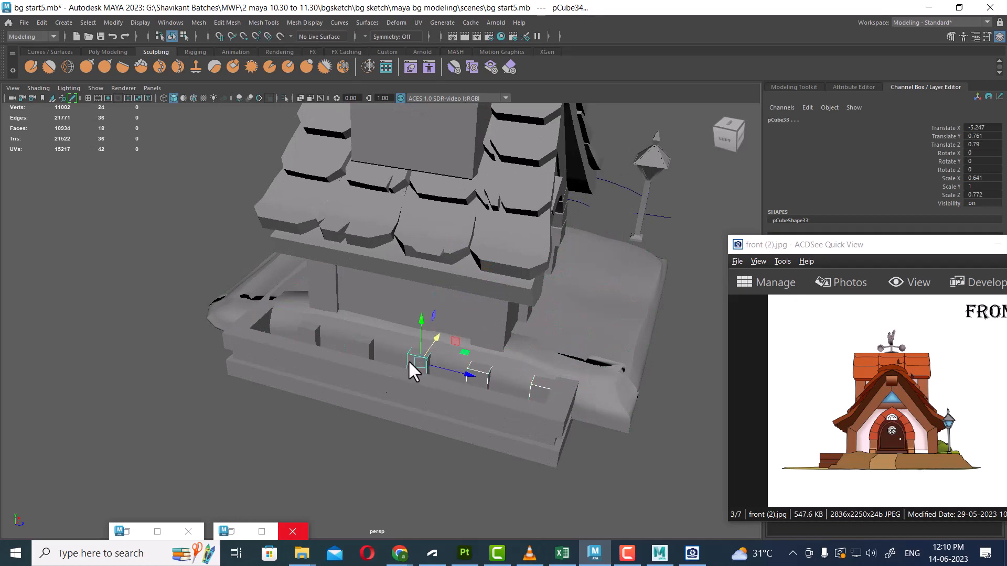
shift+click(417, 363)
shift+click(361, 351)
shift+click(309, 332)
alt+drag(374, 362, 304, 368)
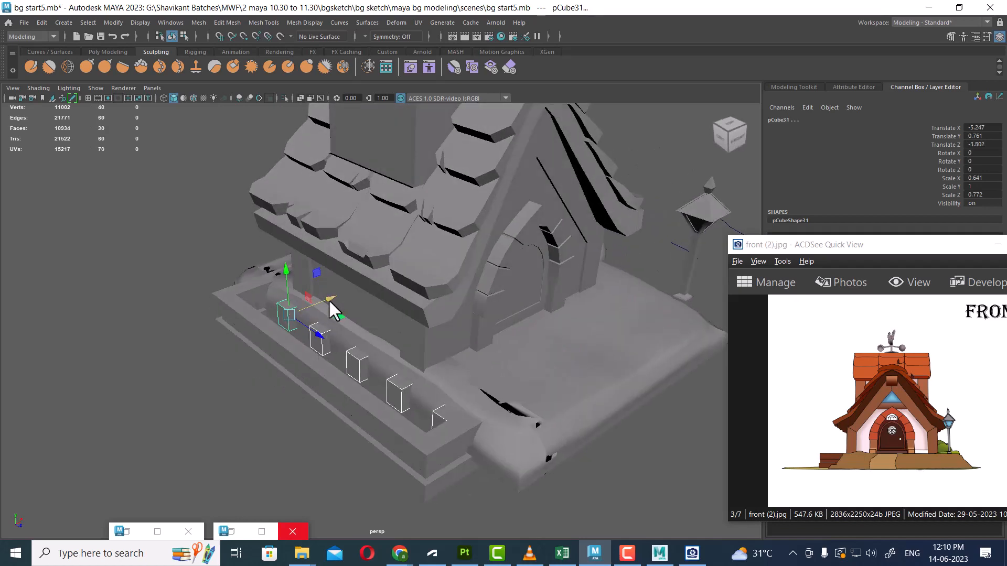
drag(329, 299, 295, 311)
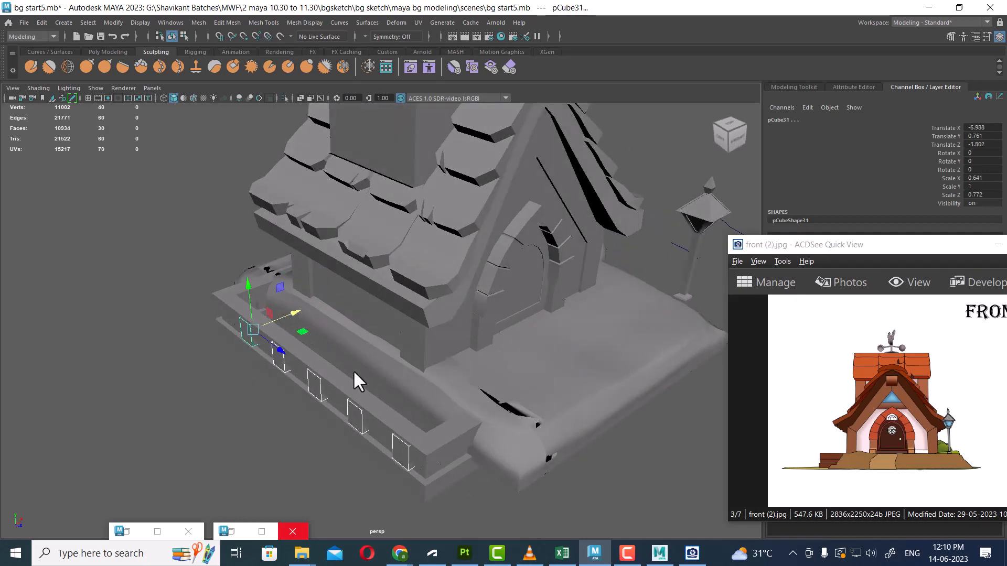
mouse_move(354, 376)
alt+mouse_down()
mouse_move(487, 366)
mouse_move(427, 373)
mouse_move(359, 364)
alt+mouse_up()
drag(252, 266, 253, 272)
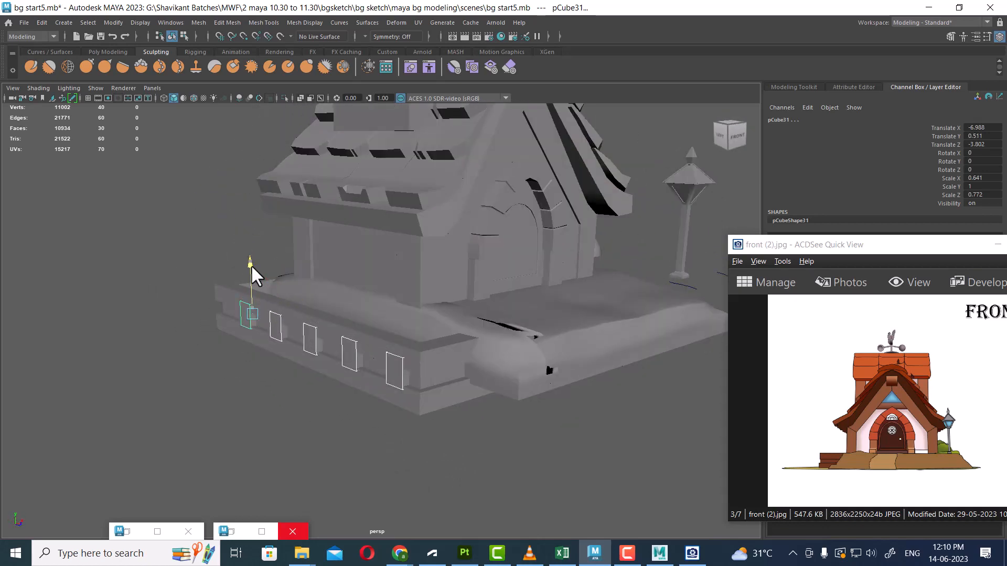
alt+drag(322, 332, 431, 450)
Undo the post moves and the ground edit back to the selected side vertices in their original place
click(421, 430)
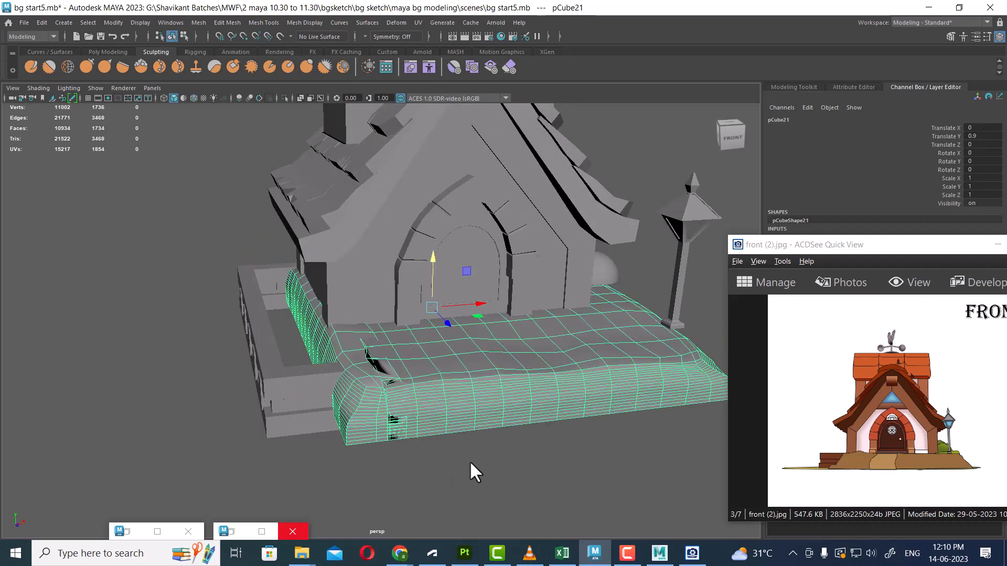
key(ctrl+z)
key(ctrl+z)
key(ctrl+z)
key(ctrl+z)
key(ctrl+z)
key(ctrl+z)
key(ctrl+z)
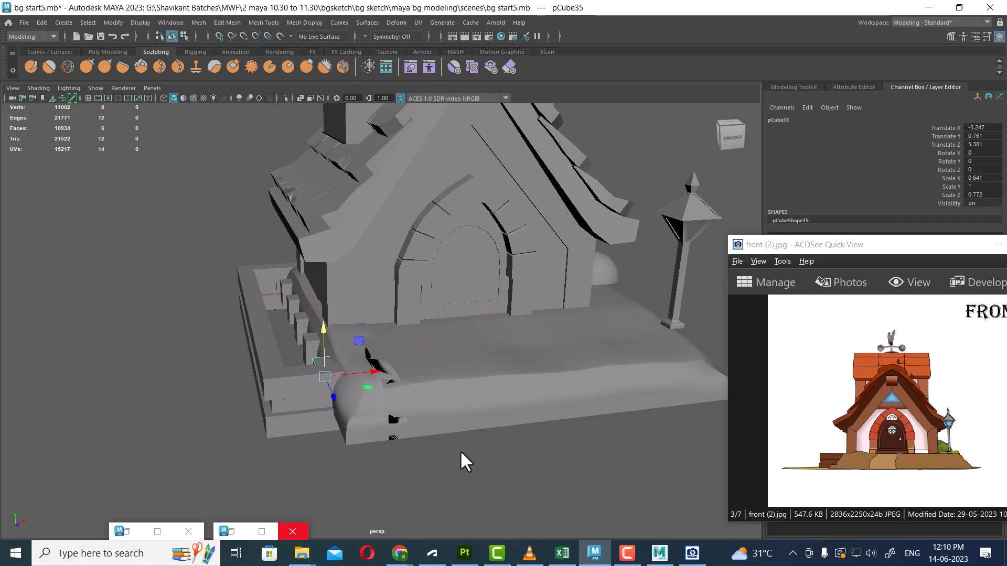
key(ctrl+z)
key(ctrl+z)
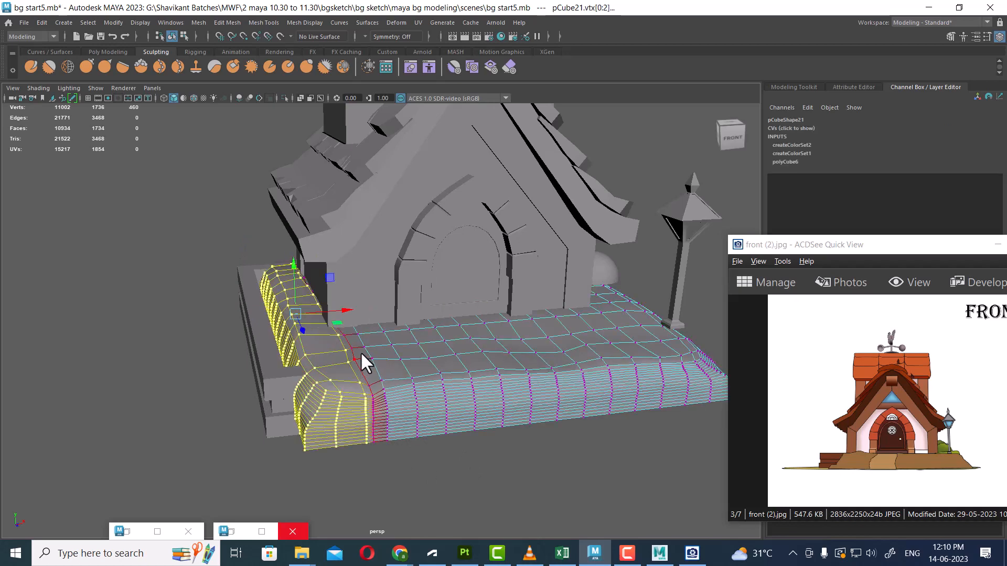
Widen the soft selection falloff, move the ground's side vertices inward along X, and return to object mode
drag(361, 351, 413, 351)
drag(355, 313, 378, 307)
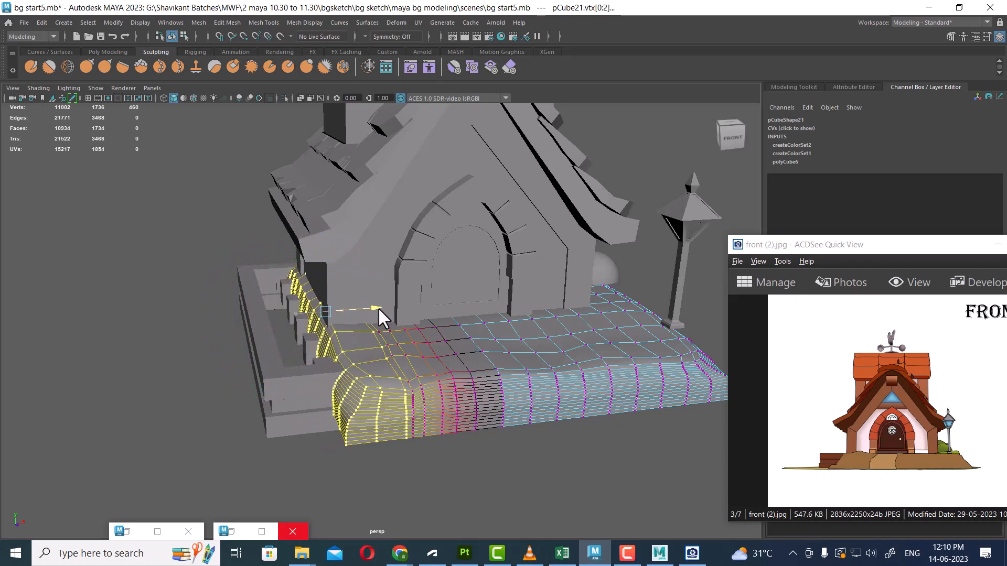
right_drag(376, 241, 435, 224)
click(226, 362)
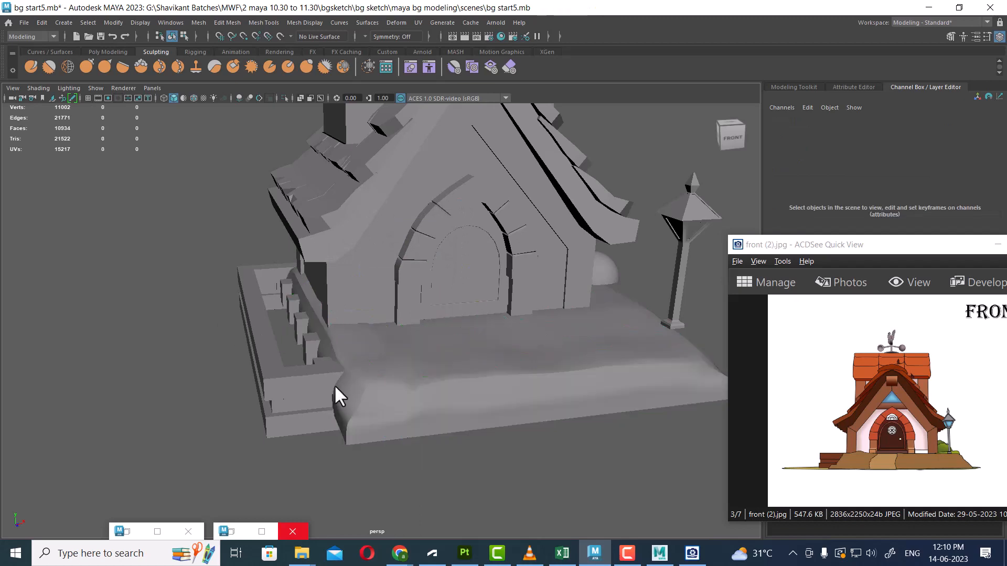
Select the five small blocks inside the planter and move them outward along X to about -7.034, into its outer wall
alt+drag(336, 388, 367, 361)
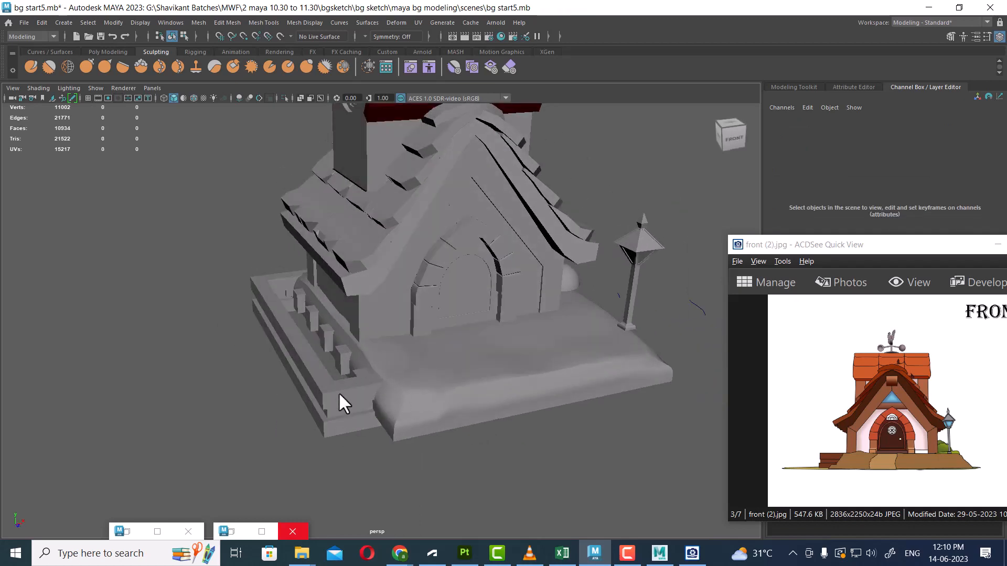
alt+drag(338, 392, 414, 396)
click(426, 392)
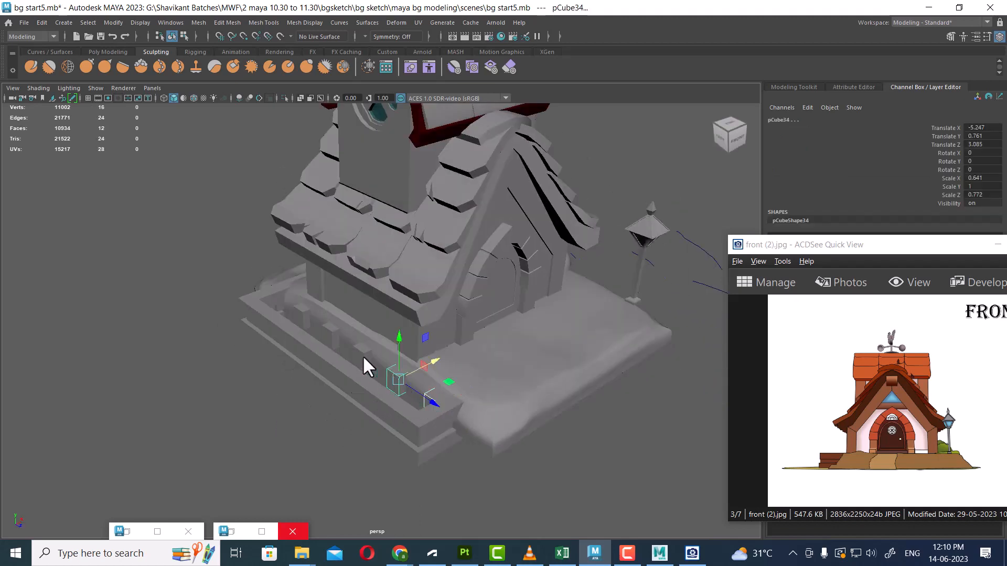
shift+click(331, 334)
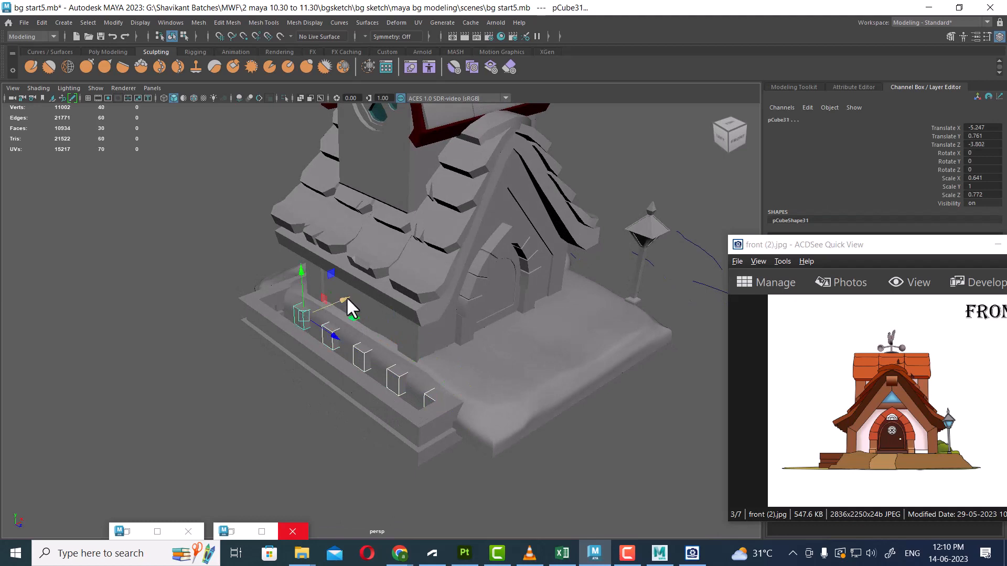
drag(346, 296, 319, 311)
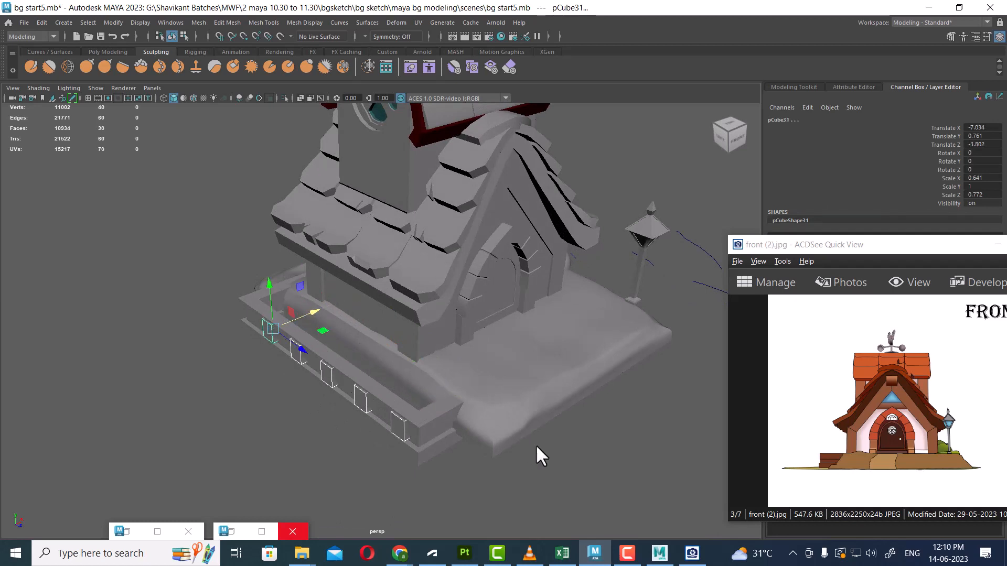
Compare the front of the ground base with the base shown in the front reference image
alt+drag(536, 445, 468, 449)
scroll(468, 449, down, 2)
click(892, 461)
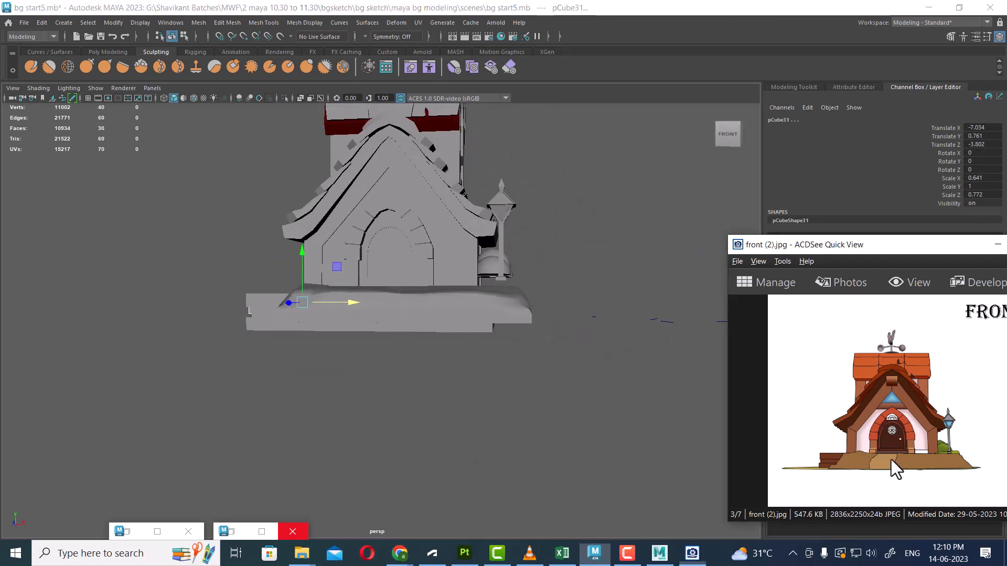
scroll(886, 464, up, 2)
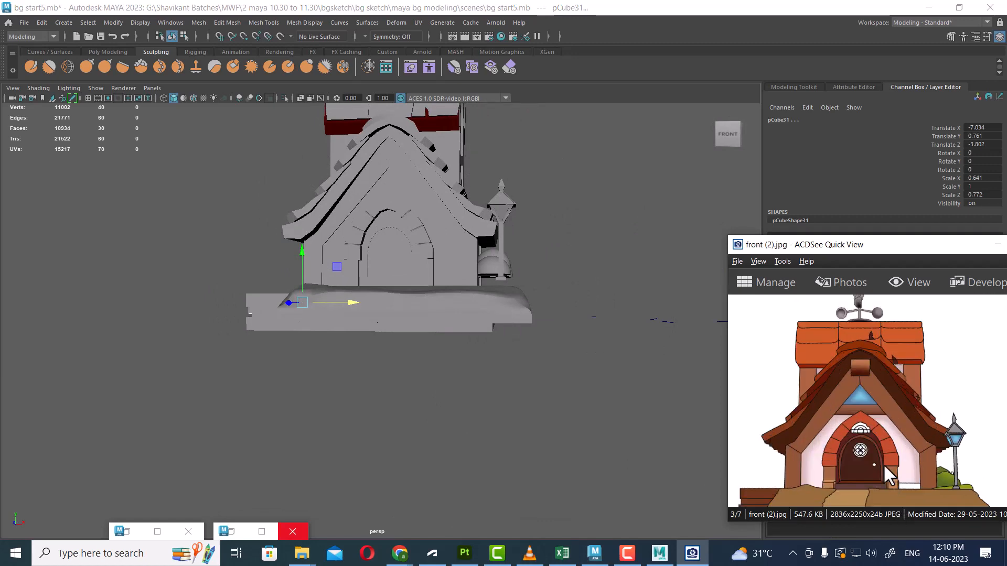
alt+drag(464, 385, 442, 400)
click(440, 407)
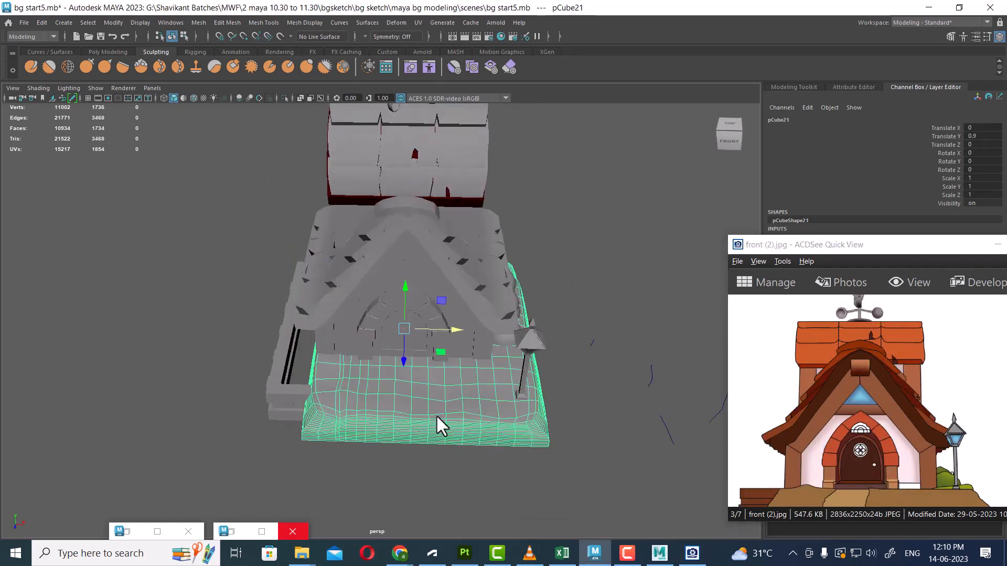
scroll(485, 368, up, 2)
scroll(442, 293, up, 2)
mouse_move(480, 338)
alt+mouse_down()
mouse_move(449, 291)
mouse_move(480, 343)
alt+mouse_up()
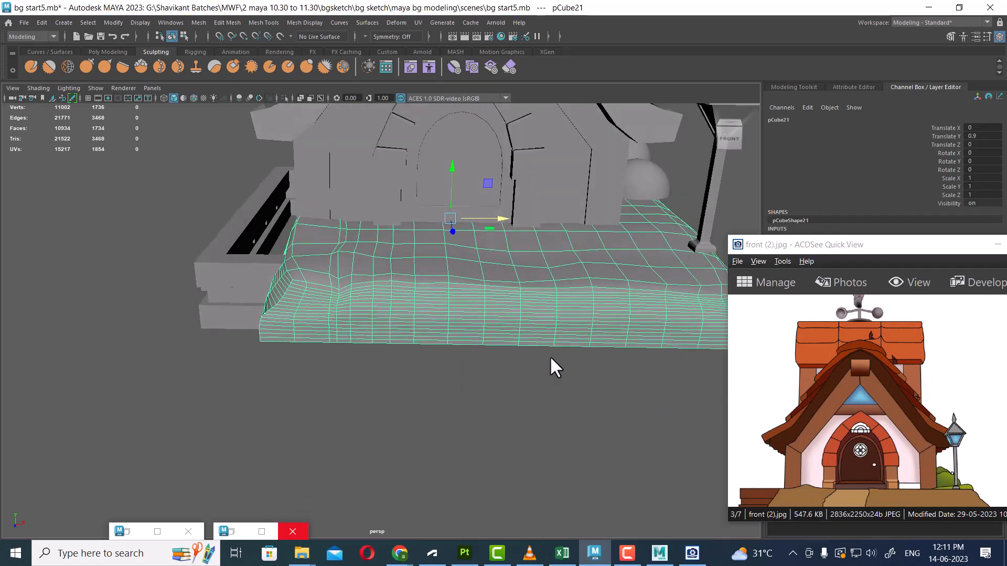
drag(898, 470, 893, 399)
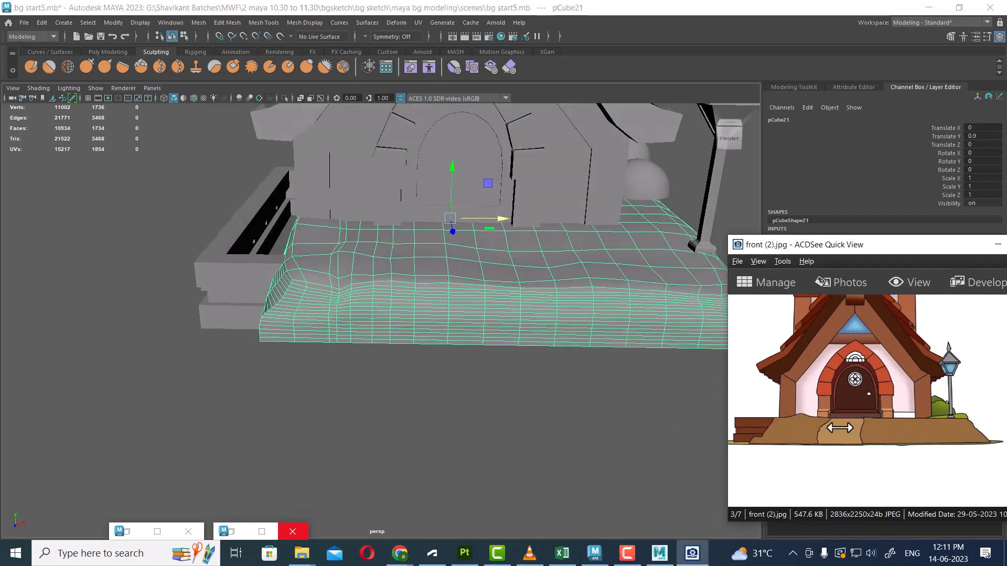
alt+right_drag(543, 338, 464, 327)
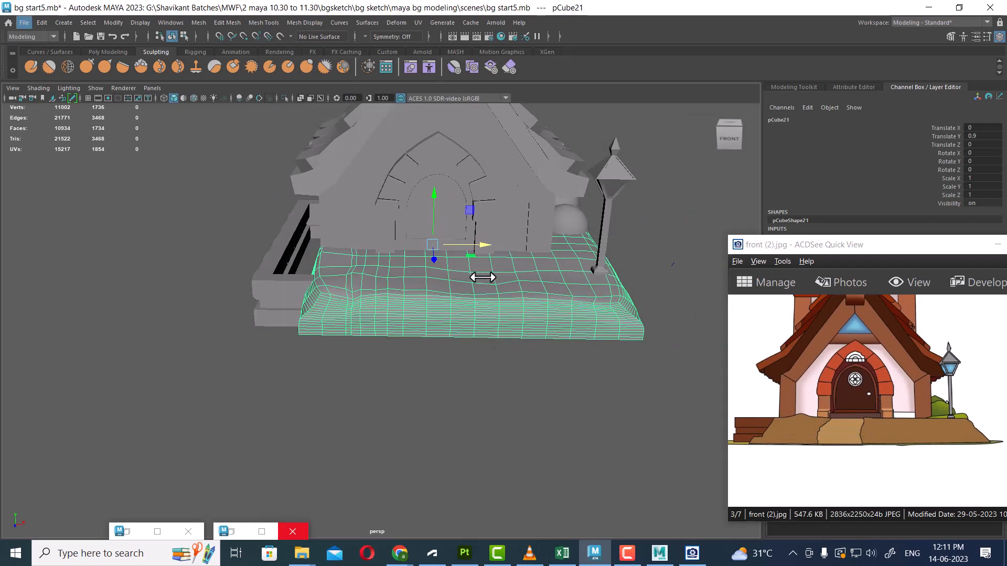
alt+drag(482, 277, 457, 297)
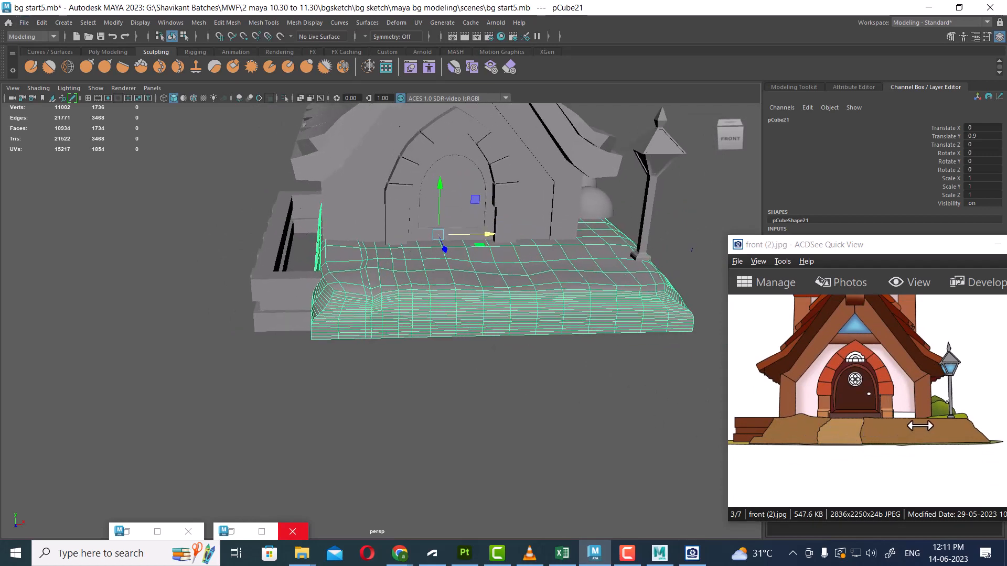
Examine the whole house against the front reference image, minimize the reference and deselect the ground base
alt+right_drag(576, 362, 477, 281)
alt+drag(476, 281, 445, 281)
alt+middle_drag(445, 281, 449, 353)
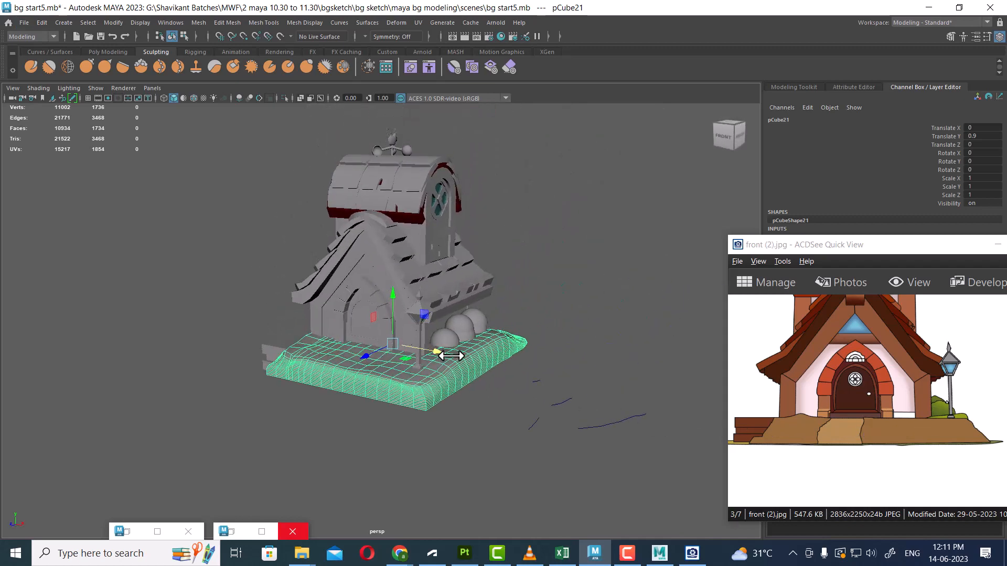
alt+drag(449, 353, 462, 356)
drag(908, 392, 914, 461)
scroll(945, 387, down, 3)
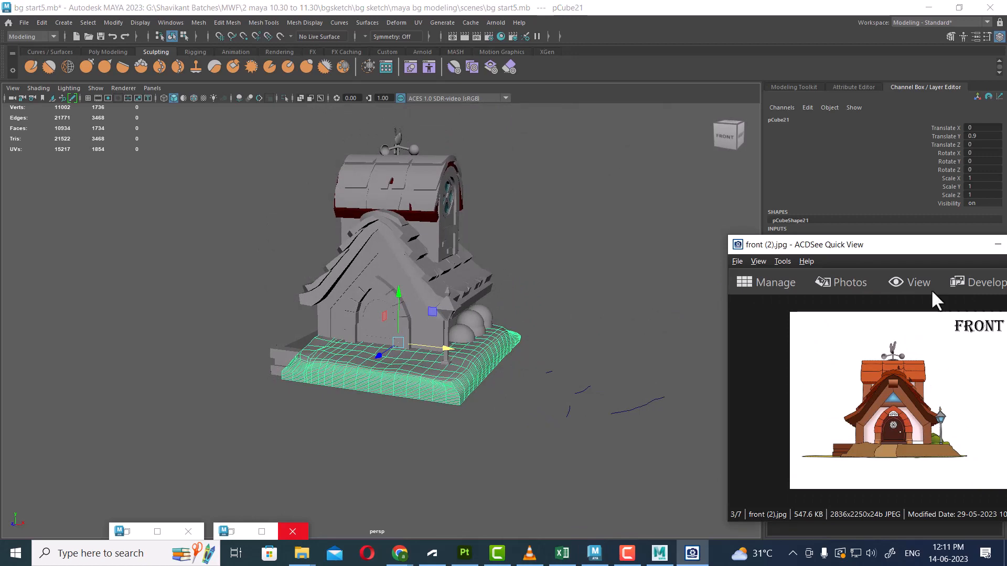
click(997, 245)
alt+drag(665, 277, 524, 321)
alt+right_drag(524, 321, 562, 372)
click(500, 427)
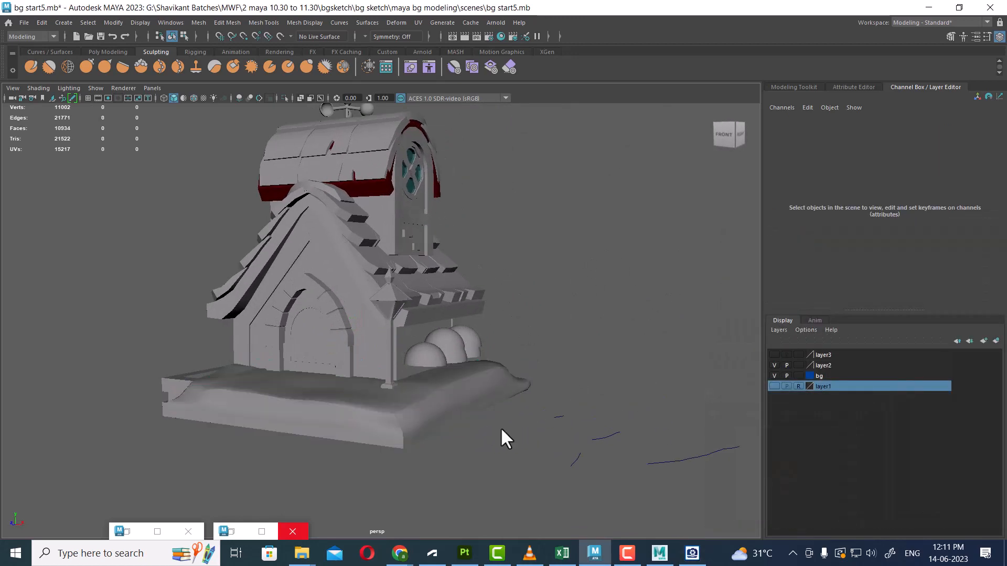
Turn on the resolution gate in the perspective view and frame the whole house inside it
alt+right_drag(594, 403, 559, 317)
drag(545, 124, 65, 552)
scroll(461, 265, up, 1)
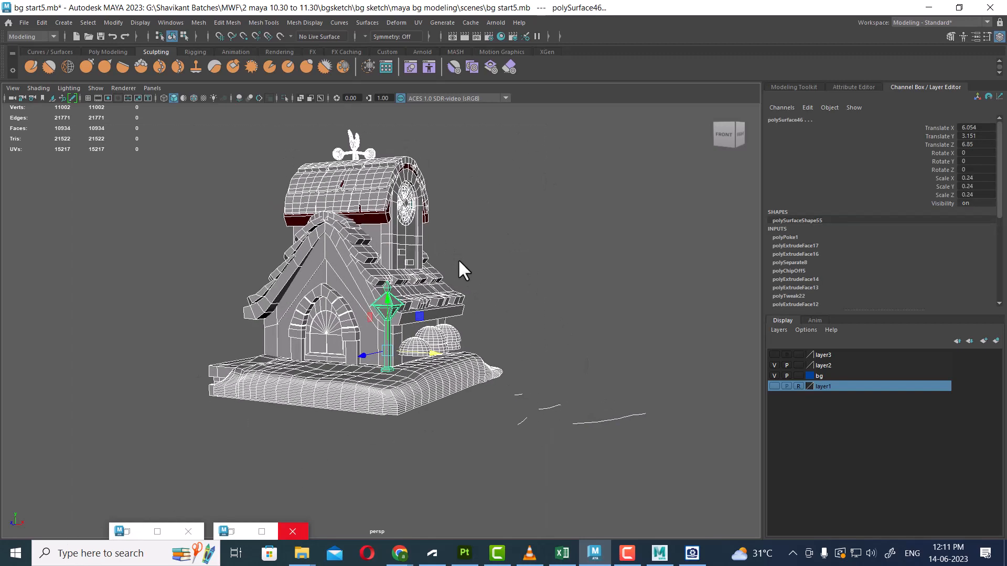
alt+middle_drag(498, 256, 466, 247)
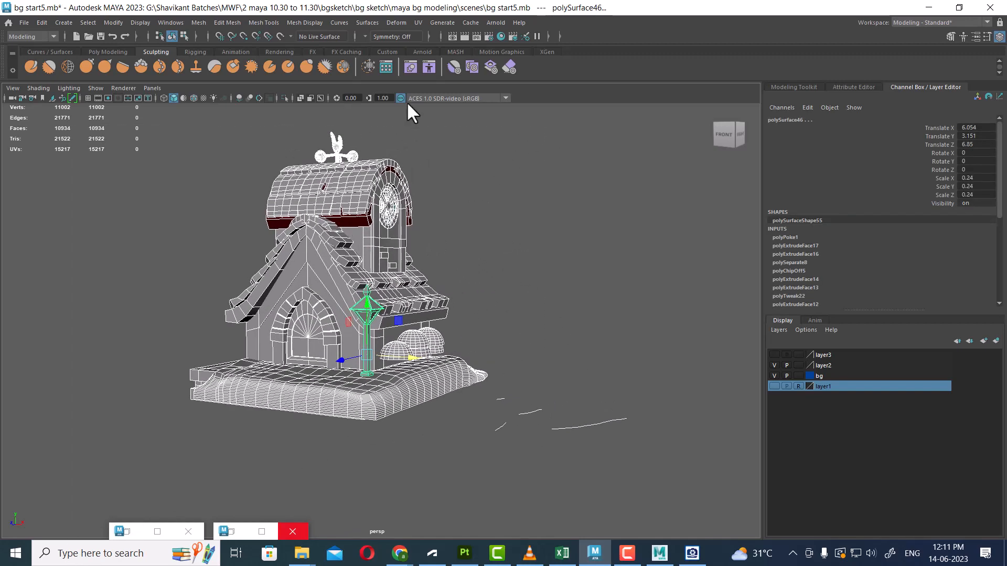
click(107, 98)
scroll(480, 275, up, 2)
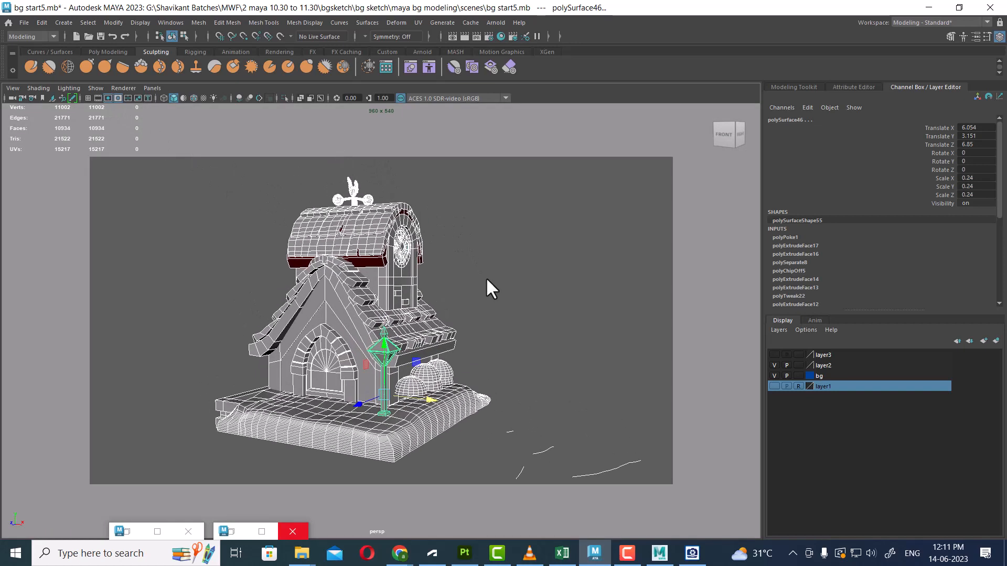
alt+middle_drag(487, 280, 494, 280)
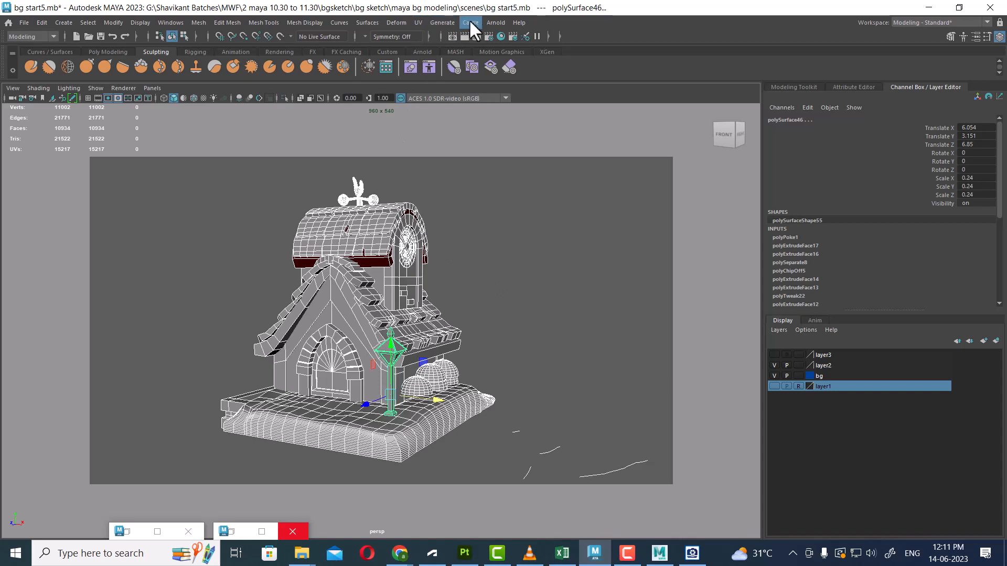
Add an Arnold Skydome Light to the scene
click(487, 22)
mouse_move(539, 77)
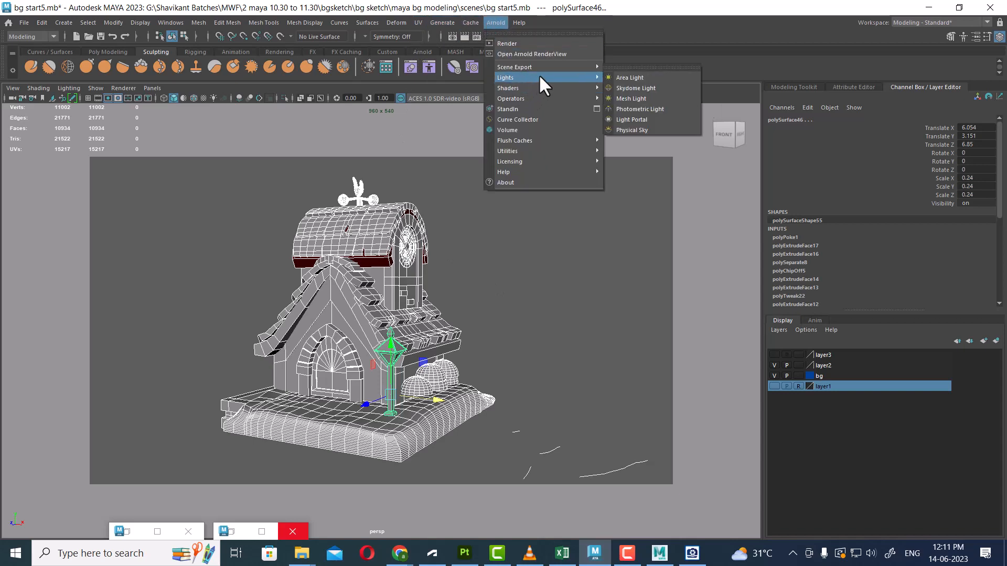
click(650, 89)
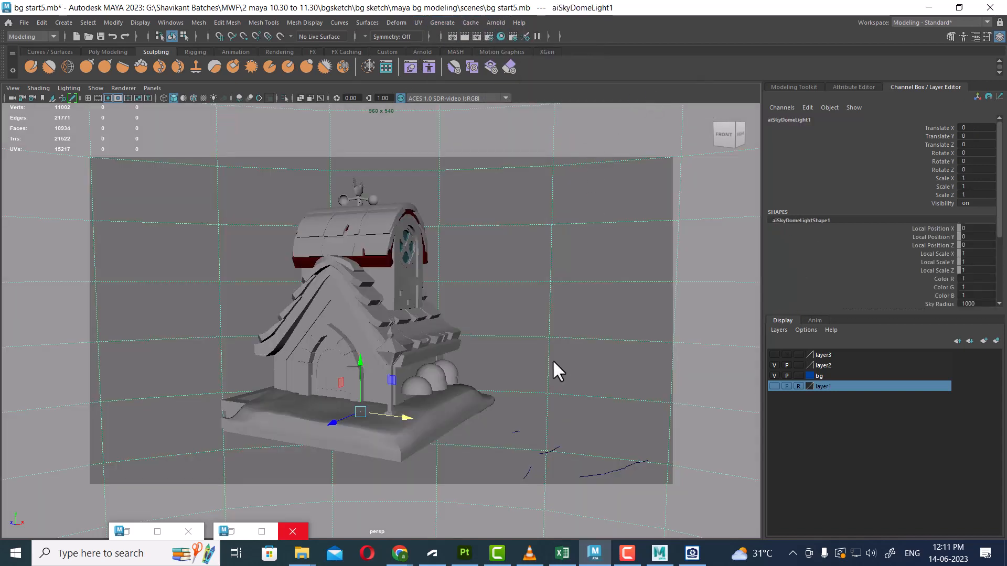
Render the current house view, set the renderer to Arnold Renderer and move the render window aside
alt+drag(552, 360, 621, 324)
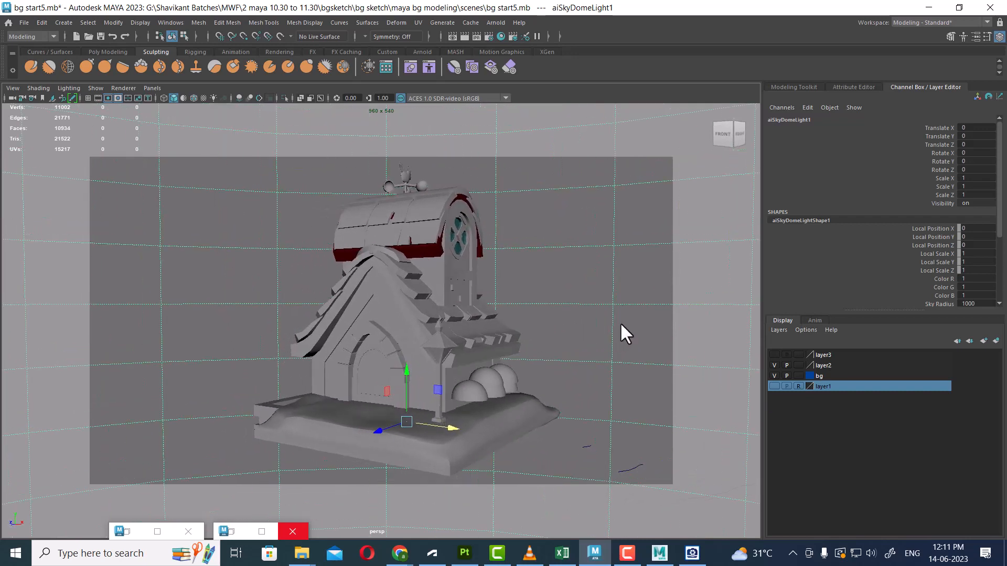
click(463, 36)
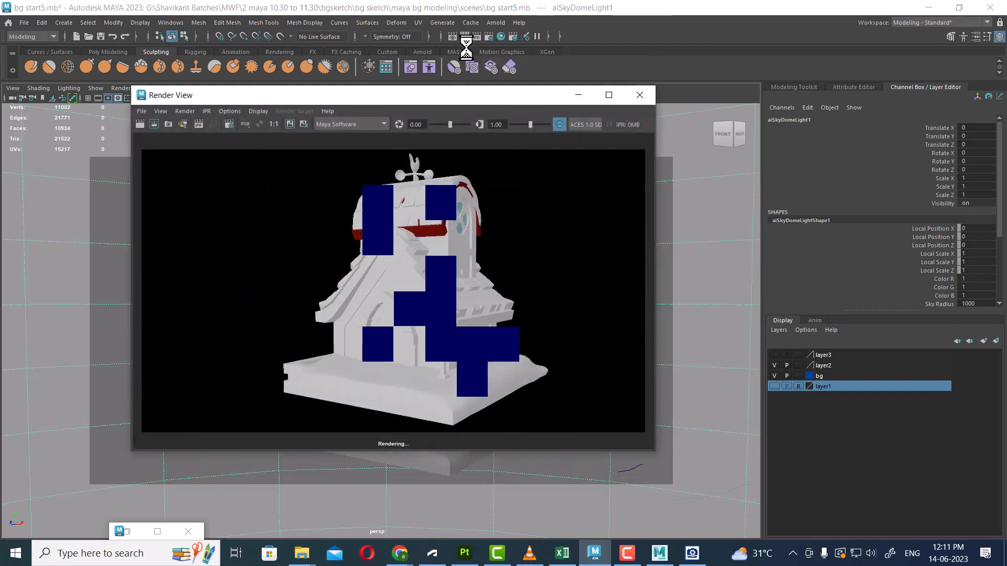
click(361, 124)
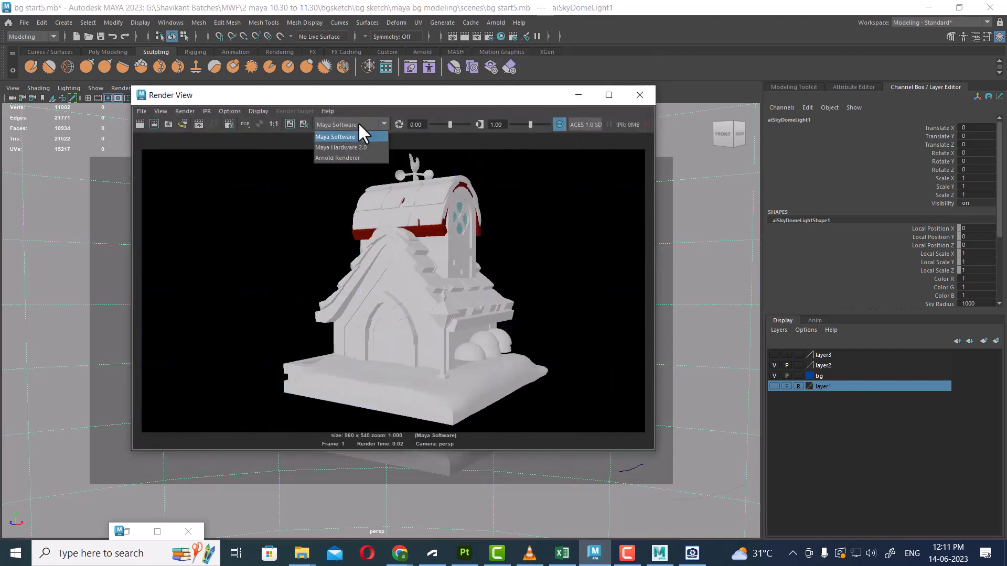
click(352, 157)
drag(428, 99, 106, 132)
Group the bush spheres beside the side wall and lower the group to Translate Y about -0.775
scroll(533, 325, up, 5)
click(477, 304)
scroll(549, 348, up, 5)
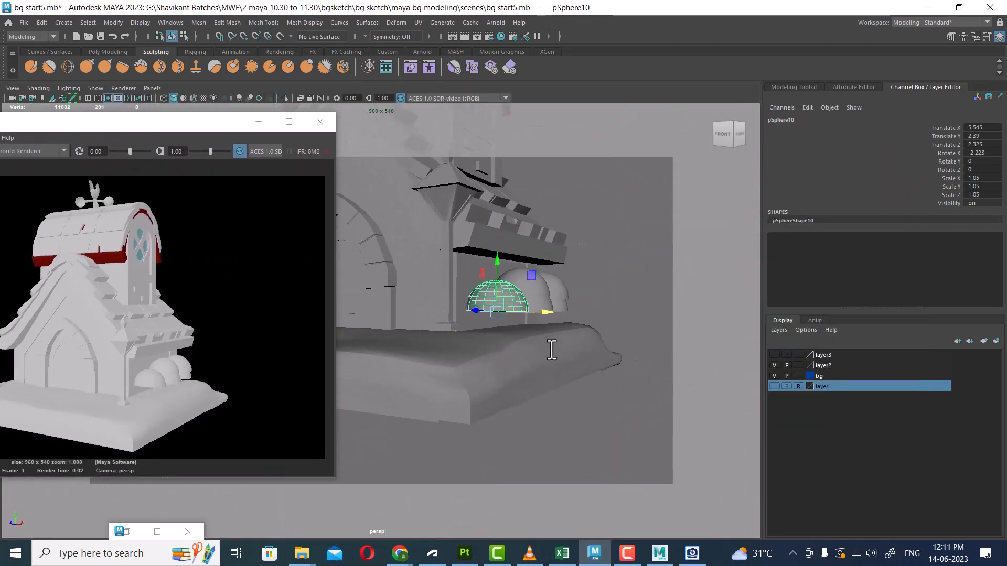
click(589, 282)
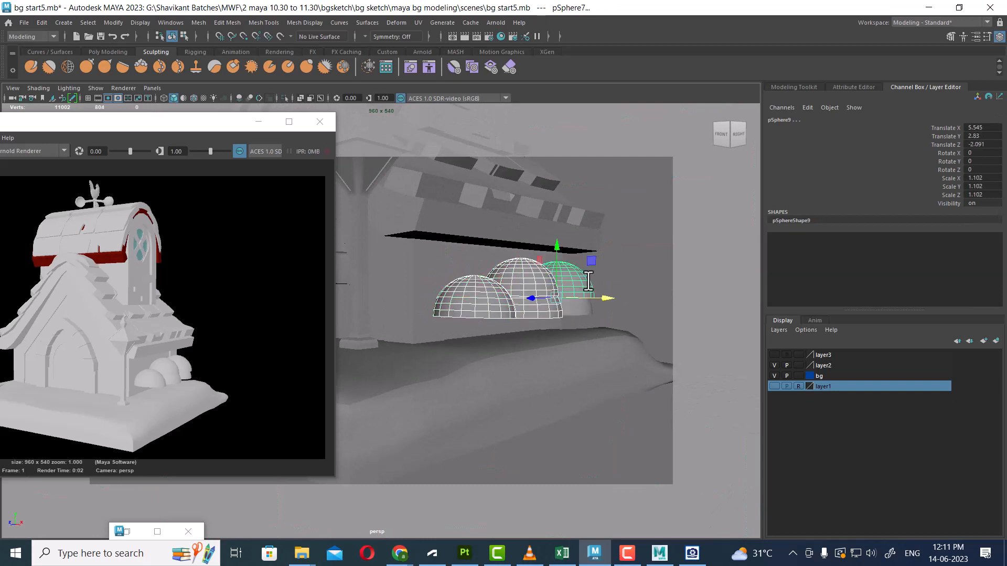
click(595, 313)
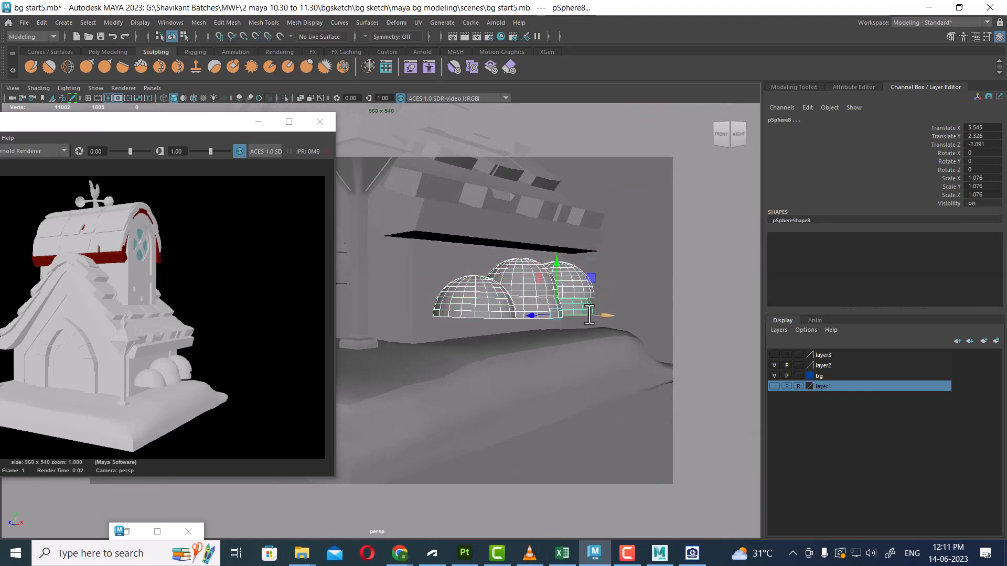
key(ctrl+g)
drag(380, 325, 381, 345)
scroll(564, 227, down, 5)
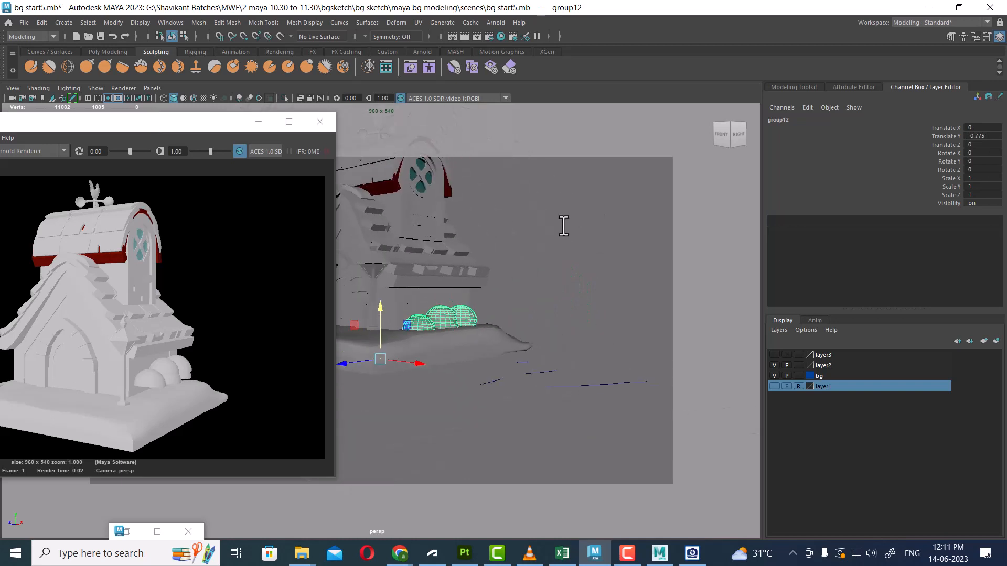
Assign a new Lambert material to the bush group and set its color to bright green
alt+middle_drag(520, 316, 544, 337)
right_drag(545, 341, 630, 449)
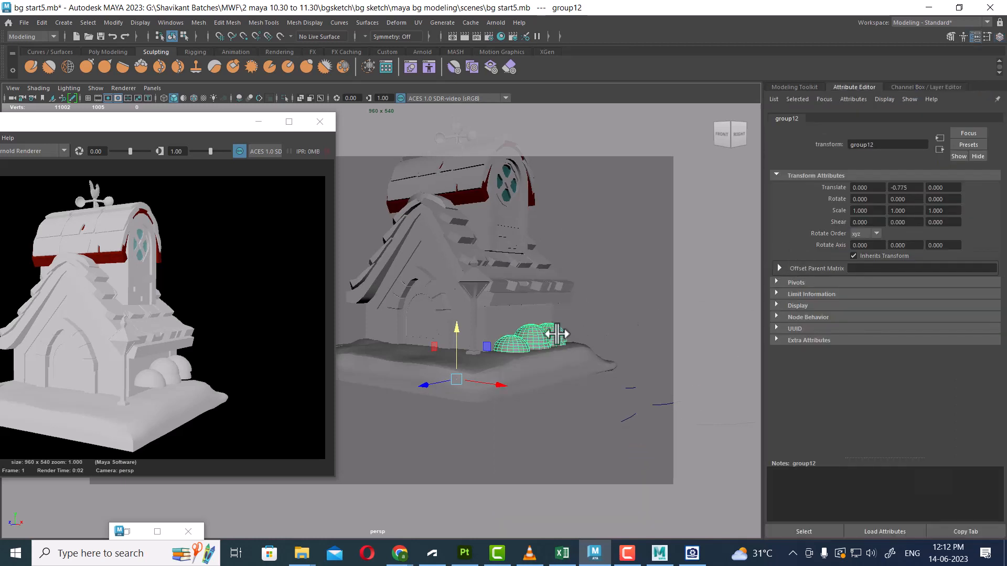
right_drag(557, 334, 557, 490)
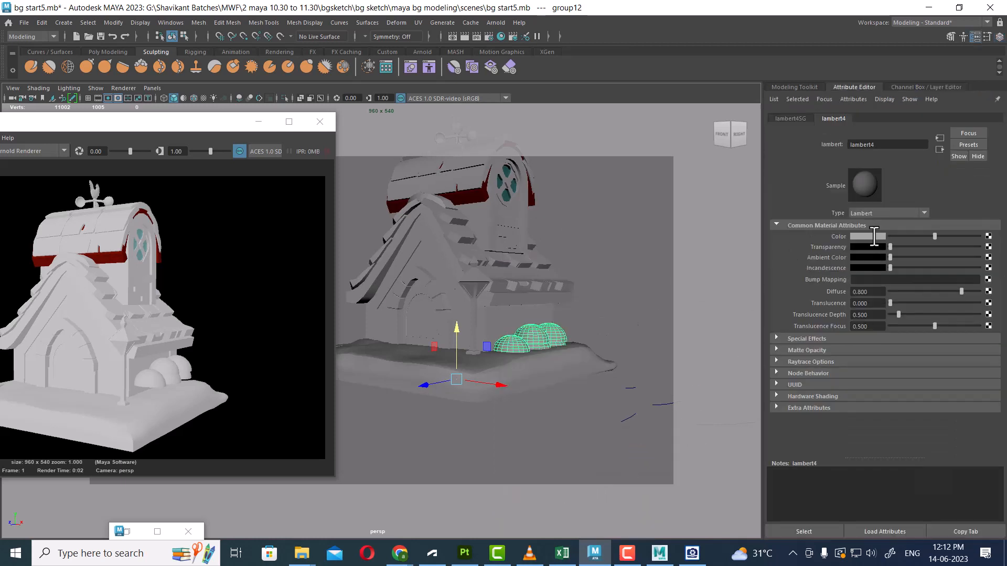
click(874, 236)
click(858, 206)
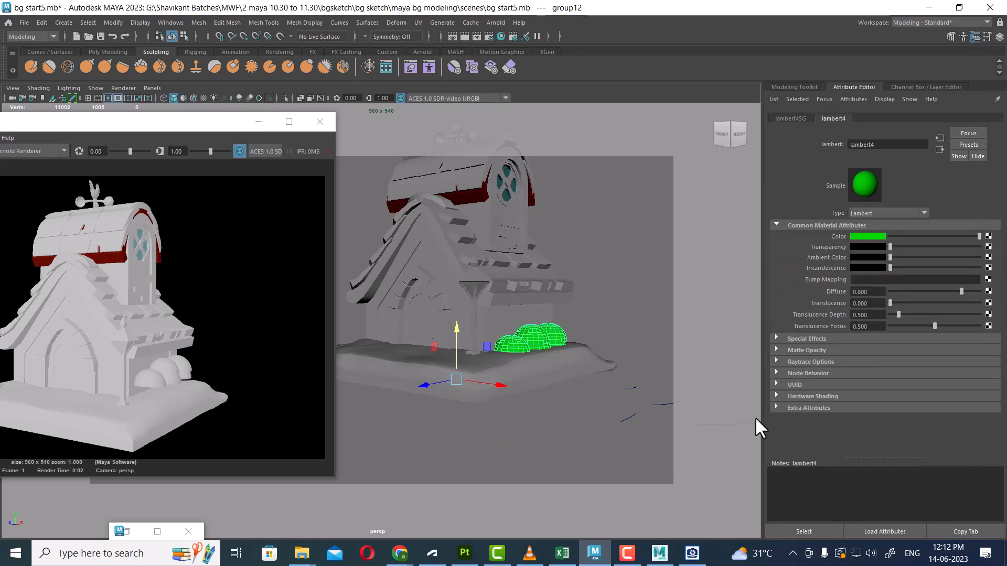
Open the WOOD material from the upper roof's trim and bring up the front reference image, enlarged on the house
click(479, 197)
right_drag(481, 197, 476, 449)
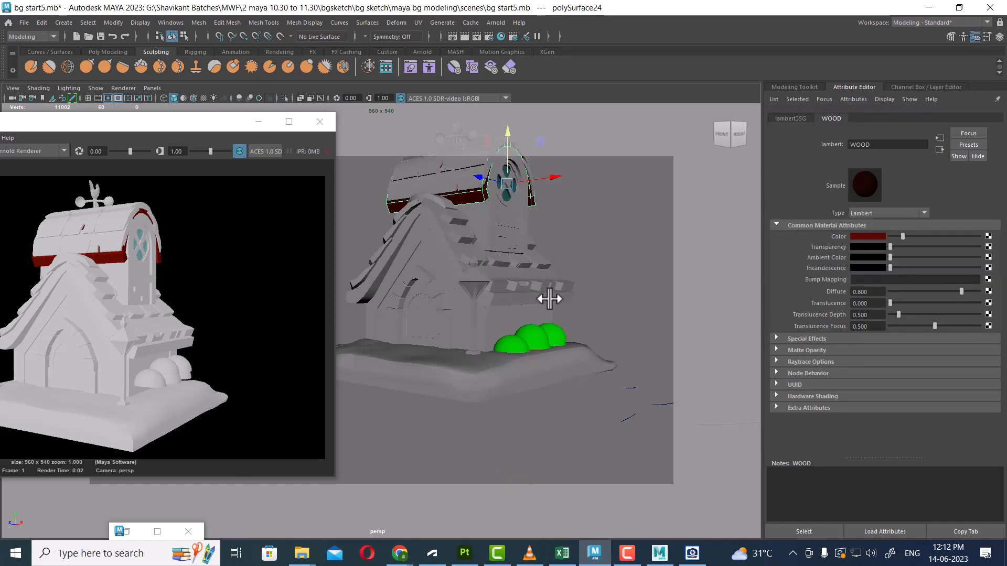
click(692, 554)
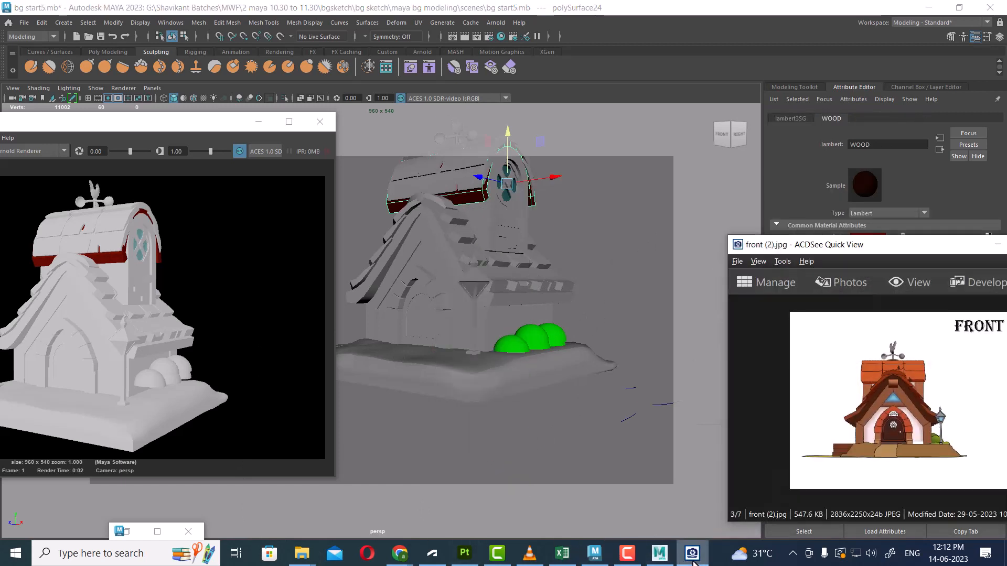
scroll(874, 417, up, 3)
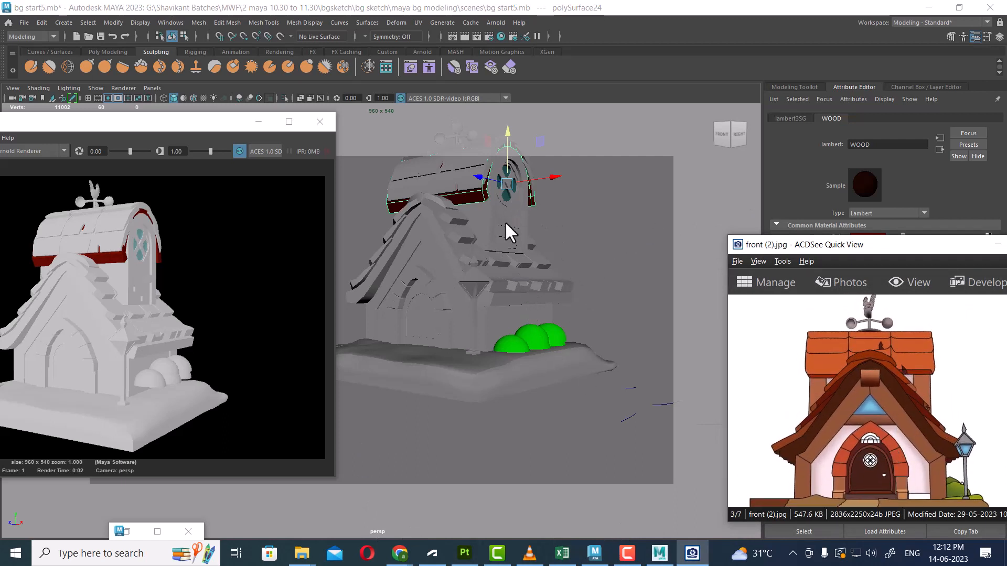
Assign the existing WOOD material to the lower roof's front and side trim
click(458, 274)
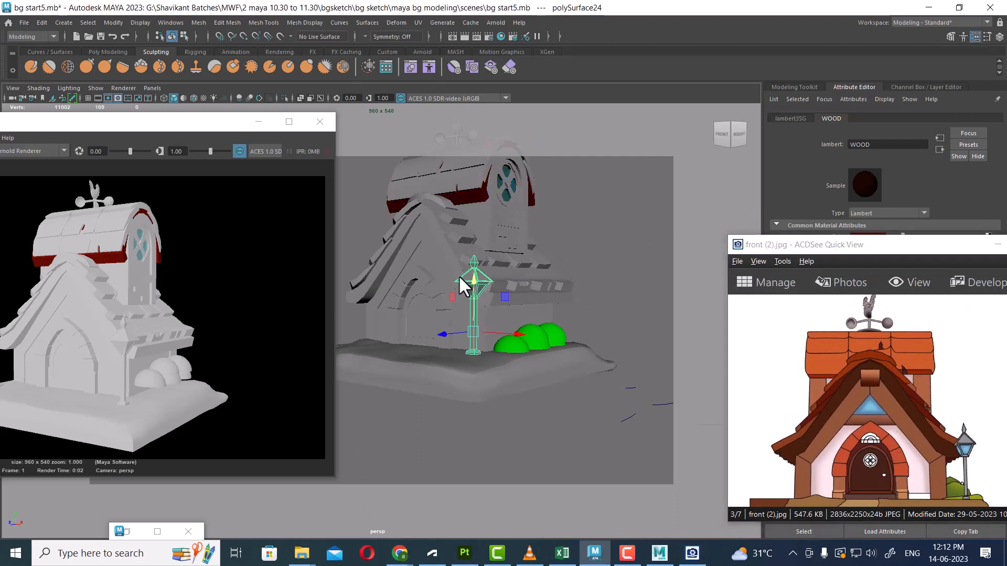
click(445, 253)
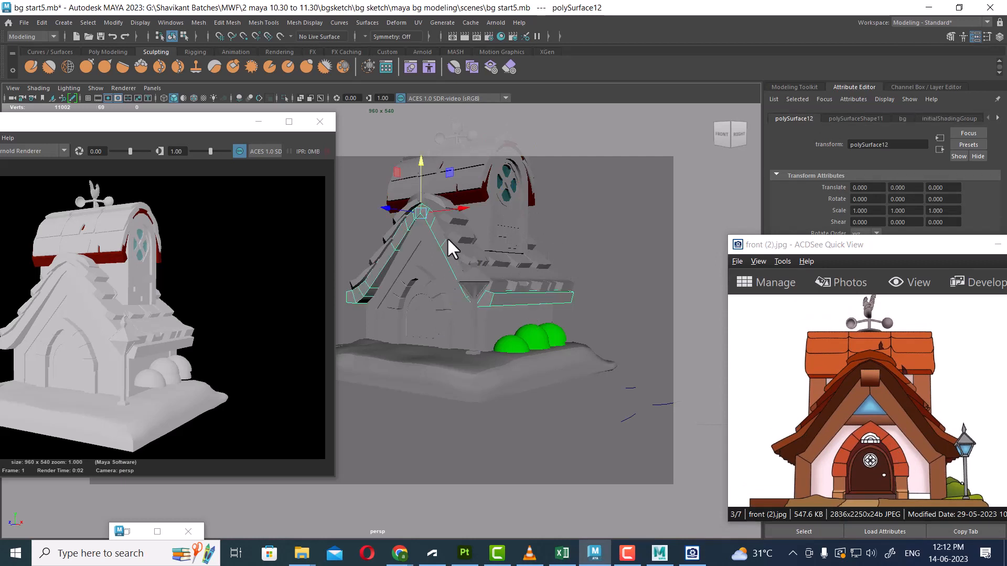
right_drag(448, 240, 530, 475)
Open the green material of the bush spheres and rename it plant
click(537, 334)
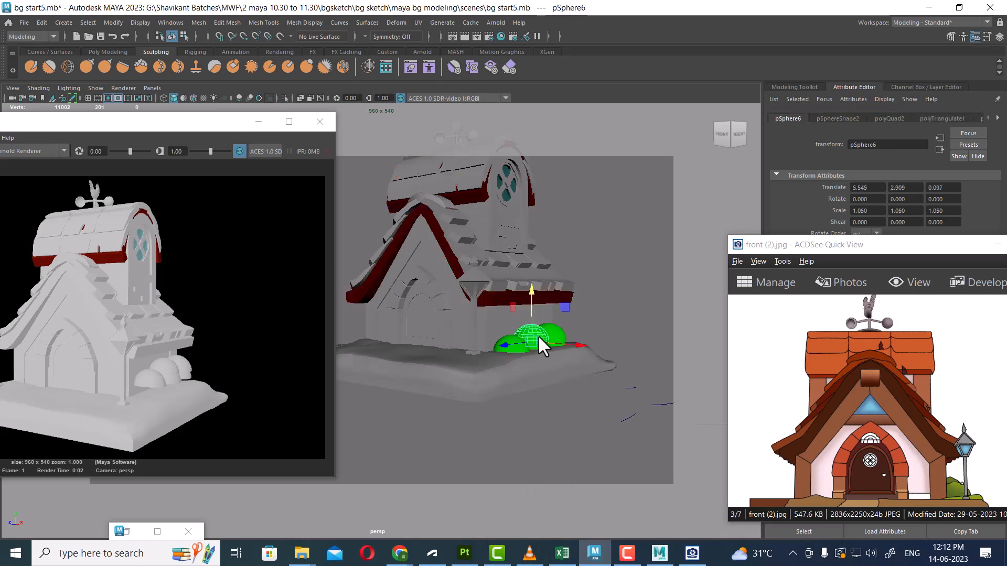
right_drag(537, 334, 556, 469)
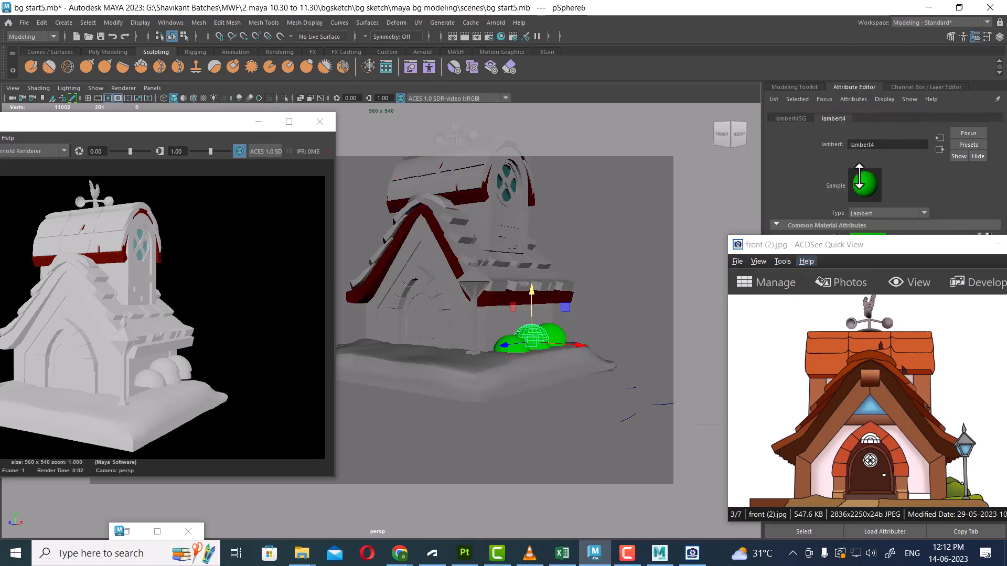
drag(881, 146, 768, 141)
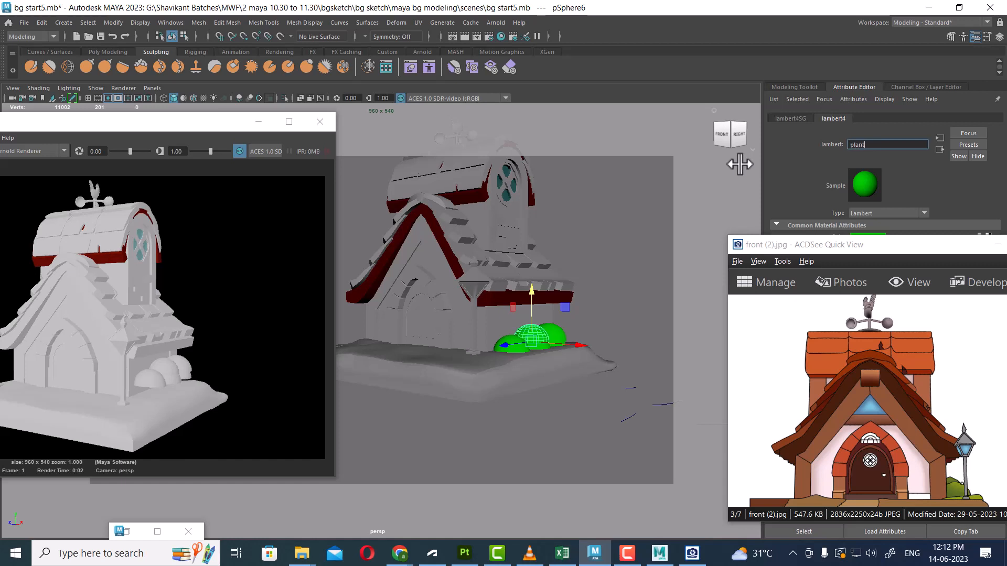
key(Return)
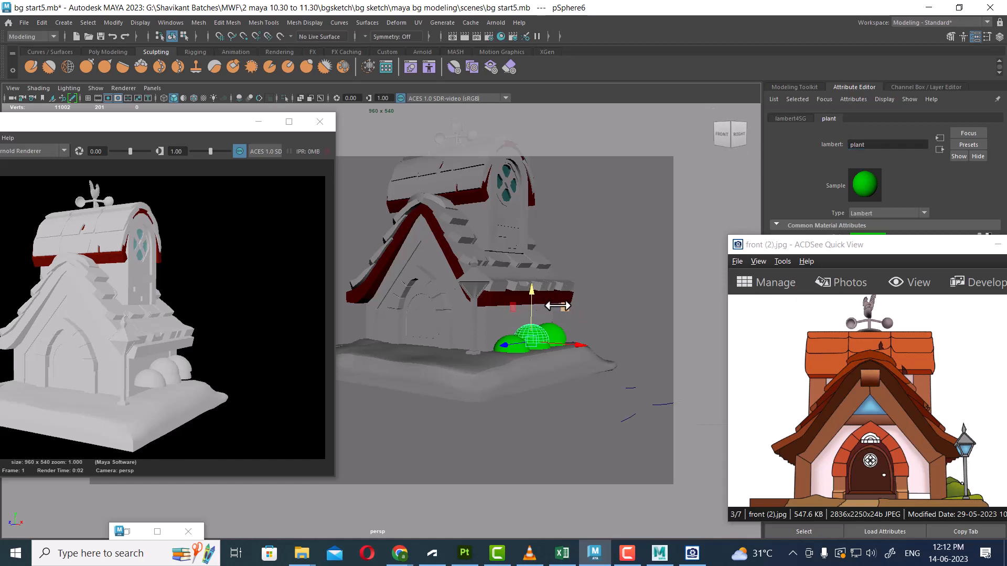
Select the front gable frame with its corner posts plus the rear corner post and assign them a new Lambert material
click(457, 295)
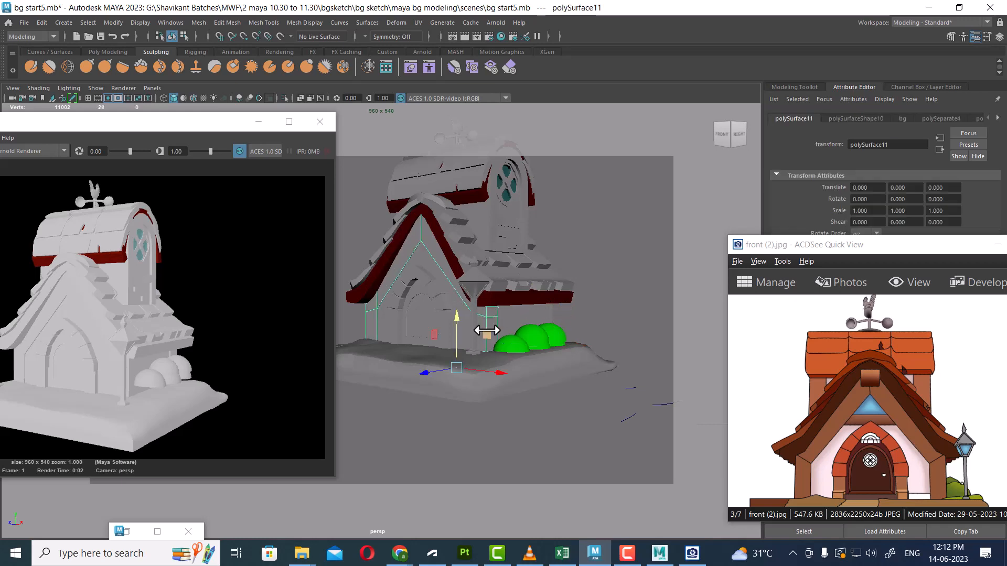
alt+drag(487, 331, 512, 313)
scroll(521, 357, up, 4)
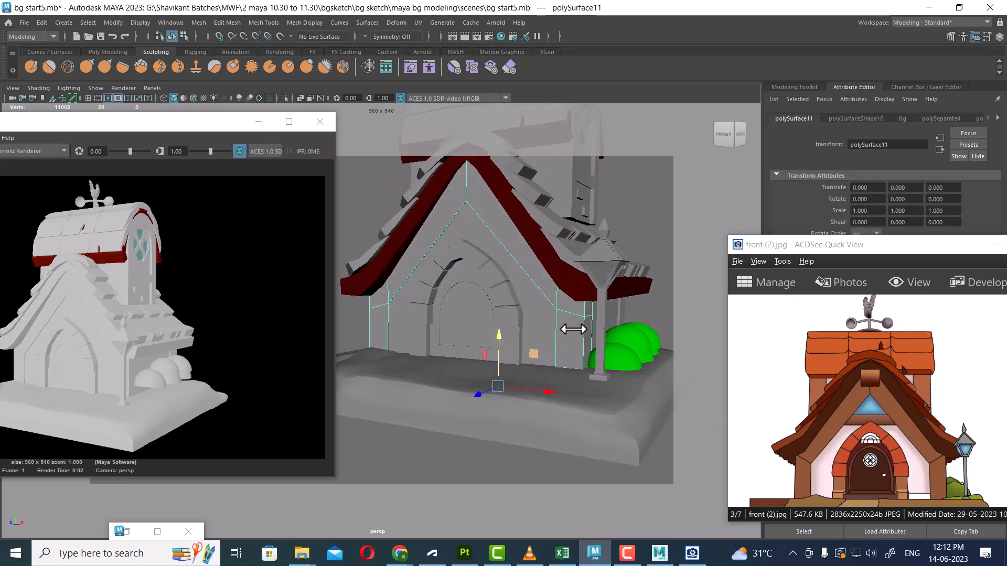
alt+drag(573, 328, 514, 305)
shift+click(569, 287)
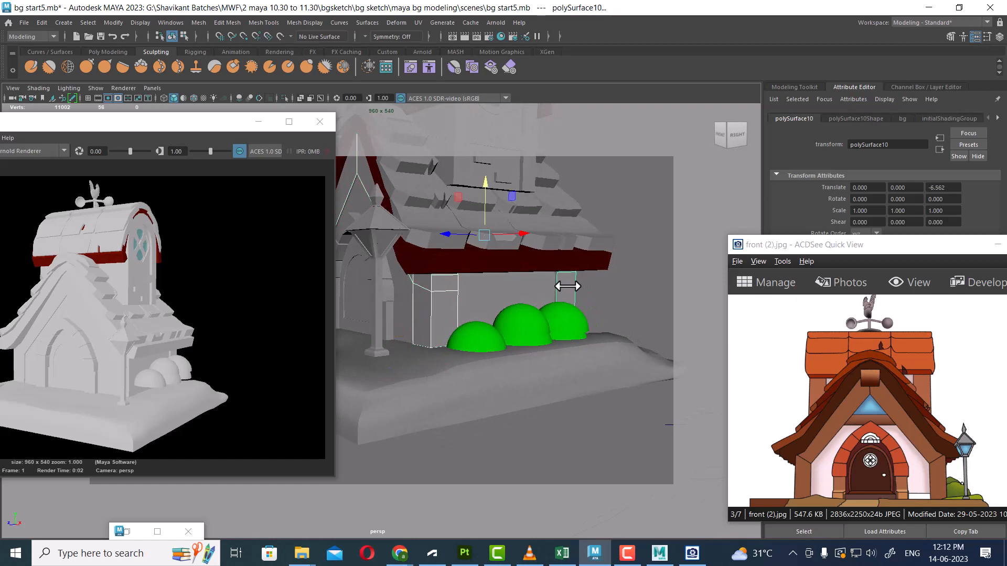
right_drag(569, 288, 578, 491)
mouse_move(591, 520)
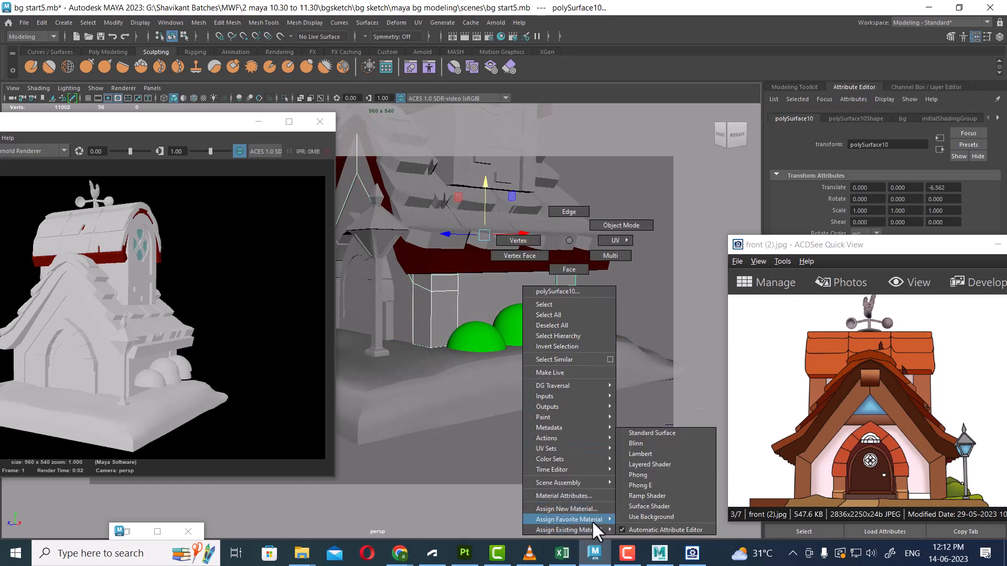
click(653, 453)
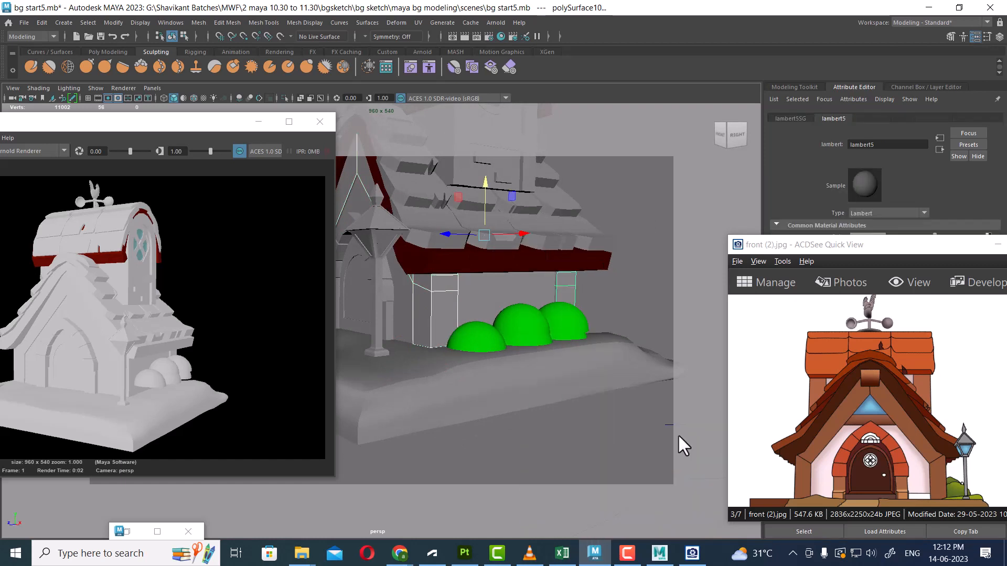
Minimize the front reference image and rename the new post material lambert5wood
click(998, 244)
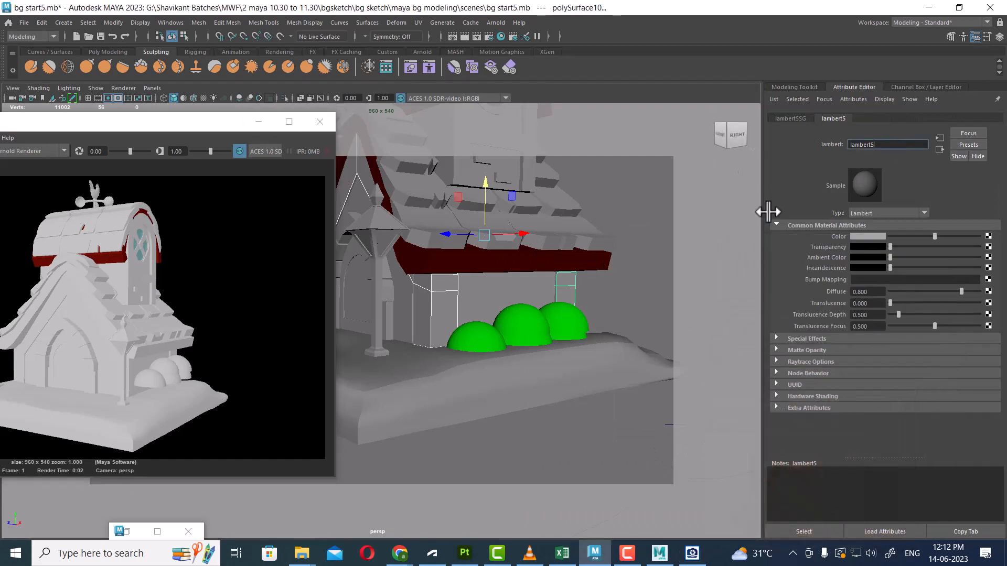
text(d)
key(Return)
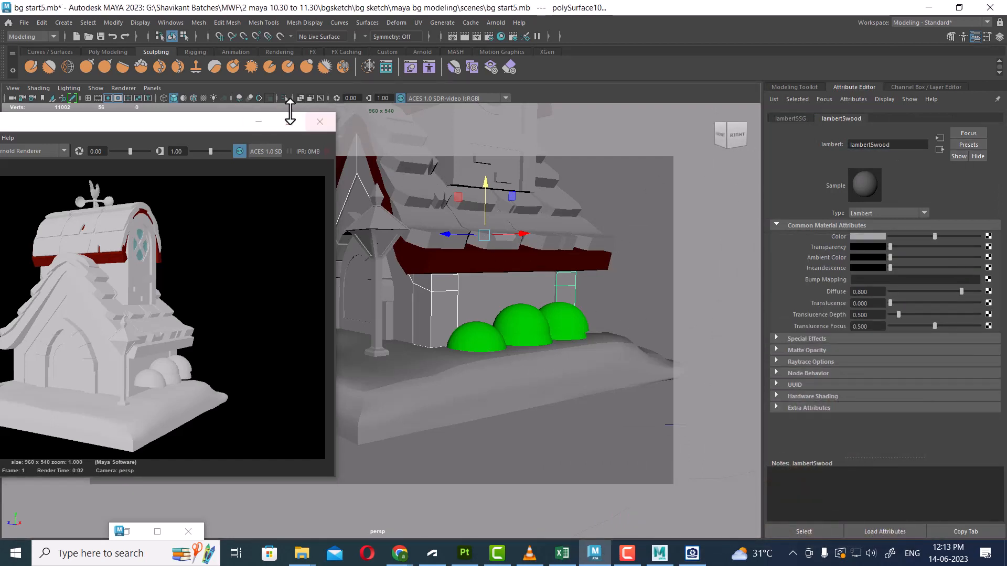
Minimize the render window and make layer1 with the reference image planes visible behind the house
click(258, 121)
click(999, 37)
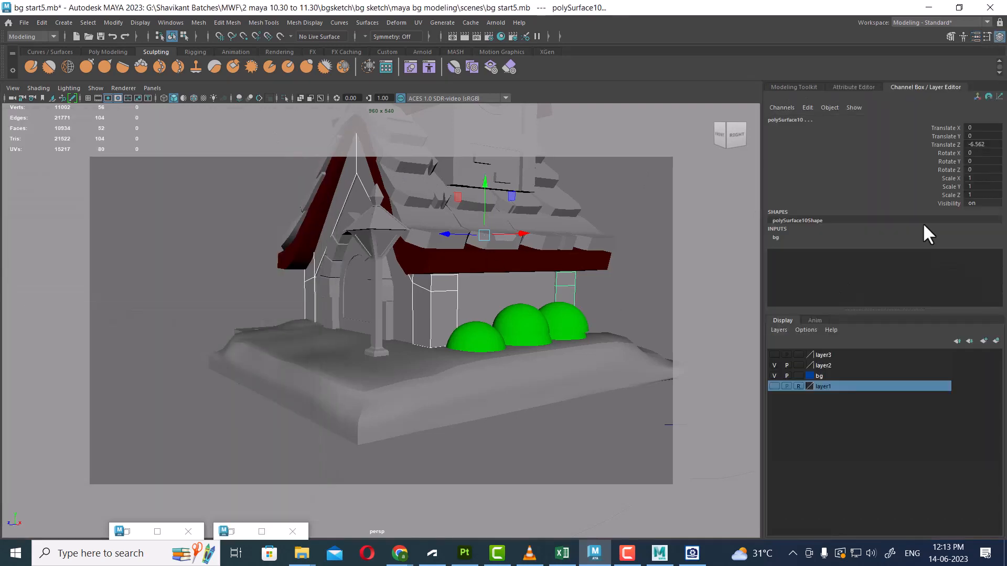
click(774, 386)
alt+drag(293, 314, 448, 311)
Set the lambert5wood material's color by sampling the dark brown wood post in the side reference image
right_drag(529, 303, 544, 495)
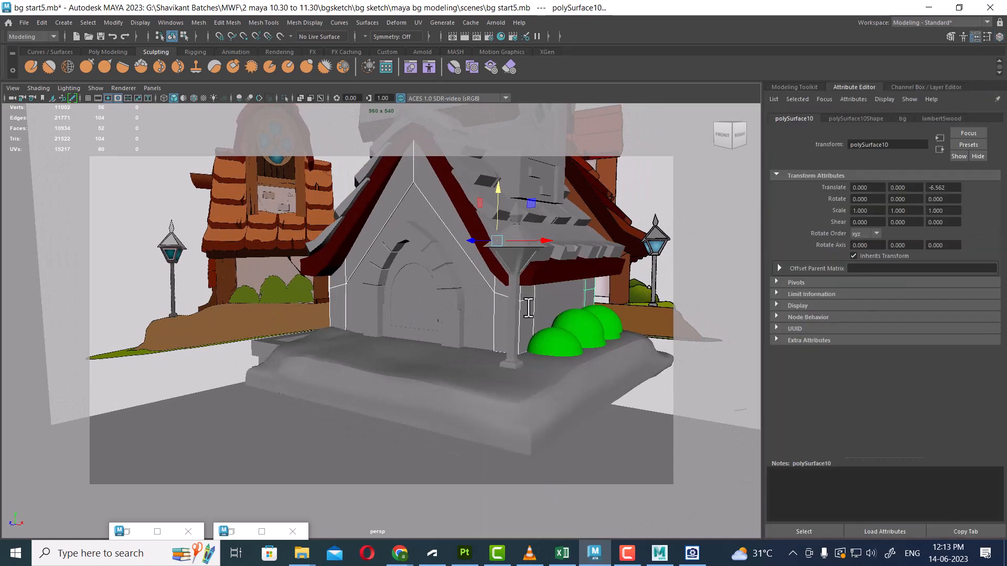
right_drag(526, 304, 523, 495)
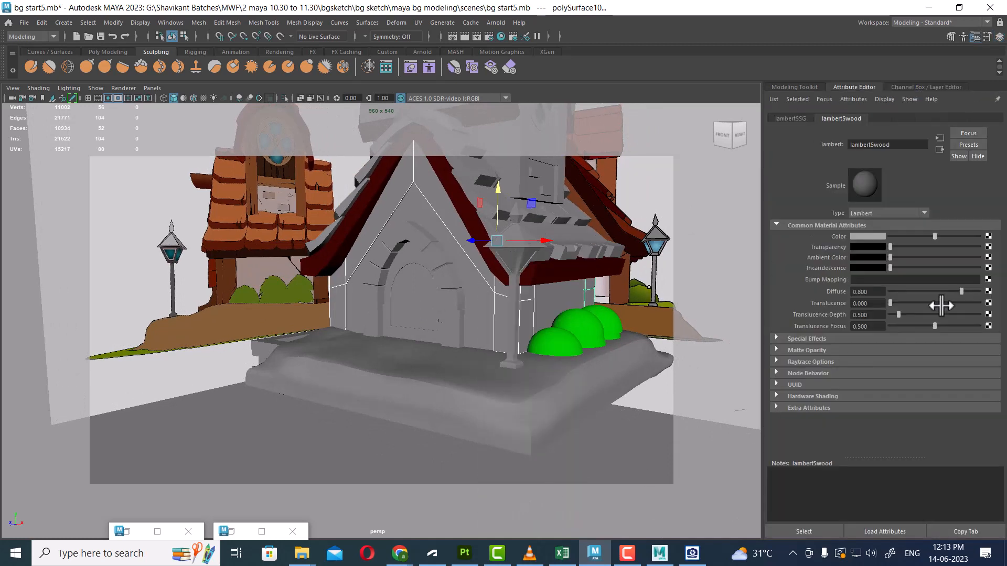
click(875, 236)
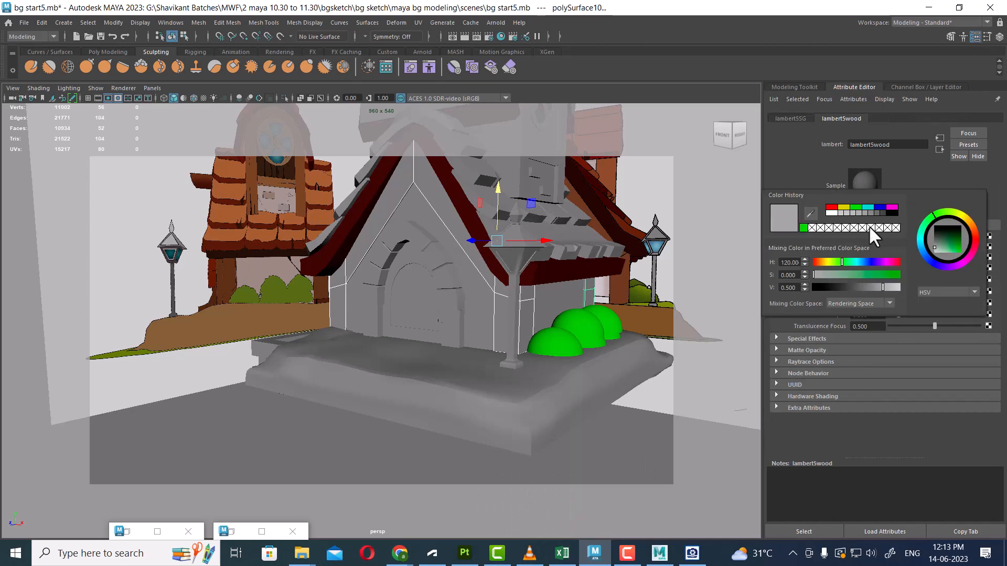
click(811, 214)
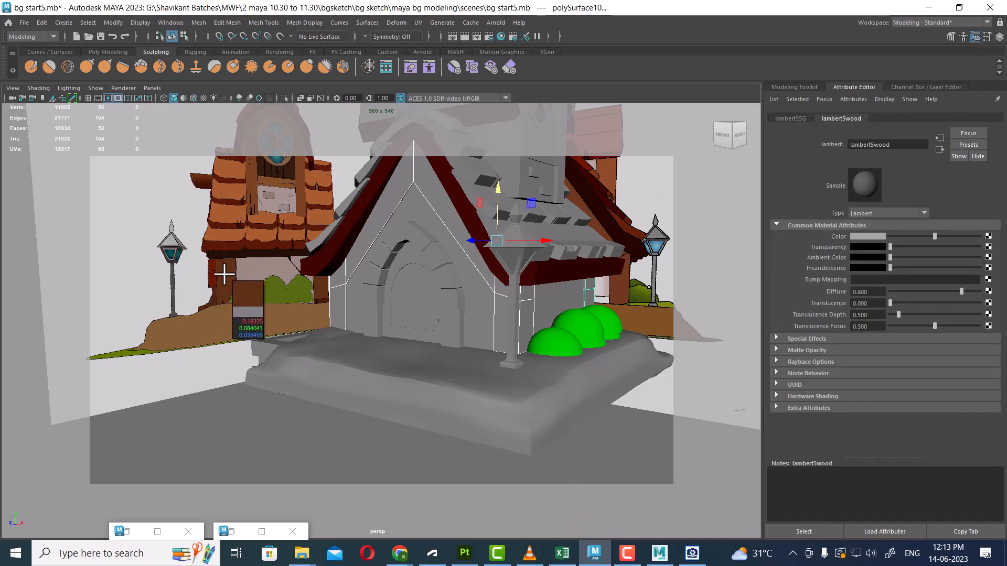
click(220, 273)
Rename the lambert5wood material as dark_wood
scroll(508, 324, down, 3)
alt+middle_drag(513, 311, 549, 333)
double_click(898, 144)
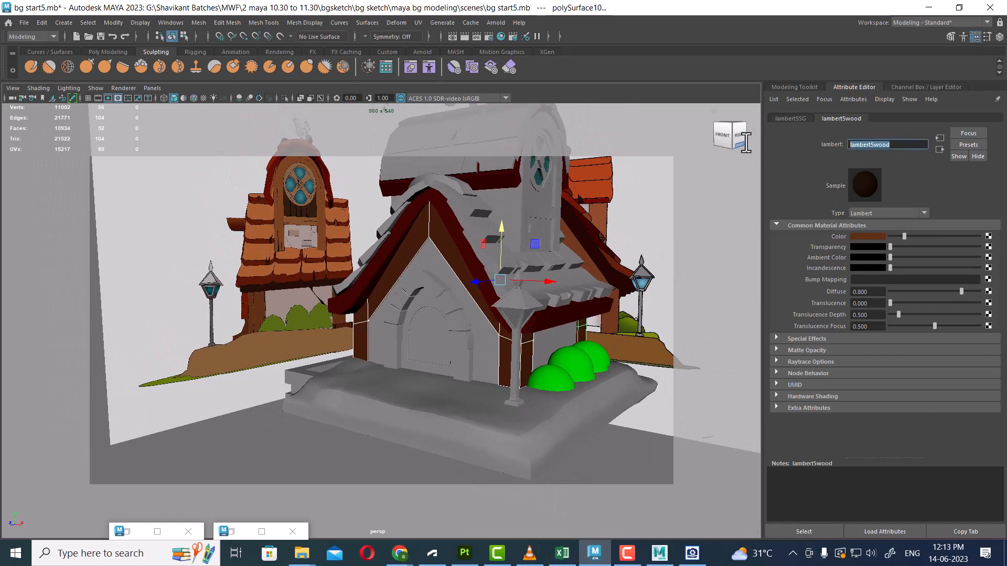
text(dark_)
key(Return)
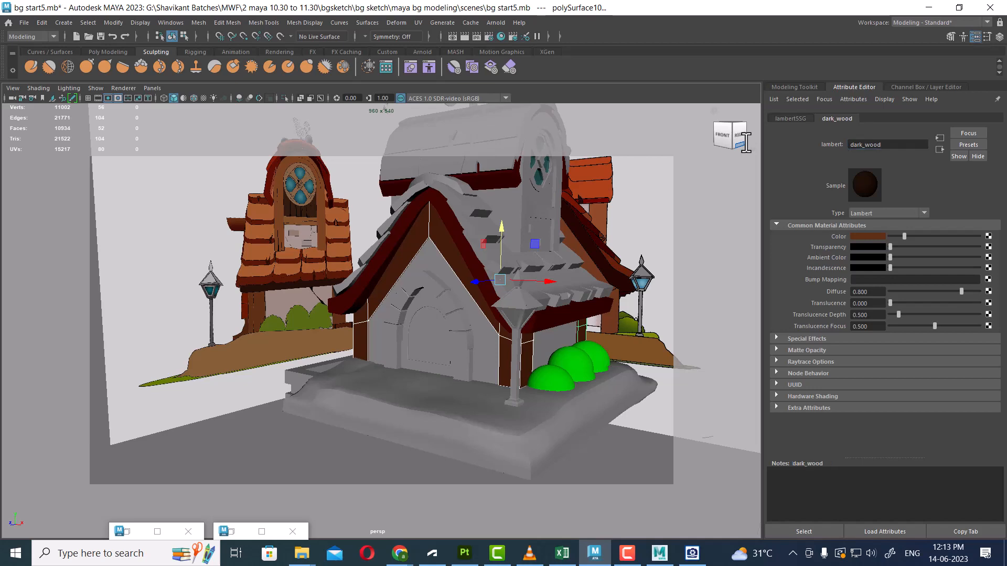
Select the whole tile groups on both slopes of the lower roof
alt+middle_drag(474, 277, 475, 287)
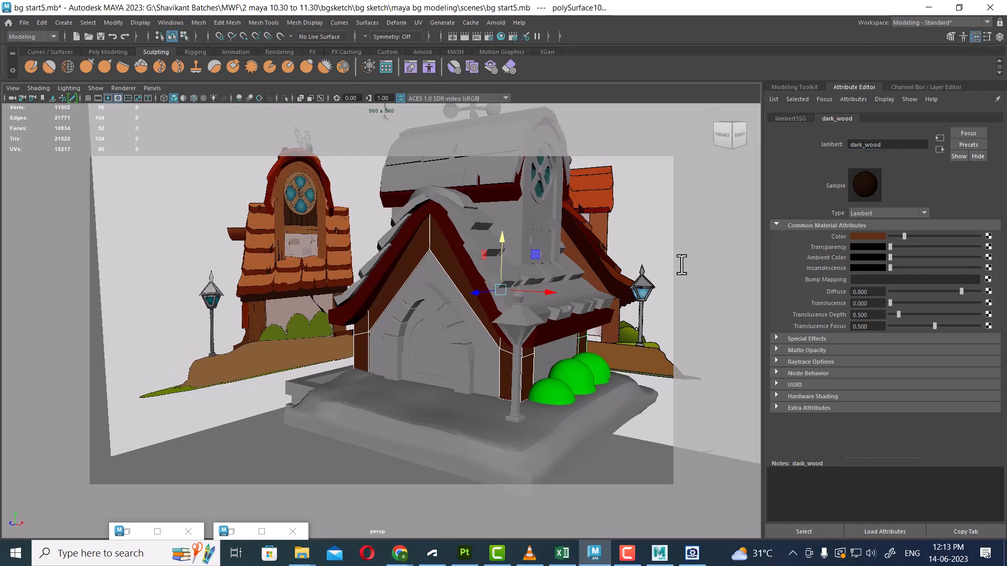
alt+drag(661, 272, 623, 286)
scroll(590, 332, up, 2)
click(484, 334)
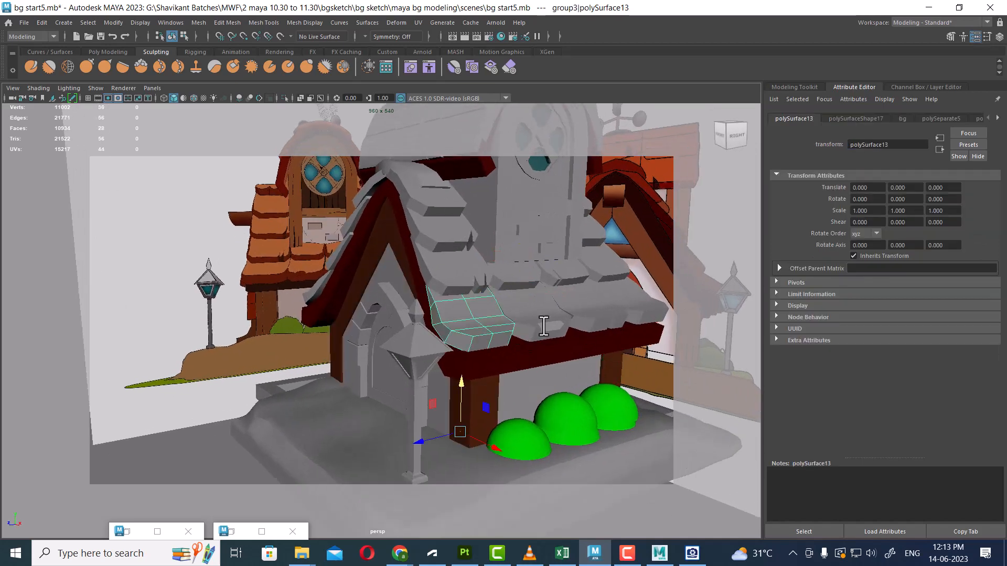
click(543, 325)
key(Up)
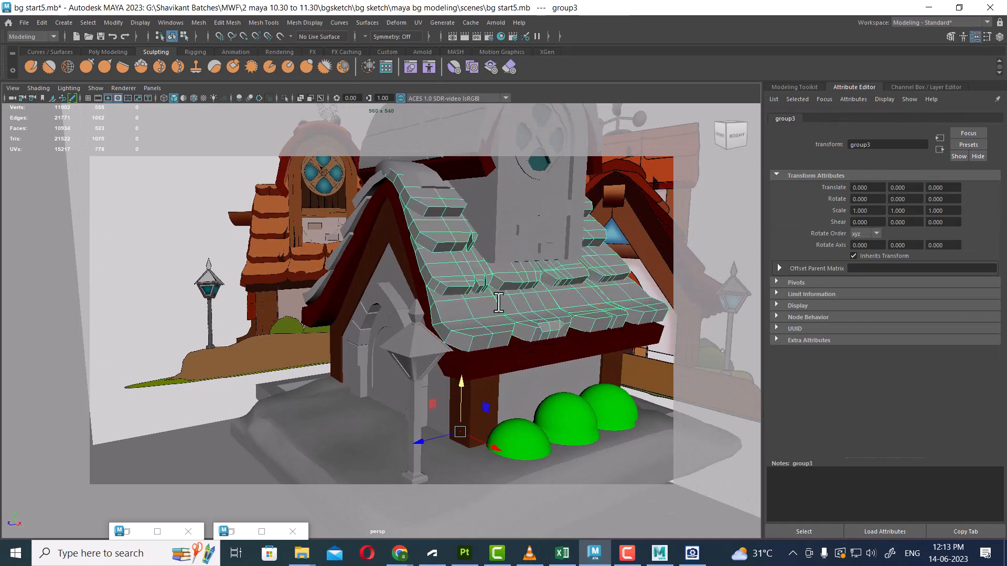
alt+drag(498, 303, 451, 225)
click(449, 216)
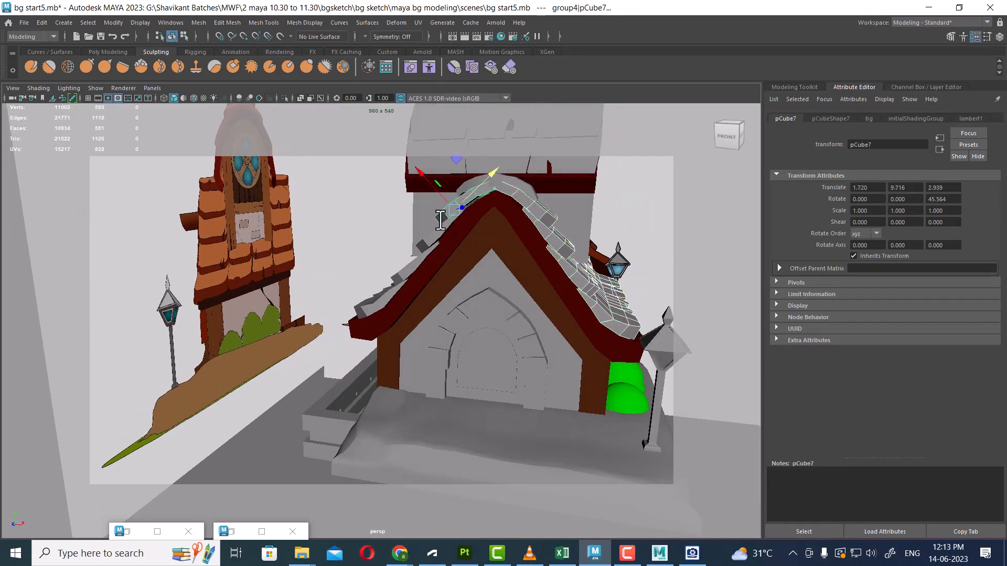
key(Up)
alt+drag(555, 285, 544, 332)
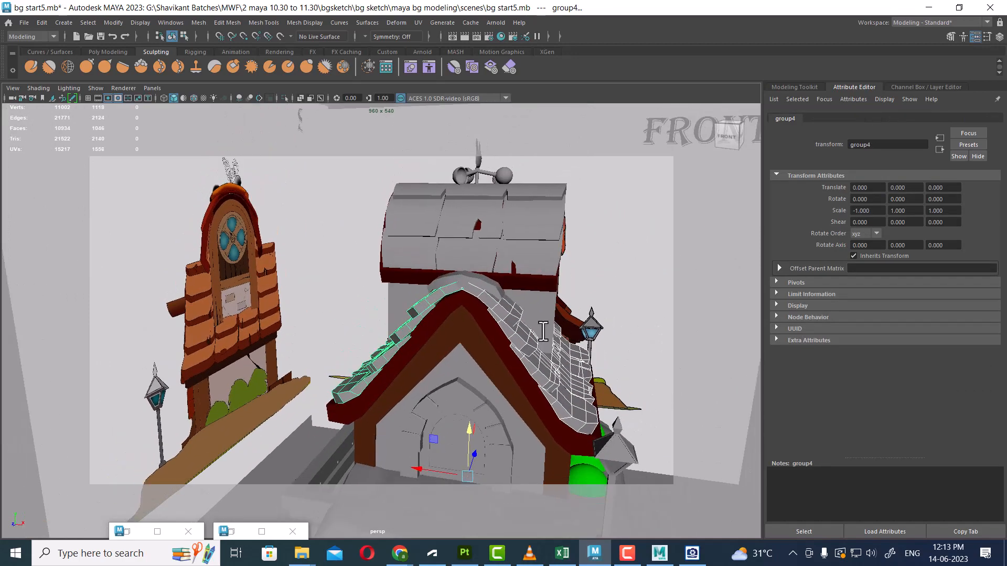
alt+drag(588, 371, 558, 343)
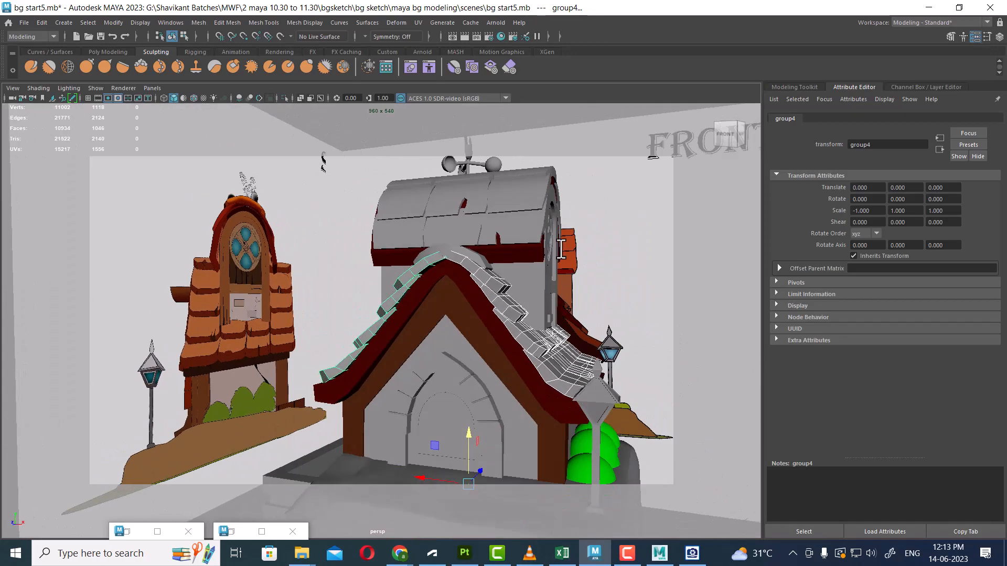
Add the tile groups on both sides of the upper curved roof to the selection
alt+drag(560, 249, 524, 250)
click(504, 216)
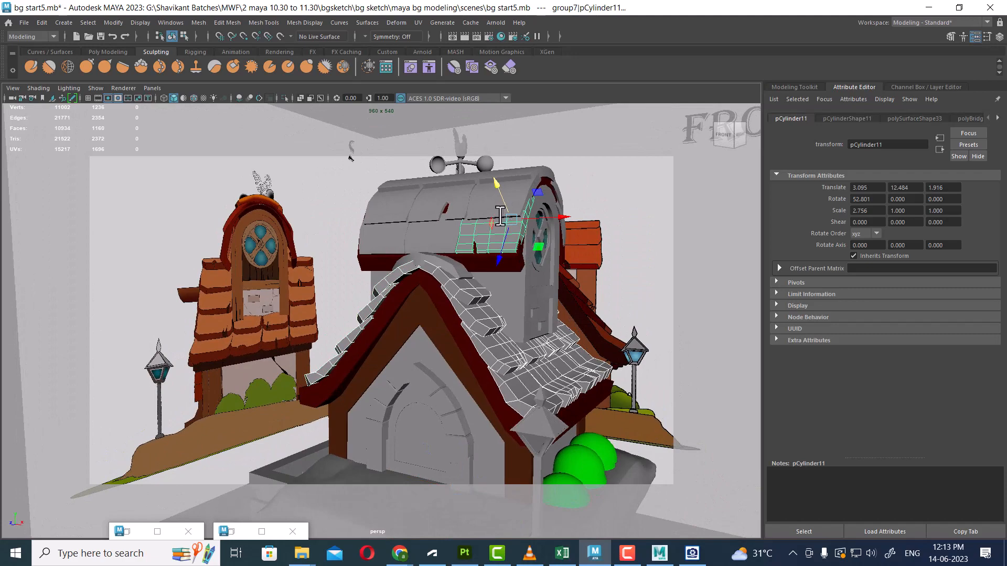
key(Up)
alt+drag(502, 206, 457, 230)
click(474, 201)
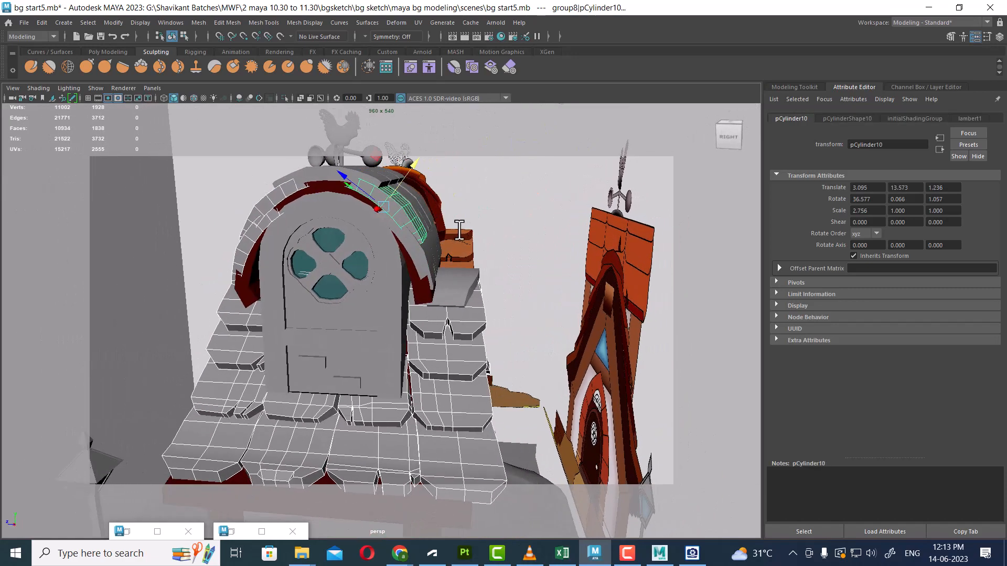
key(Up)
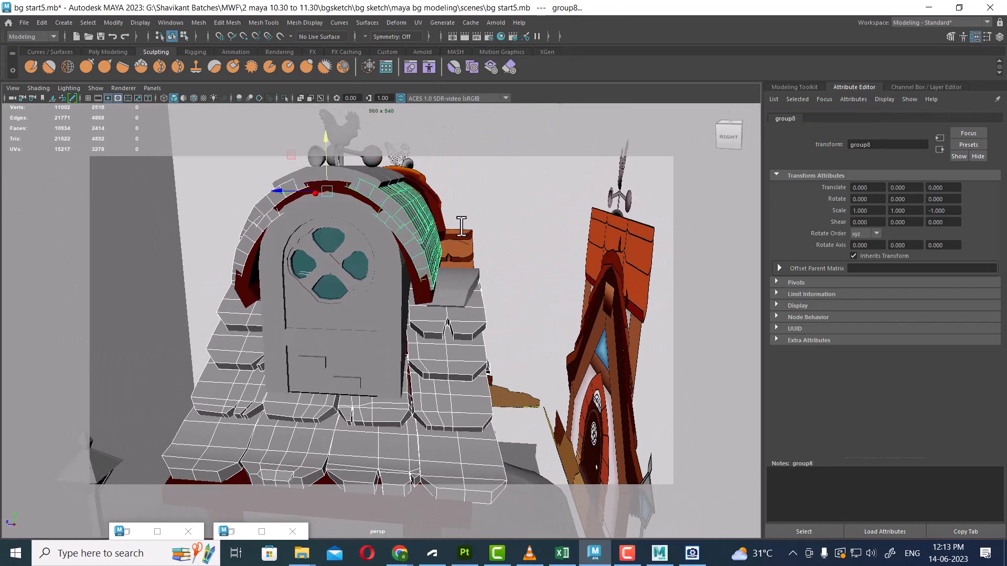
Add the remaining roof ridge pieces and the small tiles on both sides of the tower to the selection
shift+click(367, 182)
alt+drag(373, 256, 449, 263)
shift+click(393, 243)
shift+click(439, 238)
shift+click(395, 222)
alt+drag(395, 222, 366, 273)
shift+click(389, 285)
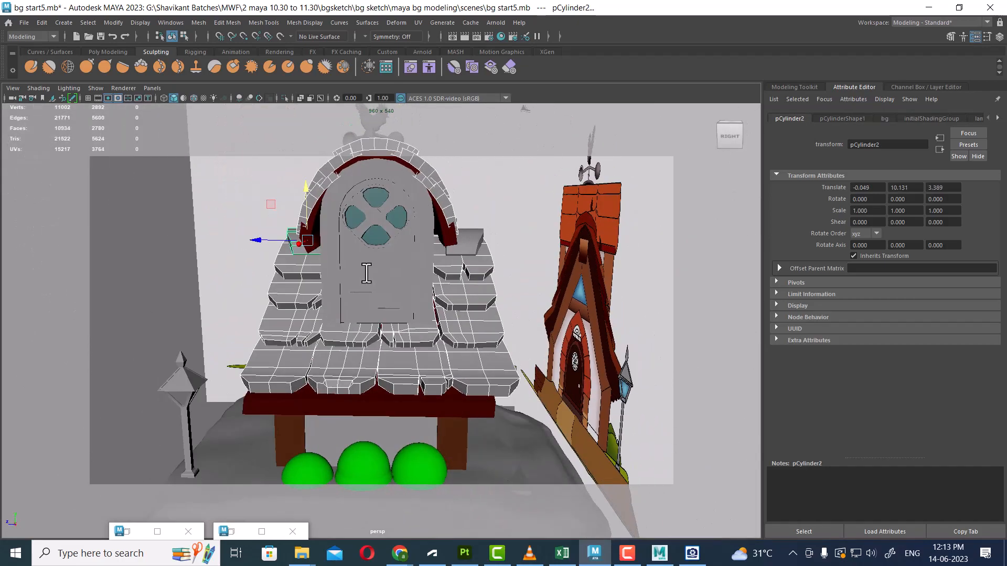
shift+click(476, 251)
alt+drag(414, 294, 457, 288)
alt+drag(379, 274, 409, 265)
Assign a new Lambert material named light_wood to the selected roof tiles
right_drag(402, 237, 408, 505)
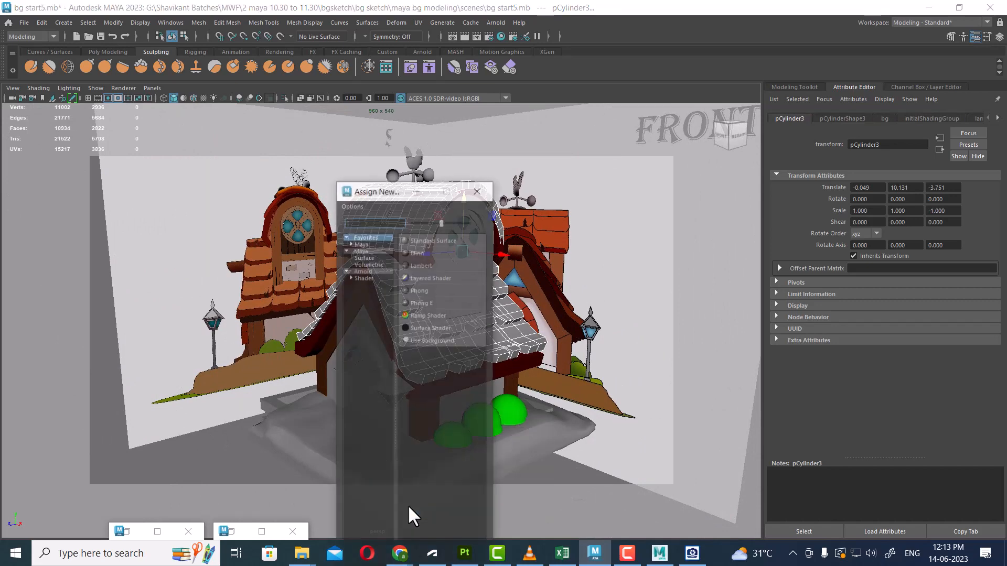
click(418, 265)
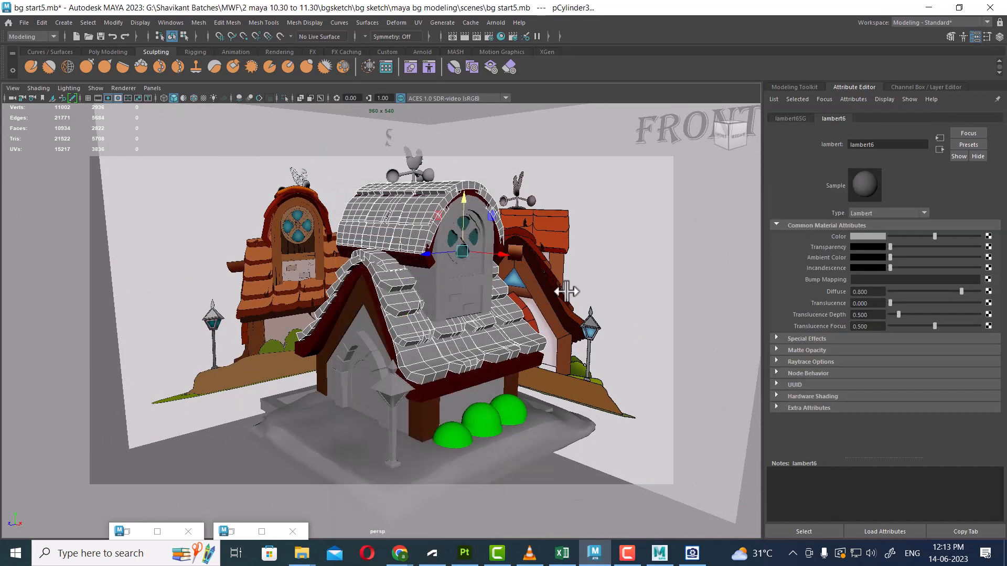
double_click(870, 145)
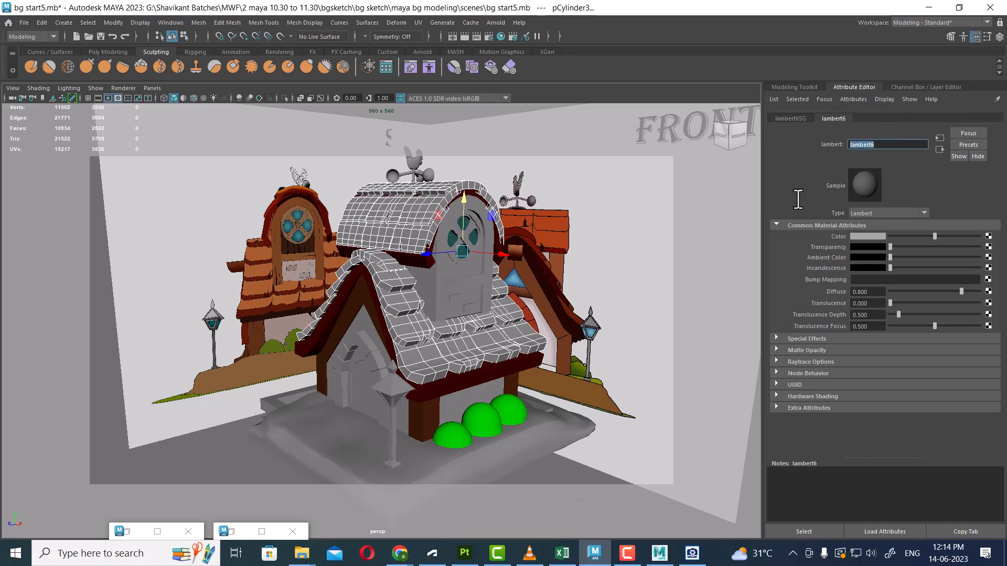
text(light_wood)
key(Return)
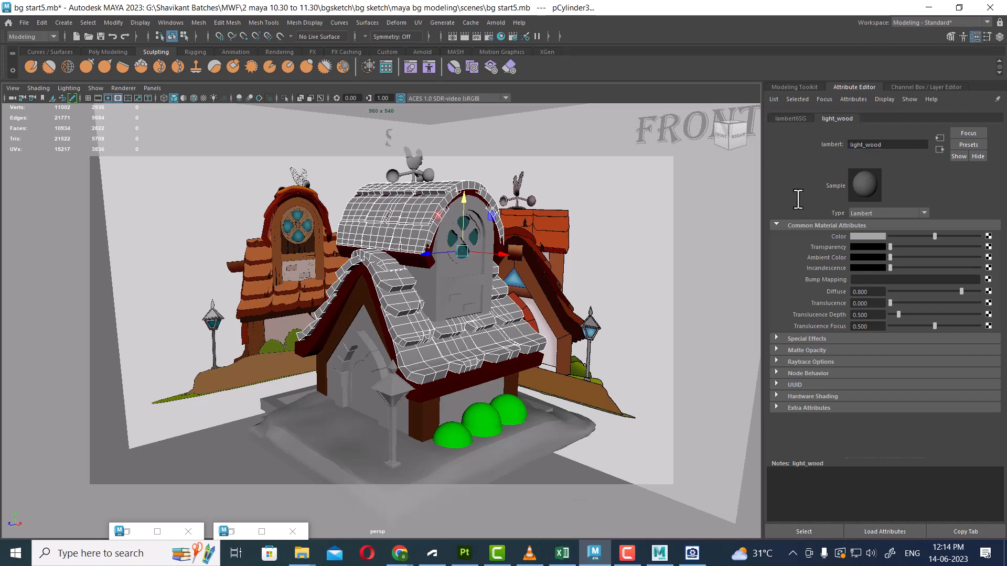
Set the light_wood color by sampling the orange-brown roof tiles in the reference image
click(864, 239)
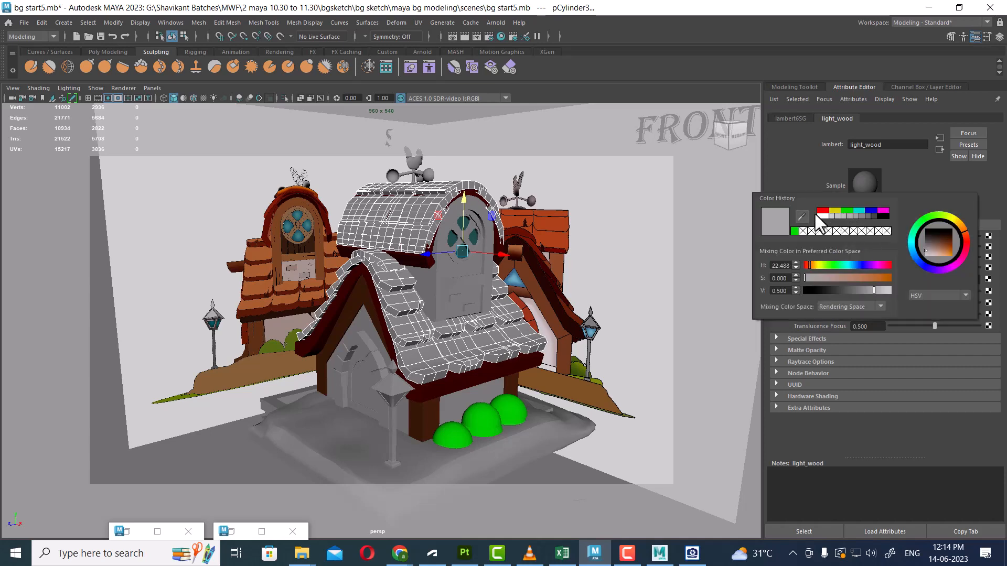
click(799, 216)
click(267, 260)
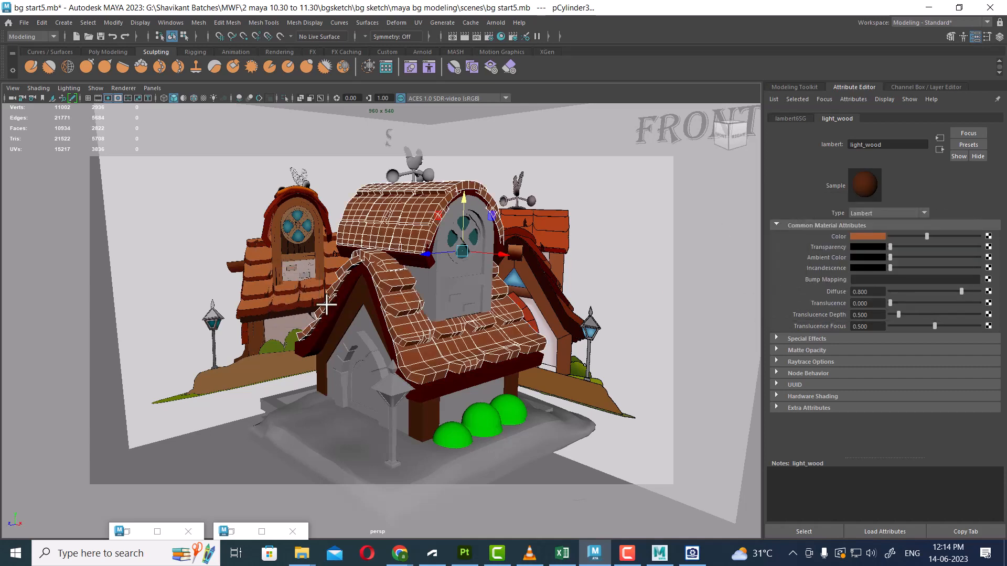
alt+drag(476, 319, 403, 306)
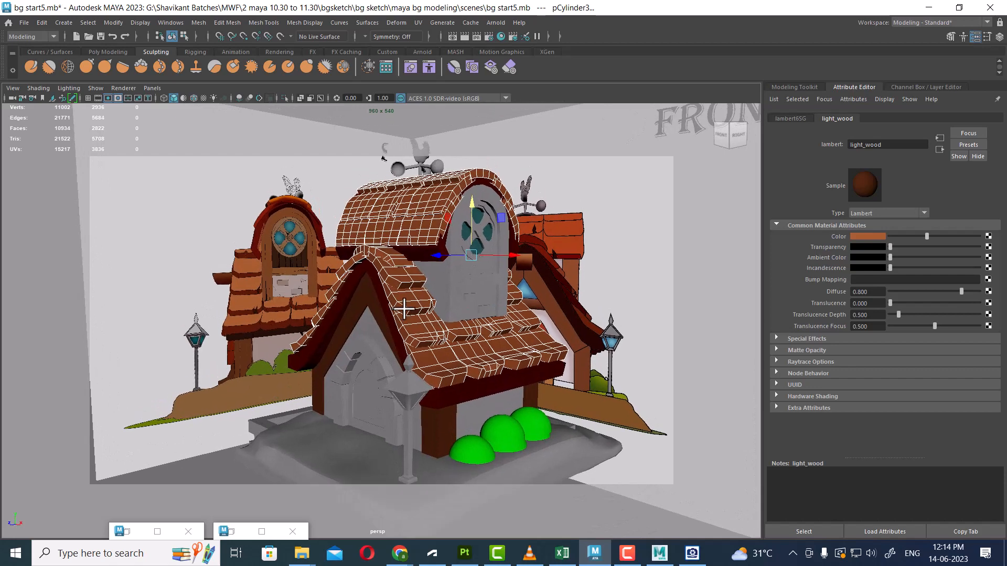
Assign the existing brown wood material of the house pillars to the arched frame around the tower window
alt+drag(507, 352, 454, 310)
scroll(454, 310, up, 1)
click(501, 275)
alt+drag(501, 276, 511, 294)
right_drag(468, 240, 557, 463)
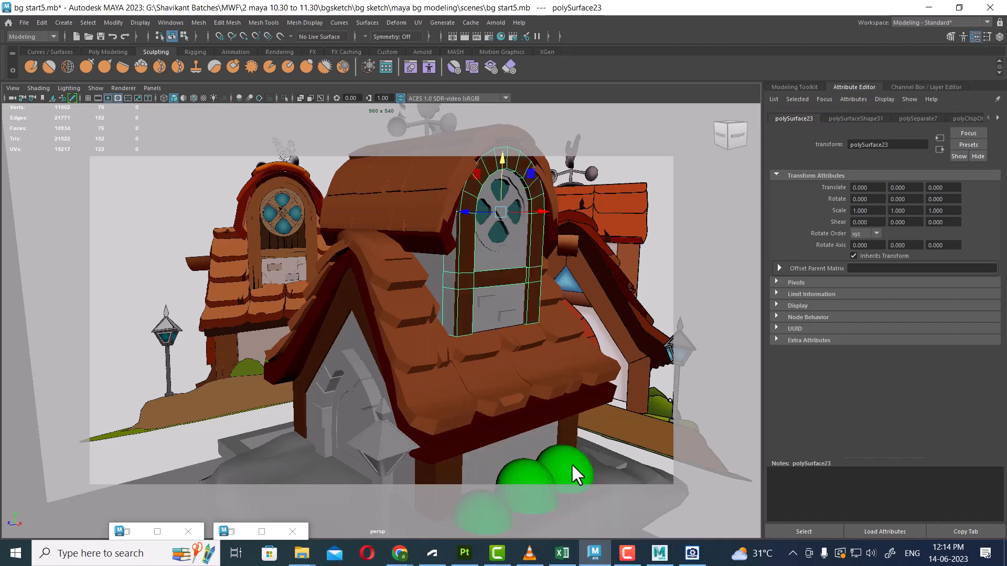
click(507, 259)
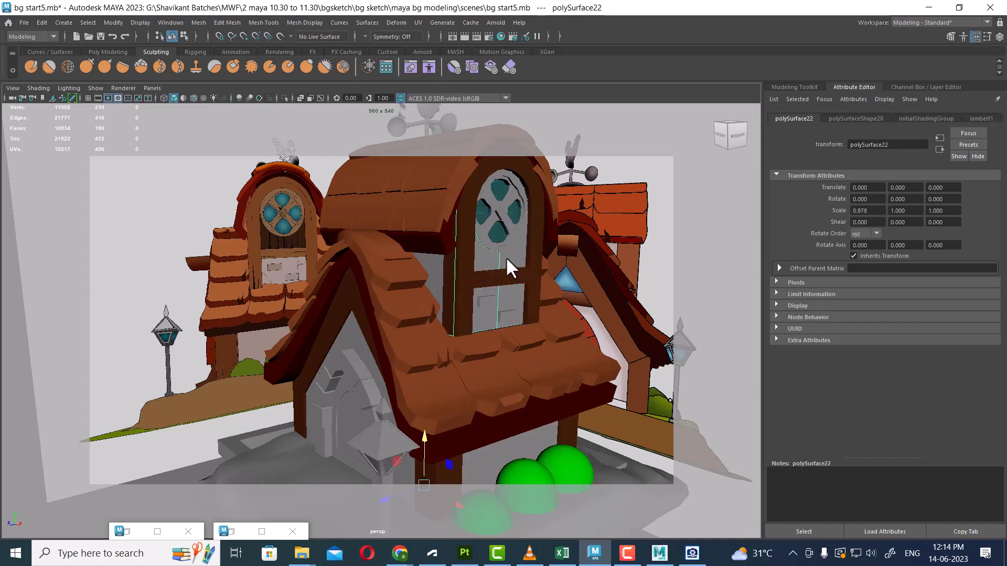
mouse_move(511, 275)
alt+mouse_down()
mouse_move(494, 272)
mouse_move(507, 275)
alt+mouse_up()
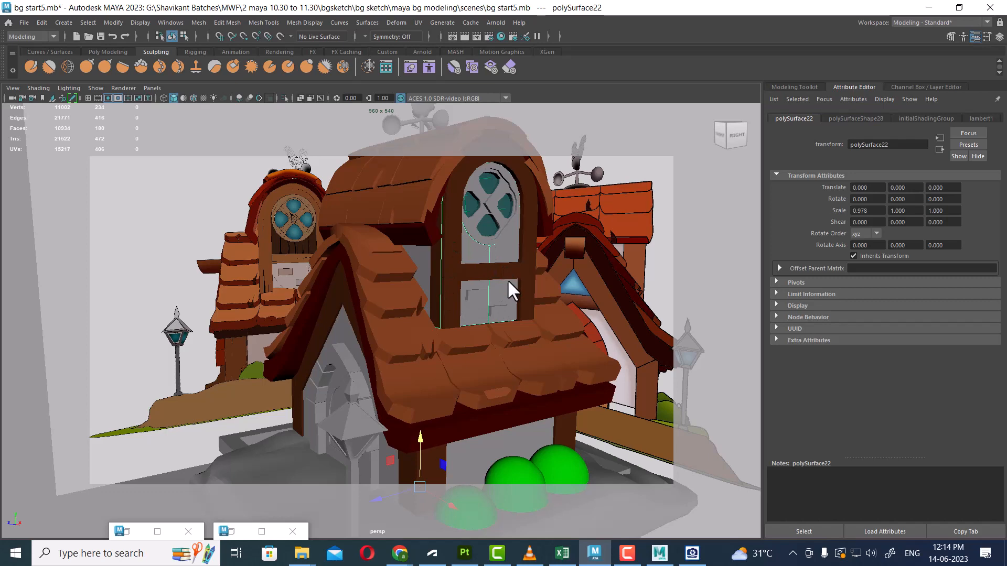
alt+drag(487, 292, 510, 320)
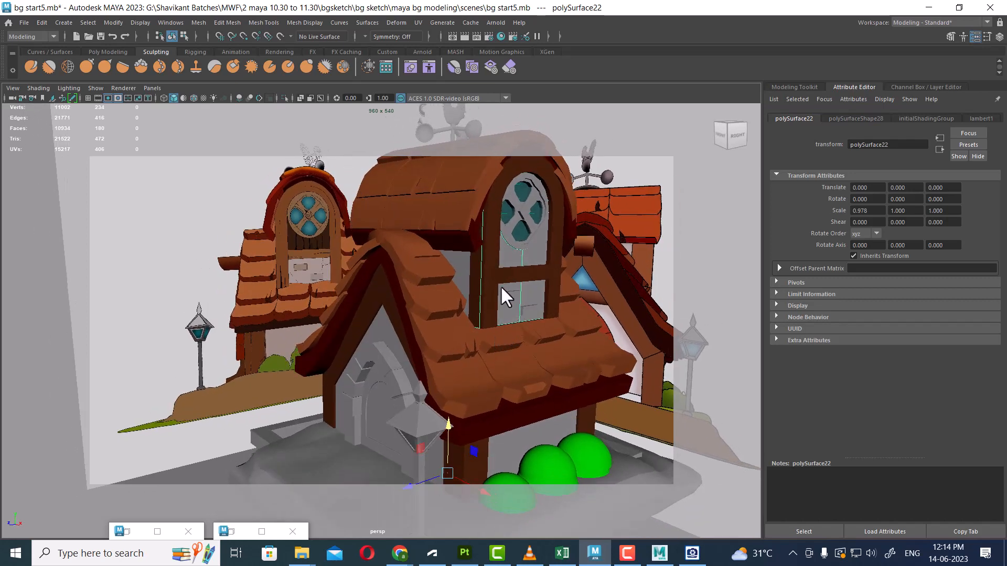
click(470, 275)
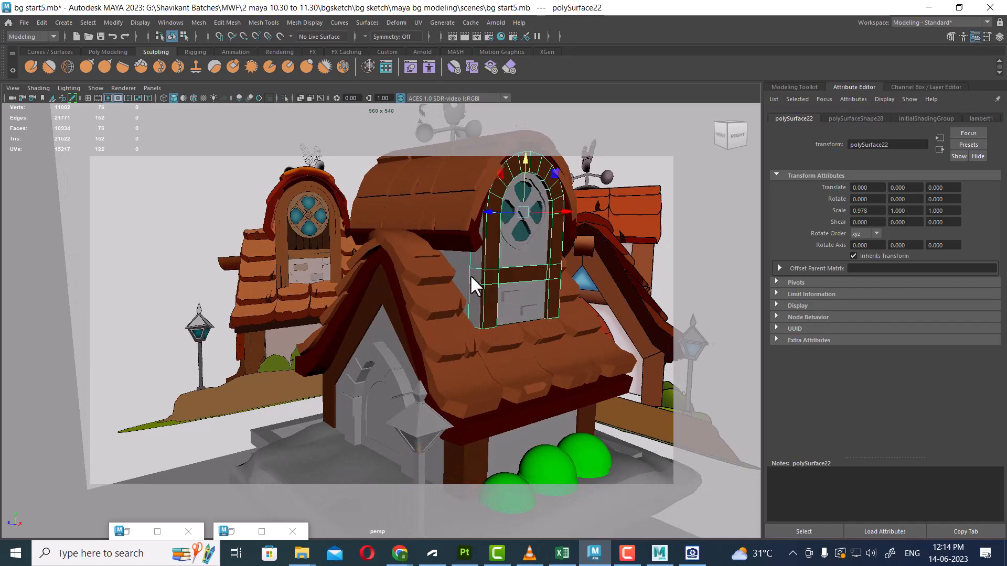
click(527, 299)
click(543, 297)
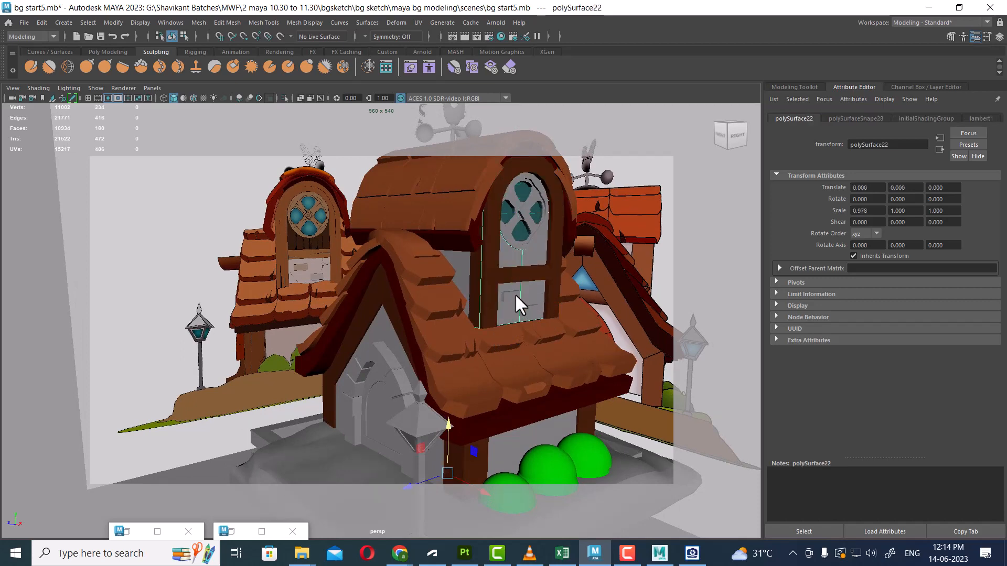
scroll(513, 296, up, 3)
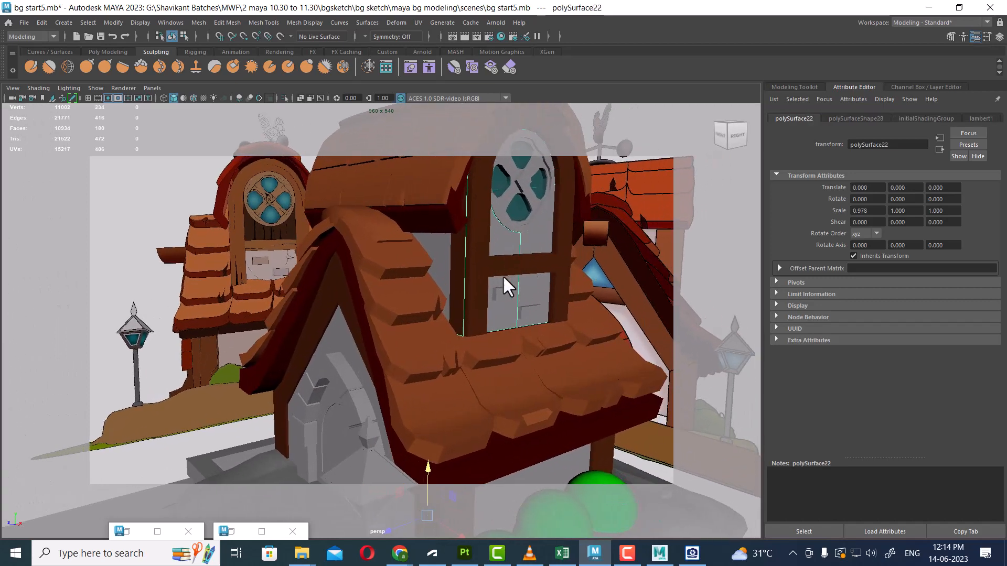
Assign a new Lambert material named brick to the upper brick on the tower's front wall, sampling its color from the reference brick
click(505, 291)
right_drag(507, 289, 582, 450)
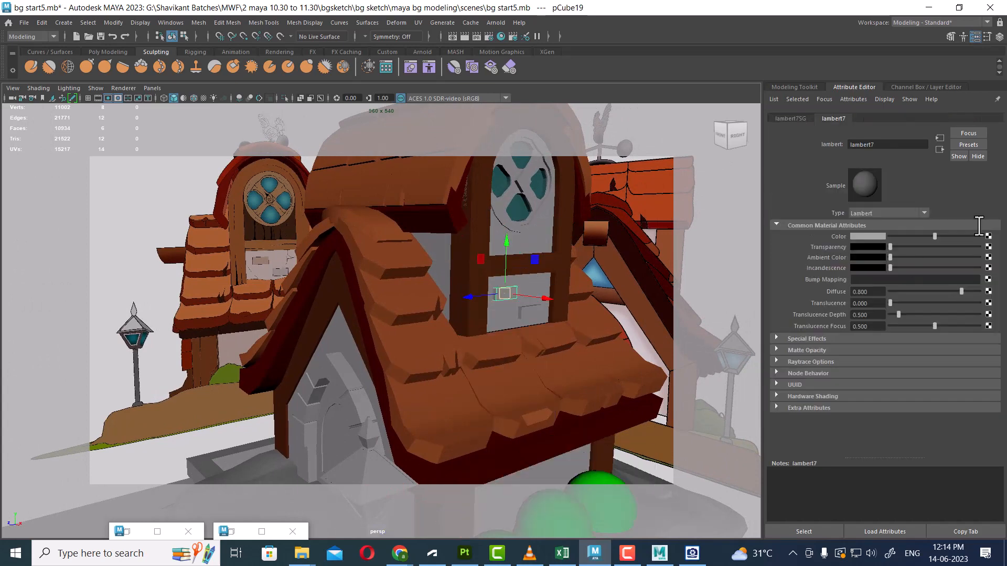
double_click(892, 144)
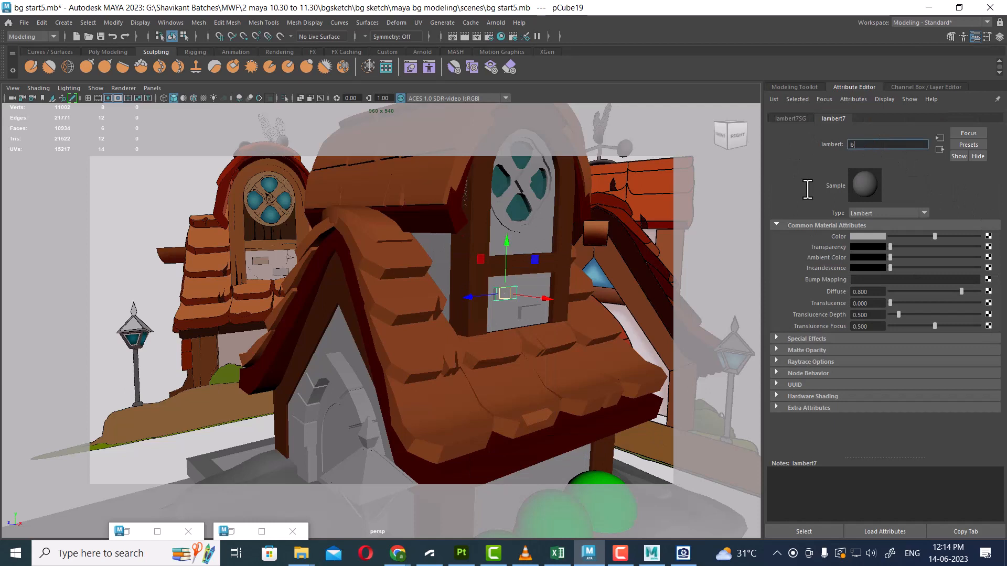
text(bricks)
key(Return)
click(881, 146)
key(BackSpace)
key(Return)
click(869, 237)
drag(726, 228, 259, 263)
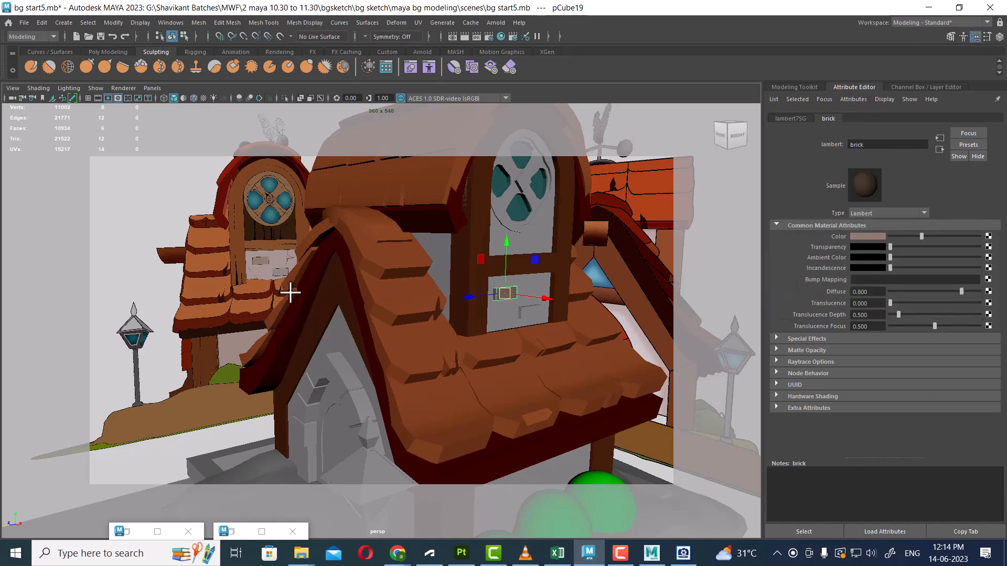
Assign a new Lambert material named brick2 to the lower brick on the tower wall, sampling its color from the reference image
click(523, 315)
right_drag(530, 240, 611, 453)
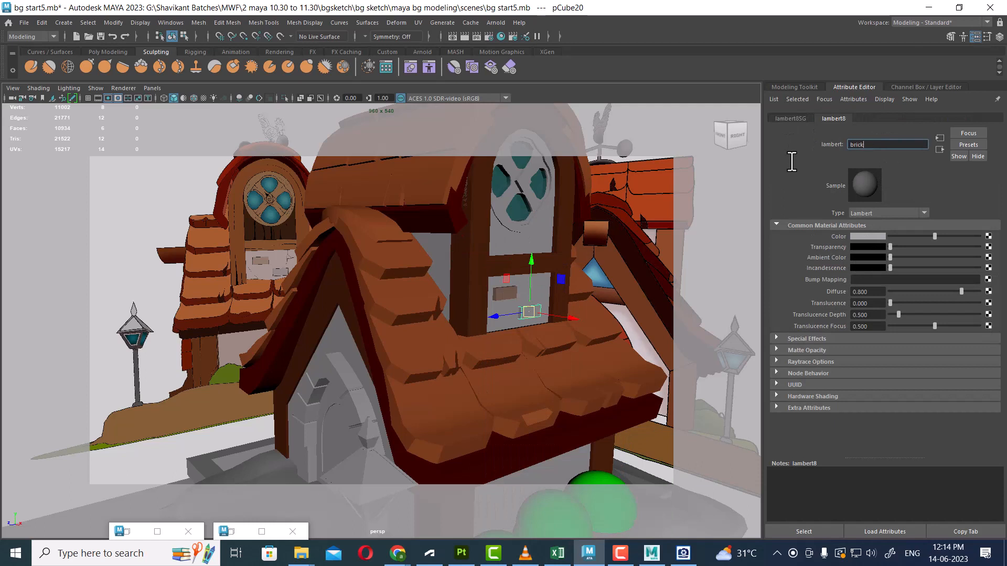
click(868, 237)
click(807, 213)
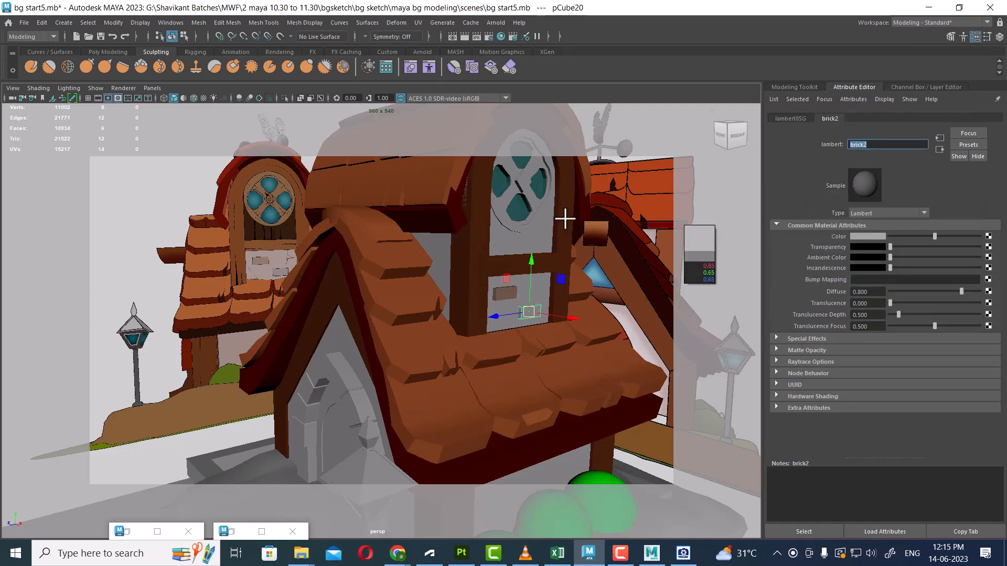
click(280, 273)
alt+drag(496, 359, 512, 342)
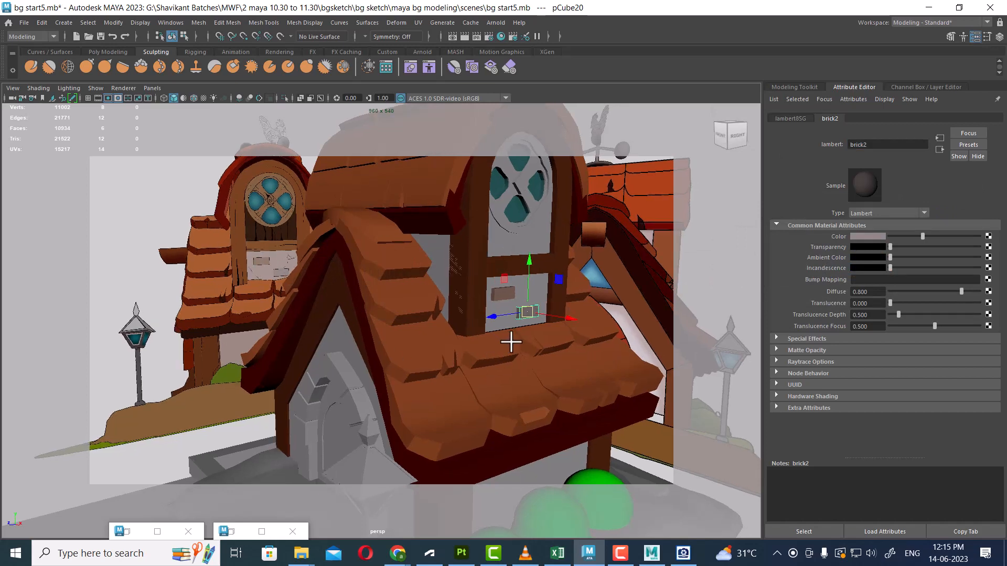
Isolate the tower's wall mesh by hiding all unselected objects
click(540, 296)
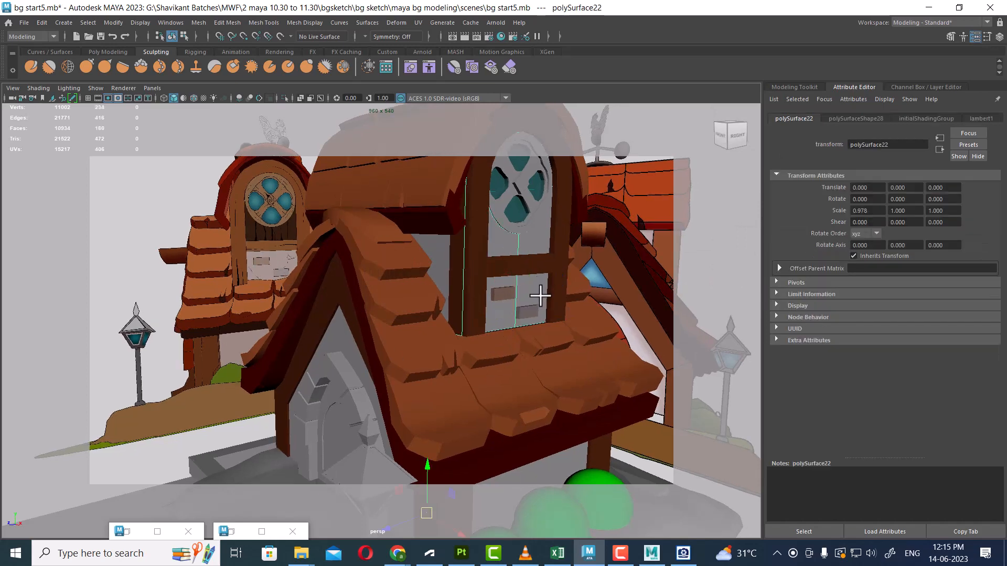
key(alt+h)
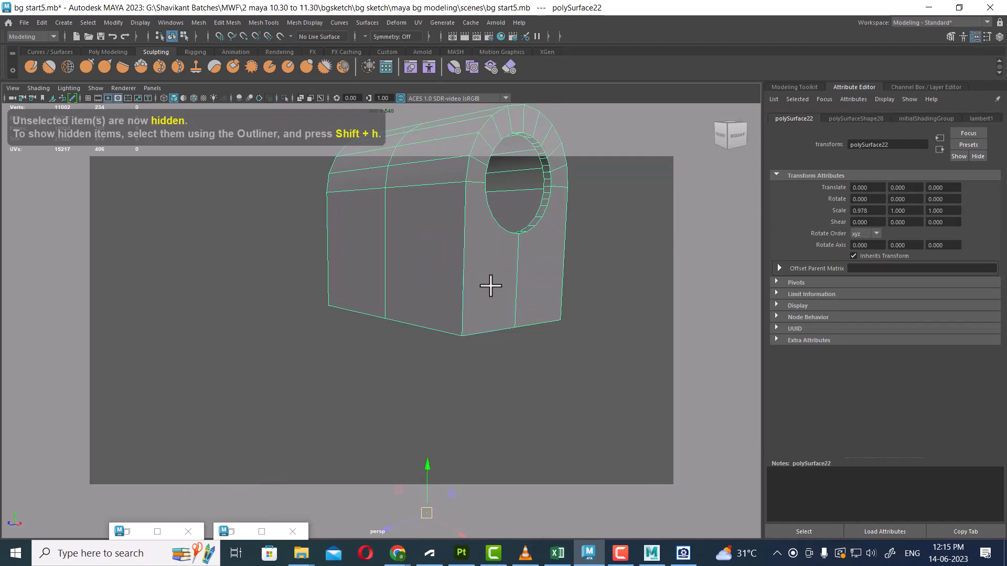
shift+right_drag(521, 251, 521, 271)
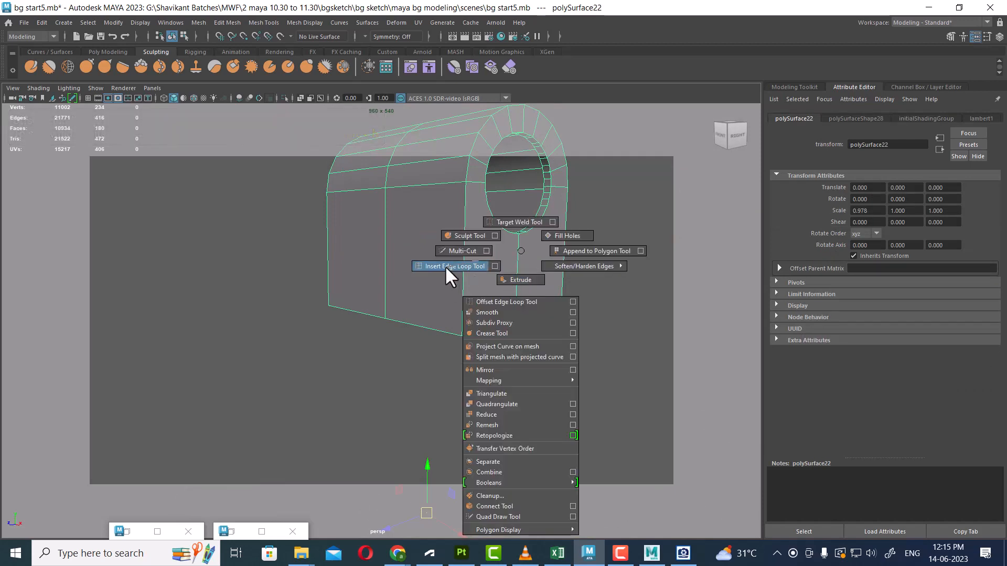
shift+right_drag(445, 265, 446, 267)
click(463, 273)
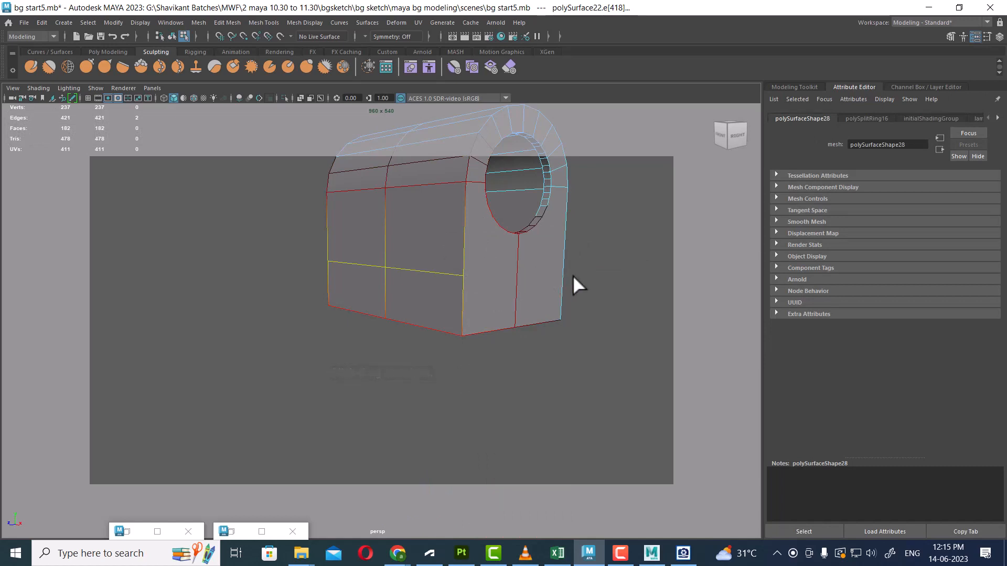
alt+drag(572, 275, 463, 278)
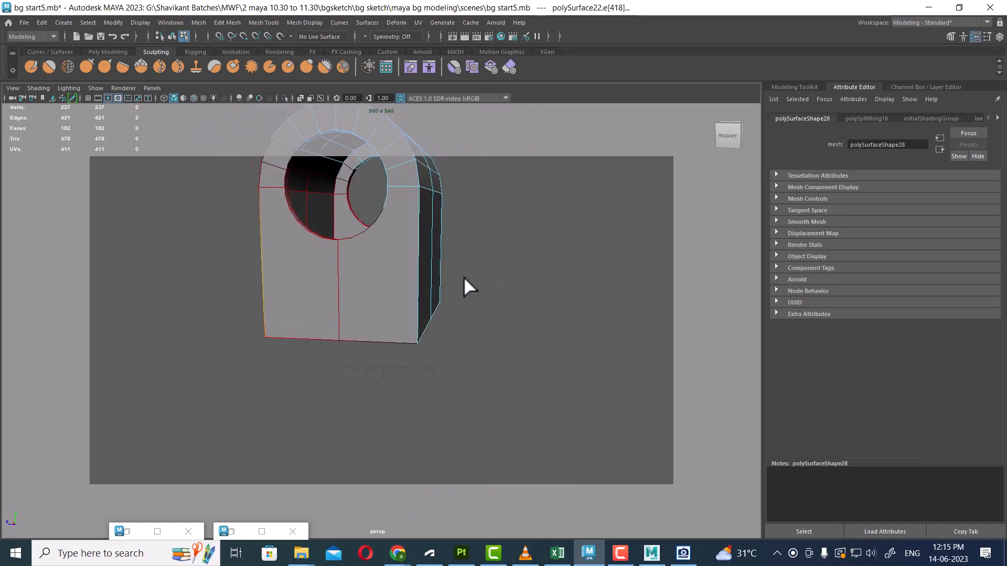
click(418, 274)
alt+drag(549, 291, 546, 311)
key(w)
key(ctrl+z)
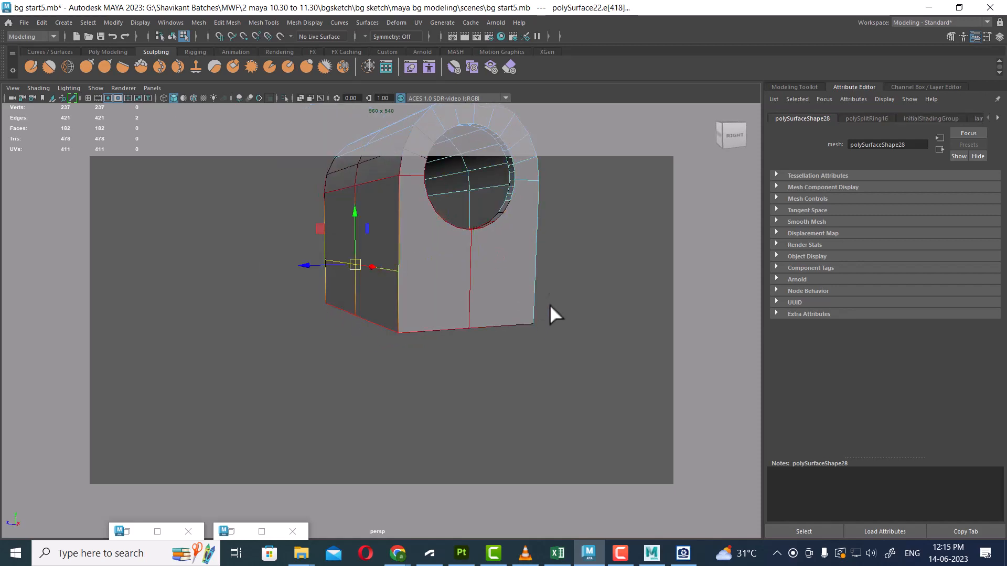
key(ctrl+z)
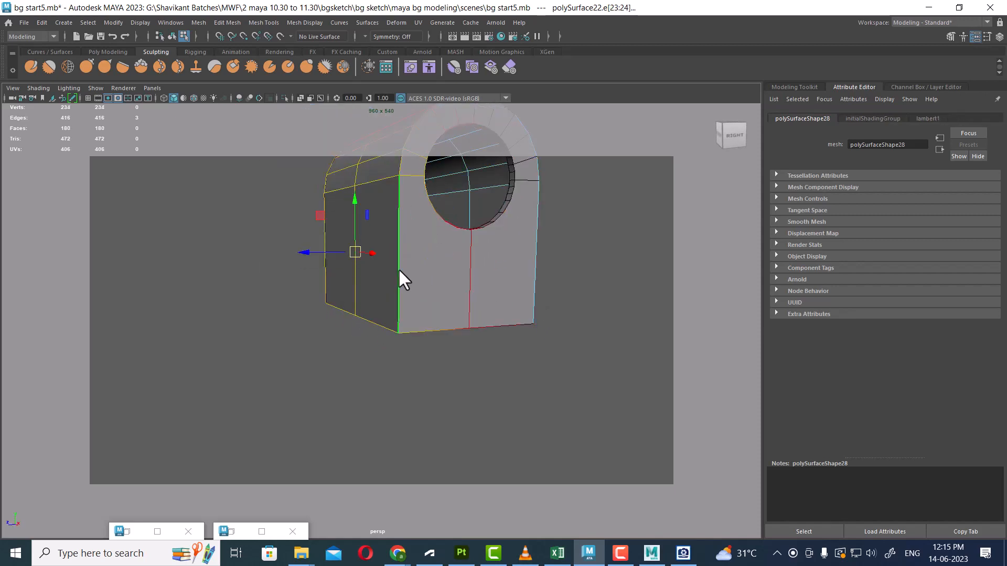
Split the vertical edges of both tower side walls at mid-height with a horizontal edge ring split
click(534, 224)
mouse_move(531, 223)
ctrl+right_down()
mouse_move(490, 234)
mouse_move(533, 235)
ctrl+right_up()
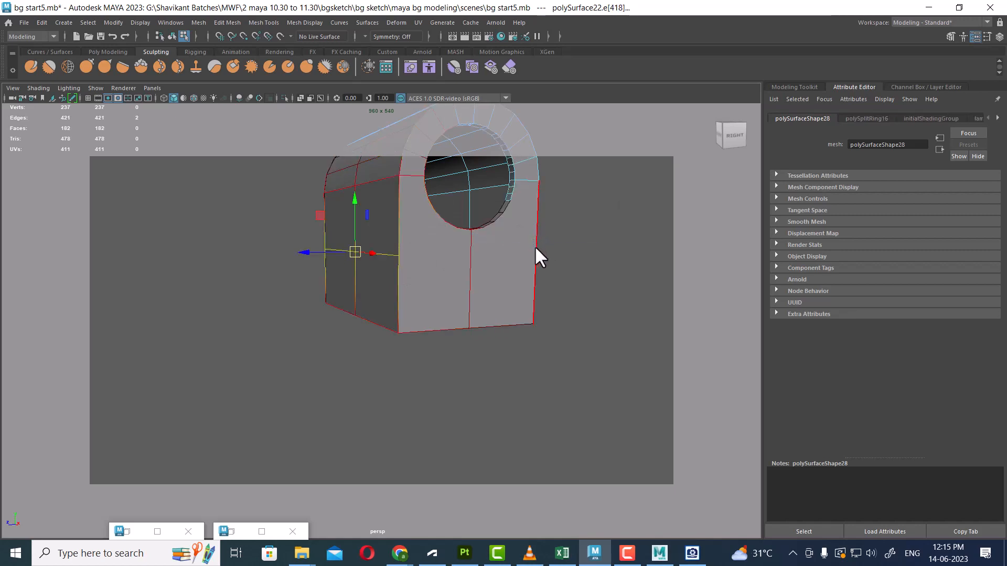
key(ctrl+z)
ctrl+right_drag(367, 256, 327, 257)
click(536, 258)
ctrl+right_drag(590, 224, 538, 281)
alt+drag(549, 288, 584, 337)
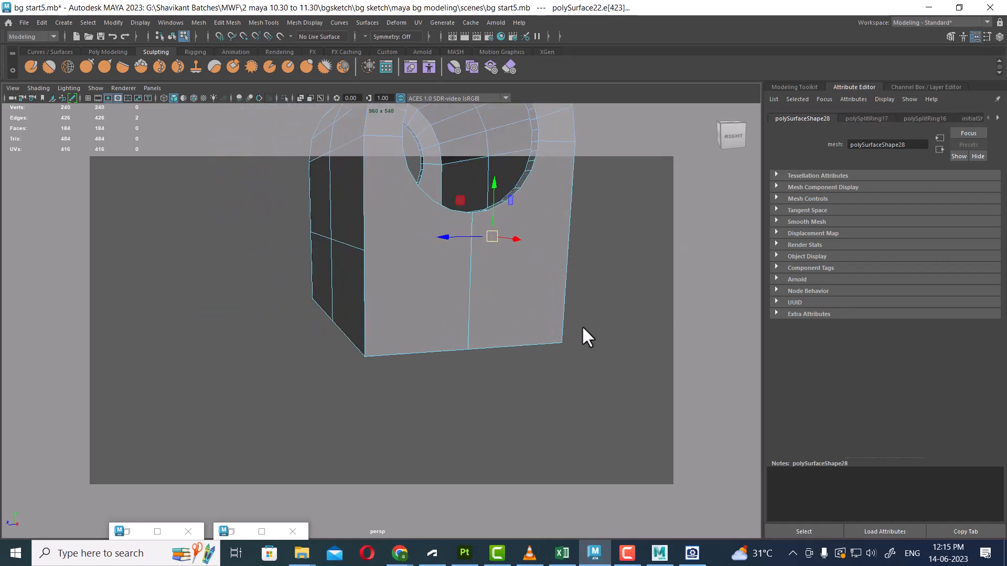
Cut a horizontal edge across the wall below the round opening with Multi-Cut, joining the ends of the two side-wall edges
shift+right_drag(551, 211, 492, 213)
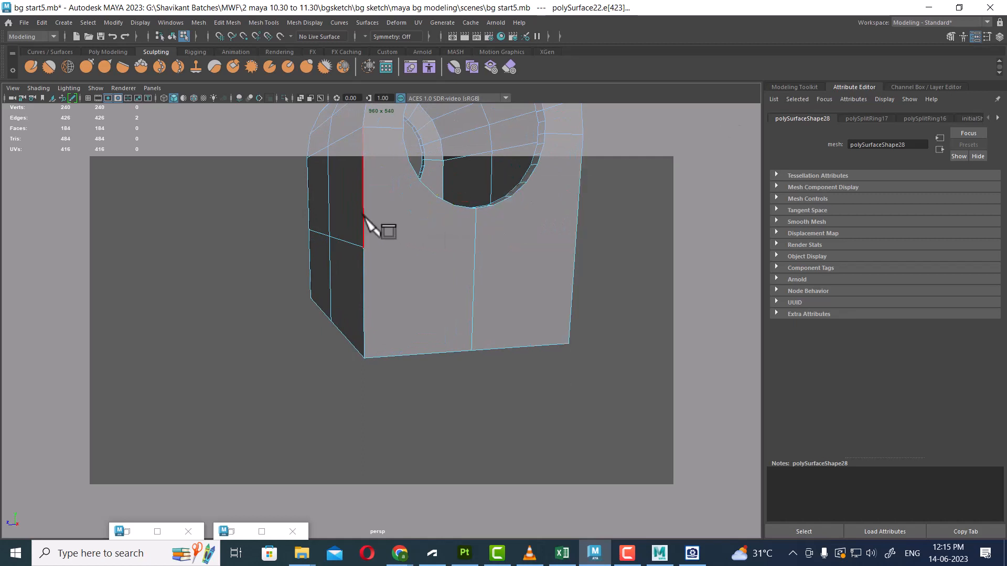
click(364, 247)
alt+drag(560, 254, 512, 251)
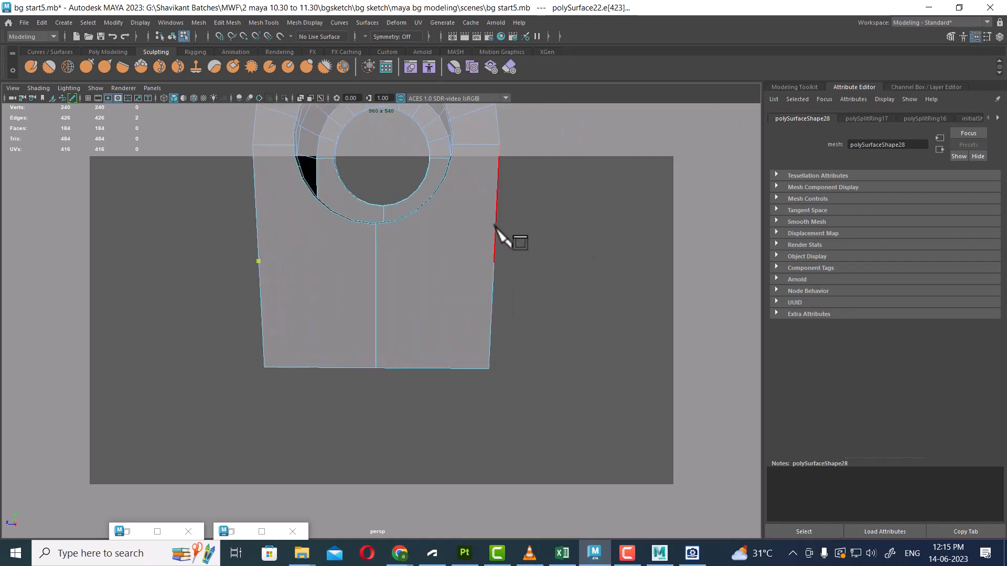
click(494, 261)
key(Return)
Cut a matching horizontal edge across the opposite end wall of the tower and show the hidden objects again
alt+drag(561, 348, 367, 353)
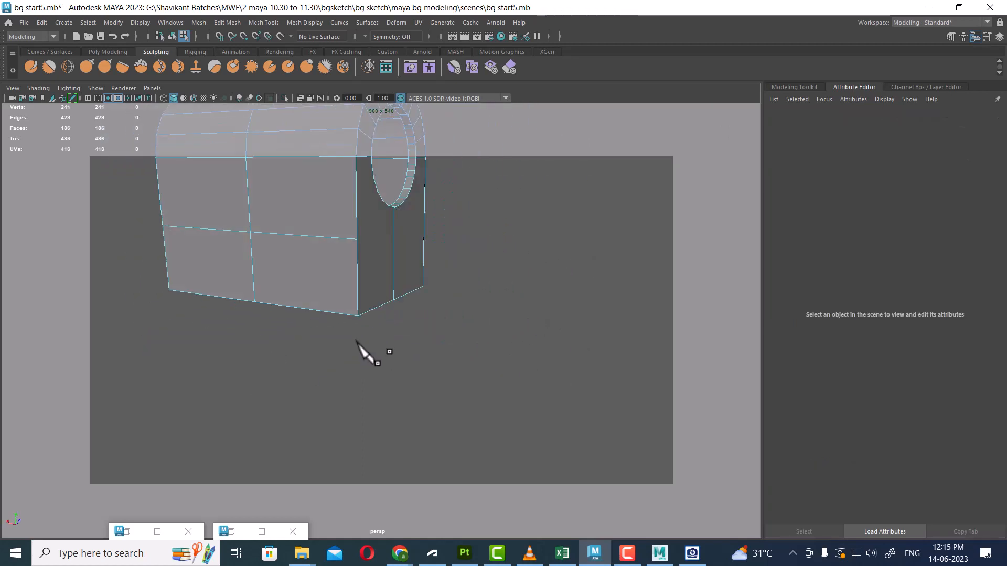
click(356, 239)
alt+drag(382, 308, 404, 254)
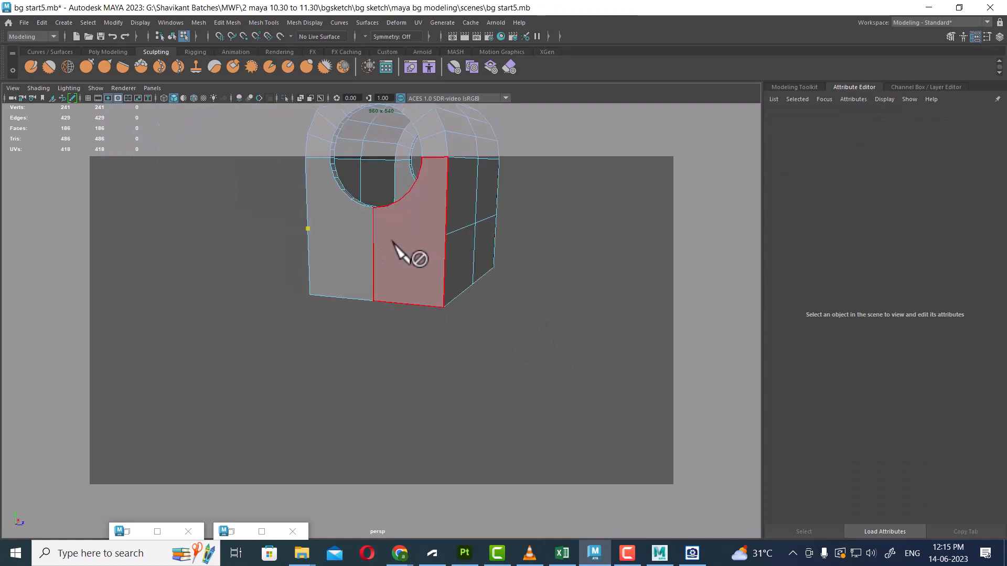
click(447, 234)
key(Return)
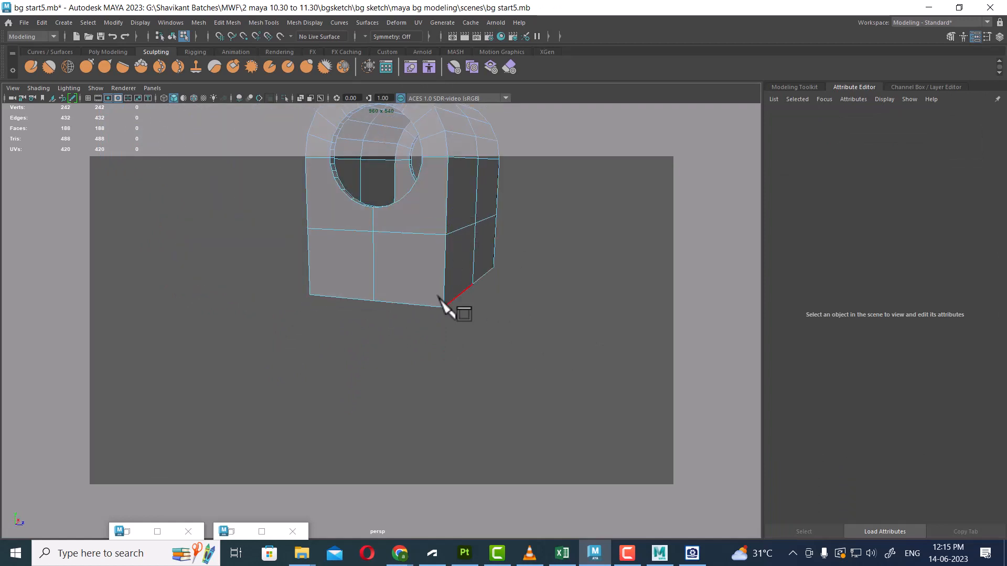
alt+drag(438, 296, 550, 307)
click(526, 286)
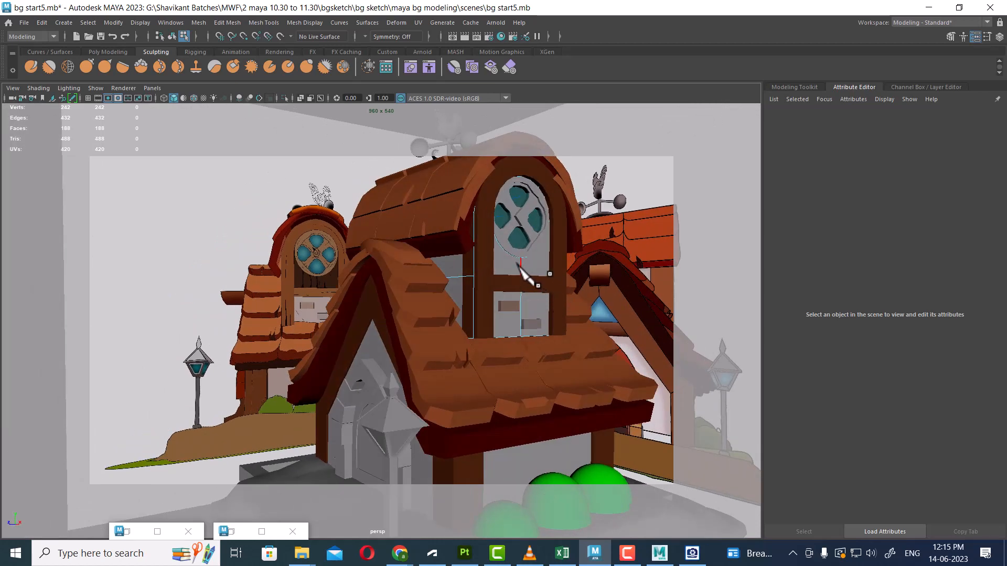
Assign the existing brown wood material to the whole tower wall mesh
key(w)
right_drag(515, 262, 616, 200)
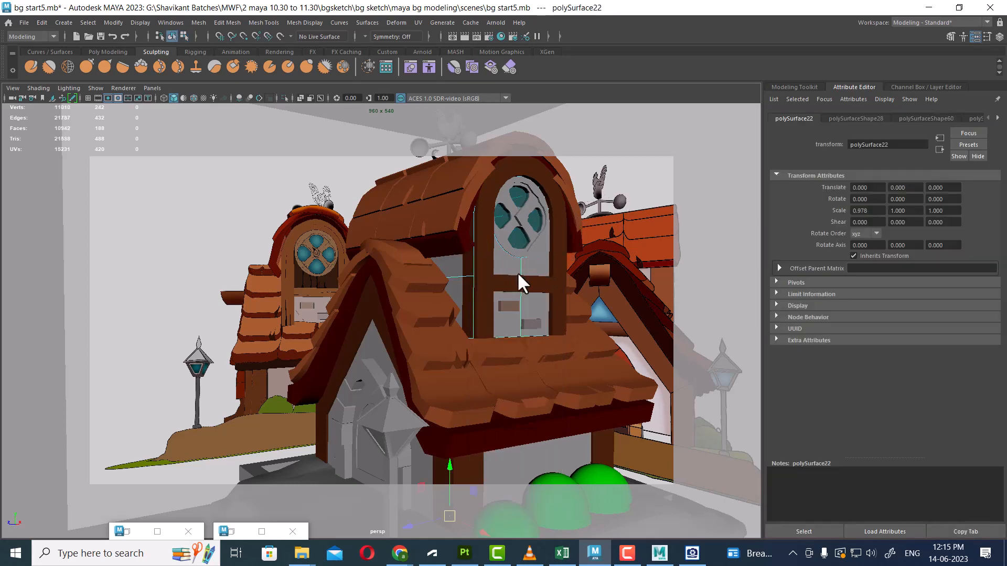
mouse_move(568, 298)
alt+mouse_down()
mouse_move(530, 317)
mouse_move(580, 307)
alt+mouse_up()
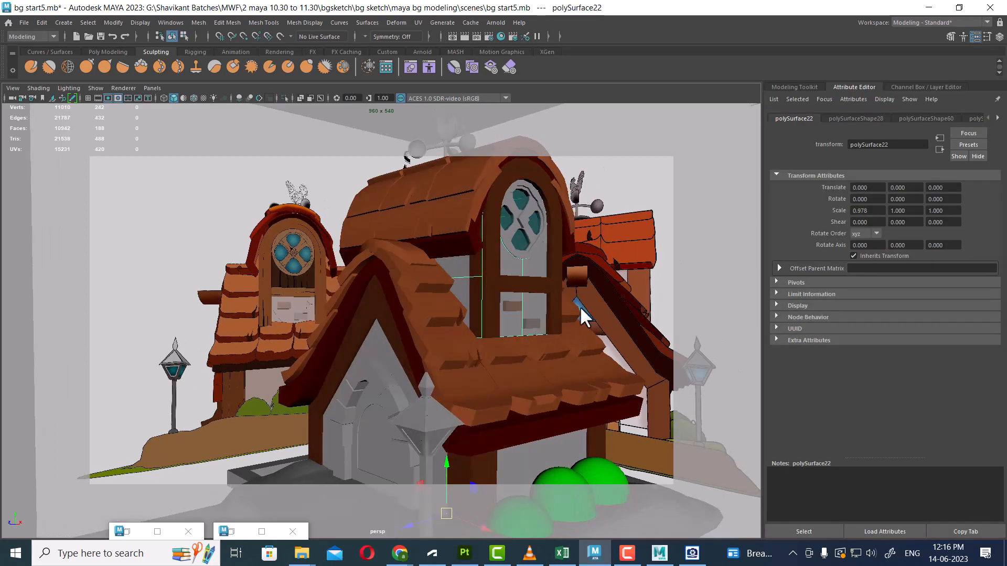
right_drag(702, 190, 701, 233)
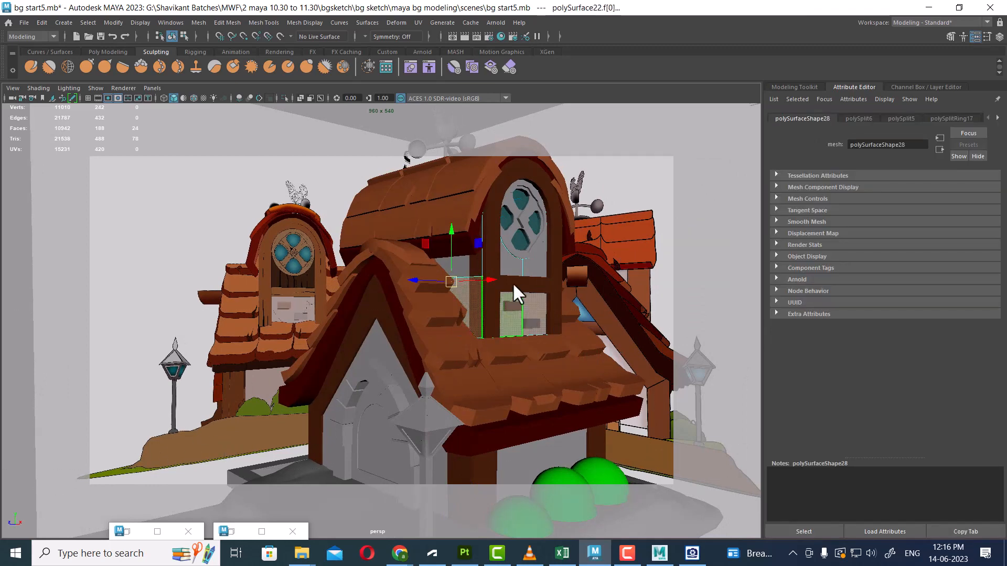
right_drag(514, 278, 594, 465)
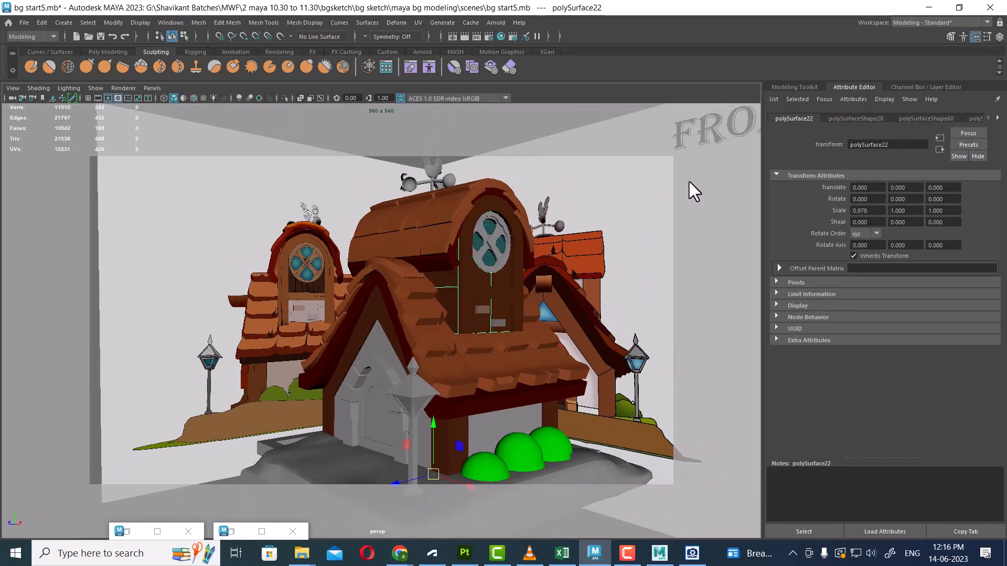
Select the tower wall's lower faces and assign them a new Lambert material named wall
right_drag(689, 181, 670, 285)
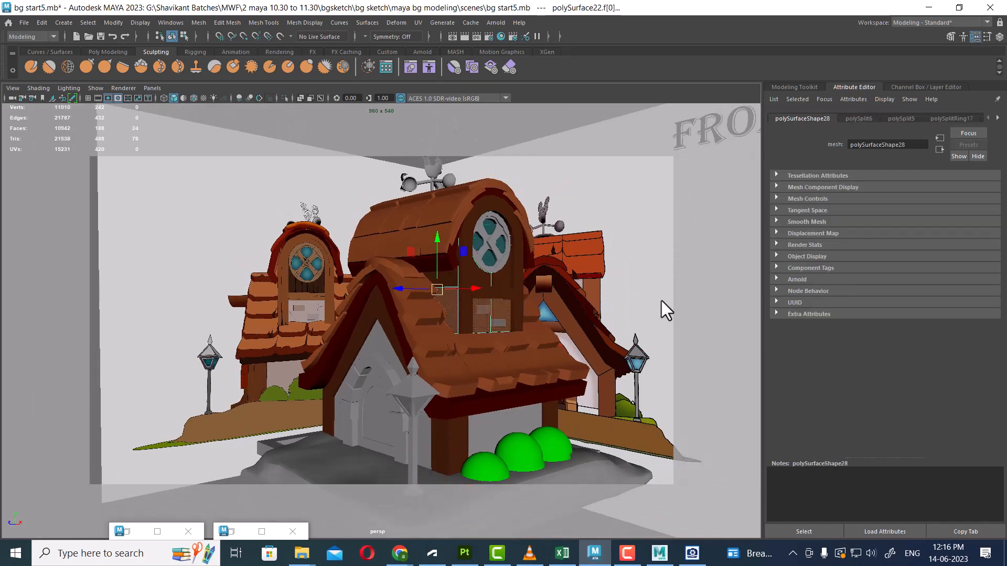
scroll(495, 280, up, 3)
right_drag(496, 286, 518, 508)
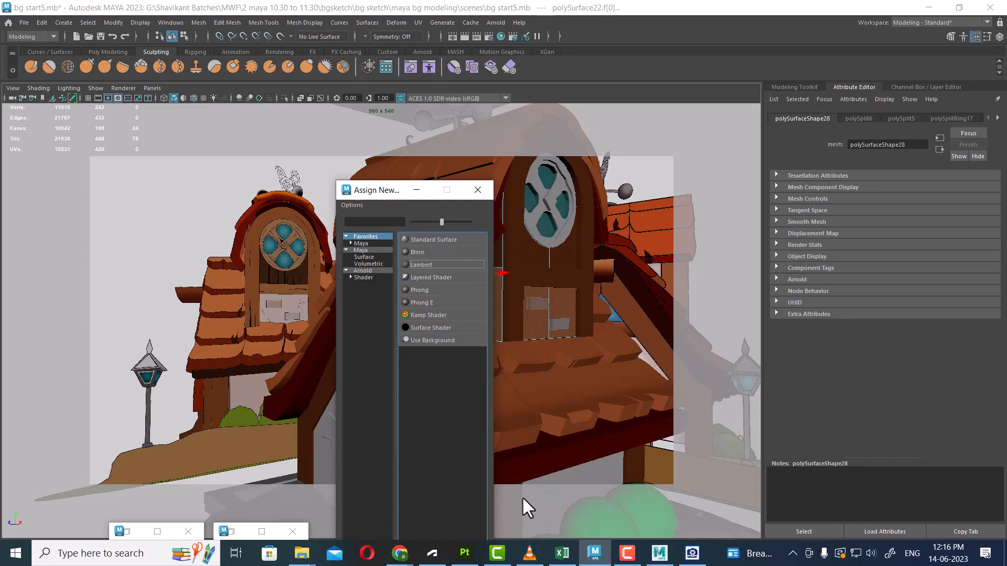
click(424, 263)
double_click(879, 145)
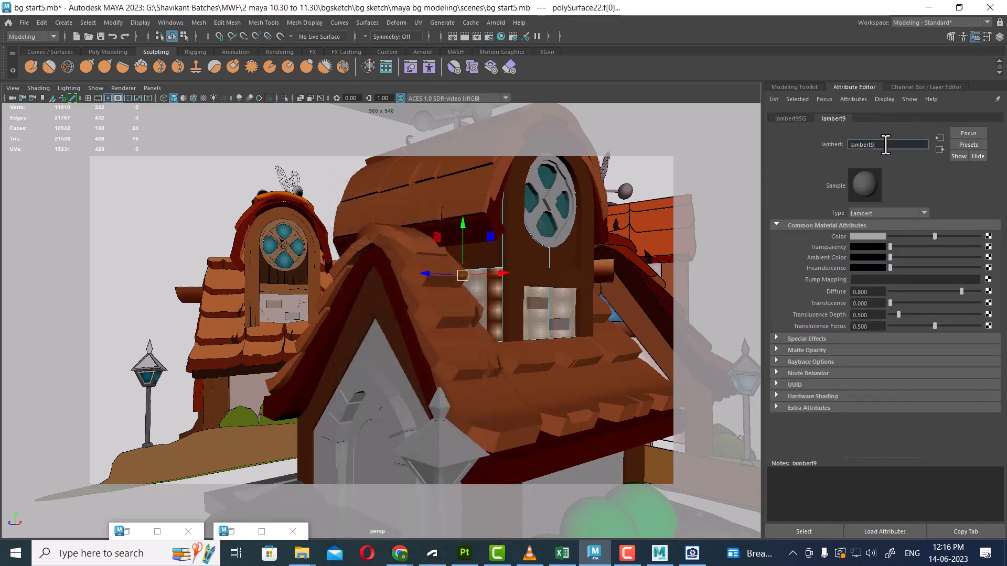
text(wall)
key(Return)
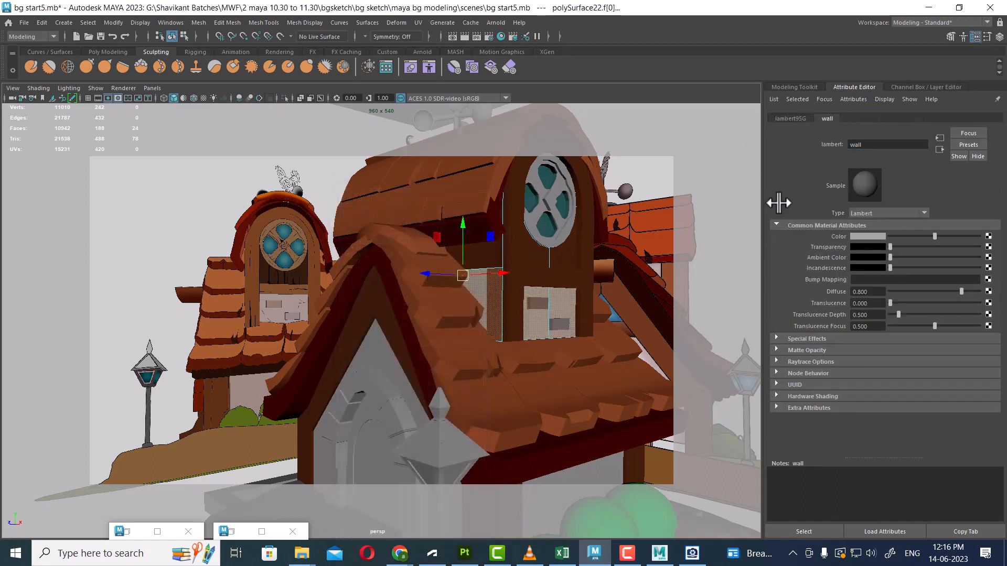
Sample the wall material's color from the light lower tower wall in the side reference image
click(869, 236)
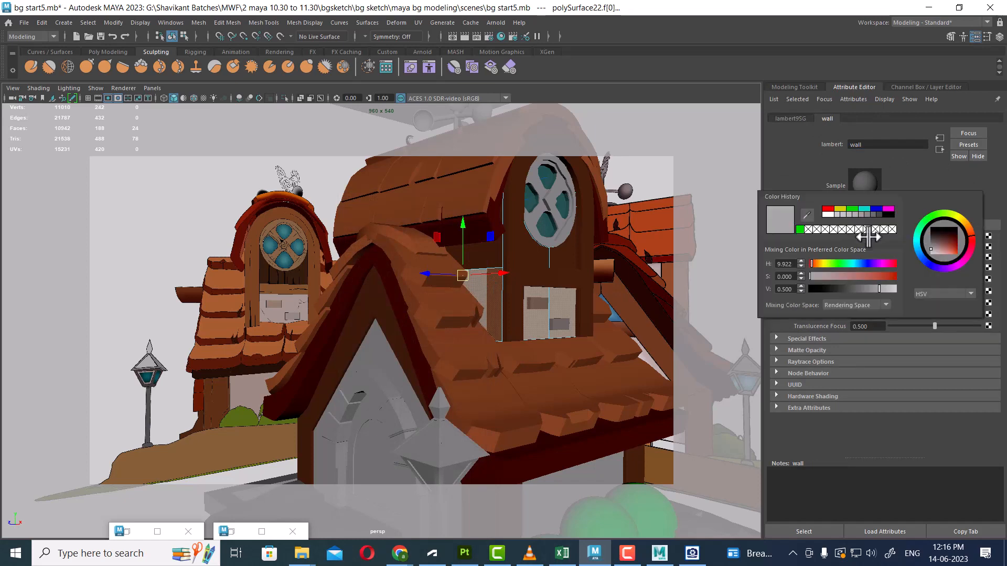
click(808, 214)
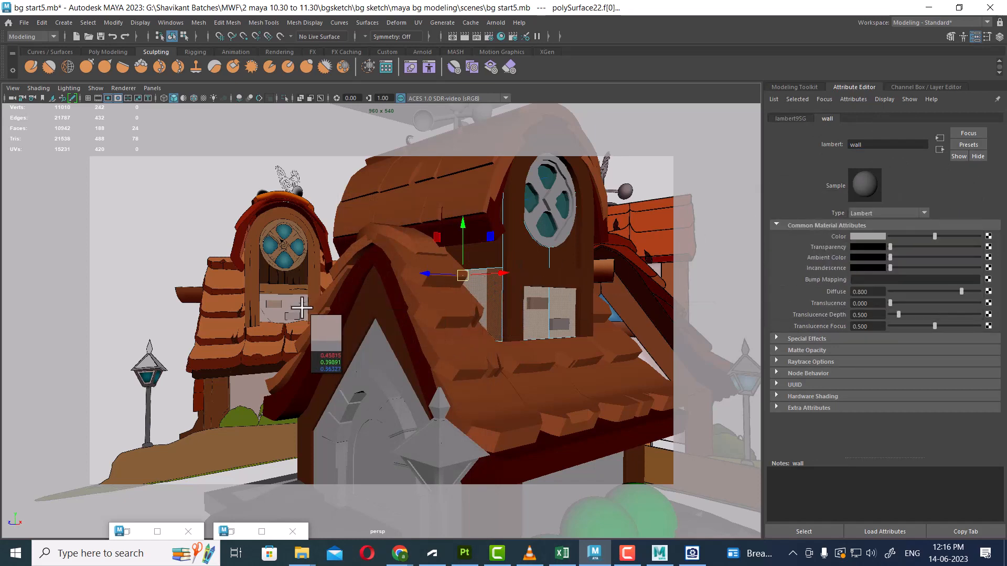
scroll(334, 315, down, 4)
alt+middle_drag(495, 340, 498, 281)
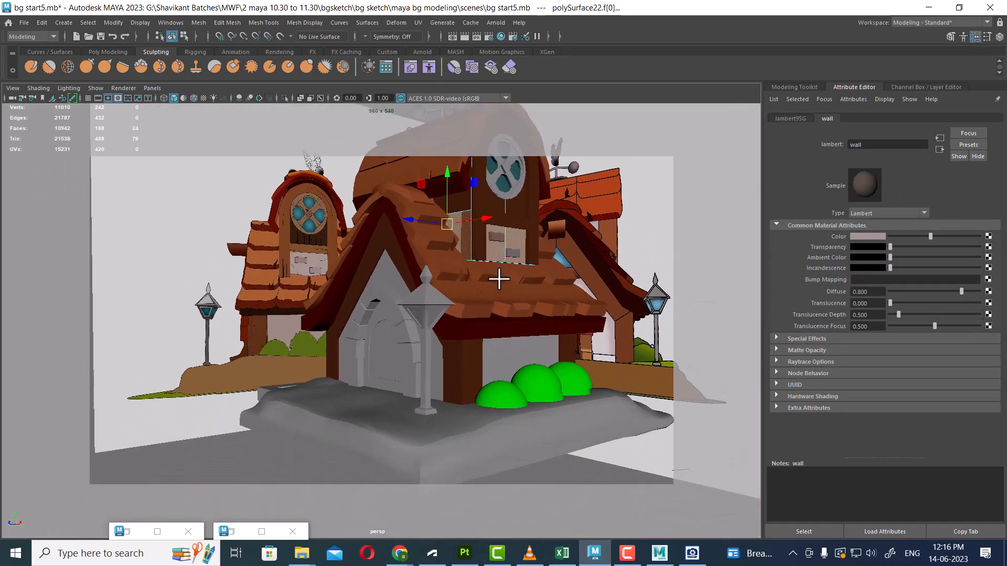
Assign a new Lambert material named lambert10wall2 to the main house wall around the front doorway
alt+drag(499, 281, 496, 356)
scroll(535, 301, down, 5)
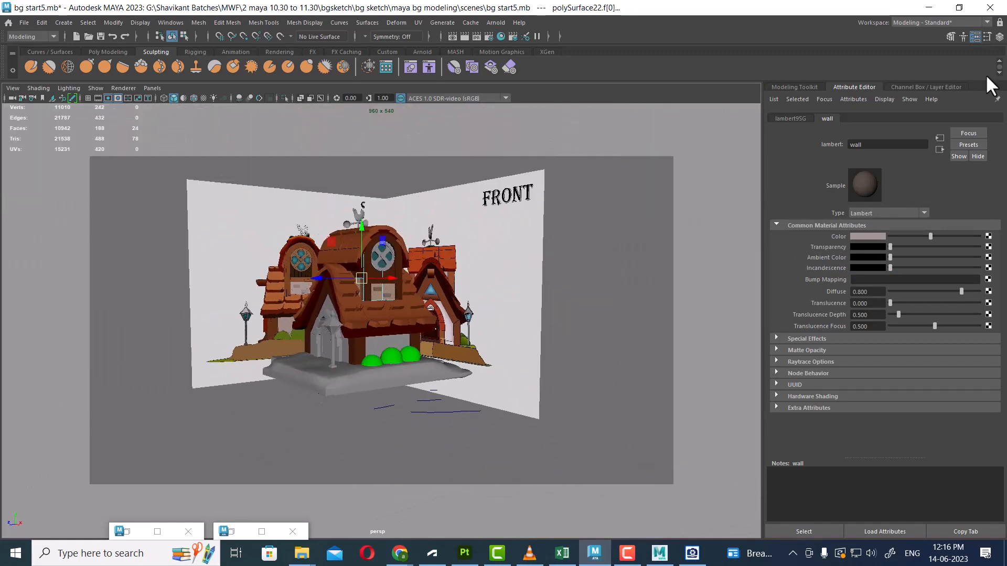
click(998, 38)
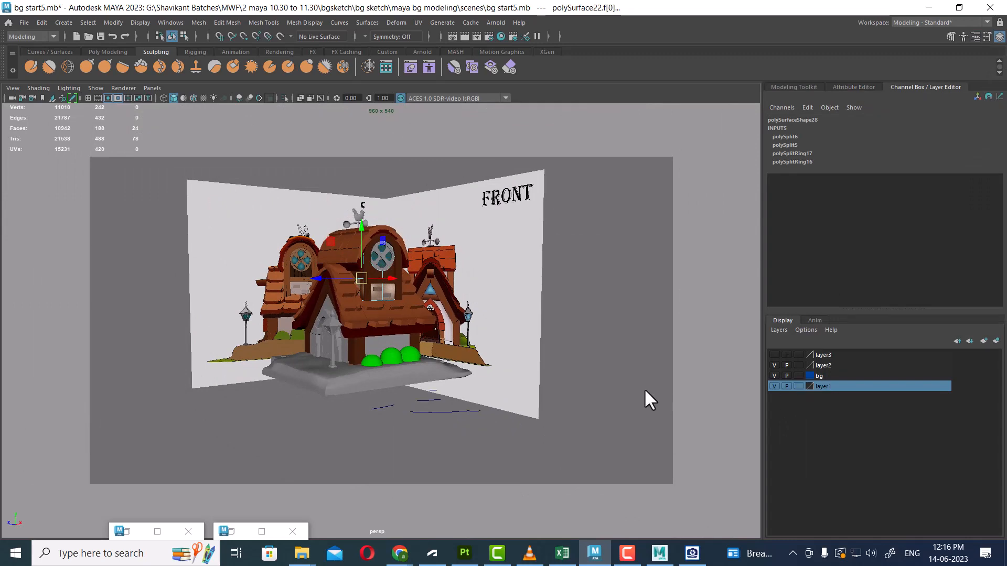
alt+drag(650, 401, 507, 358)
click(515, 321)
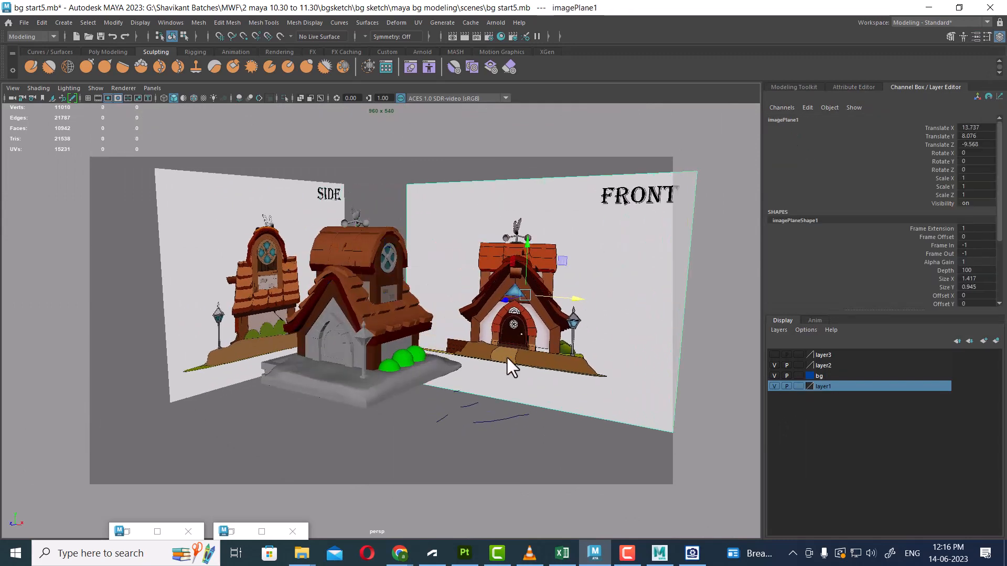
scroll(508, 358, up, 8)
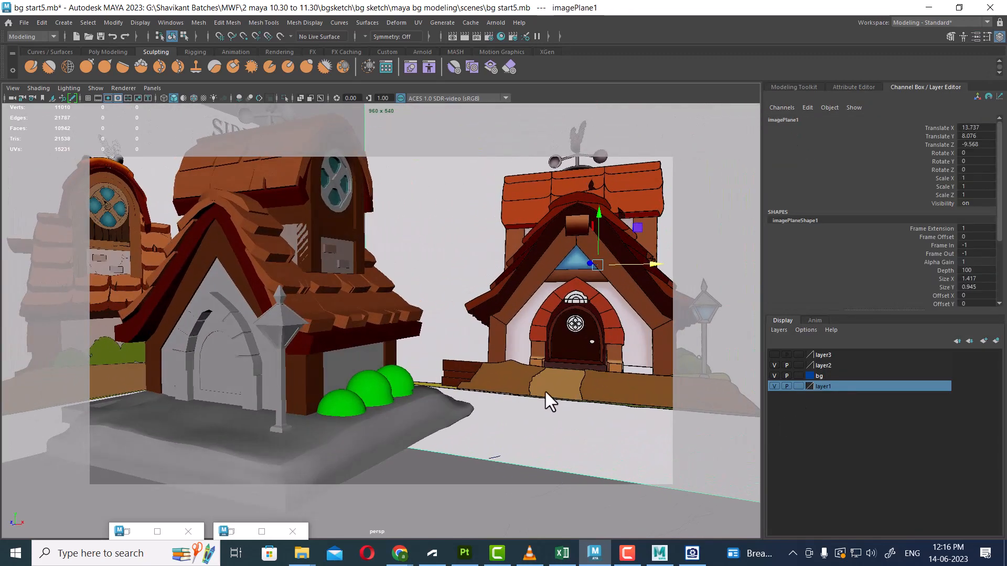
click(266, 357)
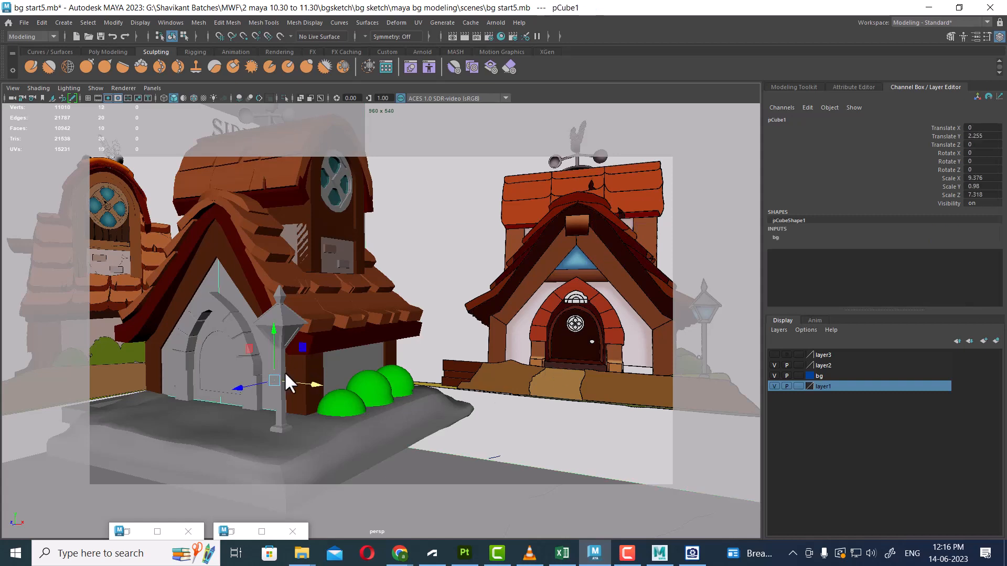
alt+drag(284, 371, 310, 353)
right_drag(307, 344, 420, 453)
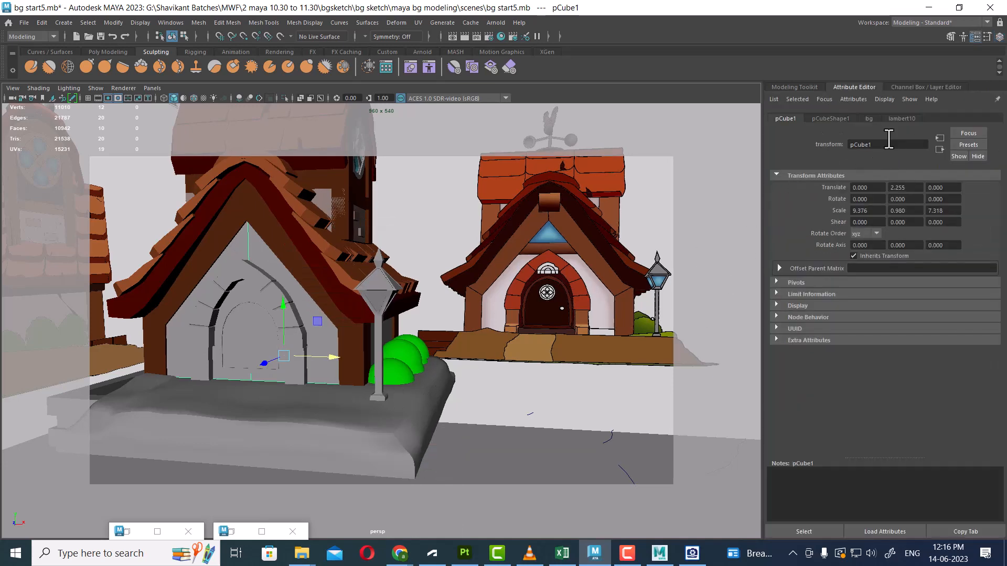
click(901, 119)
drag(891, 148, 774, 203)
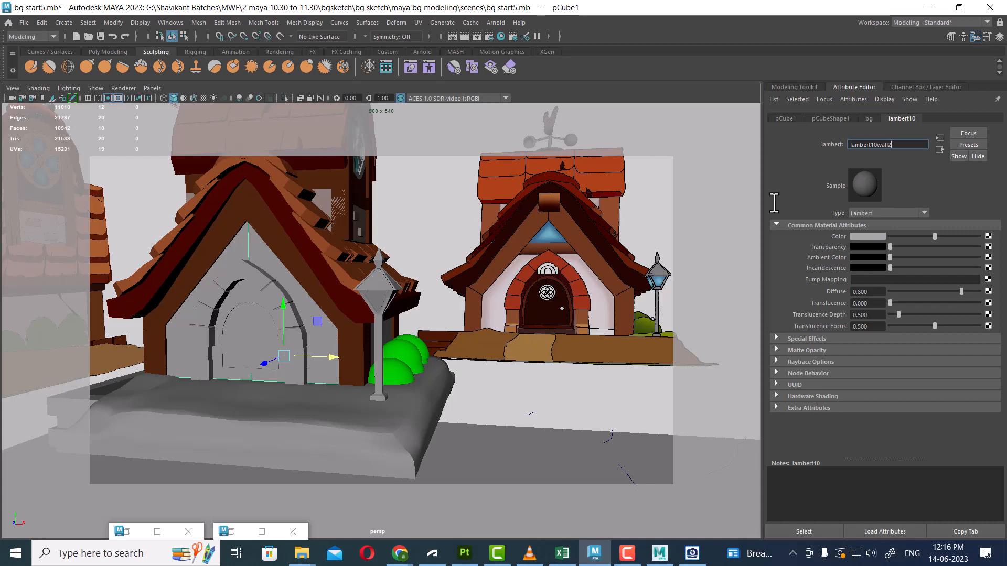
key(Return)
Sample the lambert10wall2 color from the pale wall beside the door in the front reference image
click(868, 236)
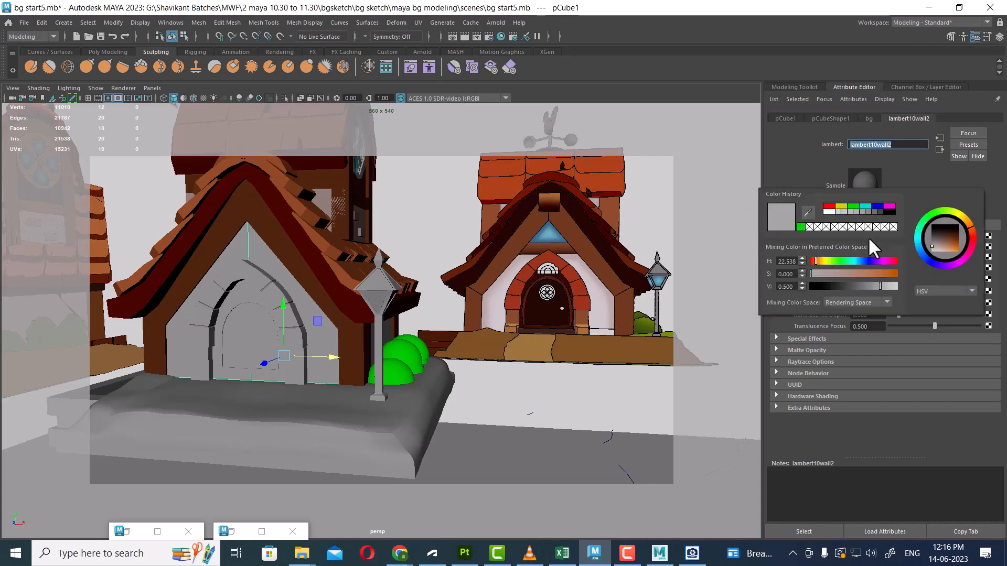
click(807, 214)
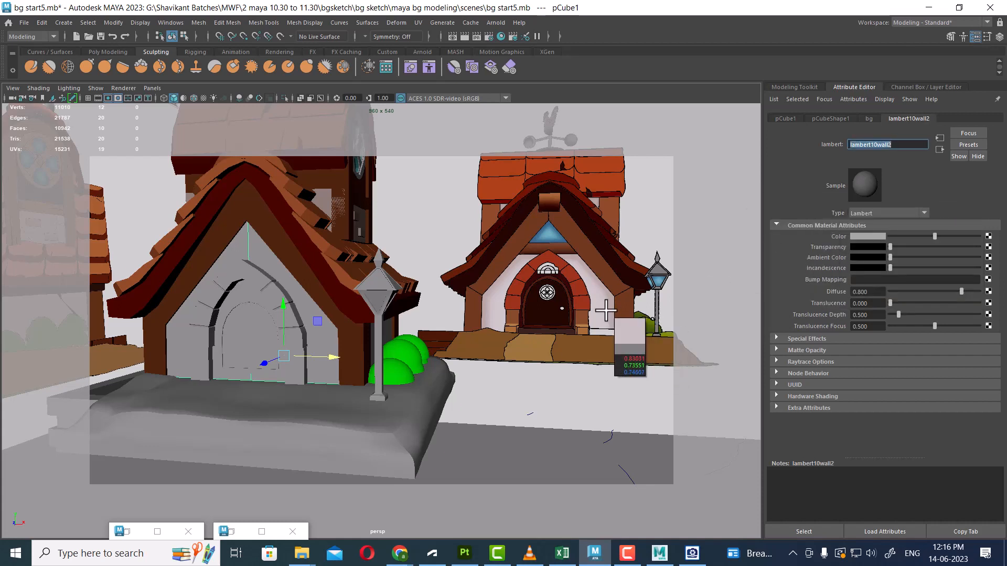
alt+right_drag(579, 295, 671, 303)
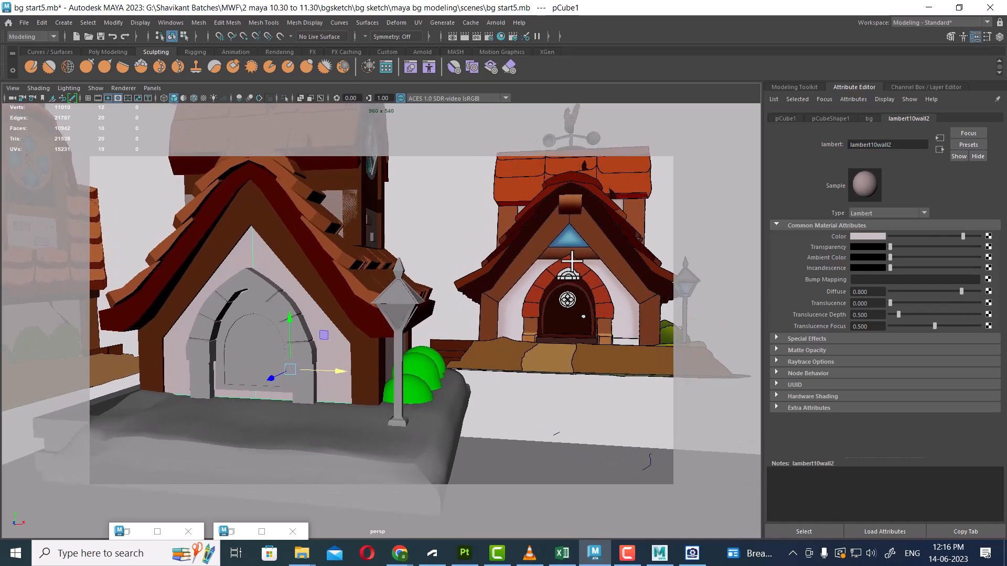
Assign the existing dark_wood material to the arched front door panel
scroll(577, 262, up, 1)
scroll(290, 312, up, 1)
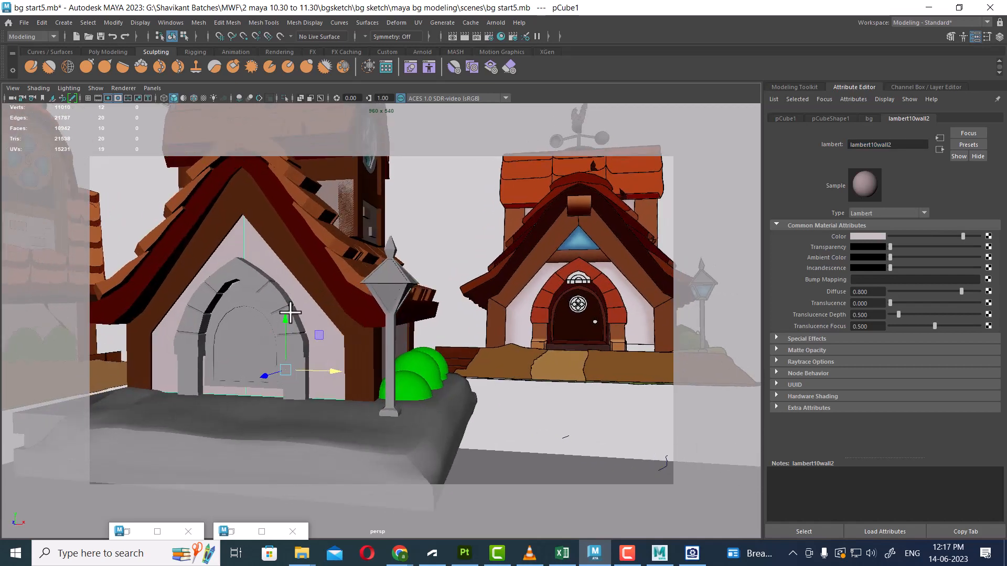
scroll(290, 313, up, 1)
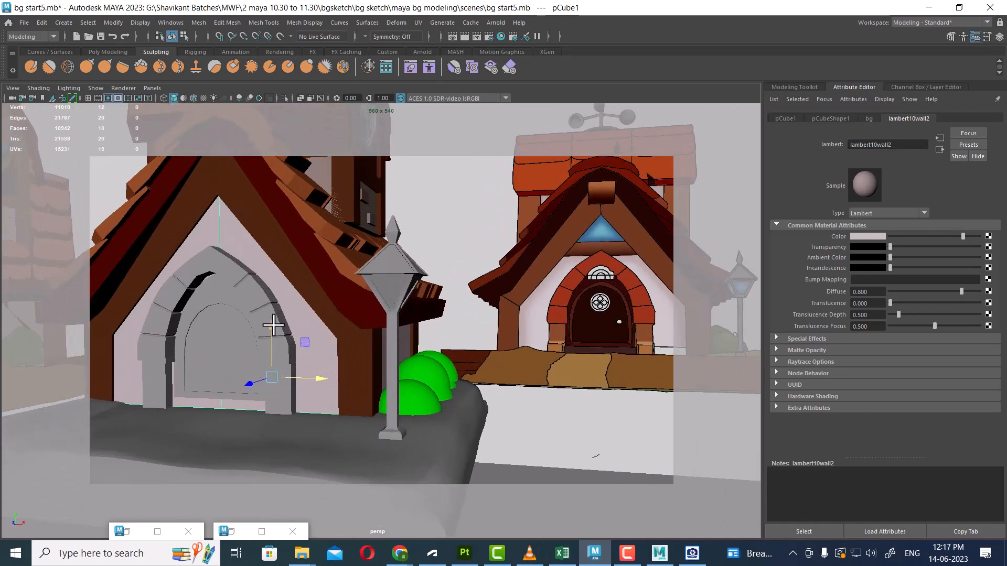
alt+middle_drag(267, 317, 312, 301)
scroll(313, 301, up, 1)
right_click(288, 244)
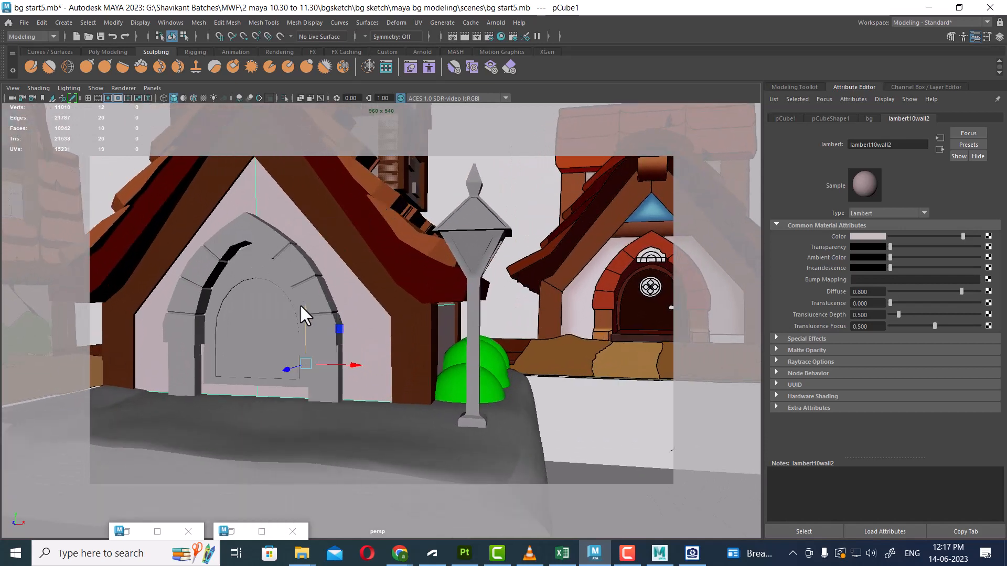
click(292, 303)
scroll(471, 351, down, 2)
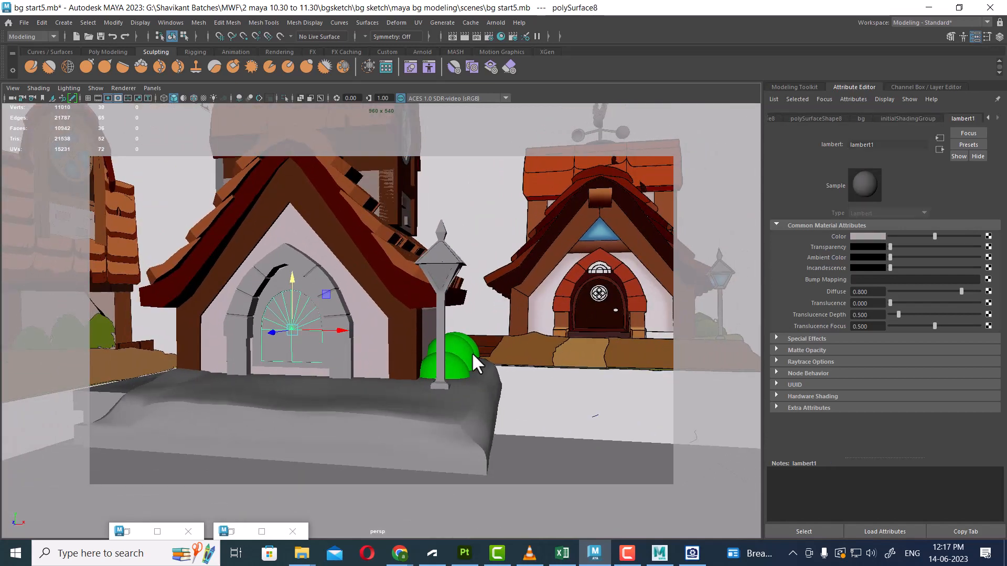
right_drag(297, 339, 374, 498)
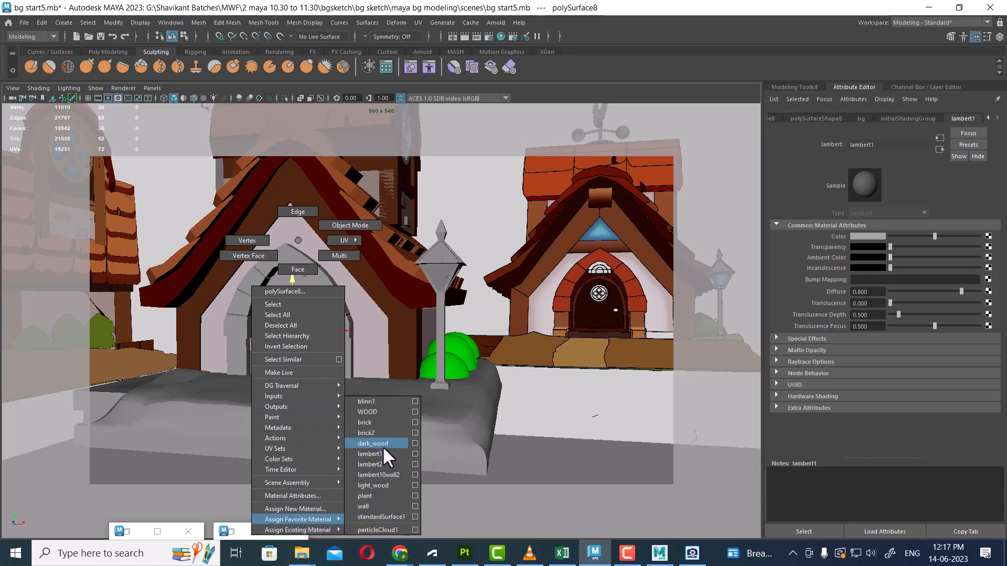
right_drag(384, 447, 383, 446)
Assign a new Lambert material named wall1 to the brick arch around the front door
scroll(350, 385, up, 1)
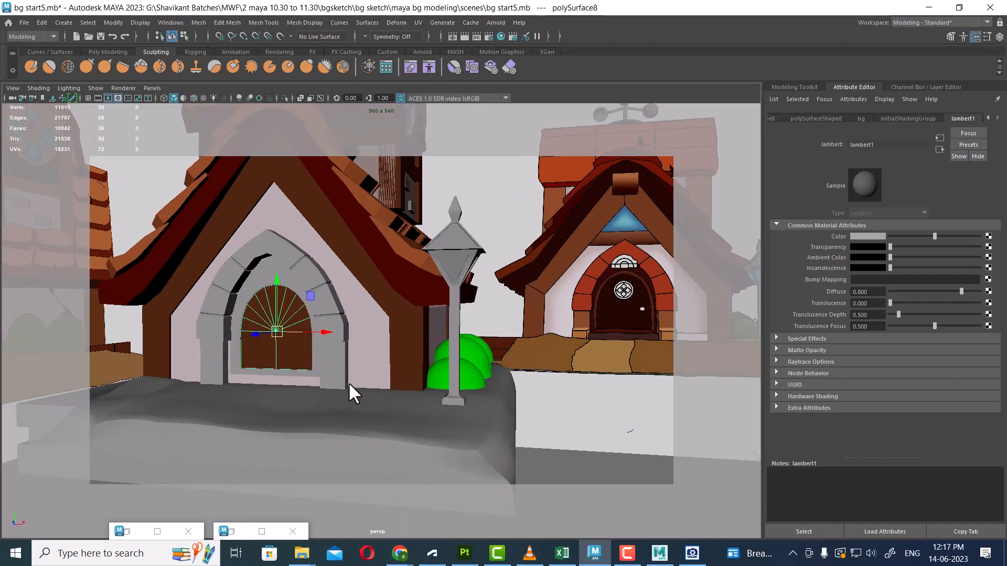
click(338, 323)
alt+drag(341, 338, 357, 325)
scroll(324, 354, down, 2)
right_drag(311, 240, 403, 453)
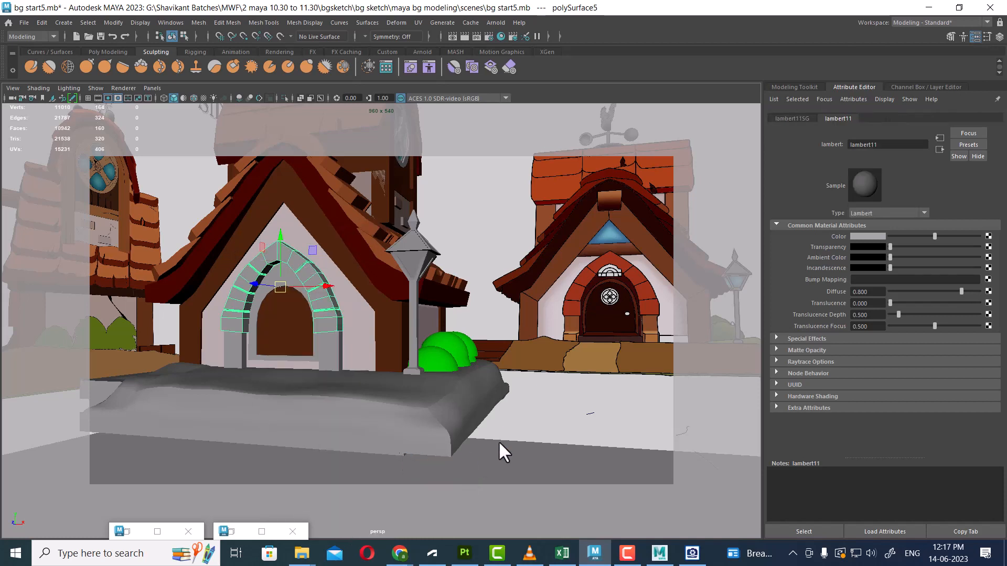
double_click(891, 145)
text(wall)
key(Return)
Sample the wall1 color from the red brick door arch in the front reference image
click(875, 237)
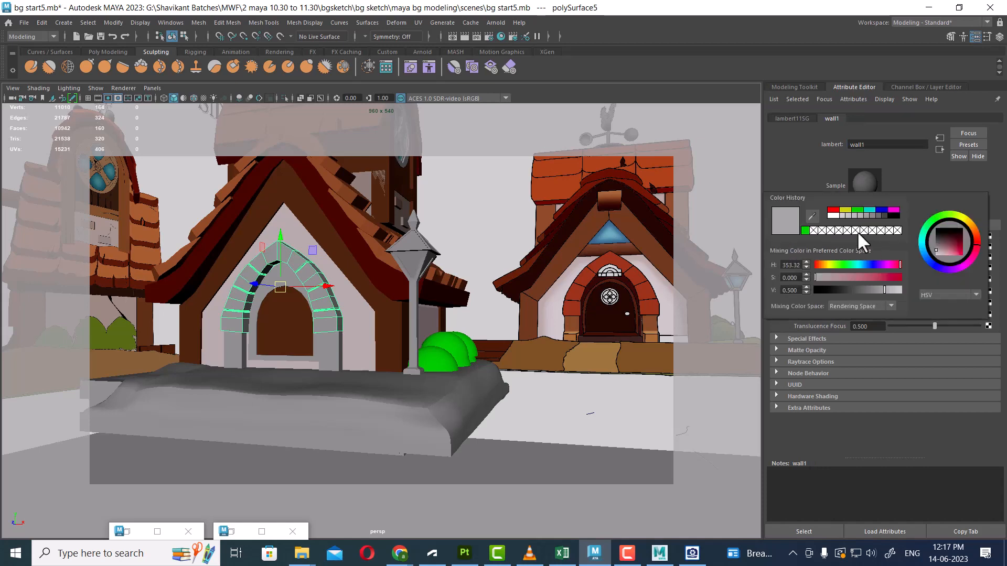
click(812, 215)
click(649, 311)
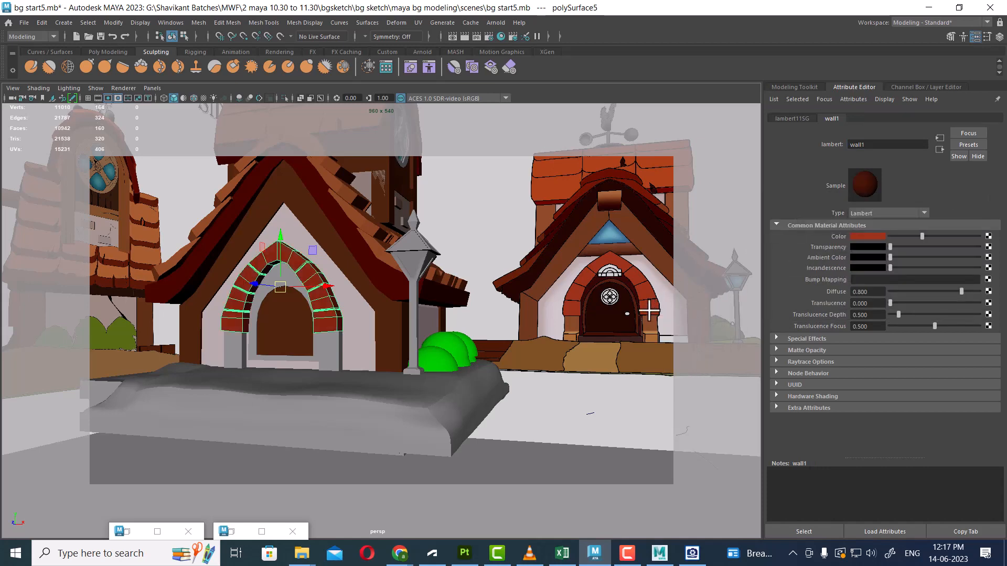
Assign a new Lambert material named wall3 to the two pillars supporting the front door arch
scroll(274, 331, up, 3)
click(320, 356)
scroll(315, 361, down, 2)
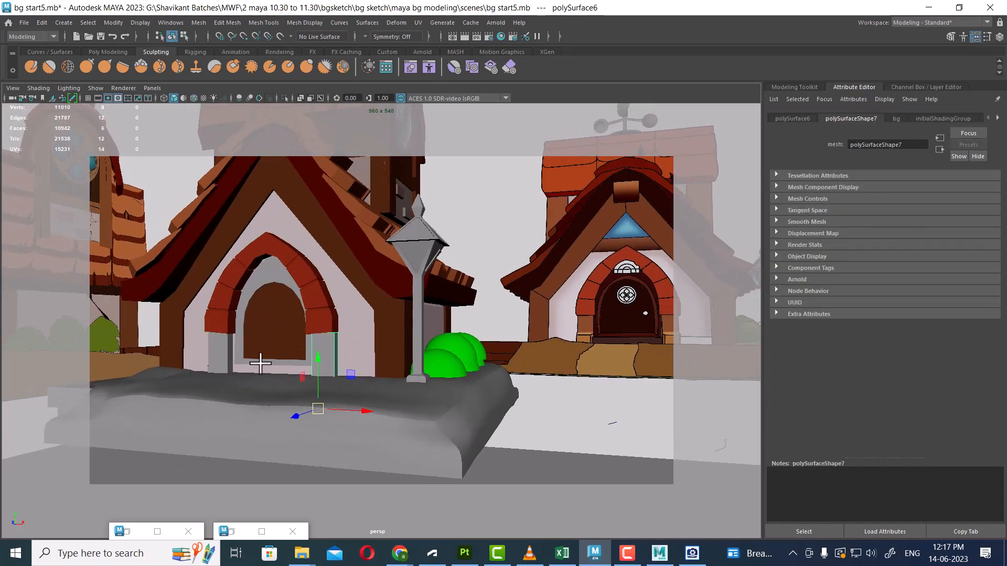
shift+click(220, 359)
right_click(223, 359)
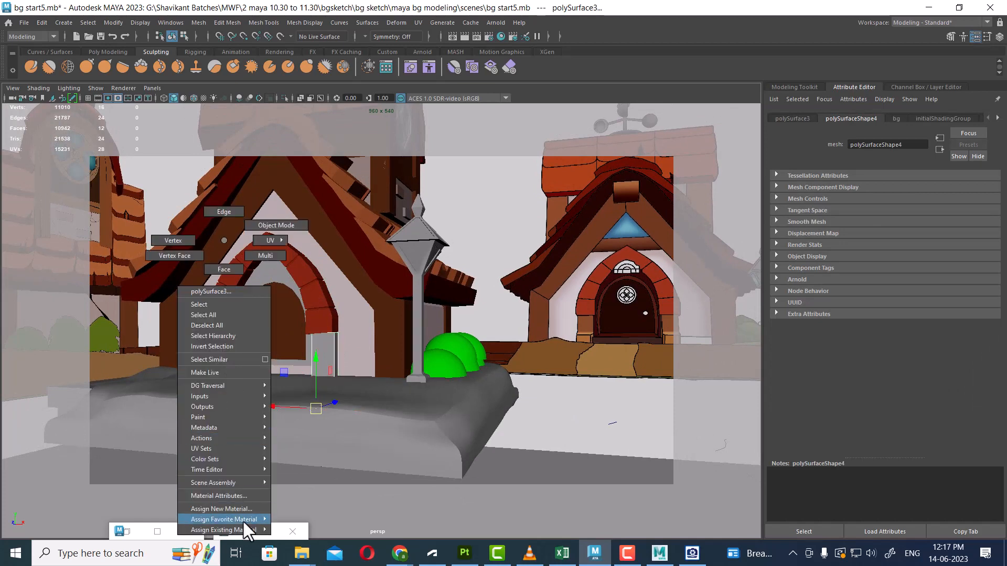
mouse_move(242, 520)
click(309, 455)
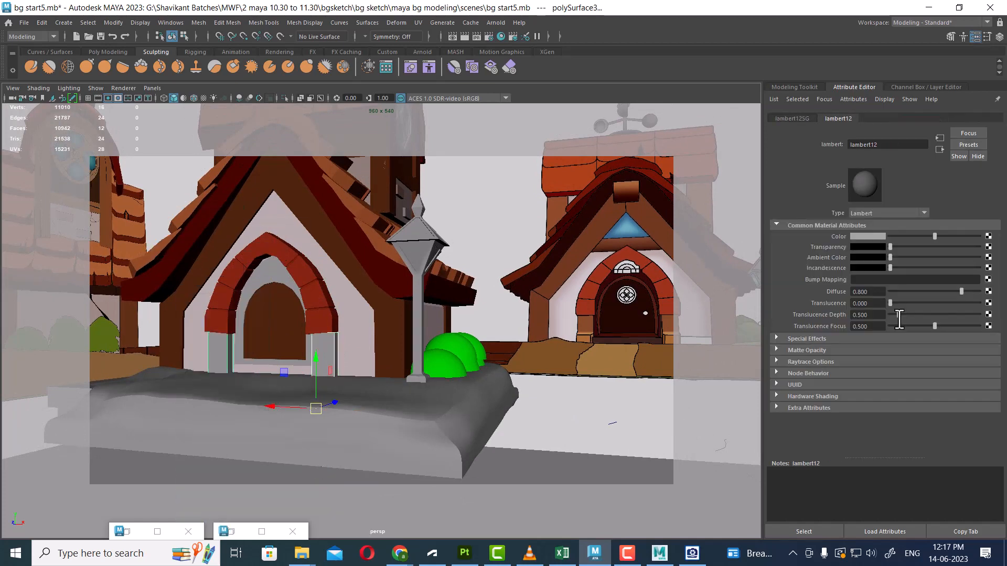
double_click(891, 147)
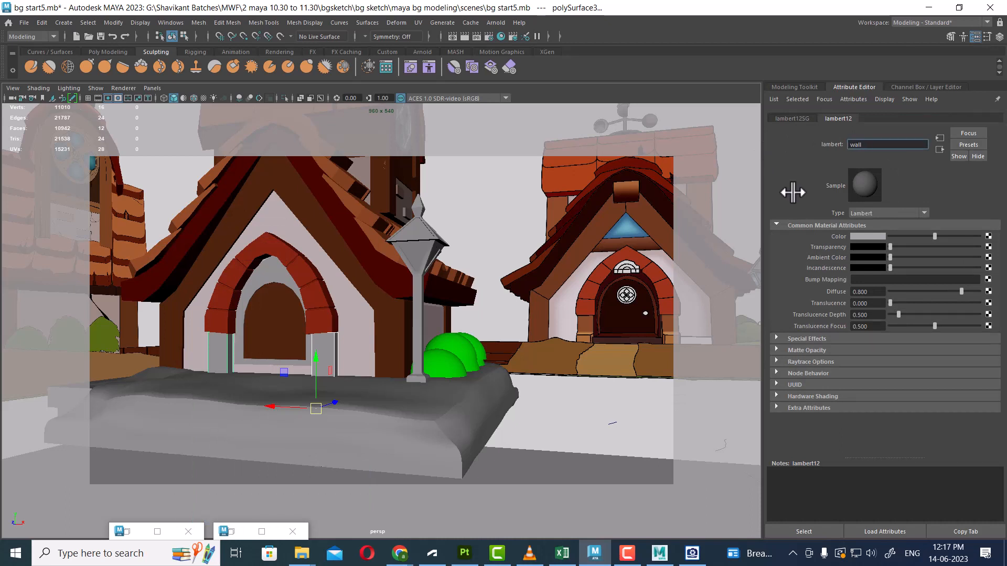
key(Return)
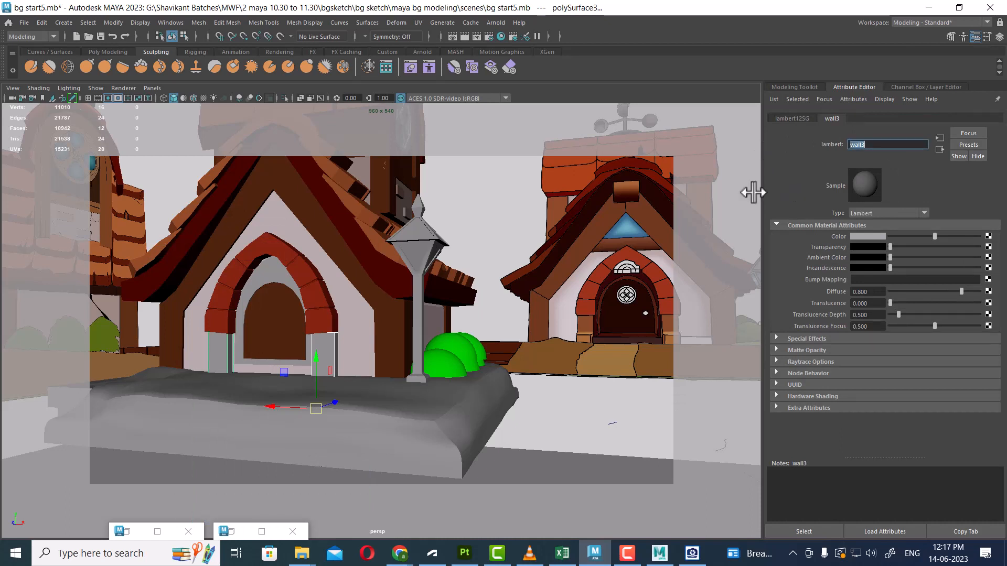
Sample the wall3 color from the brown door pillar in the front reference image
click(856, 235)
click(796, 212)
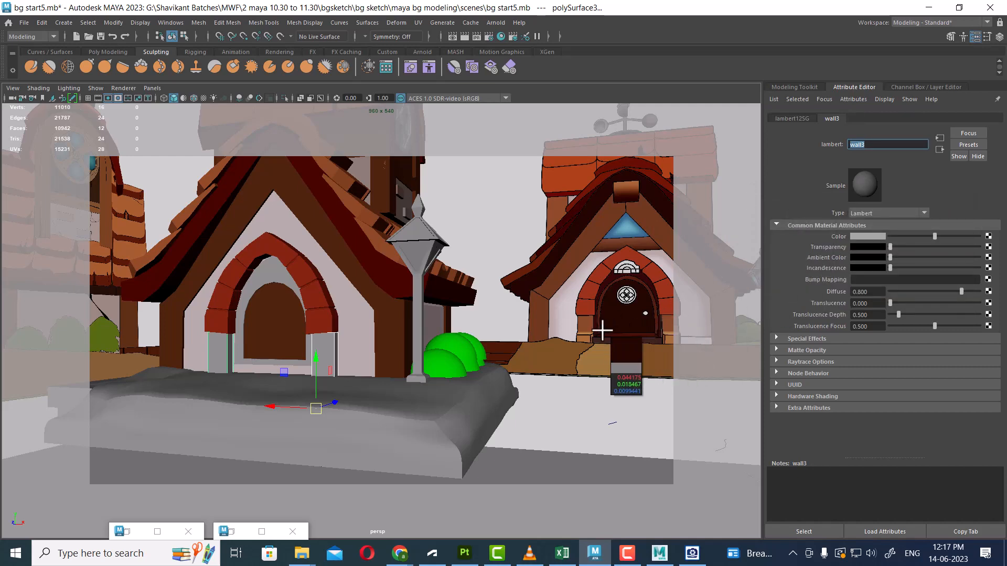
click(586, 328)
Combine the two front door pillars into a single mesh and isolate it in the view
alt+right_drag(265, 348, 382, 355)
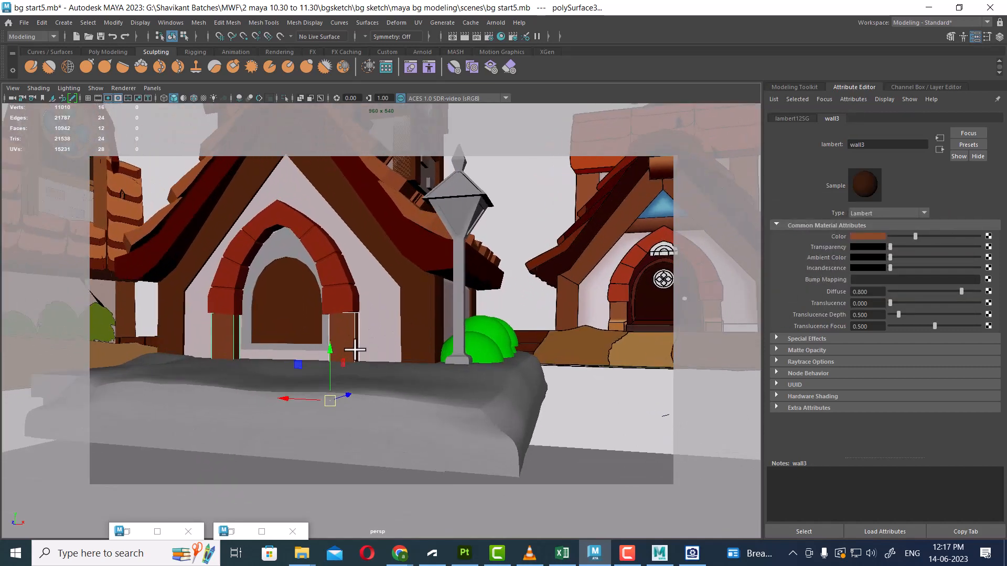
shift+right_drag(350, 251, 349, 473)
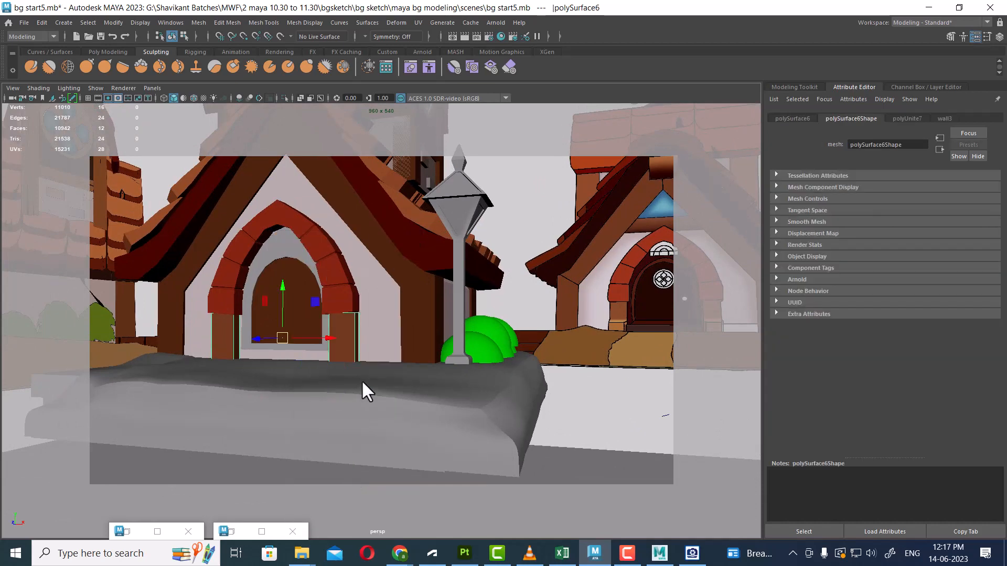
key(alt+h)
Add a horizontal edge loop around each pillar and lower both loops toward the pillar bases
alt+middle_drag(388, 394, 439, 332)
right_drag(471, 331, 505, 154)
click(474, 311)
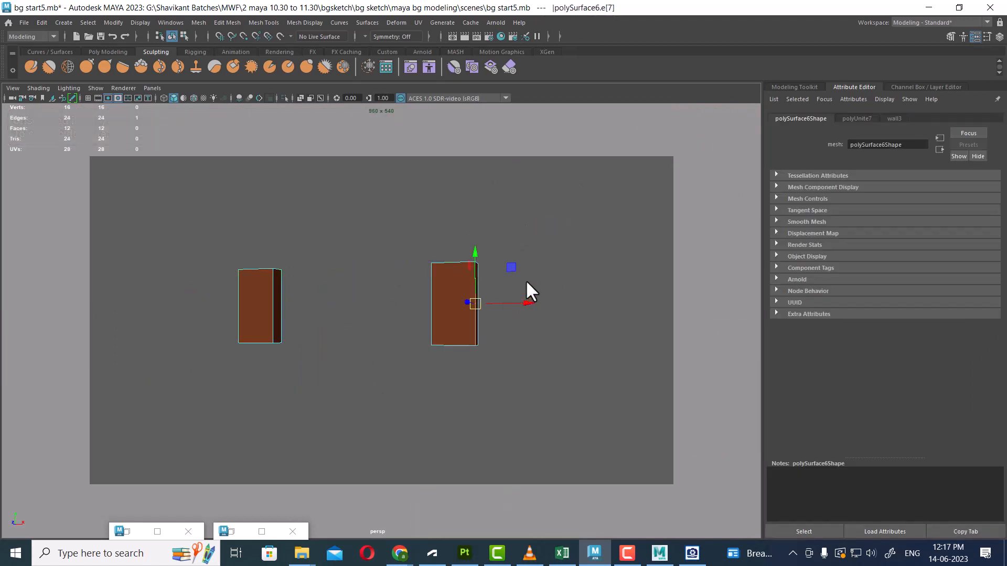
ctrl+right_drag(531, 274, 467, 321)
click(272, 312)
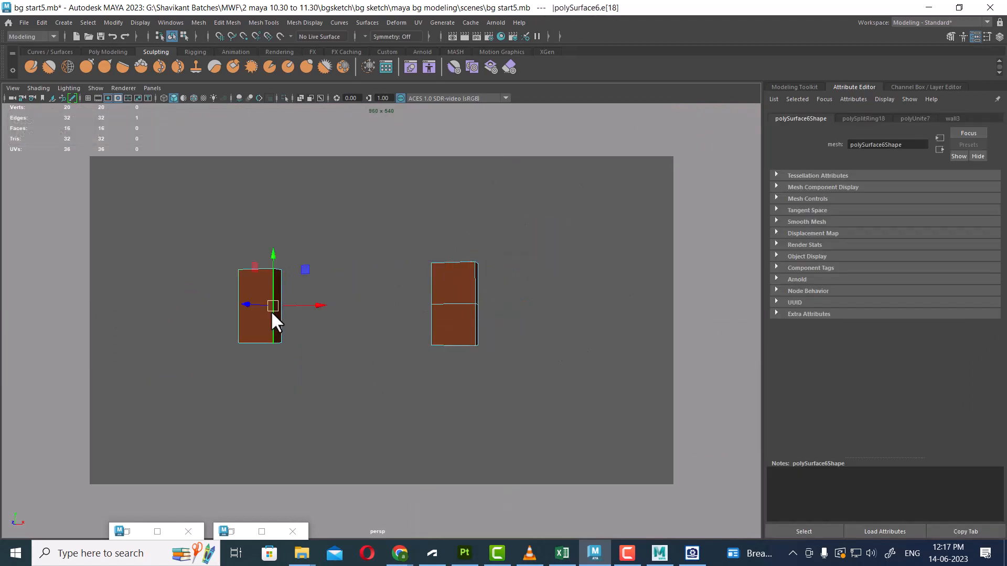
key(g)
click(458, 304)
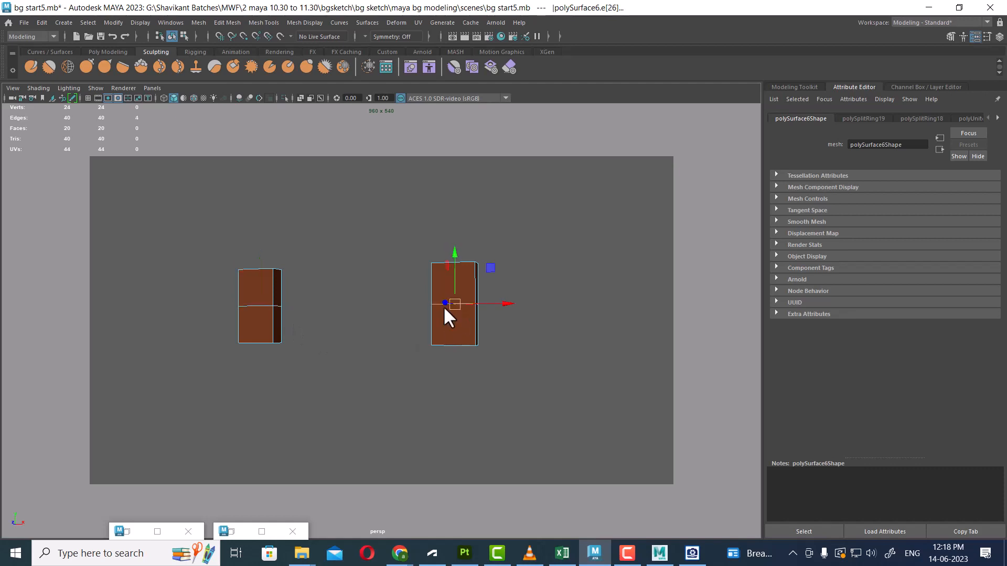
shift+click(264, 304)
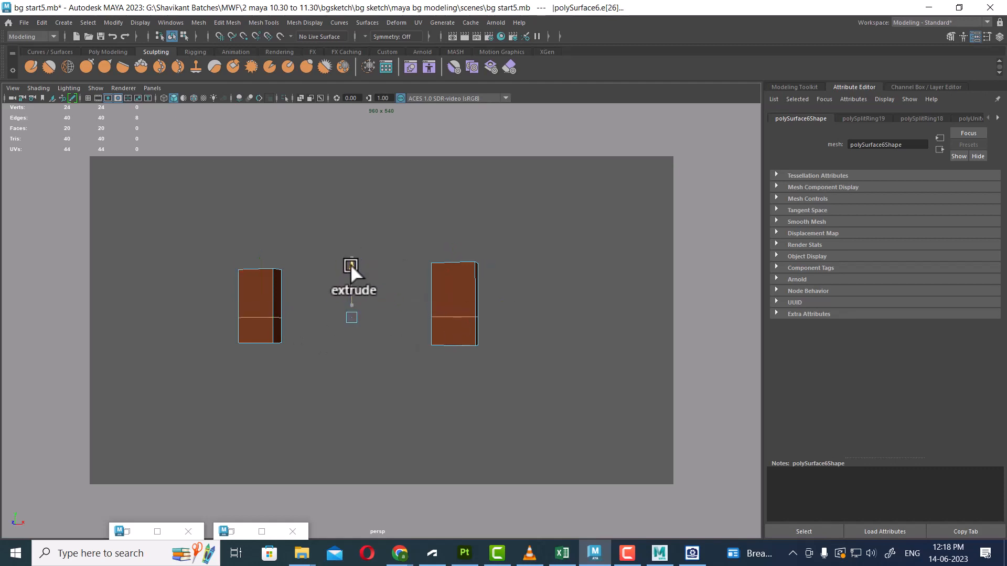
Extrude the lower side faces of both pillars with a thickness of 0.06 and bring the full scene back into view
right_drag(445, 241, 449, 275)
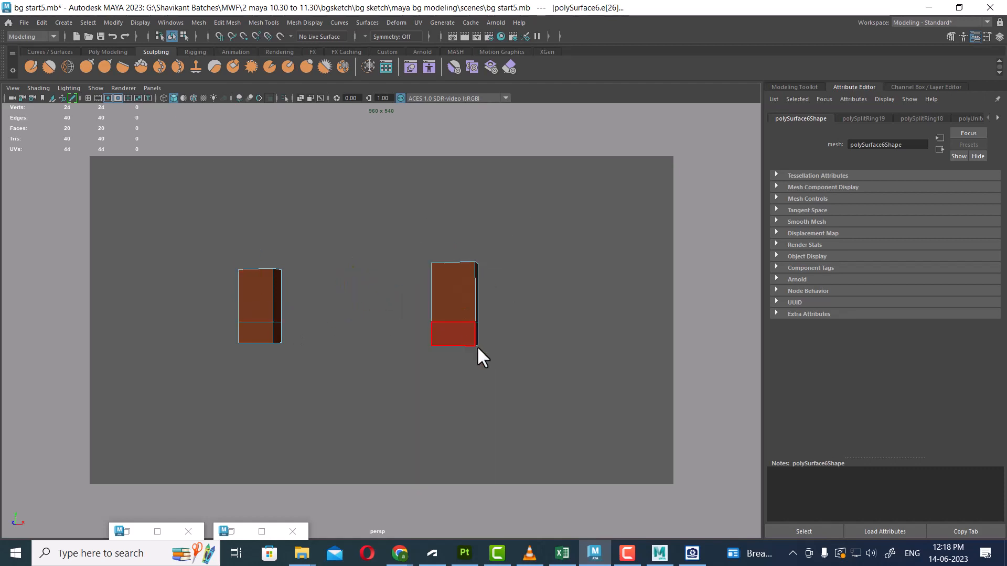
alt+drag(477, 345, 488, 316)
drag(345, 304, 308, 344)
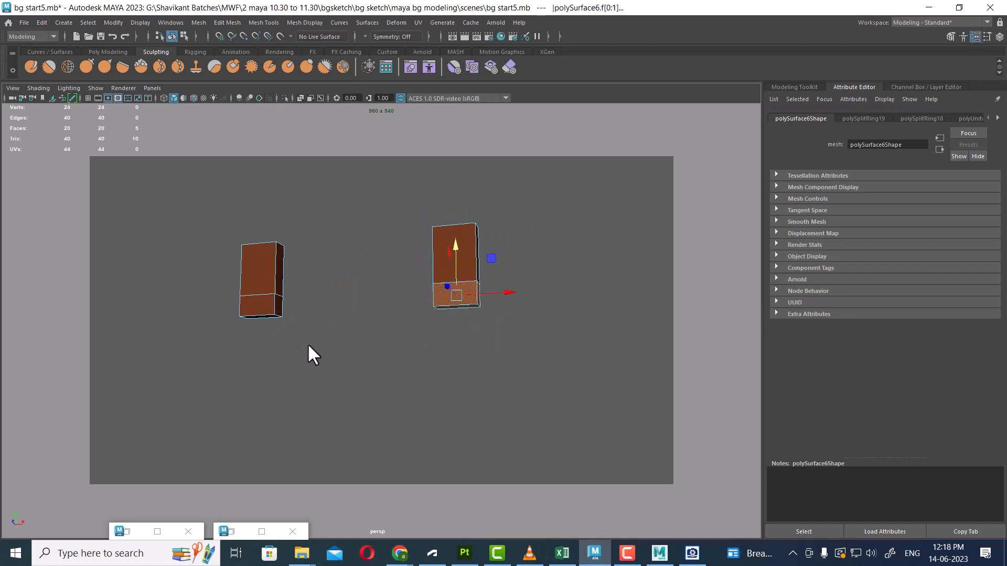
shift+drag(203, 331, 204, 333)
alt+drag(366, 332, 422, 331)
shift+right_drag(433, 283, 433, 295)
key(ctrl+e)
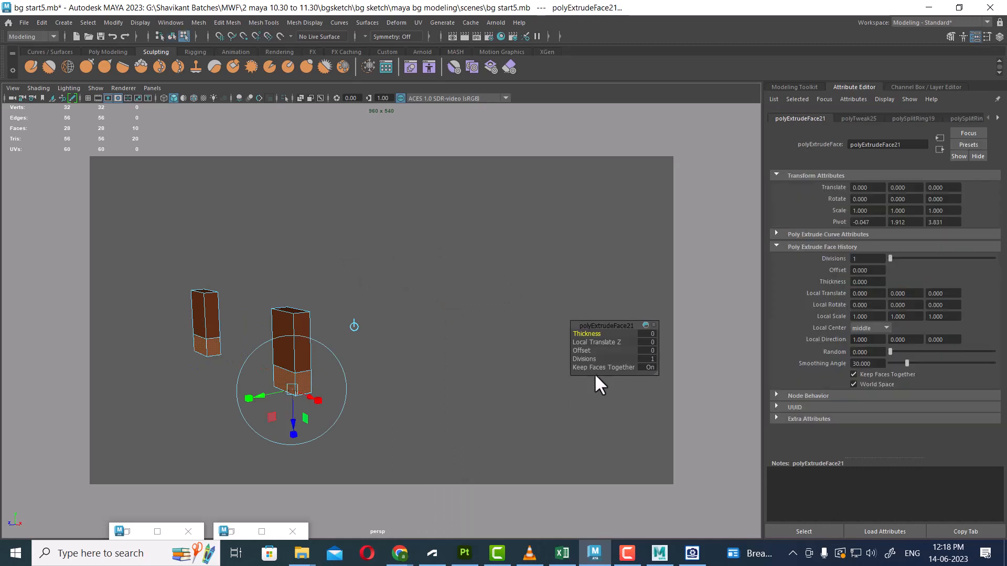
drag(582, 334, 585, 332)
scroll(447, 286, down, 3)
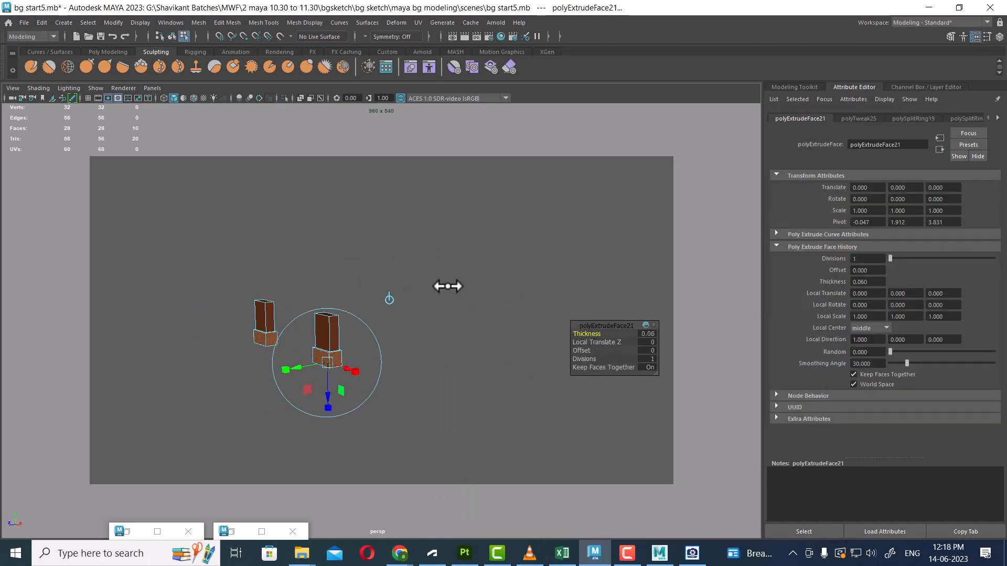
mouse_move(447, 285)
alt+mouse_down()
mouse_move(477, 325)
mouse_move(483, 238)
mouse_move(429, 271)
mouse_move(440, 283)
alt+mouse_up()
key(ctrl+1)
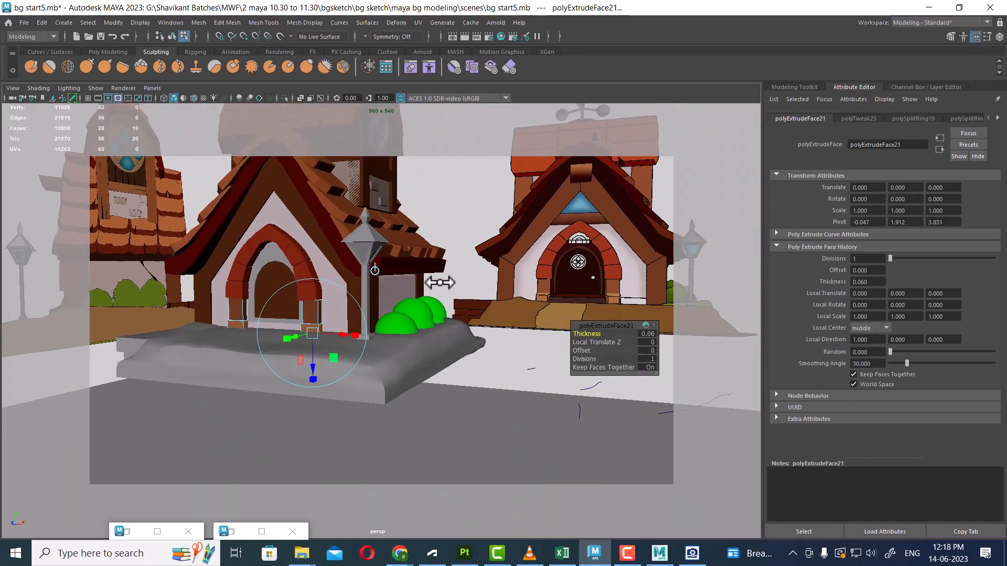
Assign a new Lambert material to the extruded pillar bases and sample its color from the pillar base in the front reference
scroll(439, 298, up, 3)
right_click(309, 335)
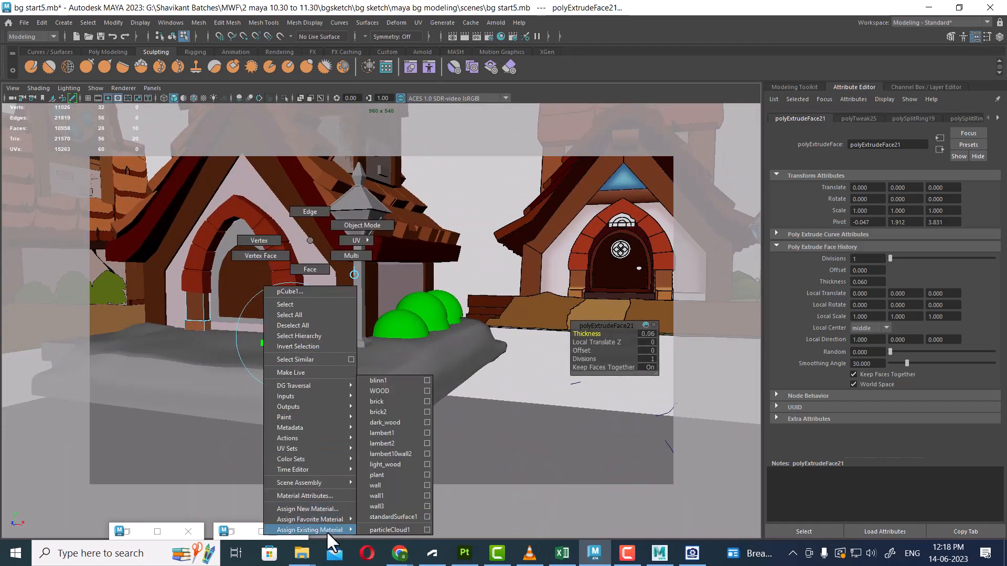
mouse_move(328, 520)
click(403, 451)
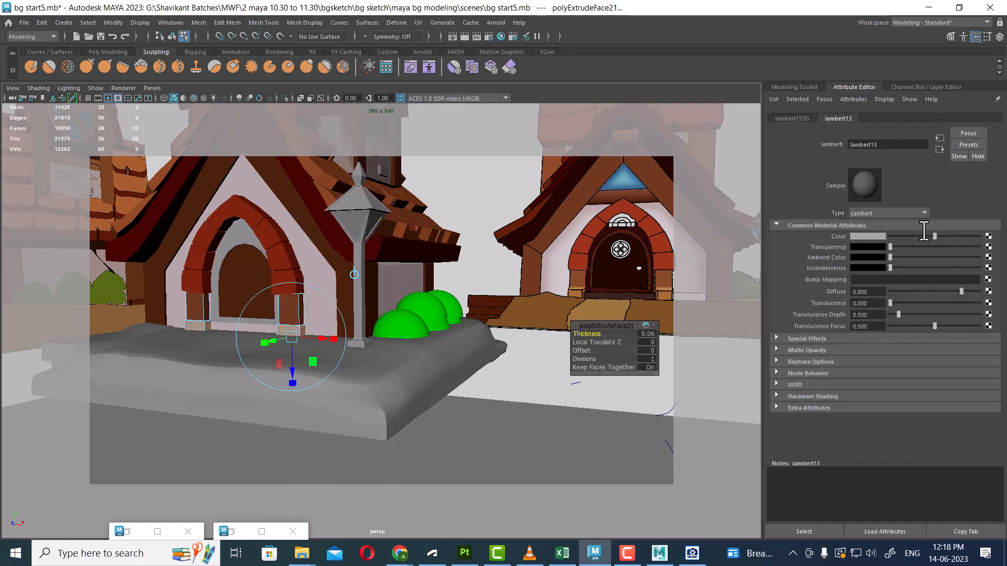
click(869, 237)
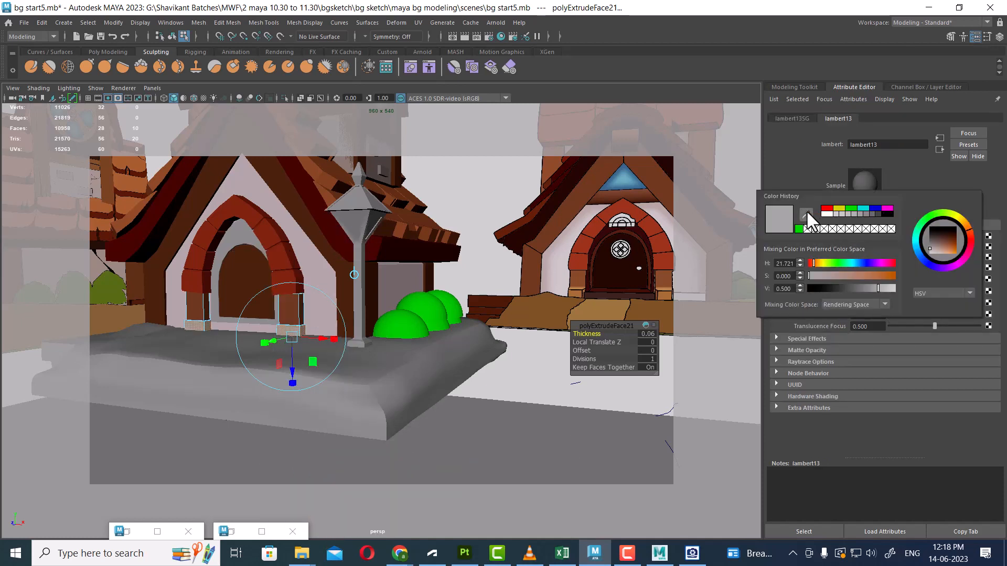
click(804, 216)
click(665, 296)
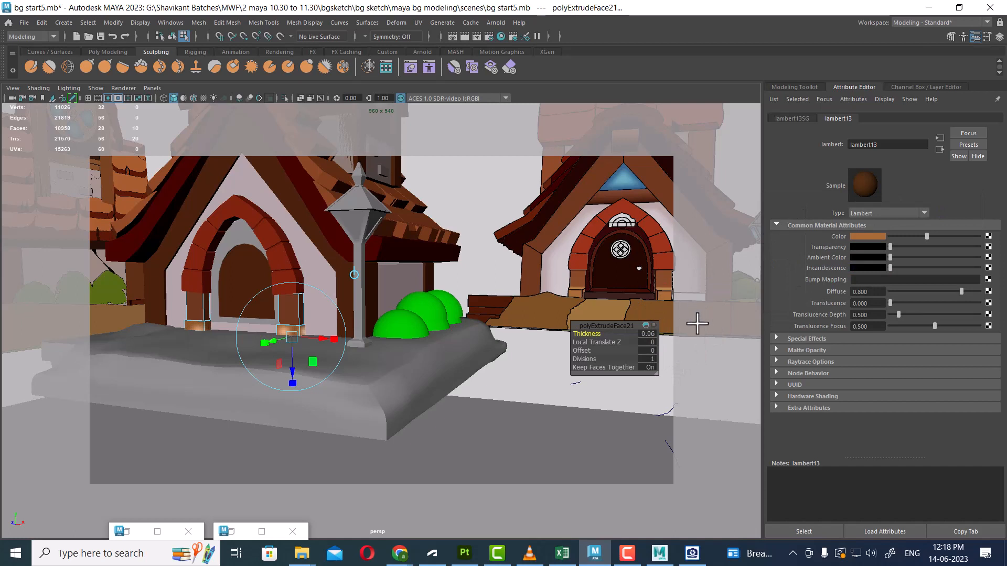
Rename the pillar base material as wall4
click(883, 145)
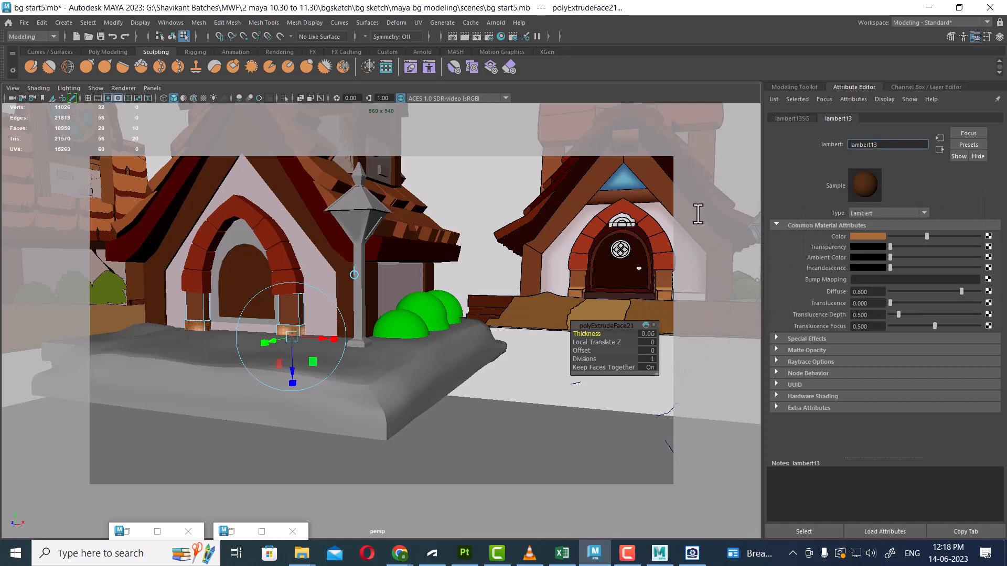
double_click(865, 145)
key(Return)
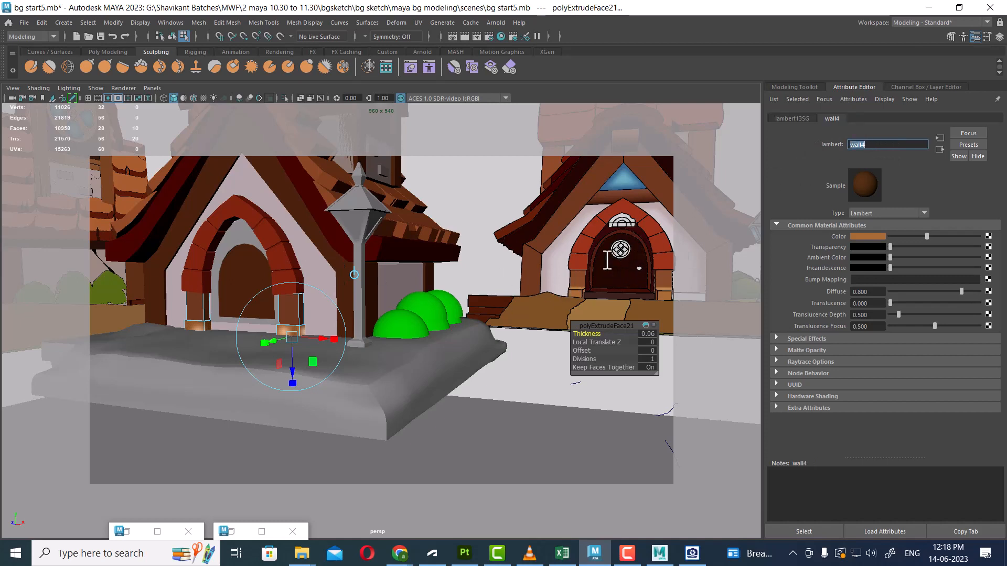
Assign the existing light_wood material to the arched frame surrounding the front door panel
right_drag(274, 243, 311, 213)
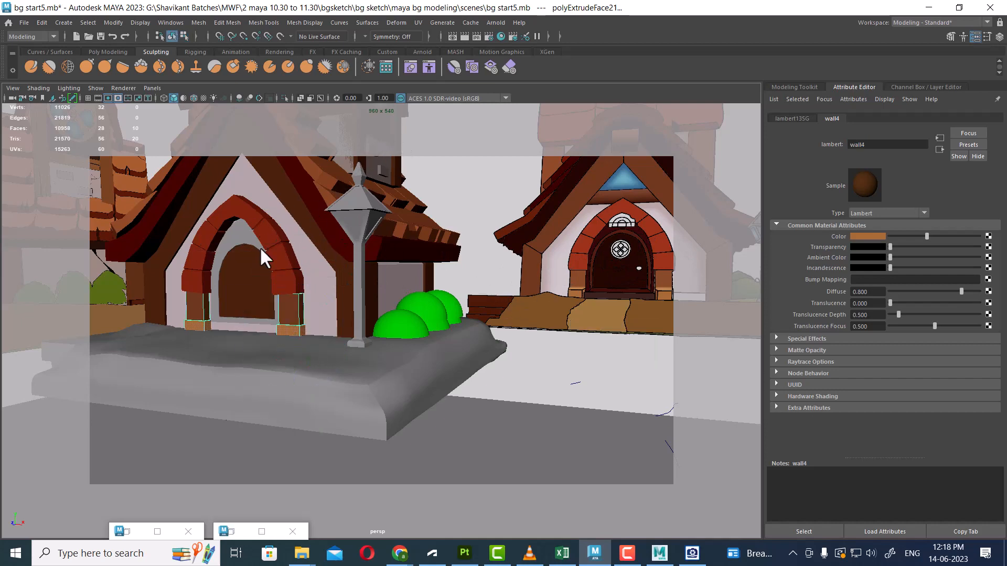
click(240, 238)
alt+drag(240, 239, 293, 261)
right_drag(260, 229, 339, 414)
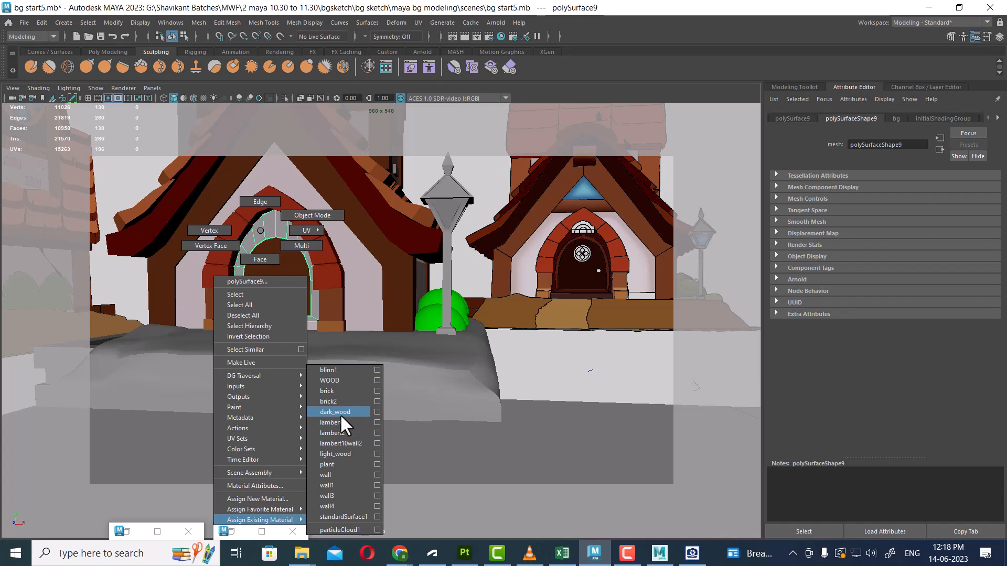
right_drag(340, 414, 338, 454)
alt+right_drag(525, 409, 521, 358)
scroll(316, 273, up, 1)
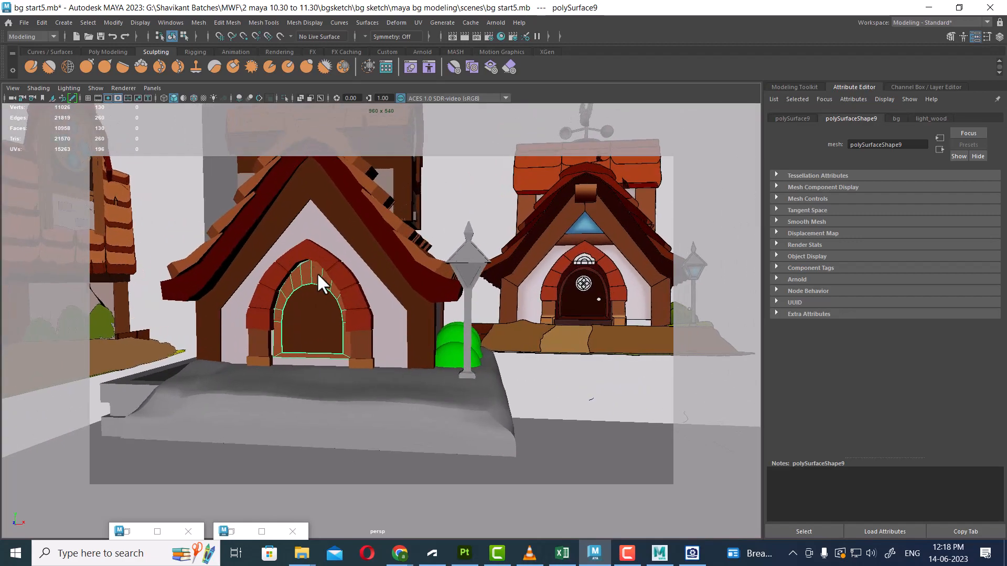
click(331, 230)
alt+drag(331, 230, 350, 209)
click(351, 211)
alt+middle_drag(352, 210, 372, 247)
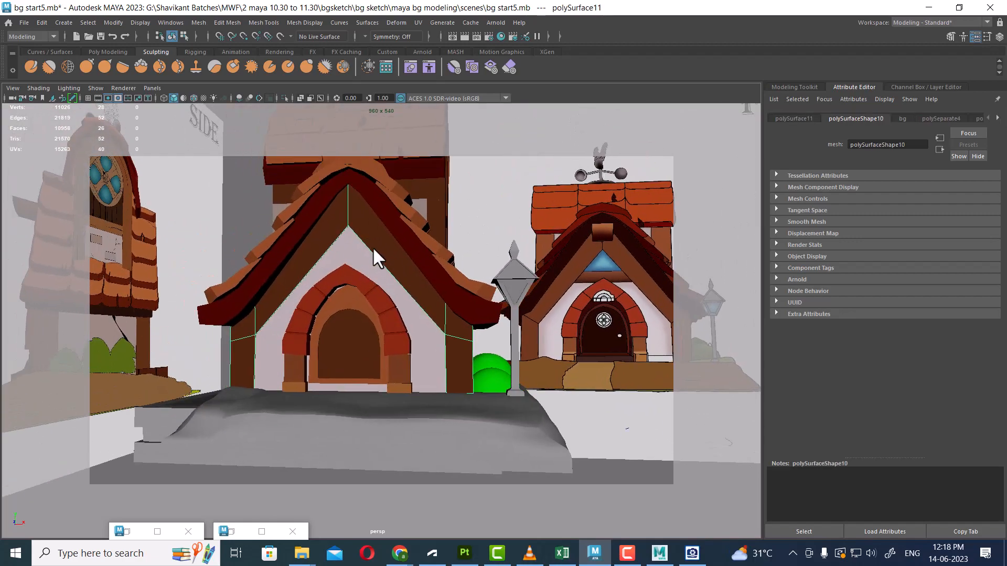
alt+right_drag(373, 247, 384, 274)
alt+drag(385, 274, 356, 353)
alt+middle_drag(356, 353, 358, 300)
alt+right_drag(357, 300, 450, 338)
right_click(442, 240)
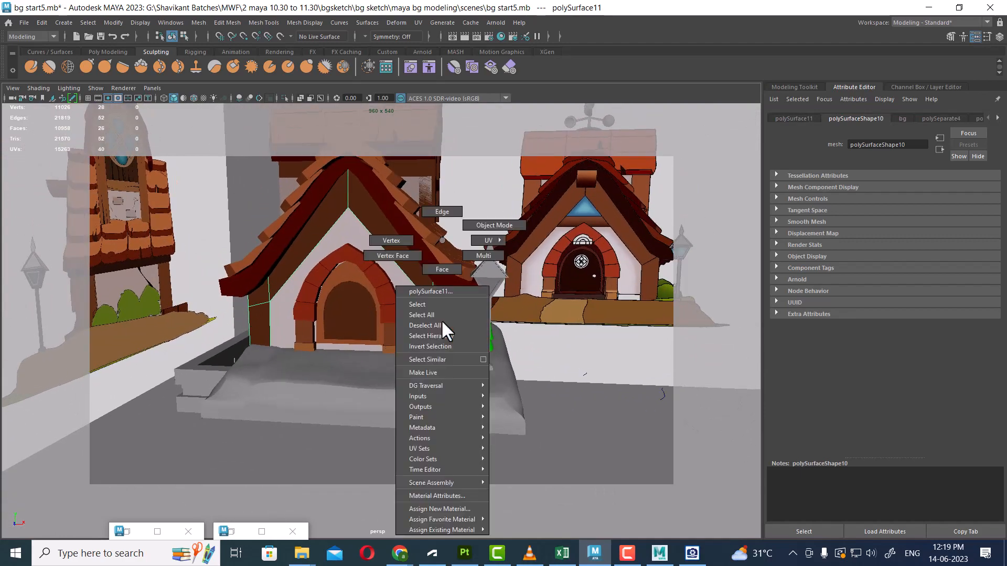
right_drag(444, 279, 445, 289)
mouse_move(477, 336)
mouse_down()
mouse_move(396, 375)
mouse_move(425, 325)
mouse_move(464, 300)
mouse_move(490, 323)
mouse_up()
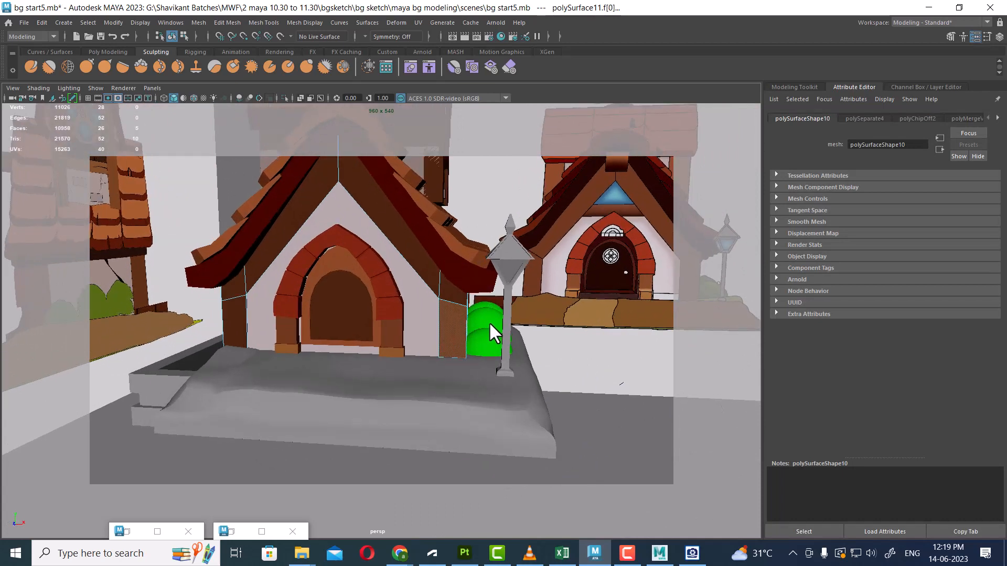
key(w)
right_drag(445, 311, 472, 280)
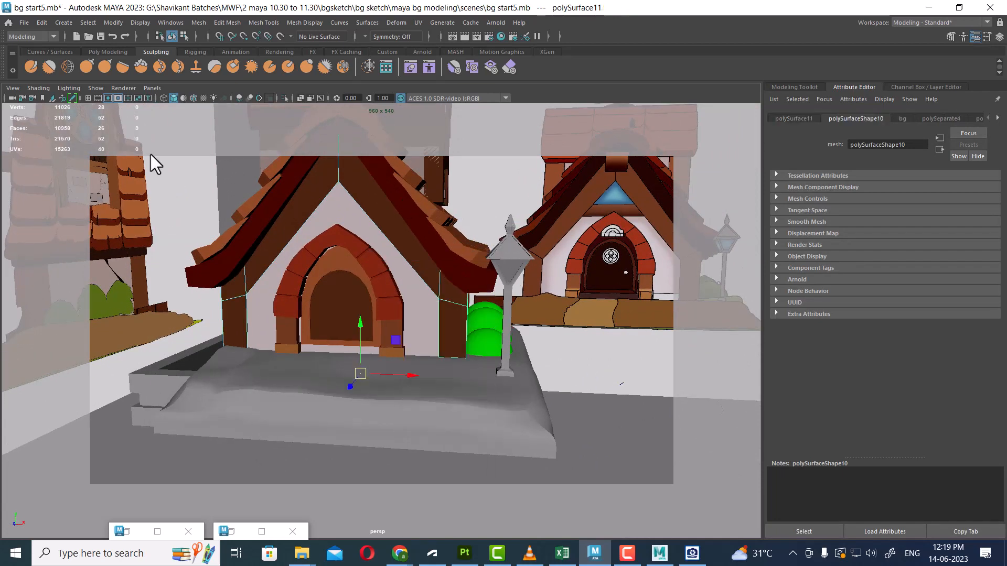
Create a polygon cube and raise it to the upper part of the front door arch
click(58, 24)
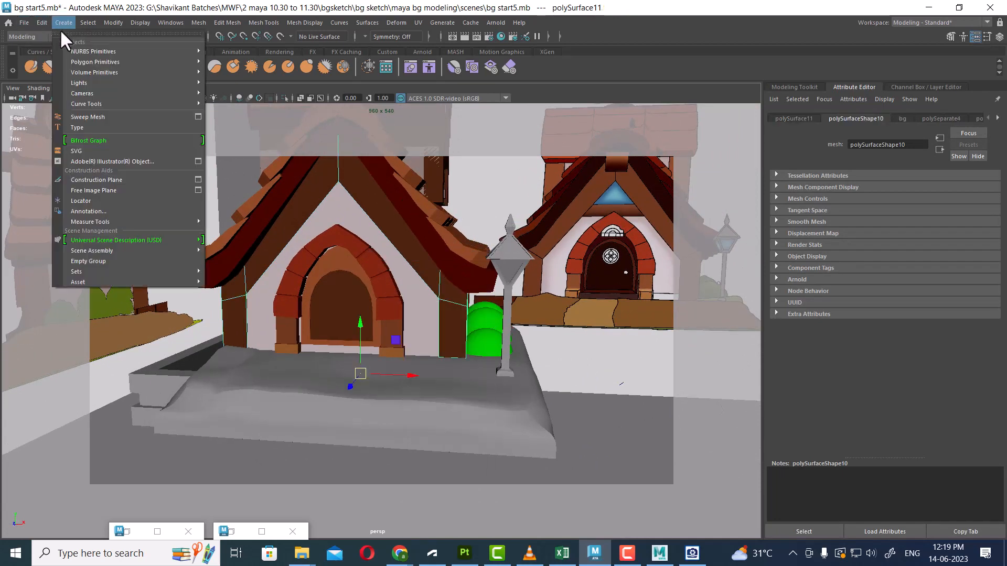
mouse_move(99, 62)
click(223, 74)
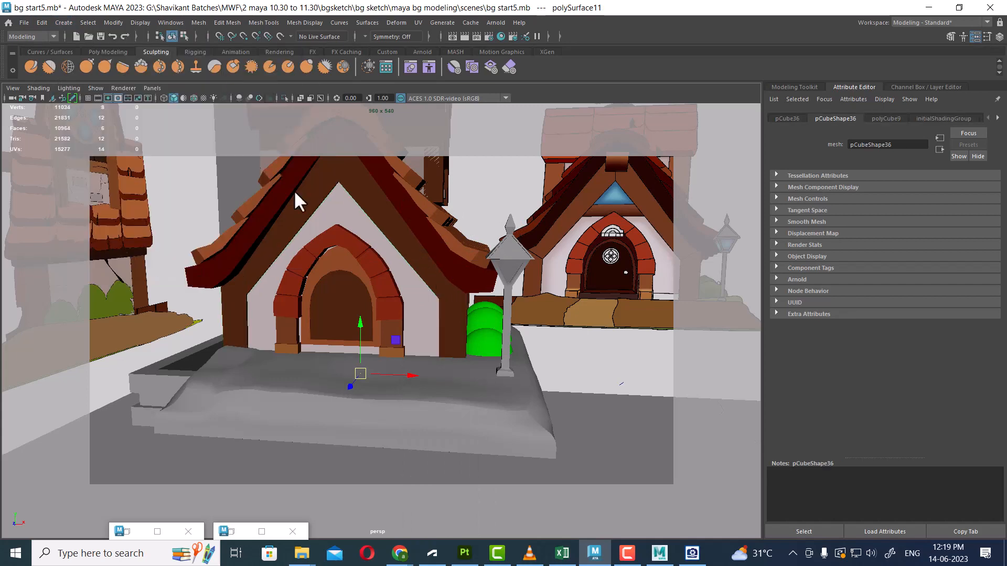
alt+drag(292, 193, 348, 411)
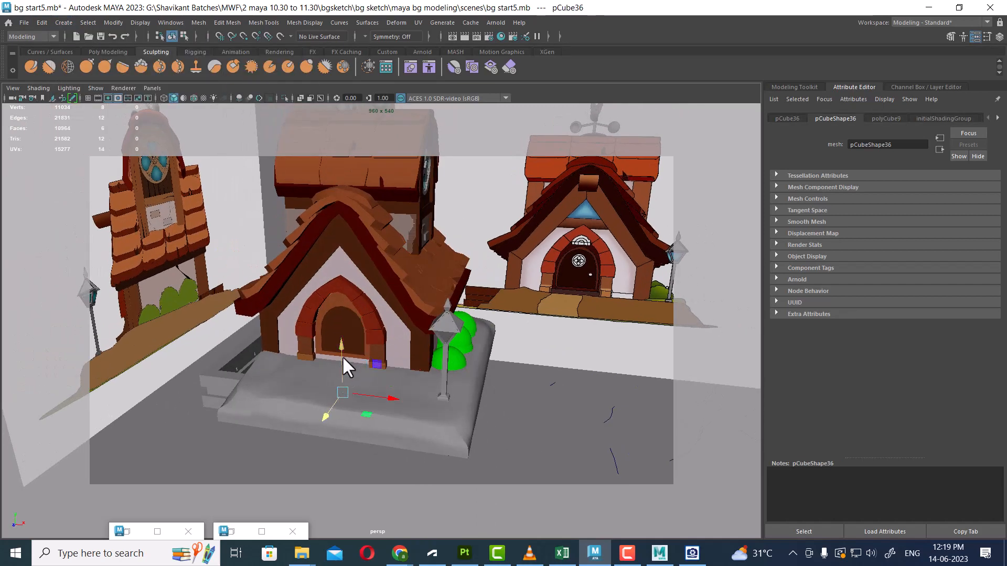
drag(342, 356, 334, 275)
alt+drag(360, 388, 357, 353)
scroll(358, 352, up, 3)
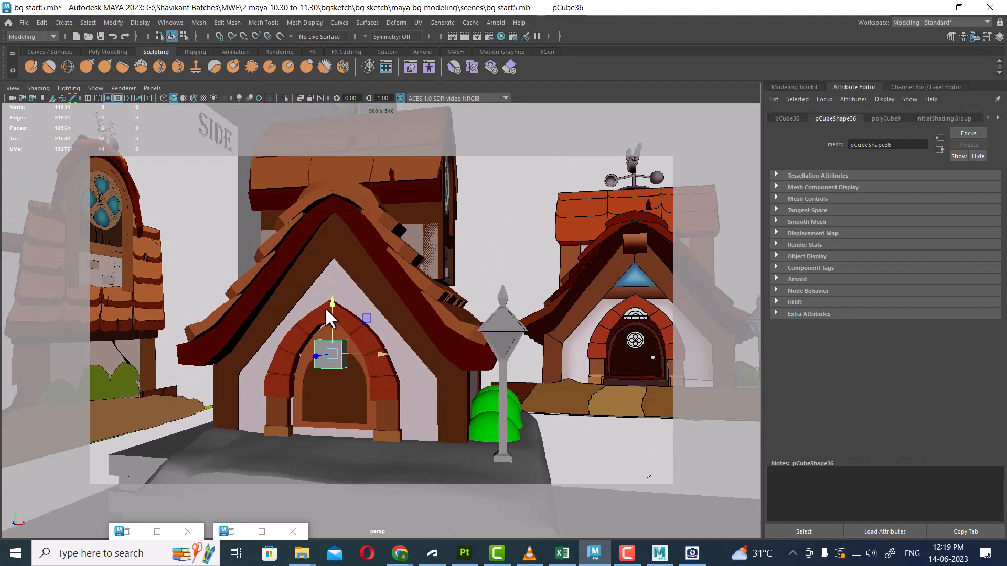
Position the cube above the door arch and scale it into a thin horizontal beam spanning the front gable
drag(334, 300, 583, 290)
key(w)
key(r)
alt+drag(464, 310, 316, 292)
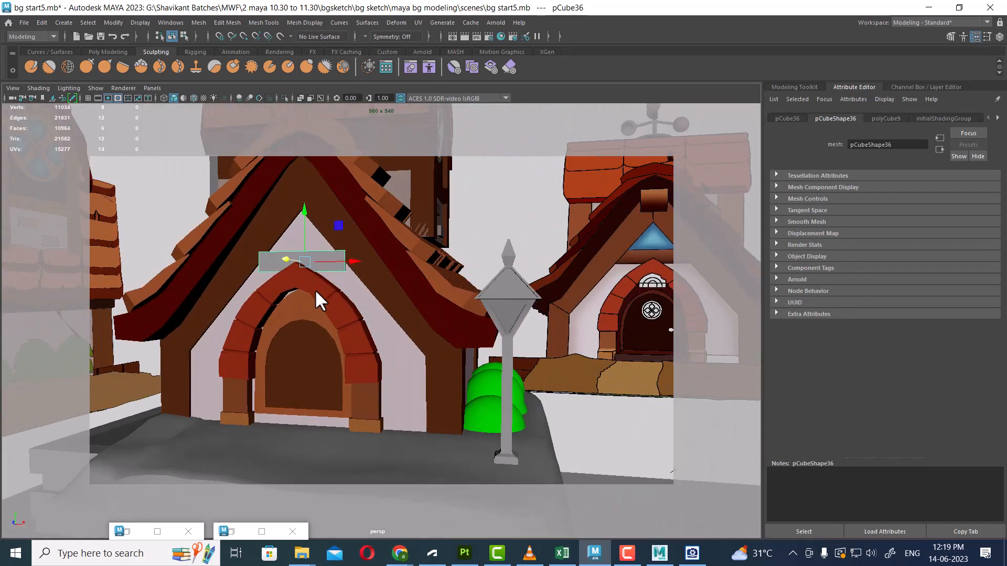
drag(349, 261, 365, 260)
key(w)
Assign the existing dark_wood material to the horizontal gable beam
alt+drag(280, 323, 412, 330)
right_drag(399, 287, 489, 413)
scroll(204, 279, down, 5)
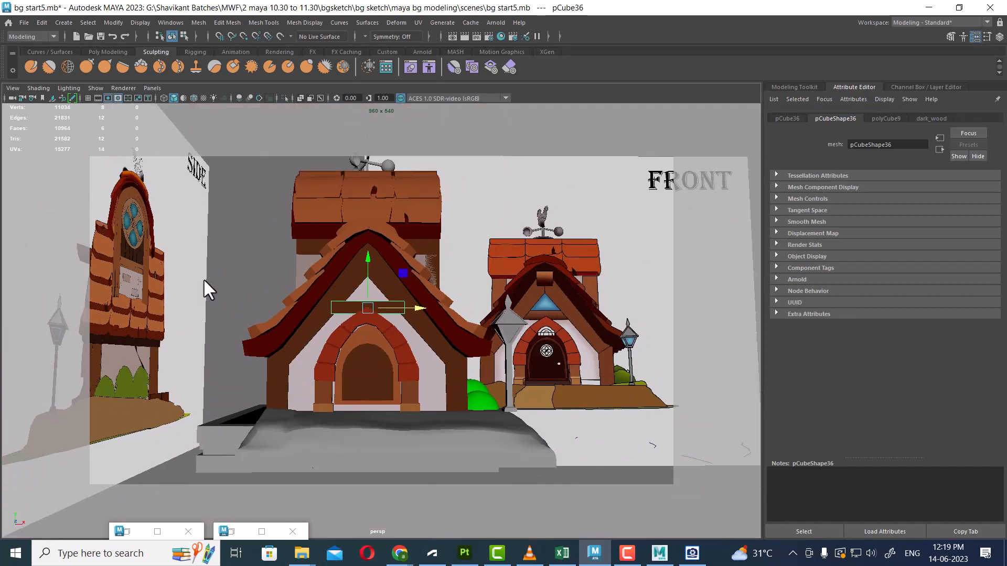
Assign a new aiStandardSurface material to the weathervane on top of the upper roof
click(205, 280)
scroll(335, 334, down, 4)
alt+drag(335, 333, 314, 339)
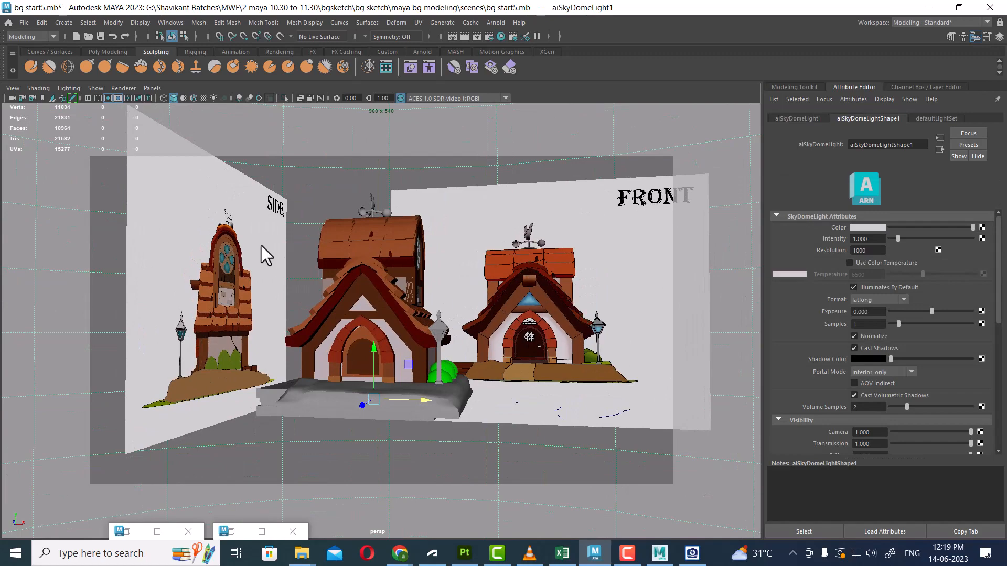
alt+drag(333, 238, 286, 245)
scroll(285, 246, up, 3)
alt+middle_drag(317, 288, 329, 346)
scroll(388, 272, up, 6)
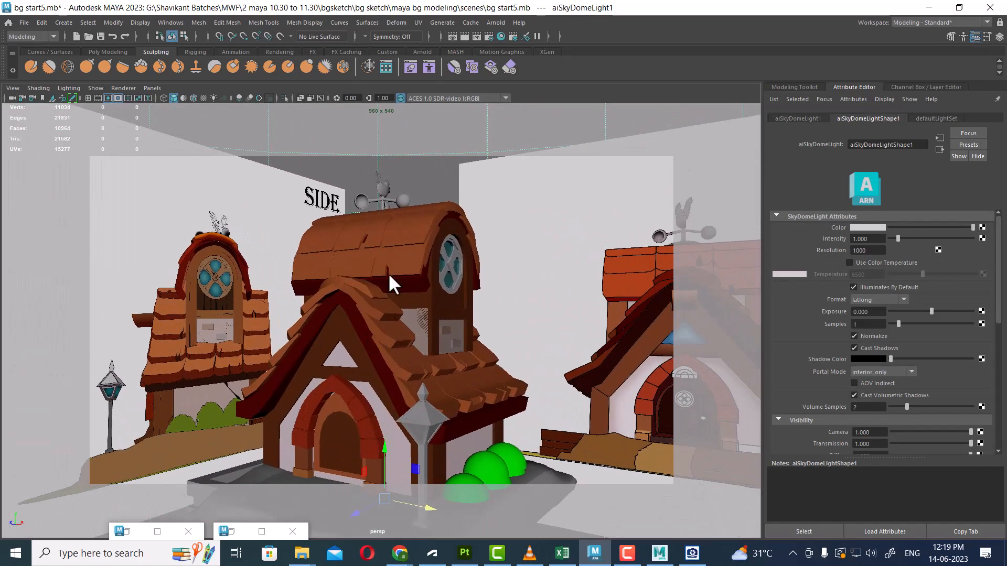
alt+middle_drag(388, 273, 408, 363)
alt+drag(408, 363, 417, 258)
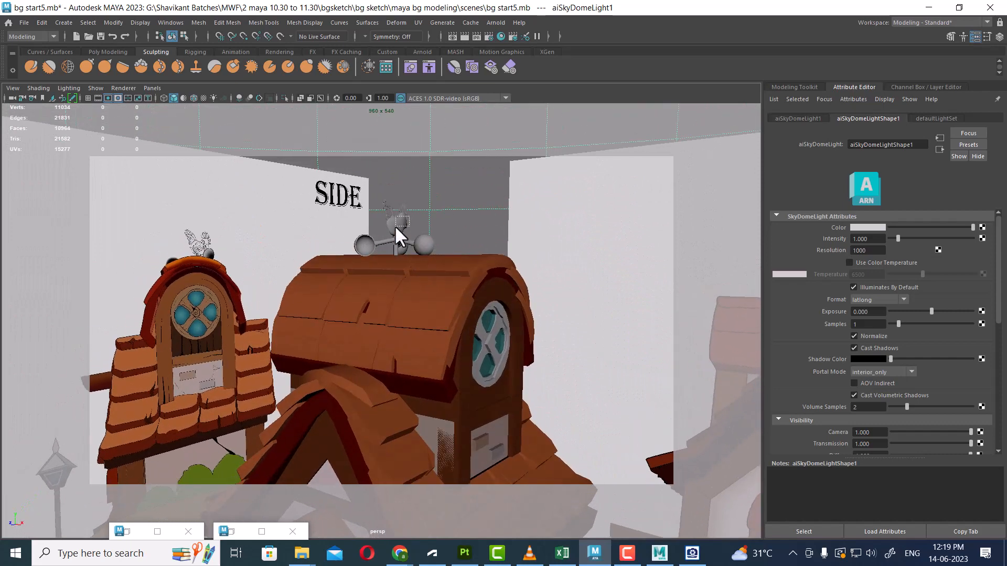
click(385, 248)
right_drag(379, 221, 392, 477)
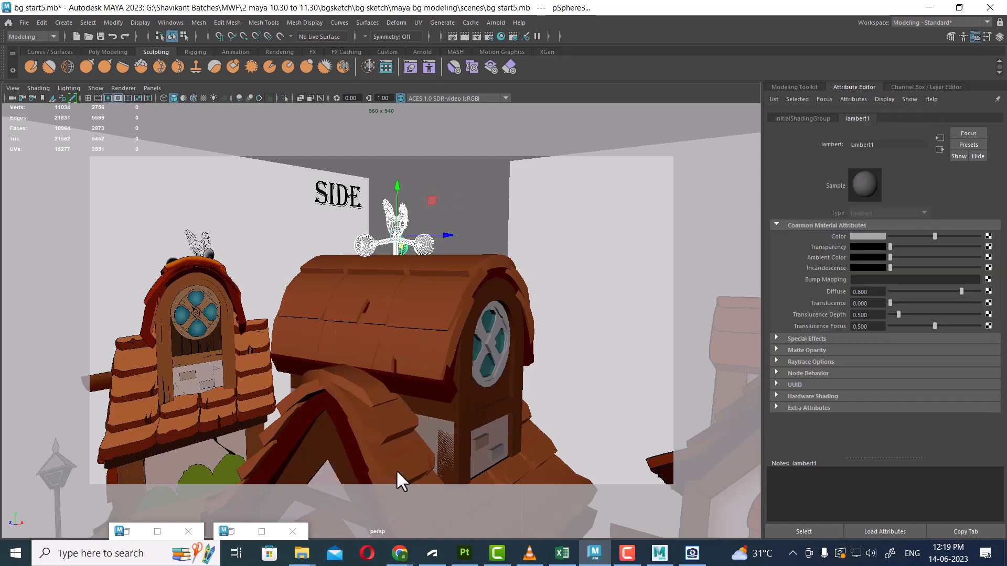
right_drag(412, 251, 430, 467)
right_drag(408, 235, 390, 487)
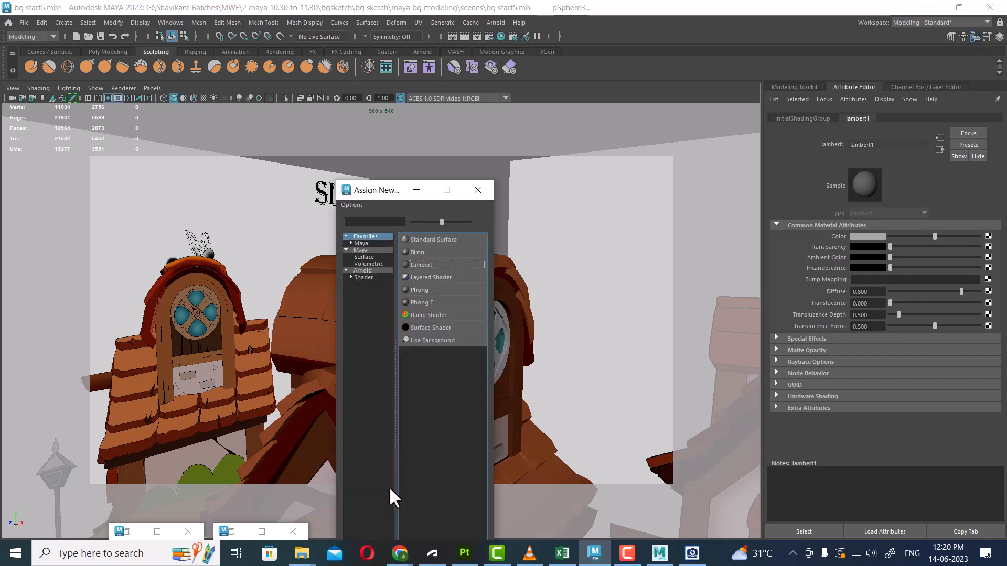
click(366, 270)
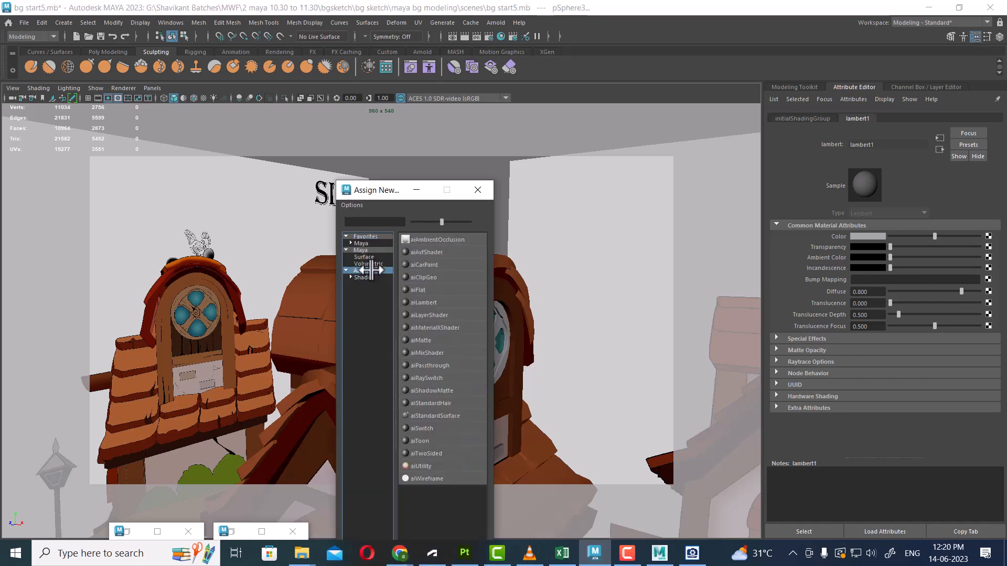
click(448, 416)
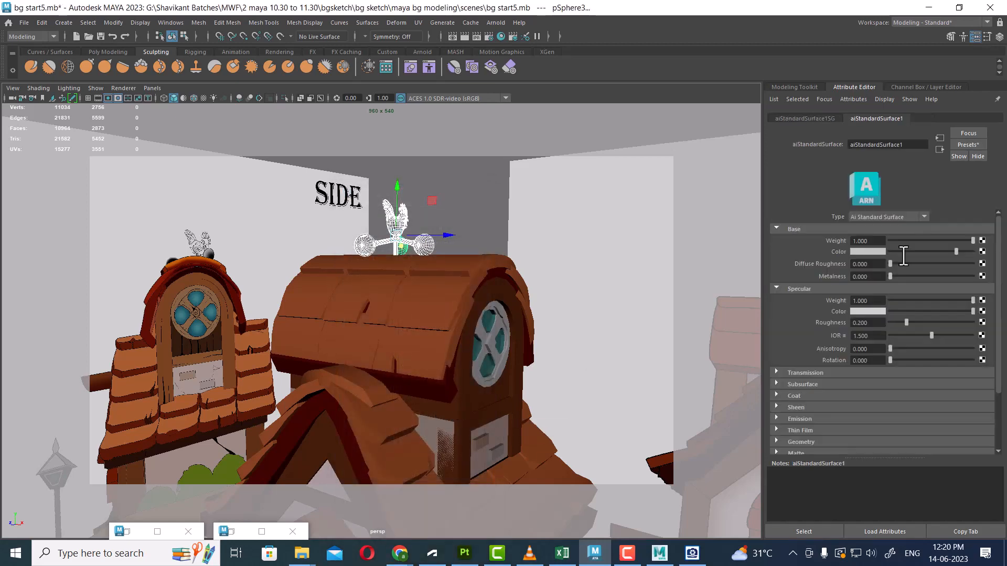
Replace the weathervane material's settings with the Copper preset and set its specular roughness to 0.4
click(968, 145)
mouse_move(957, 281)
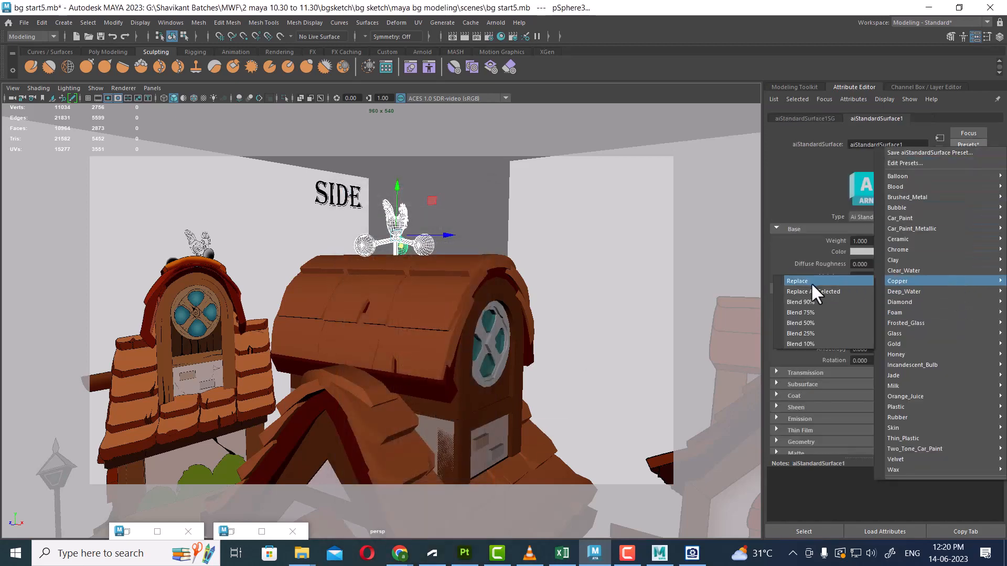
click(810, 282)
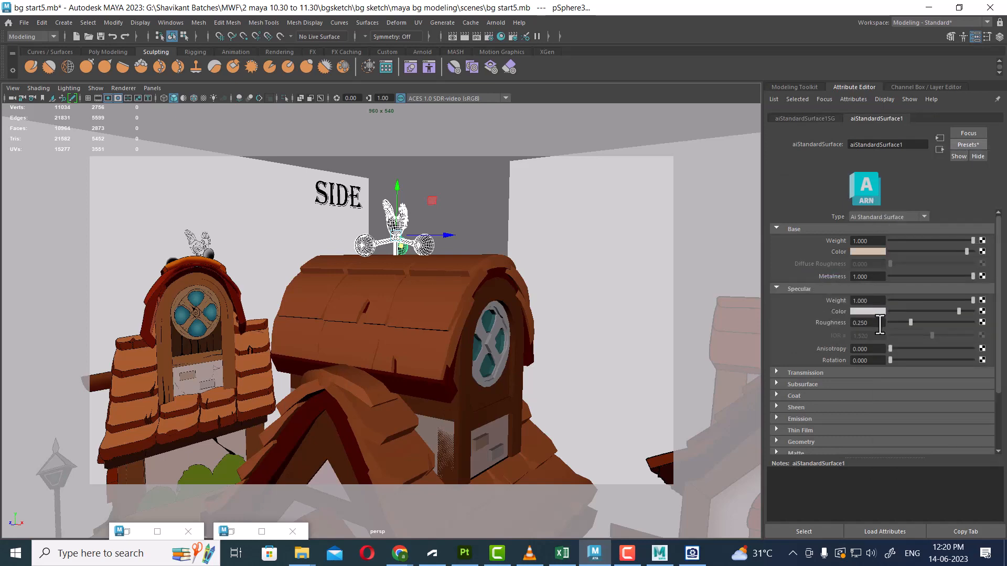
double_click(880, 323)
text(.)
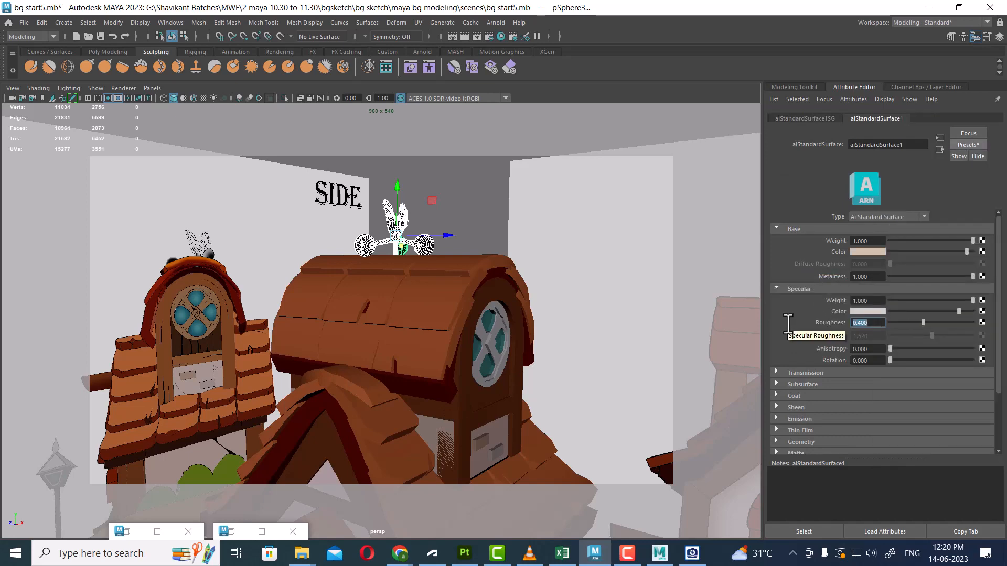
Assign the existing light_wood material to the round window frame on the upper storey's side
alt+right_drag(509, 349, 412, 336)
alt+middle_drag(474, 292, 484, 236)
alt+right_drag(488, 314, 528, 355)
scroll(487, 278, up, 6)
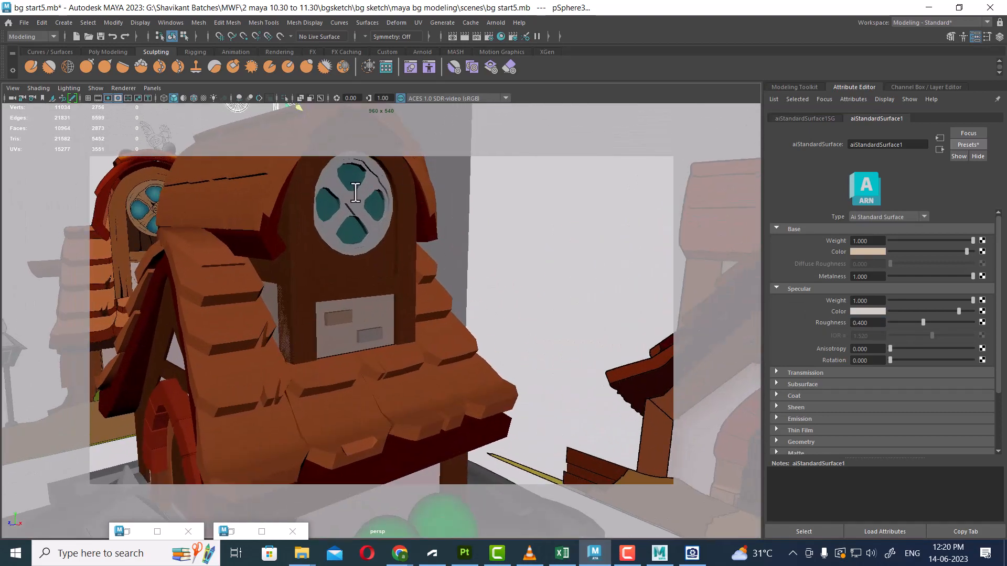
click(356, 193)
alt+drag(355, 193, 459, 269)
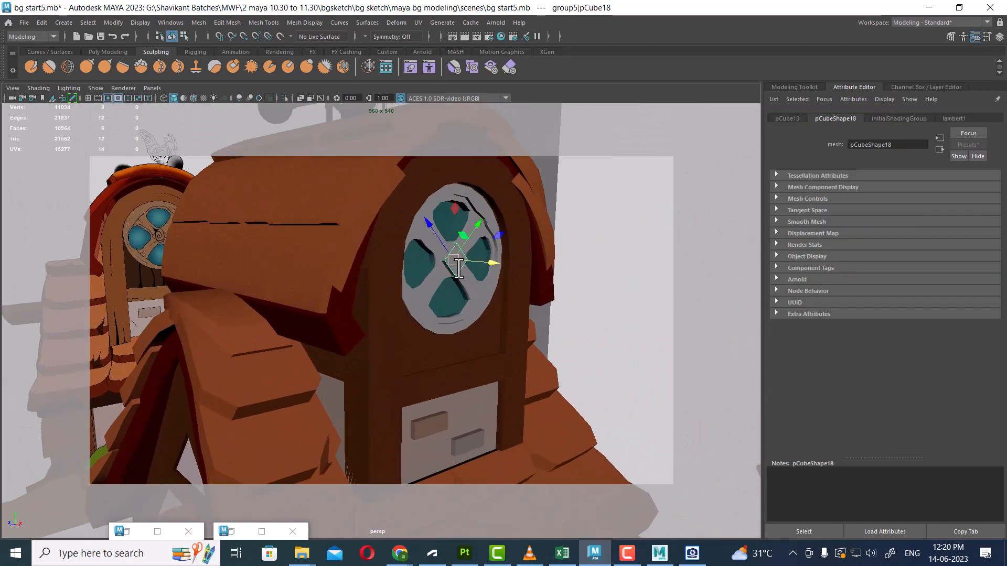
click(443, 279)
right_drag(433, 246, 511, 451)
alt+drag(511, 451, 474, 328)
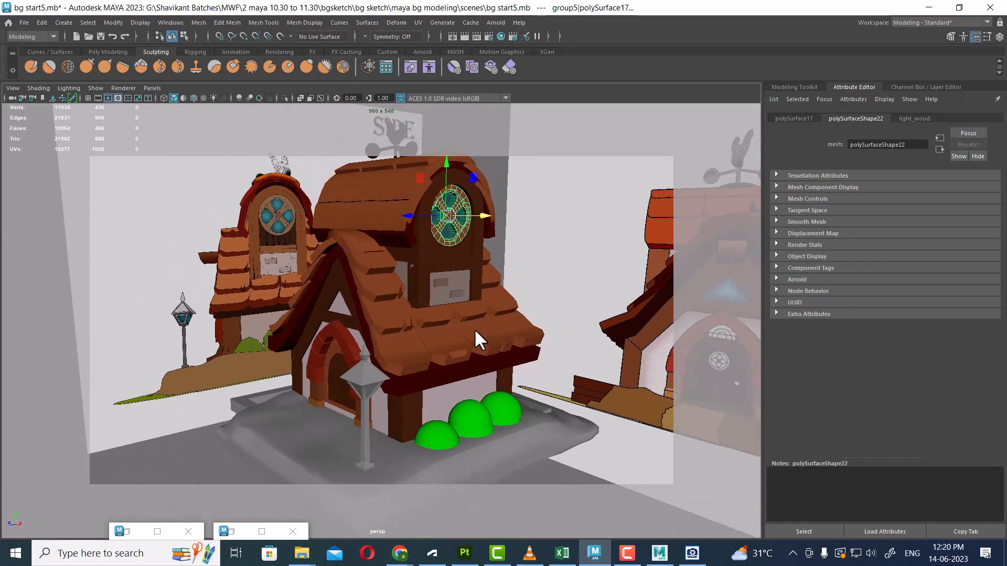
Isolate the lamp post by hiding everything else and assign a black material to its frame and pole
alt+drag(492, 372, 470, 354)
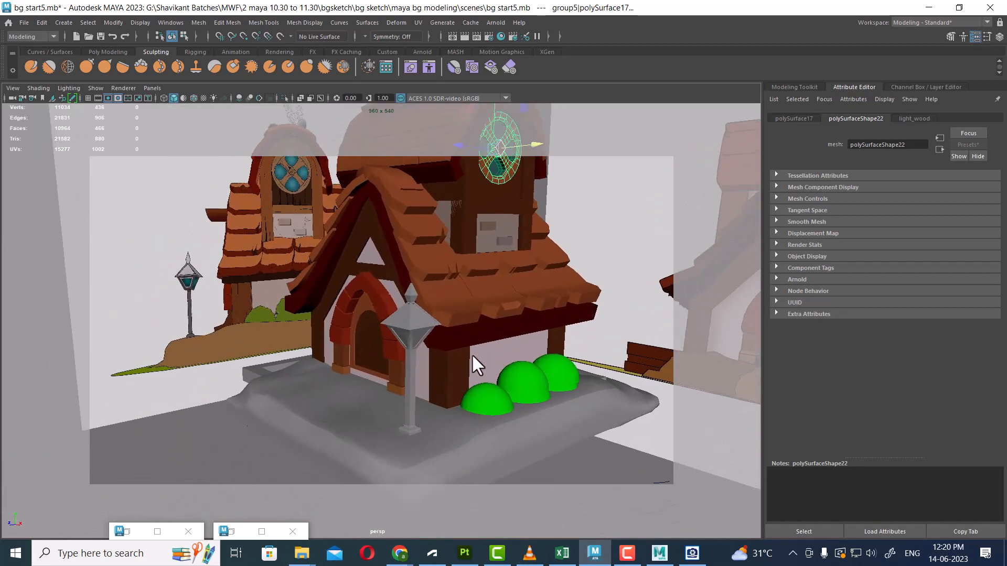
click(410, 322)
key(f)
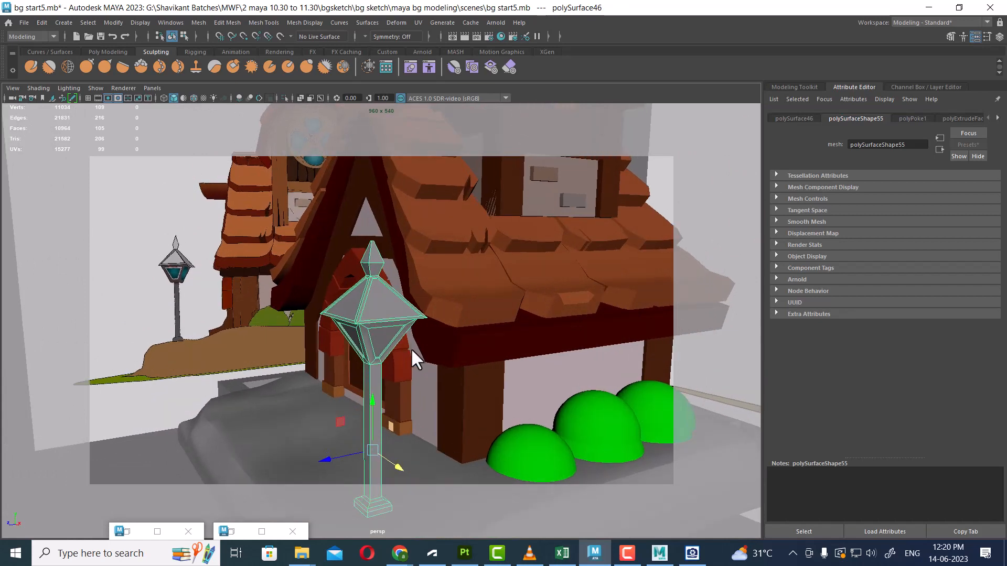
key(alt+h)
click(481, 255)
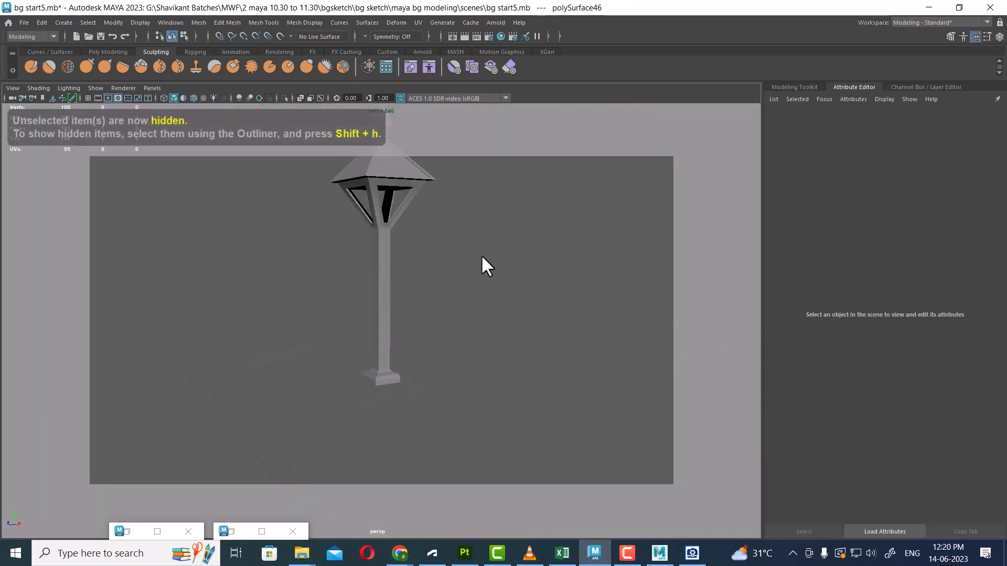
click(384, 181)
right_drag(381, 189, 472, 358)
click(531, 303)
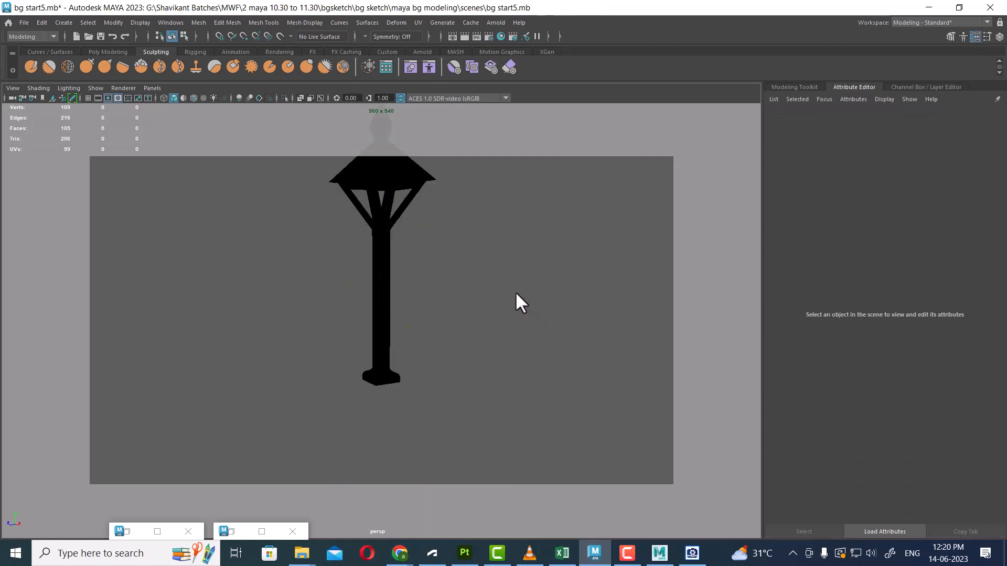
Restore the hidden scene and assign the lamp's glass panes a new aiStandardSurface material with the Glass preset
key(ctrl+1)
click(393, 206)
right_drag(408, 242, 400, 474)
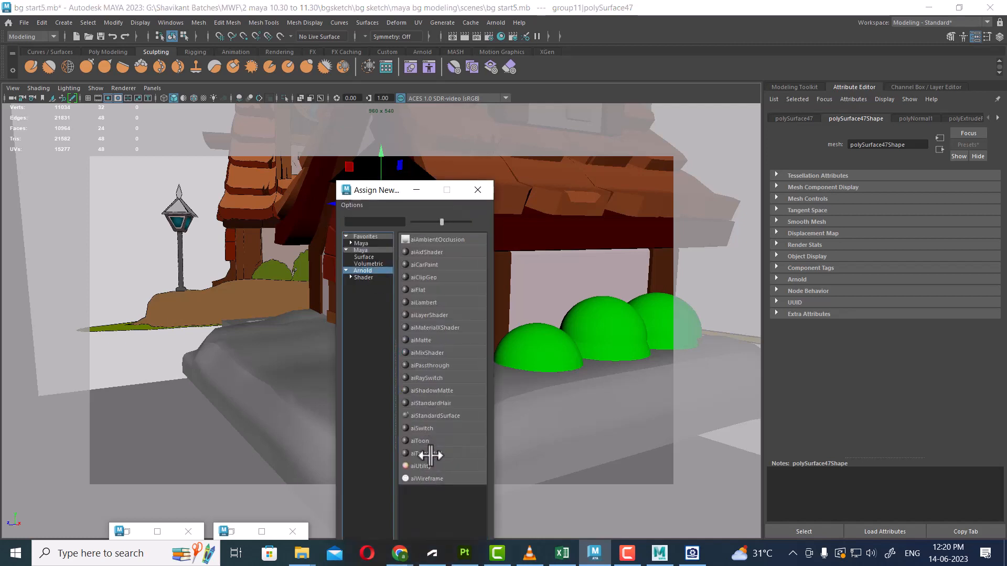
click(437, 416)
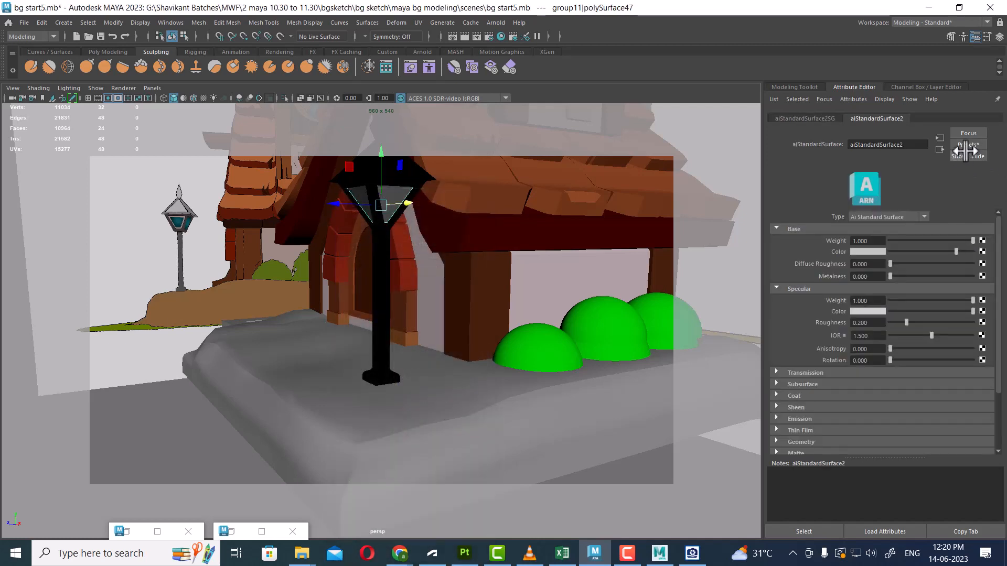
click(968, 145)
mouse_move(942, 336)
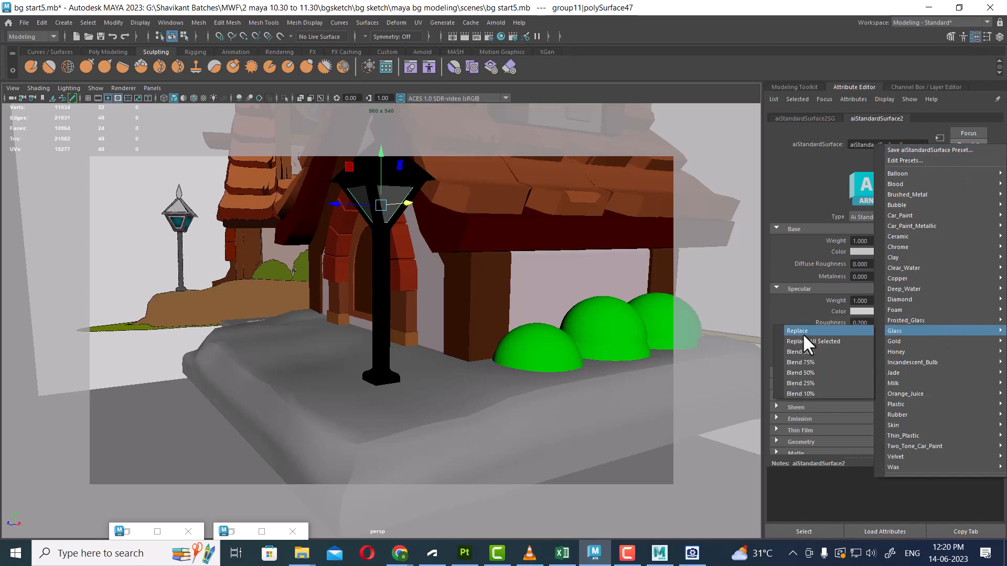
click(802, 331)
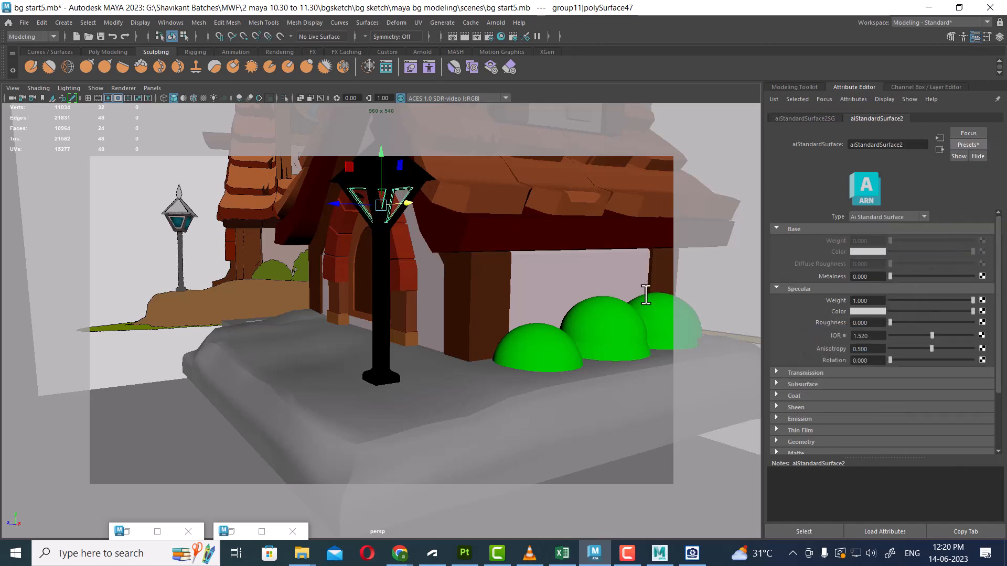
Assign the existing dark_wood material to the plank structure beside the ground base
scroll(572, 321, down, 5)
alt+drag(391, 270, 466, 341)
scroll(519, 249, down, 2)
click(309, 335)
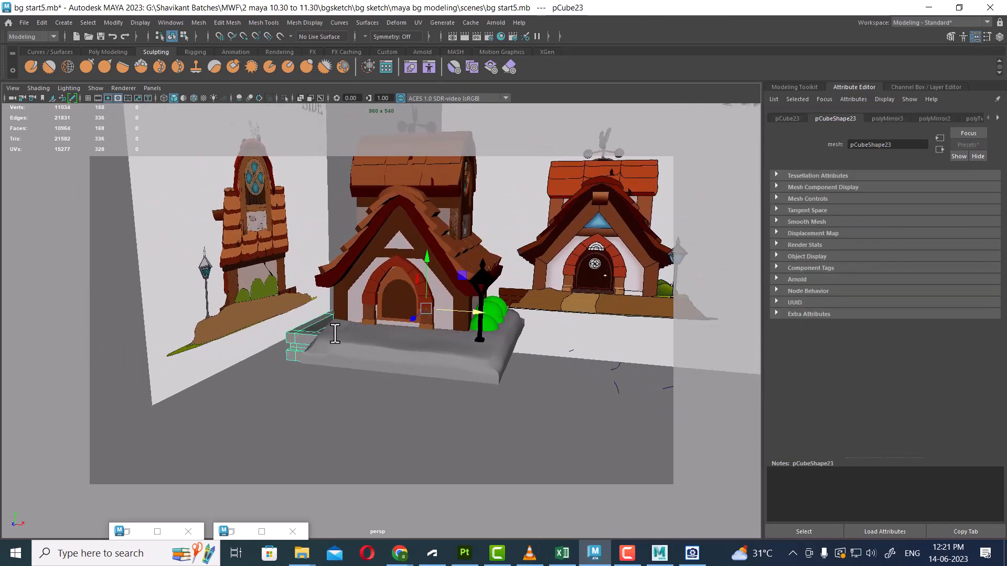
right_click(304, 321)
mouse_move(309, 526)
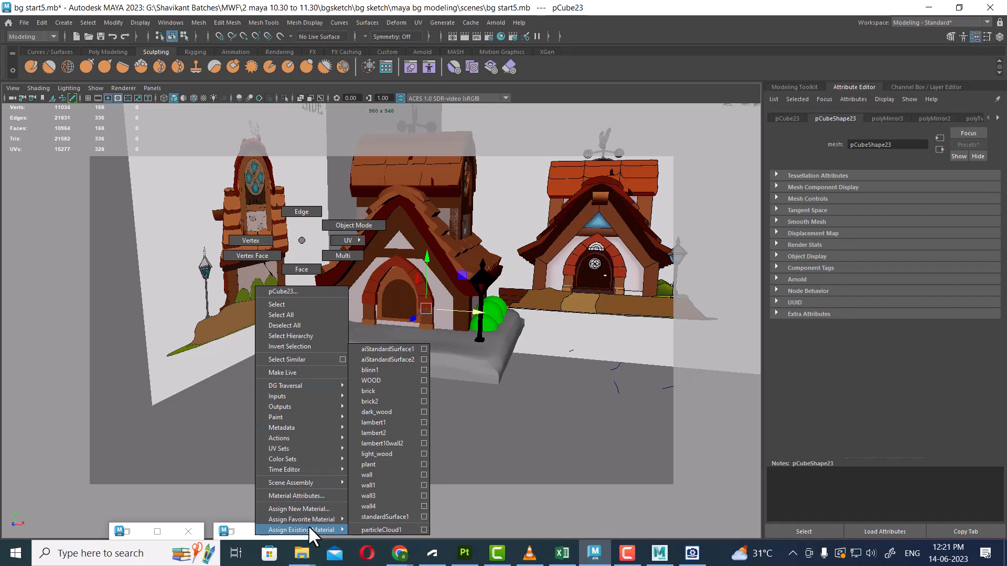
click(388, 423)
alt+drag(383, 420, 258, 313)
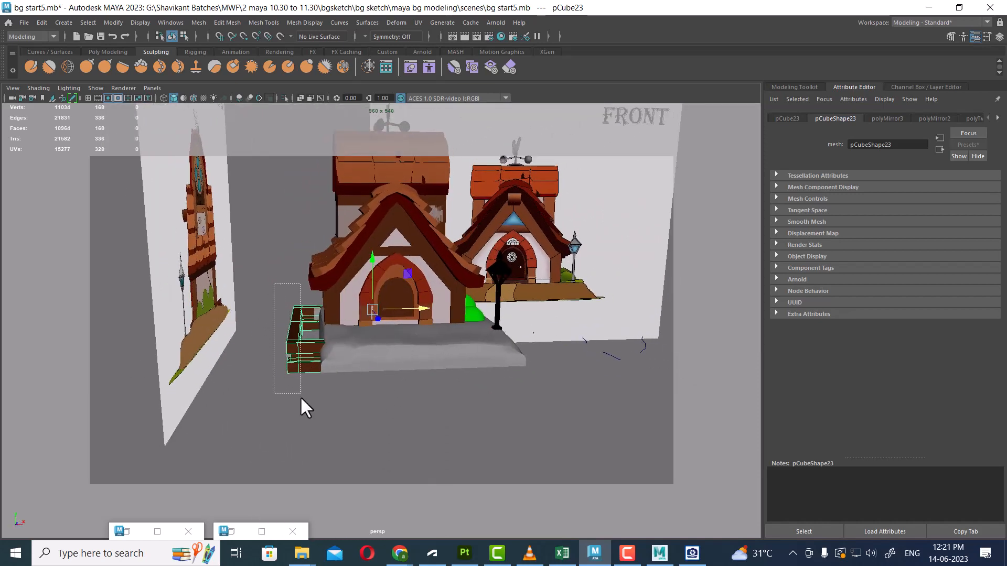
Select all the plank pieces beside the ground base and give them the same dark_wood material
drag(300, 396, 313, 391)
key(h)
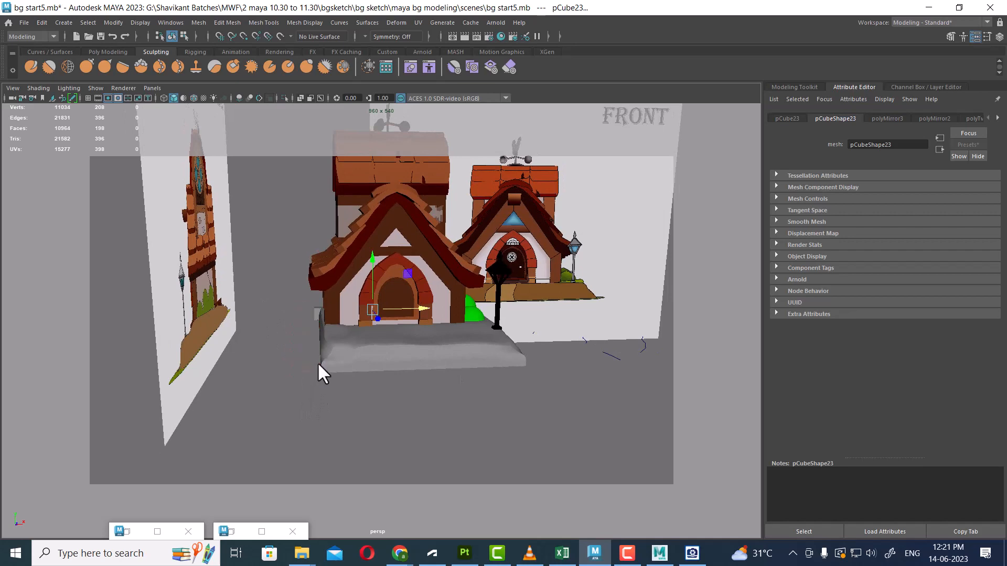
key(h)
scroll(293, 364, up, 4)
right_drag(260, 344, 347, 410)
alt+drag(423, 401, 423, 373)
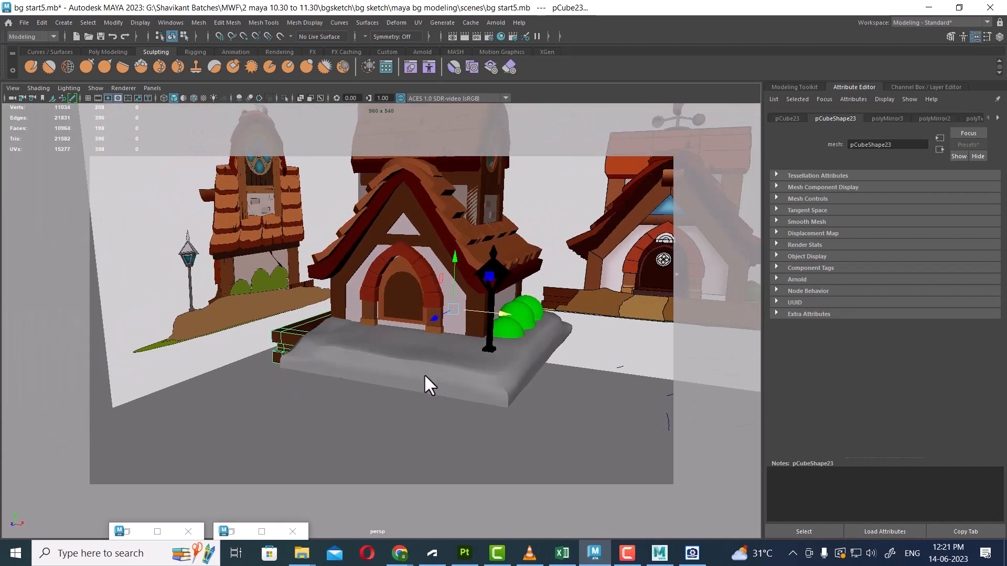
Assign a new Lambert material to the ground base and sample its brown color from the ground in the front reference
click(426, 370)
right_drag(427, 367, 511, 451)
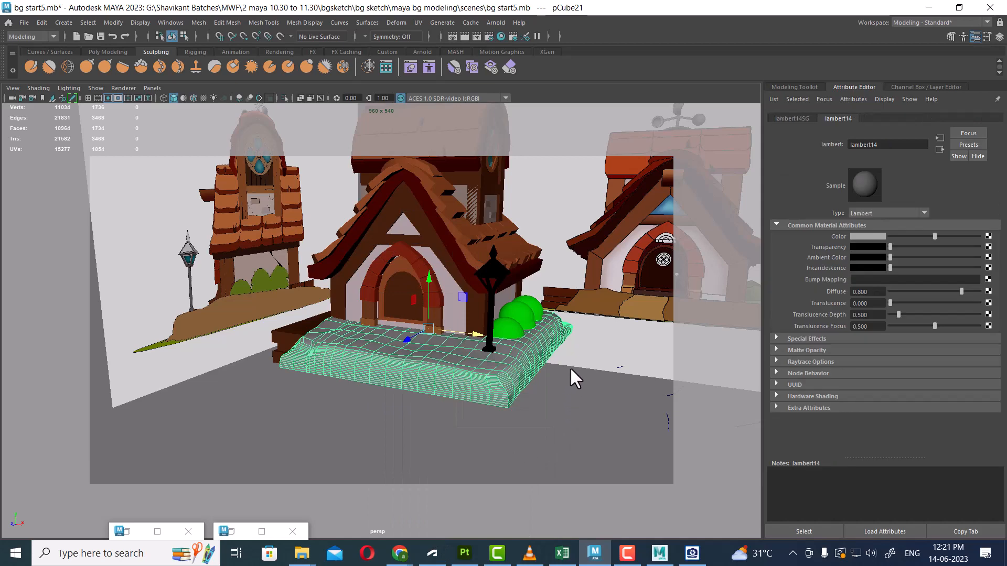
alt+drag(572, 369, 681, 341)
click(870, 235)
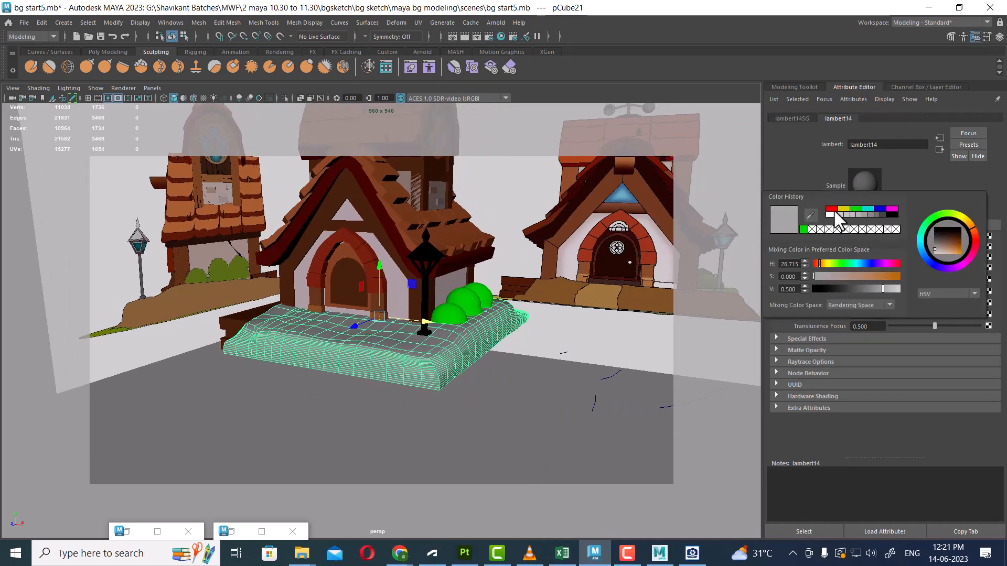
click(810, 215)
click(636, 300)
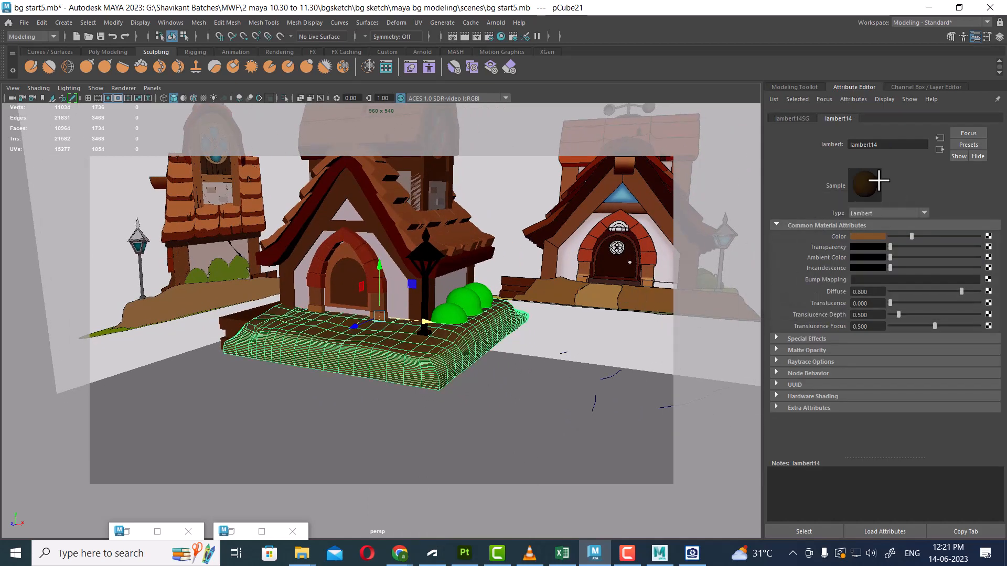
Rename the ground base's Lambert material to ground
click(888, 144)
drag(884, 147, 830, 140)
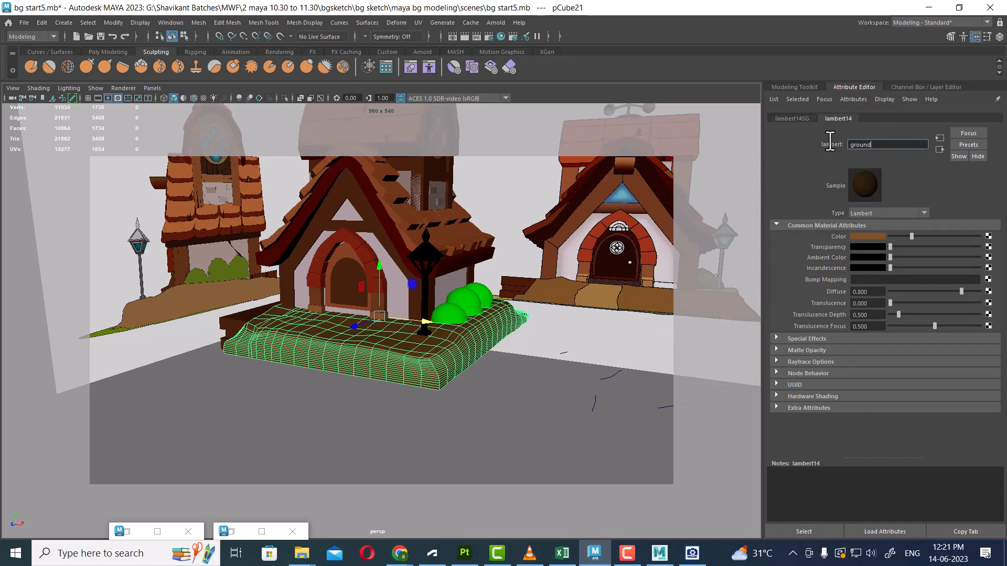
key(Return)
Duplicate the horizontal gable beam above the door arch and raise the copy into the gable's triangular opening
alt+middle_drag(490, 289, 504, 304)
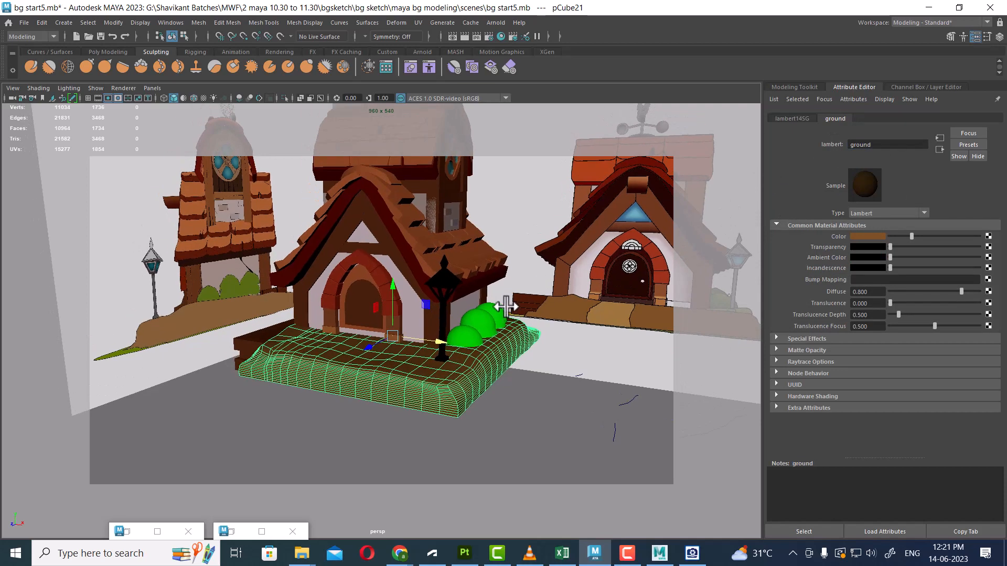
alt+drag(492, 293, 505, 291)
alt+right_drag(419, 241, 429, 265)
alt+middle_drag(390, 231, 407, 253)
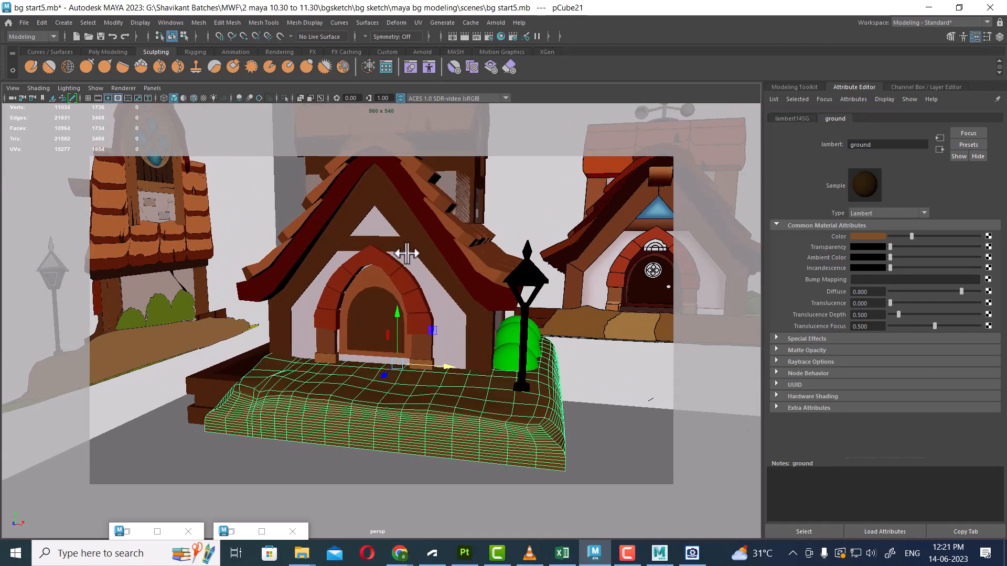
click(392, 243)
alt+right_drag(409, 253, 442, 288)
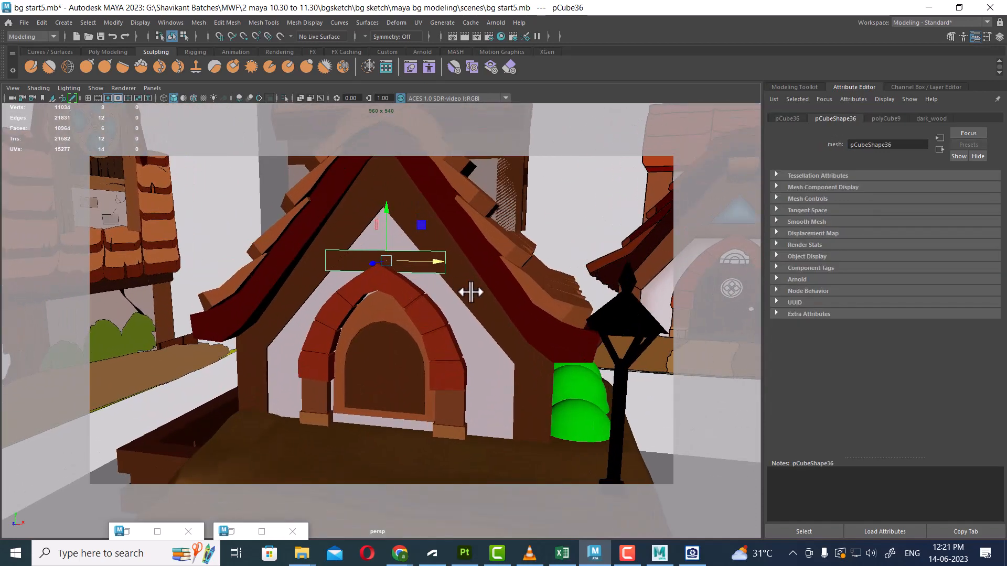
key(ctrl+d)
drag(386, 210, 387, 183)
Scale the duplicated beam narrower and taller to cover the gable's triangular opening, and set it back behind the frame
key(r)
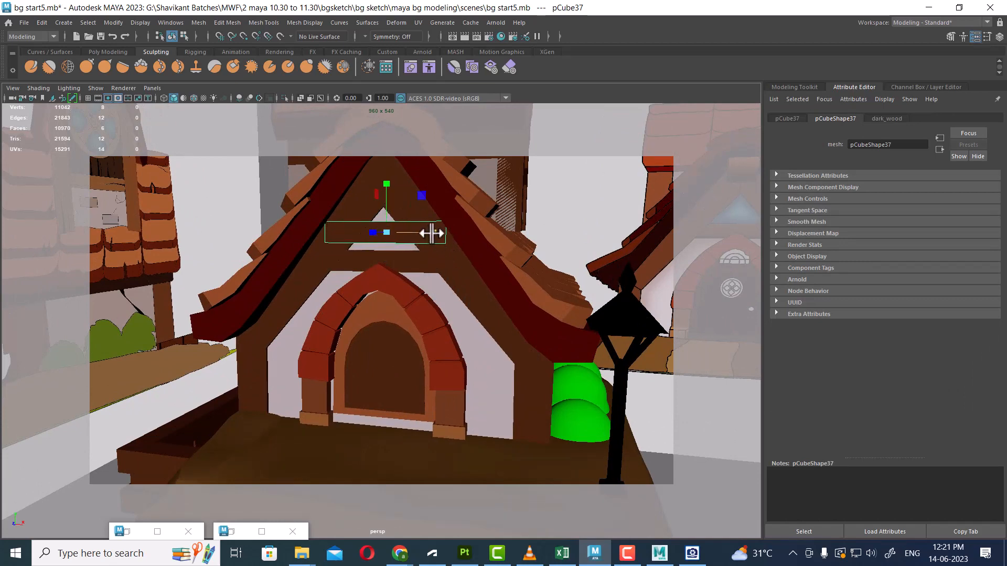
drag(426, 234, 417, 233)
drag(387, 183, 391, 128)
key(w)
alt+drag(440, 196, 372, 258)
drag(343, 219, 344, 218)
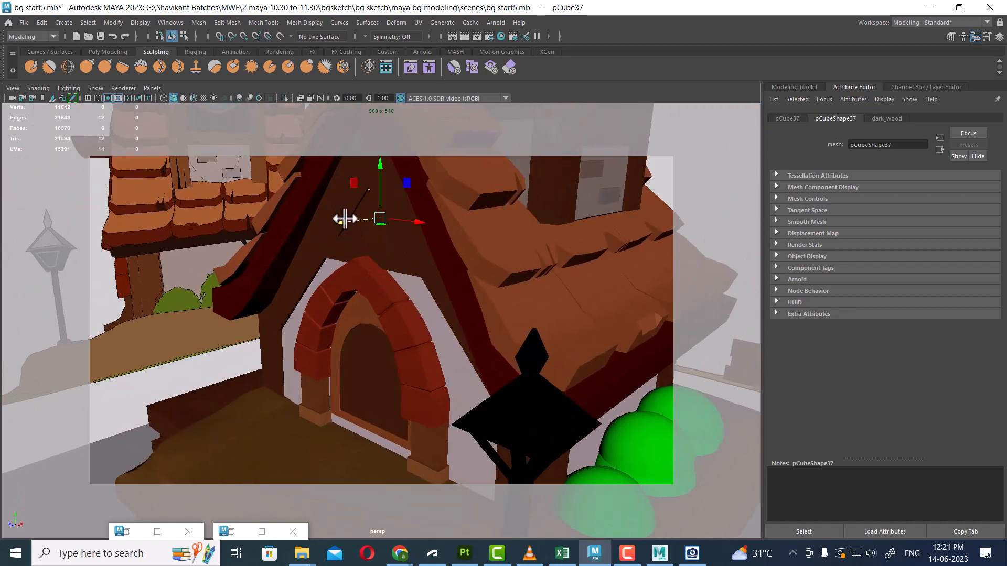
Assign the existing blinn1 material to the panel behind the gable's triangular opening
right_drag(368, 220, 452, 463)
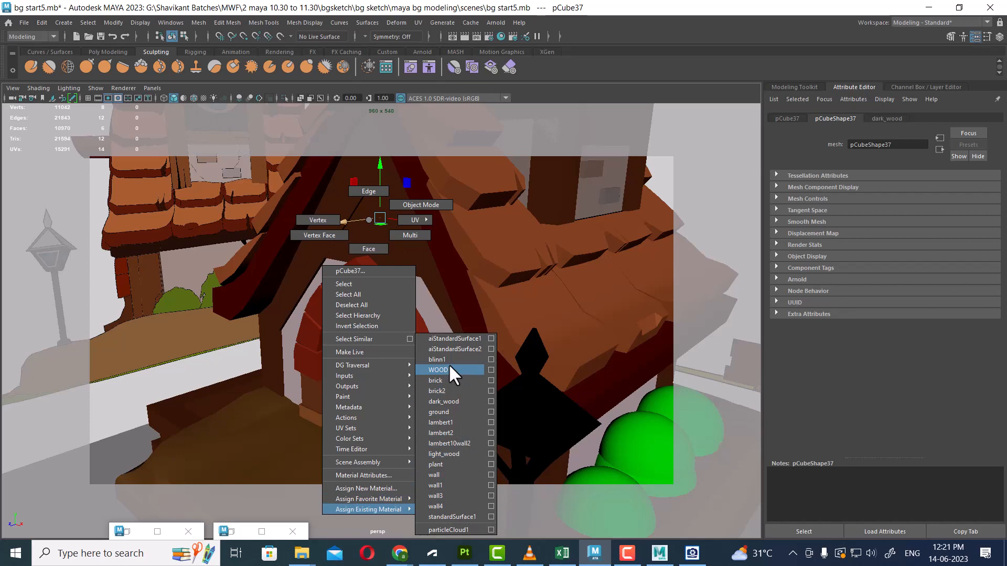
right_drag(449, 367, 450, 362)
scroll(454, 360, down, 5)
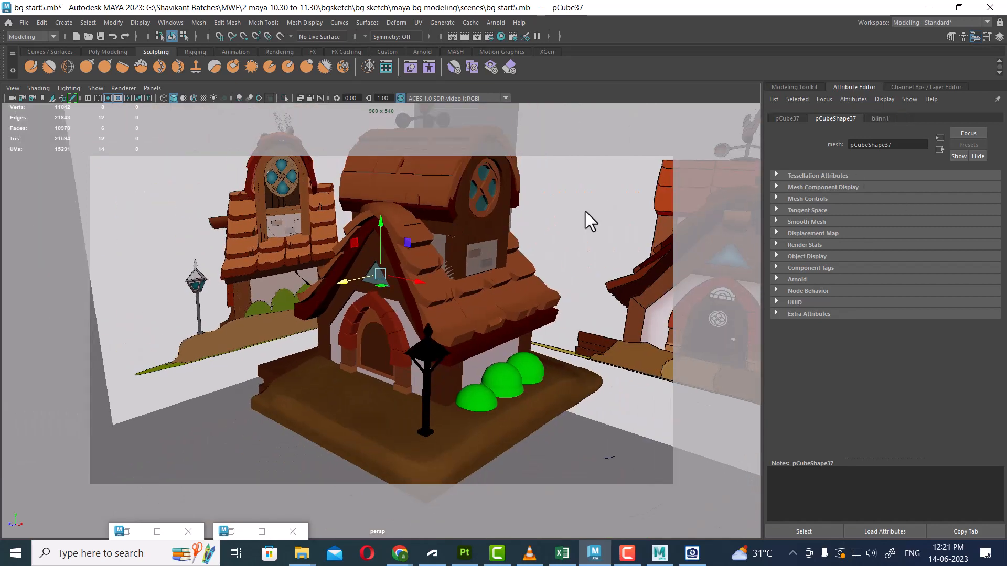
Open the gable panel's Blinn material attributes and rename the material to glass
right_drag(382, 268, 573, 439)
alt+drag(362, 304, 495, 355)
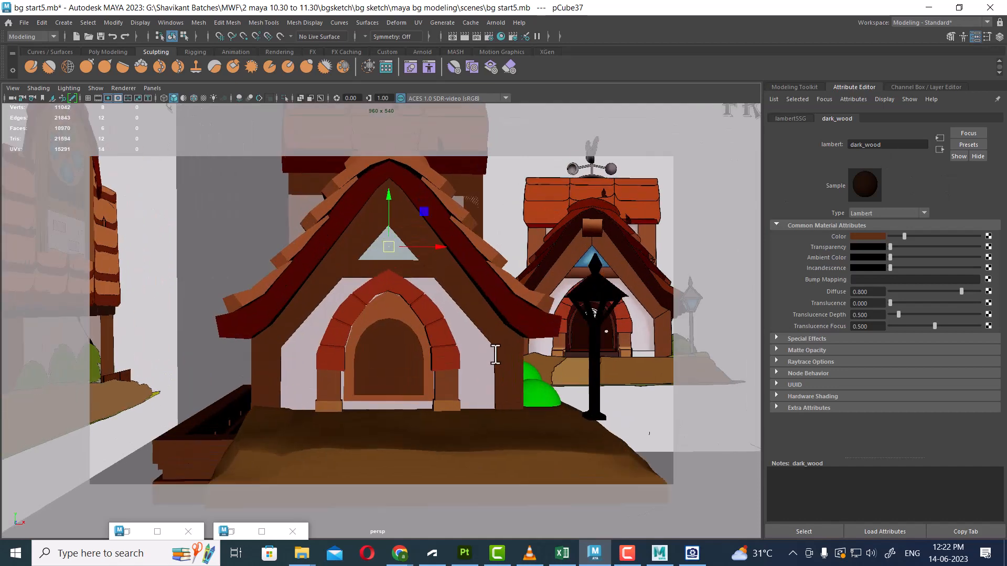
alt+right_drag(494, 355, 645, 423)
alt+drag(645, 422, 637, 378)
click(403, 266)
click(402, 241)
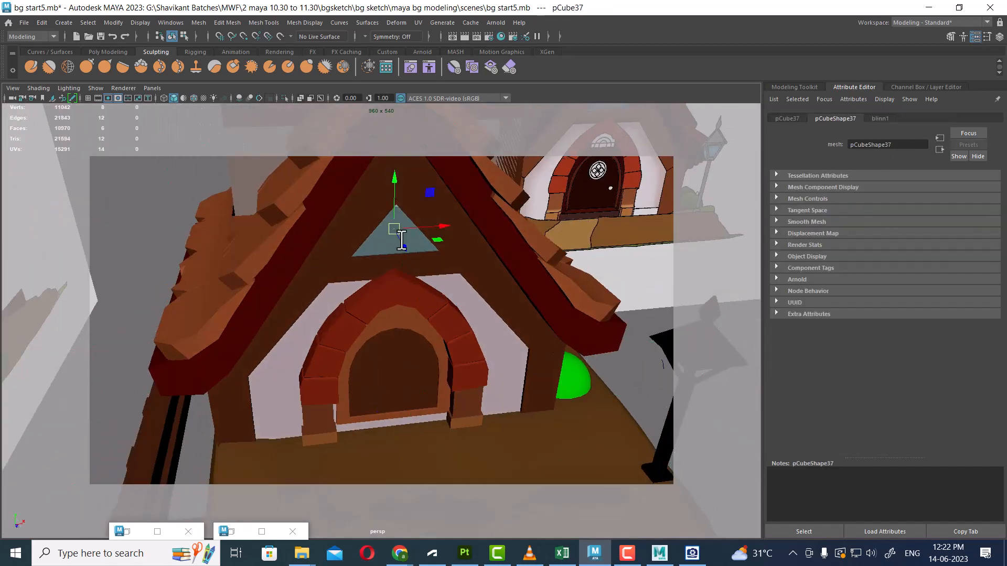
right_drag(381, 240, 380, 479)
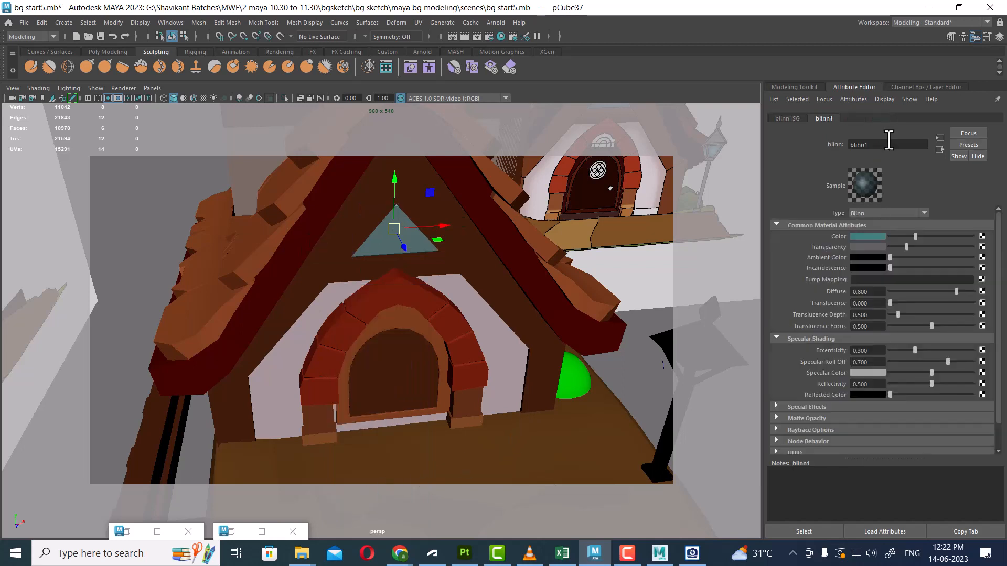
double_click(872, 146)
text(glass)
key(Return)
Create a polygon sphere and move it forward and up out of the house, in front of the door
scroll(480, 434, down, 5)
alt+drag(451, 356, 408, 314)
scroll(485, 393, up, 4)
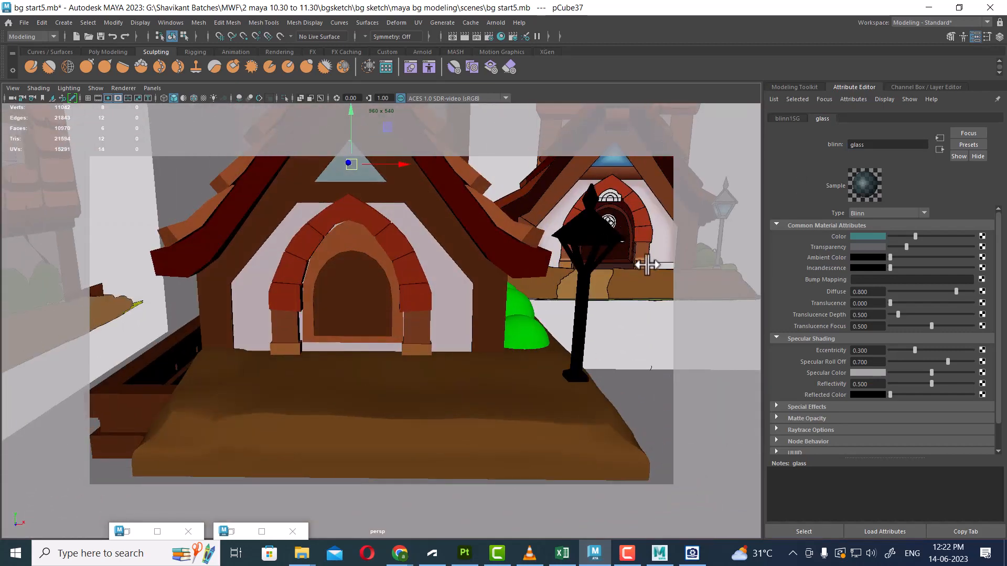
alt+drag(631, 258, 633, 257)
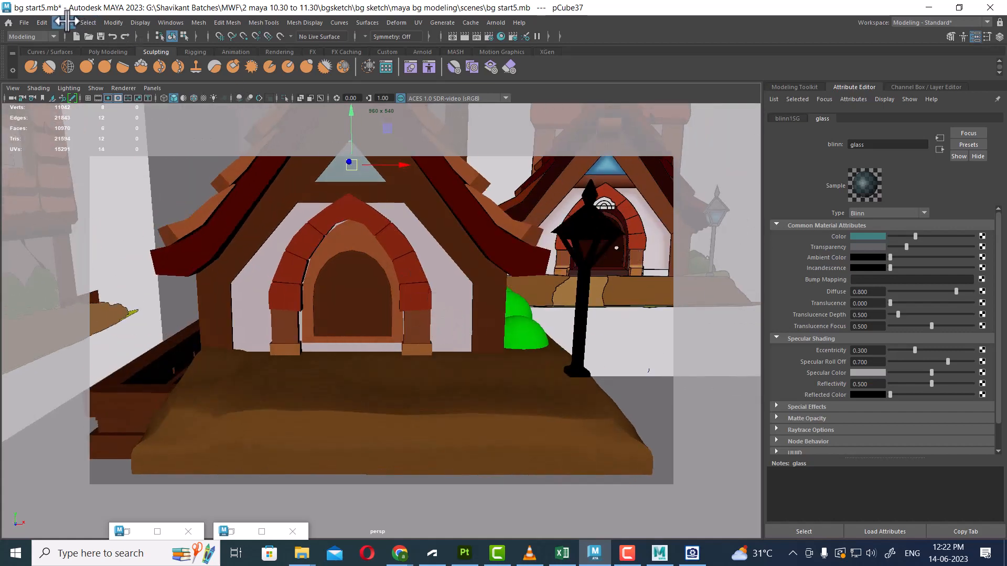
click(64, 22)
mouse_move(131, 61)
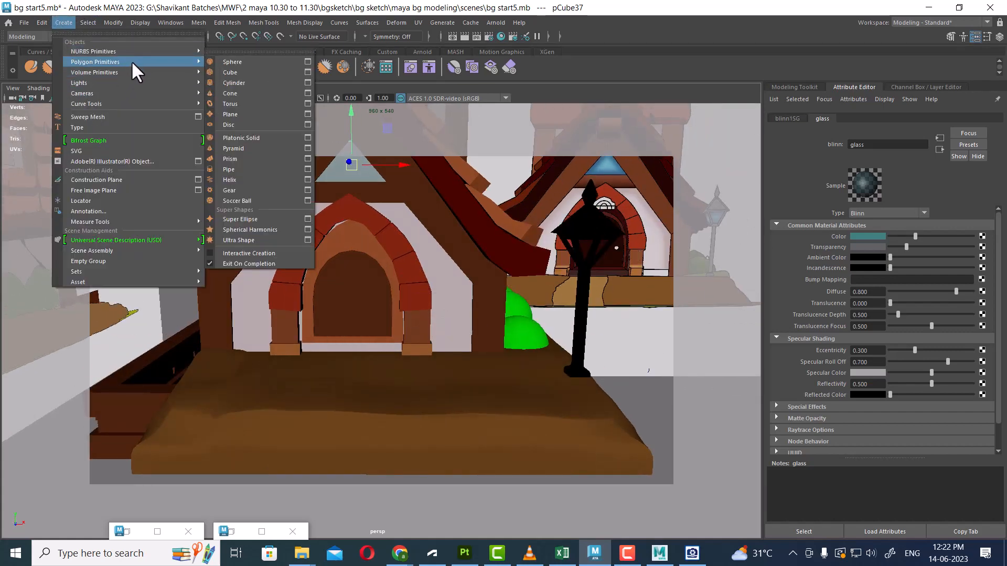
click(285, 61)
alt+drag(388, 252, 439, 330)
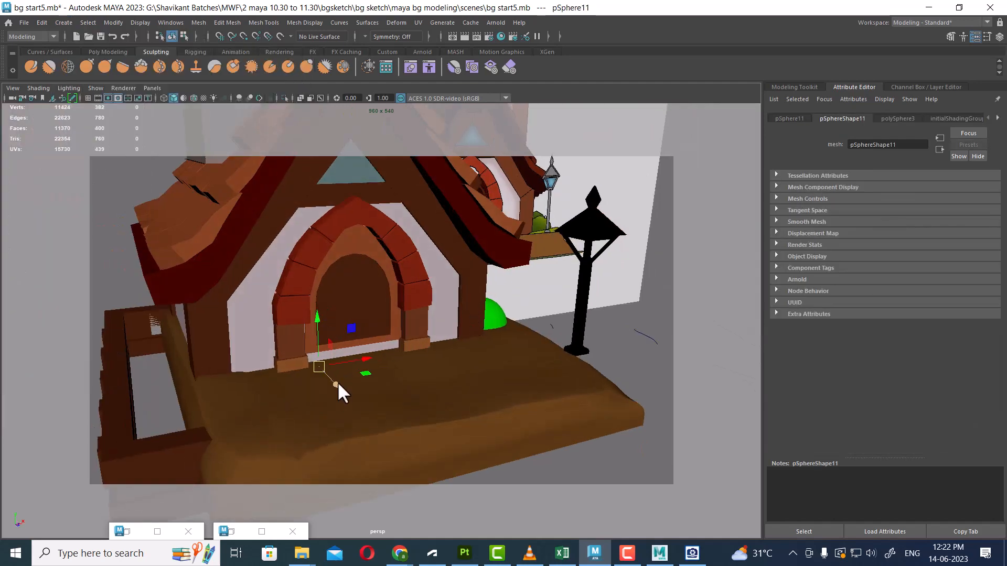
drag(337, 385, 366, 418)
drag(349, 348, 348, 282)
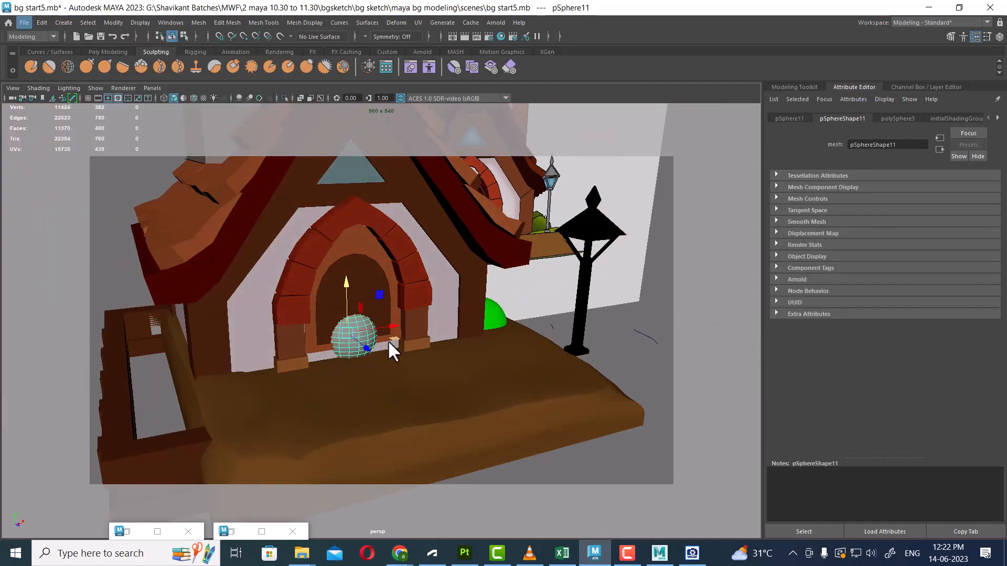
Rotate the sphere so its pole faces forward, with Rotate X set to 90
key(e)
drag(361, 326, 362, 346)
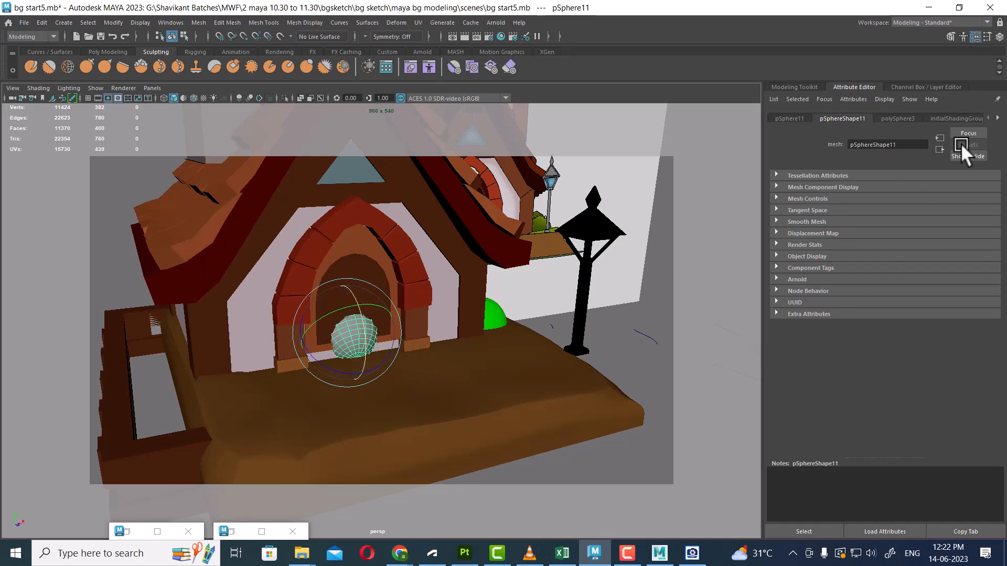
click(998, 36)
double_click(983, 153)
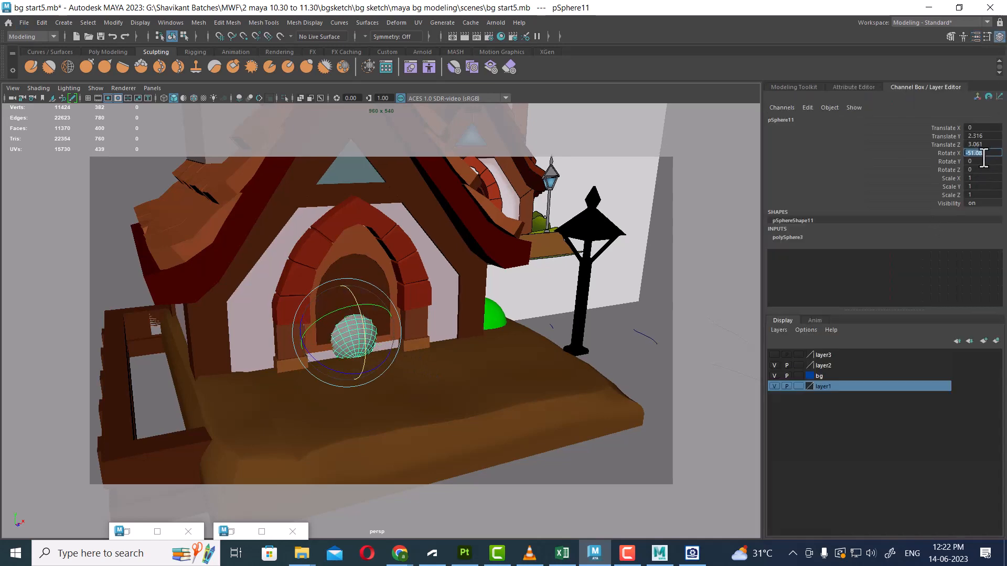
key(Return)
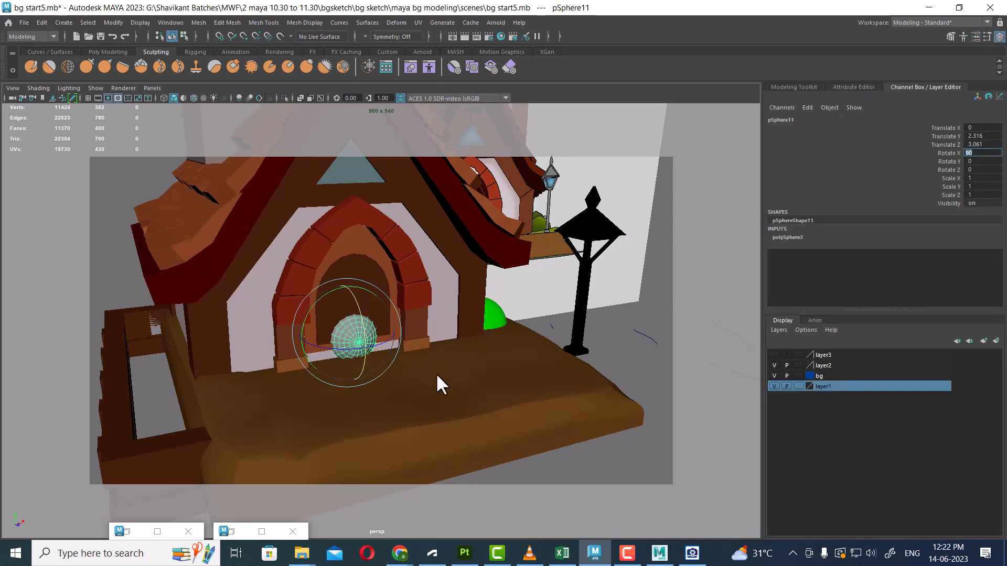
Move the sphere forward clear of the door, scale it uniformly to about 0.147, and raise it over the door panel
scroll(437, 372, up, 2)
key(w)
alt+drag(419, 336, 430, 348)
drag(363, 353, 397, 373)
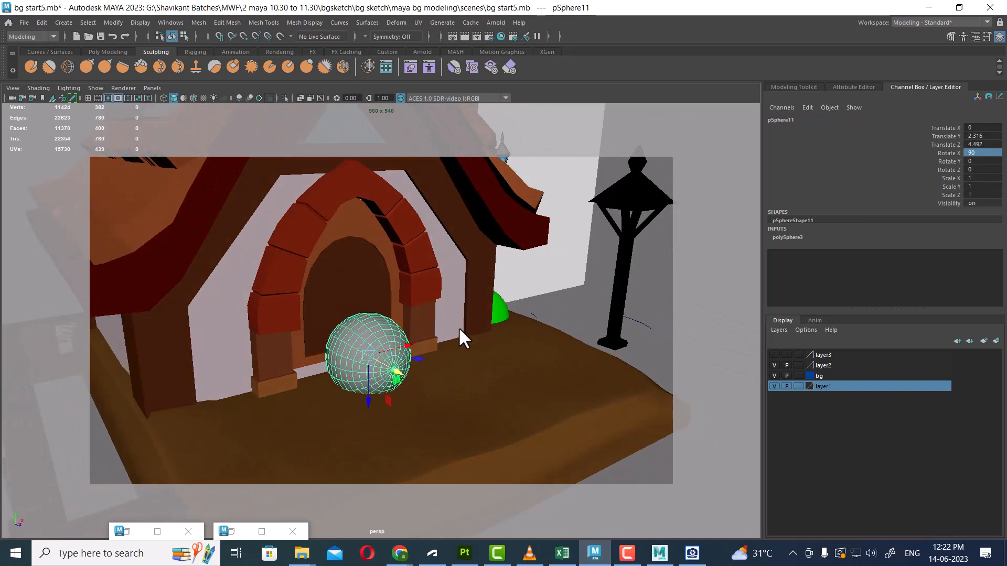
key(space)
drag(462, 346, 477, 373)
scroll(496, 309, up, 4)
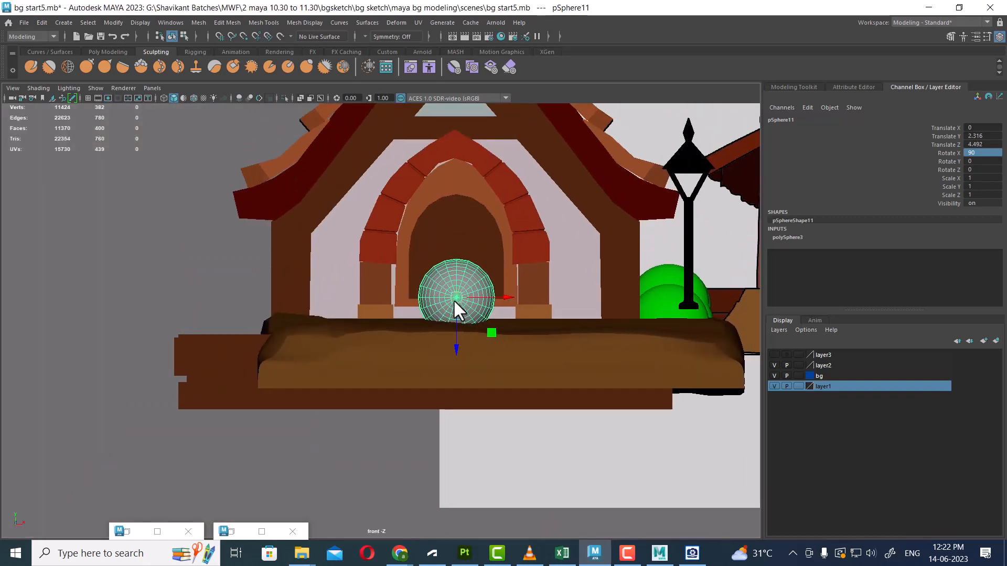
drag(454, 300, 420, 295)
key(r)
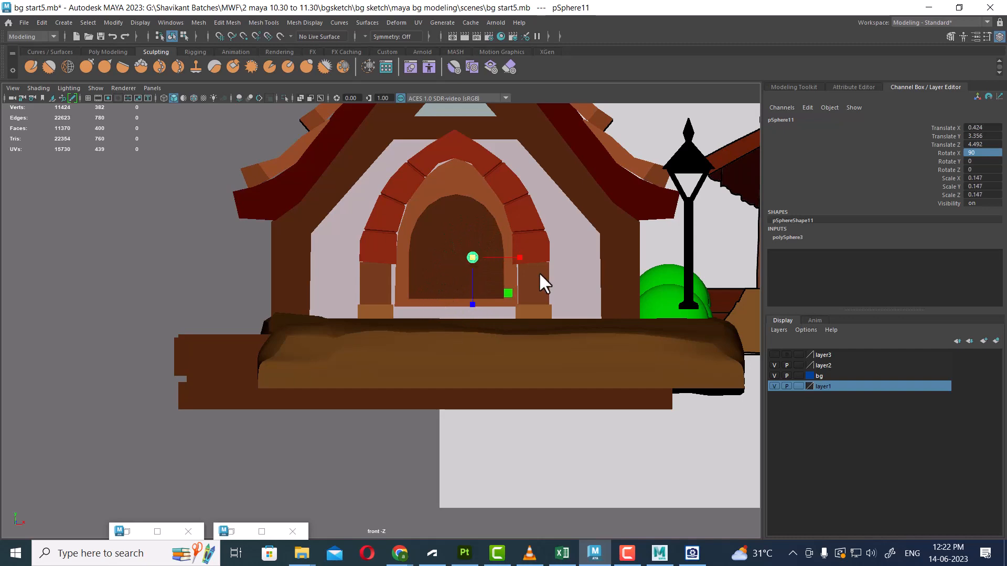
Place the small sphere as a knob near the door's right edge at about X 0.957 and push it back to about Z 3.876
key(w)
drag(515, 257, 536, 257)
key(space)
drag(567, 318, 640, 380)
alt+right_drag(640, 379, 648, 390)
drag(497, 298, 445, 292)
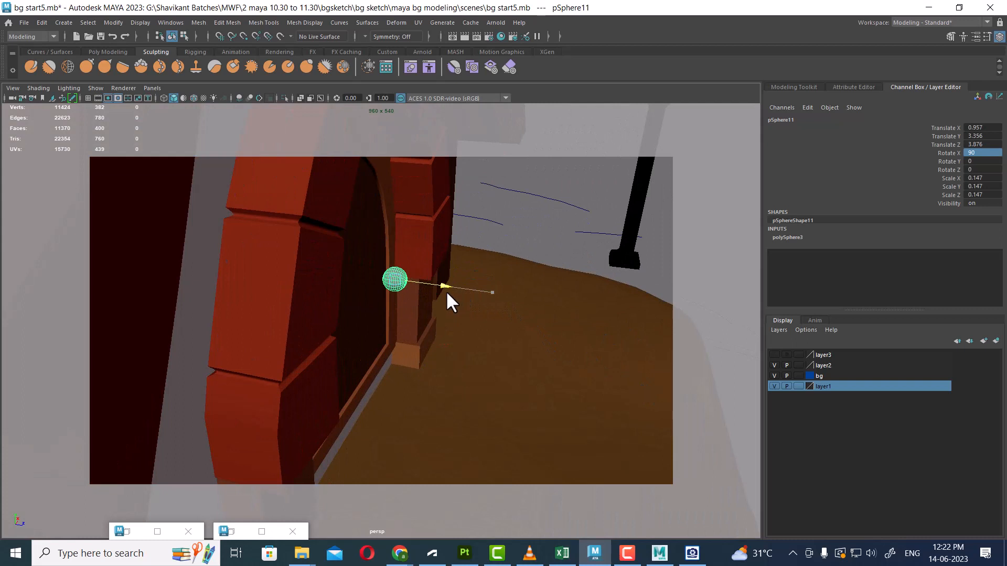
Hide every object except the door knob sphere
alt+right_drag(505, 335, 563, 336)
key(alt+h)
alt+drag(559, 333, 450, 266)
alt+right_drag(450, 265, 463, 274)
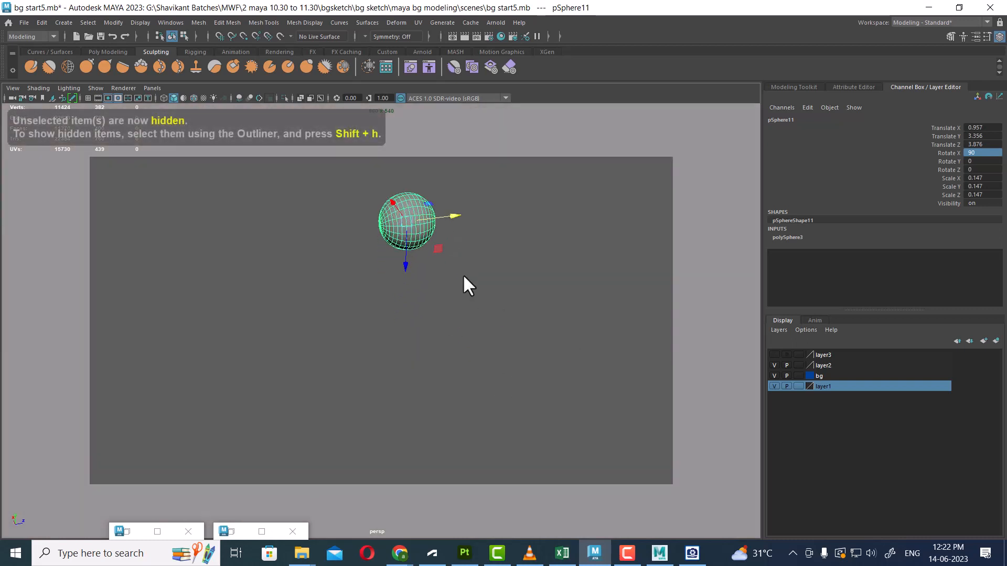
alt+middle_drag(462, 274, 471, 320)
scroll(487, 234, up, 4)
alt+middle_drag(486, 234, 497, 305)
scroll(492, 297, up, 2)
right_drag(505, 234, 416, 219)
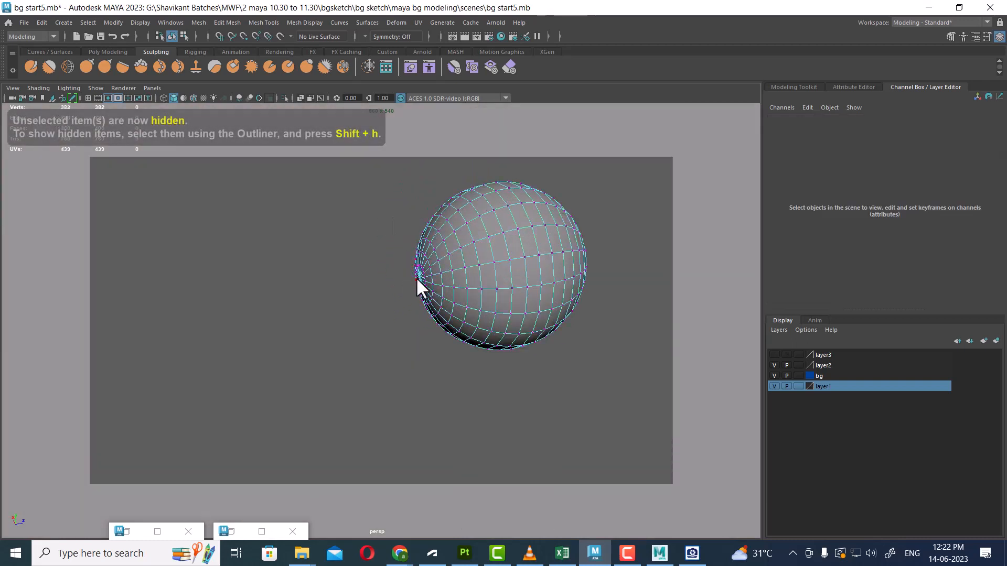
click(417, 279)
ctrl+right_drag(474, 236, 471, 310)
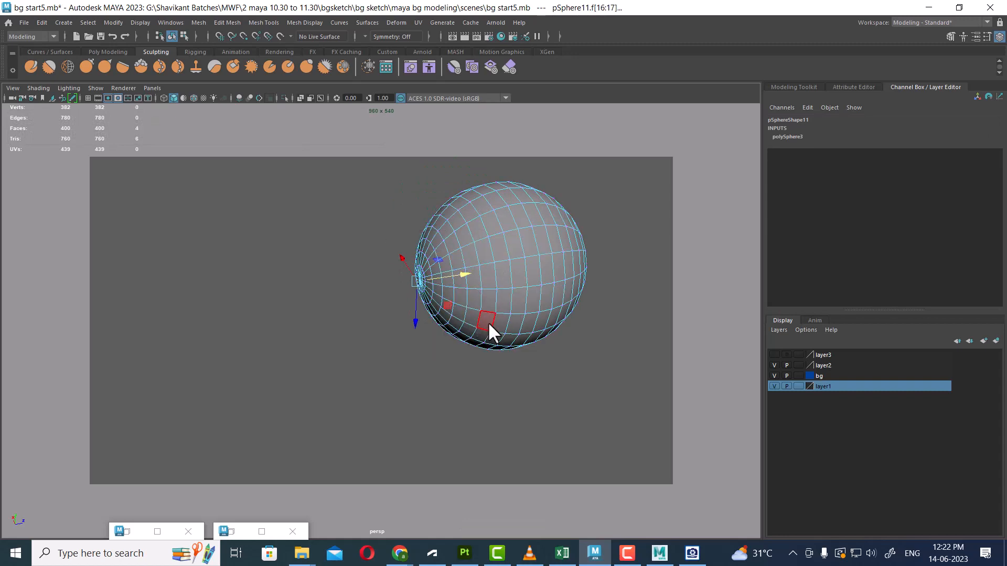
Select the ring of triangular faces around the knob sphere's pole and grow the face selection three times
alt+drag(390, 341, 494, 328)
alt+middle_drag(486, 242, 466, 261)
alt+right_drag(465, 261, 483, 336)
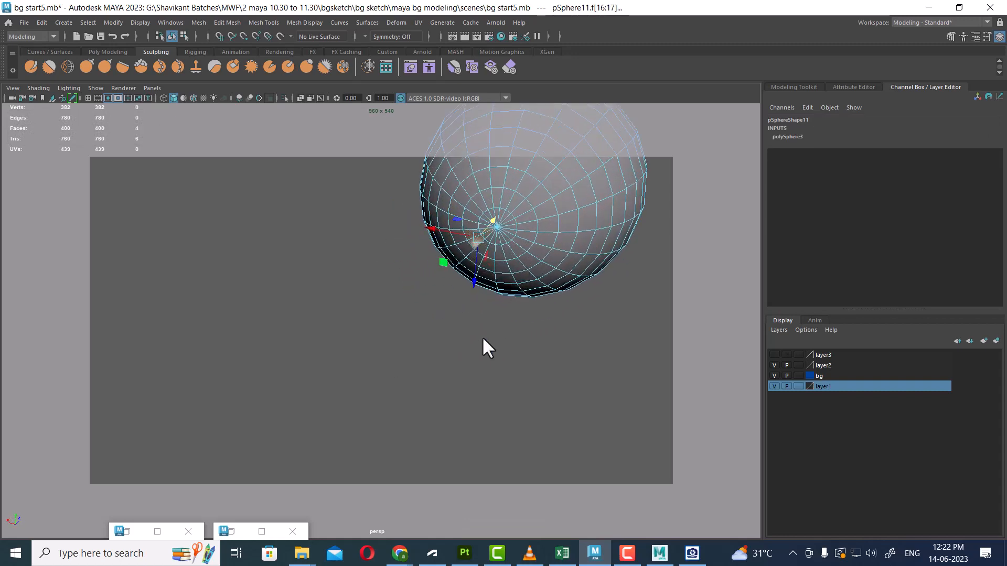
right_drag(539, 198, 539, 263)
click(502, 222)
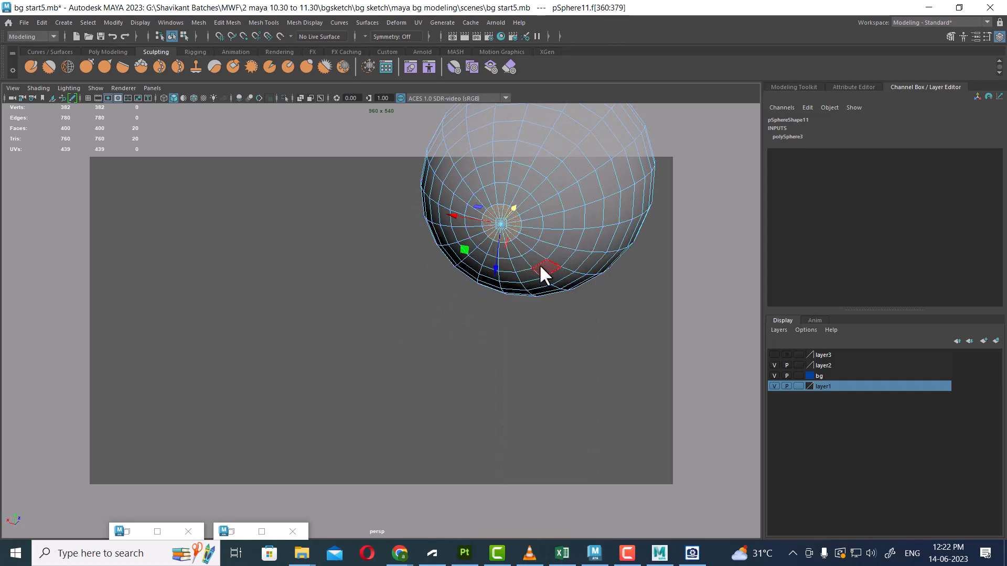
key(shift+period)
key(shift+period)
key(shift+period)
Flatten the selected pole faces along the sphere's axis and extrude them outward into a cylindrical knob stem
alt+drag(551, 279, 384, 277)
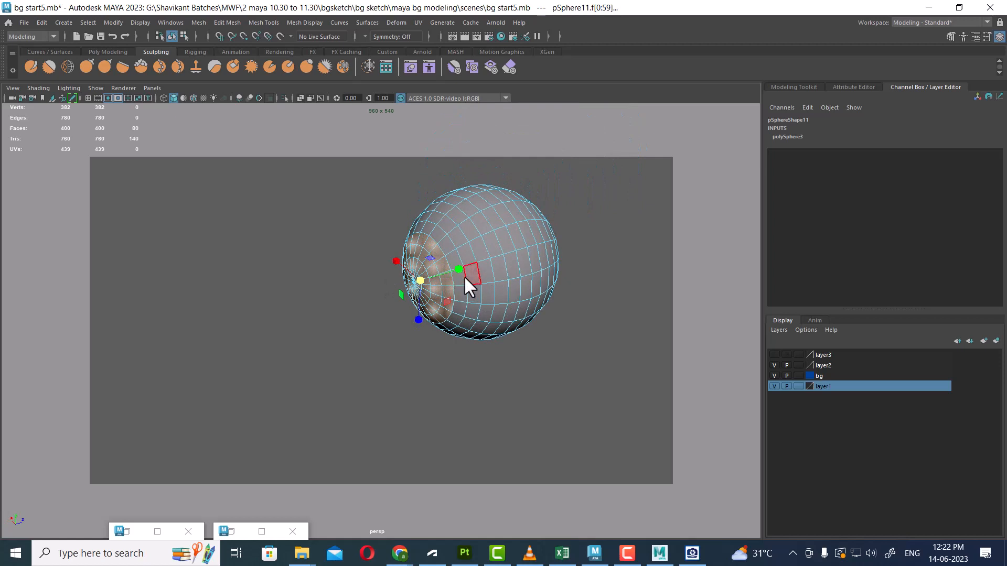
drag(457, 270, 271, 317)
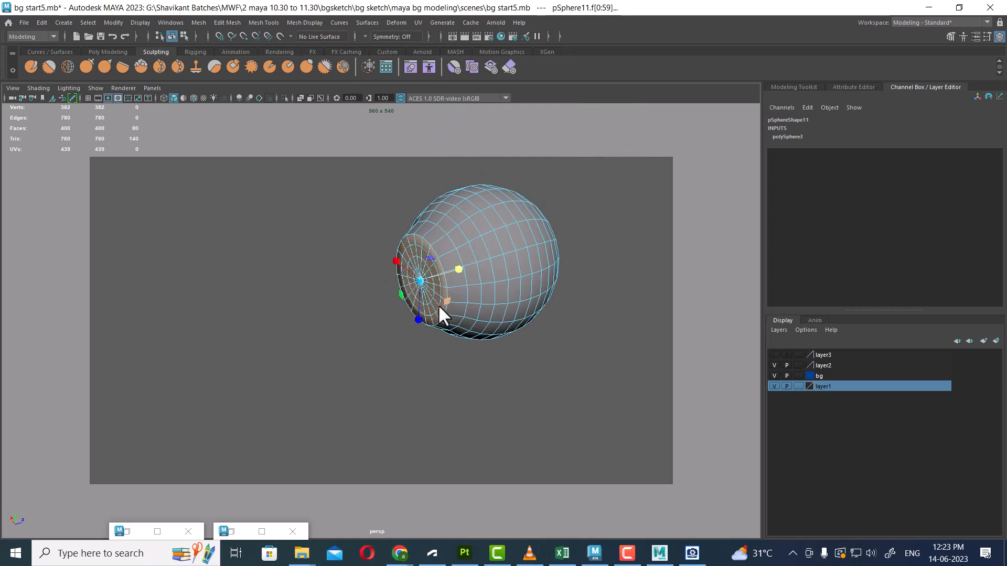
key(ctrl+e)
drag(461, 270, 393, 291)
right_drag(524, 244, 577, 225)
Assign an existing Arnold standard surface material to the door knob
alt+right_drag(522, 267, 485, 526)
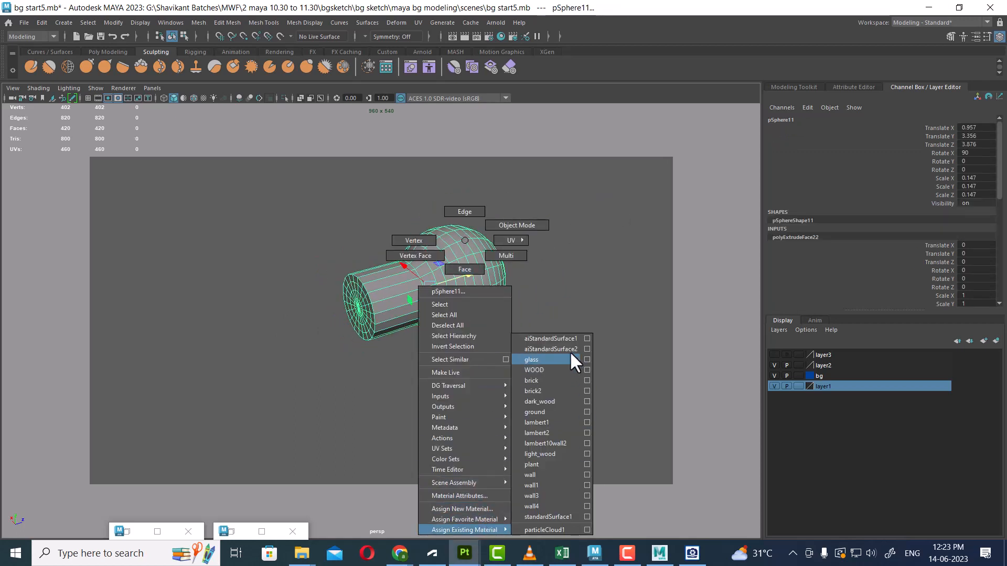
right_drag(570, 351, 567, 347)
right_drag(477, 240, 551, 344)
click(549, 332)
click(459, 273)
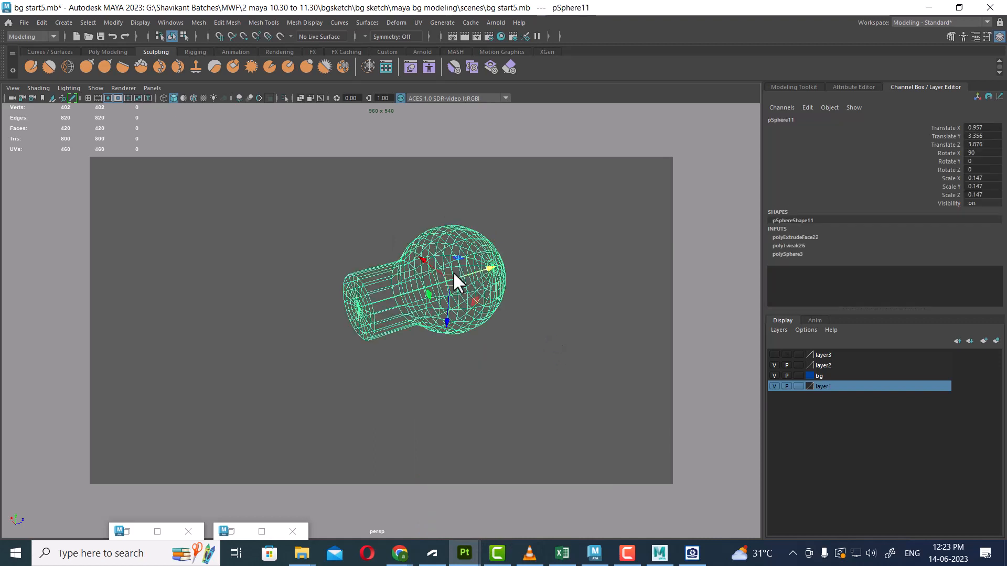
right_drag(453, 241, 538, 337)
Show the rest of the house scene again around the finished door knob
scroll(541, 401, down, 5)
alt+drag(541, 401, 390, 301)
alt+right_drag(389, 300, 410, 308)
key(ctrl+1)
alt+drag(410, 308, 396, 324)
scroll(367, 286, down, 5)
alt+right_drag(395, 324, 472, 291)
alt+middle_drag(475, 291, 479, 324)
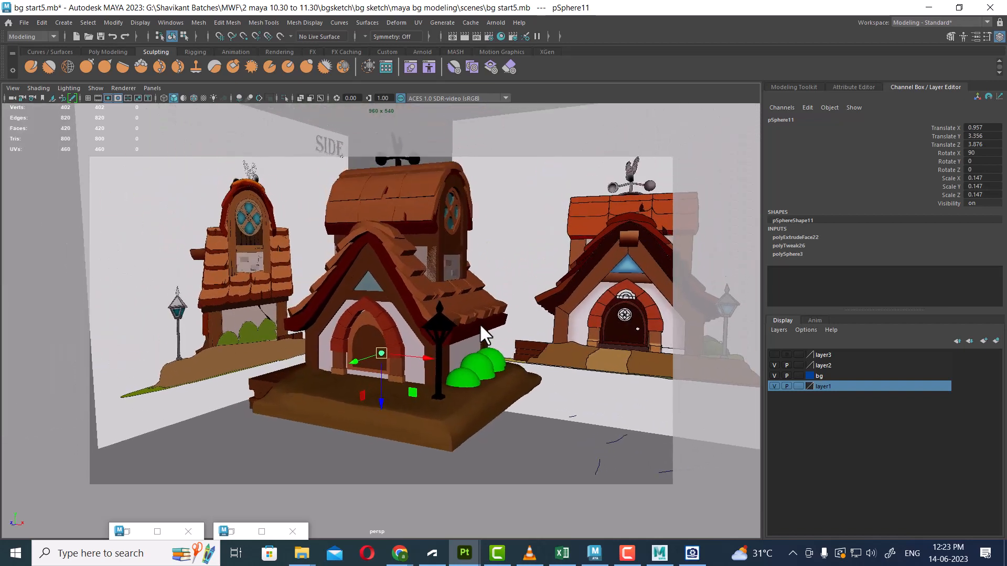
Hide layer1, which holds the front and side reference images, and select the sky dome light around the house
alt+right_drag(479, 324, 475, 299)
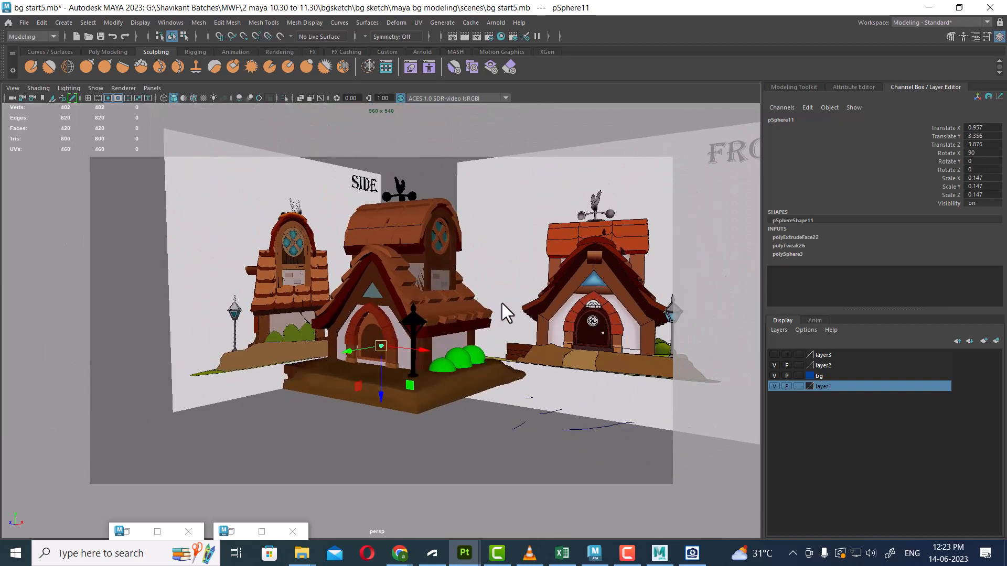
alt+drag(509, 309, 528, 307)
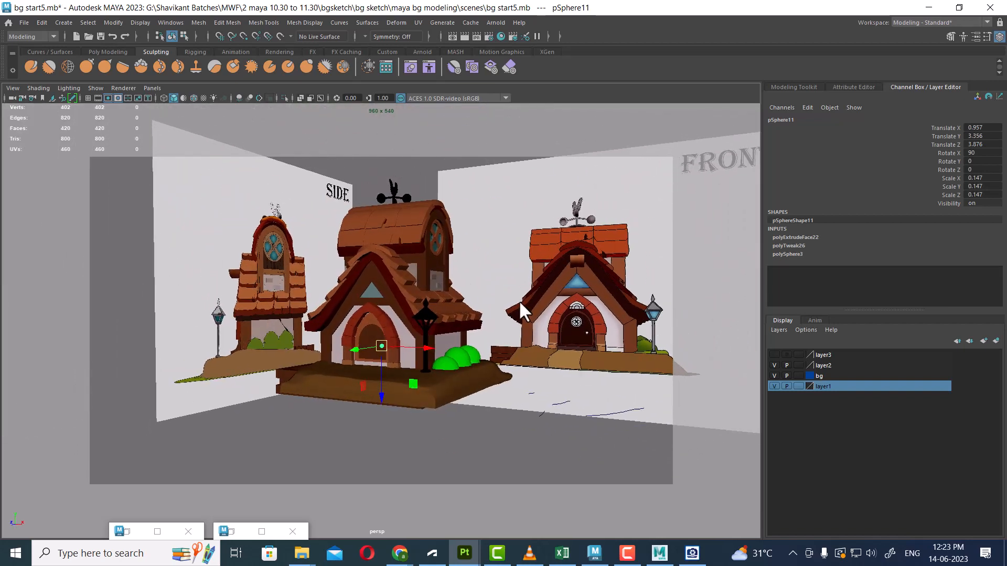
alt+right_drag(519, 300, 591, 337)
click(773, 387)
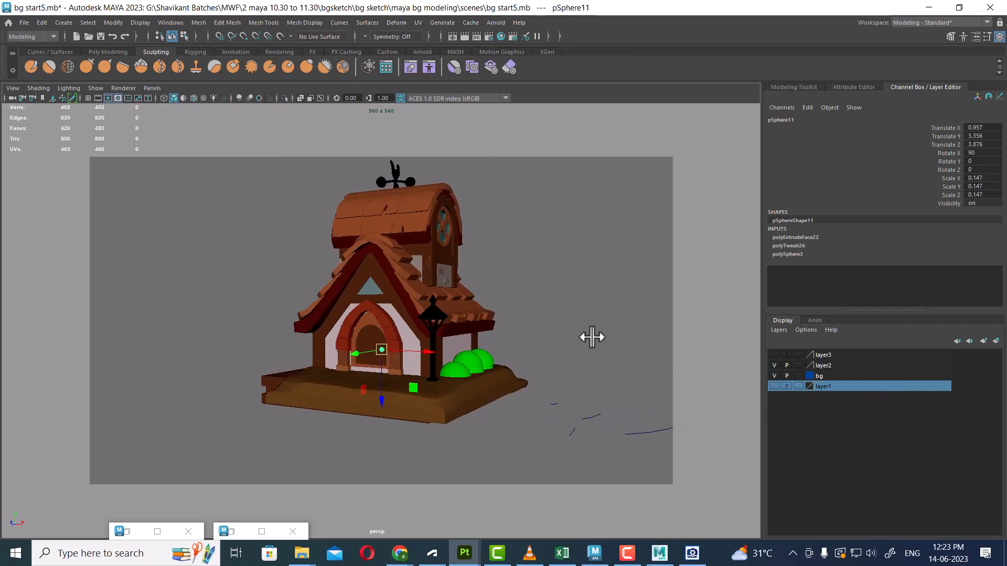
alt+middle_drag(591, 337, 589, 363)
mouse_move(589, 363)
alt+mouse_down()
mouse_move(586, 382)
mouse_move(587, 373)
mouse_move(580, 378)
alt+mouse_up()
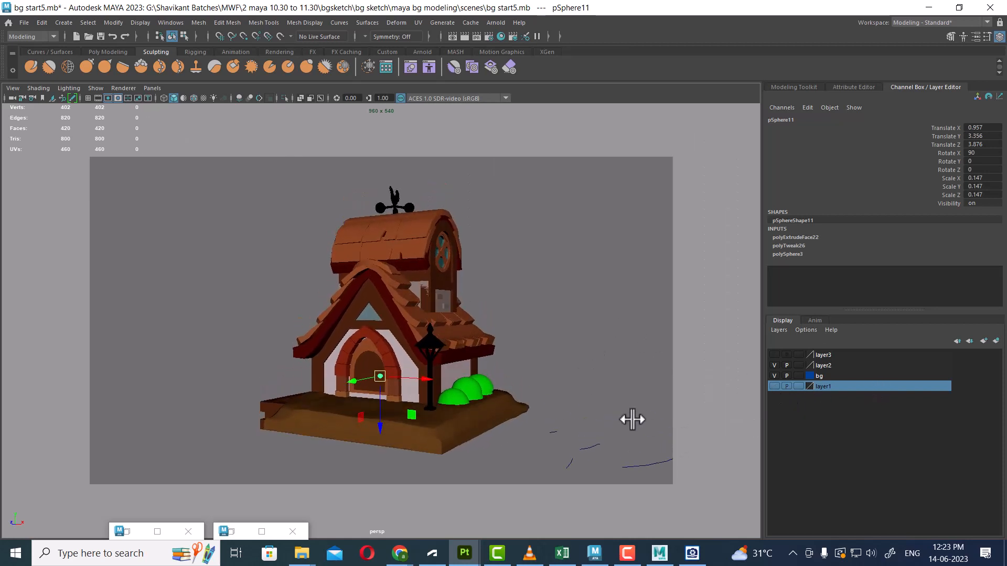
alt+drag(613, 328, 597, 326)
alt+right_drag(596, 326, 608, 328)
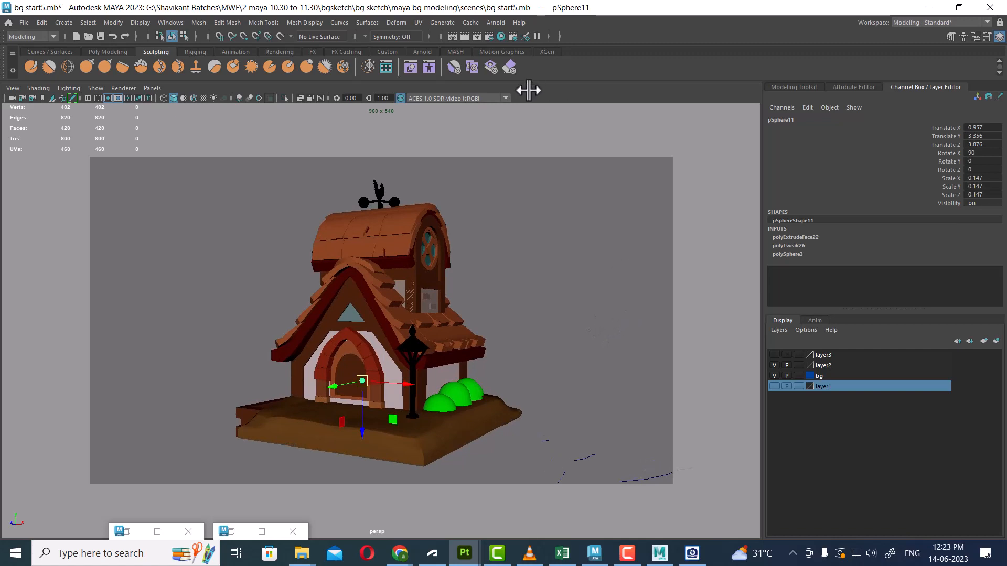
click(620, 315)
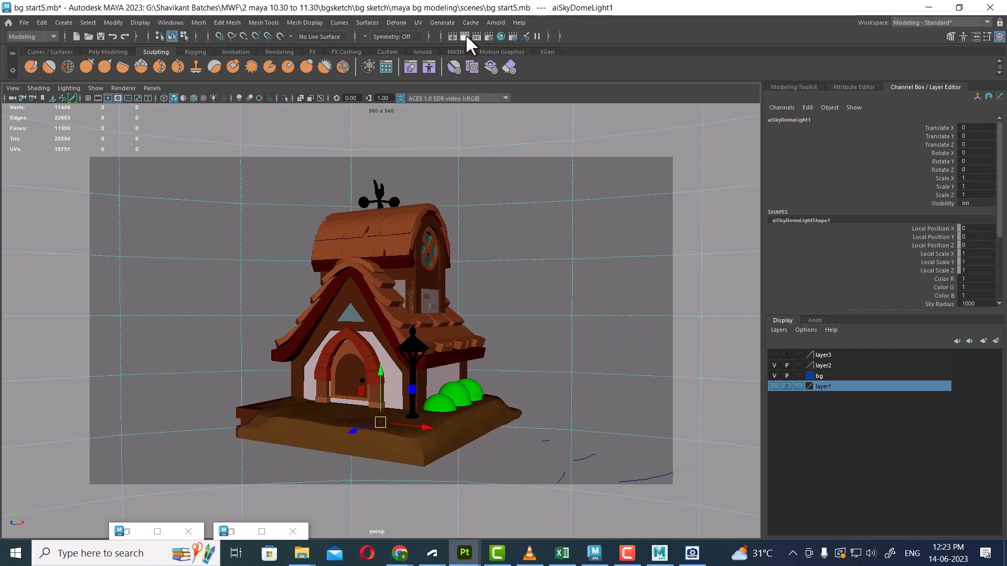
Render the house with Arnold and show layer1's front and side reference images beside the render
click(466, 35)
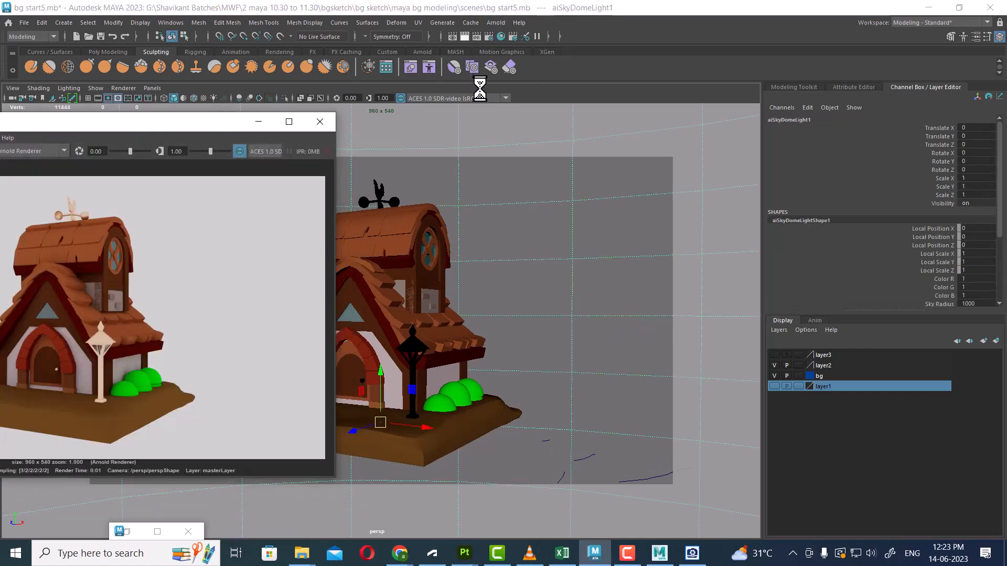
drag(194, 129, 628, 123)
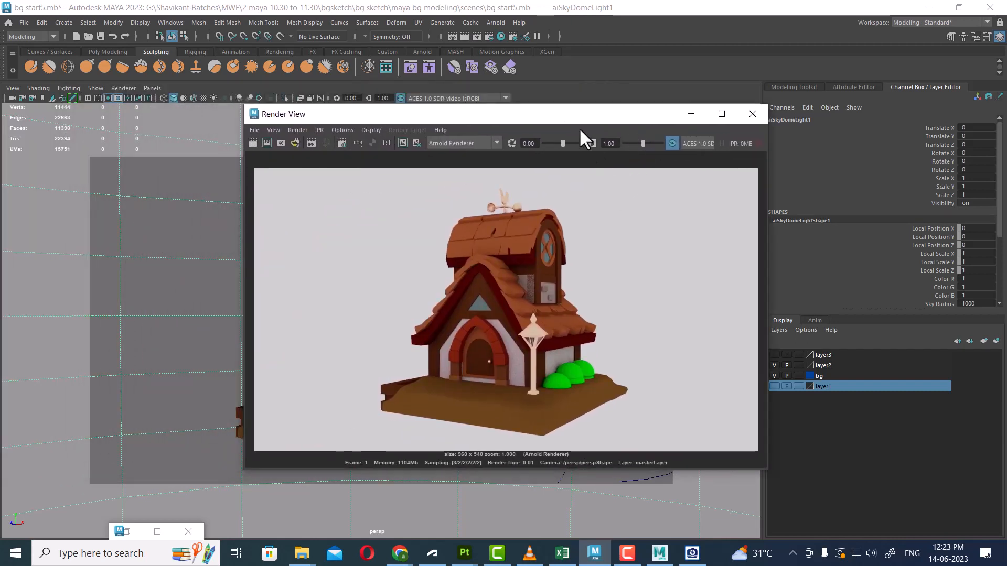
drag(583, 117, 232, 131)
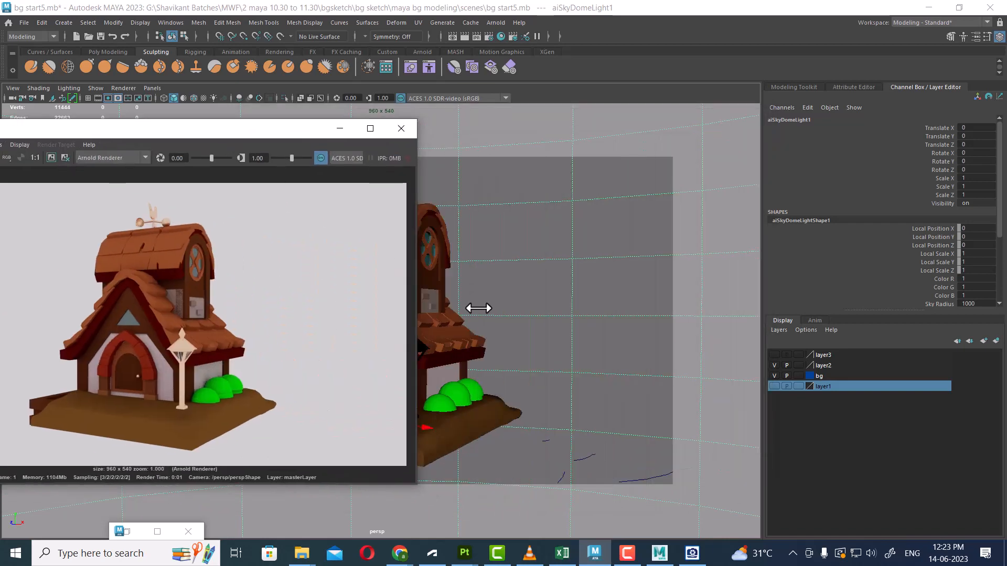
click(775, 386)
drag(300, 131, 195, 132)
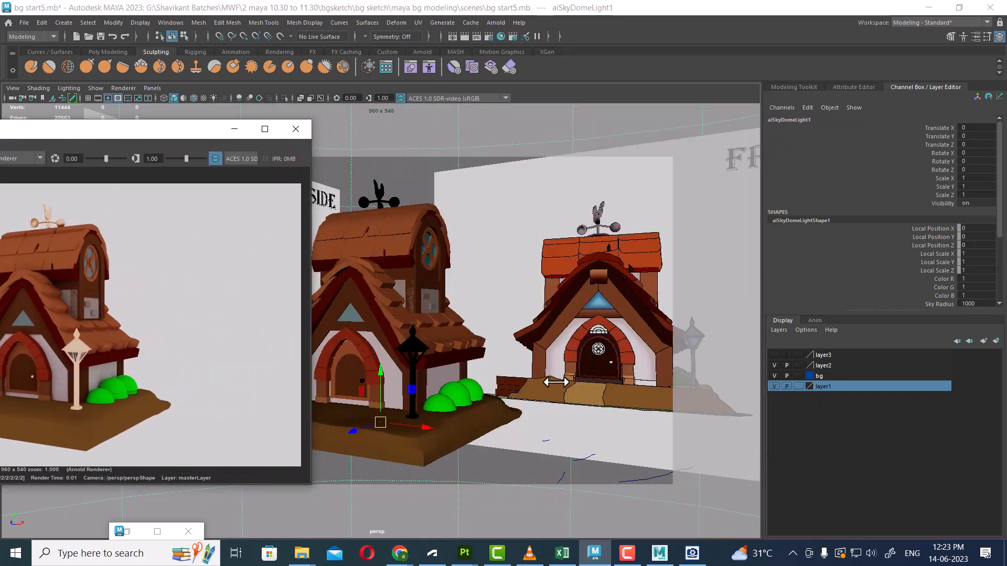
Assign a new aiStandardSurface material to the lamp post in front of the house and open the material's attributes
alt+drag(597, 367, 525, 355)
alt+middle_drag(500, 354, 589, 351)
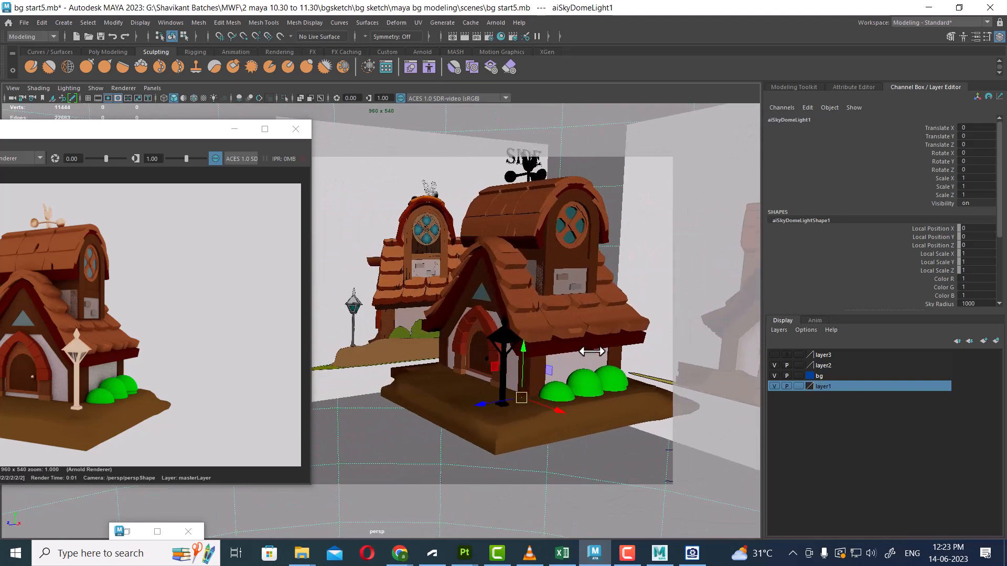
alt+drag(585, 348, 568, 337)
click(490, 359)
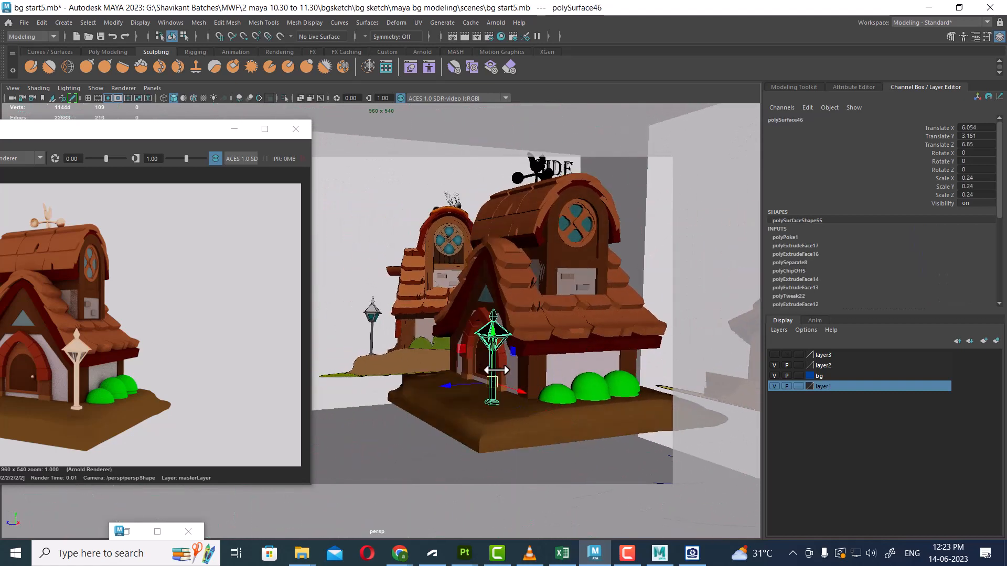
right_drag(490, 360, 511, 515)
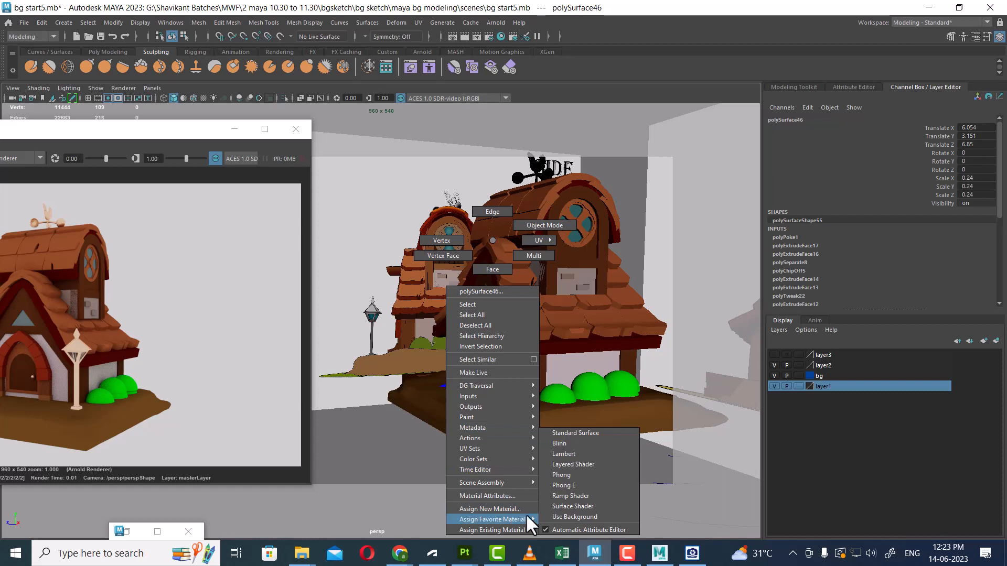
right_drag(525, 513, 494, 509)
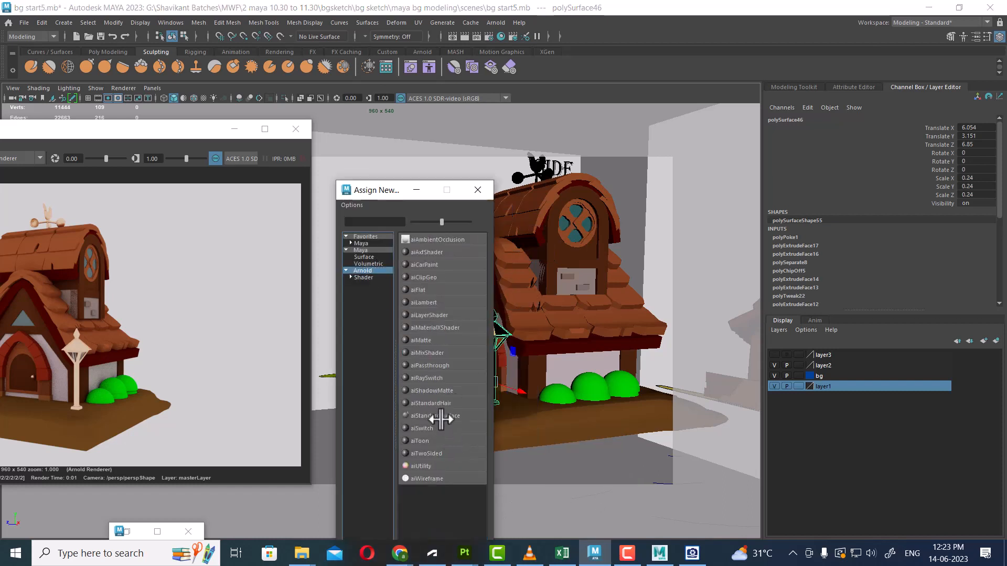
click(440, 416)
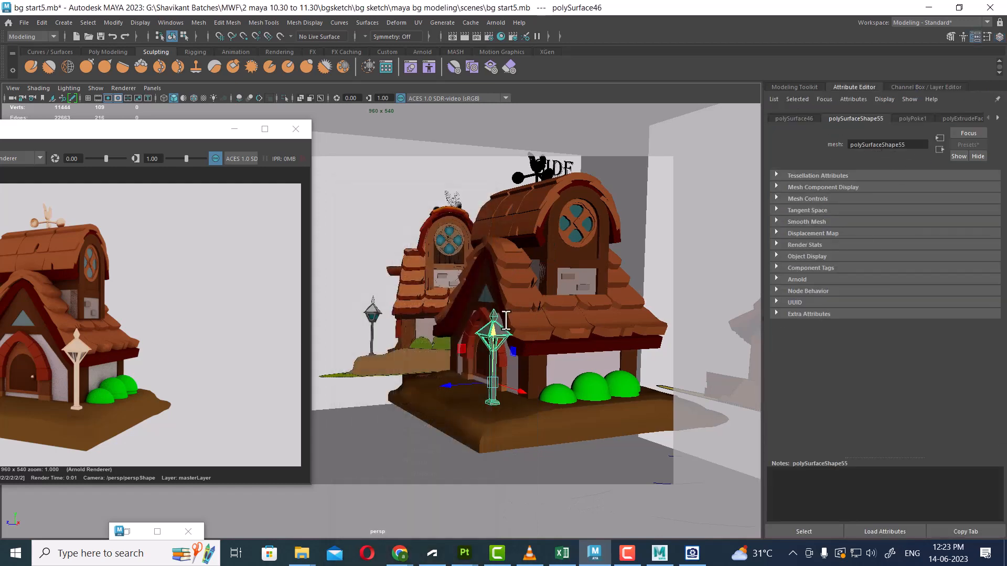
right_drag(503, 330, 502, 492)
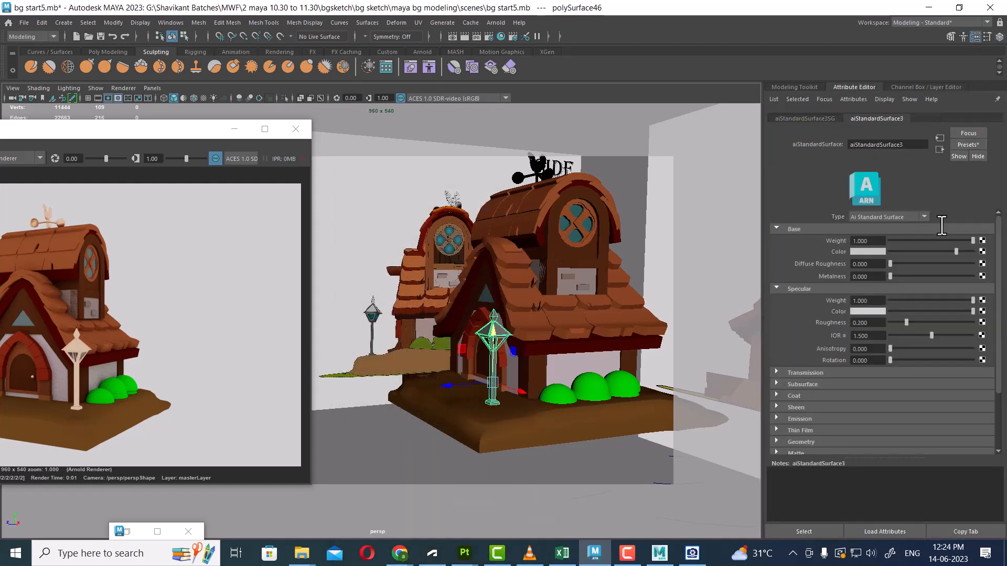
Apply the Chrome preset to the lamp post material and darken its base and specular colours to match the reference lamp
click(968, 146)
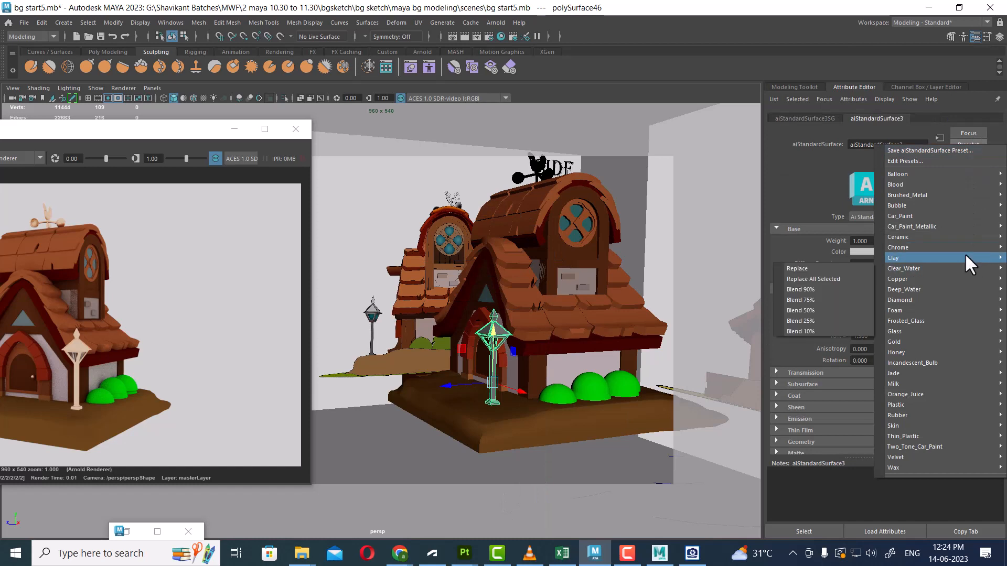
mouse_move(965, 248)
click(826, 246)
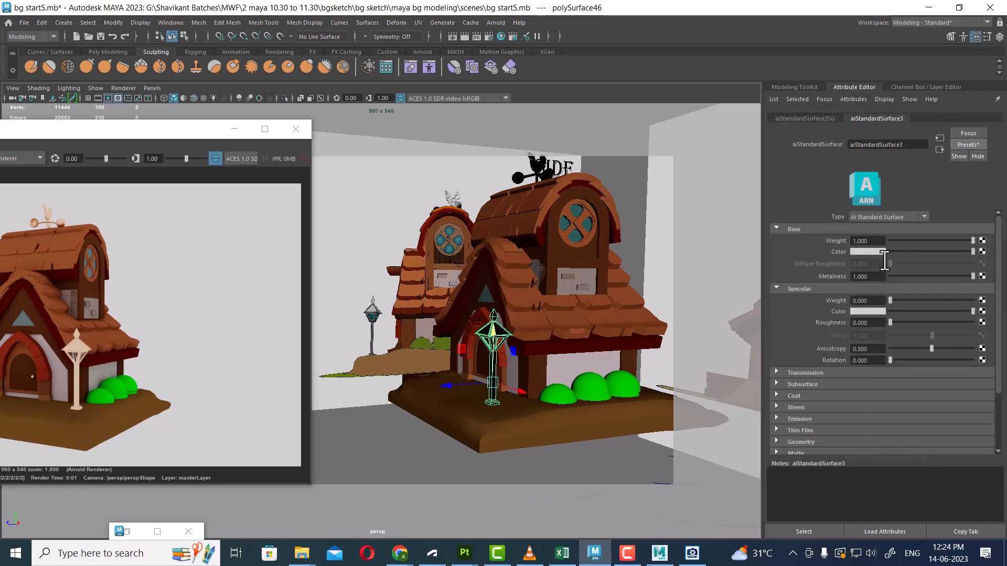
click(867, 252)
click(863, 311)
click(372, 331)
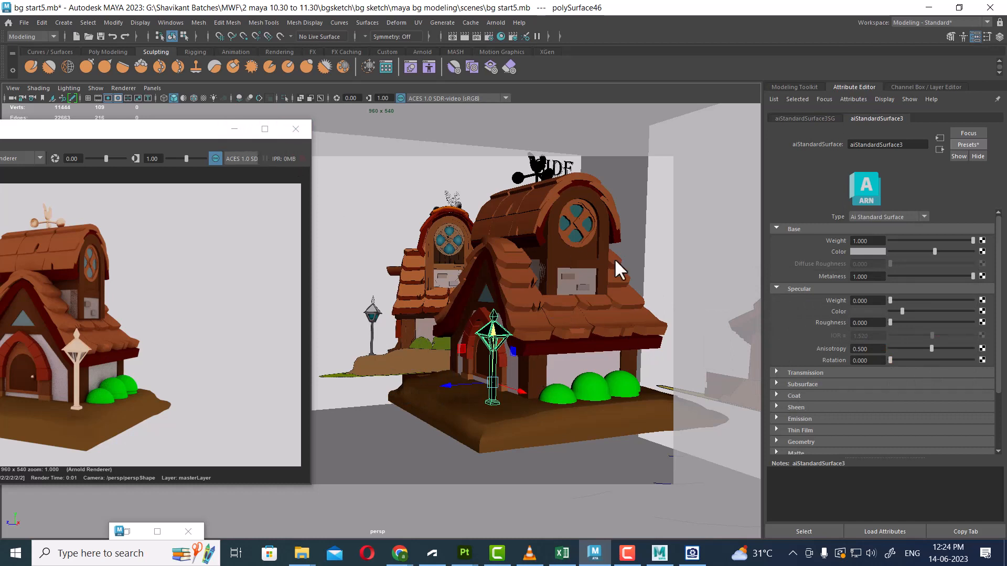
Hide layer1 with the reference images and frame the whole house in a three-quarter front view
click(999, 37)
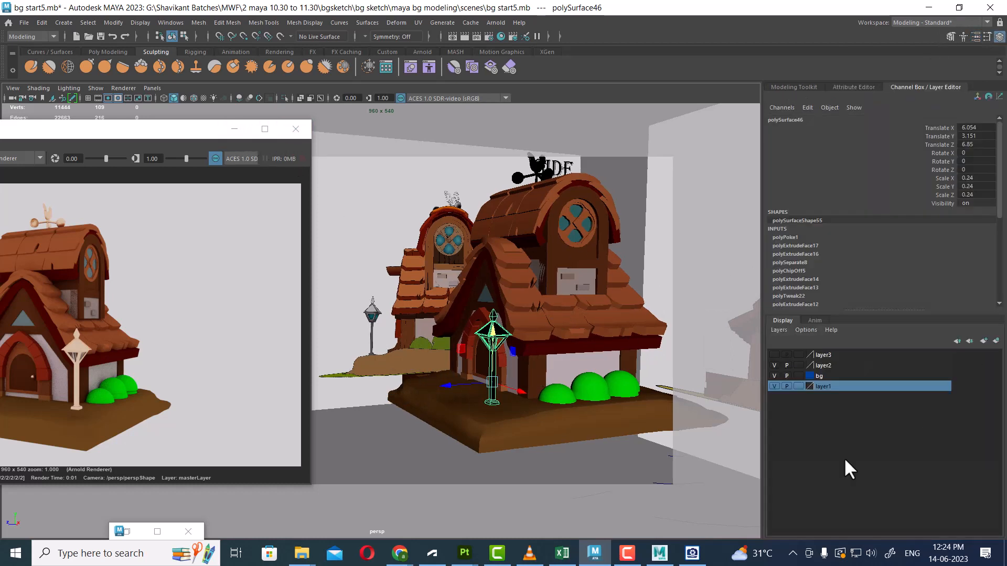
click(774, 386)
alt+drag(574, 361, 618, 357)
alt+middle_drag(618, 357, 595, 364)
Render the house with the chrome lamp post again in Arnold and bring the complete render into view
click(231, 129)
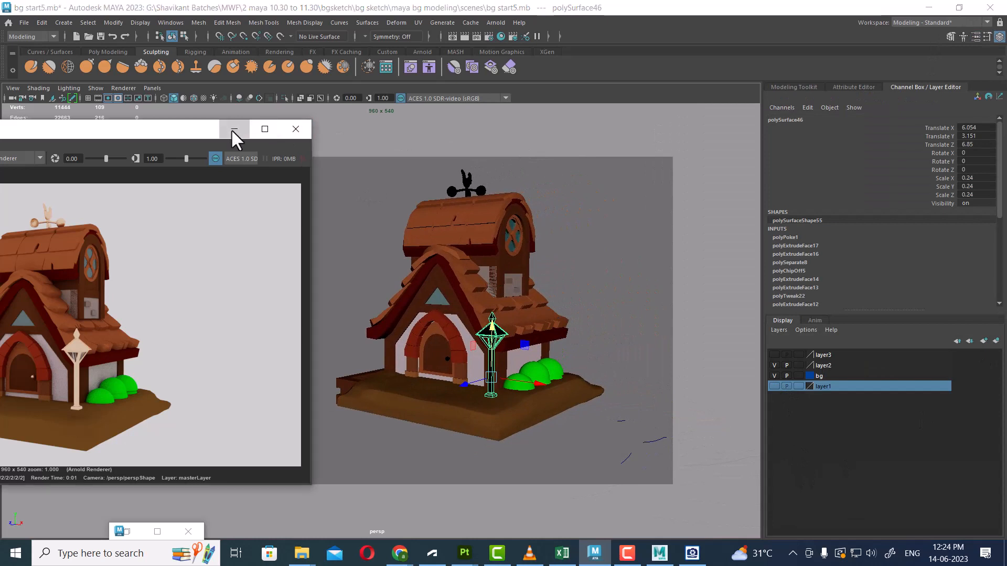
click(234, 129)
alt+drag(549, 298, 495, 348)
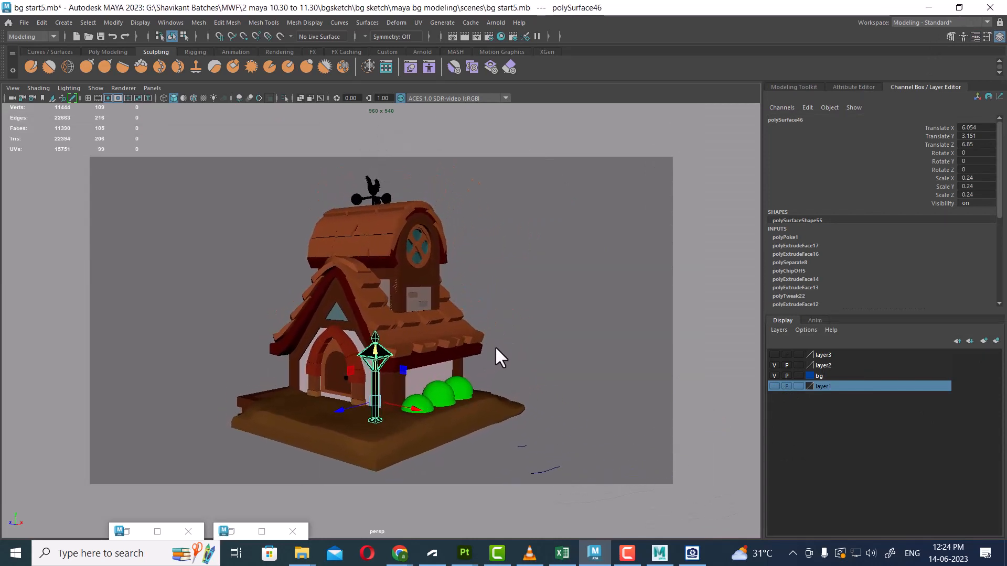
click(464, 36)
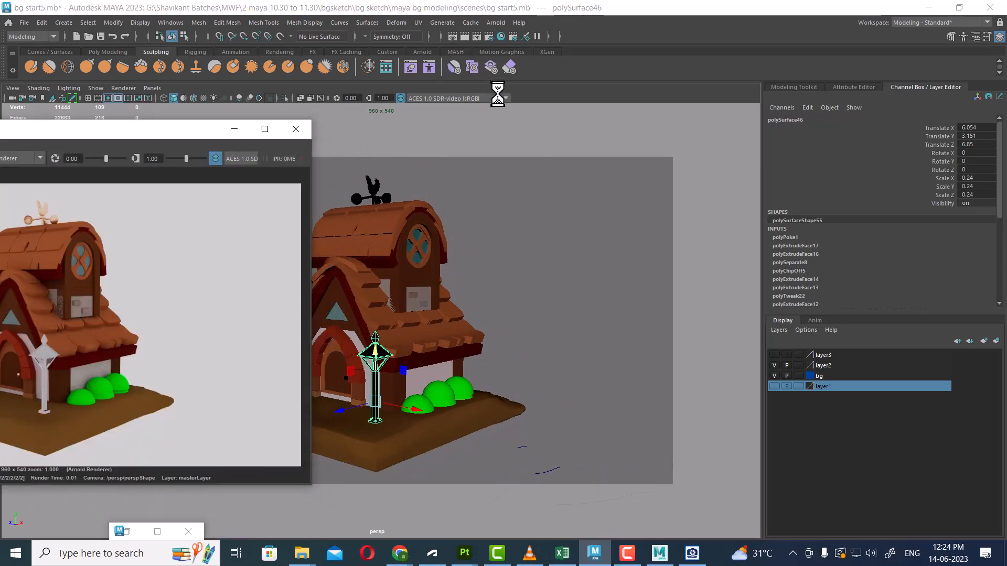
drag(169, 130, 566, 118)
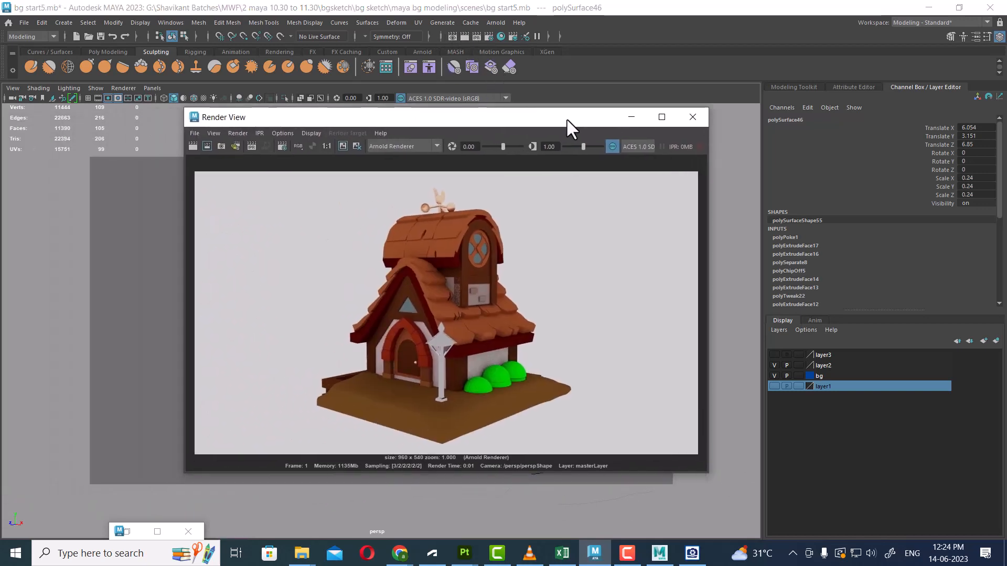
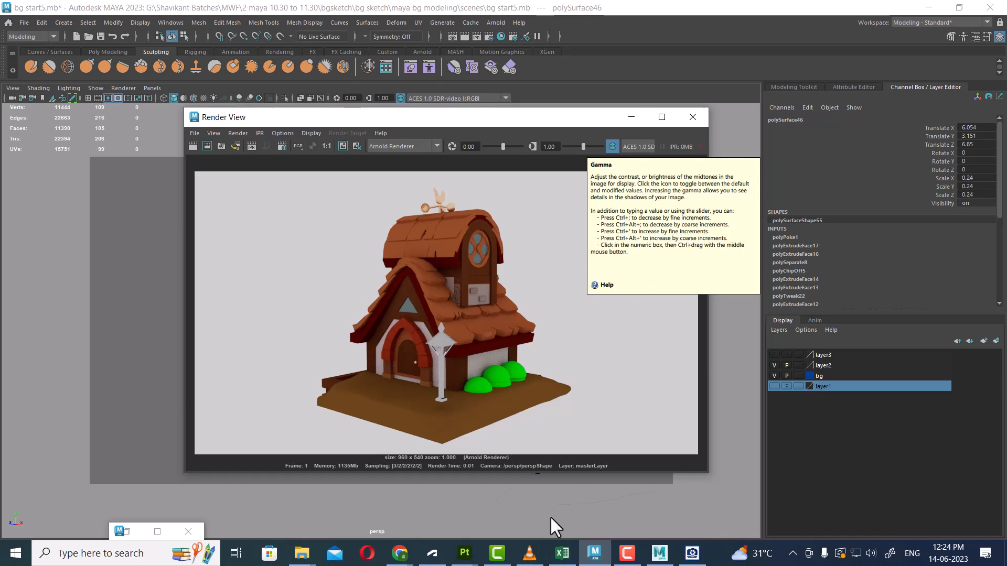
click(627, 552)
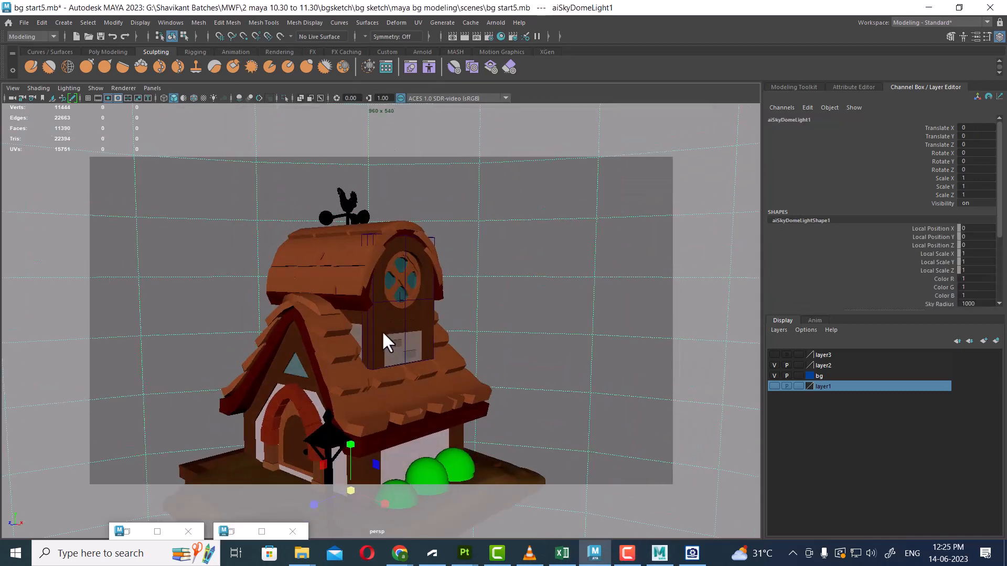
Render the house once more in Arnold from a slightly turned view showing more of its window side
click(385, 333)
alt+drag(582, 344, 560, 320)
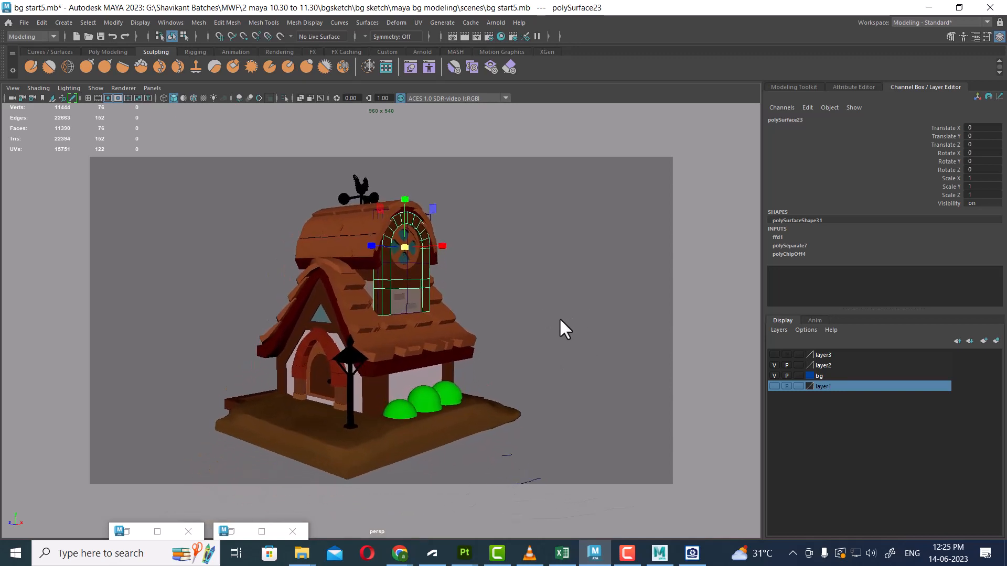
click(464, 37)
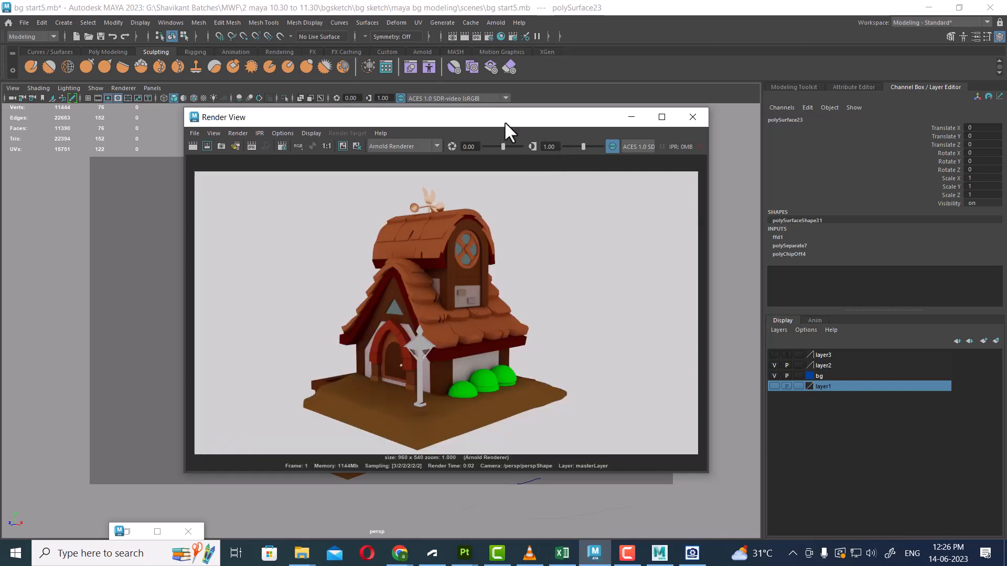
drag(504, 122, 667, 113)
Move the render aside, select every part of the house scene except the sky dome light, and group them
alt+drag(313, 333, 273, 331)
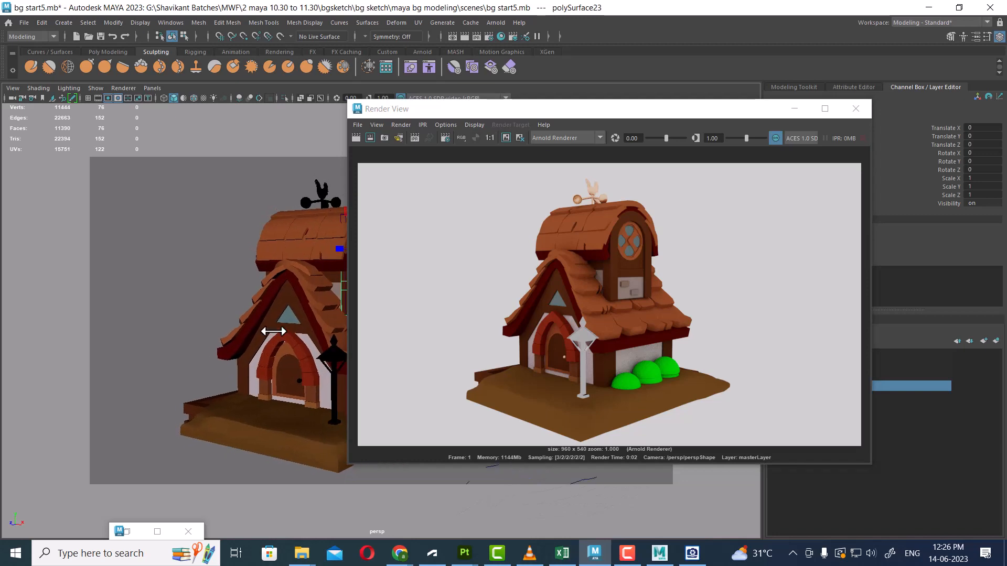
drag(517, 112, 720, 131)
scroll(458, 240, down, 1)
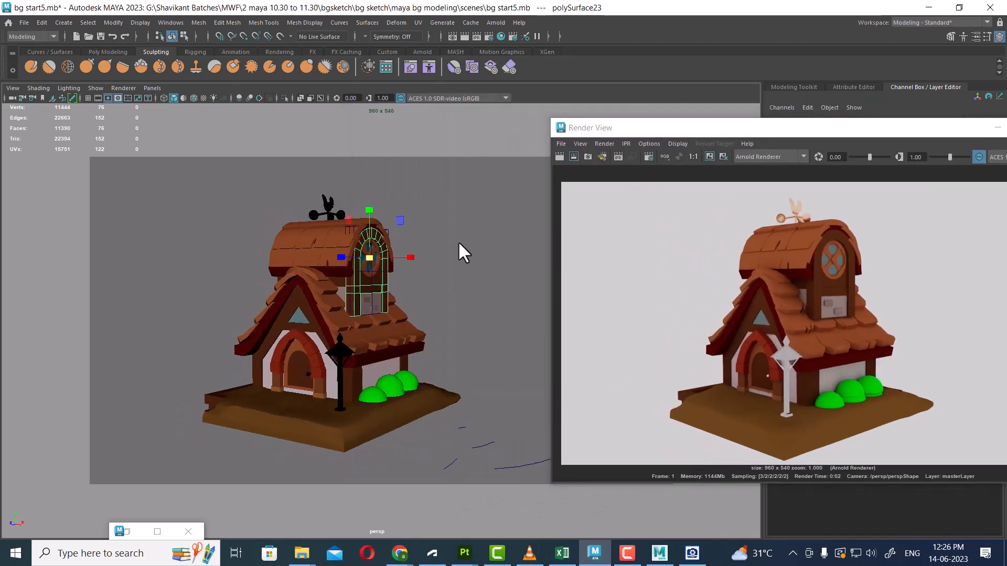
click(459, 239)
drag(499, 181, 208, 472)
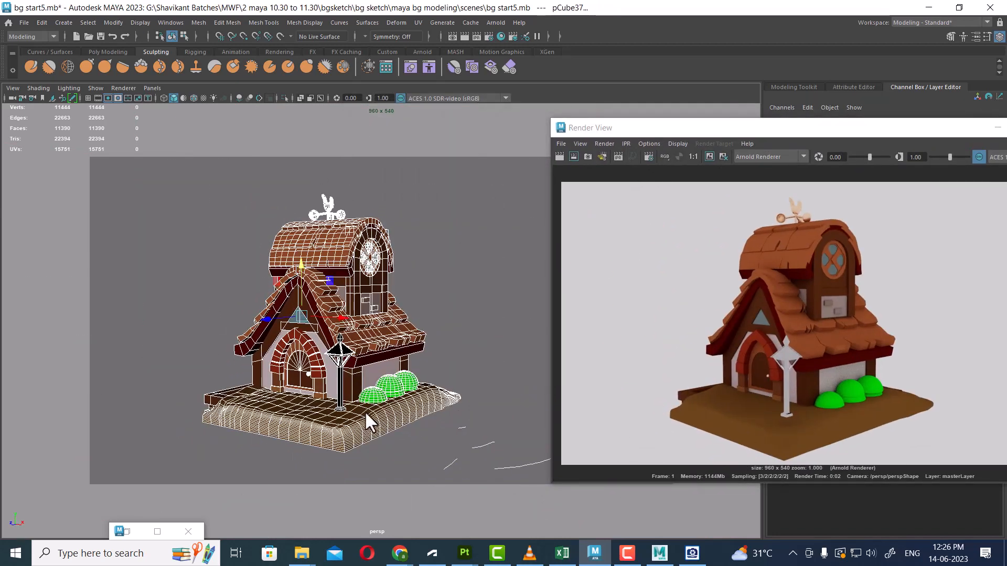
click(464, 369)
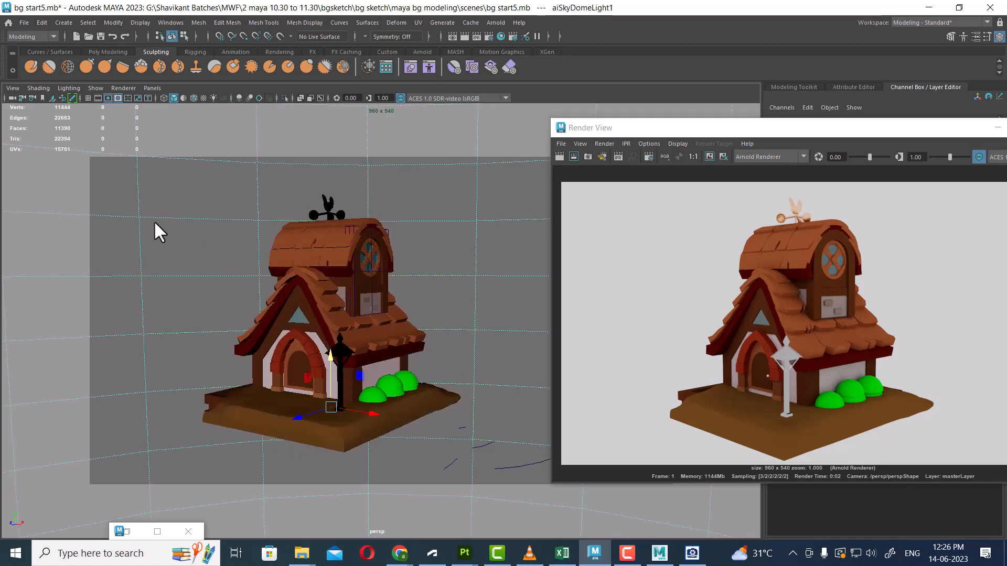
drag(166, 185, 435, 456)
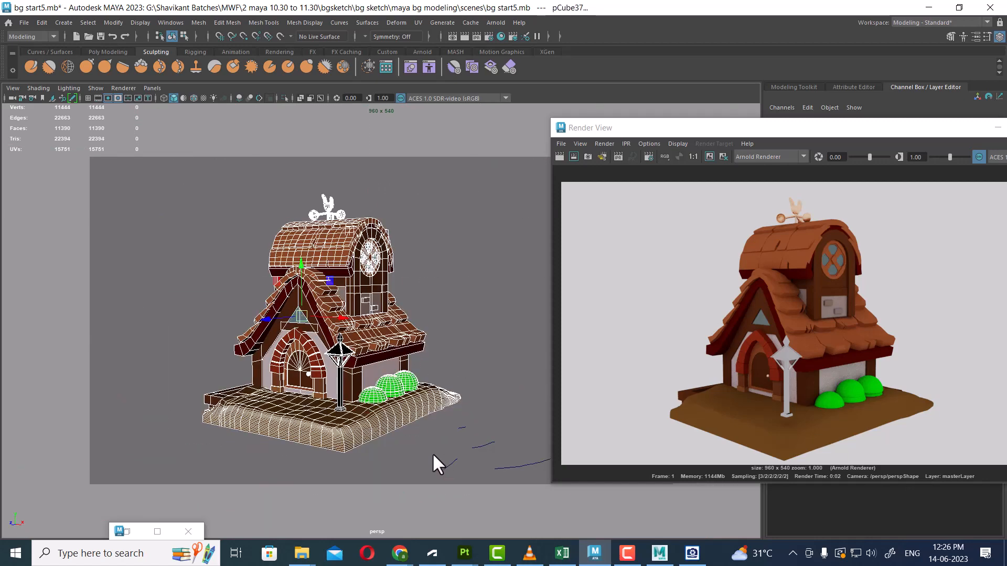
key(ctrl+g)
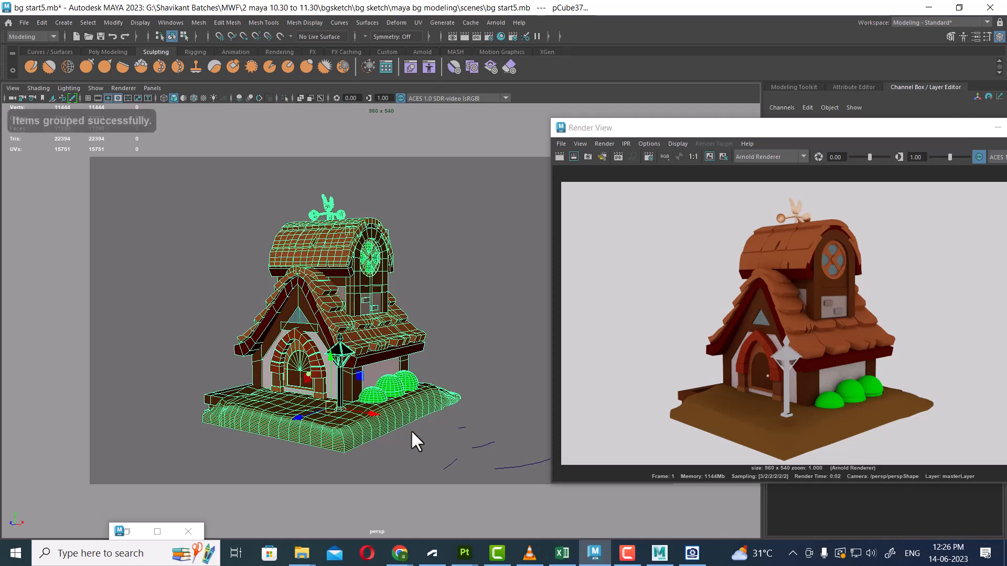
Duplicate the house group, place the copy at Translate X 20.944 and Z -9.053 with Rotate Y -94.277, and render both houses
alt+right_drag(412, 432, 373, 403)
shift+drag(370, 389, 440, 417)
alt+middle_drag(440, 418, 349, 396)
alt+drag(379, 395, 402, 369)
key(w)
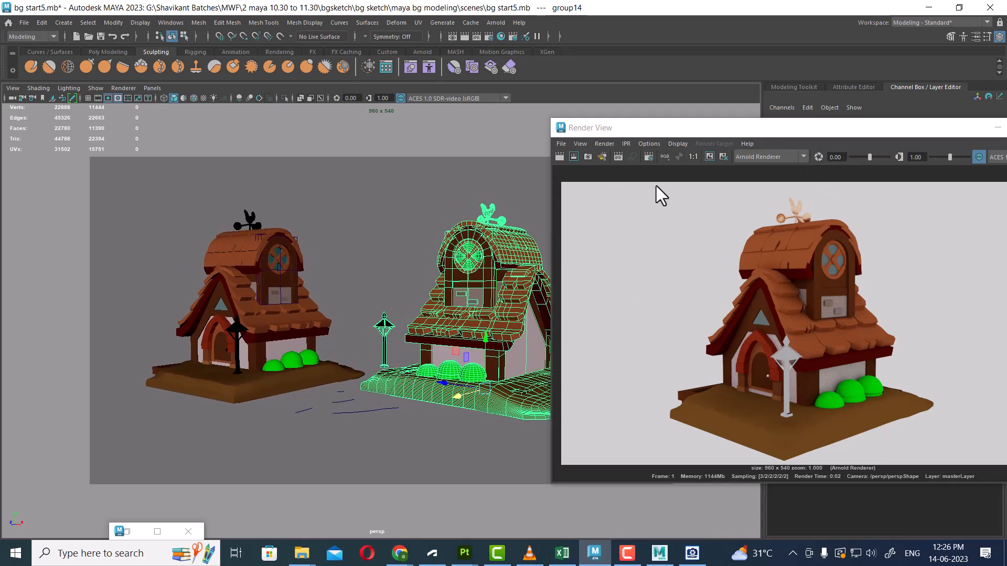
click(559, 154)
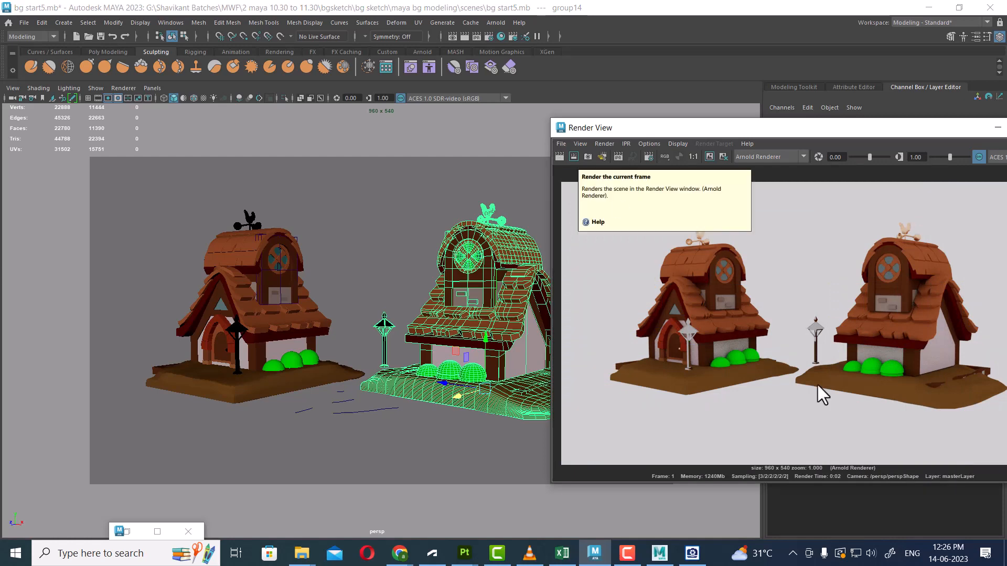
click(997, 128)
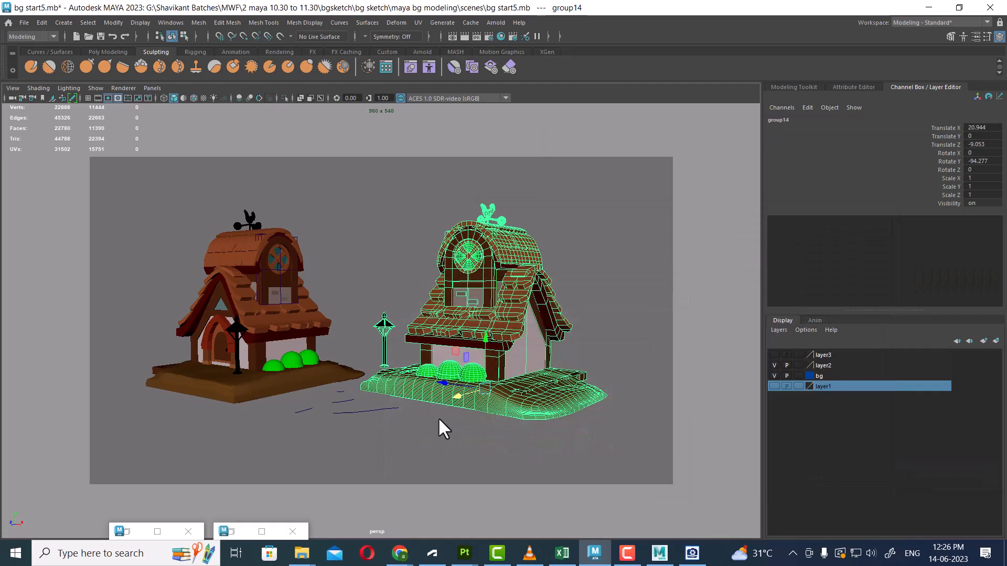
Delete the duplicated house group, leaving only the original house in the scene
alt+drag(382, 390, 465, 384)
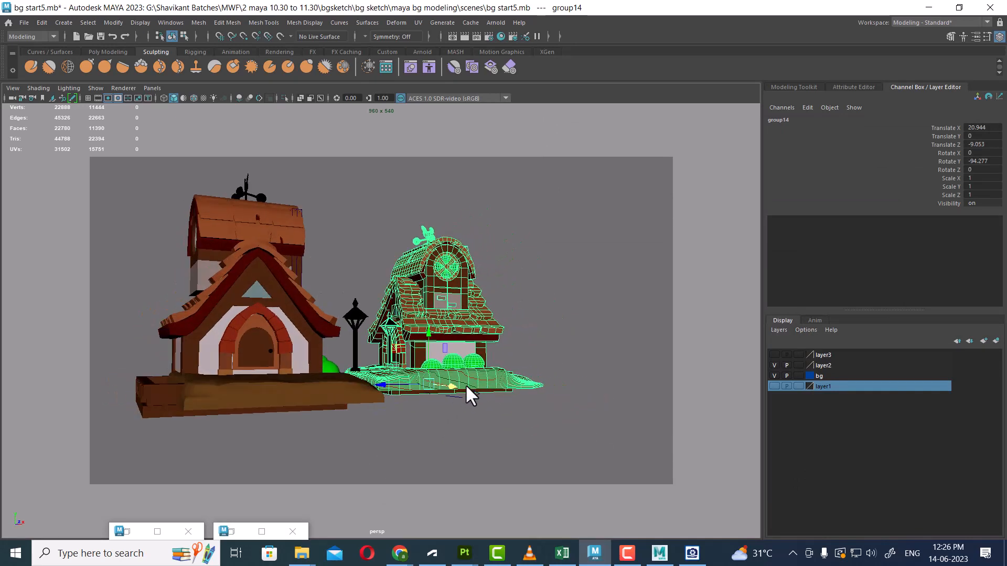
scroll(446, 404, up, 3)
click(349, 386)
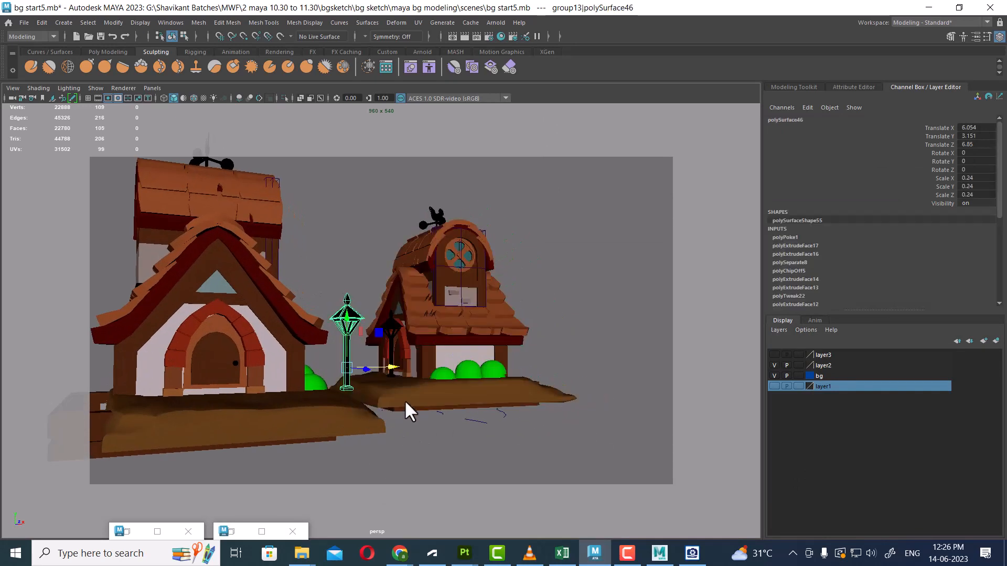
alt+drag(404, 399, 326, 329)
click(481, 398)
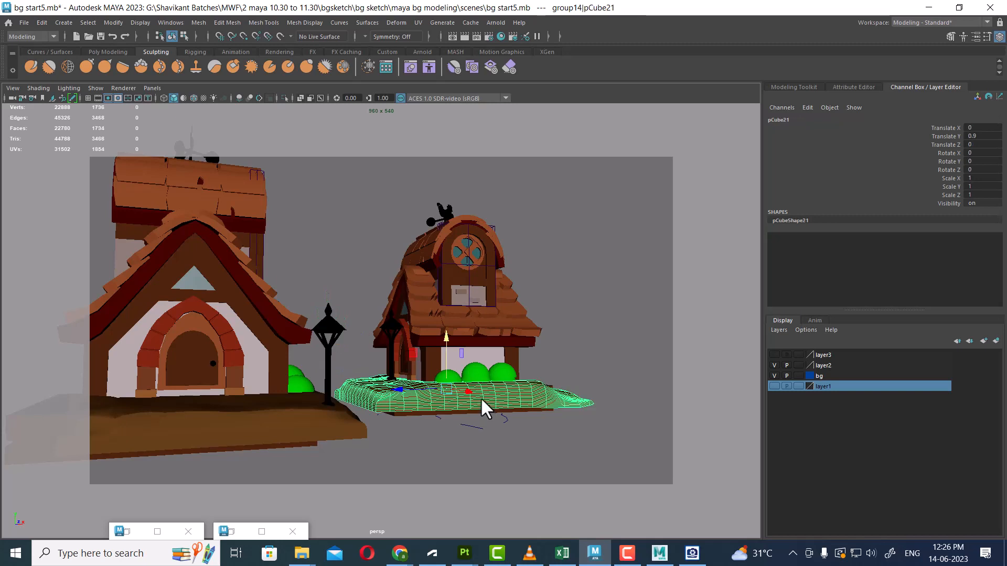
key(Up)
key(Delete)
scroll(291, 307, down, 5)
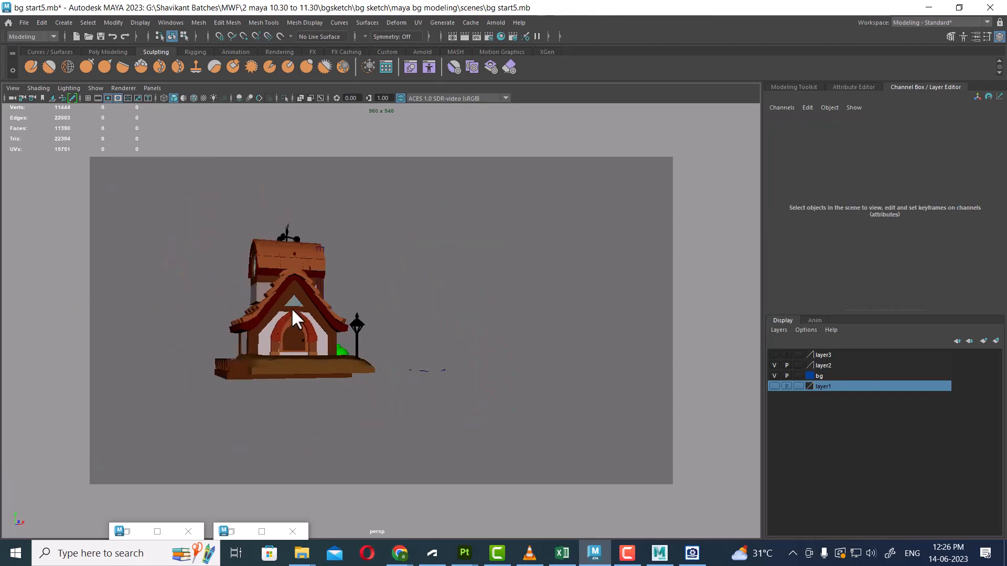
Select every part of the house, including its base, lamp post and bushes, and group them
alt+drag(291, 307, 255, 283)
drag(155, 208, 358, 428)
scroll(340, 388, up, 2)
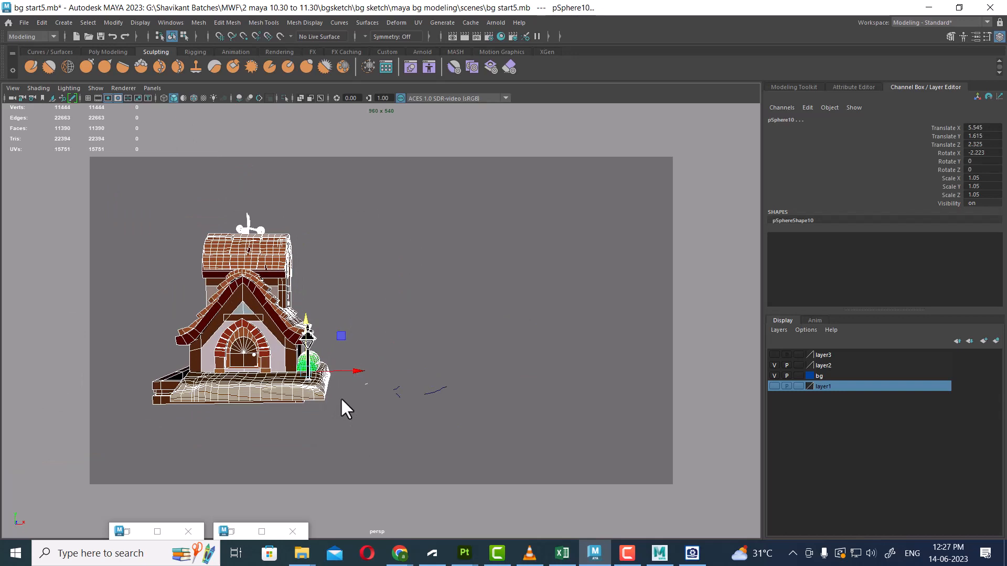
key(ctrl+g)
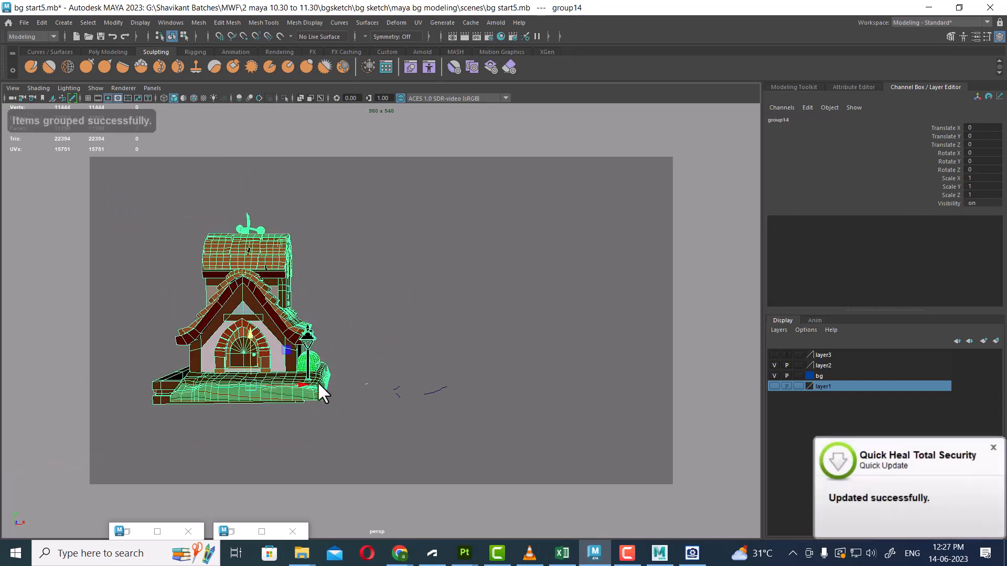
Duplicate the house group, rotate the copy to Rotate Y 98.693 and move it to Translate X 17.576 and Z -11.74
key(ctrl+d)
drag(307, 388, 526, 390)
key(e)
alt+drag(377, 416, 272, 420)
scroll(341, 414, up, 1)
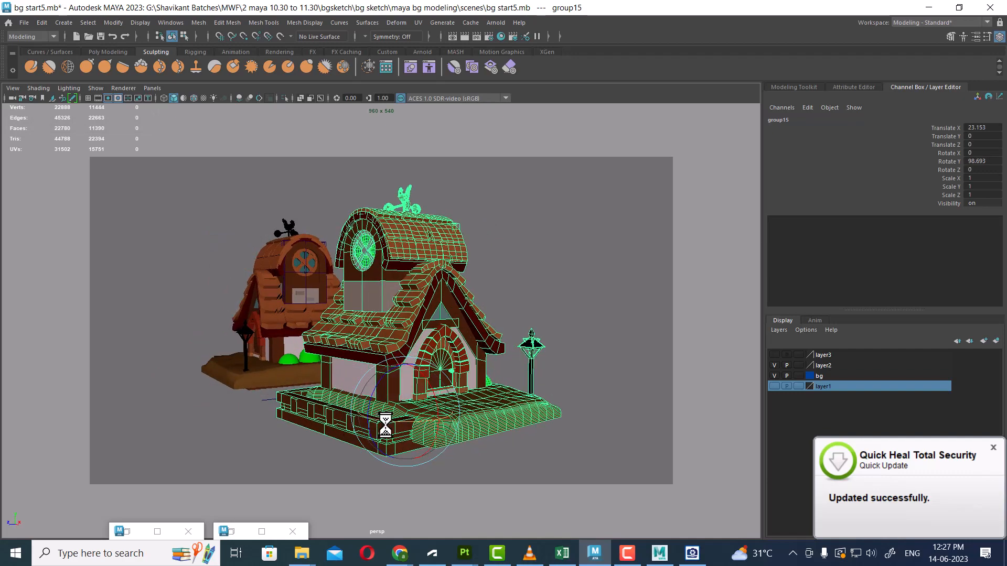
key(w)
drag(416, 418, 523, 373)
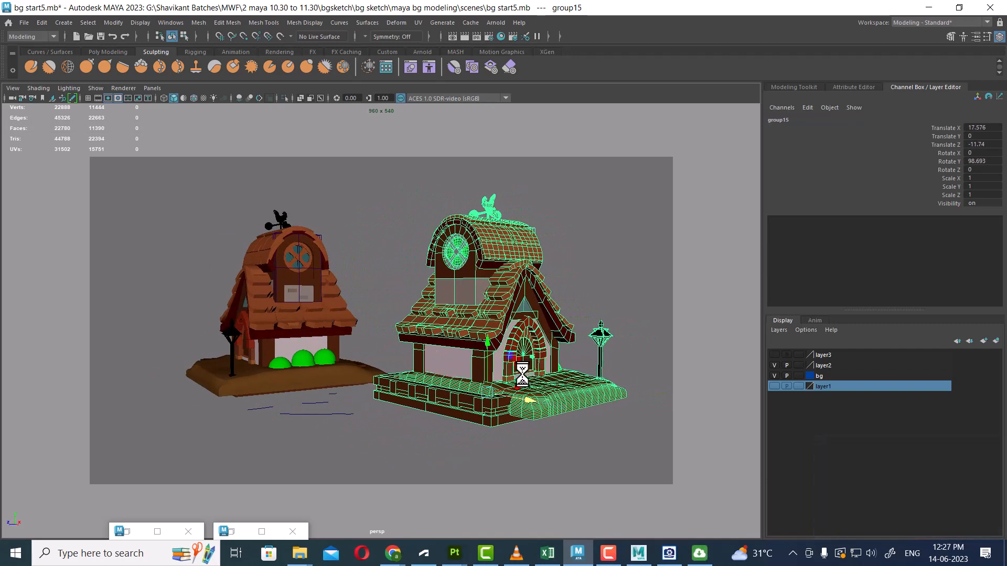
Turn the duplicated house to Rotate Y -85.575 and reposition it at Translate X 5.472 and Z -18.924
alt+middle_drag(496, 391, 500, 400)
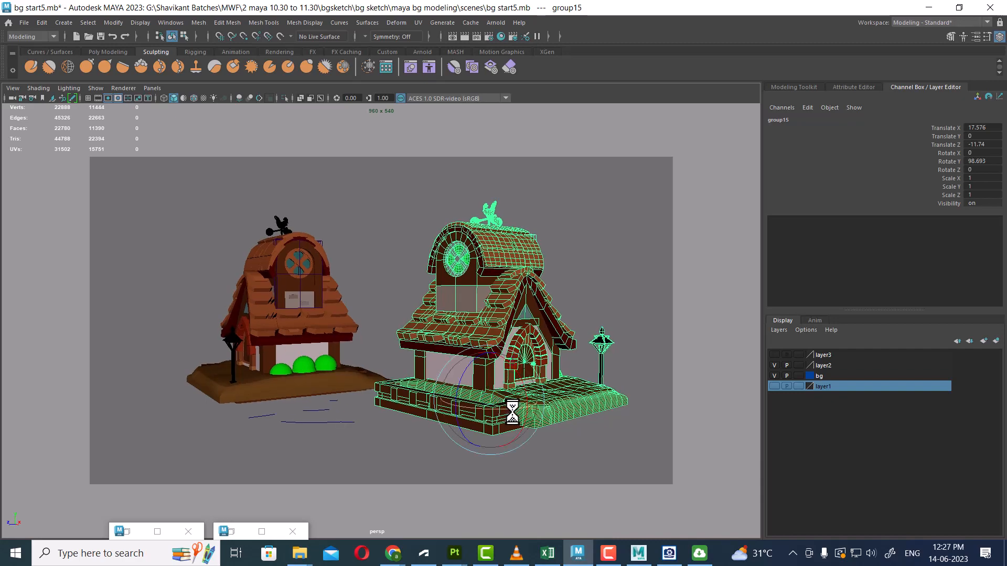
drag(497, 408, 409, 405)
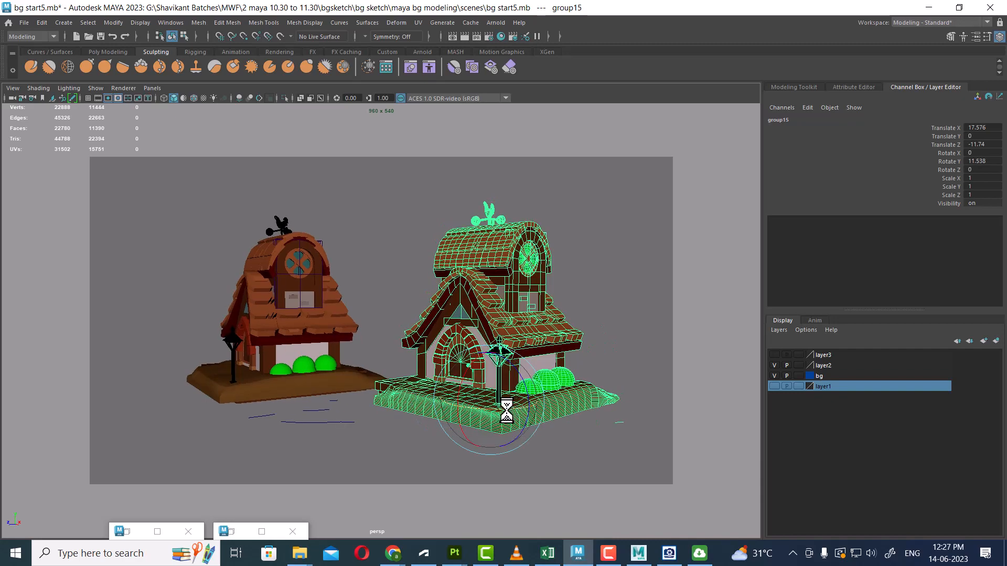
drag(506, 411, 449, 415)
drag(512, 405, 448, 334)
key(w)
Frame both houses closely in the perspective view and render them with Arnold
scroll(510, 405, up, 2)
scroll(534, 383, down, 1)
alt+middle_drag(484, 358, 494, 397)
scroll(507, 383, up, 2)
scroll(494, 401, up, 2)
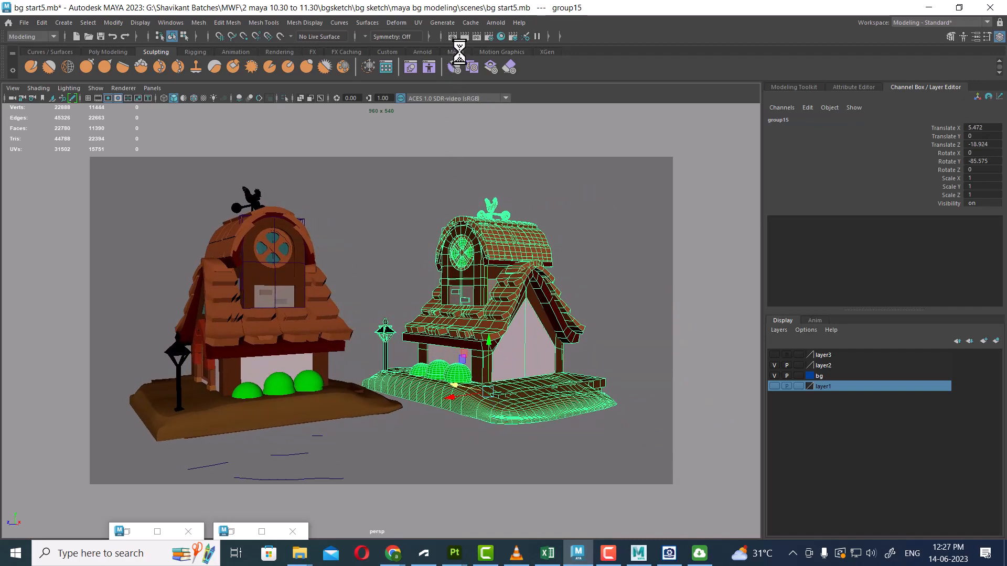
click(464, 35)
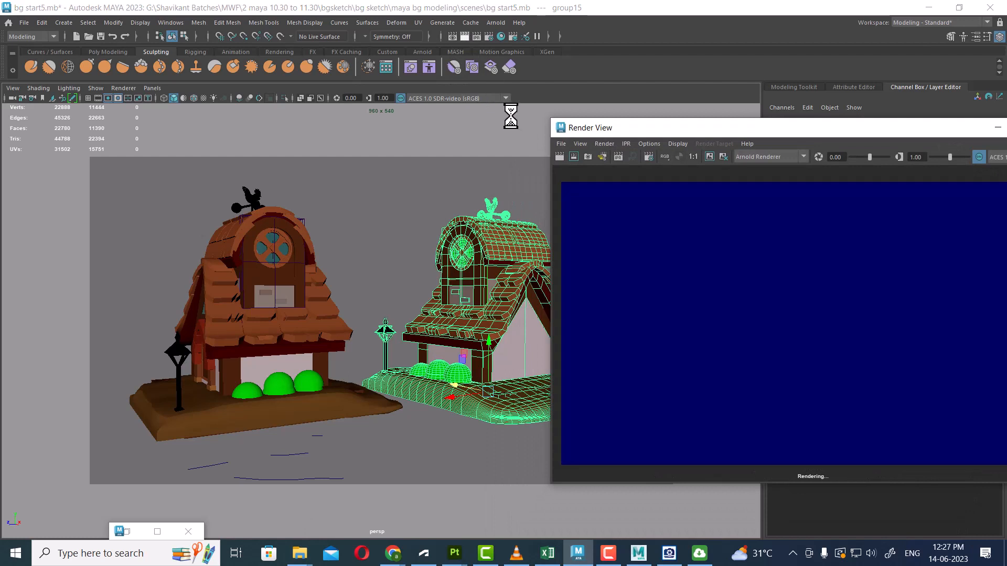